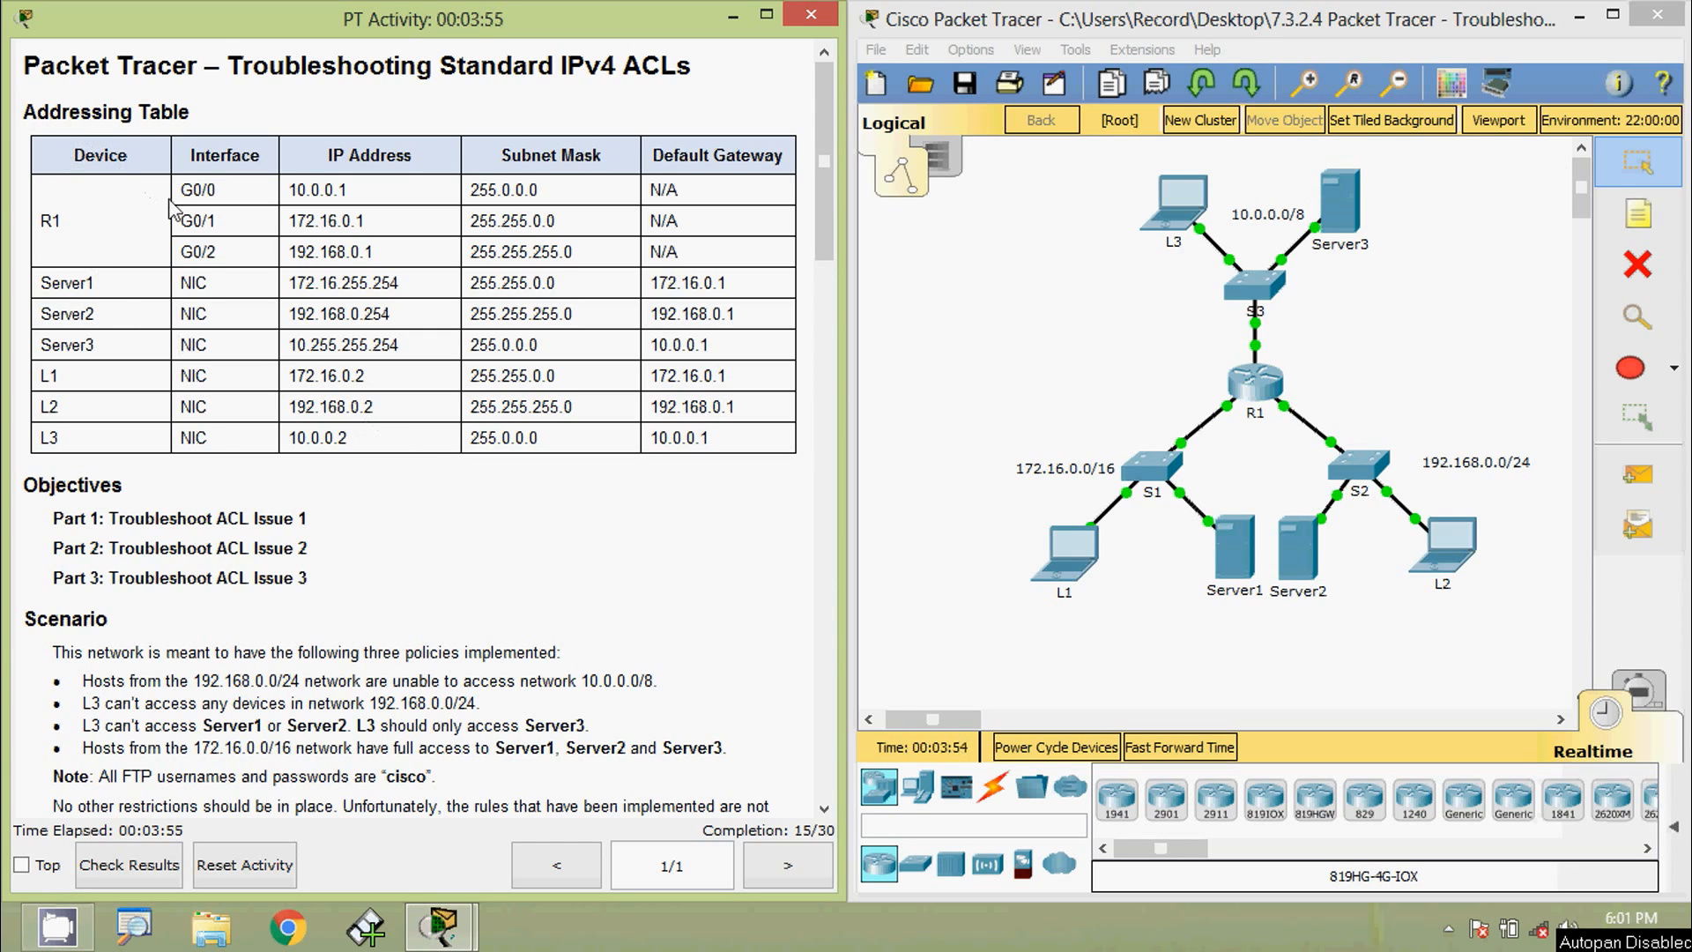
- Scroll the PT Activity instructions down to Part 1: Troubleshoot ACL Issue 1
scroll(183, 414, "down", 3)
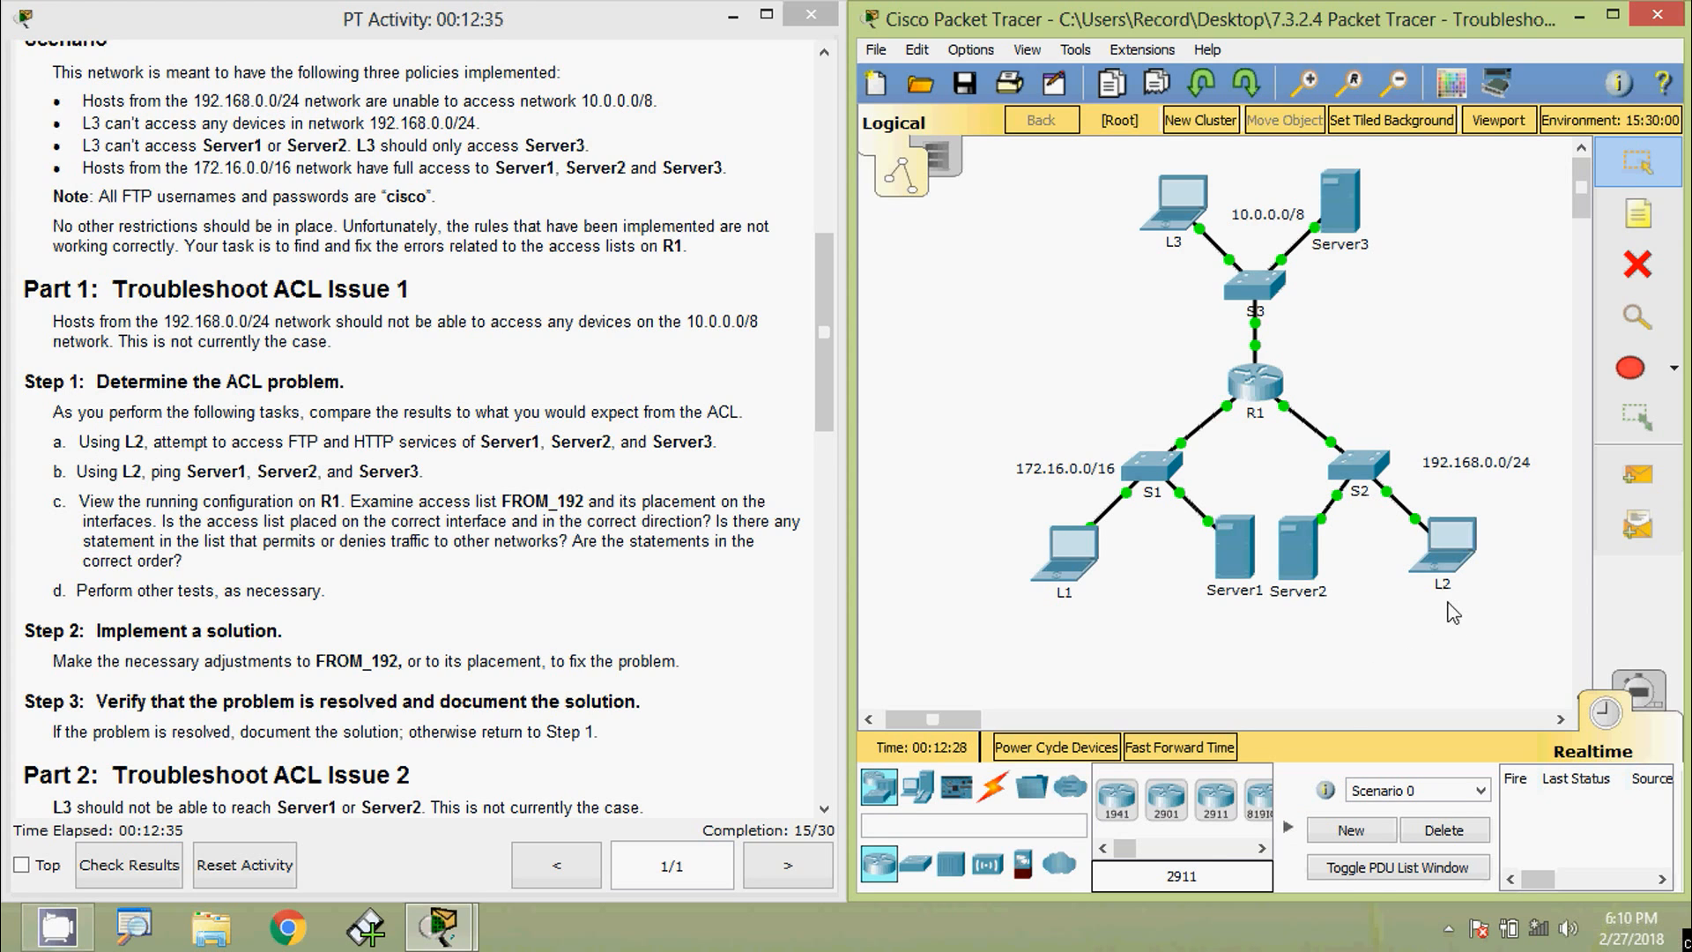
- Select Server1's address 172.16.255.254 in the addressing table and open laptop L2's window
mouse_move(1445, 581)
mouse_move(1310, 608)
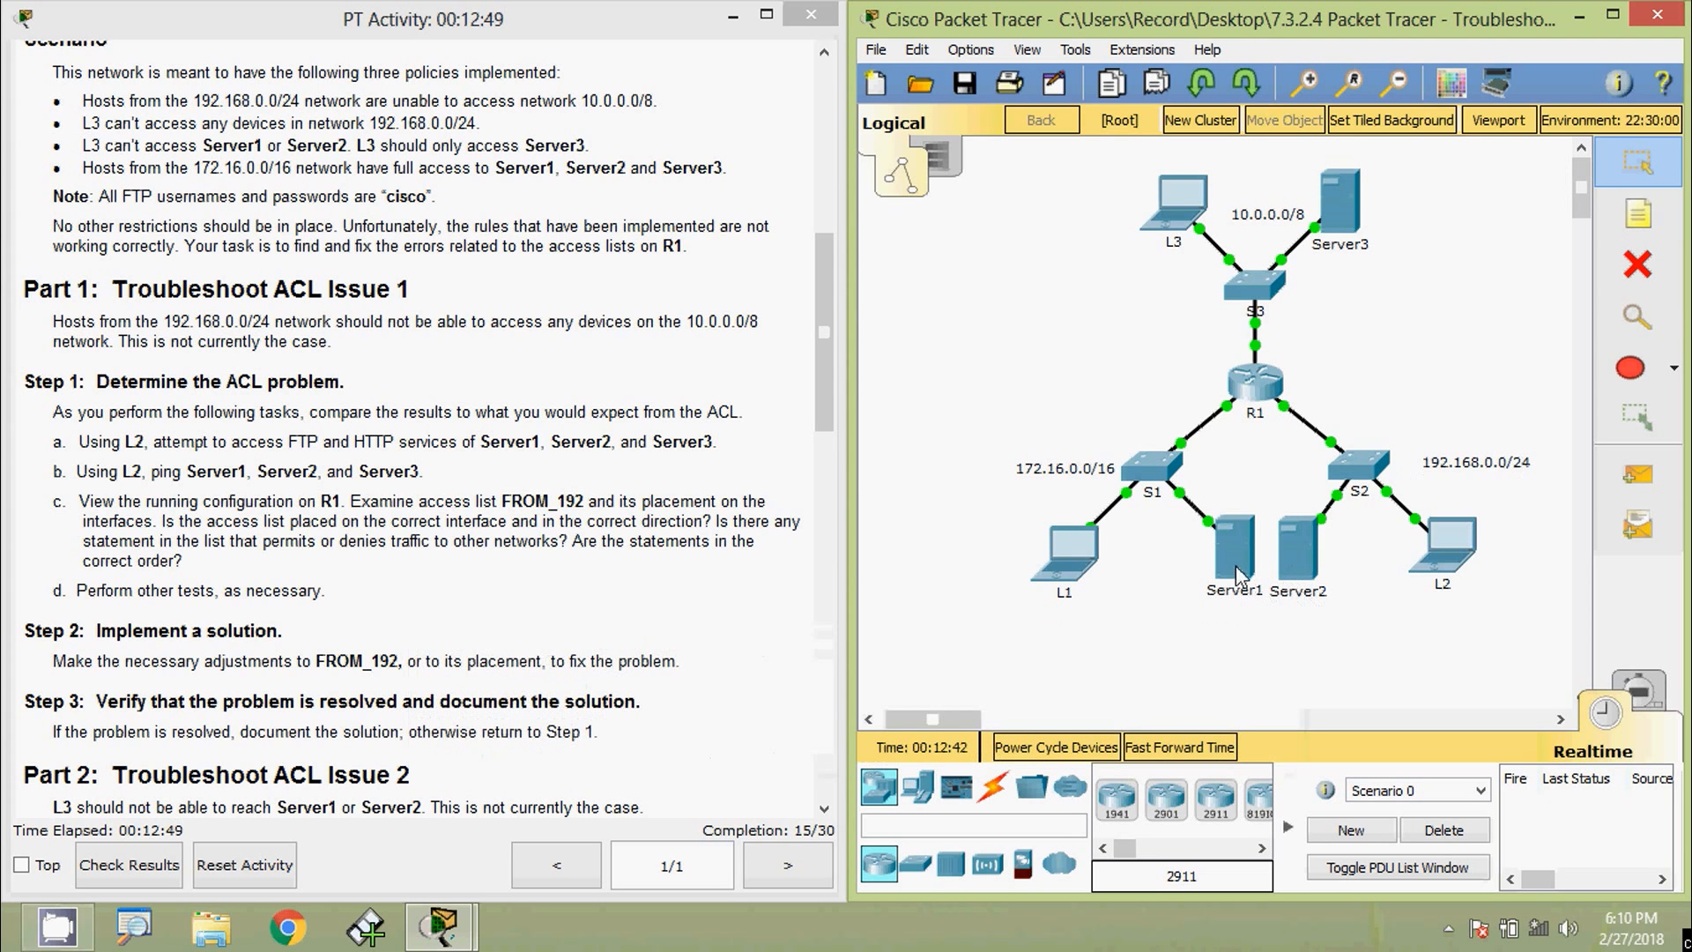
left_click_drag(822, 295, 827, 118)
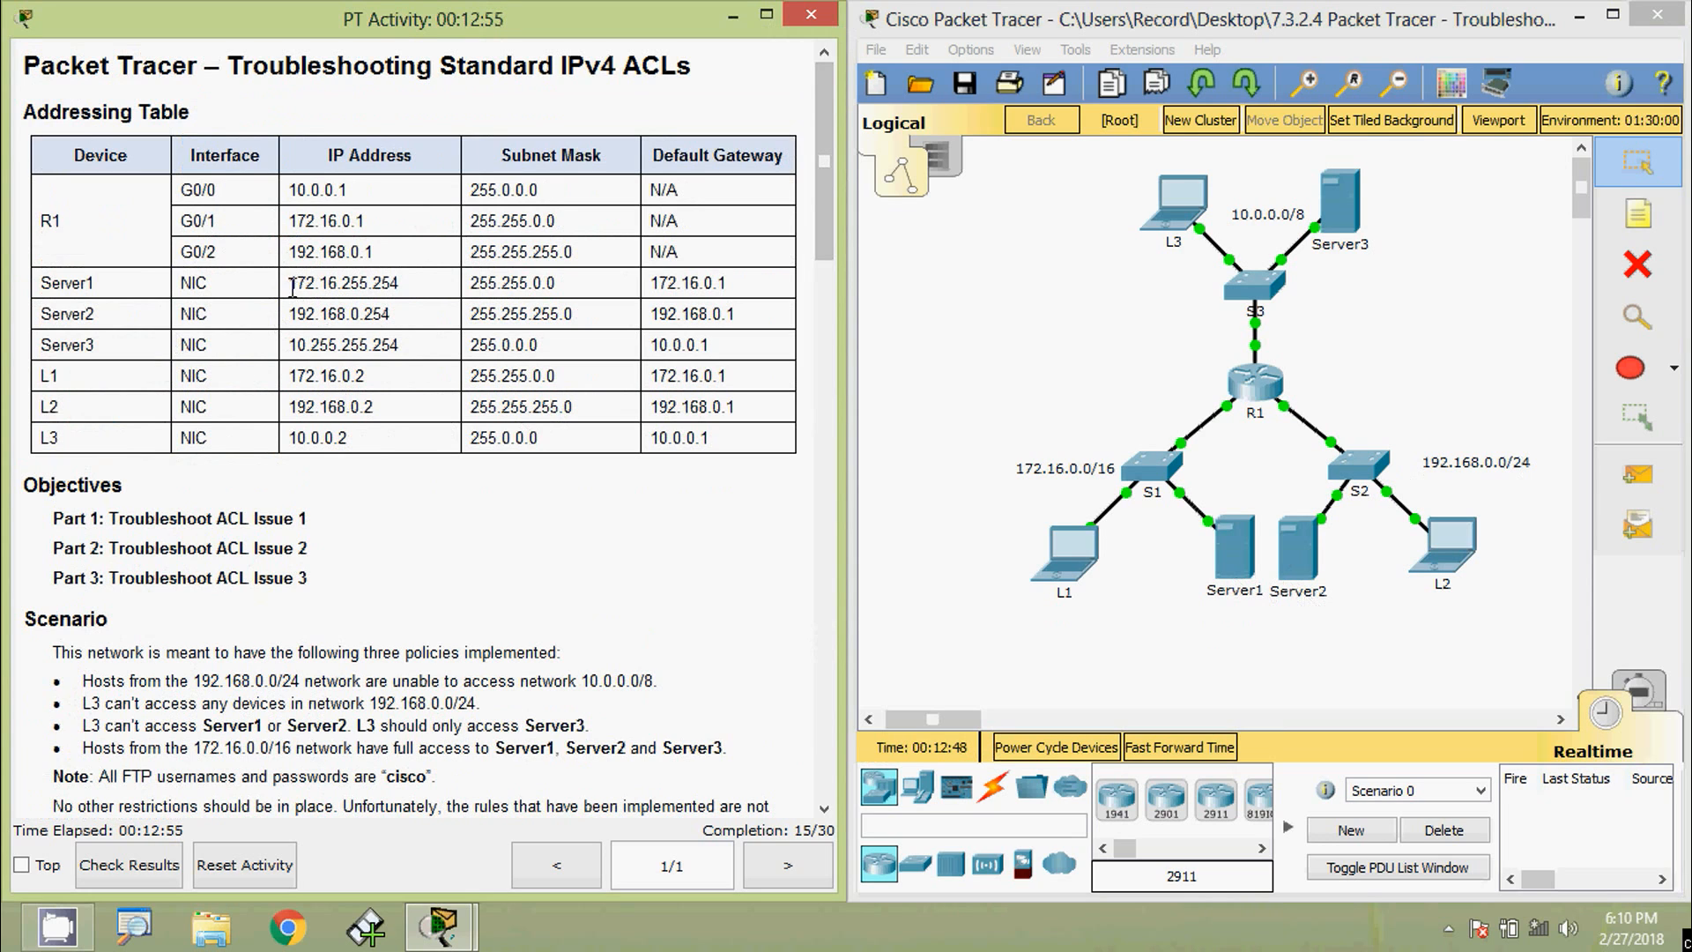
left_click_drag(290, 283, 409, 283)
key("ctrl+c")
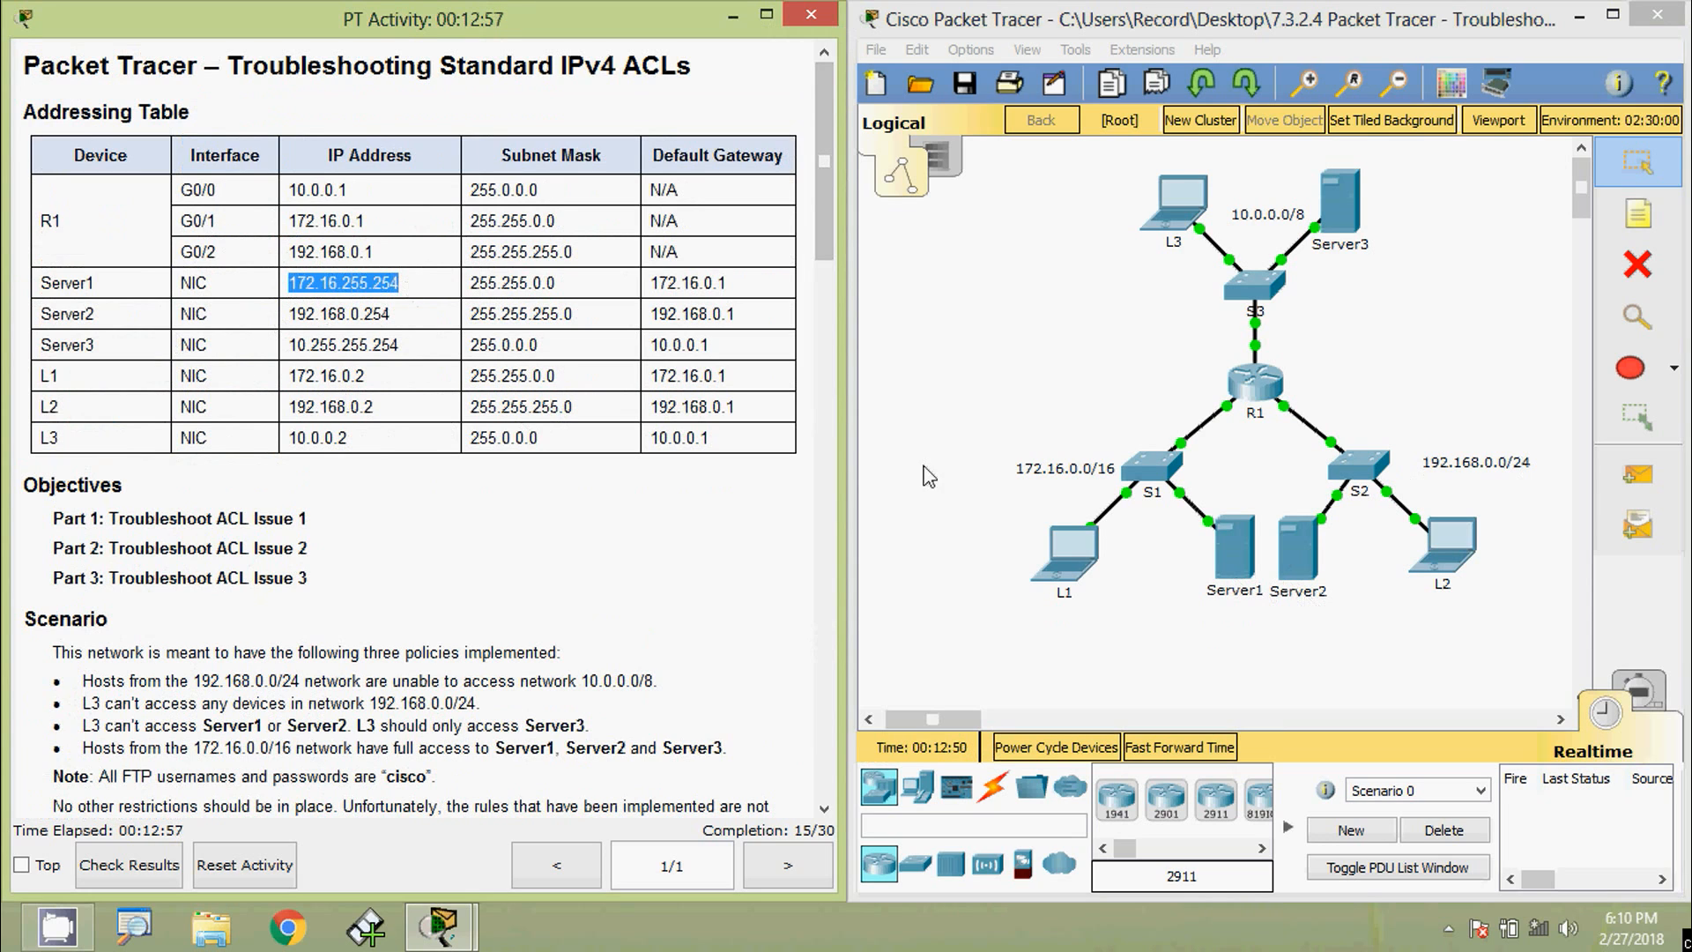
left_click(1439, 542)
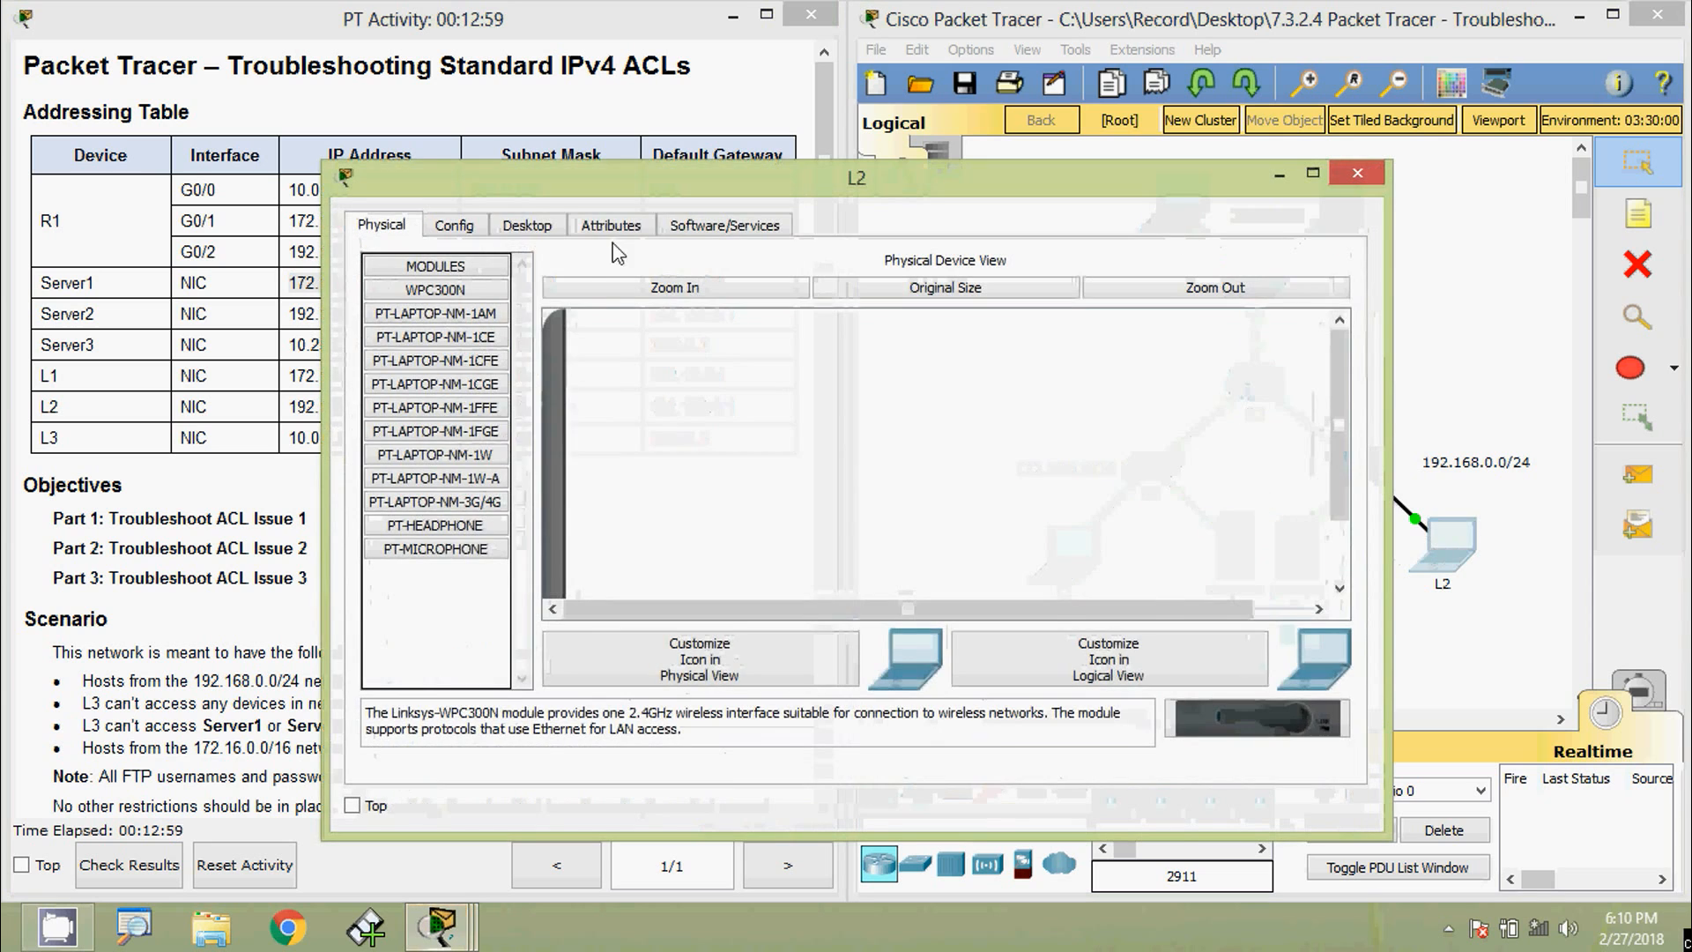
- Load Server1's web page at 172.16.255.254 in L2's Web Browser
left_click(564, 229)
left_click(1250, 331)
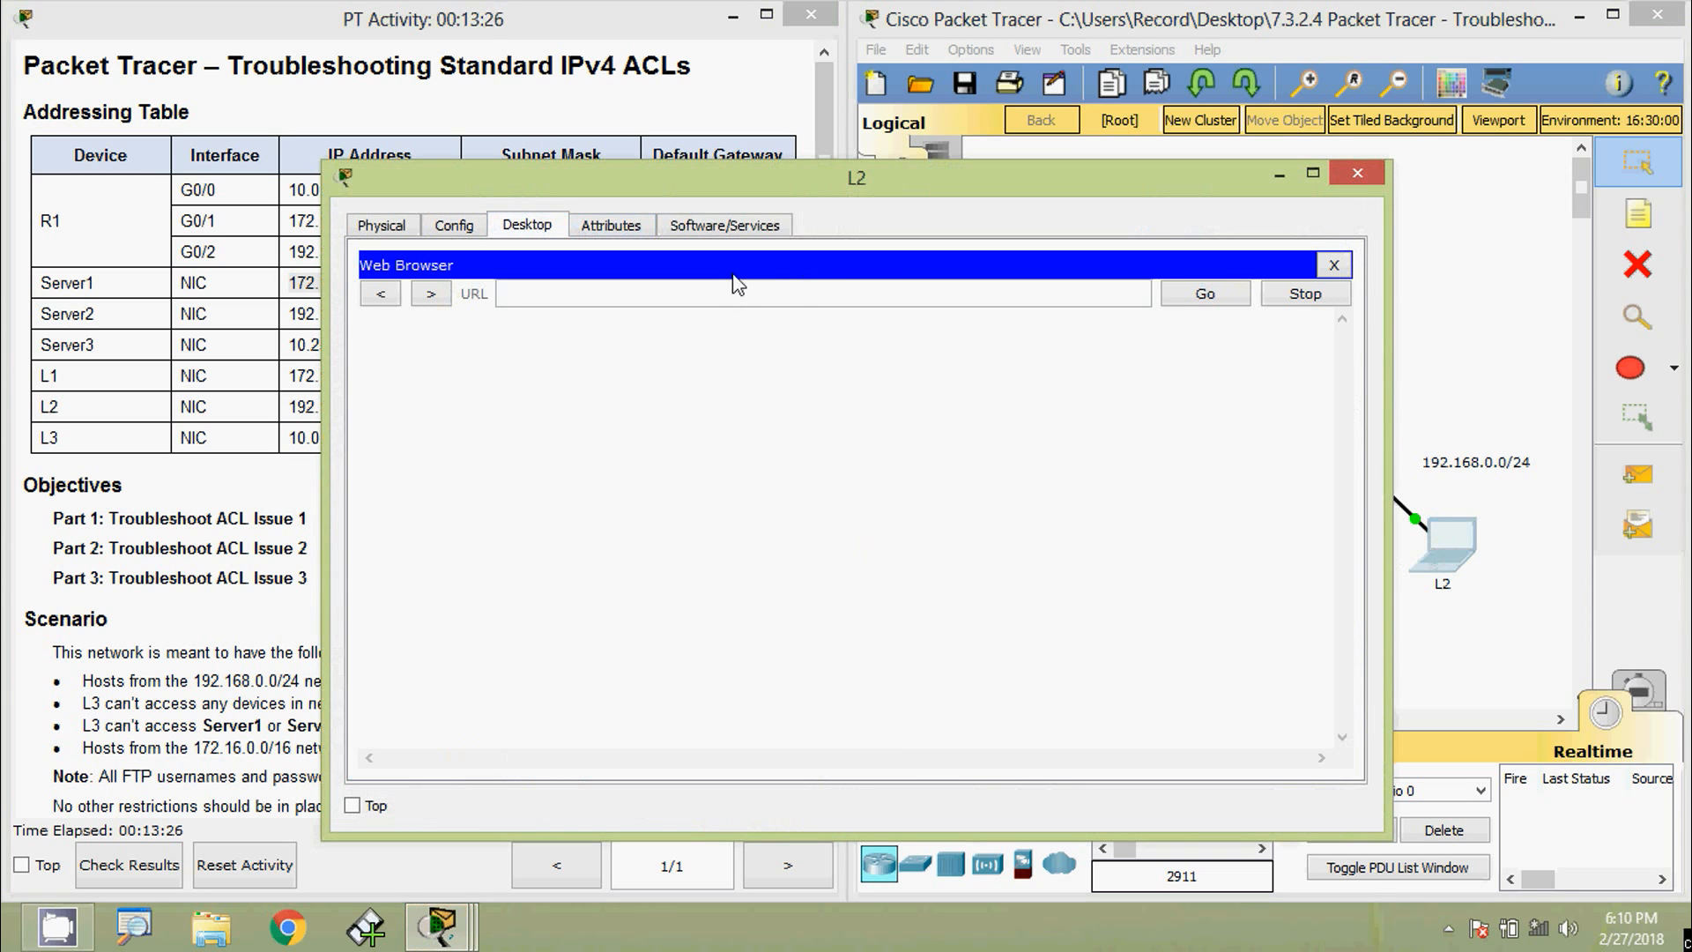
left_click(726, 293)
key("ctrl+v")
left_click(1190, 295)
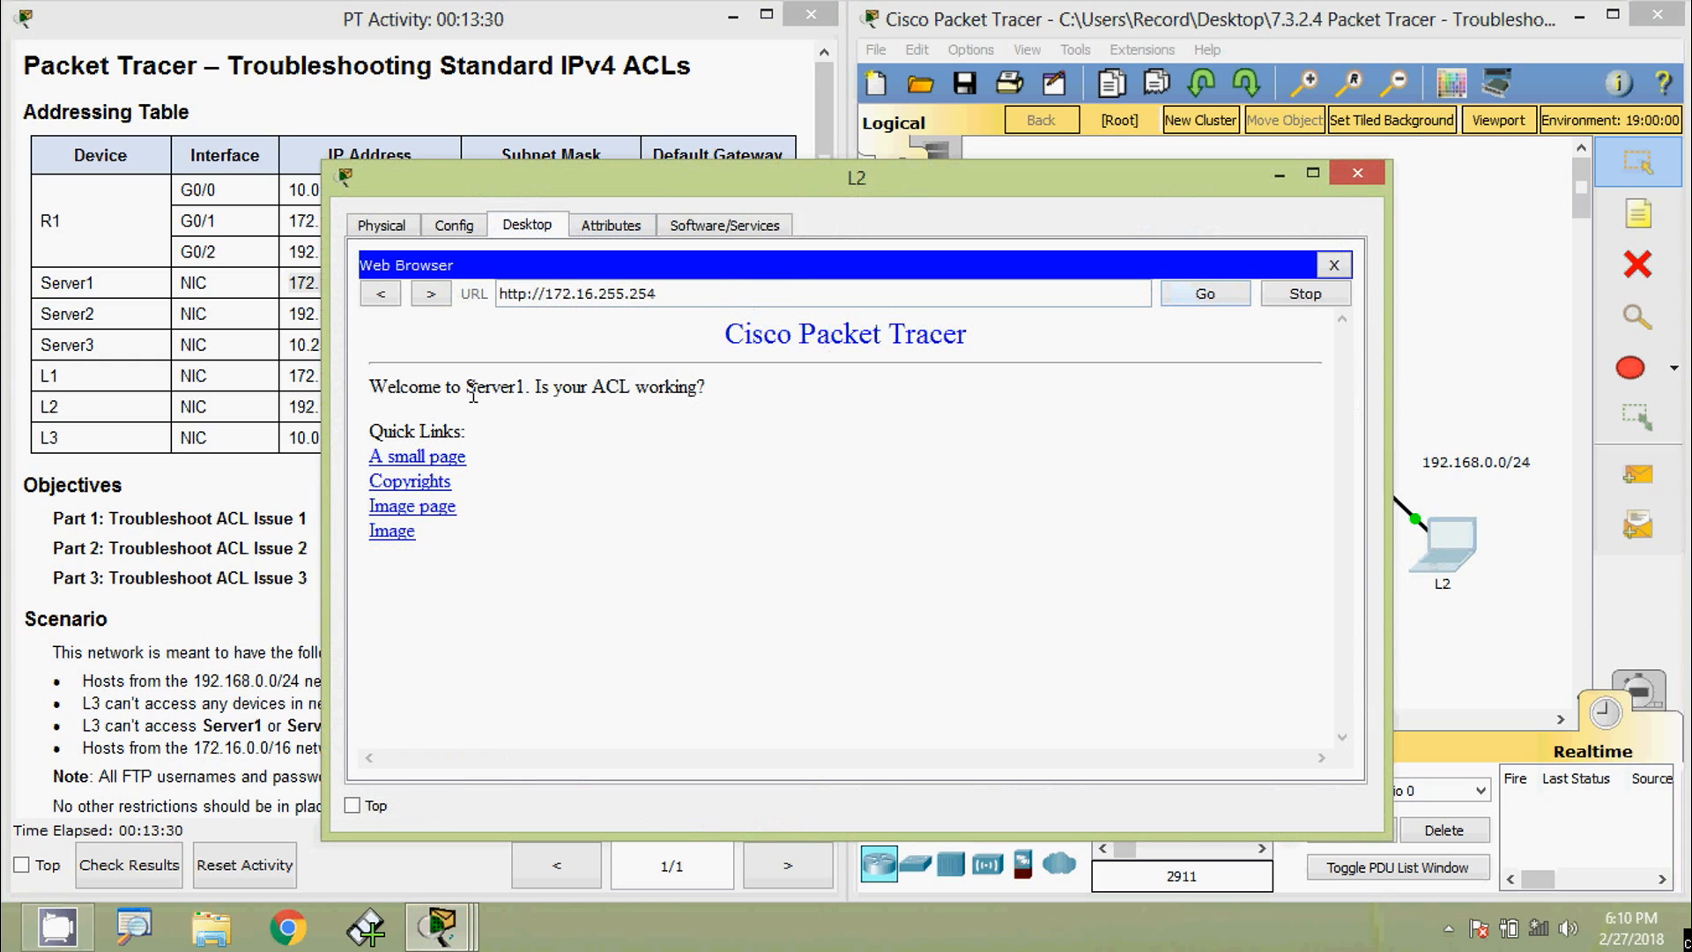
left_click_drag(467, 388, 520, 387)
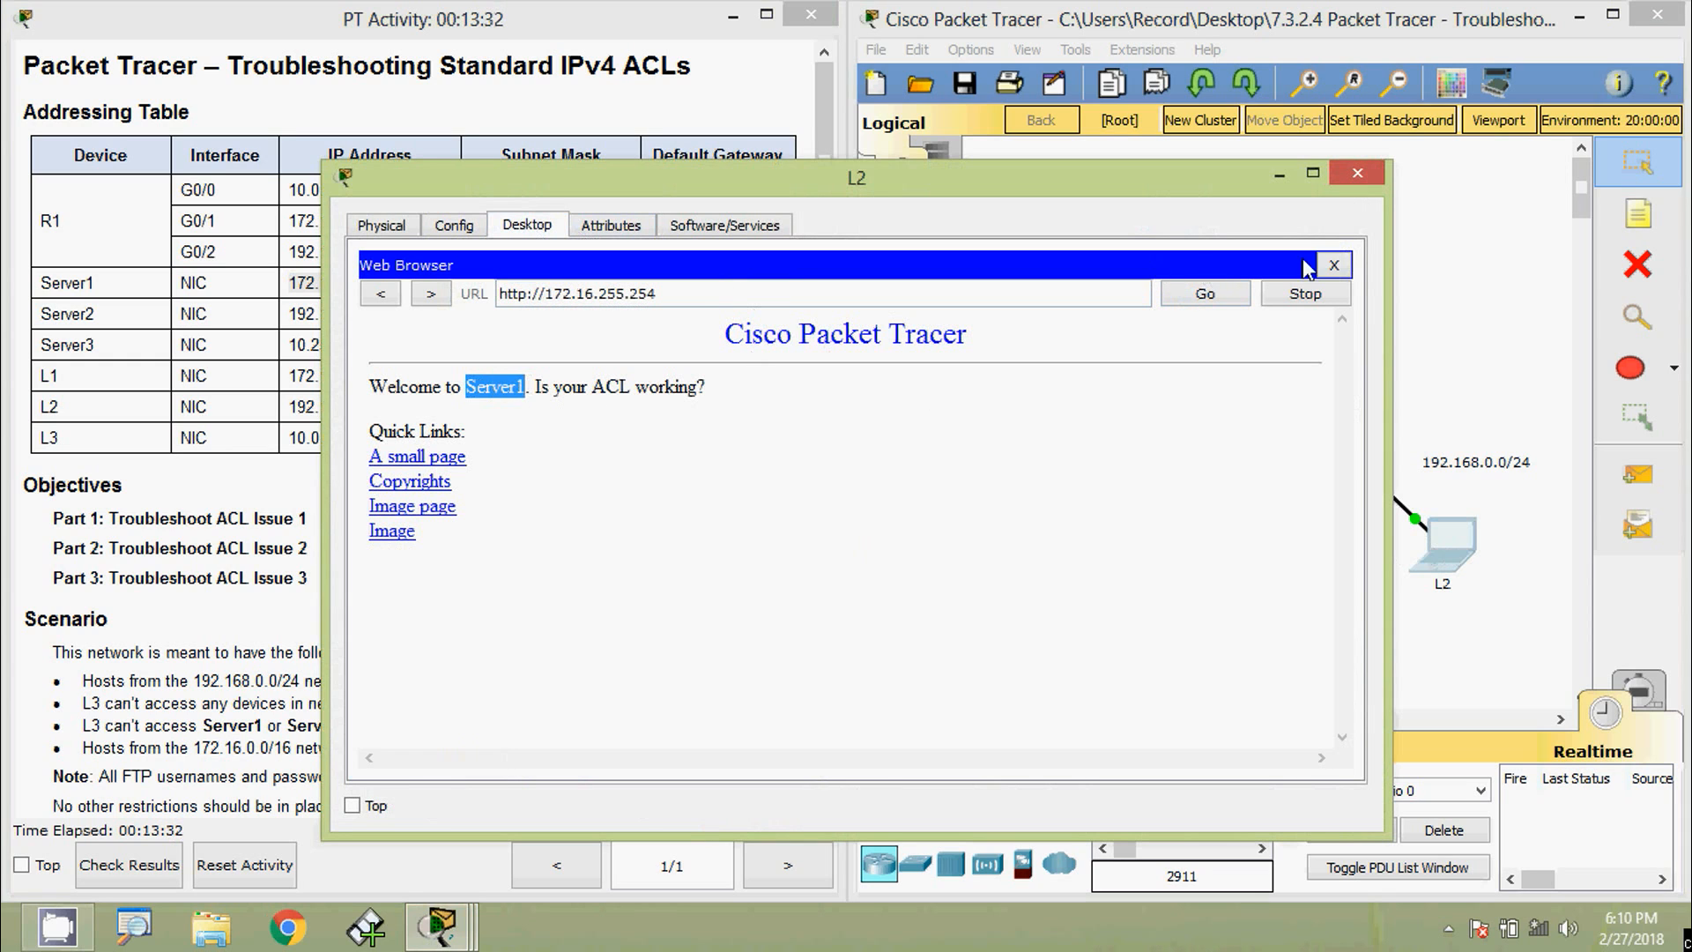
left_click(1333, 264)
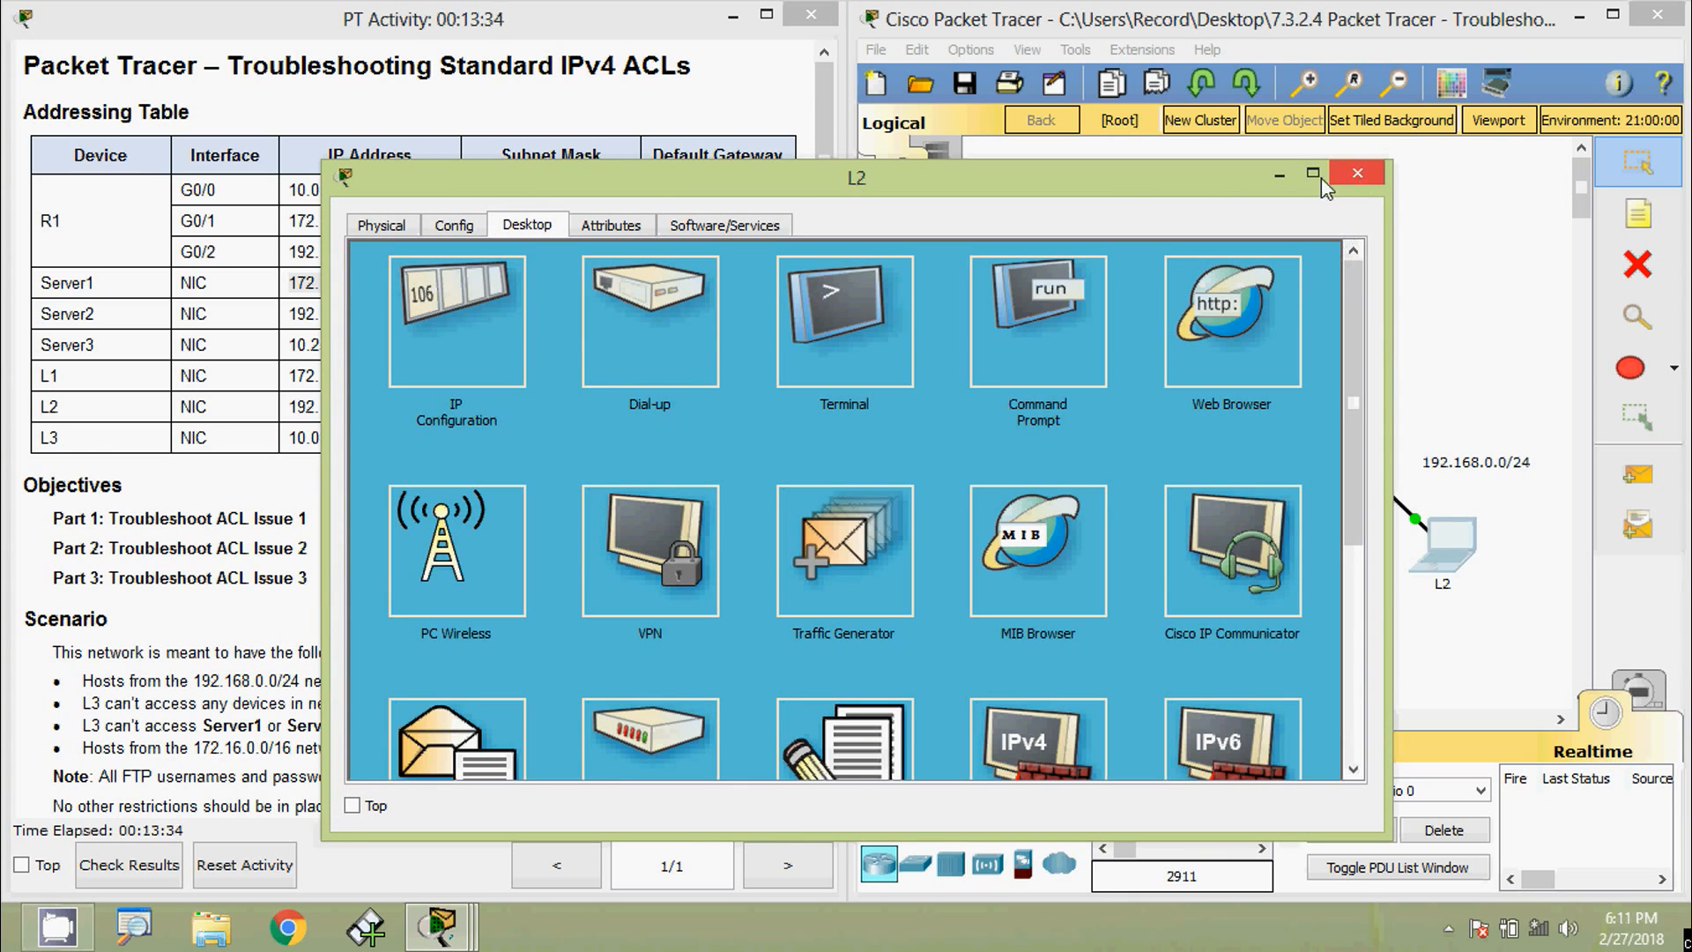
- Load Server2's web page at 192.168.0.254 in L2's browser
left_click_drag(289, 282, 398, 282)
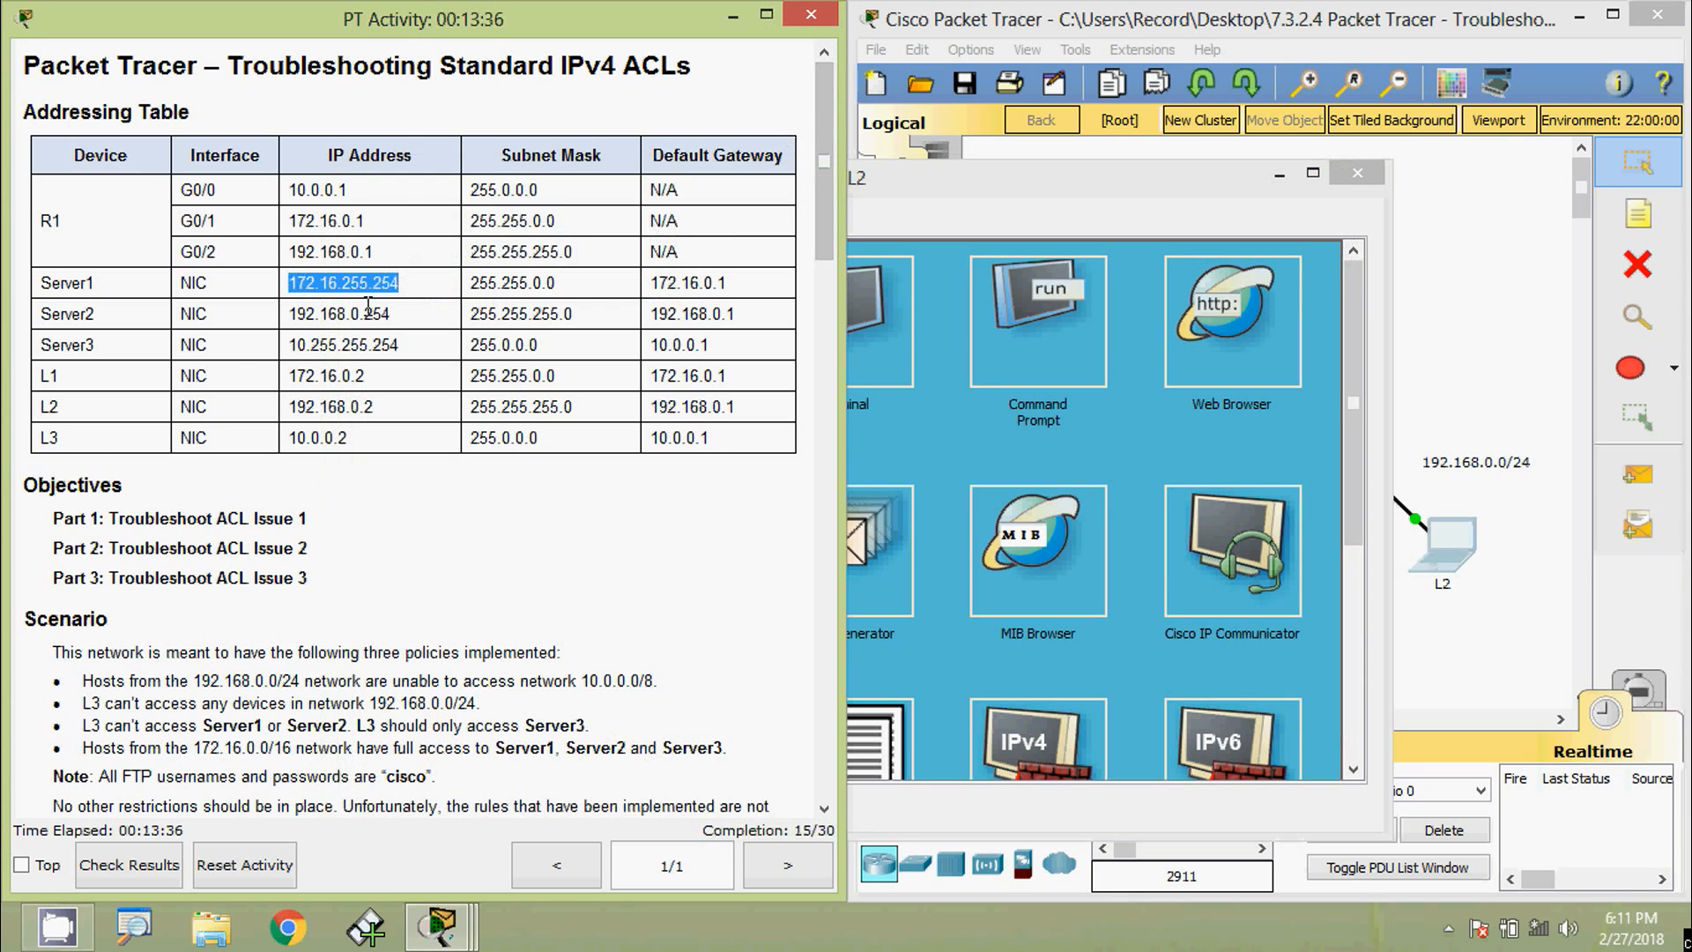
left_click_drag(290, 314, 387, 315)
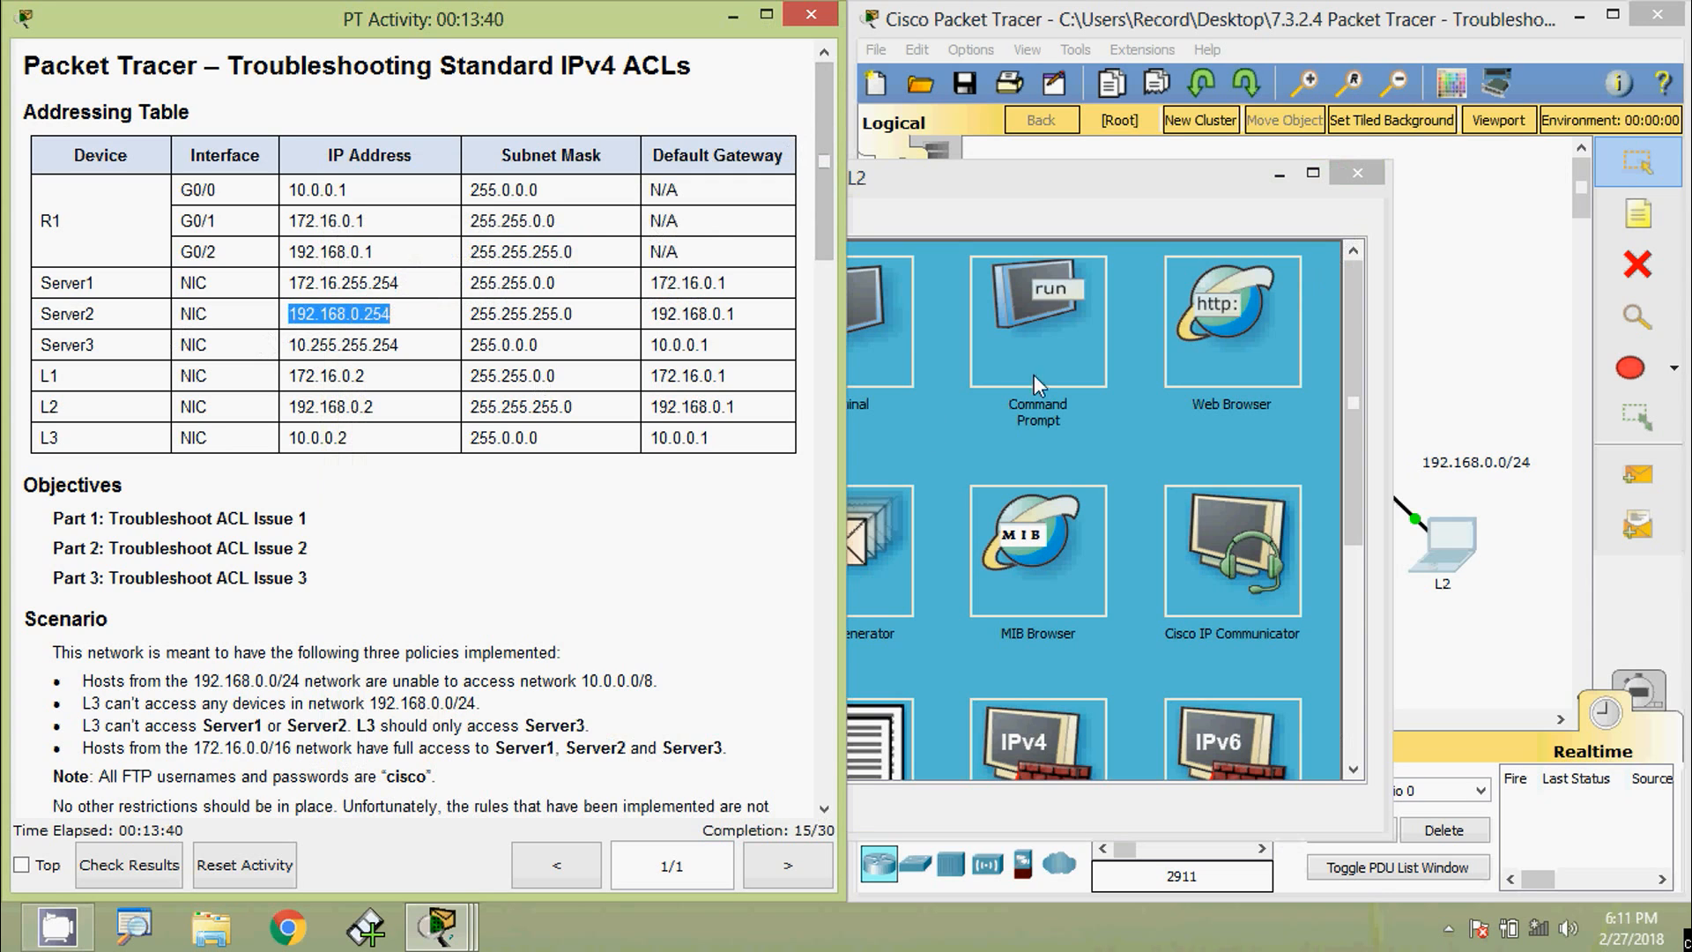
left_click(1181, 353)
type("192.168.0.254")
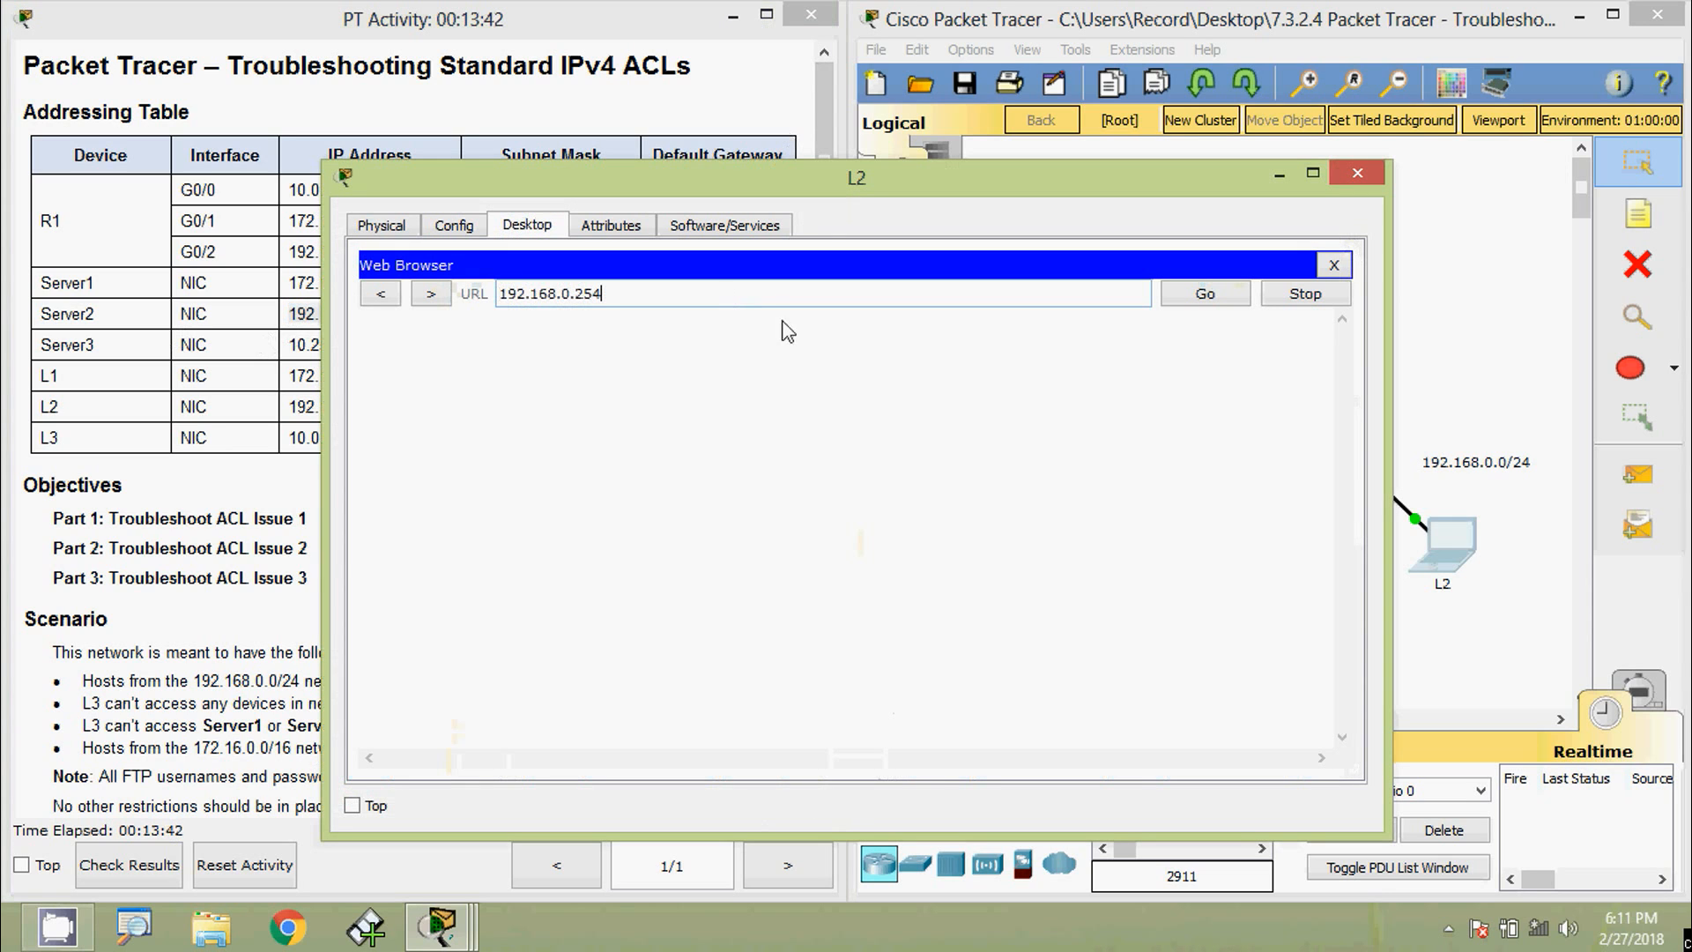
left_click(1197, 294)
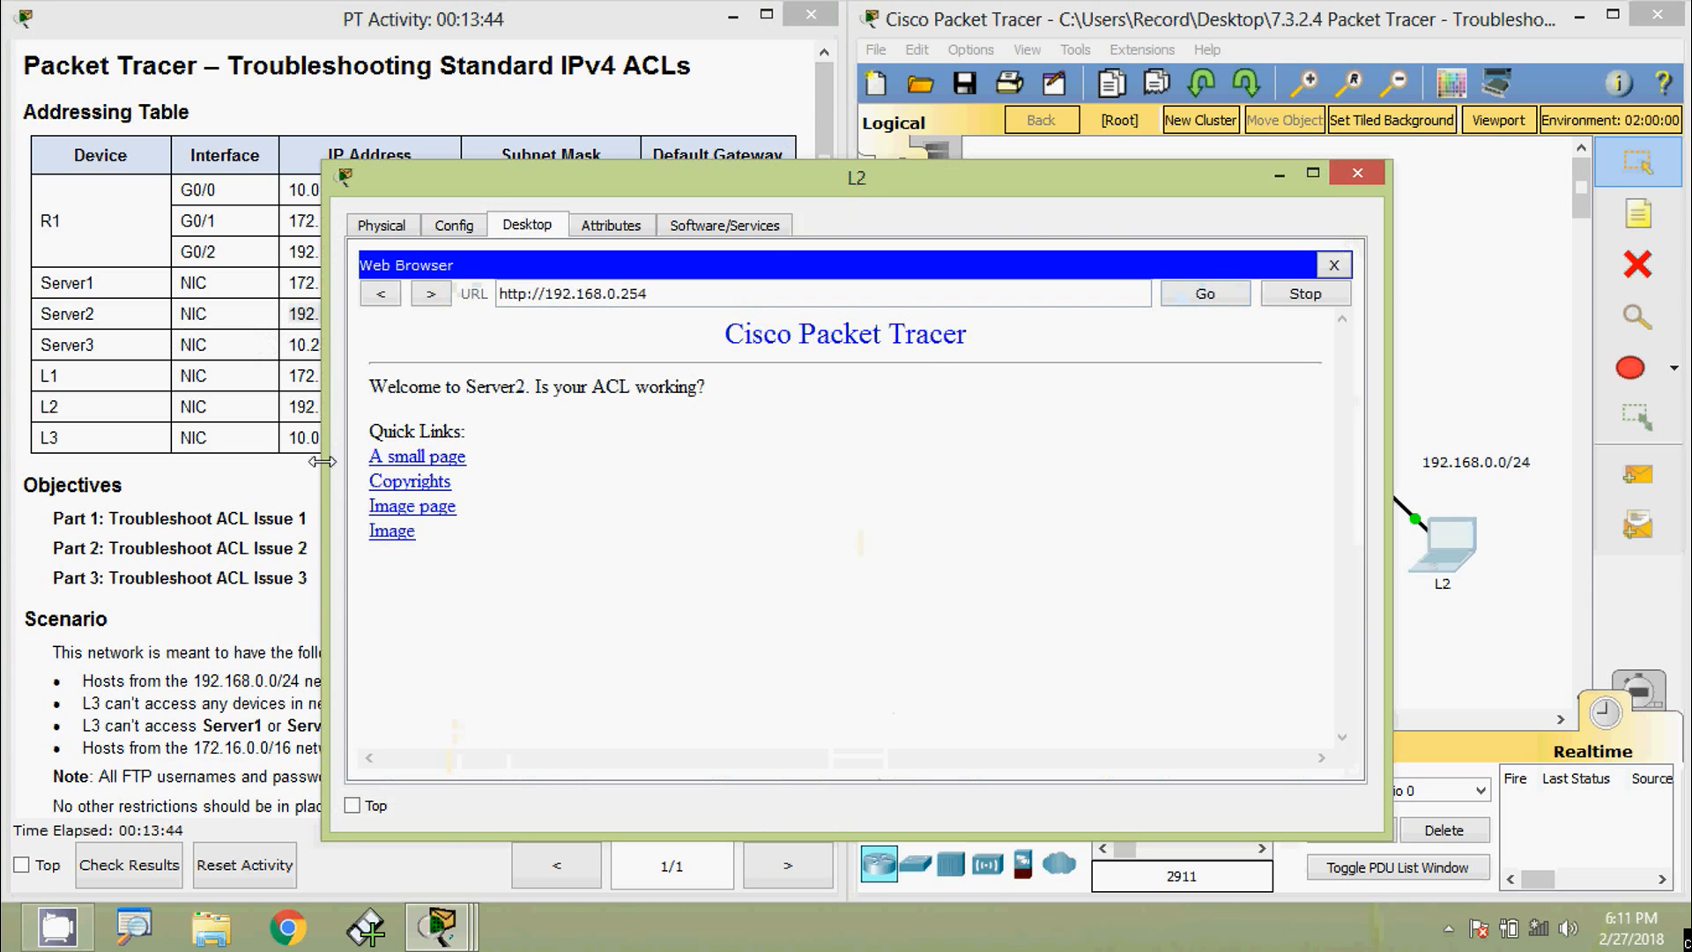
- Load Server3's web page at 10.255.255.254 in L2's browser
left_click_drag(324, 468, 604, 434)
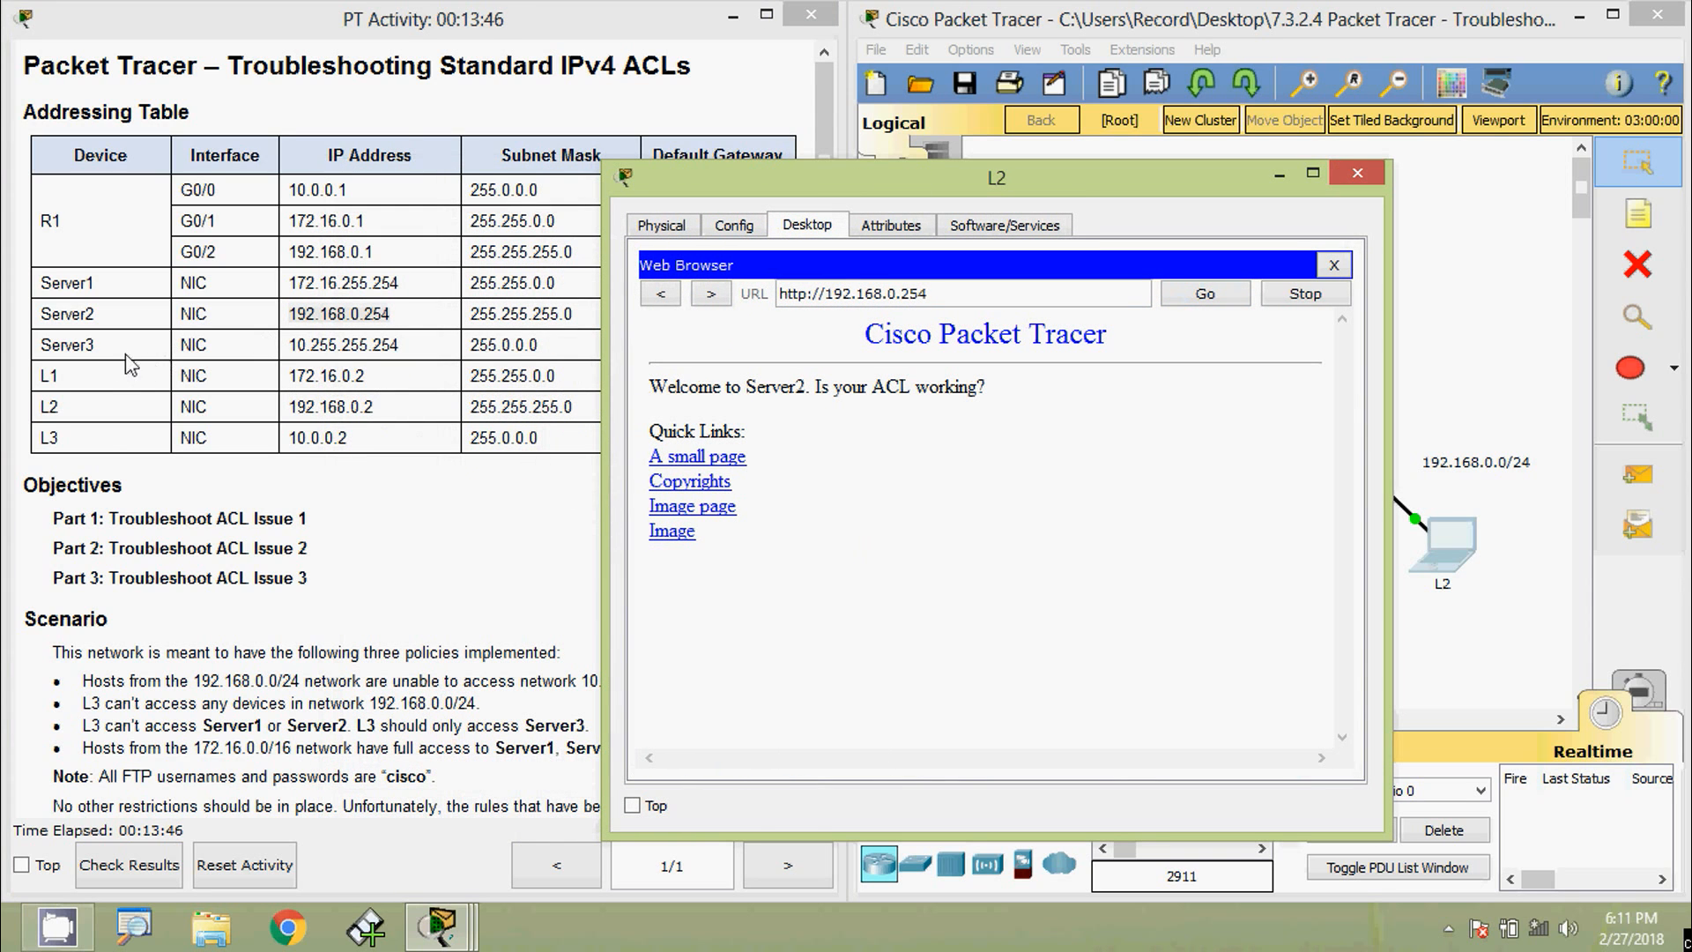
left_click_drag(369, 345, 410, 346)
key("ctrl+c")
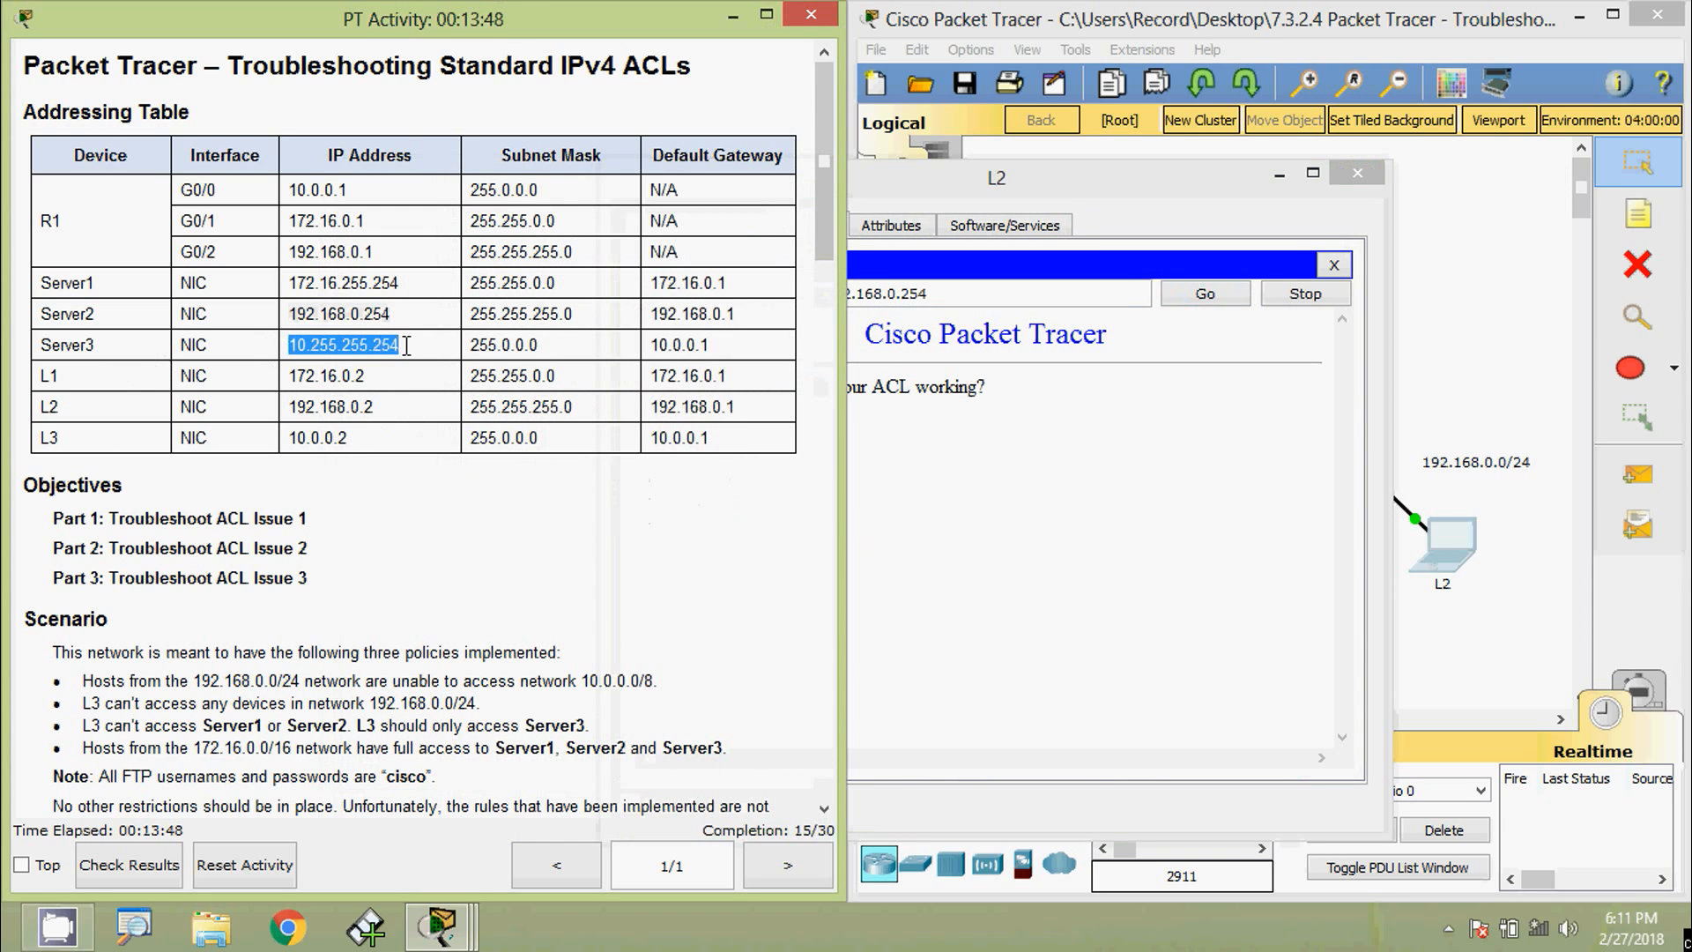
left_click(1269, 222)
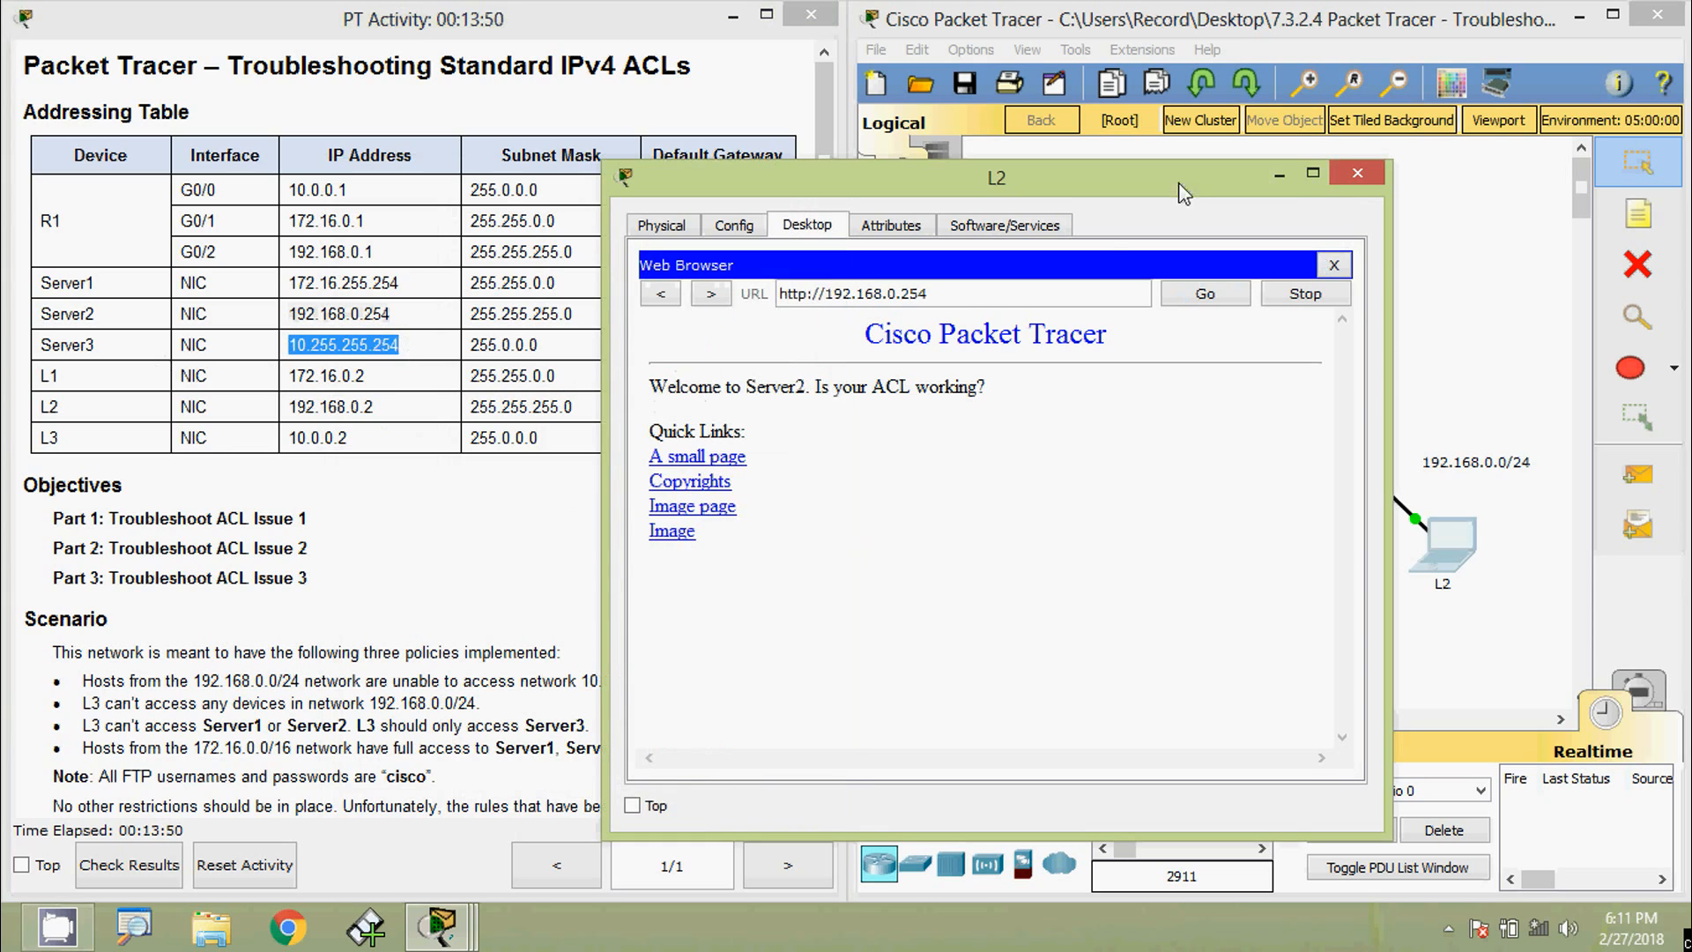
left_click_drag(958, 300, 757, 310)
key("ctrl+v")
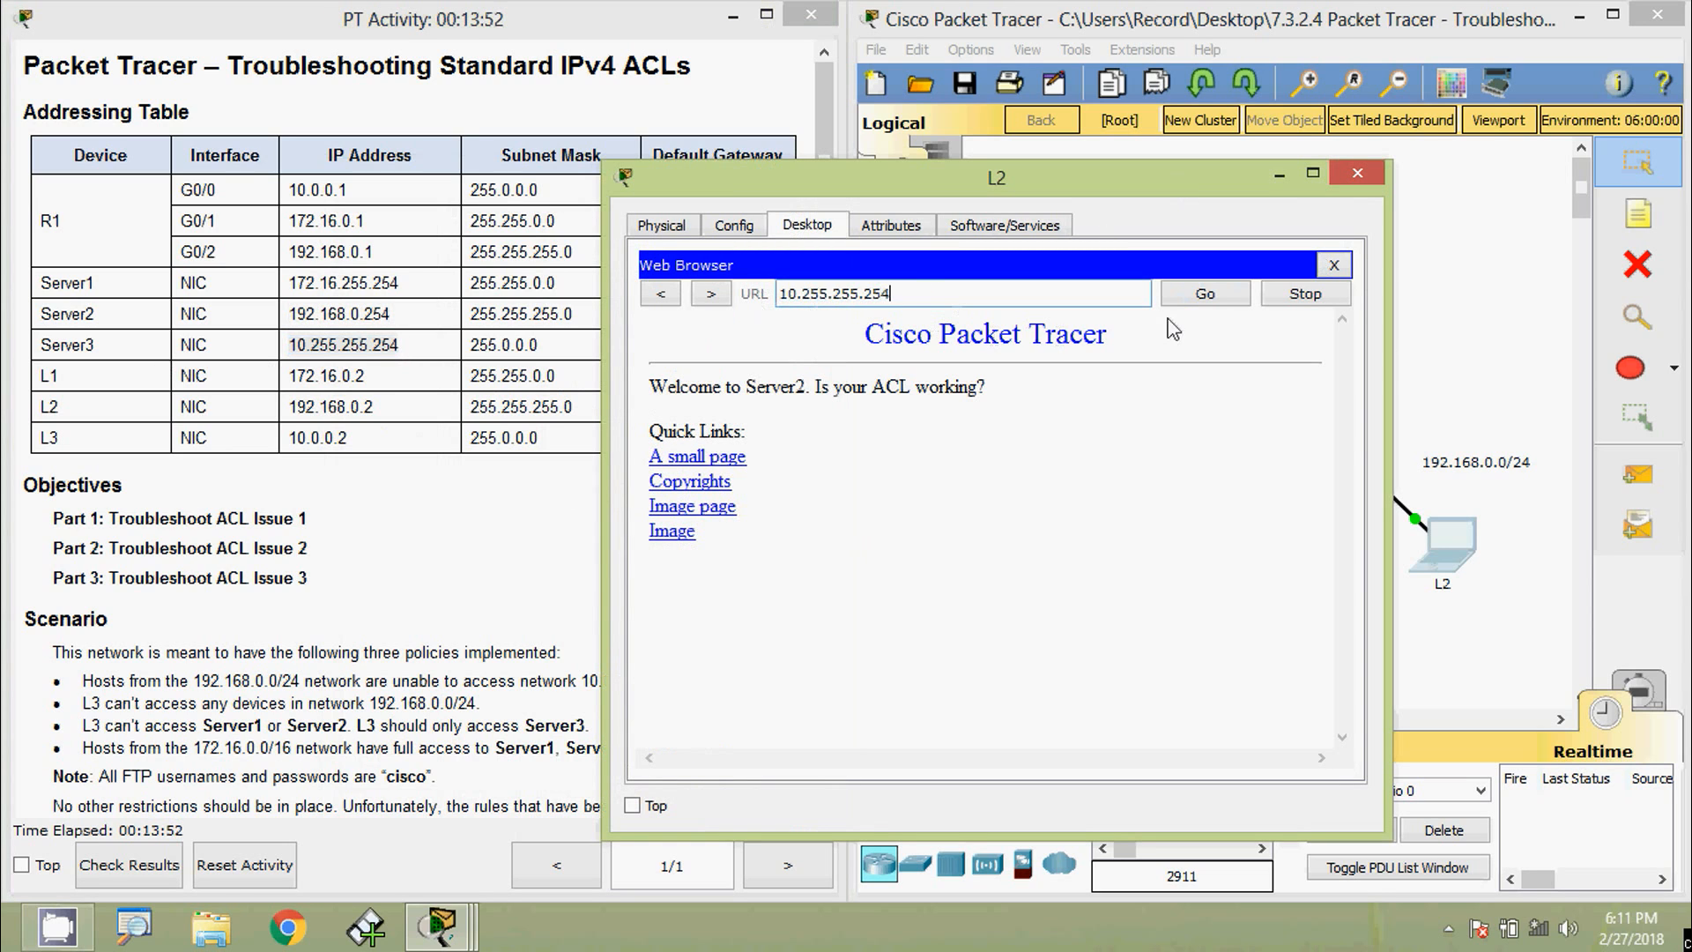
left_click(1205, 294)
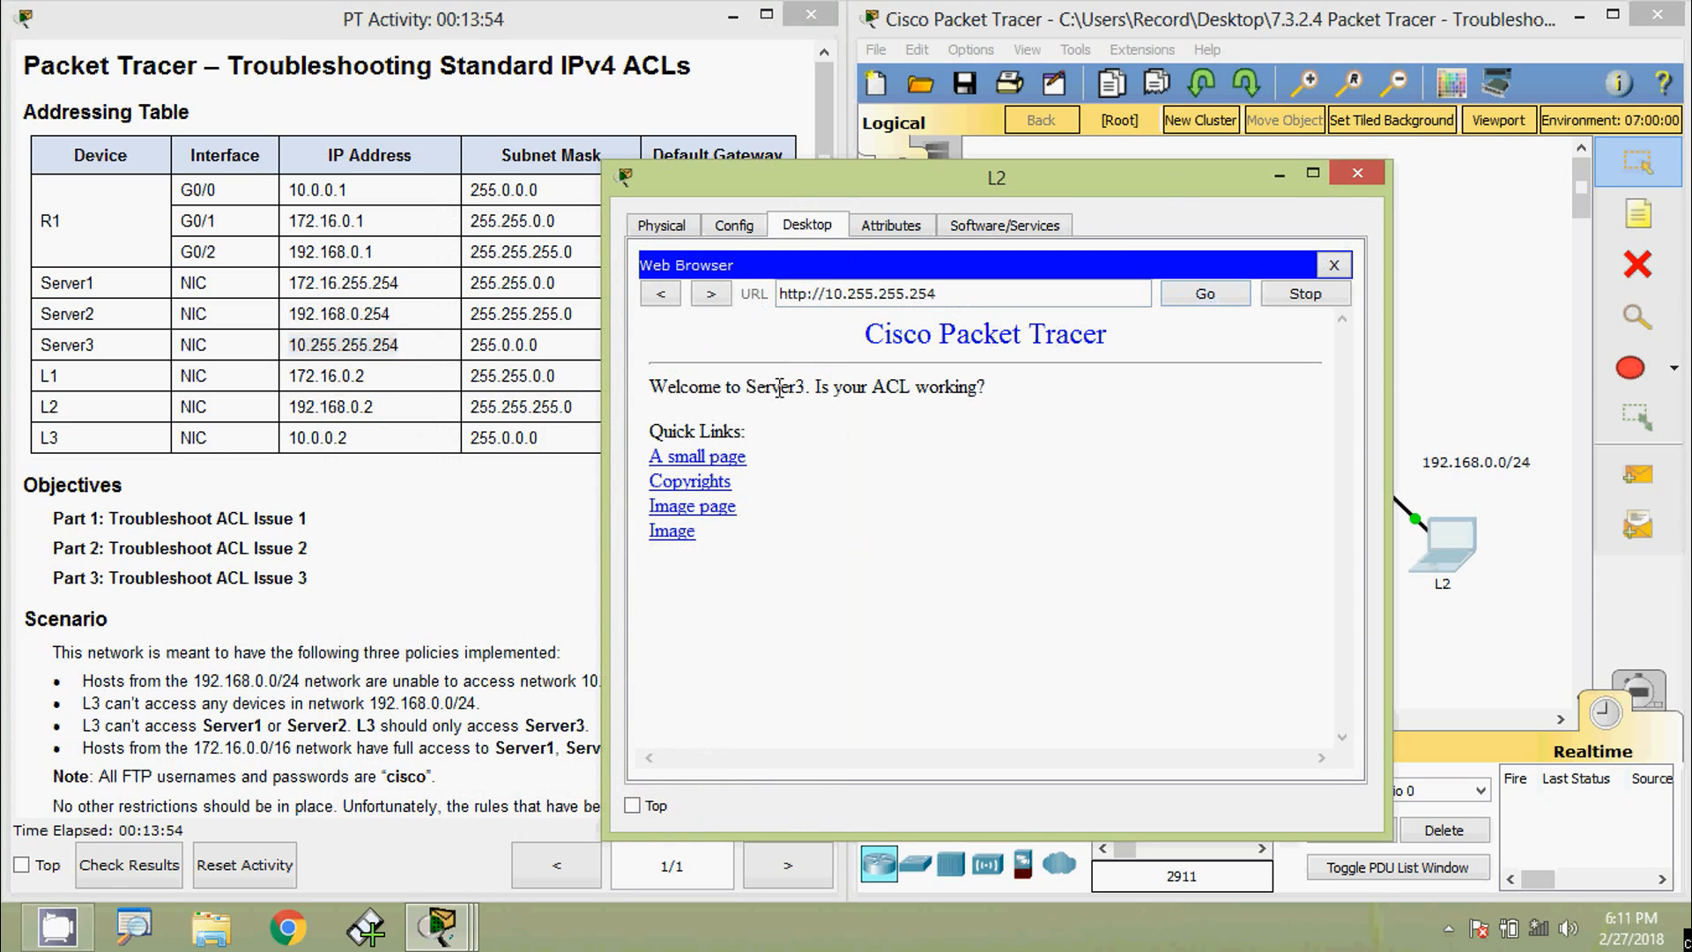
left_click_drag(745, 388, 806, 389)
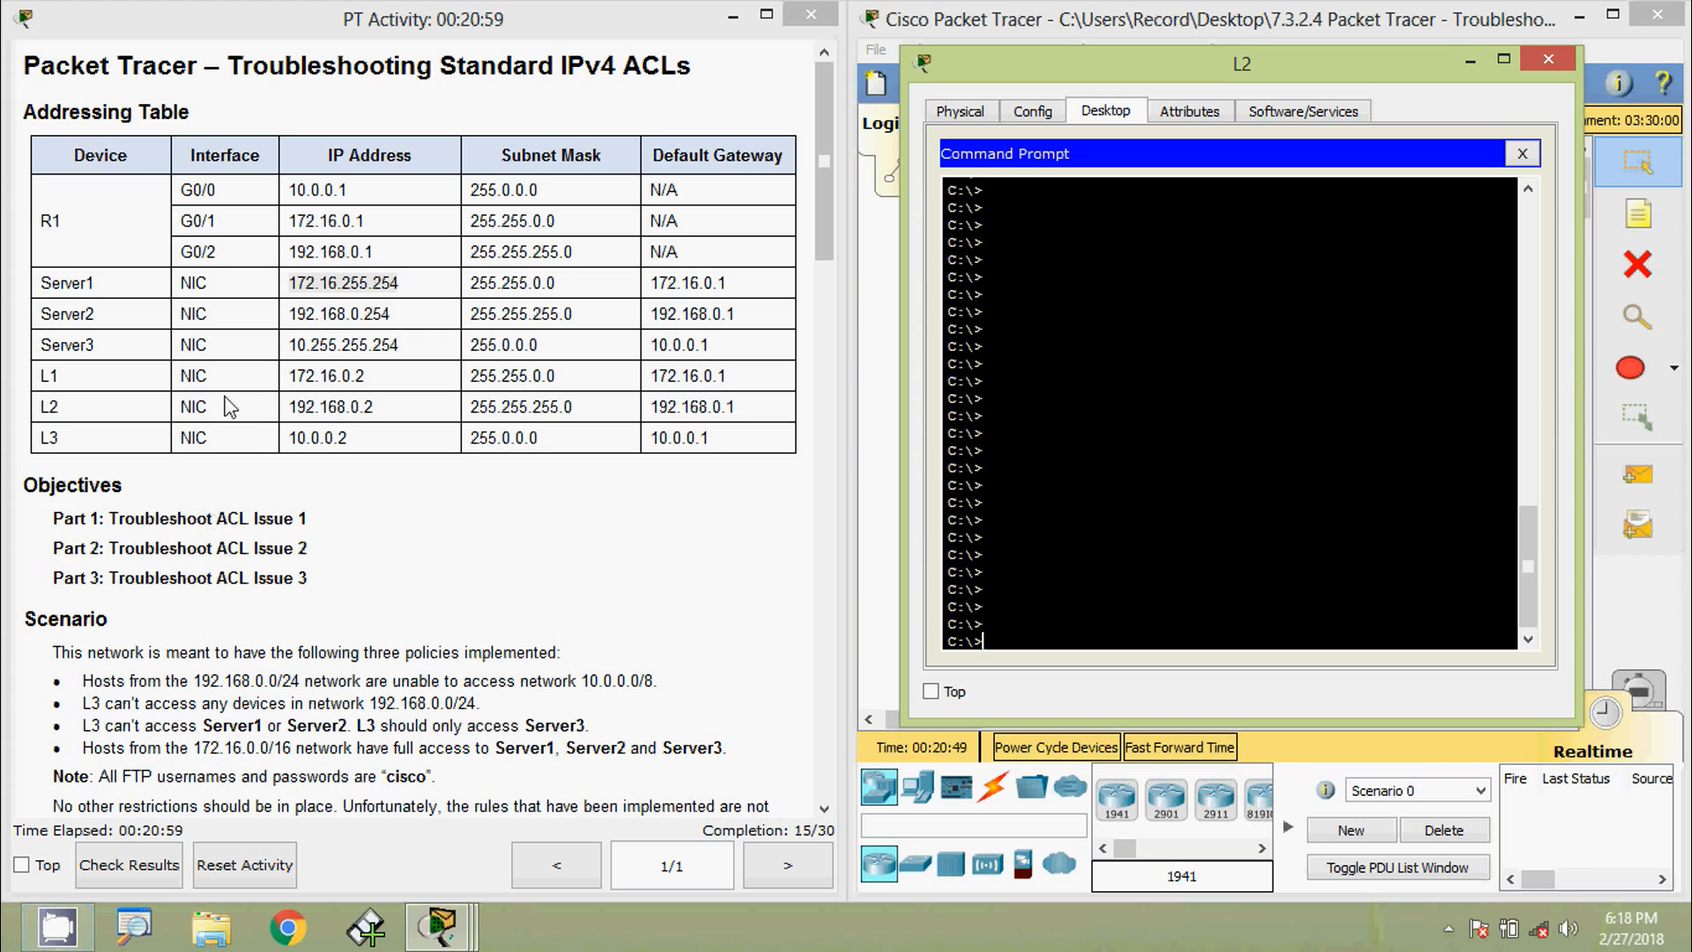
- From L2, log in by FTP to Server1 at 172.16.255.254 as cisco, then quit
left_click(289, 309)
left_click_drag(293, 283, 409, 285)
key("ctrl+c")
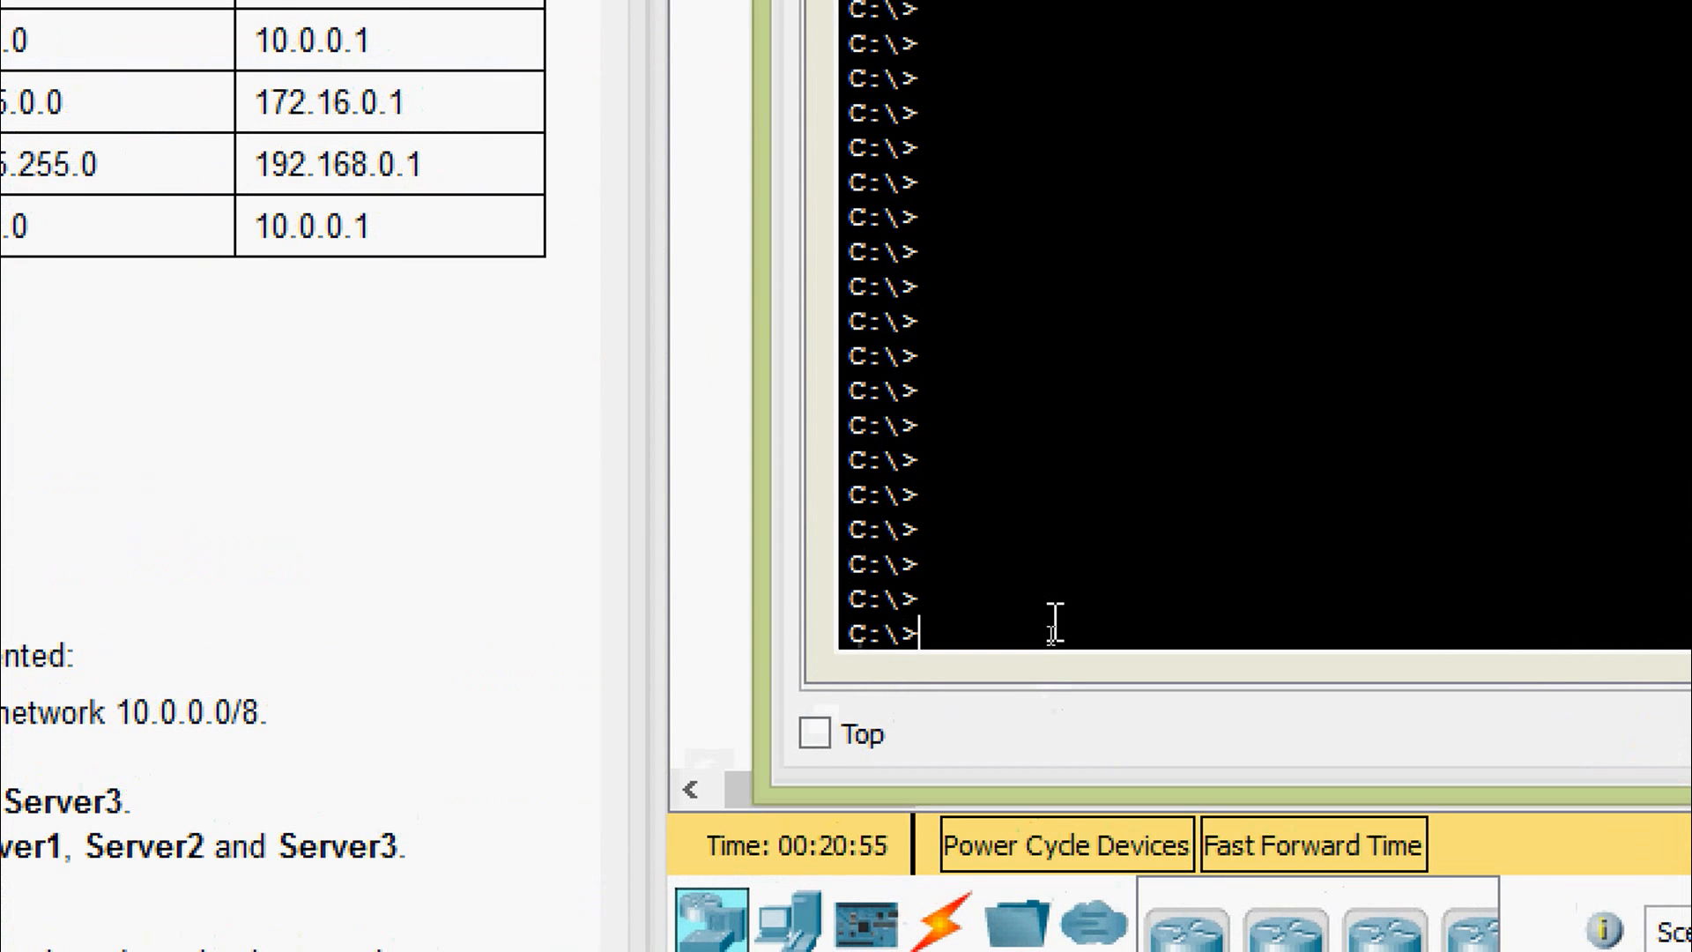
type("ftp")
right_click(1054, 623)
left_click(1101, 707)
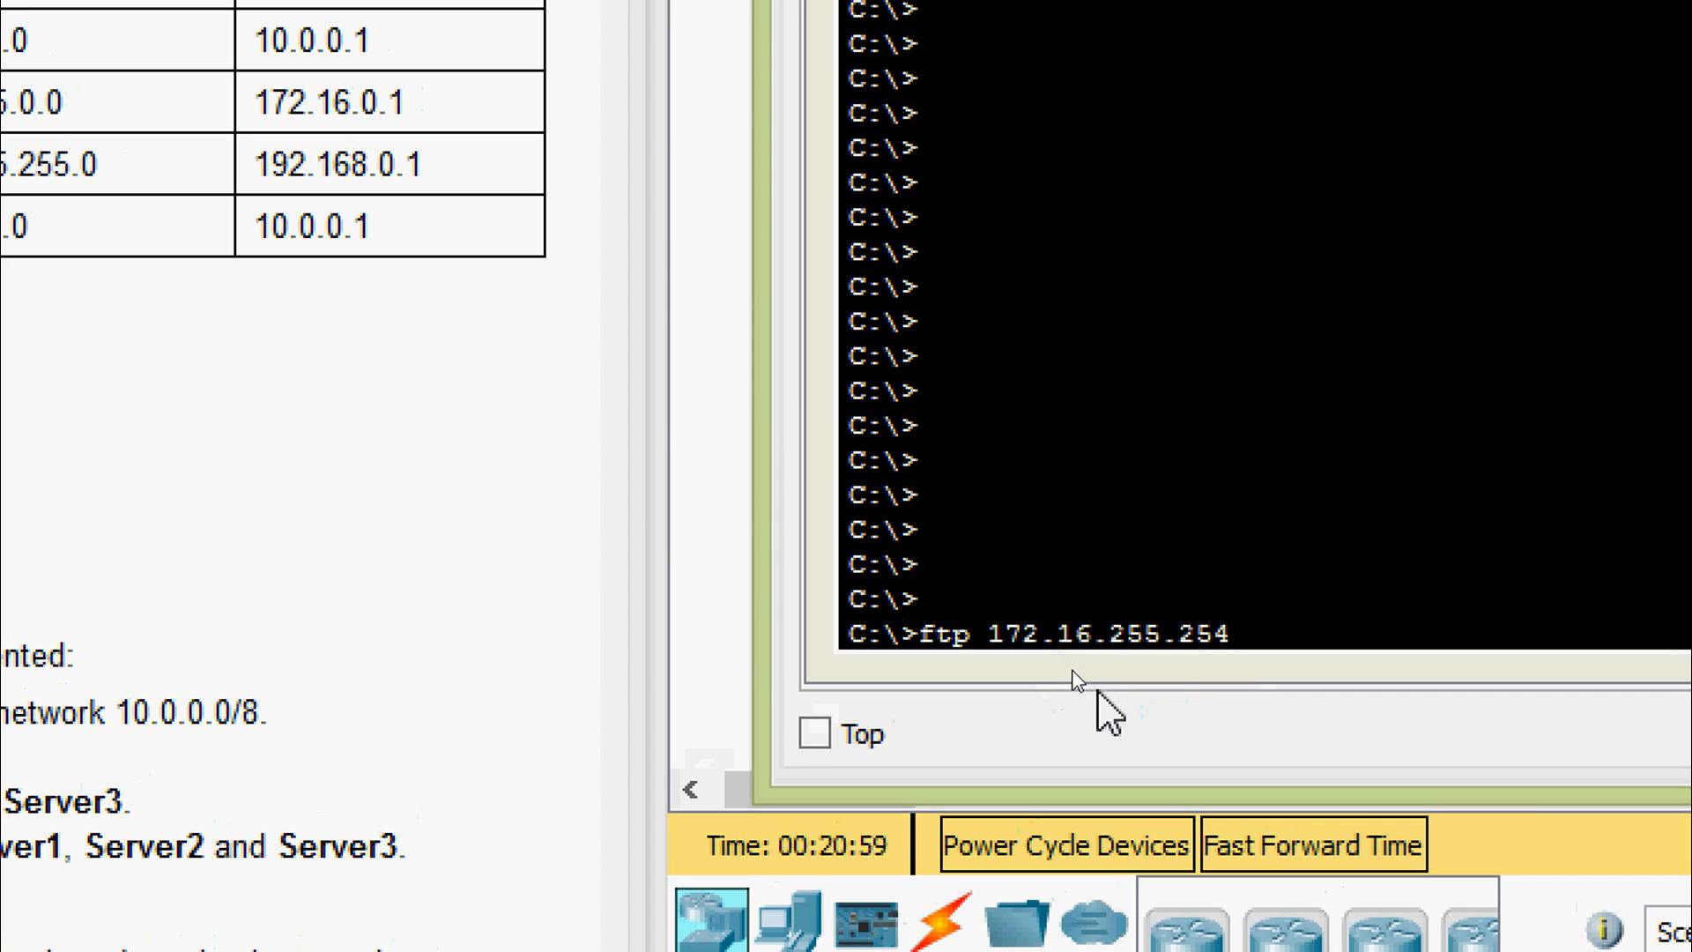
key("Return")
type("cisco")
key("Return")
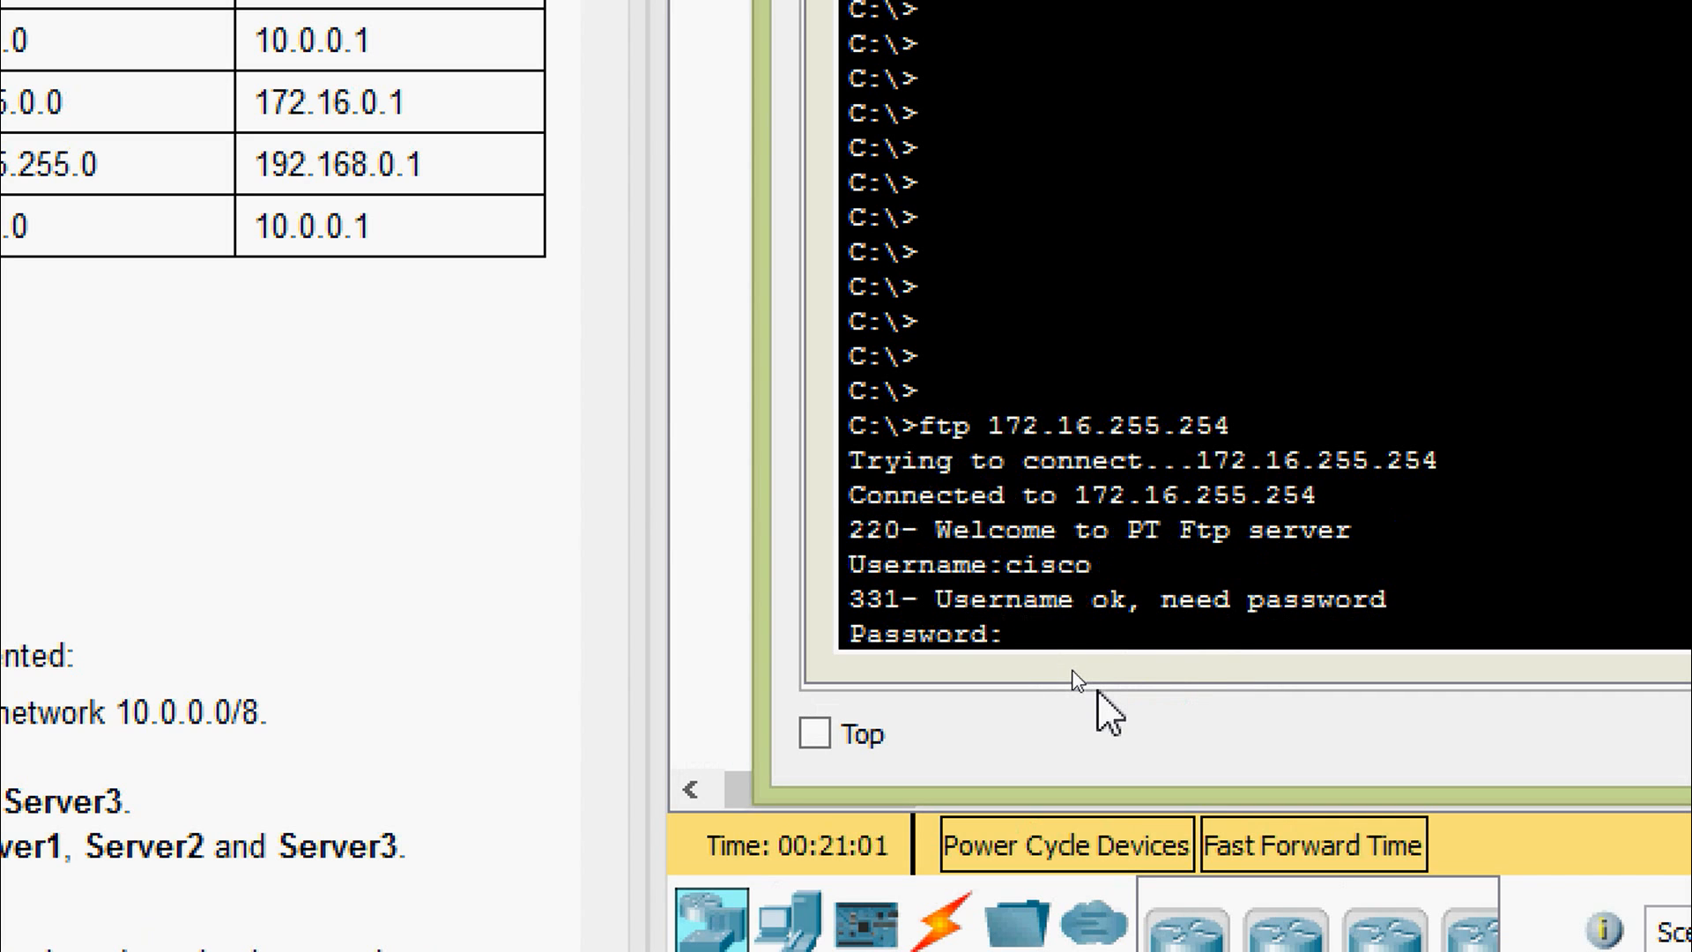
key("Return")
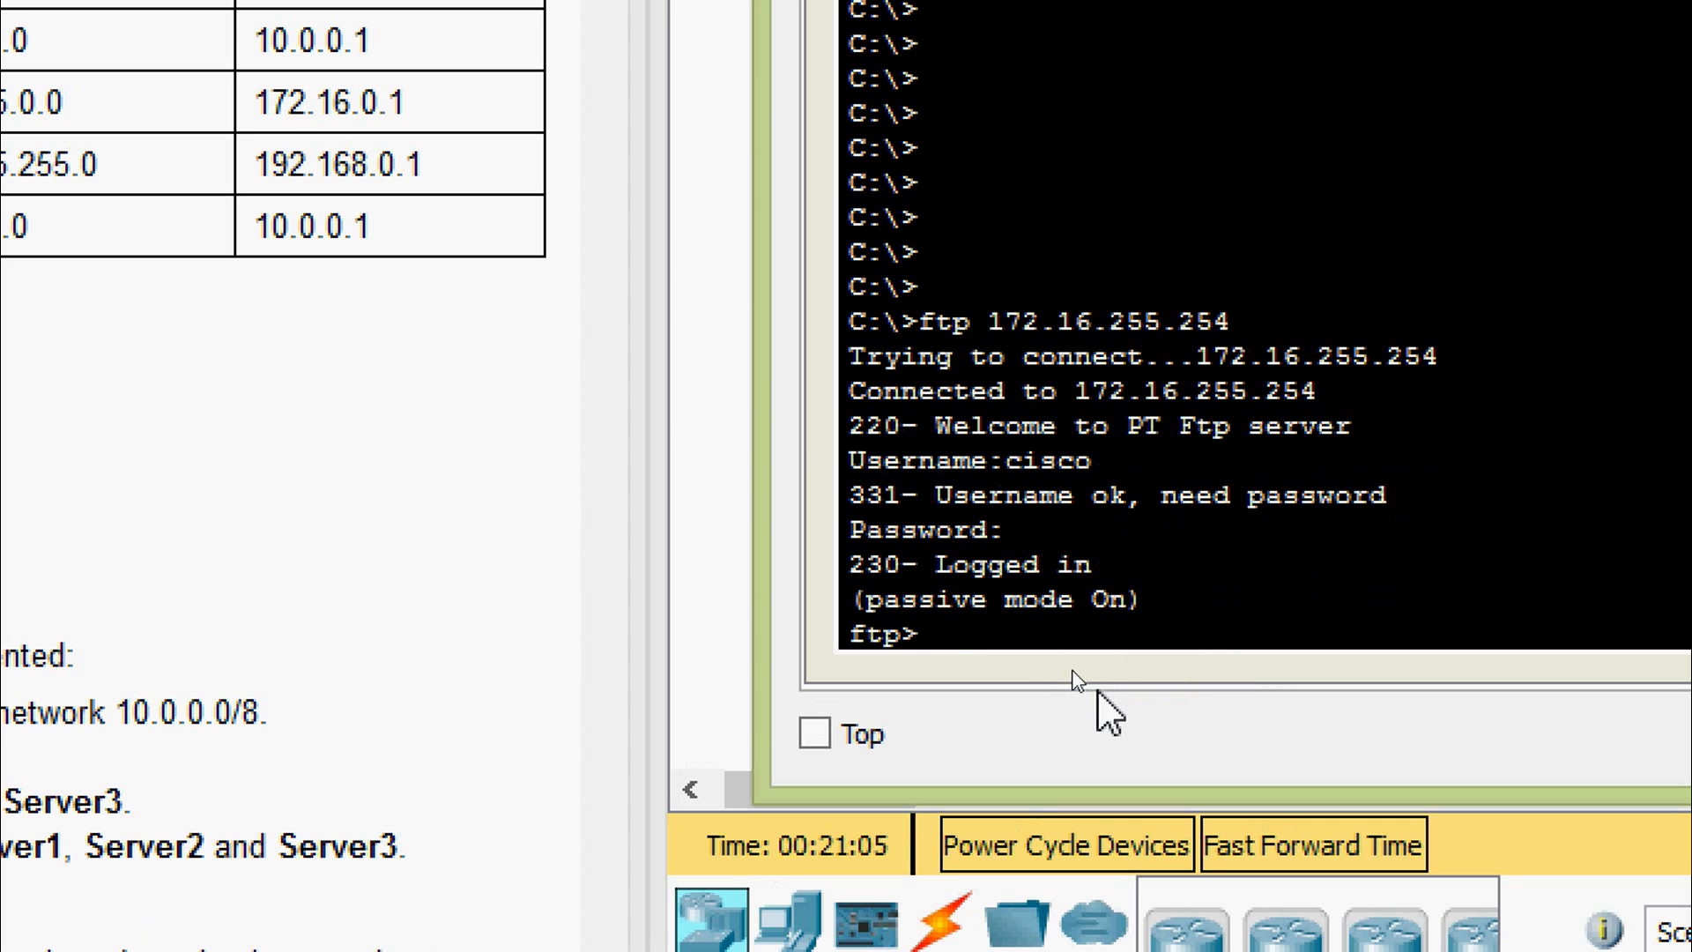
type("quit")
key("Return")
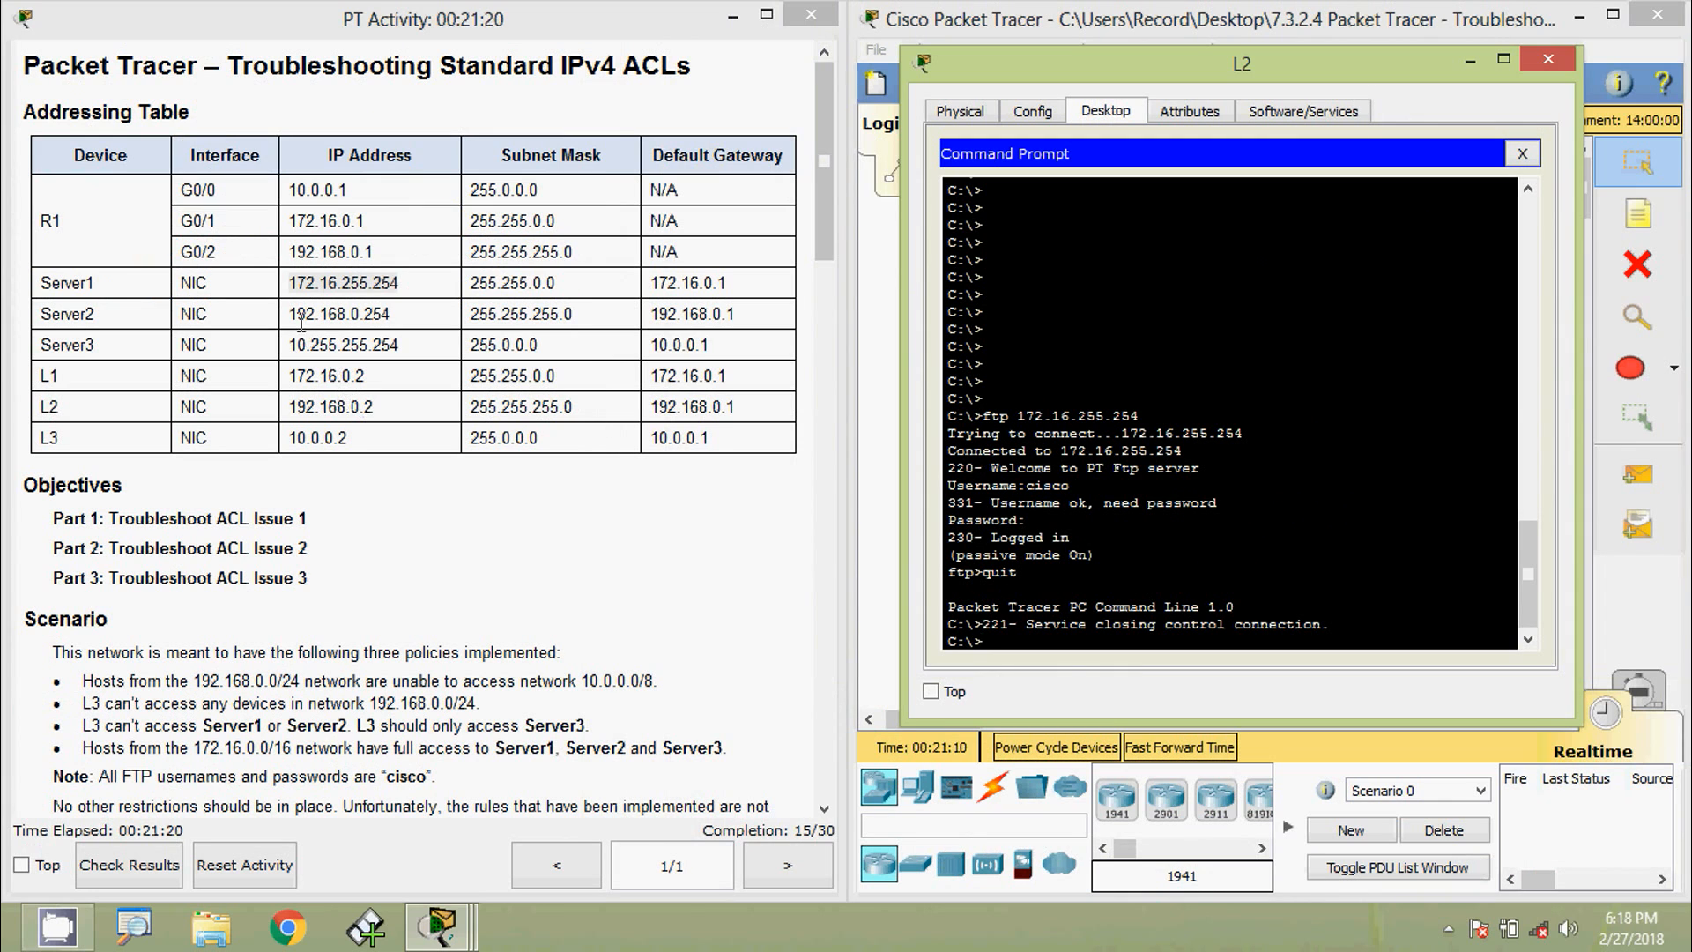
left_click(302, 322)
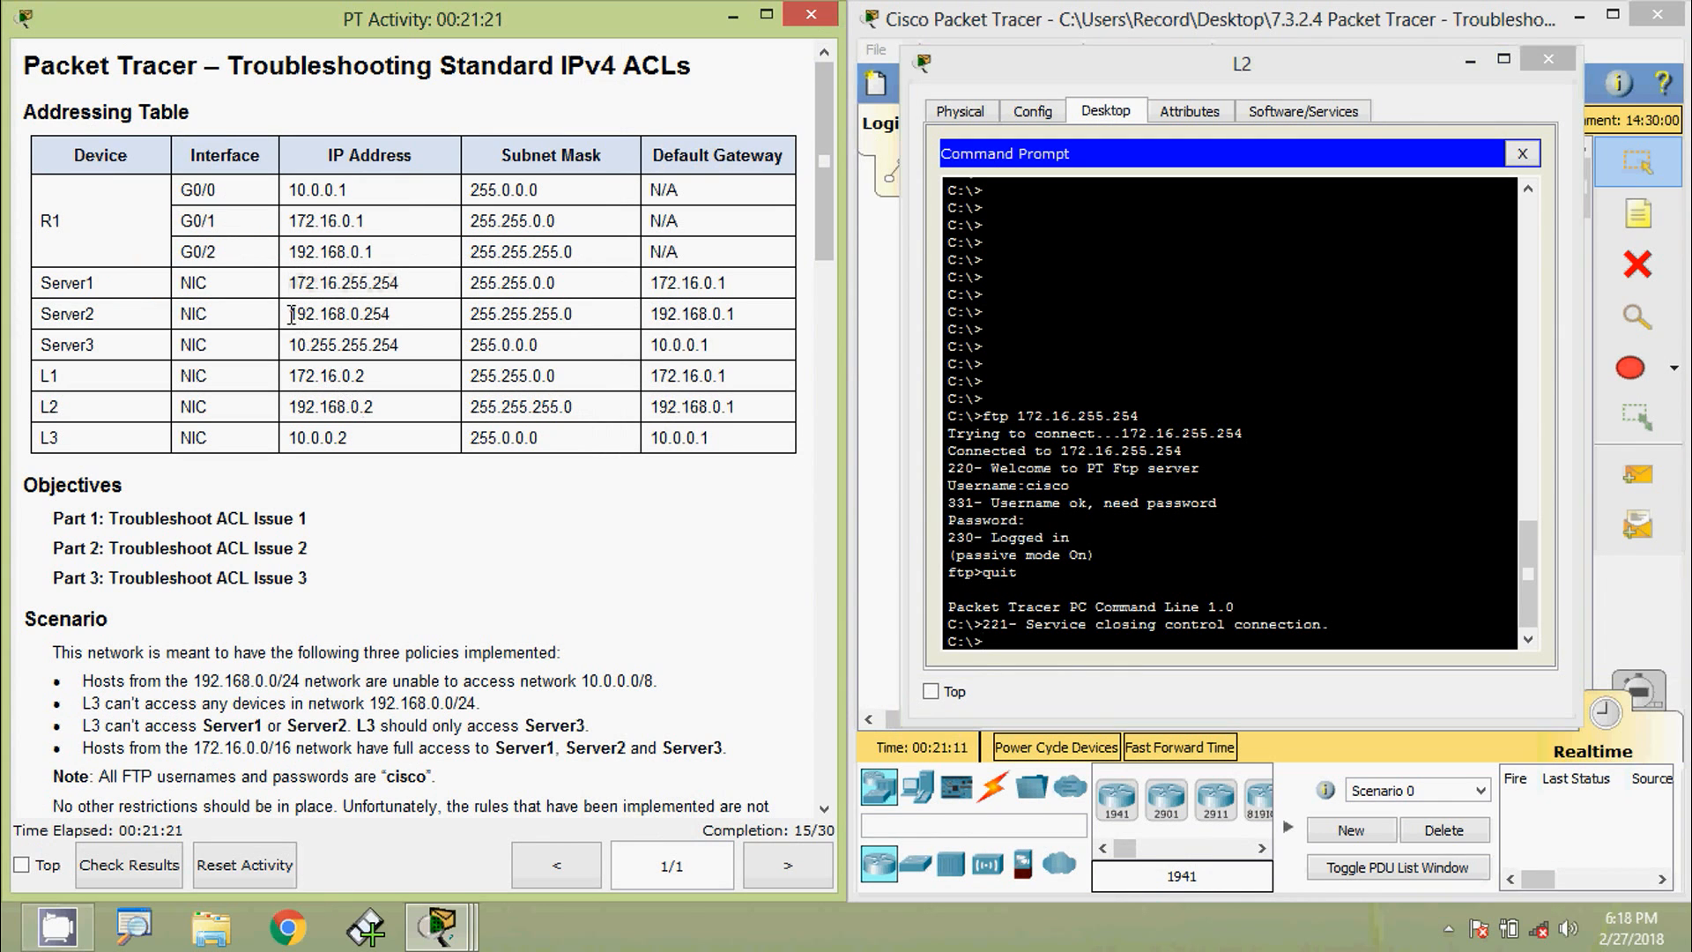
left_click_drag(288, 313, 412, 314)
key("ctrl+c")
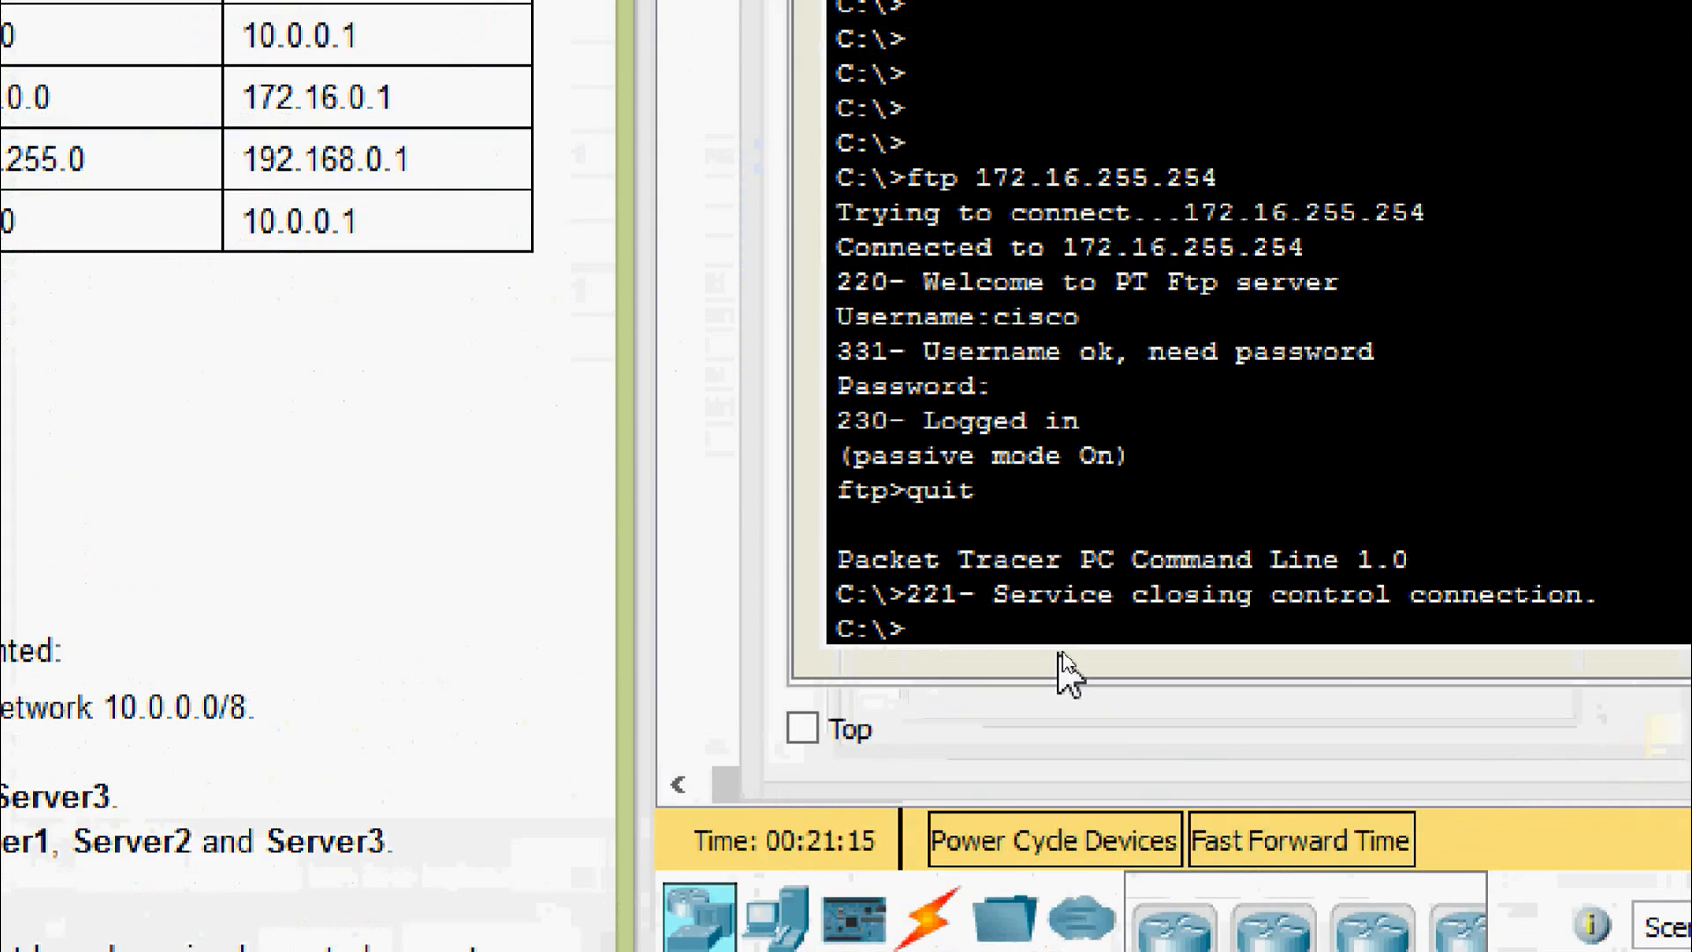
left_click(1063, 645)
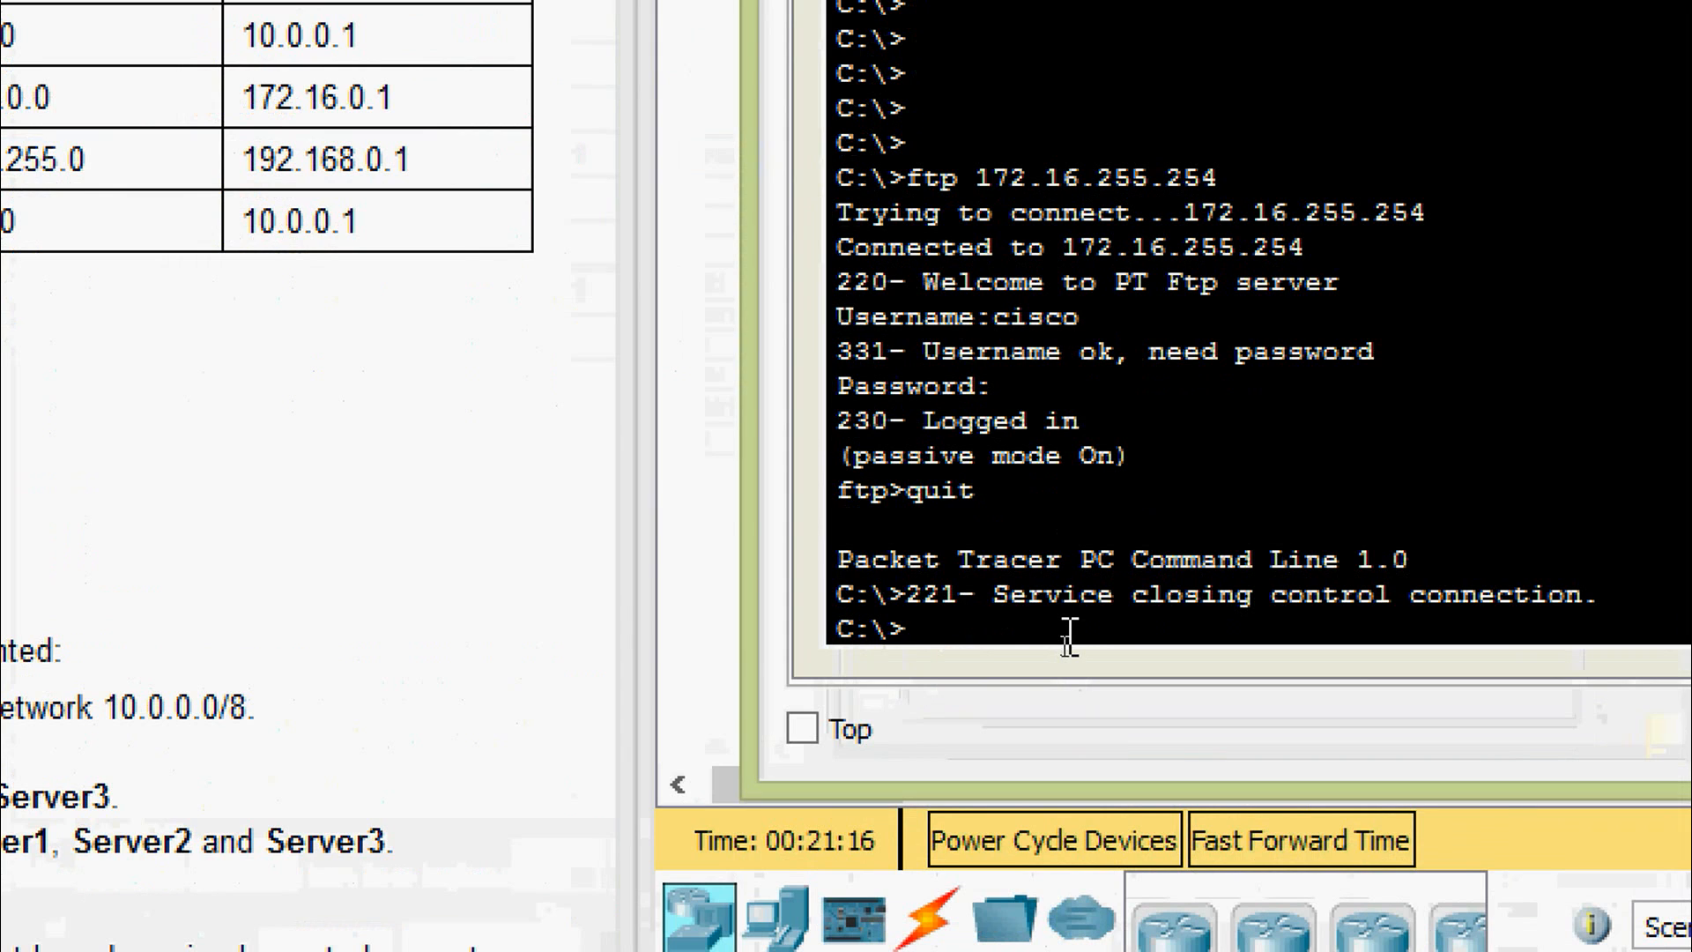
type("ftp")
right_click(1069, 635)
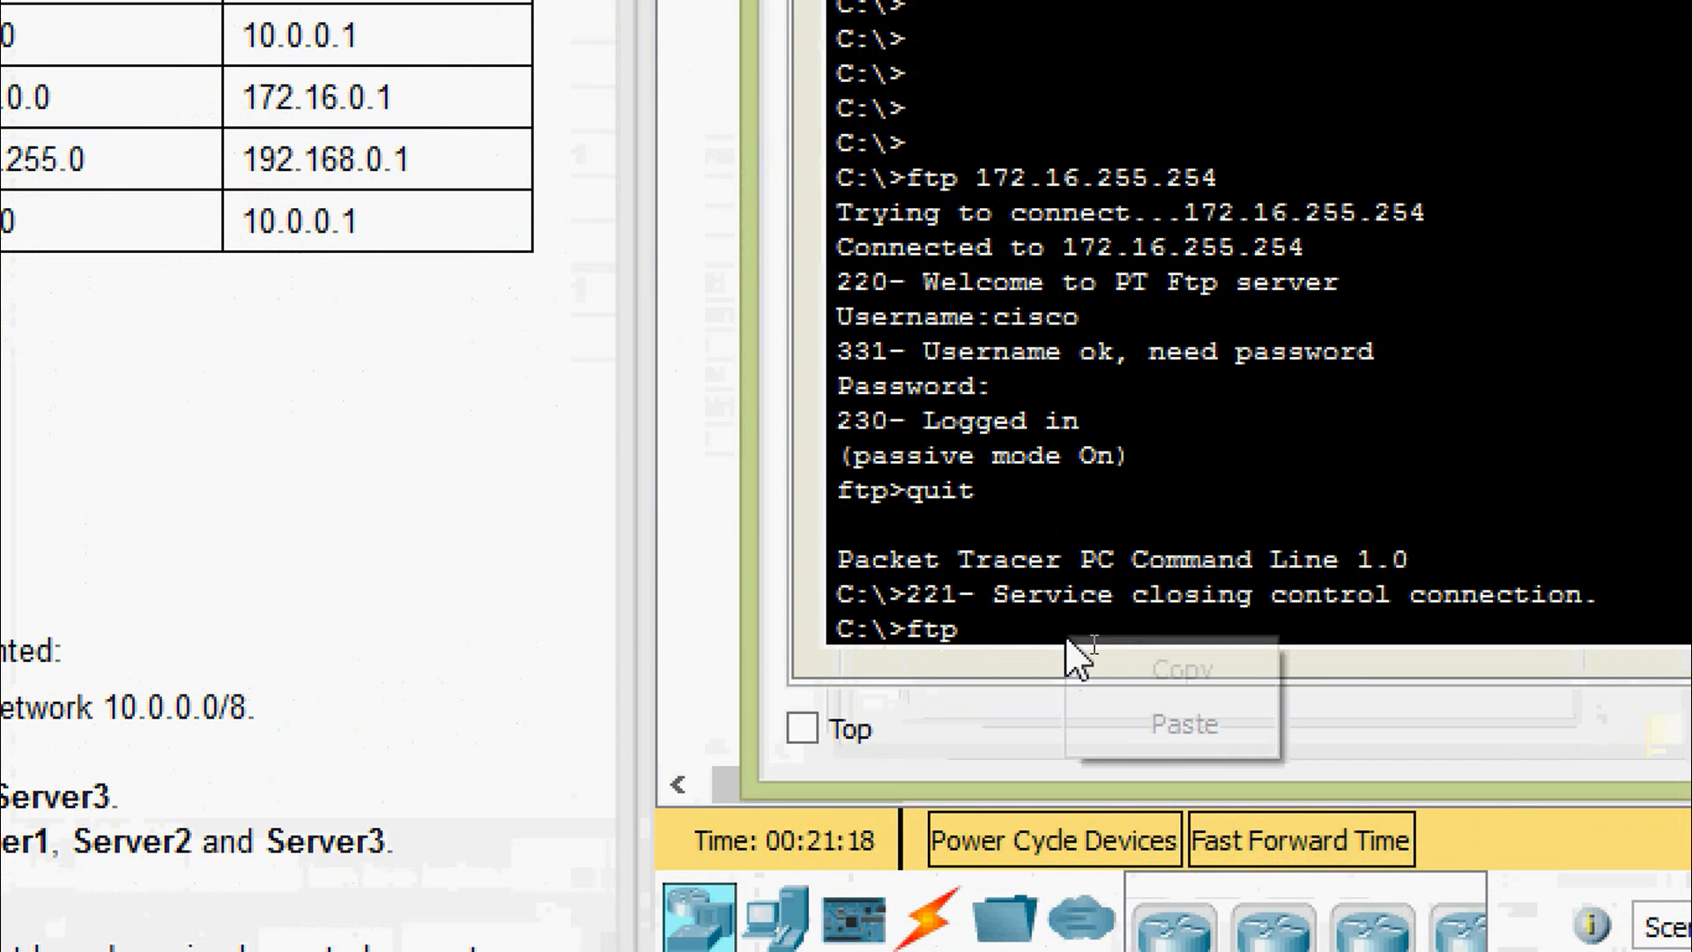
left_click(1154, 717)
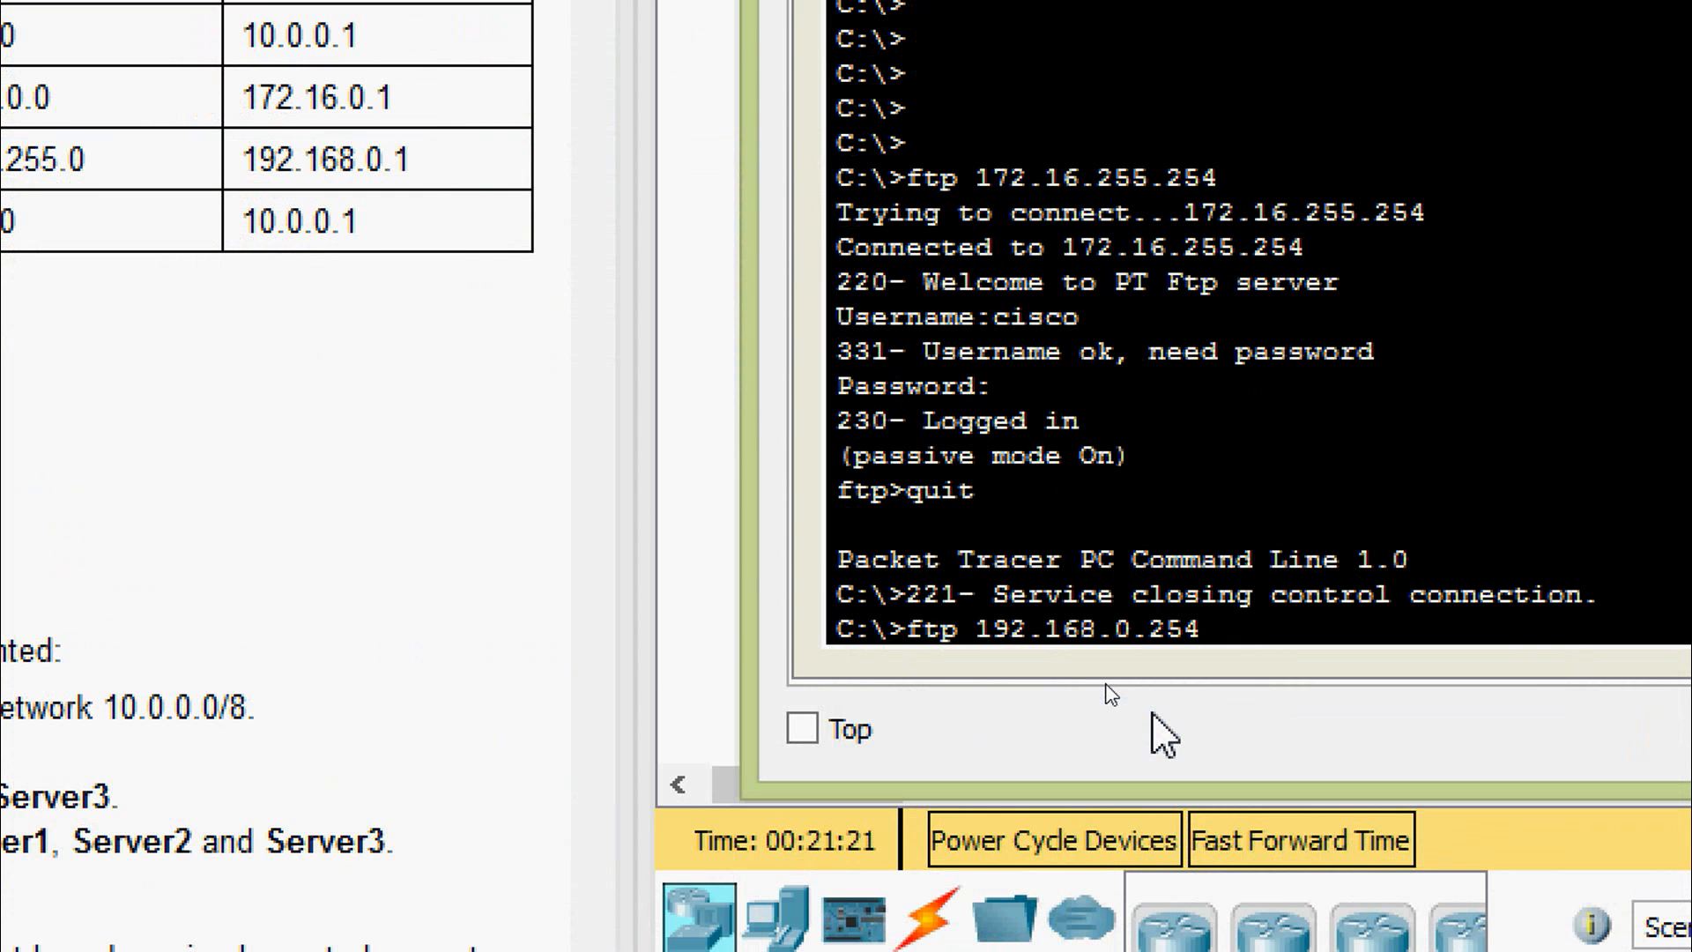
key("Return")
type("cisco")
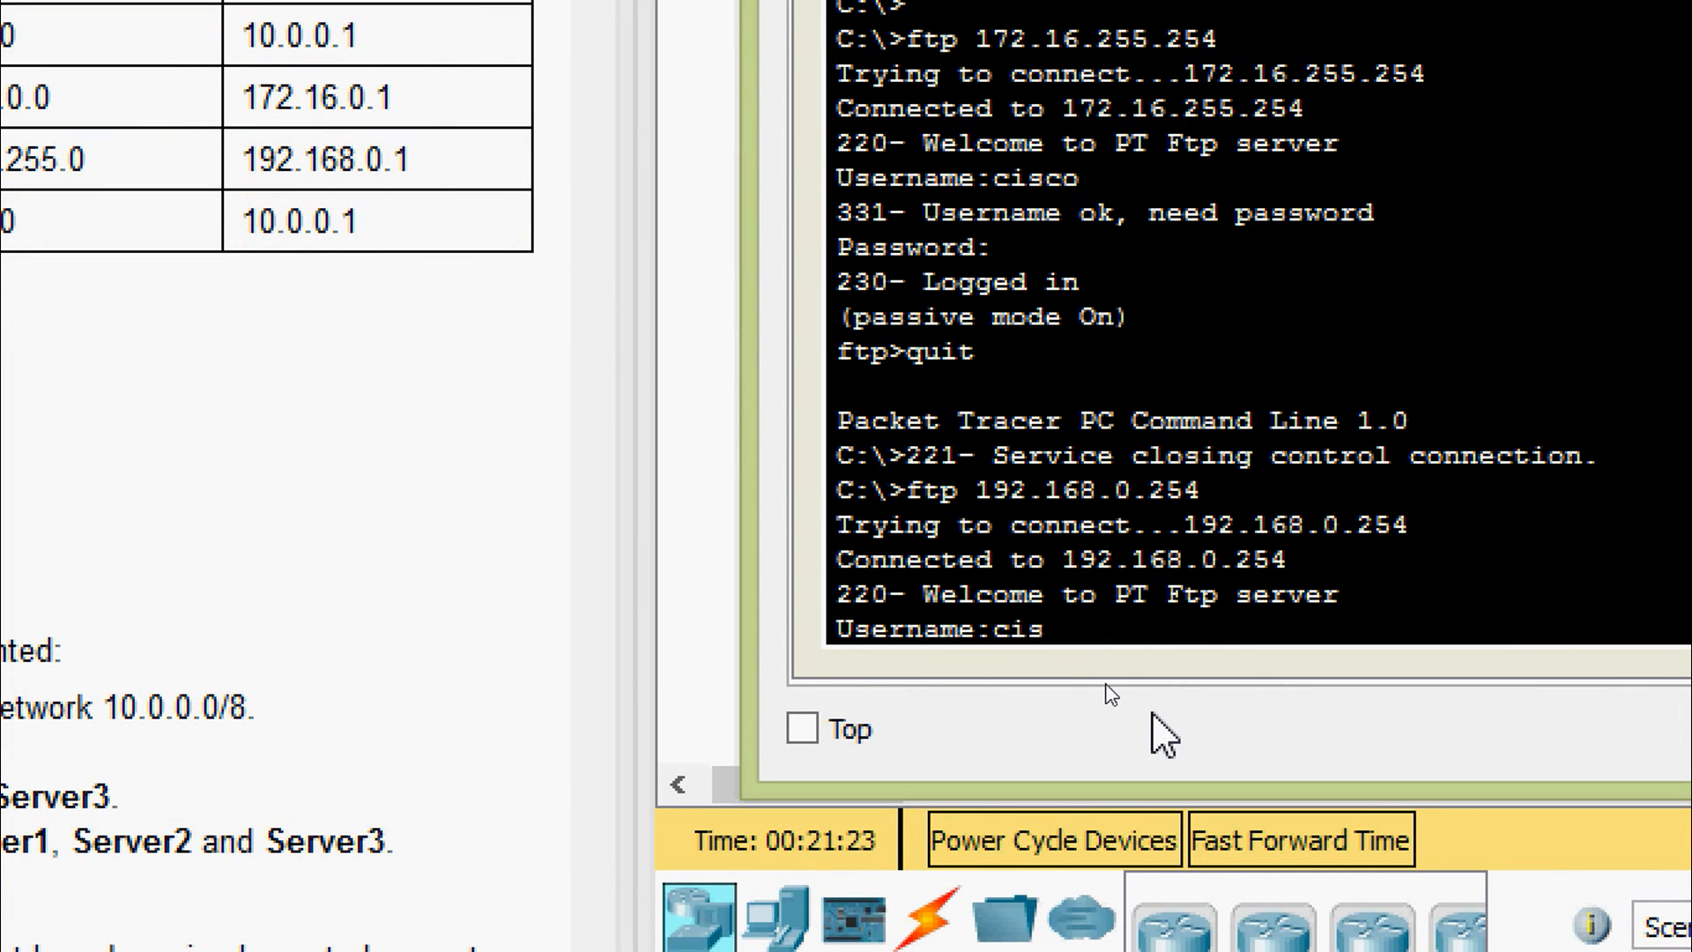
key("Return")
type("cisco")
key("Return")
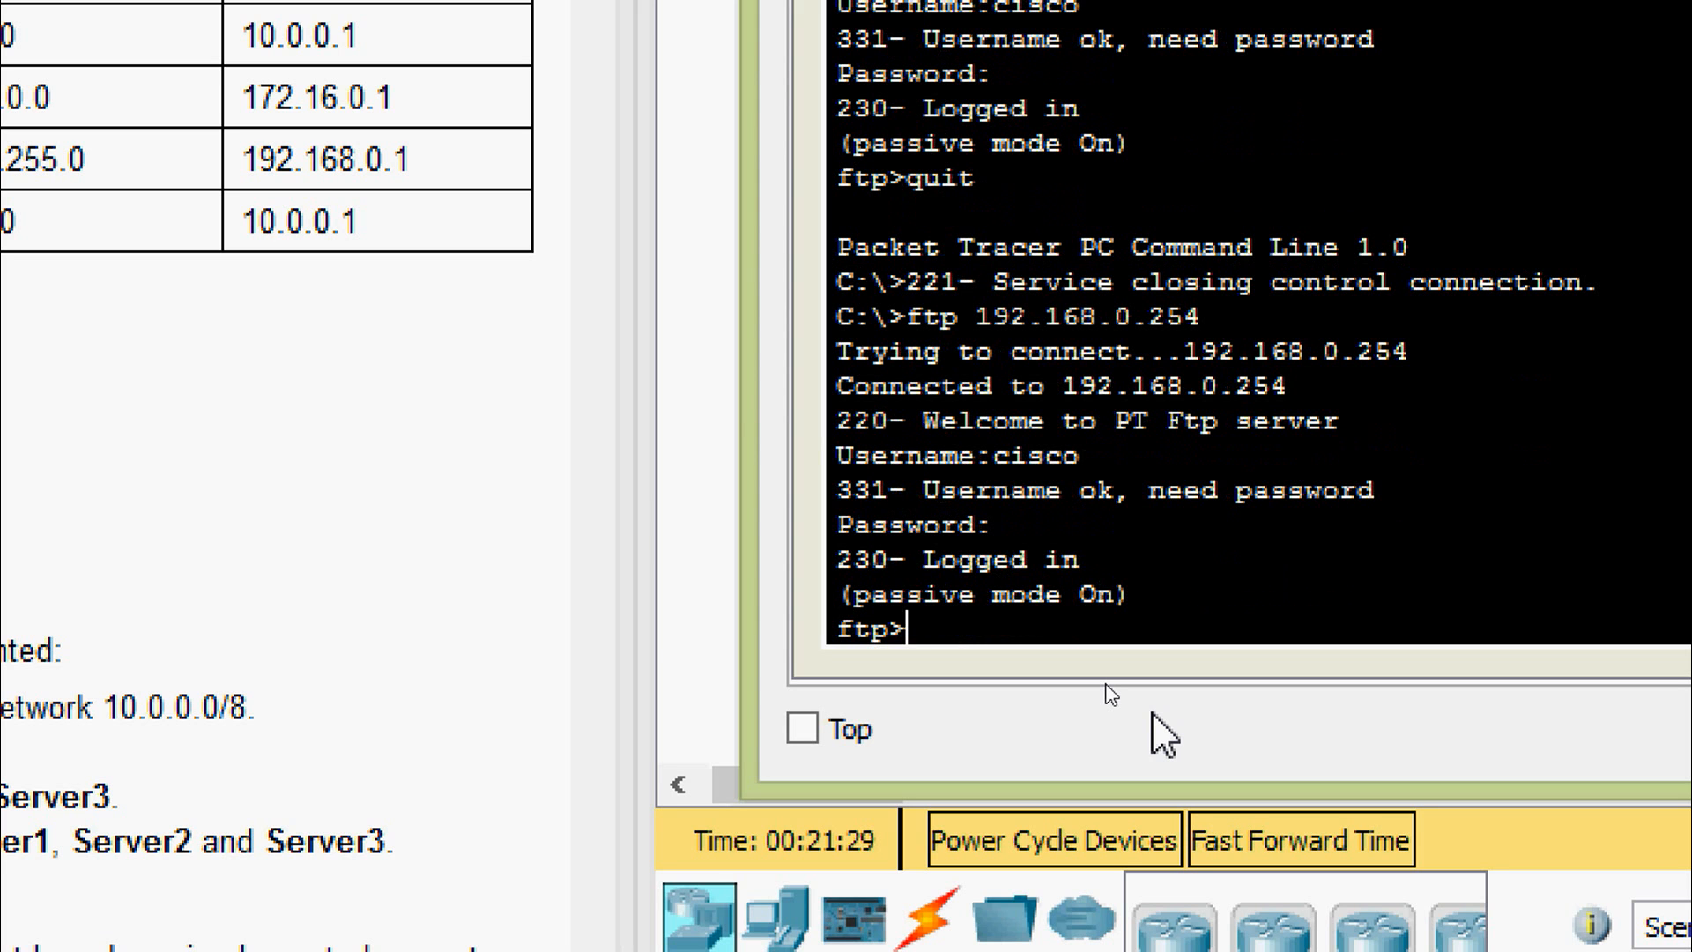
type("quit")
key("Return")
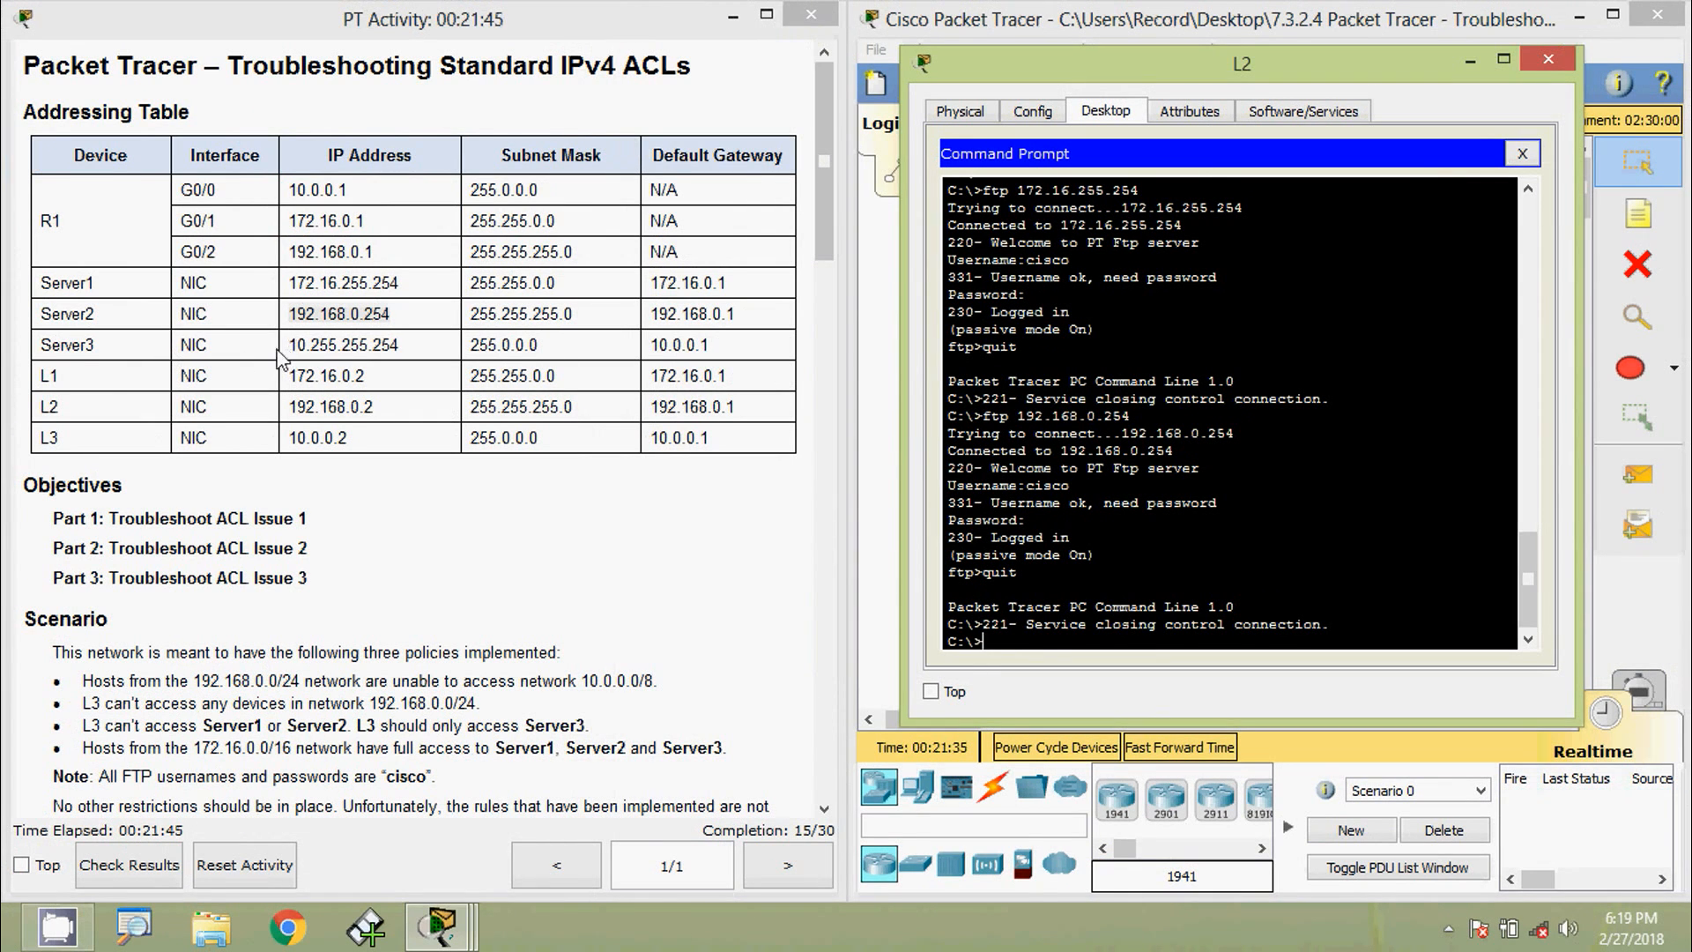
left_click_drag(288, 344, 411, 344)
key("ctrl+c")
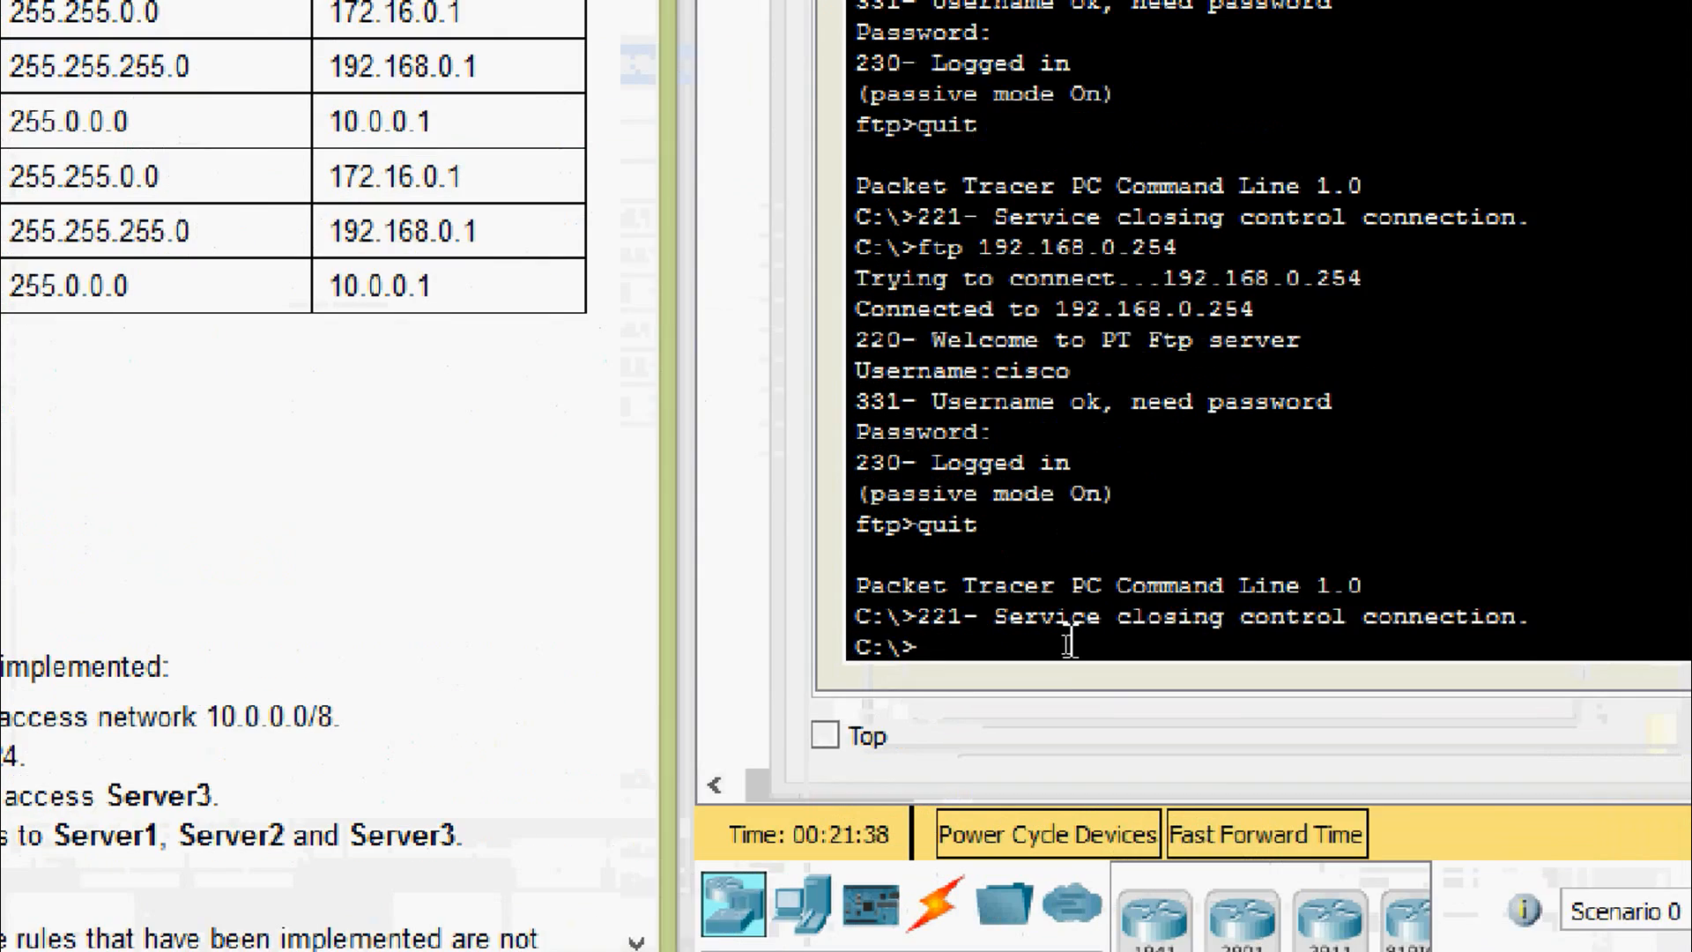
left_click(1065, 642)
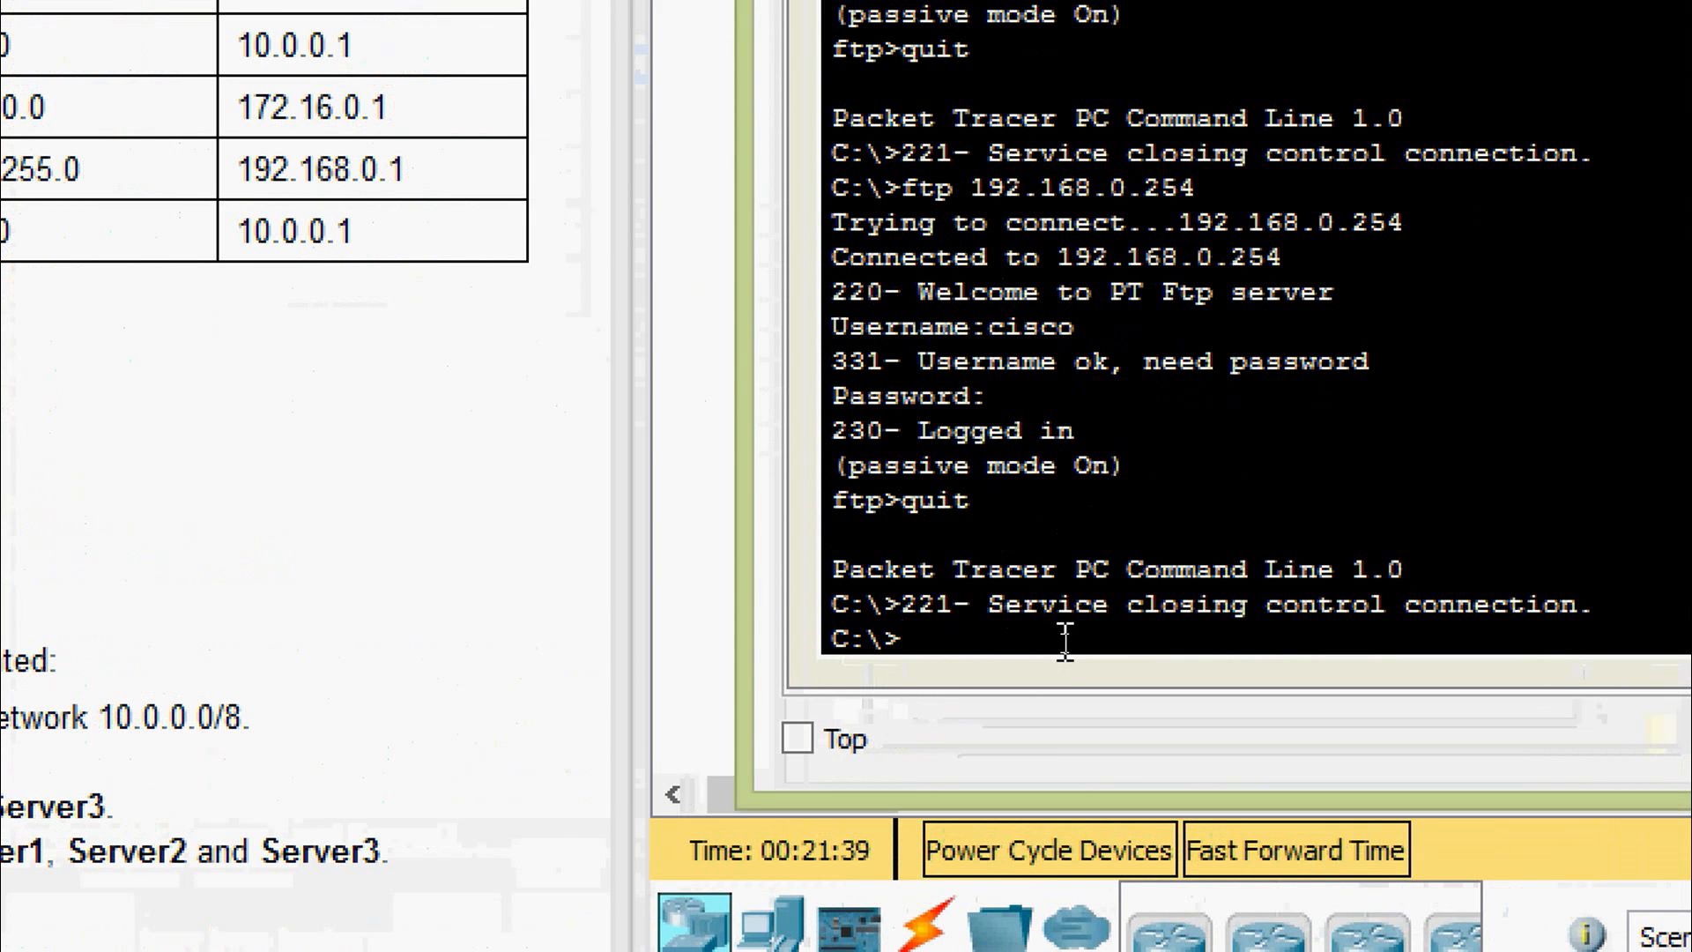
type("ftp")
right_click(1069, 641)
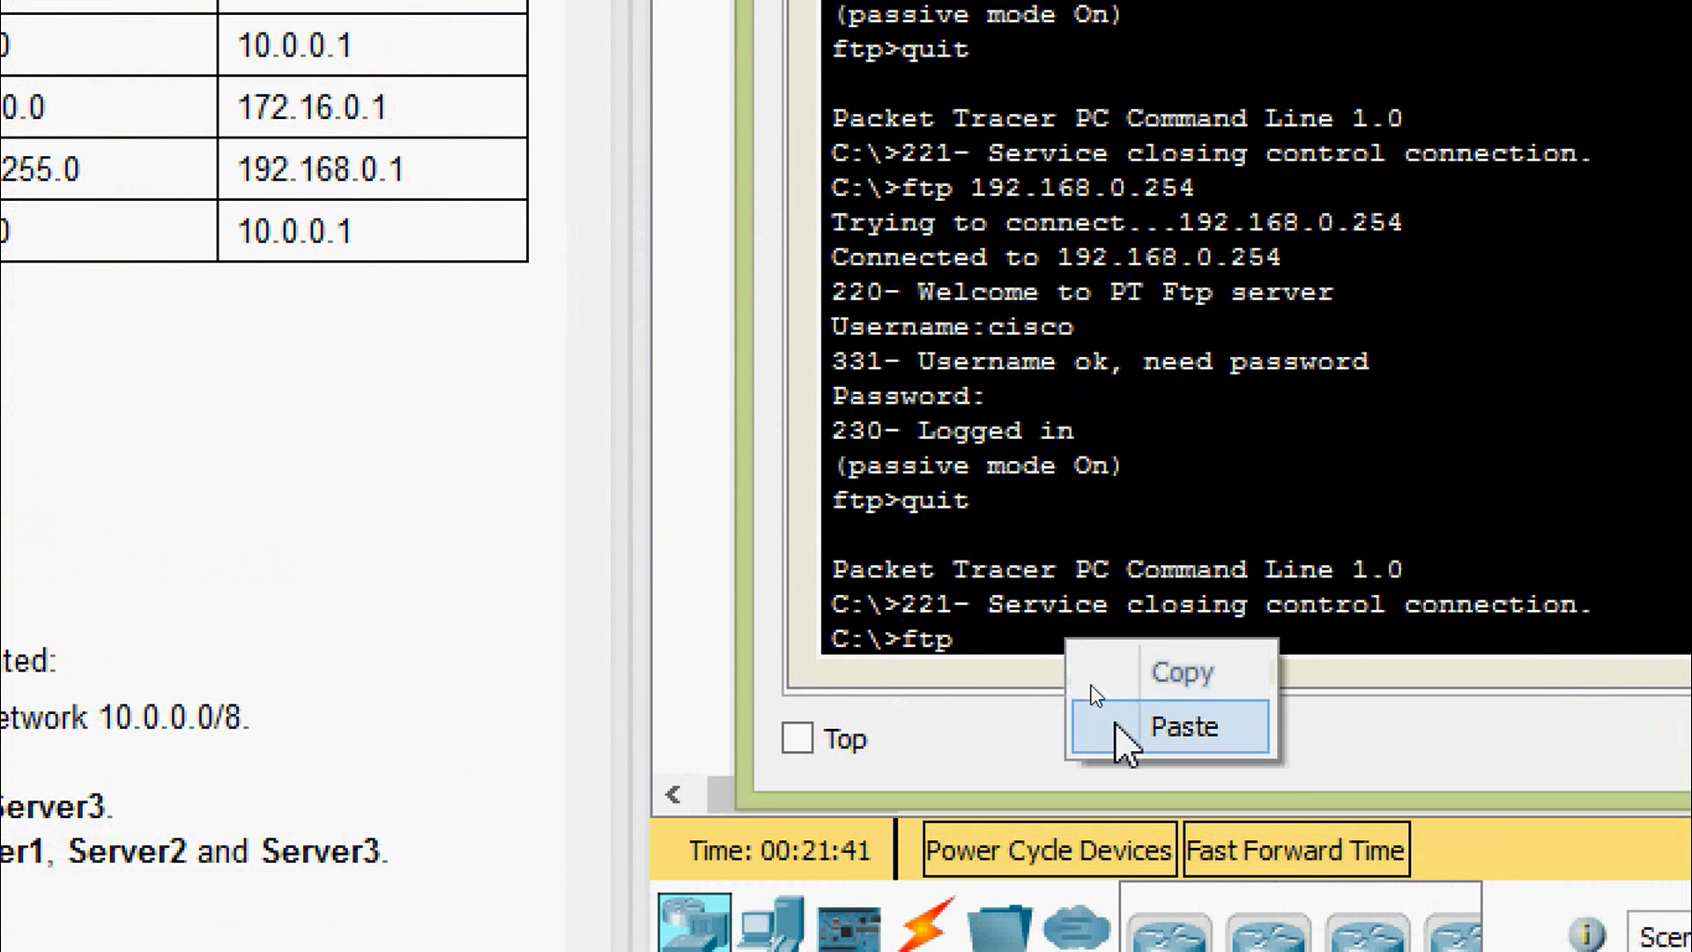
left_click(1132, 722)
key("Return")
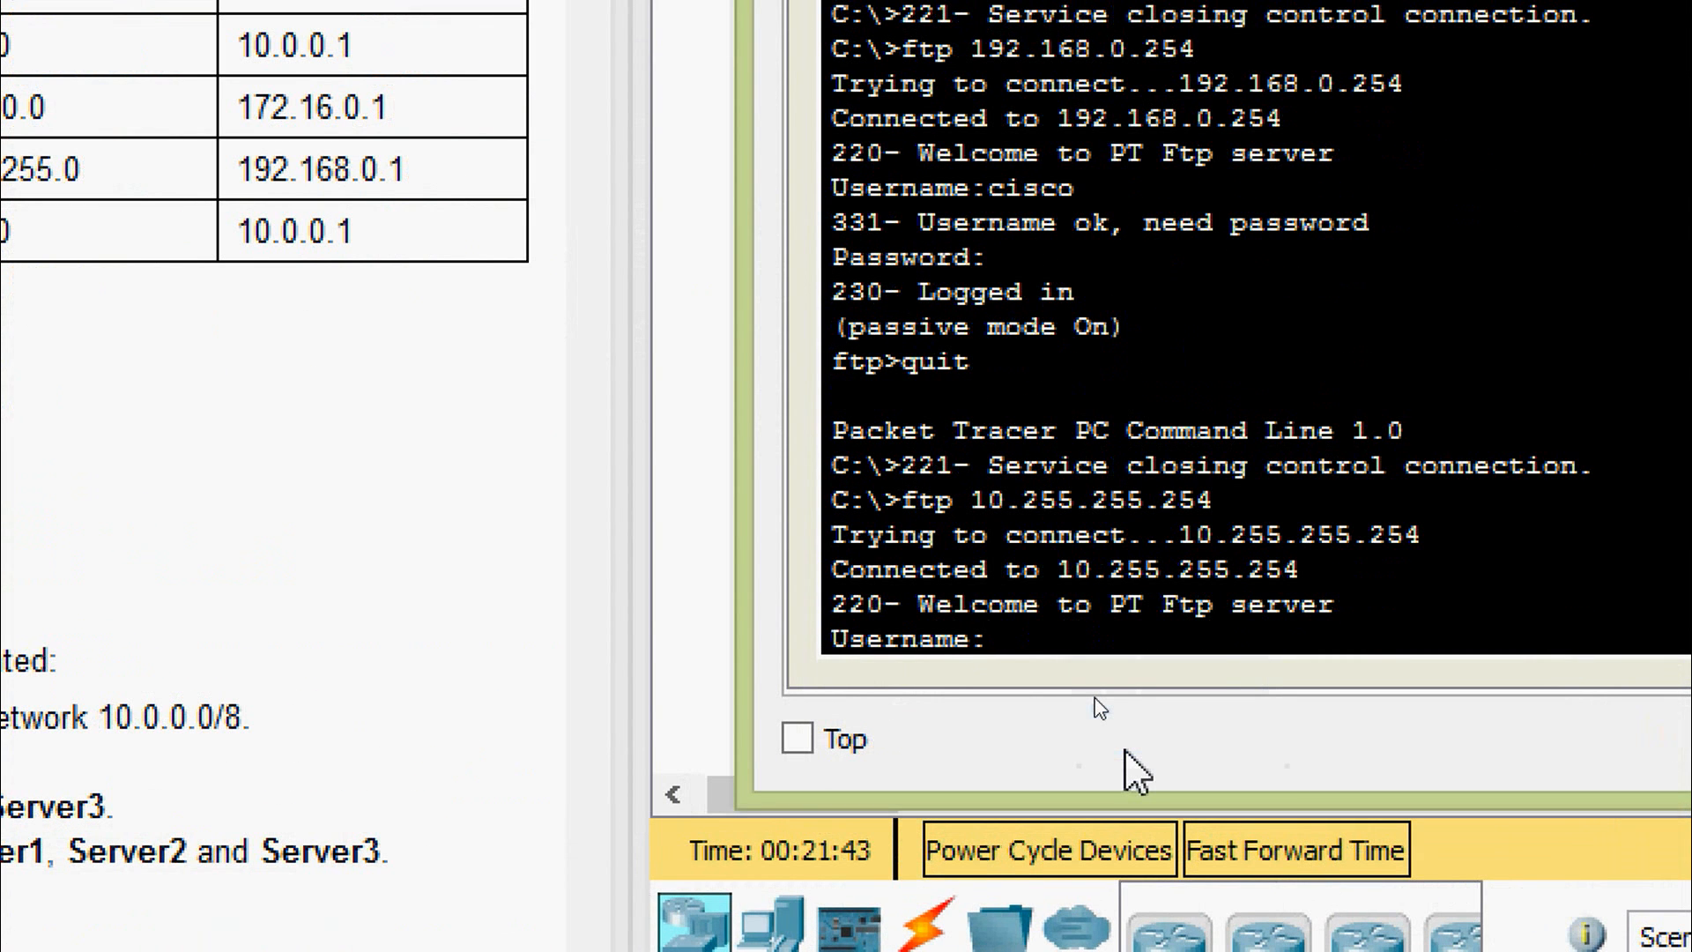
type("cisco")
key("Return")
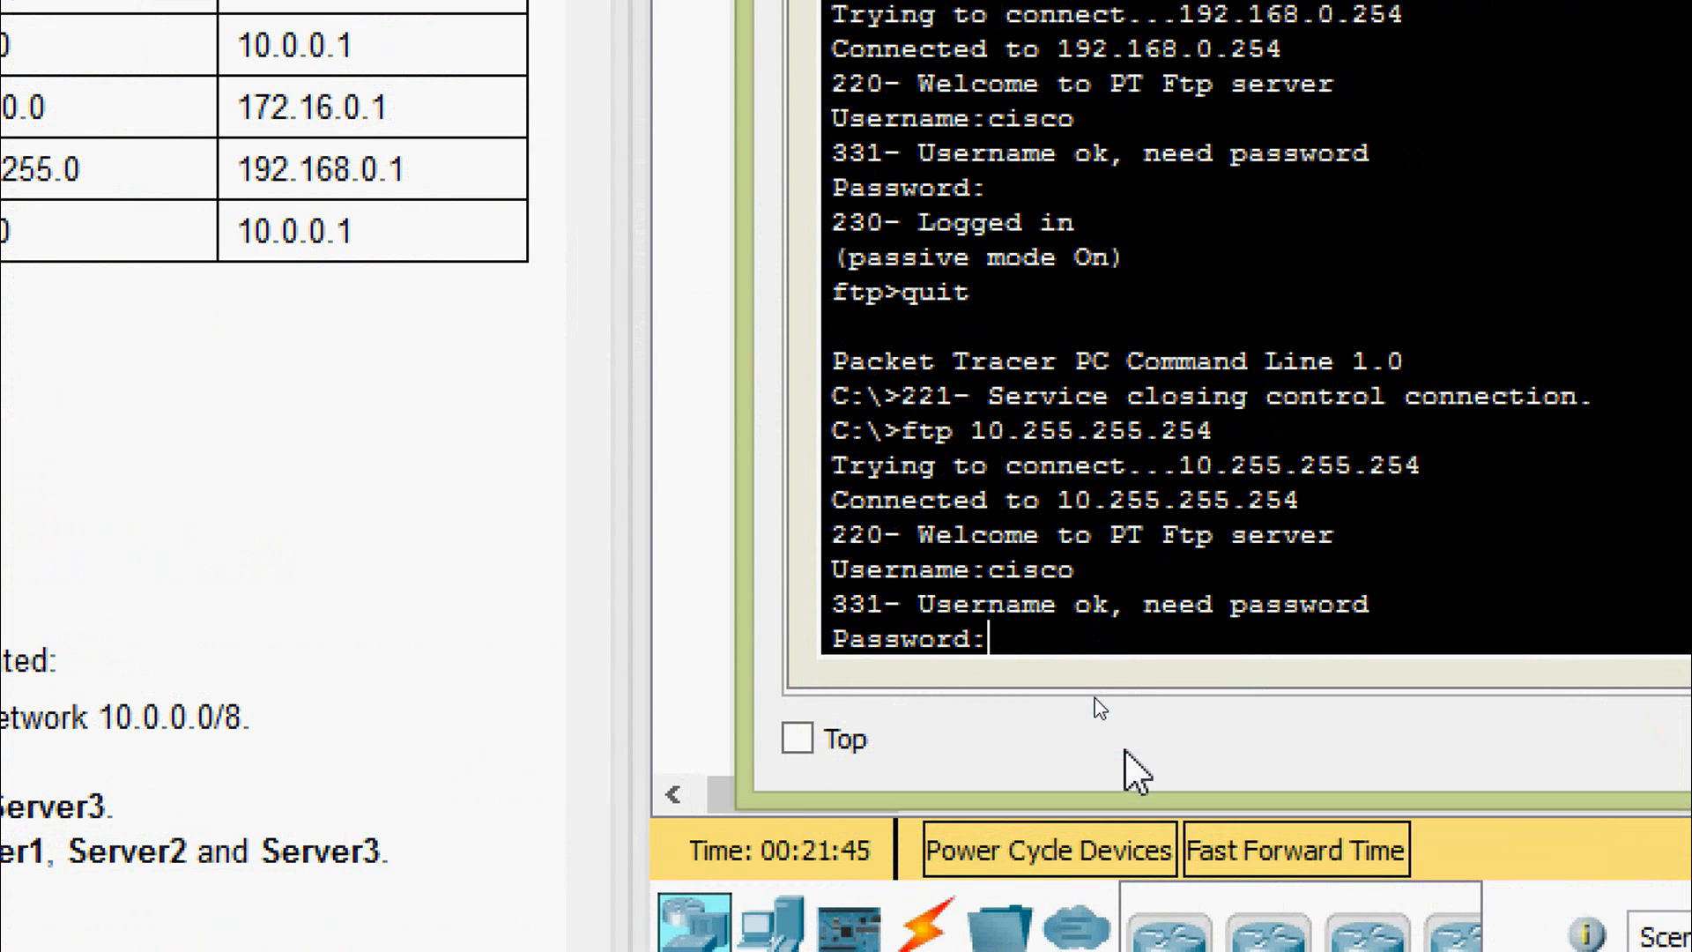
type("cisco")
key("Return")
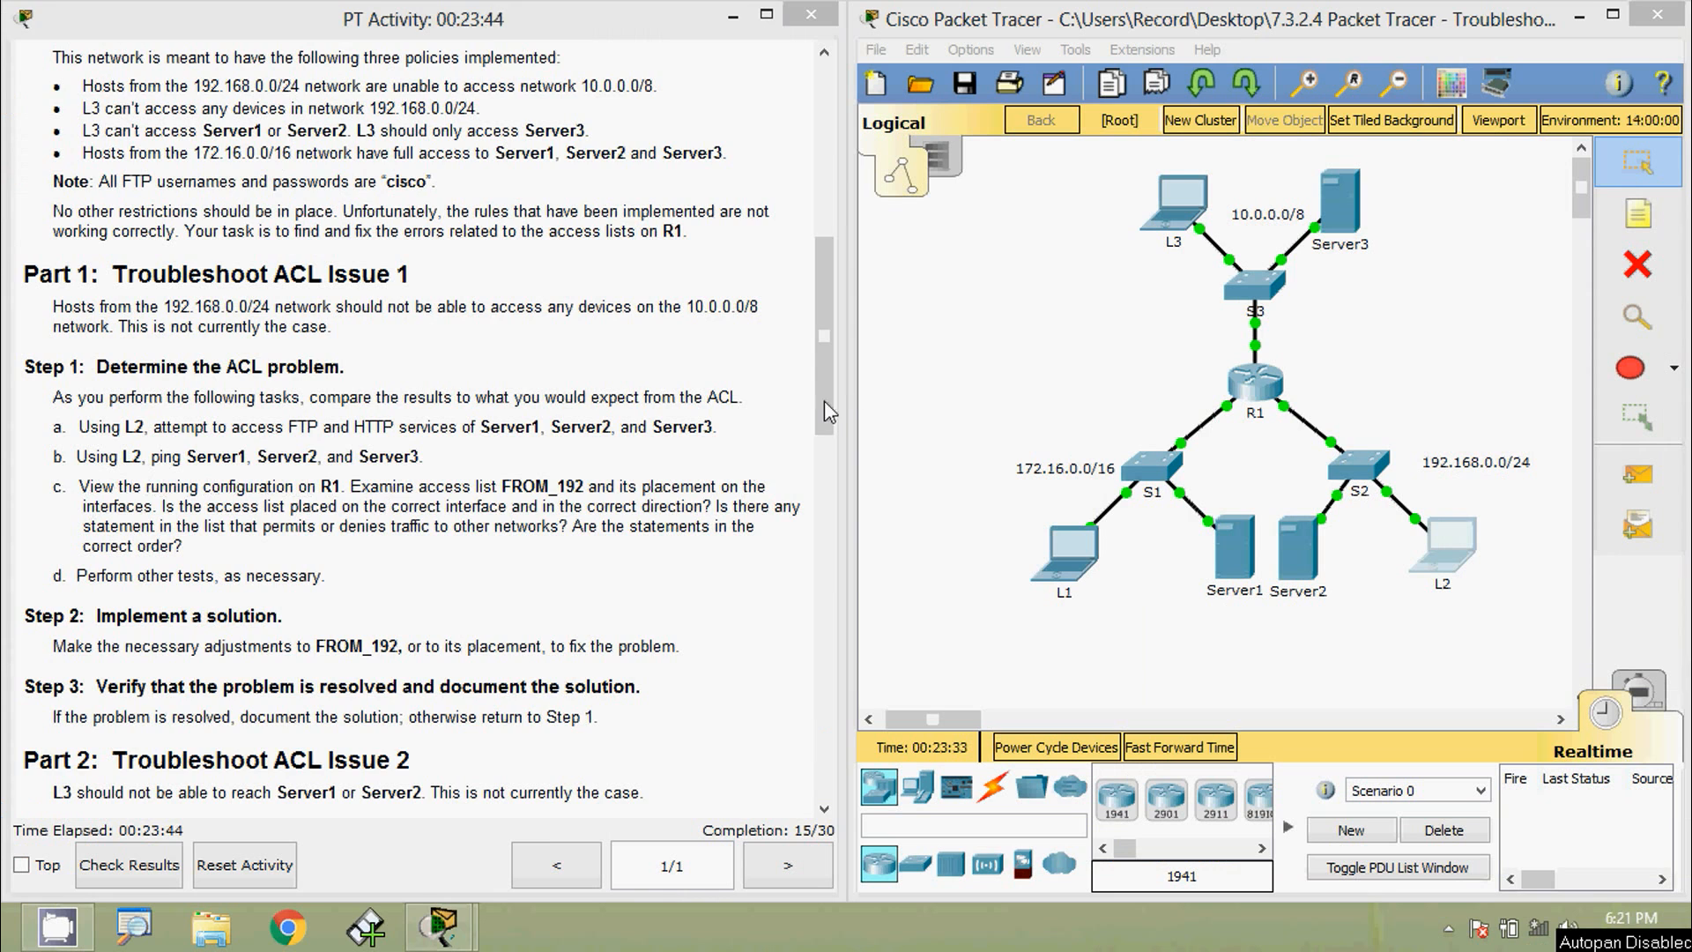
- Copy Server1's address 172.16.255.254 and reopen L2's Command Prompt, repositioning its window
left_click_drag(821, 400, 829, 216)
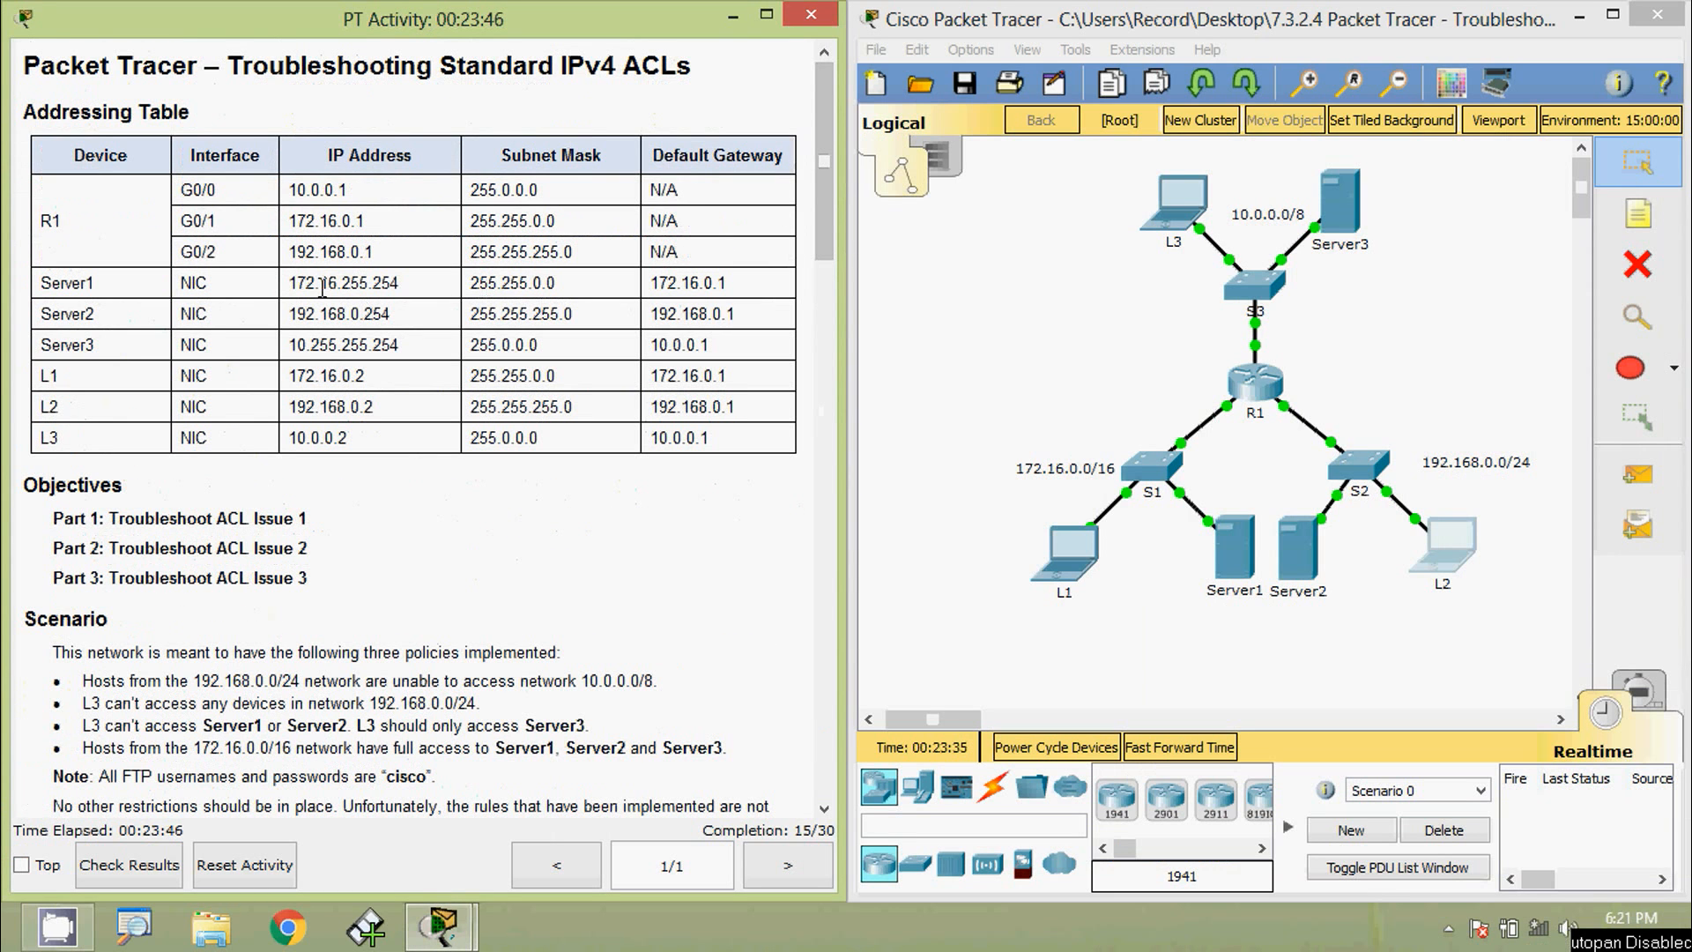
left_click_drag(292, 286, 399, 284)
key("ctrl+c")
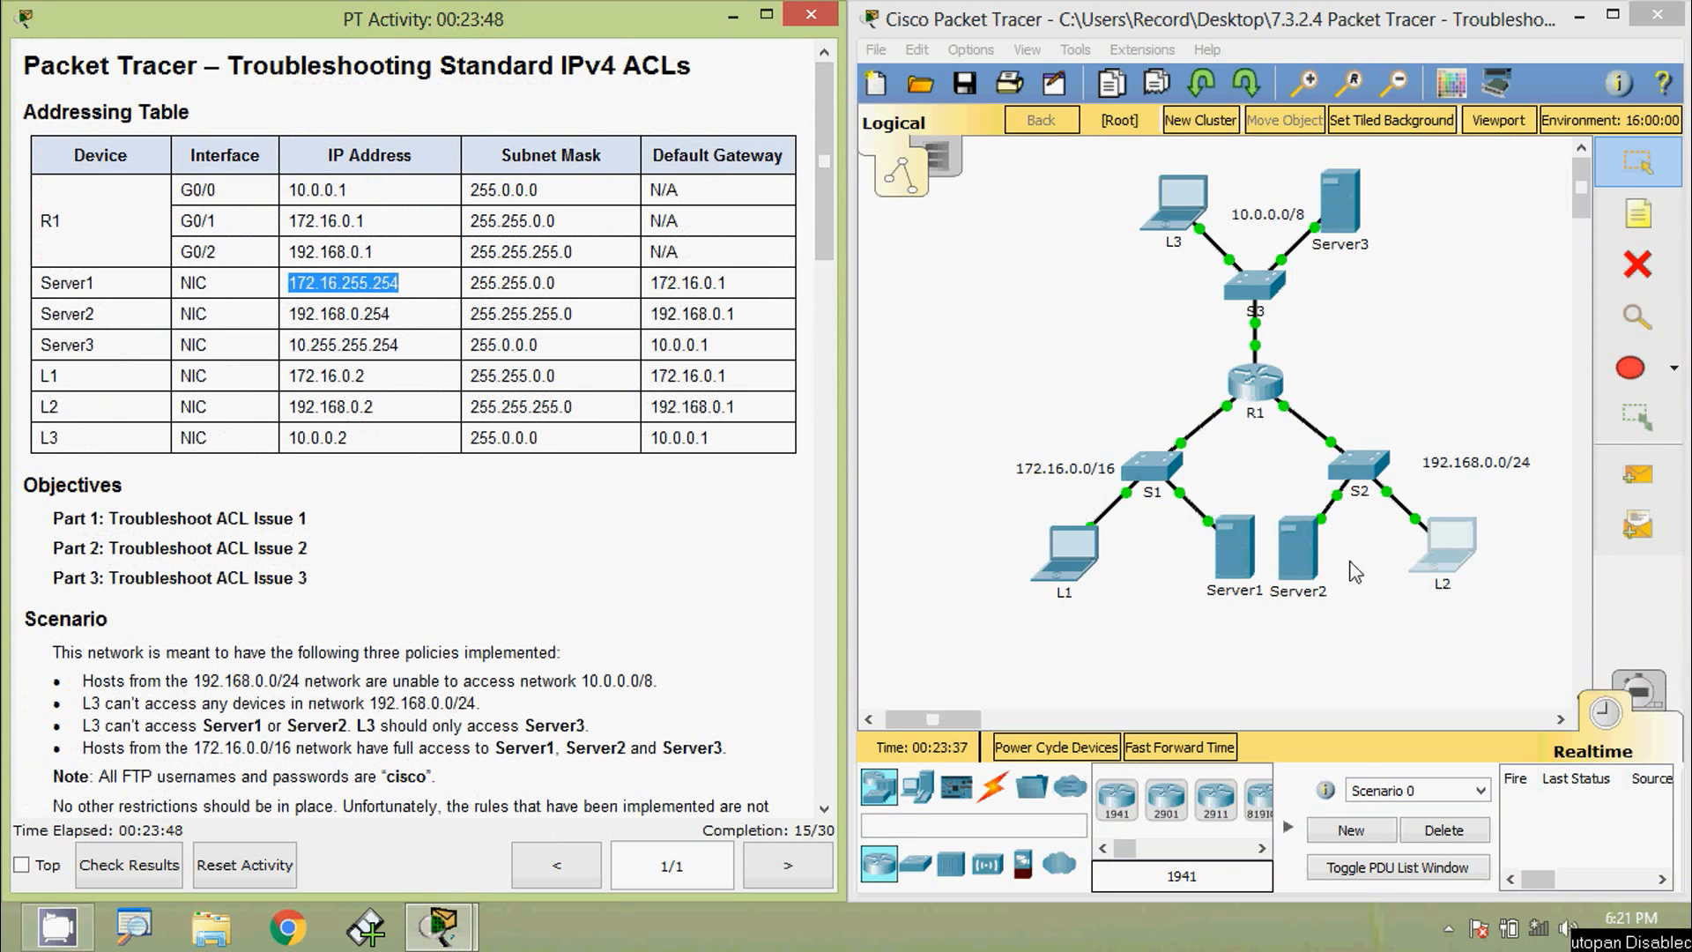
left_click(1431, 548)
left_click(1037, 313)
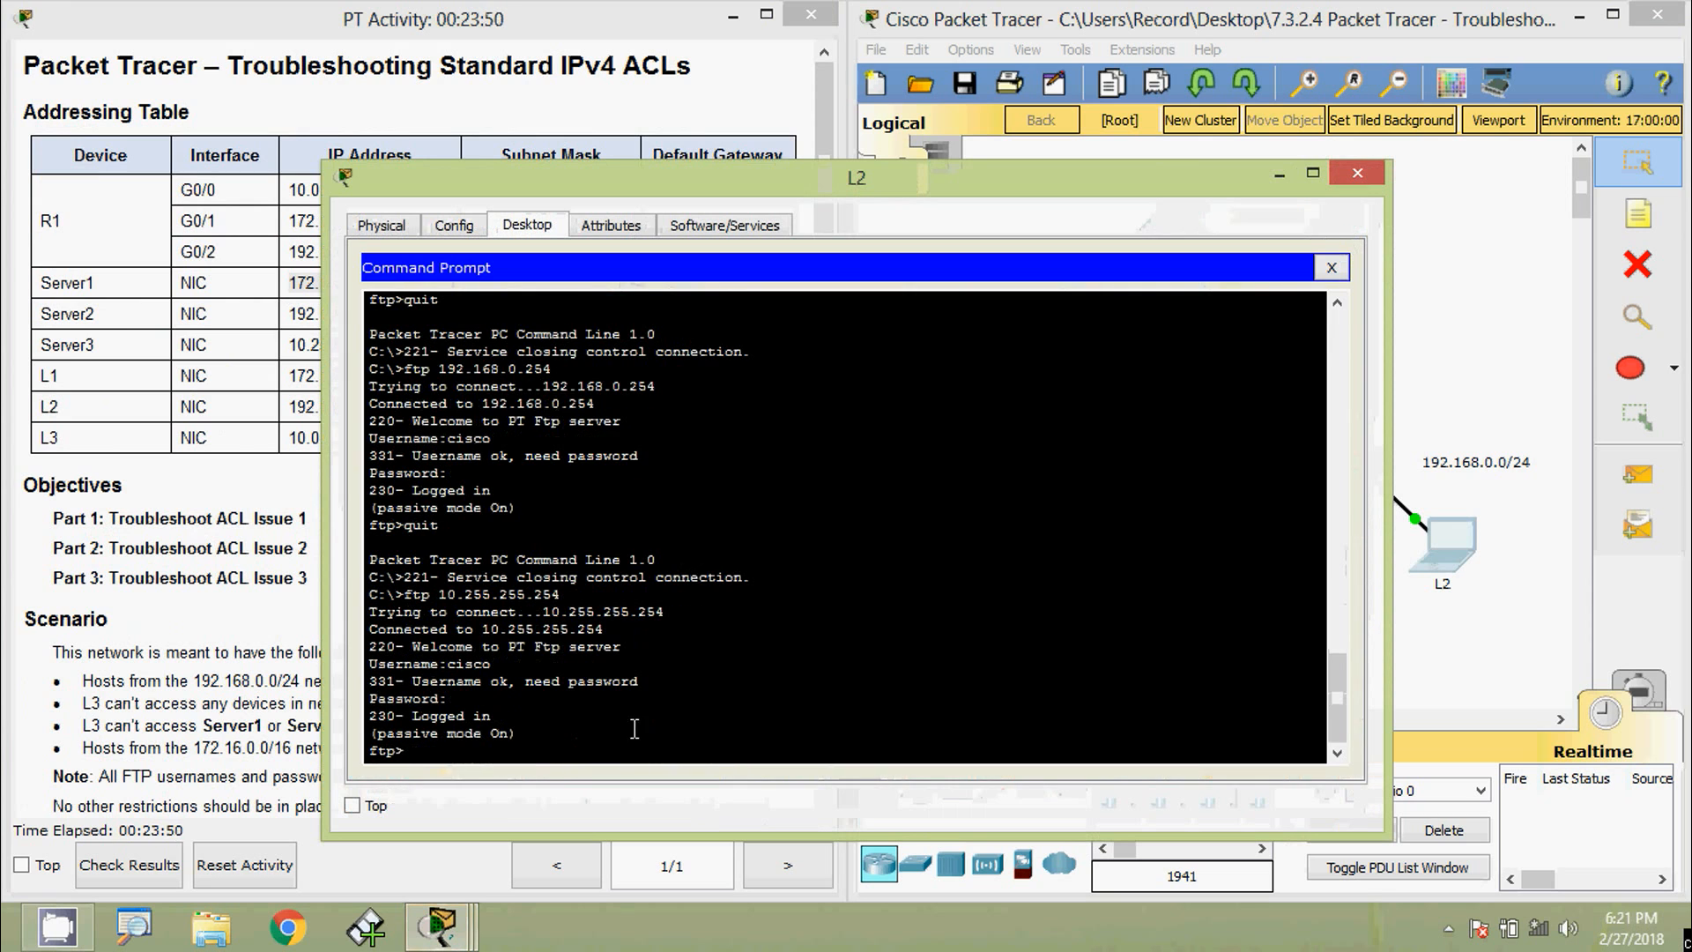
left_click_drag(599, 185, 700, 87)
left_click_drag(423, 356, 705, 356)
left_click_drag(748, 94, 904, 54)
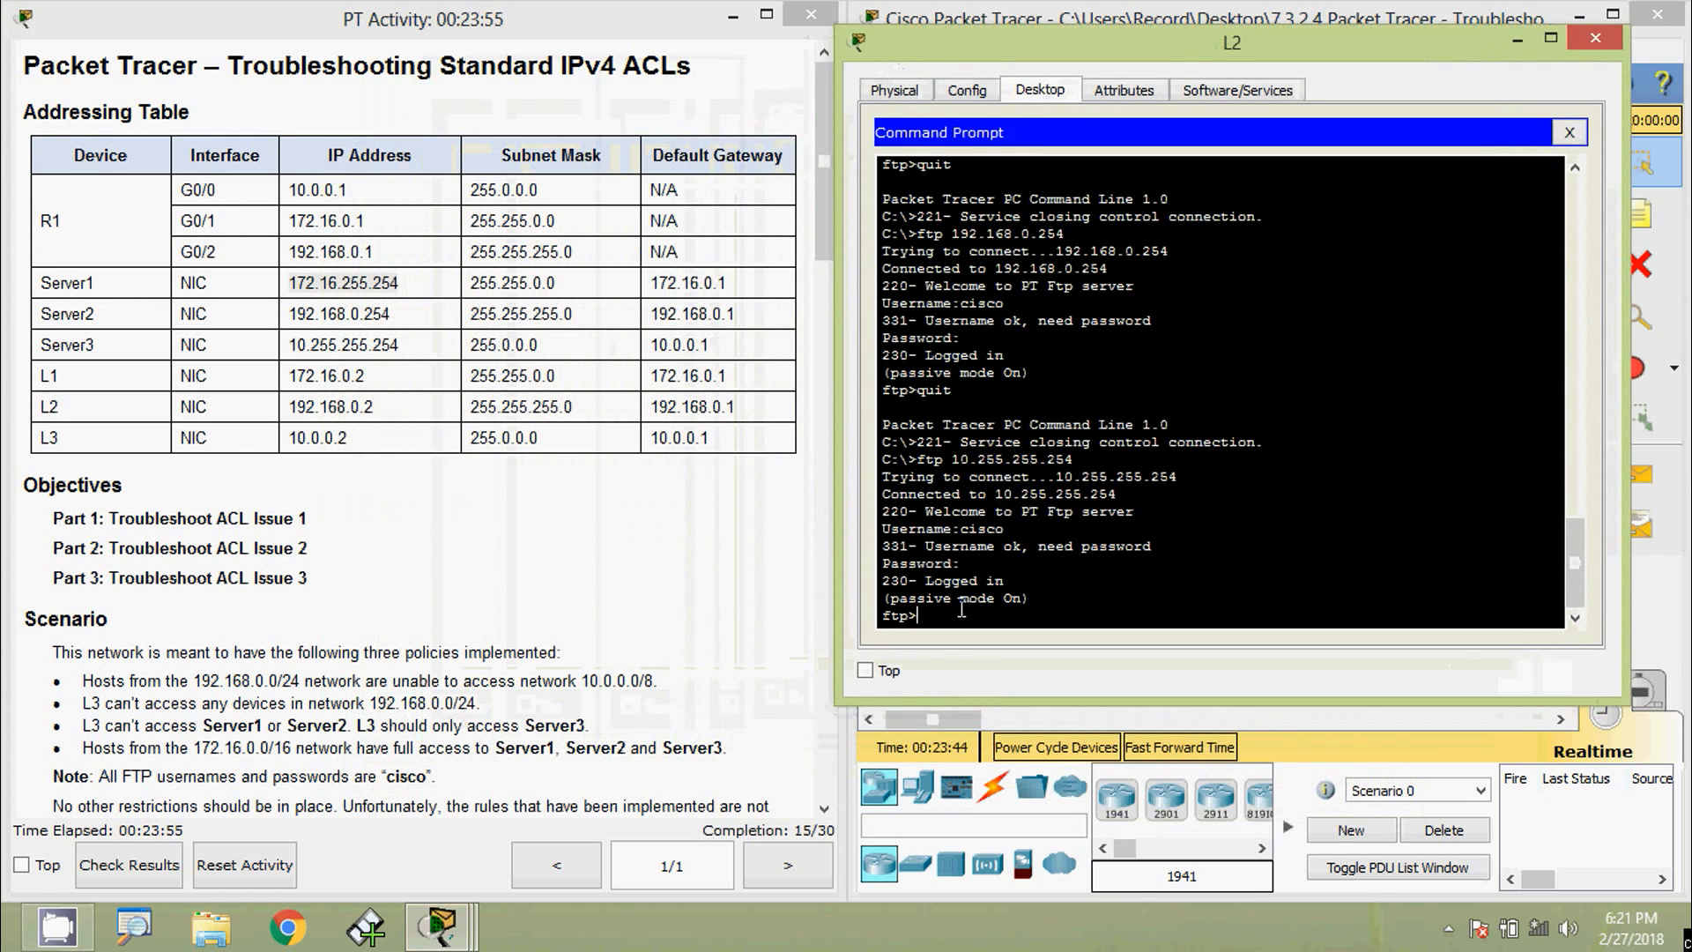
- End the FTP session and ping Server1 at 172.16.255.254 from L2
type("quit")
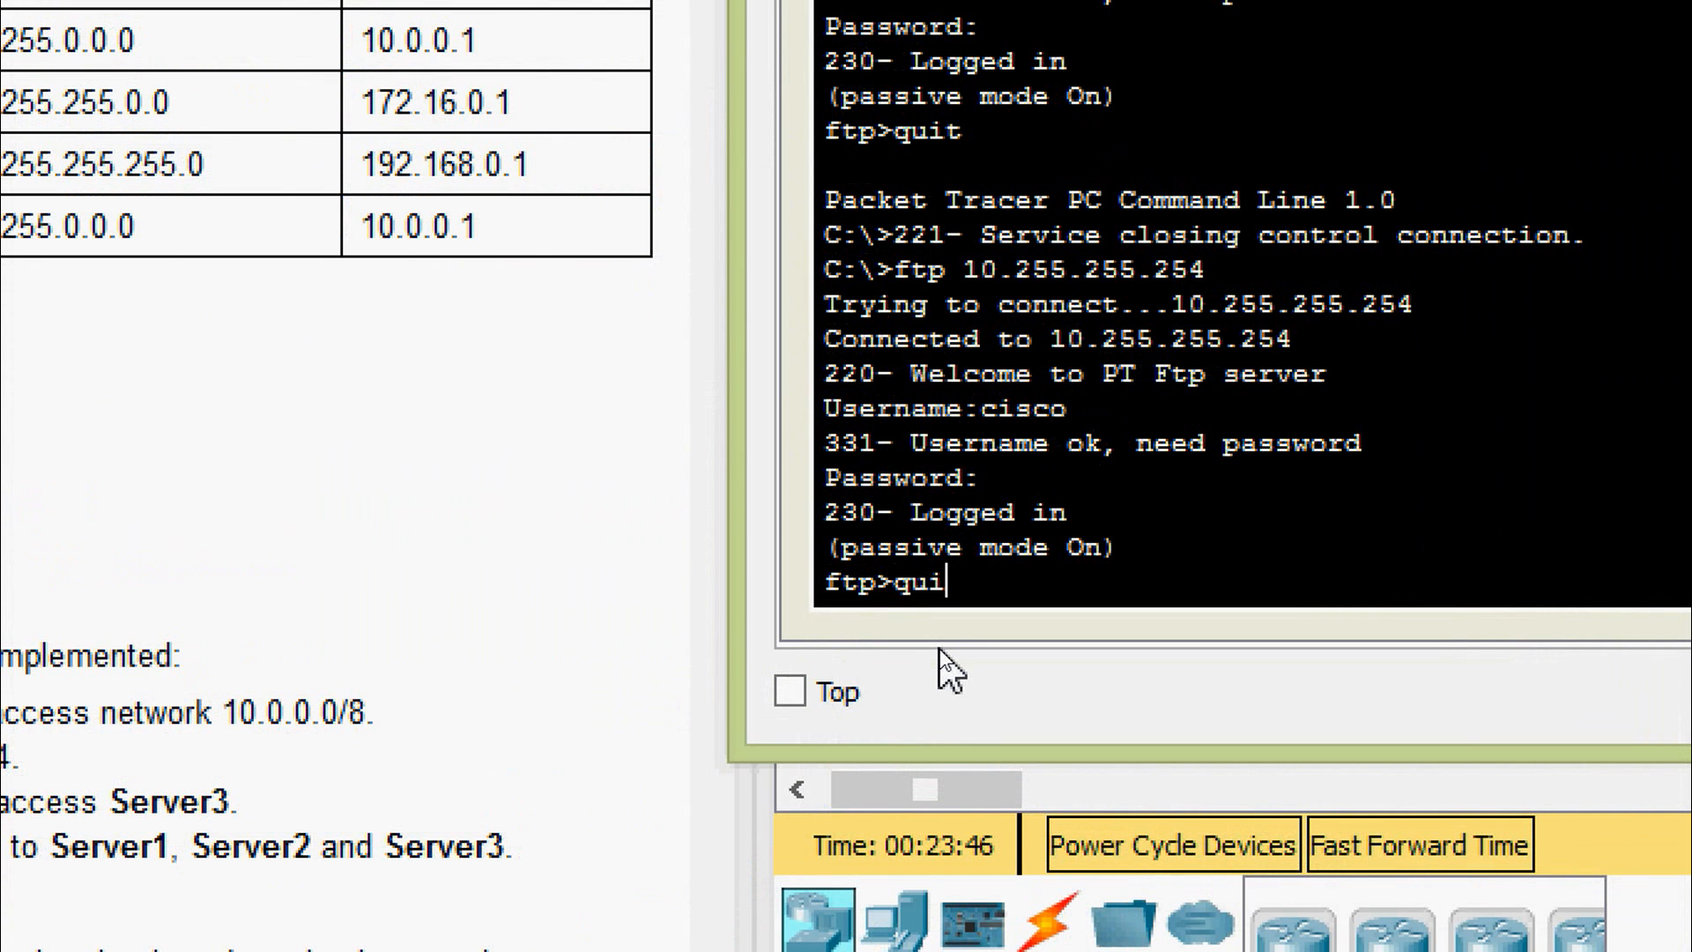
key("Return")
key("Return")
type("ping")
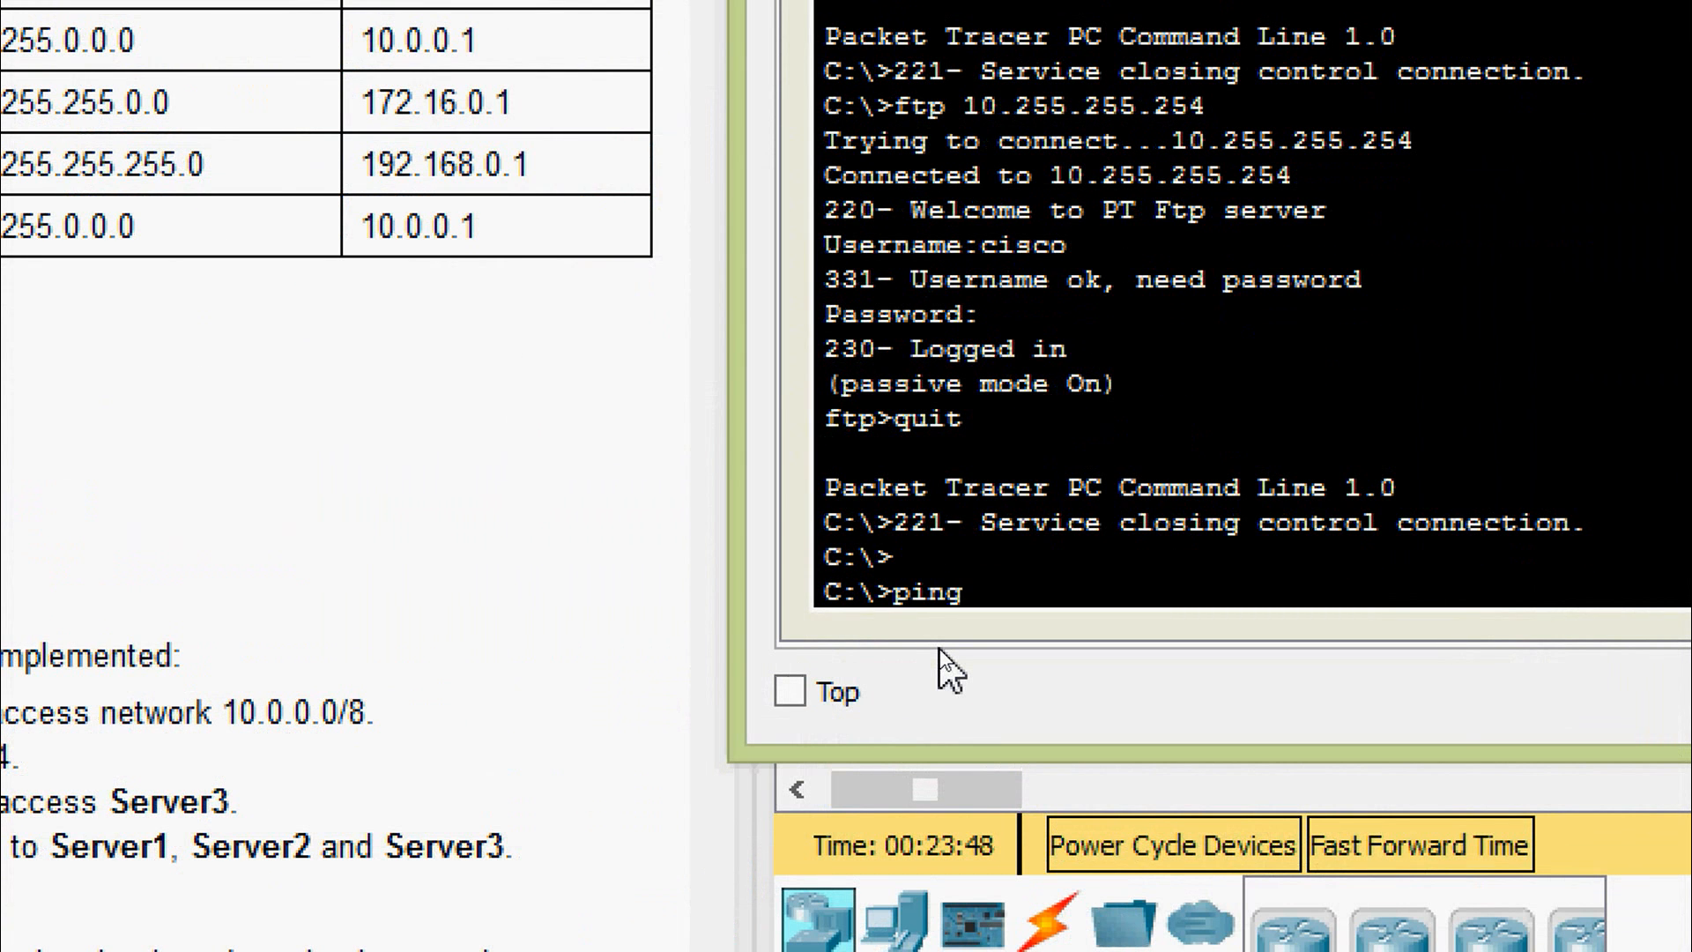
right_click(1032, 589)
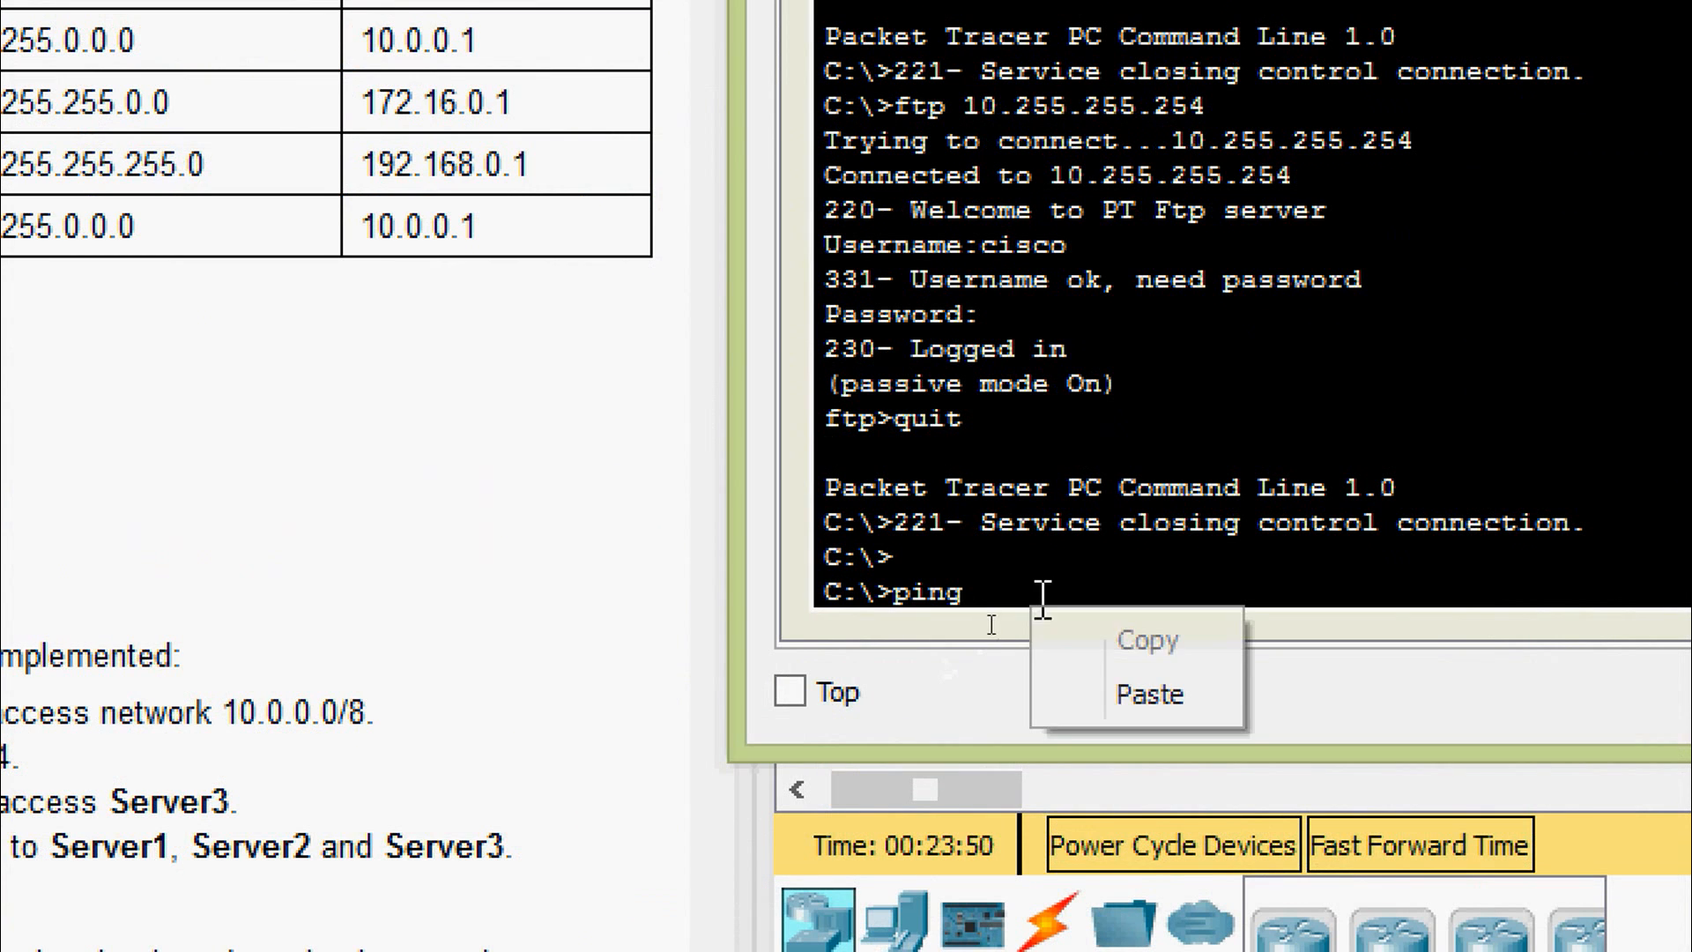
left_click(1097, 684)
key("Return")
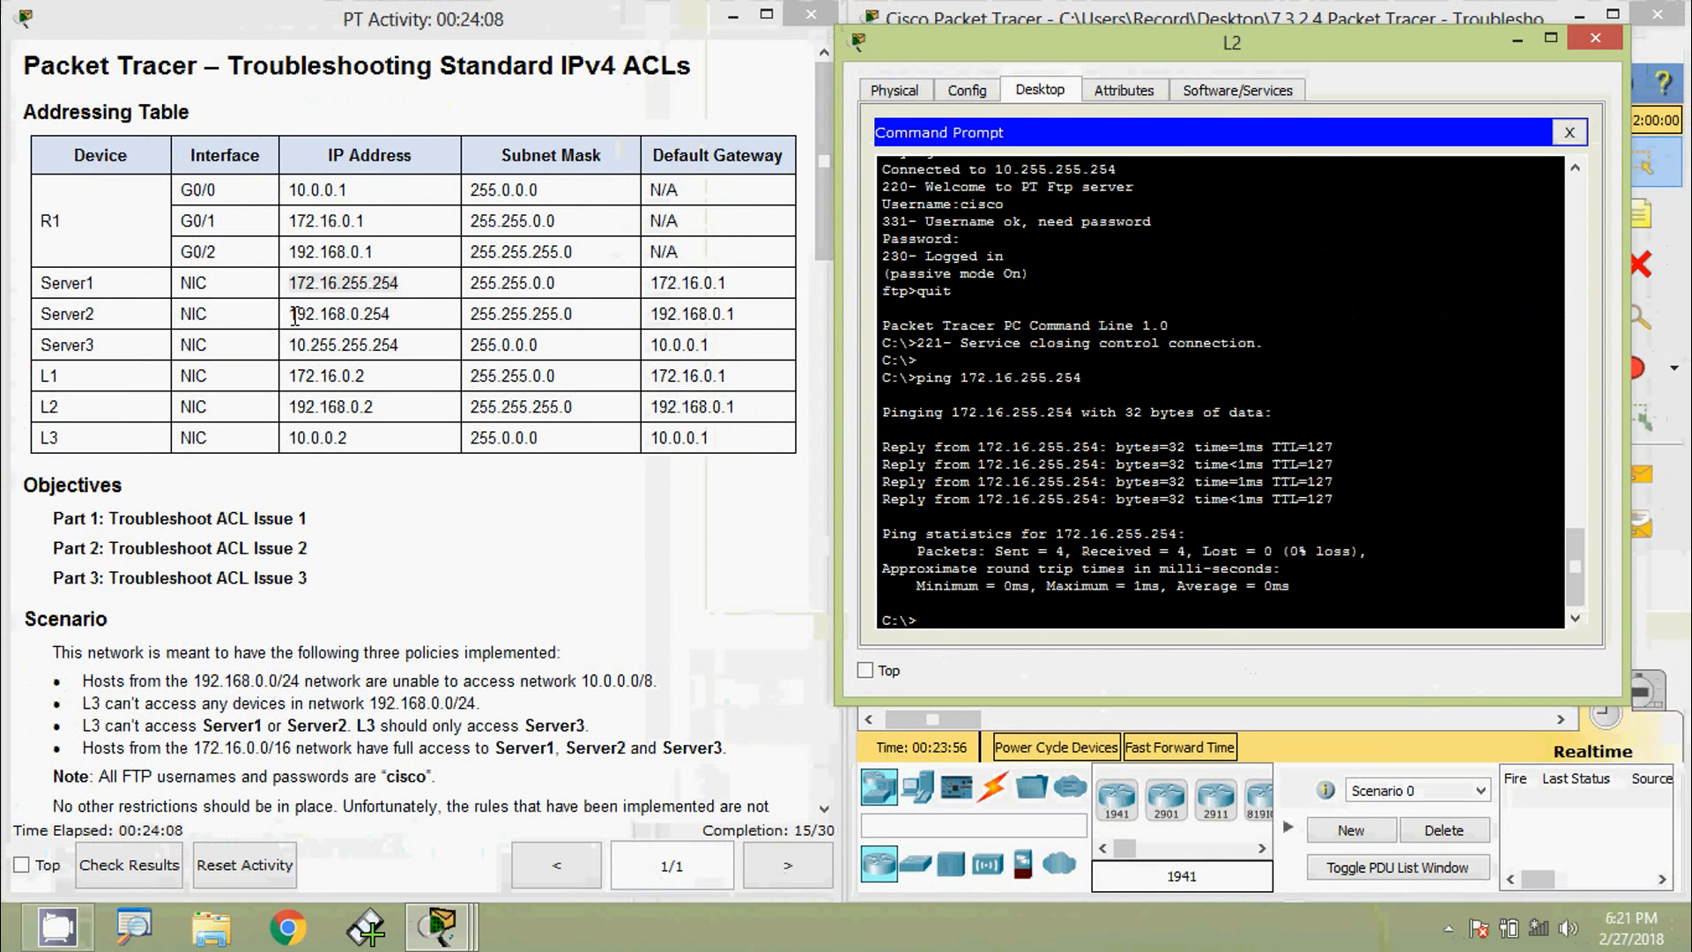
- Ping Server2 (192.168.0.254) and Server3 (10.255.255.254) from L2
left_click_drag(288, 314, 400, 313)
key("ctrl+c")
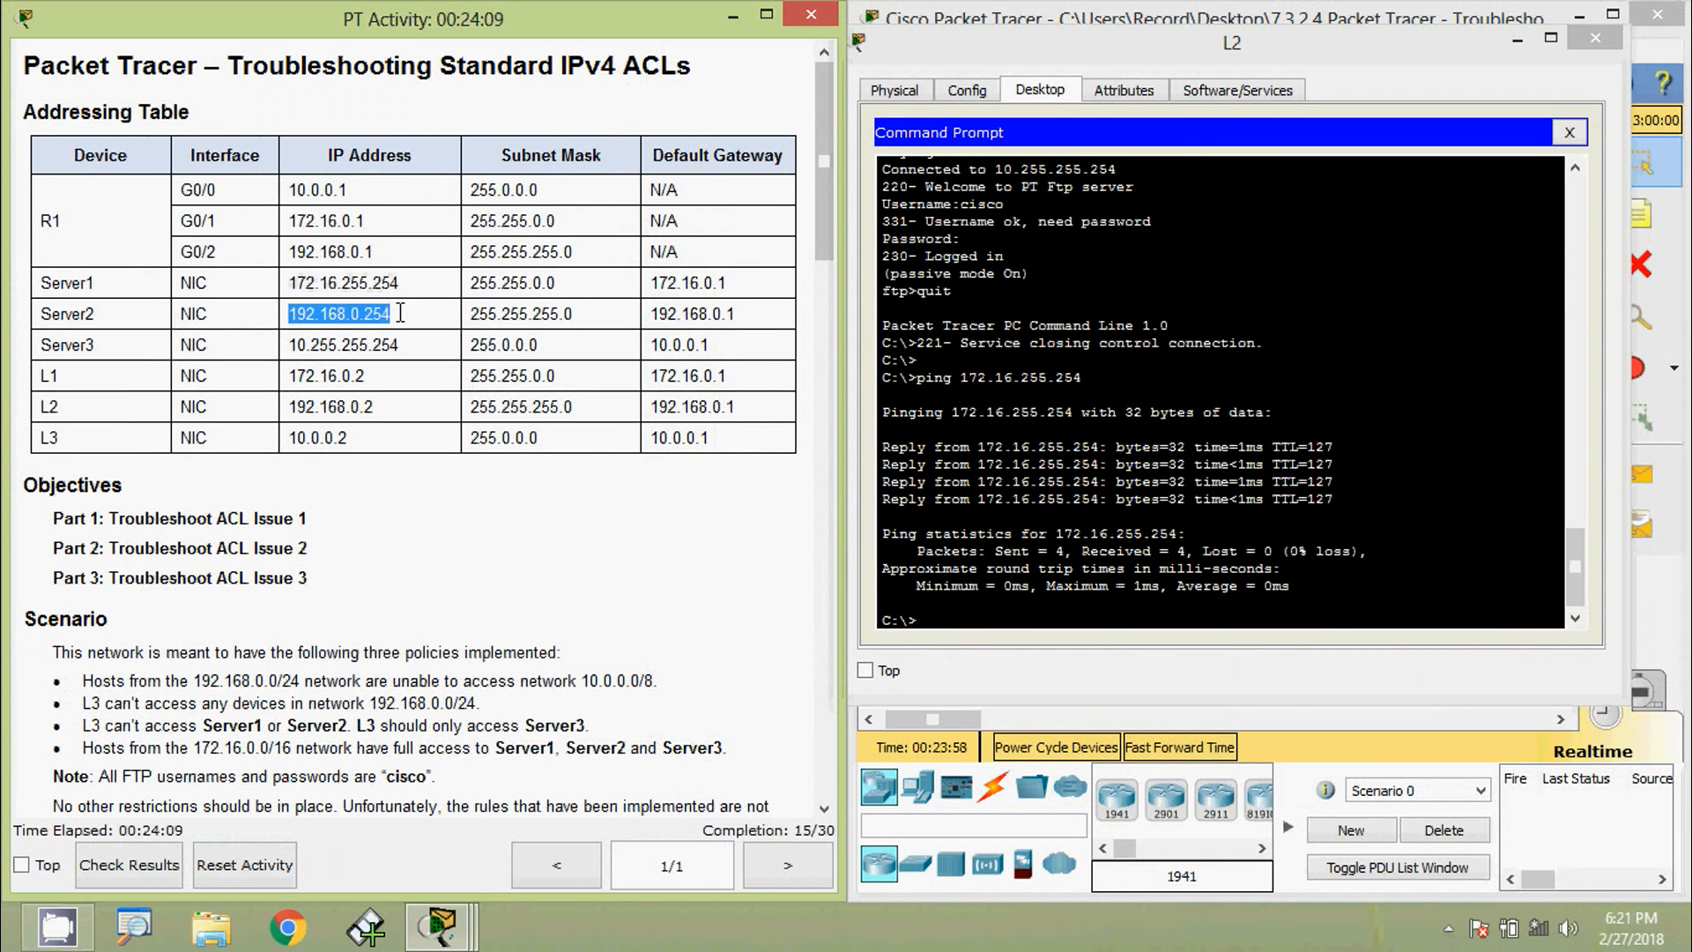
left_click(967, 624)
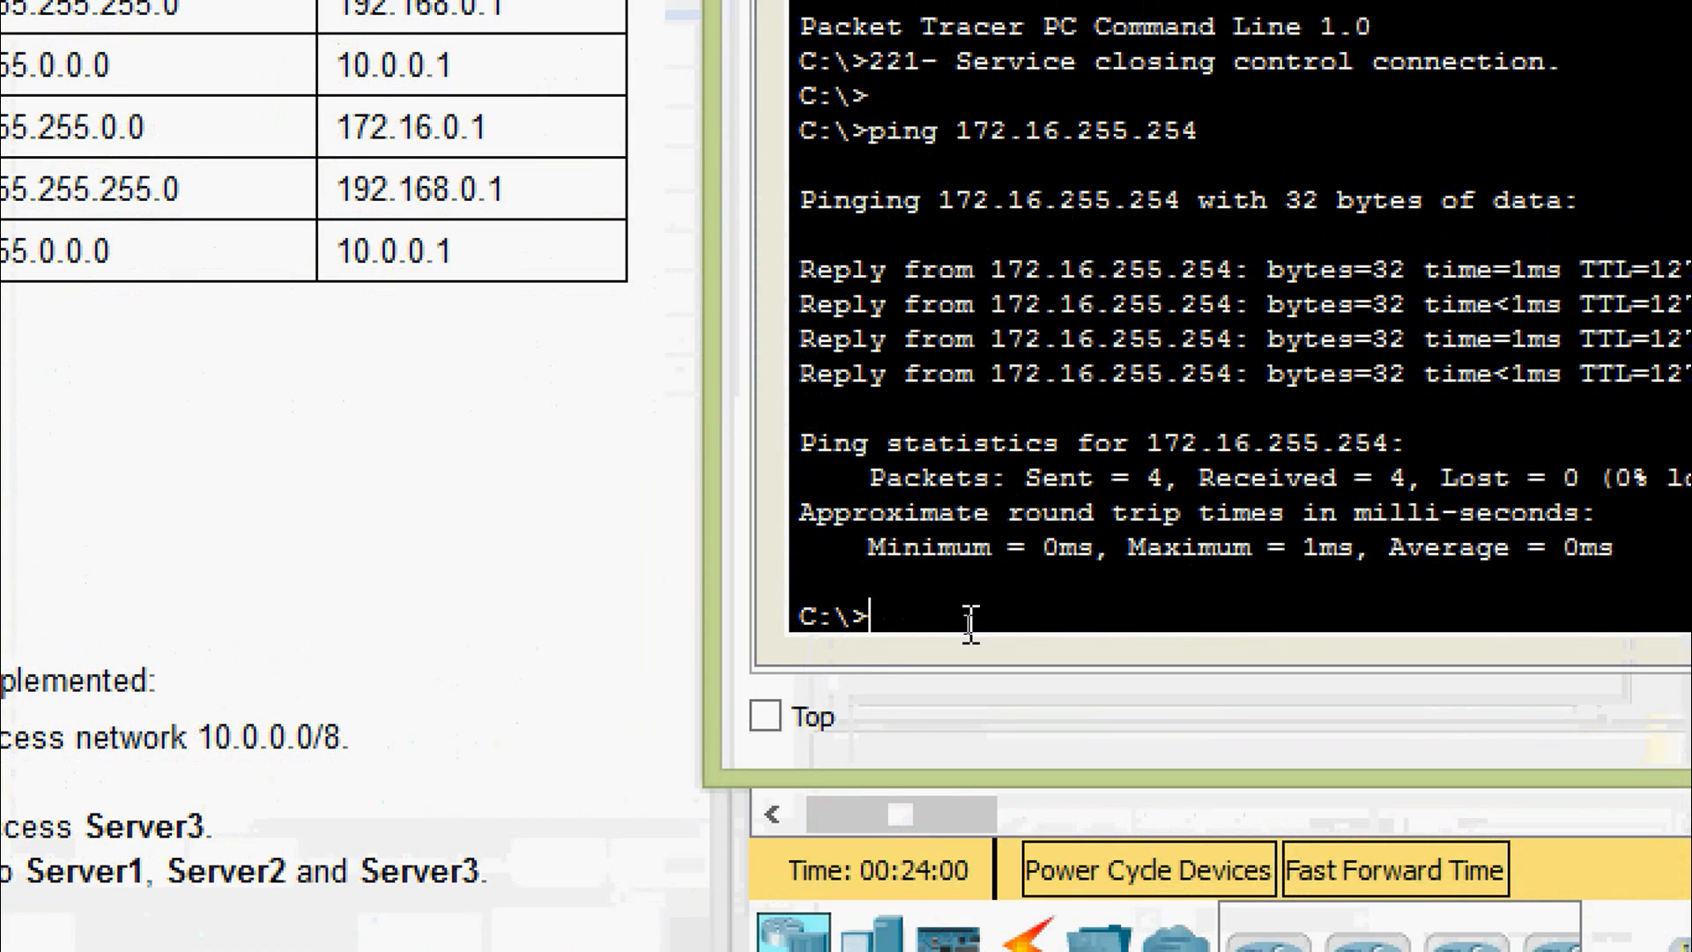
type("ping")
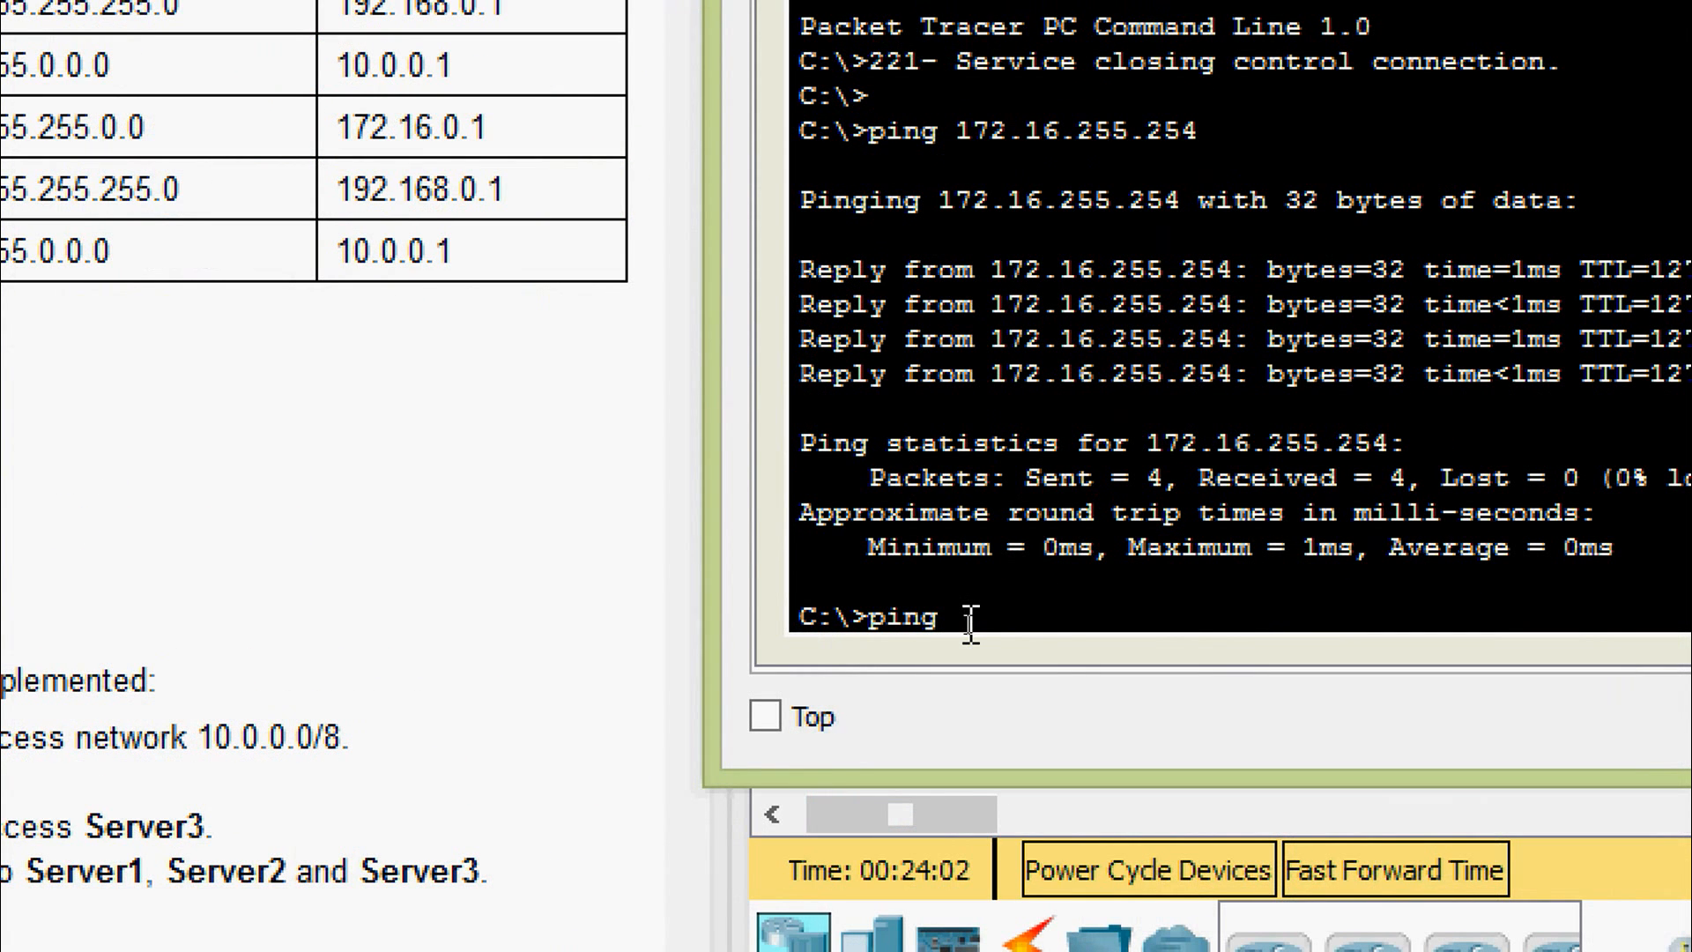
right_click(970, 624)
left_click(1017, 705)
key("Return")
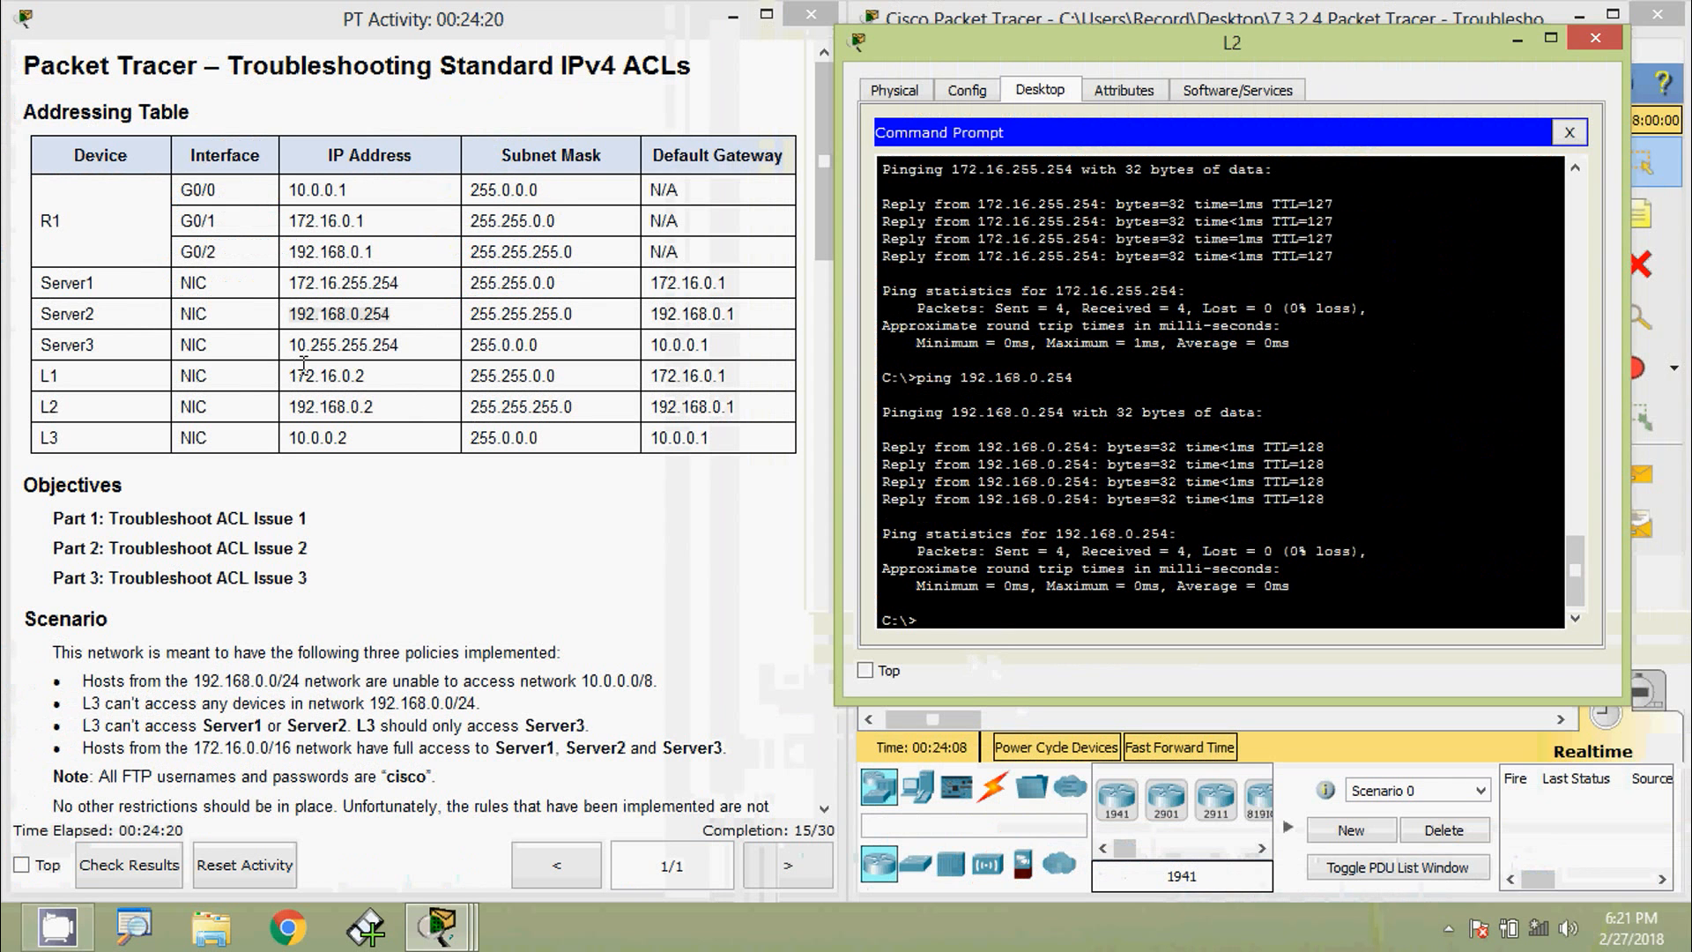
left_click_drag(289, 345, 408, 346)
key("ctrl+c")
left_click(950, 627)
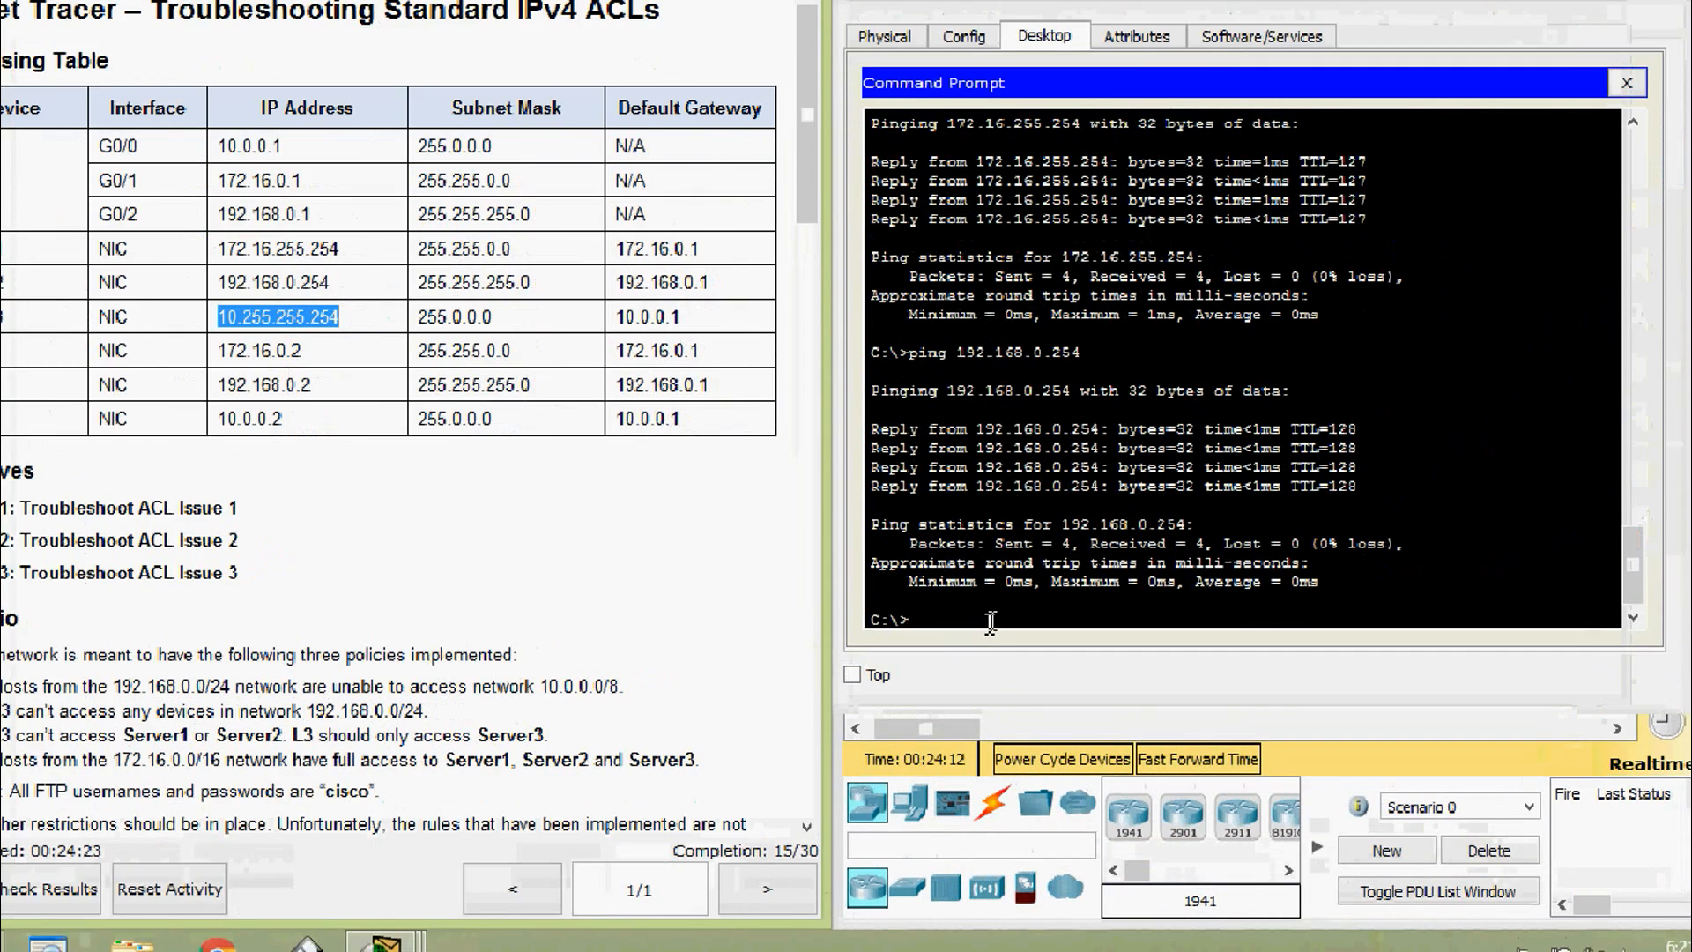
type("ping")
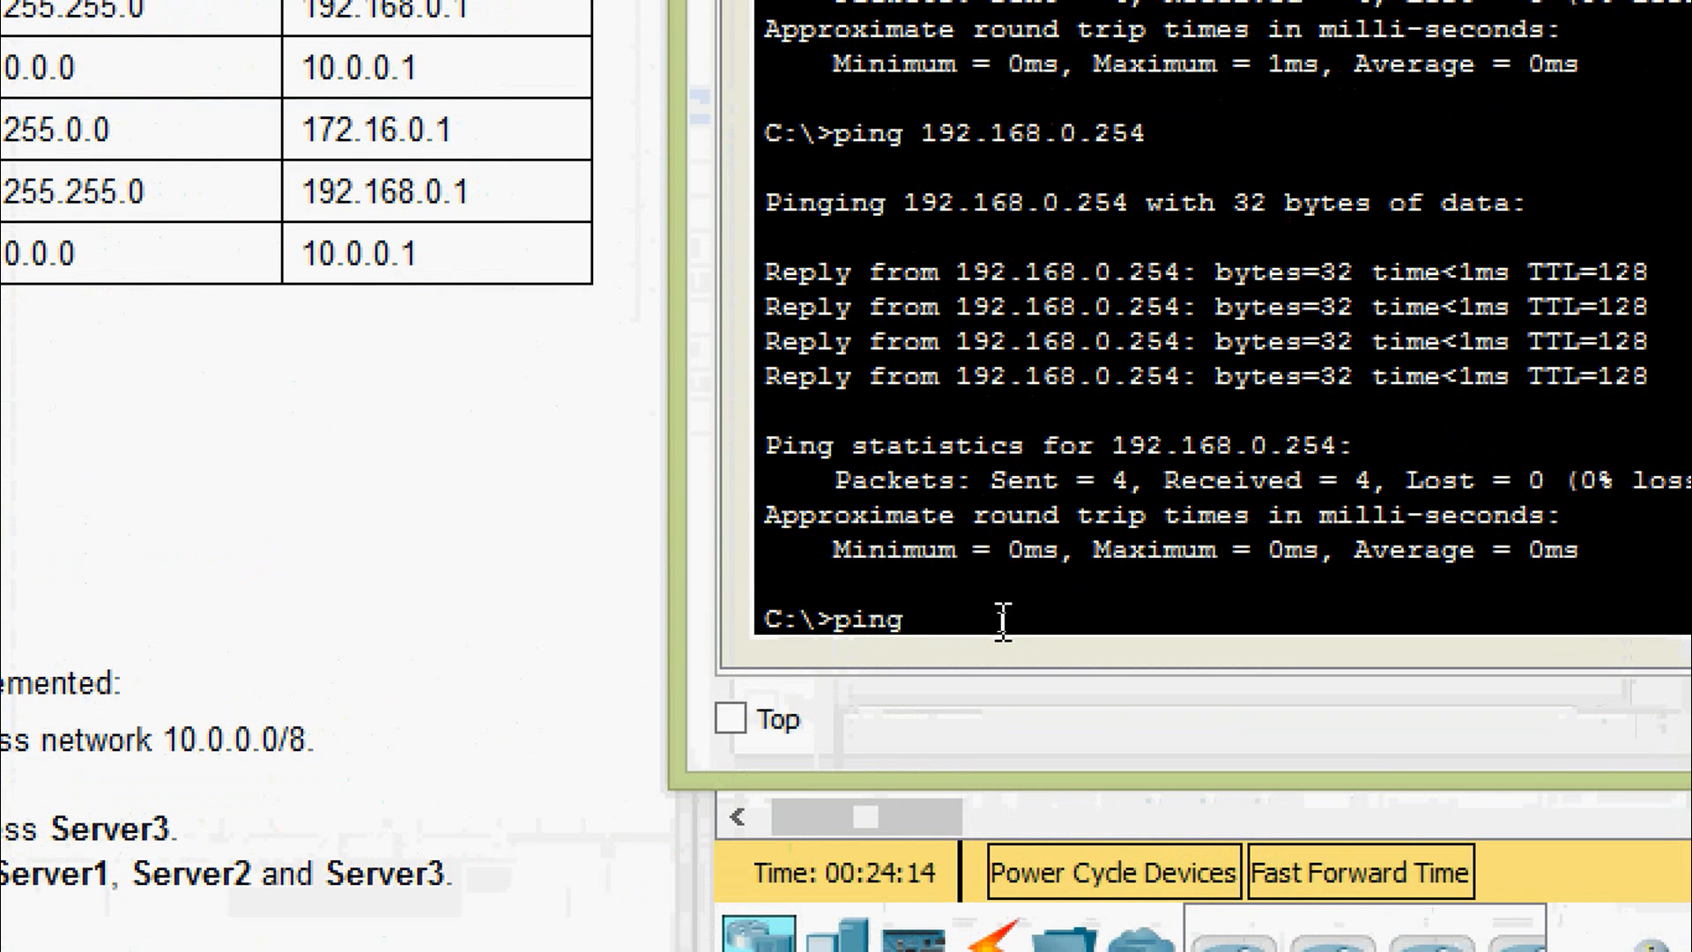
scroll(1003, 621, "up", 2)
scroll(1005, 622, "down", 2)
right_click(1004, 588)
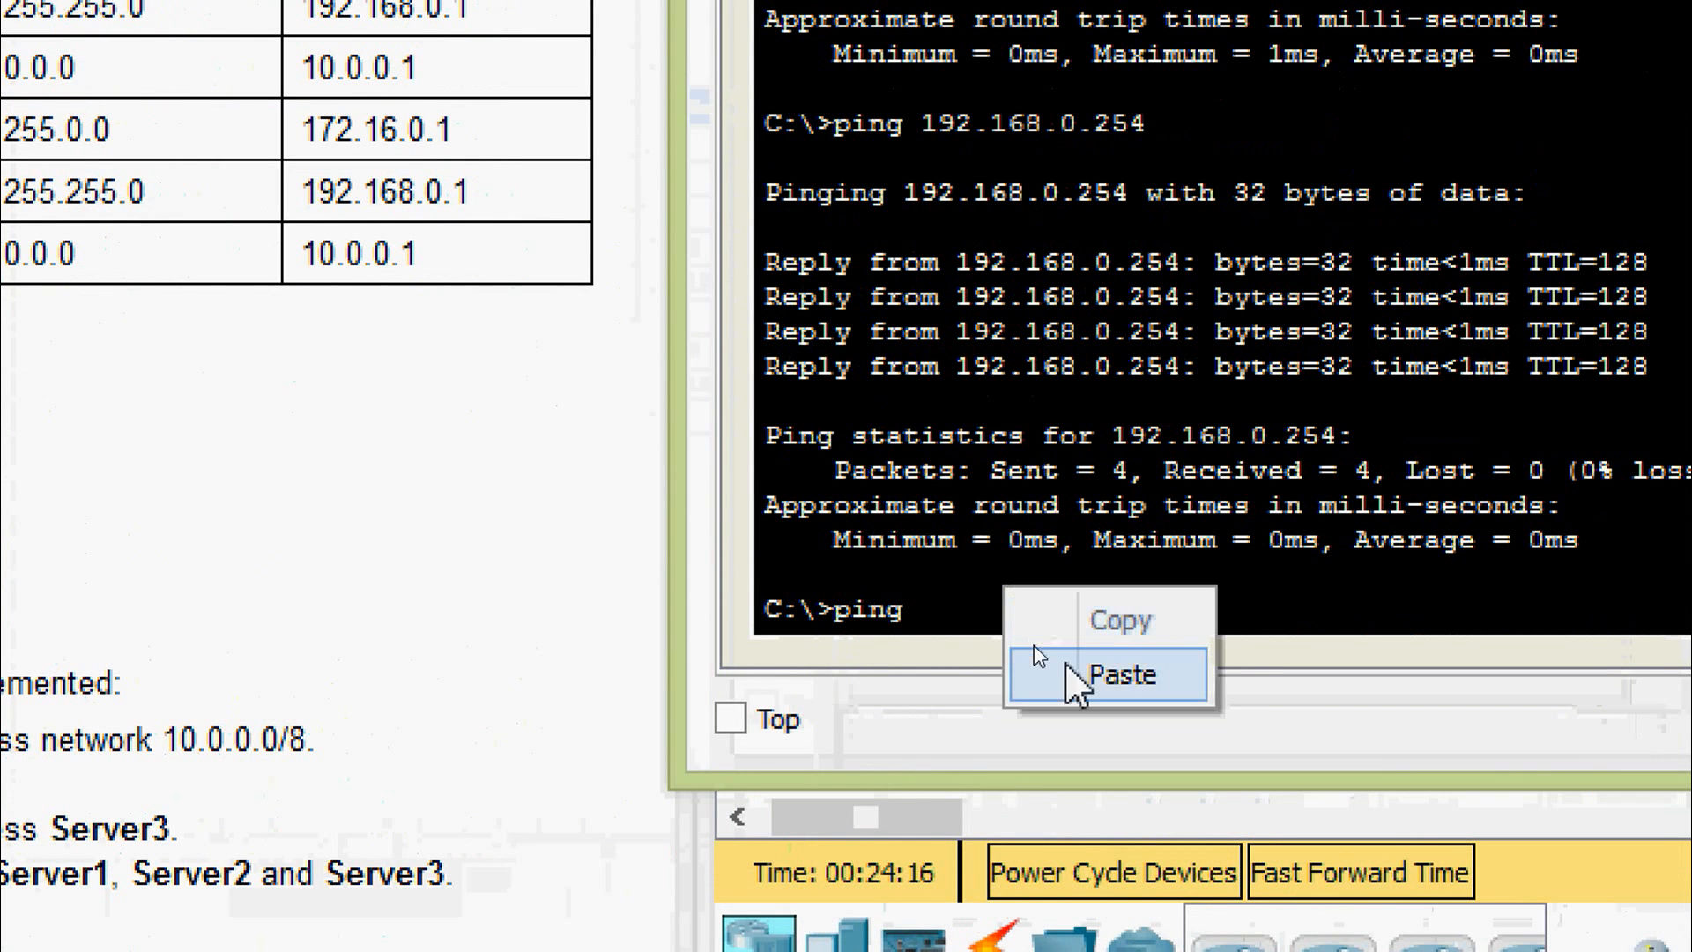
left_click(1073, 673)
key("Return")
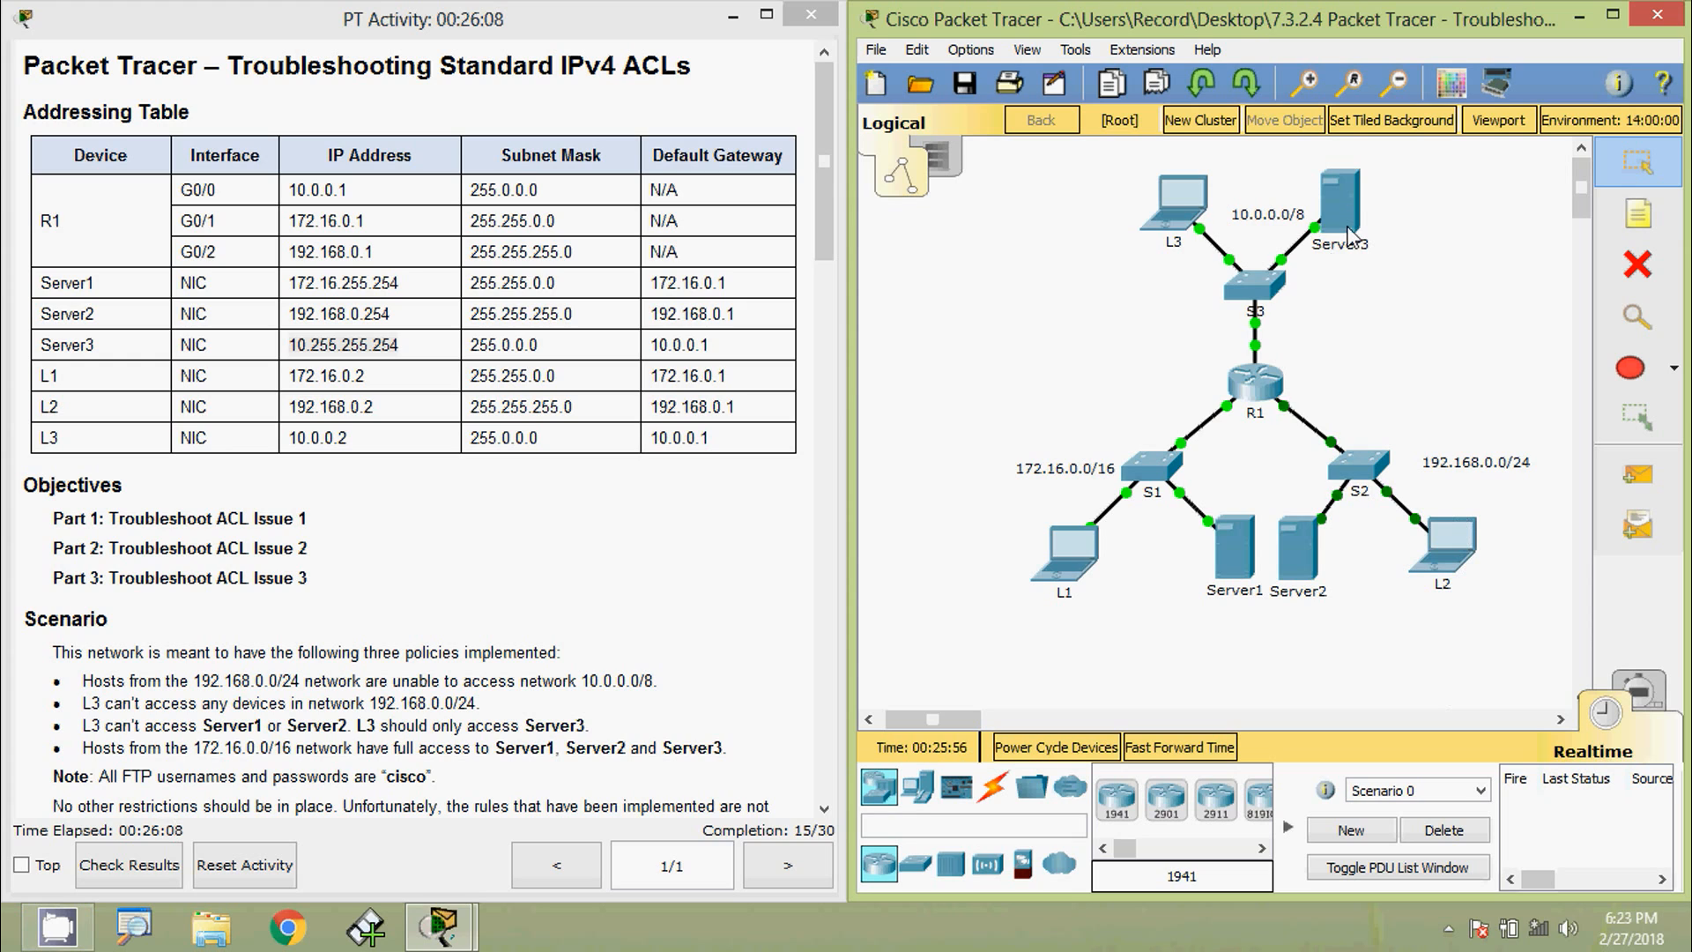
- Review the Part 1 and Part 2 troubleshooting steps in the activity instructions
mouse_move(1357, 238)
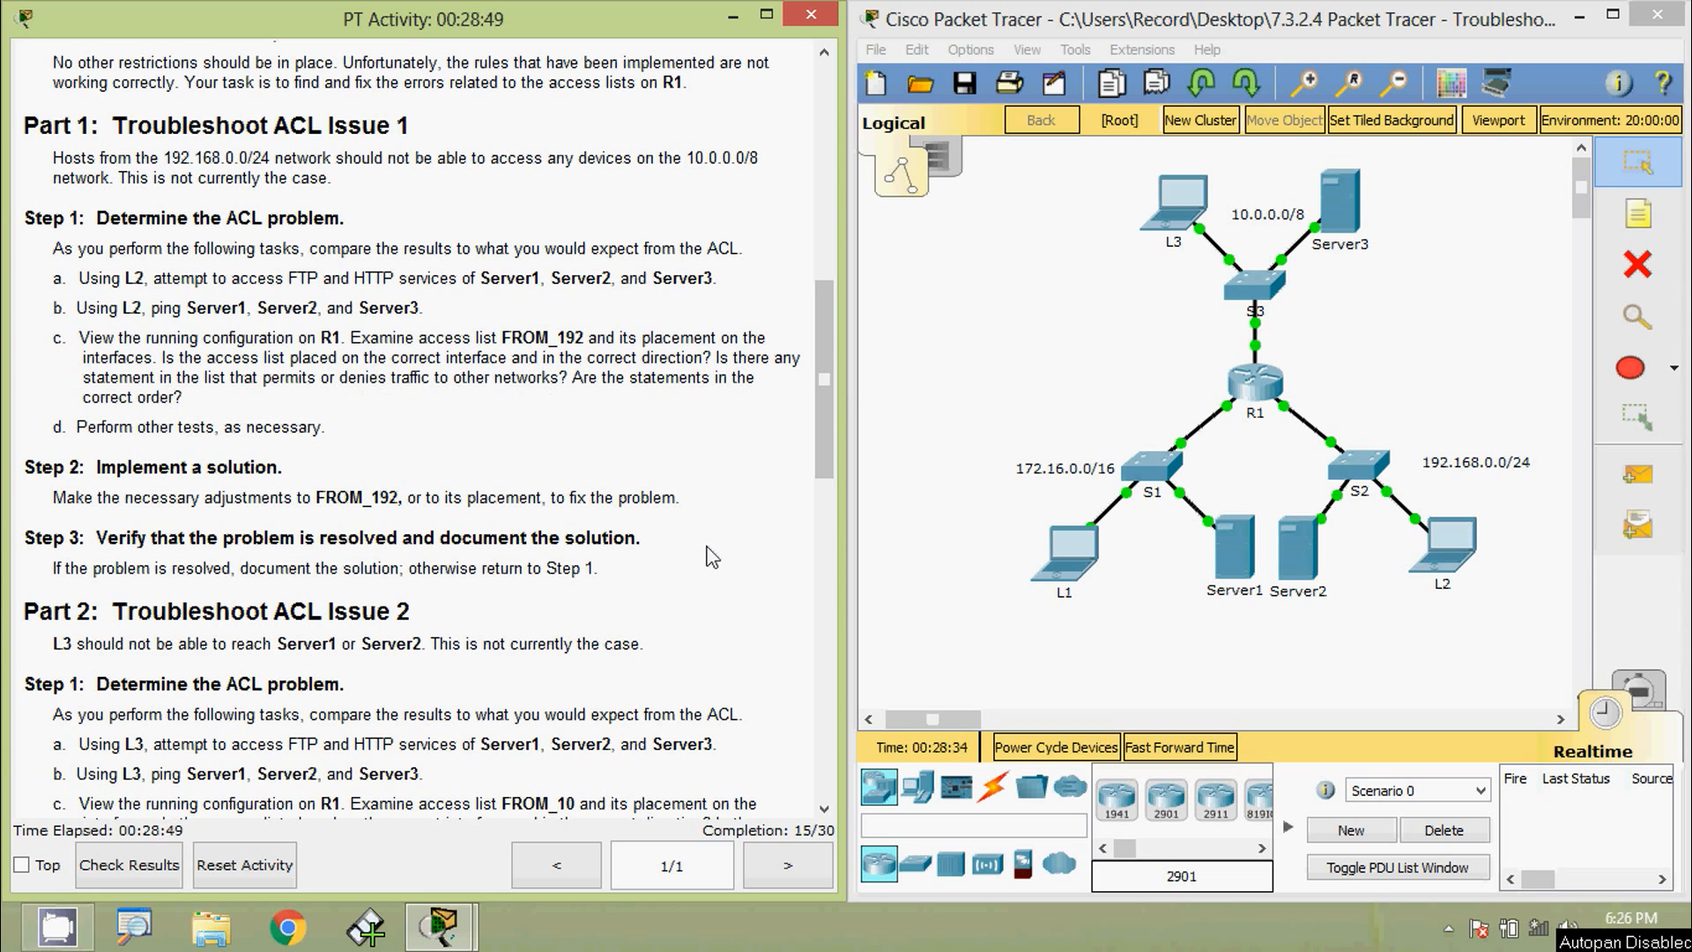
left_click(1251, 393)
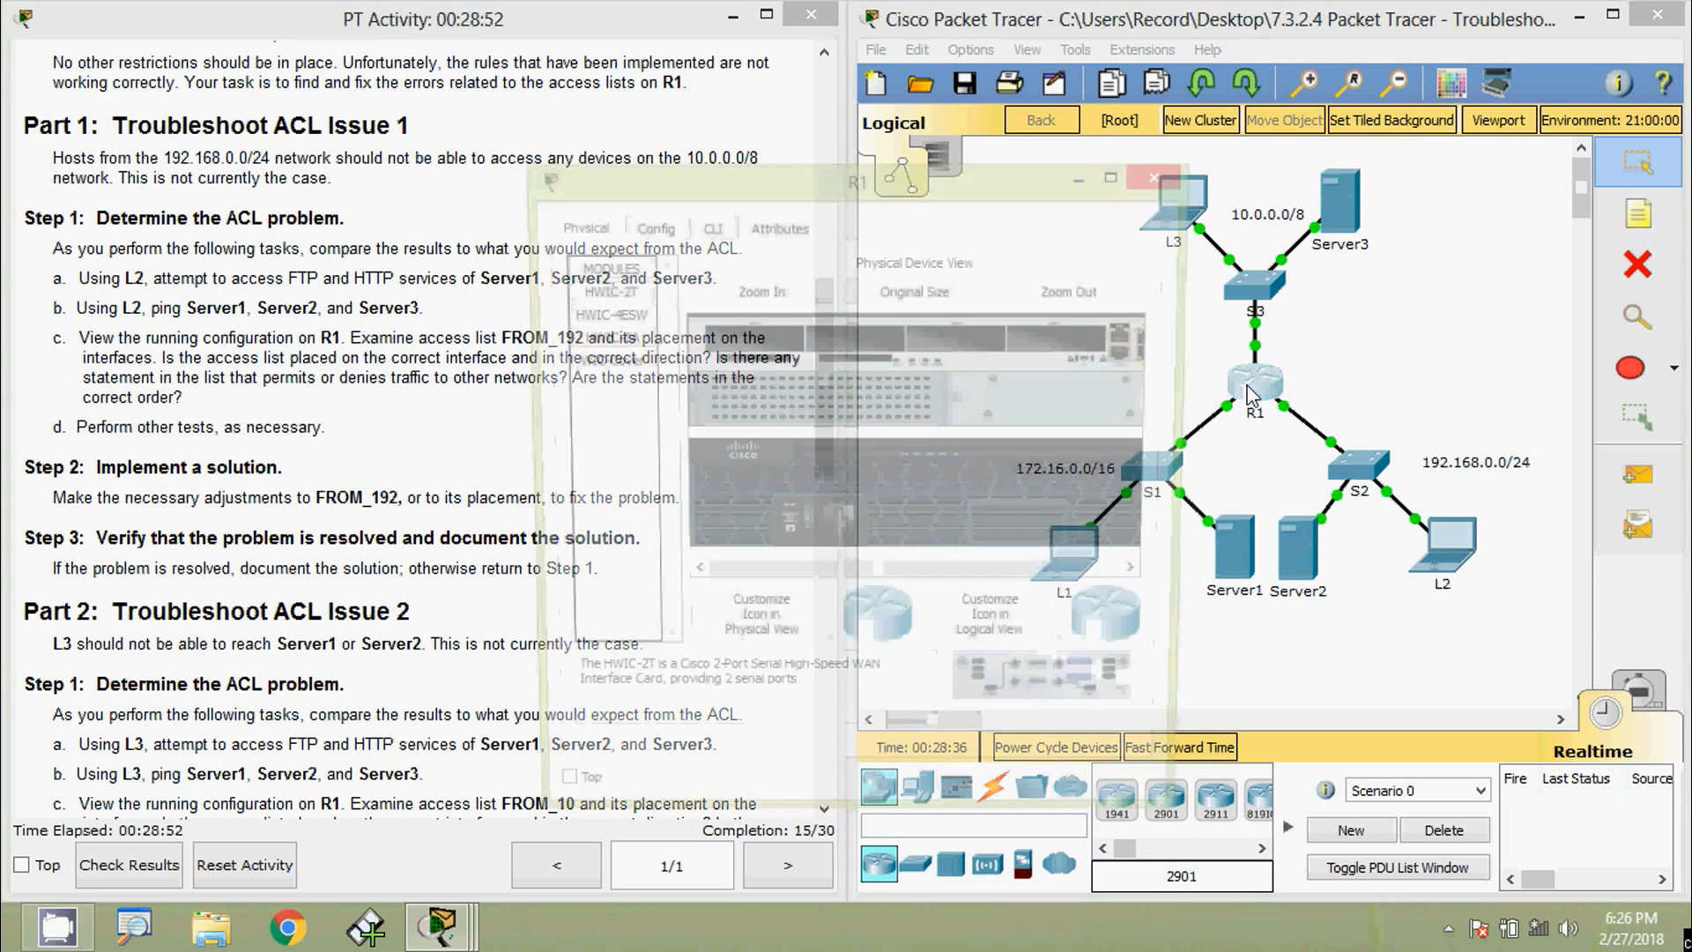
left_click(713, 228)
left_click_drag(710, 181, 742, 54)
key("Return")
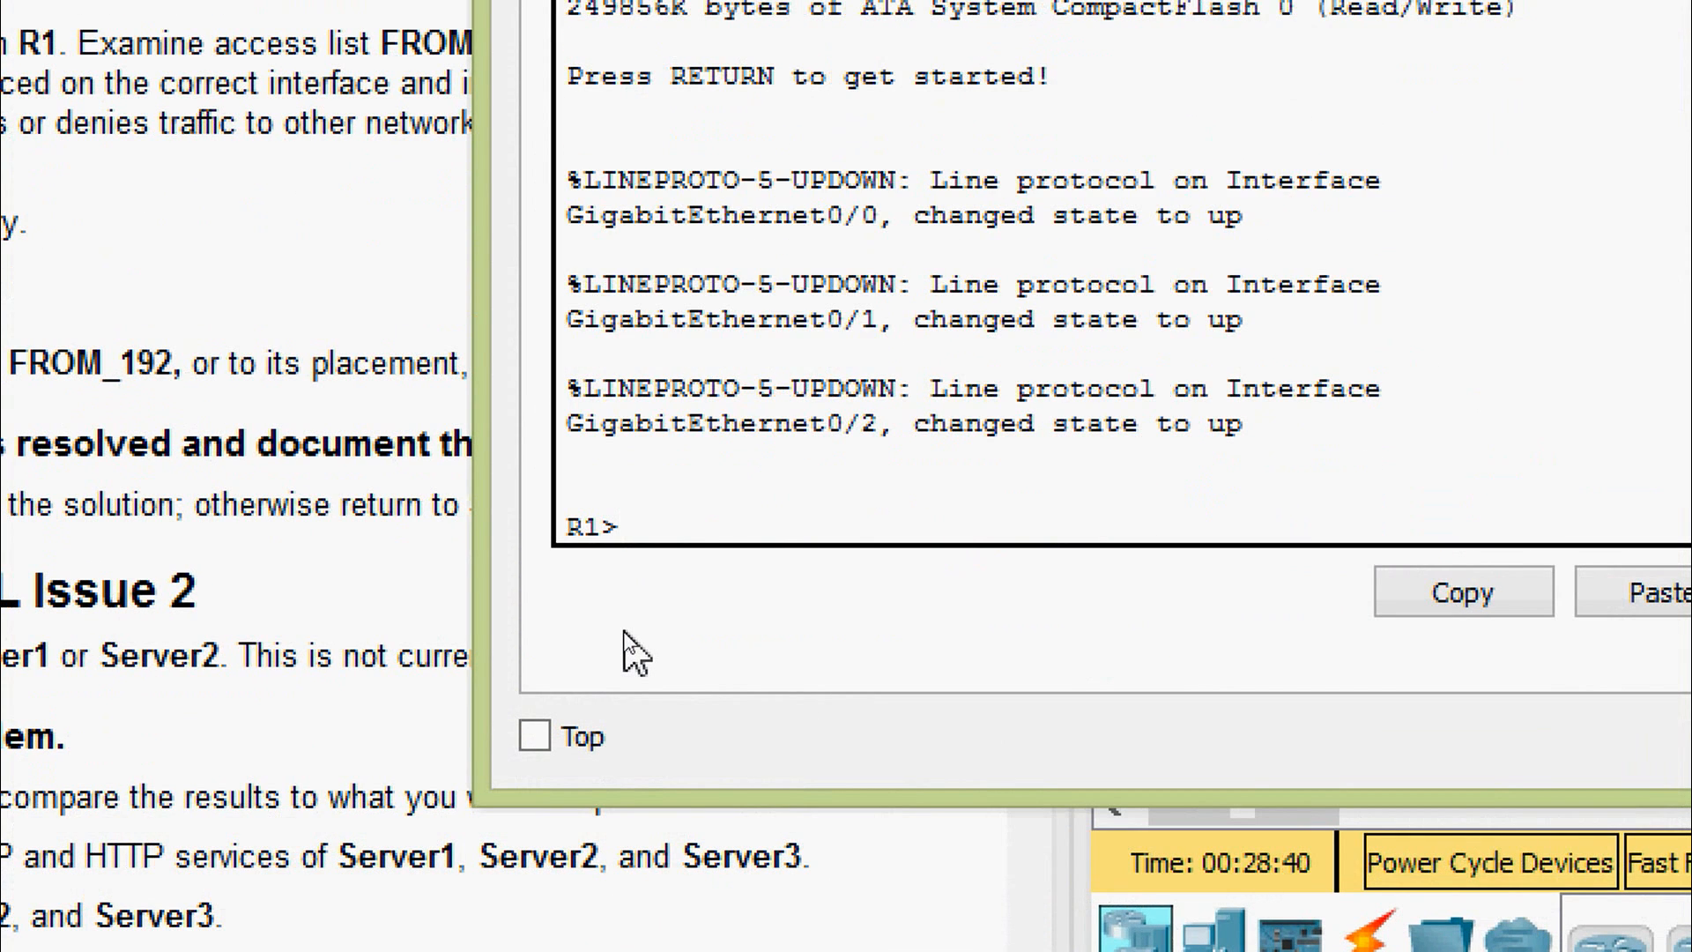
type("ena")
key("Tab")
key("Return")
type("sh")
key("Tab")
type("ru")
key("Tab")
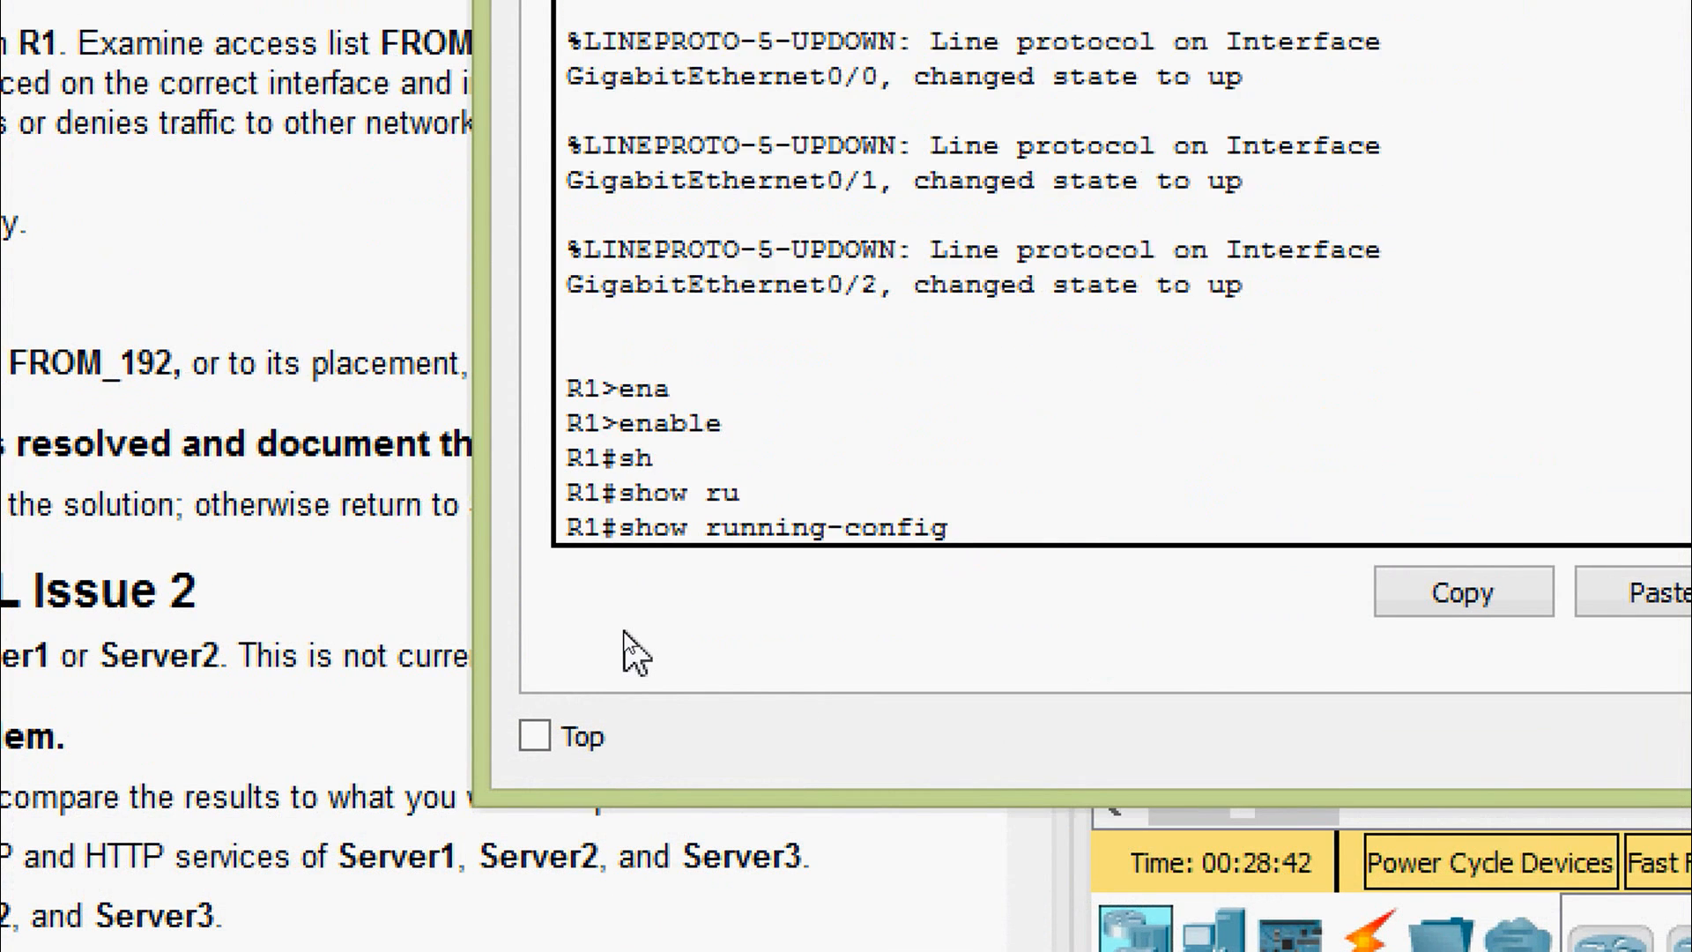
key("Return")
key("space")
key("space")
key("space")
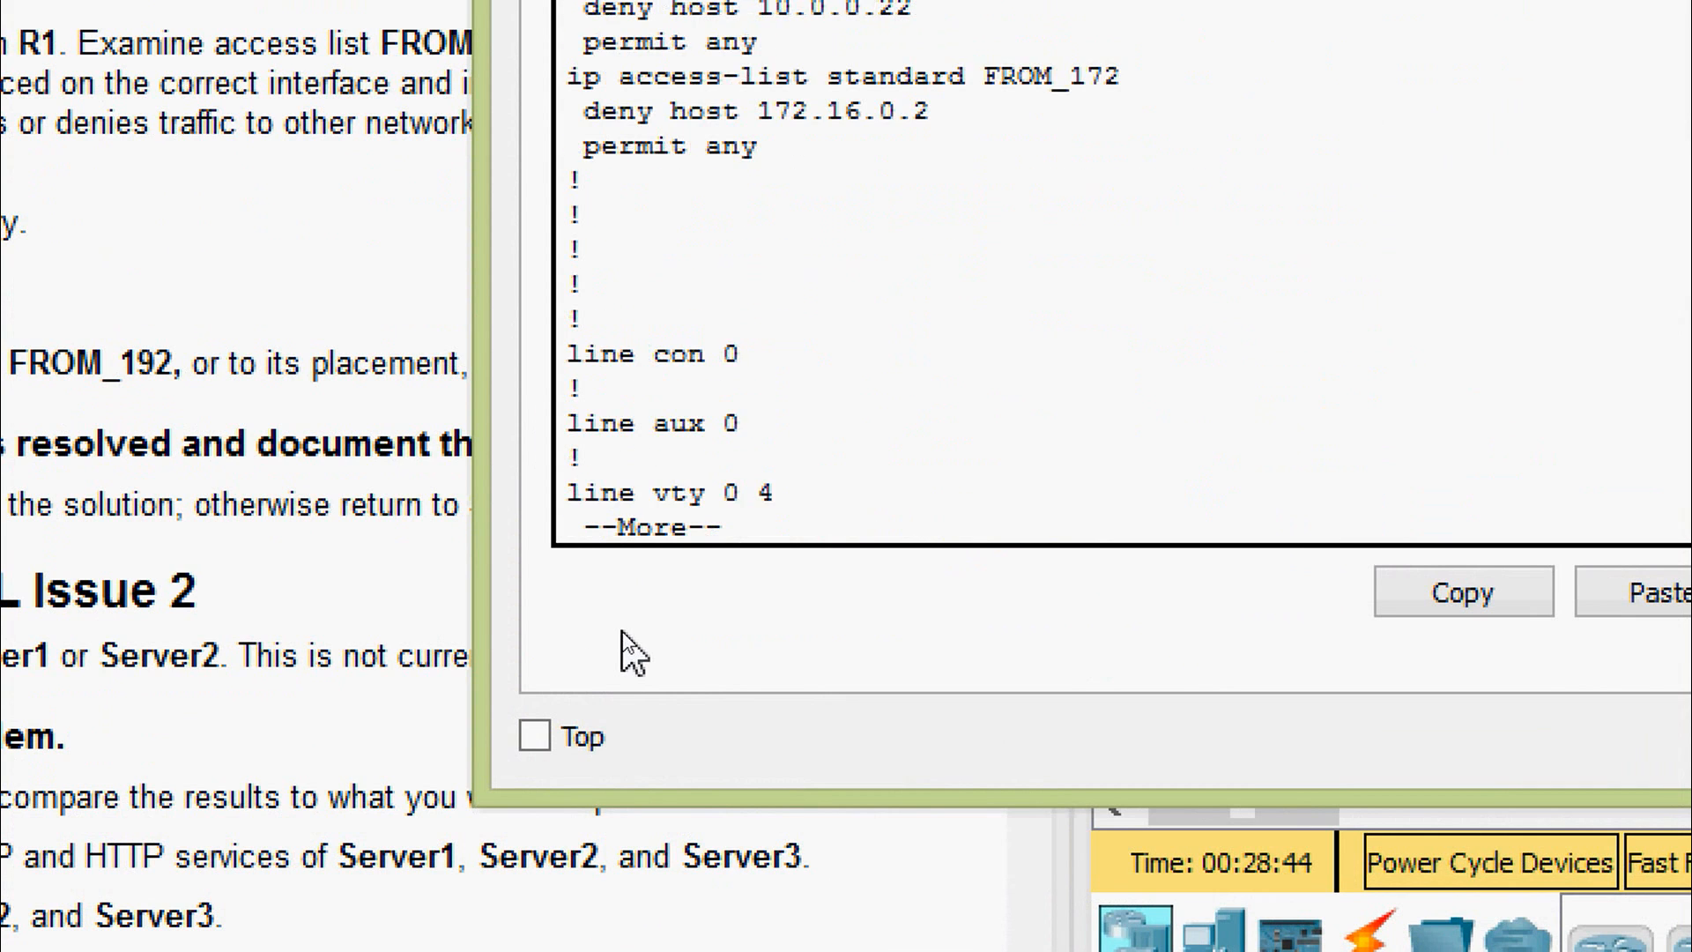
scroll(896, 340, "up", 5)
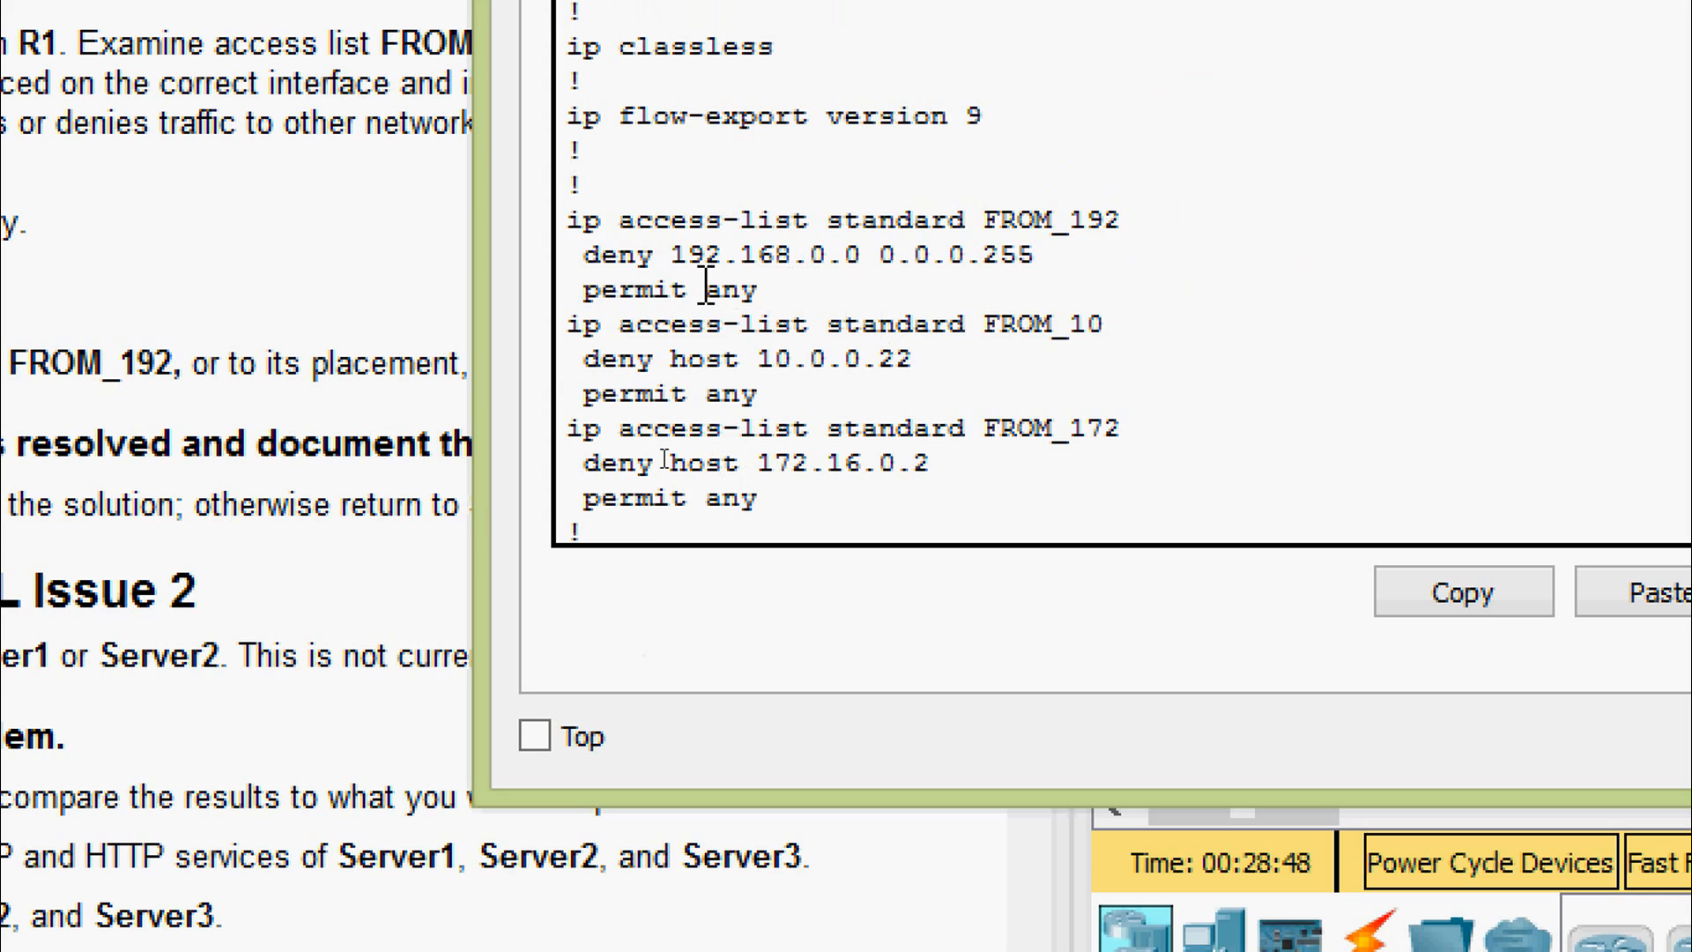
scroll(707, 284, "down", 2)
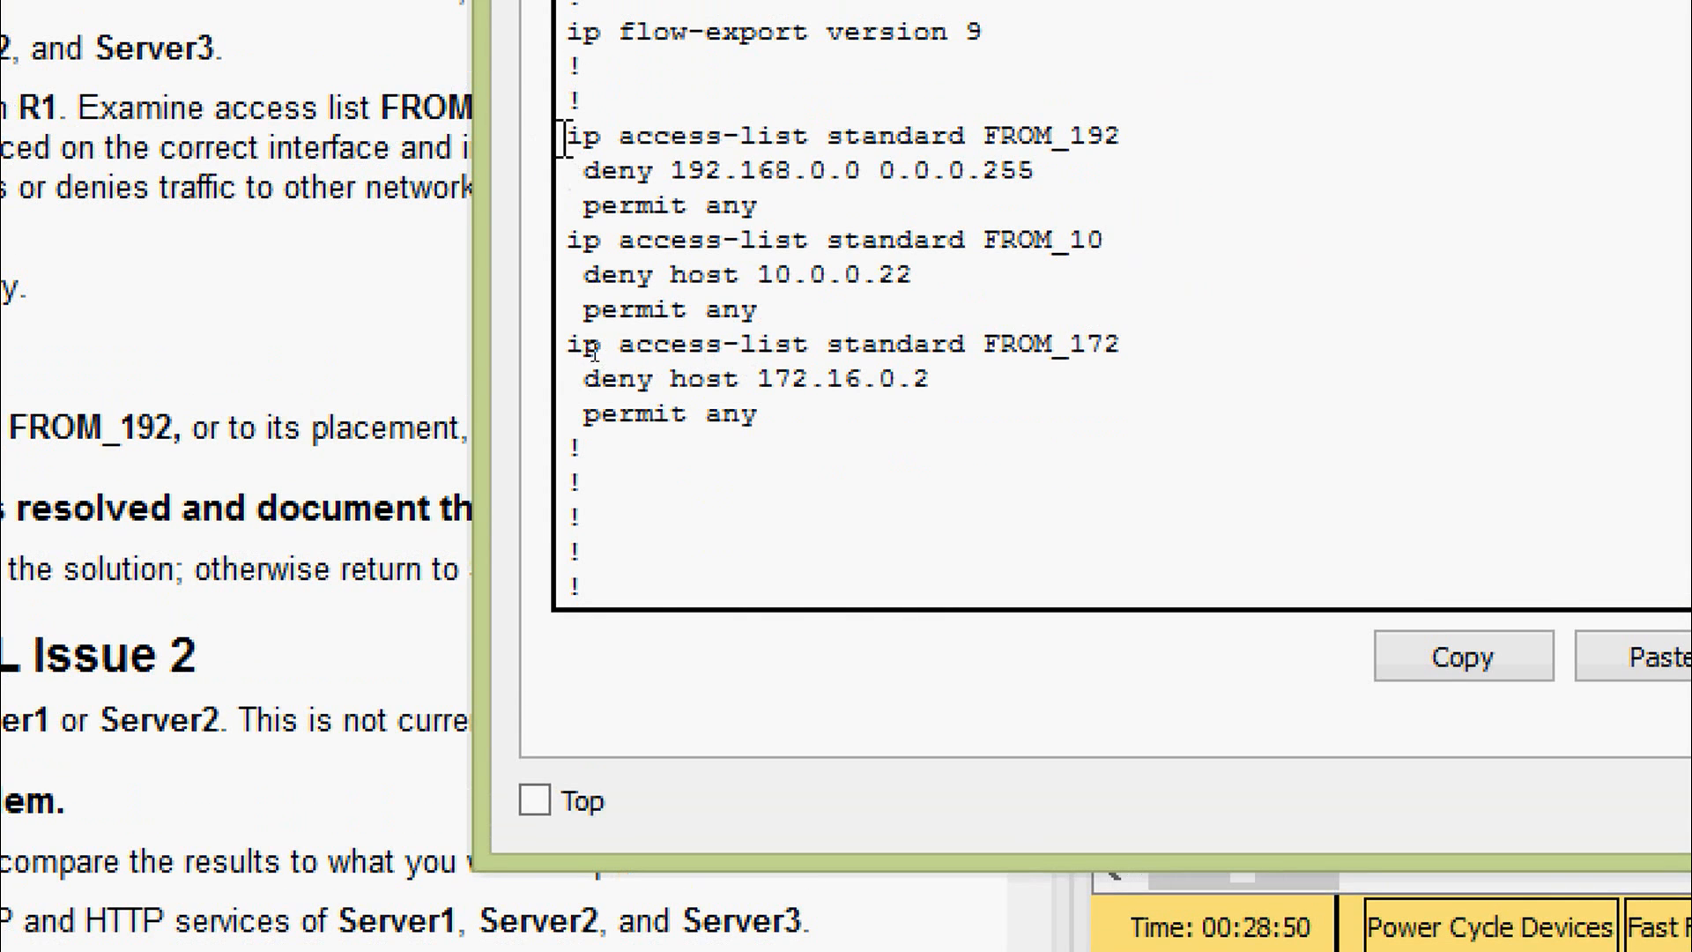
left_click_drag(567, 70, 745, 315)
left_click_drag(695, 483, 808, 438)
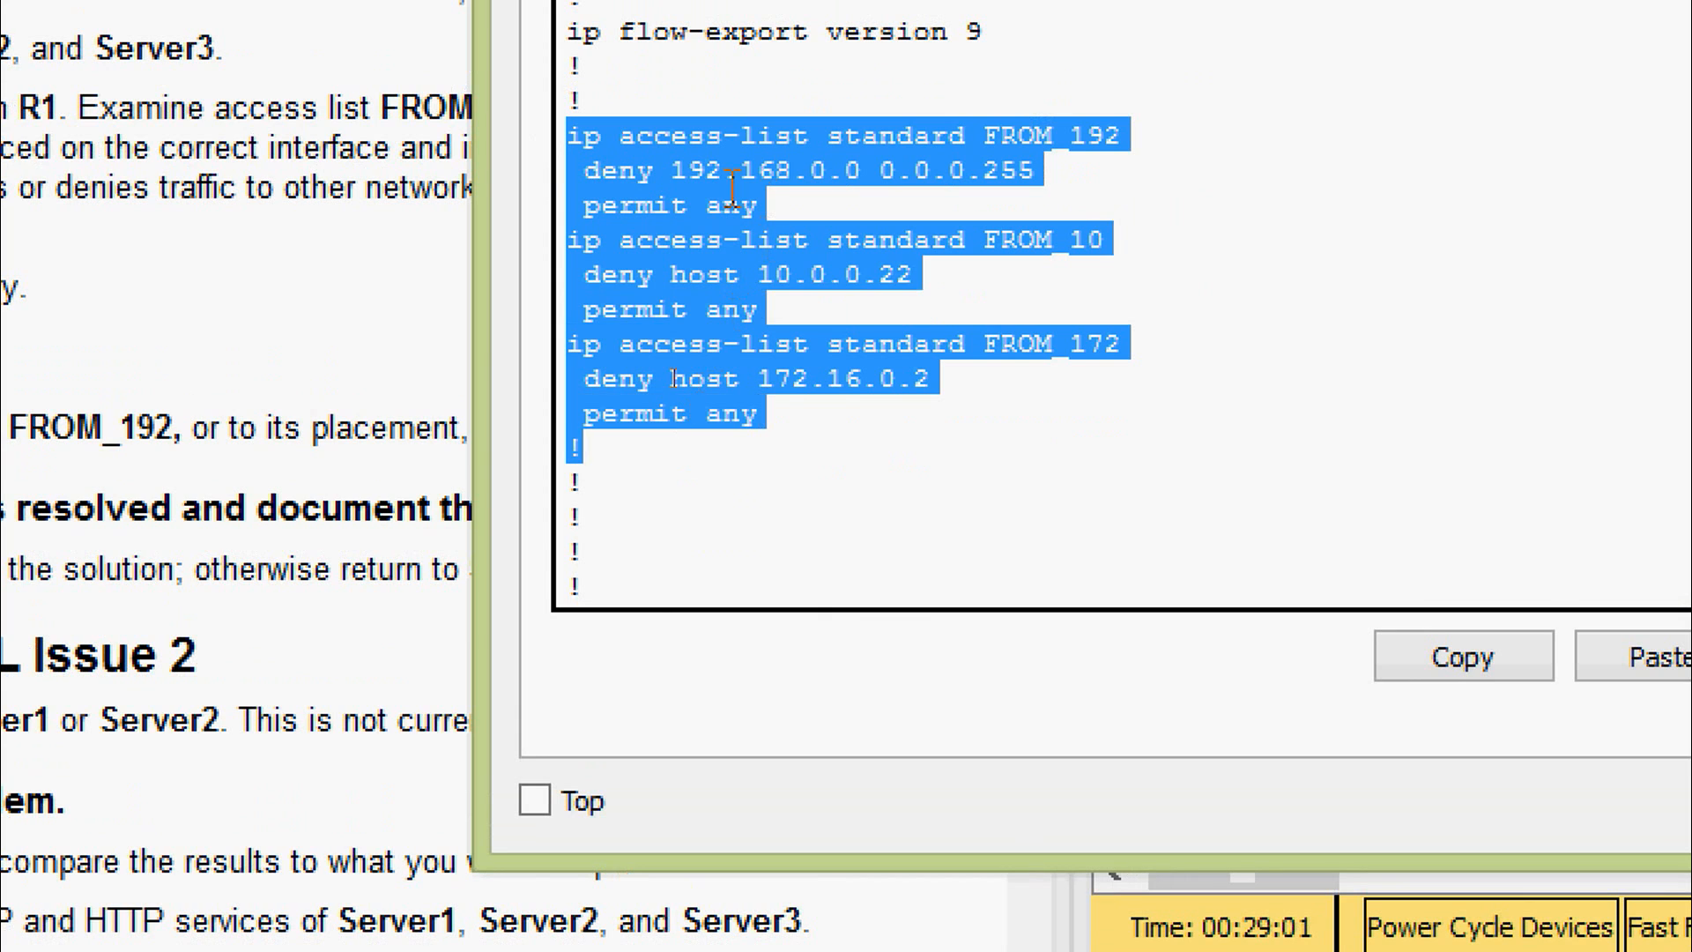
left_click(1088, 167)
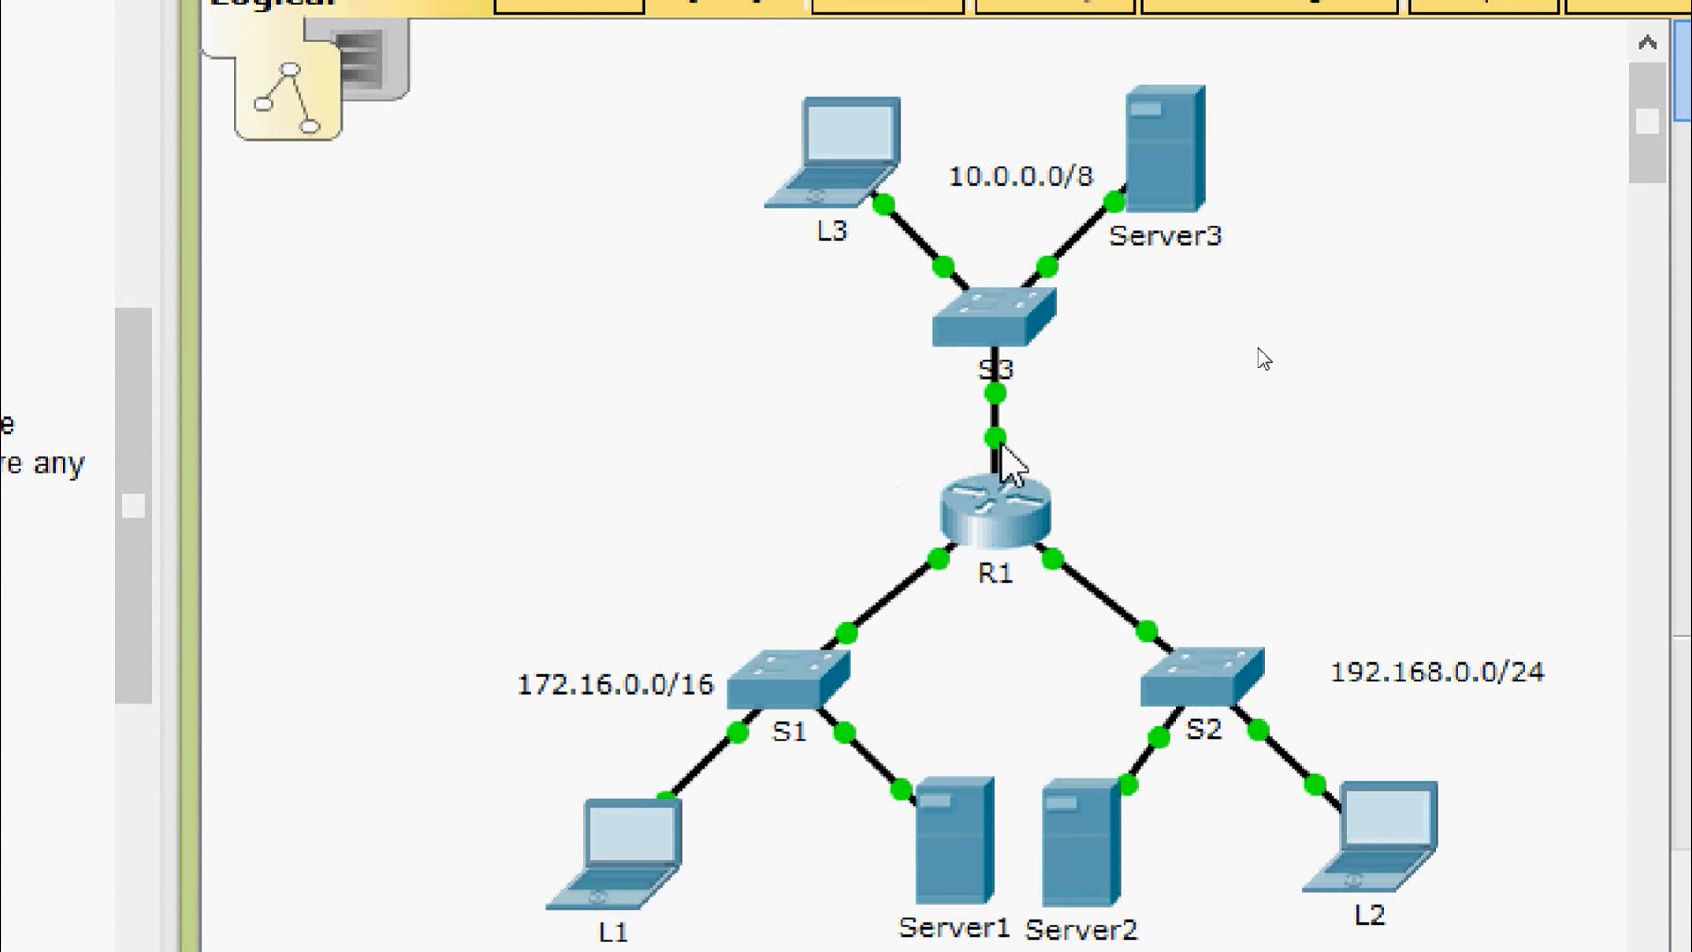
mouse_move(1009, 454)
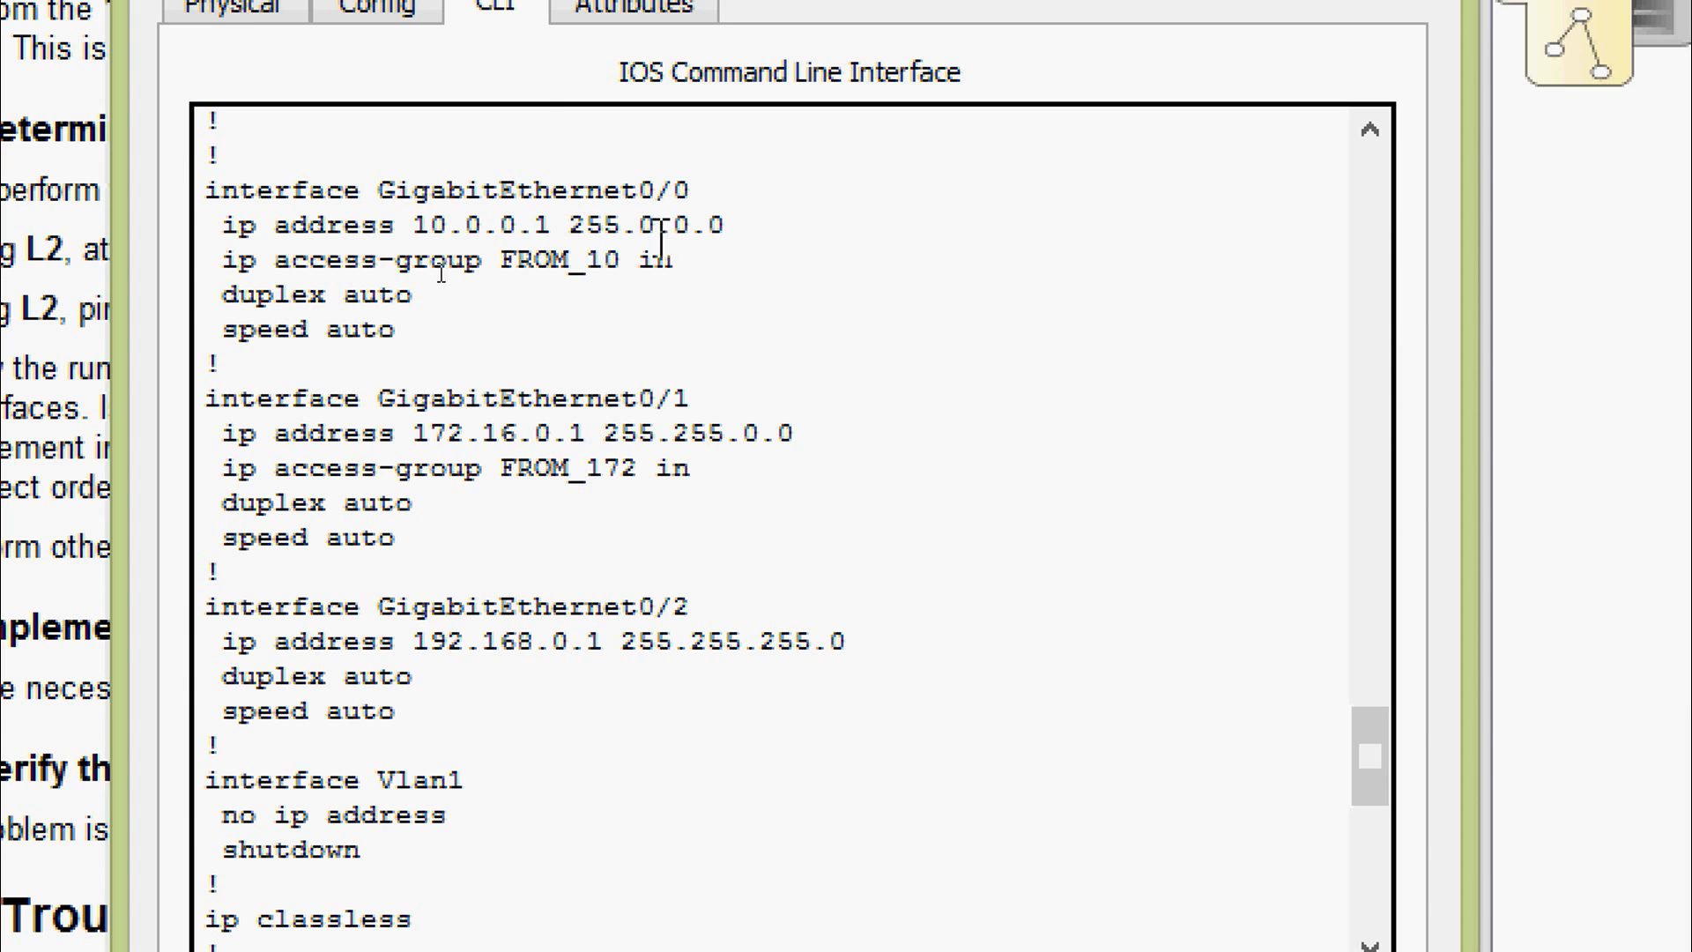
scroll(657, 238, "down", 6)
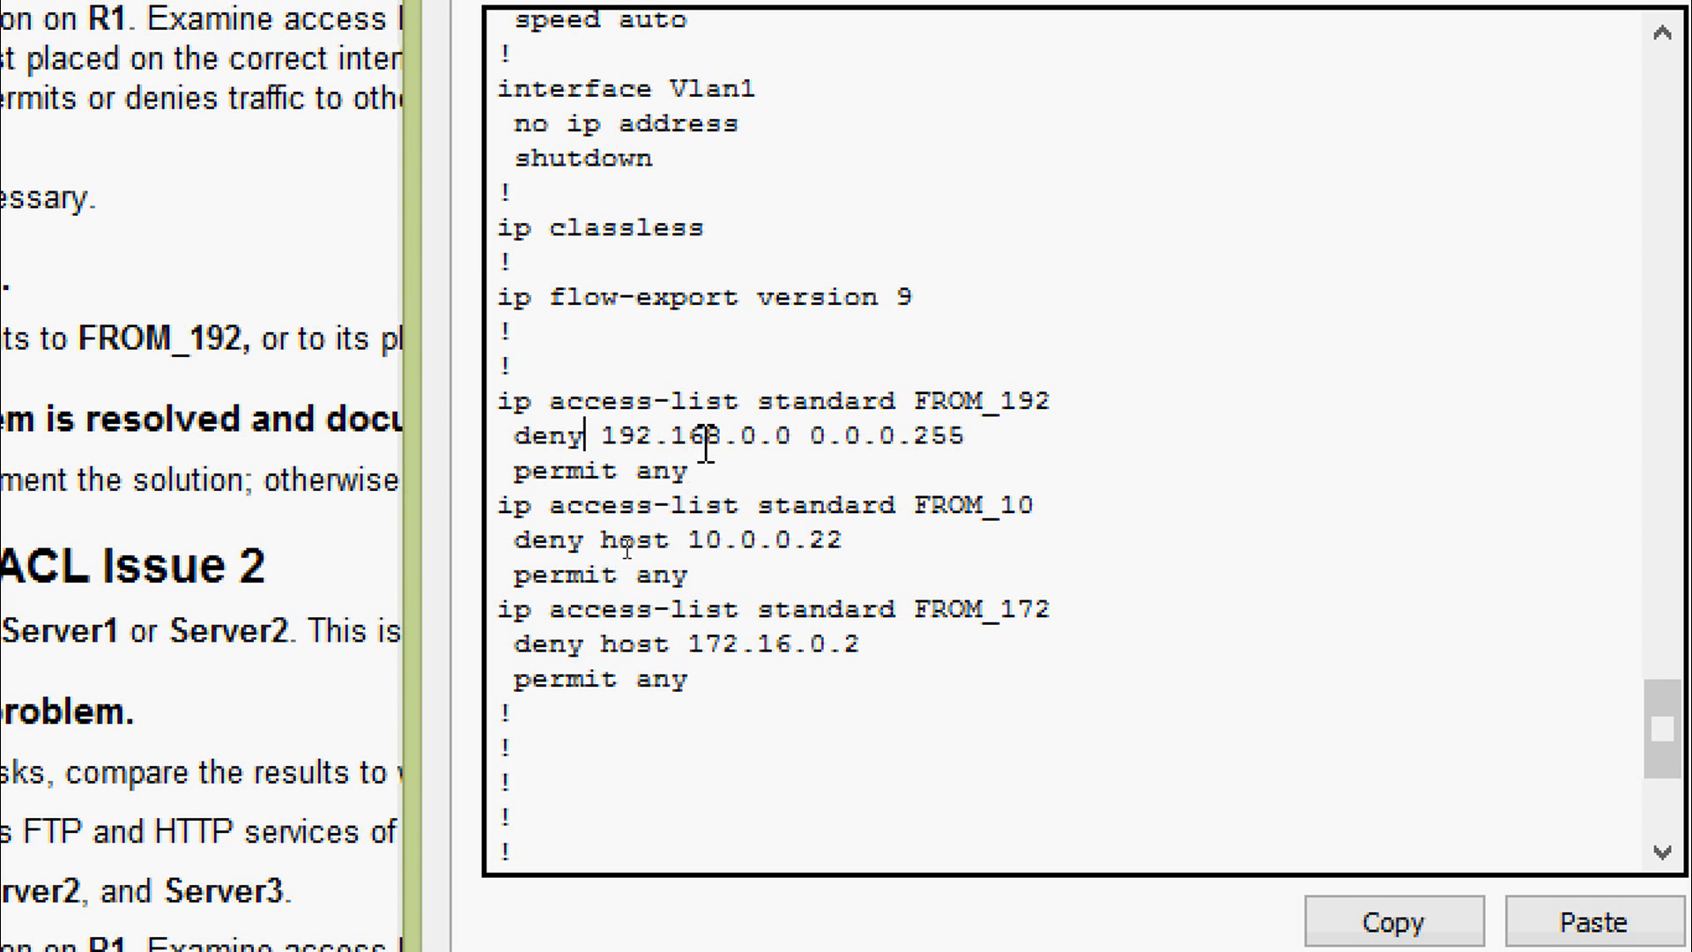
left_click_drag(916, 402, 1064, 405)
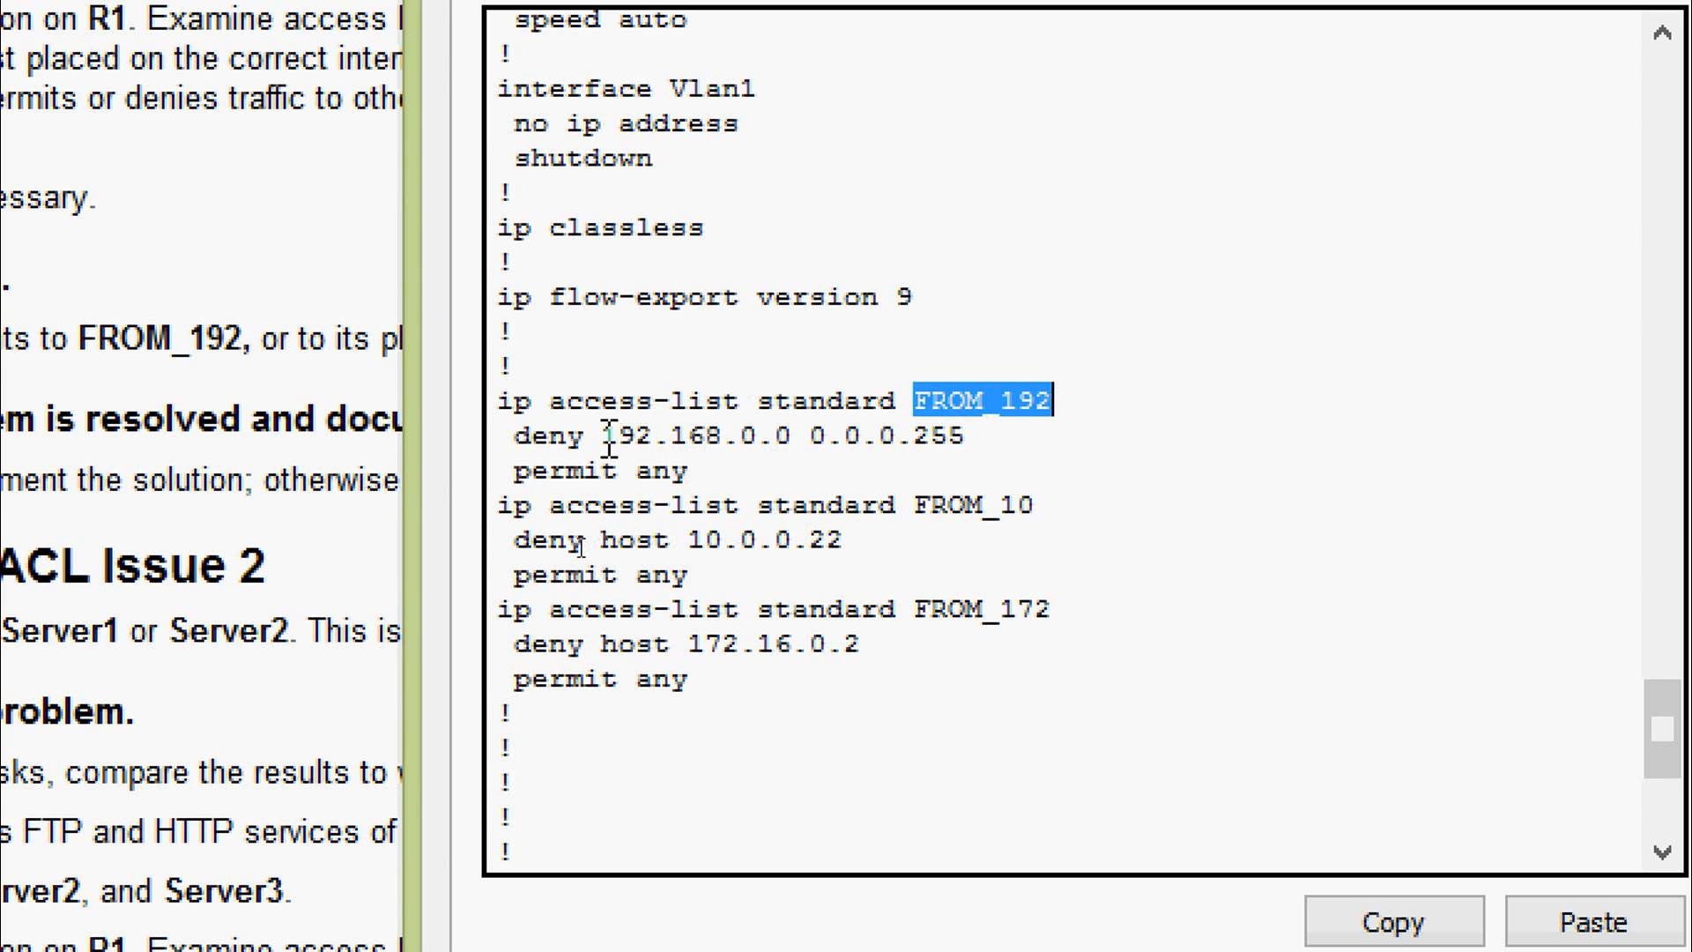
left_click_drag(603, 436, 775, 438)
double_click(529, 435)
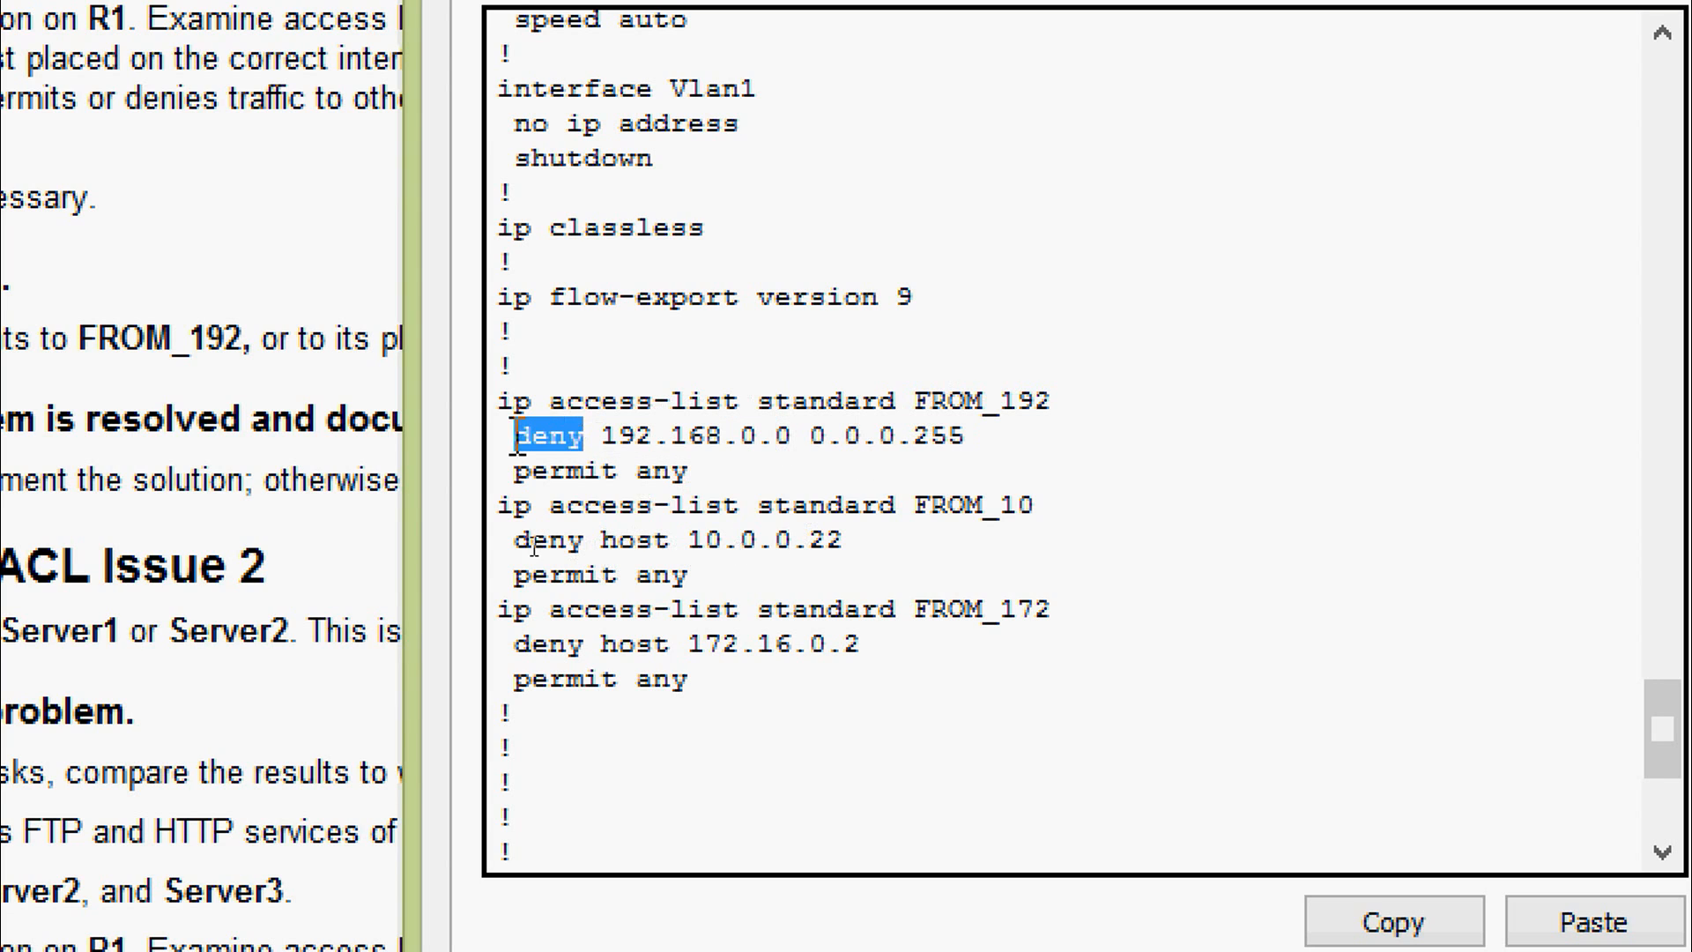
left_click_drag(637, 472, 499, 473)
left_click(711, 534)
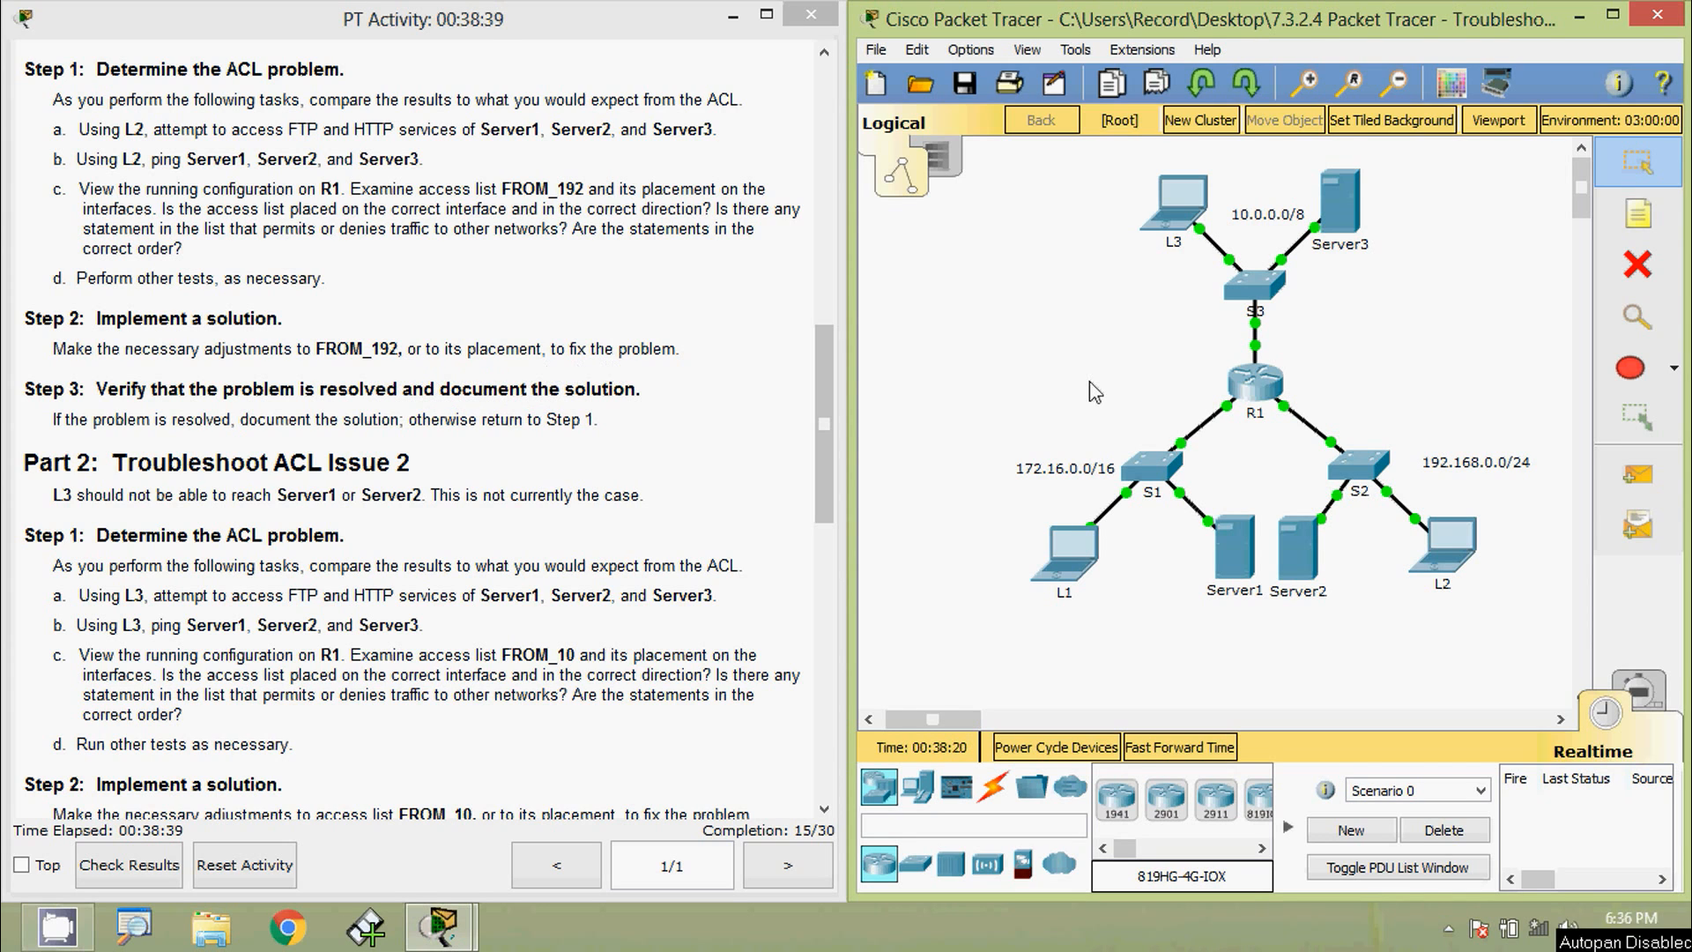
- Open R1's CLI and enter configuration mode for interface GigabitEthernet0/0
left_click(1254, 381)
left_click_drag(701, 181, 760, 75)
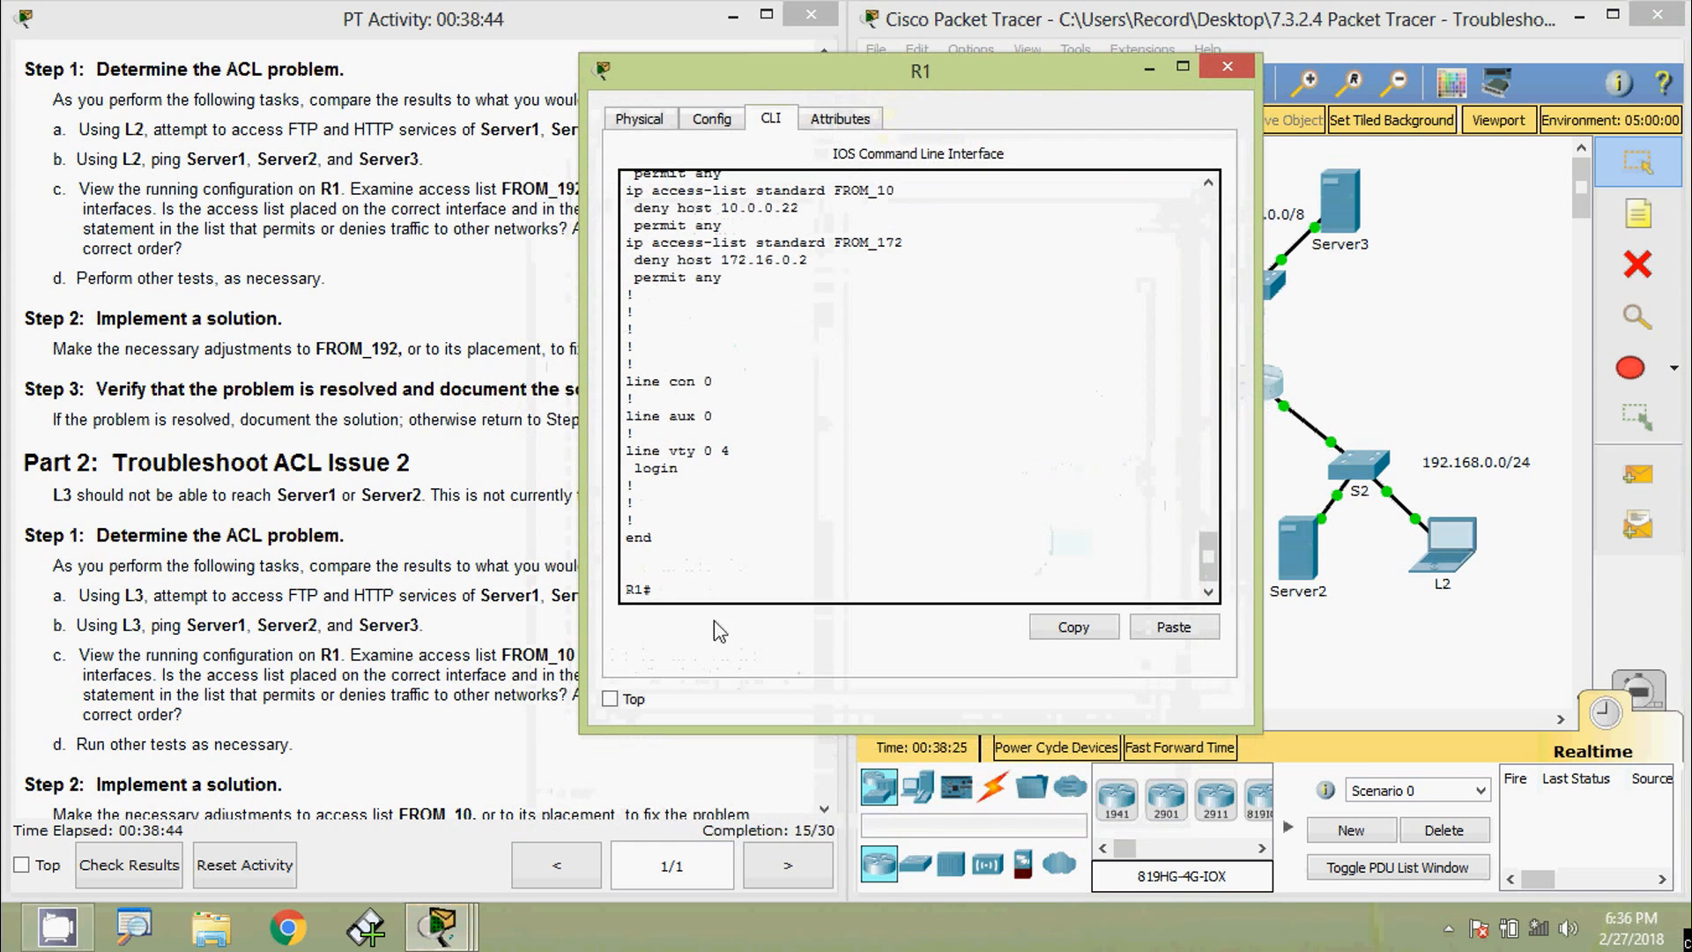
key("Return")
type("conf")
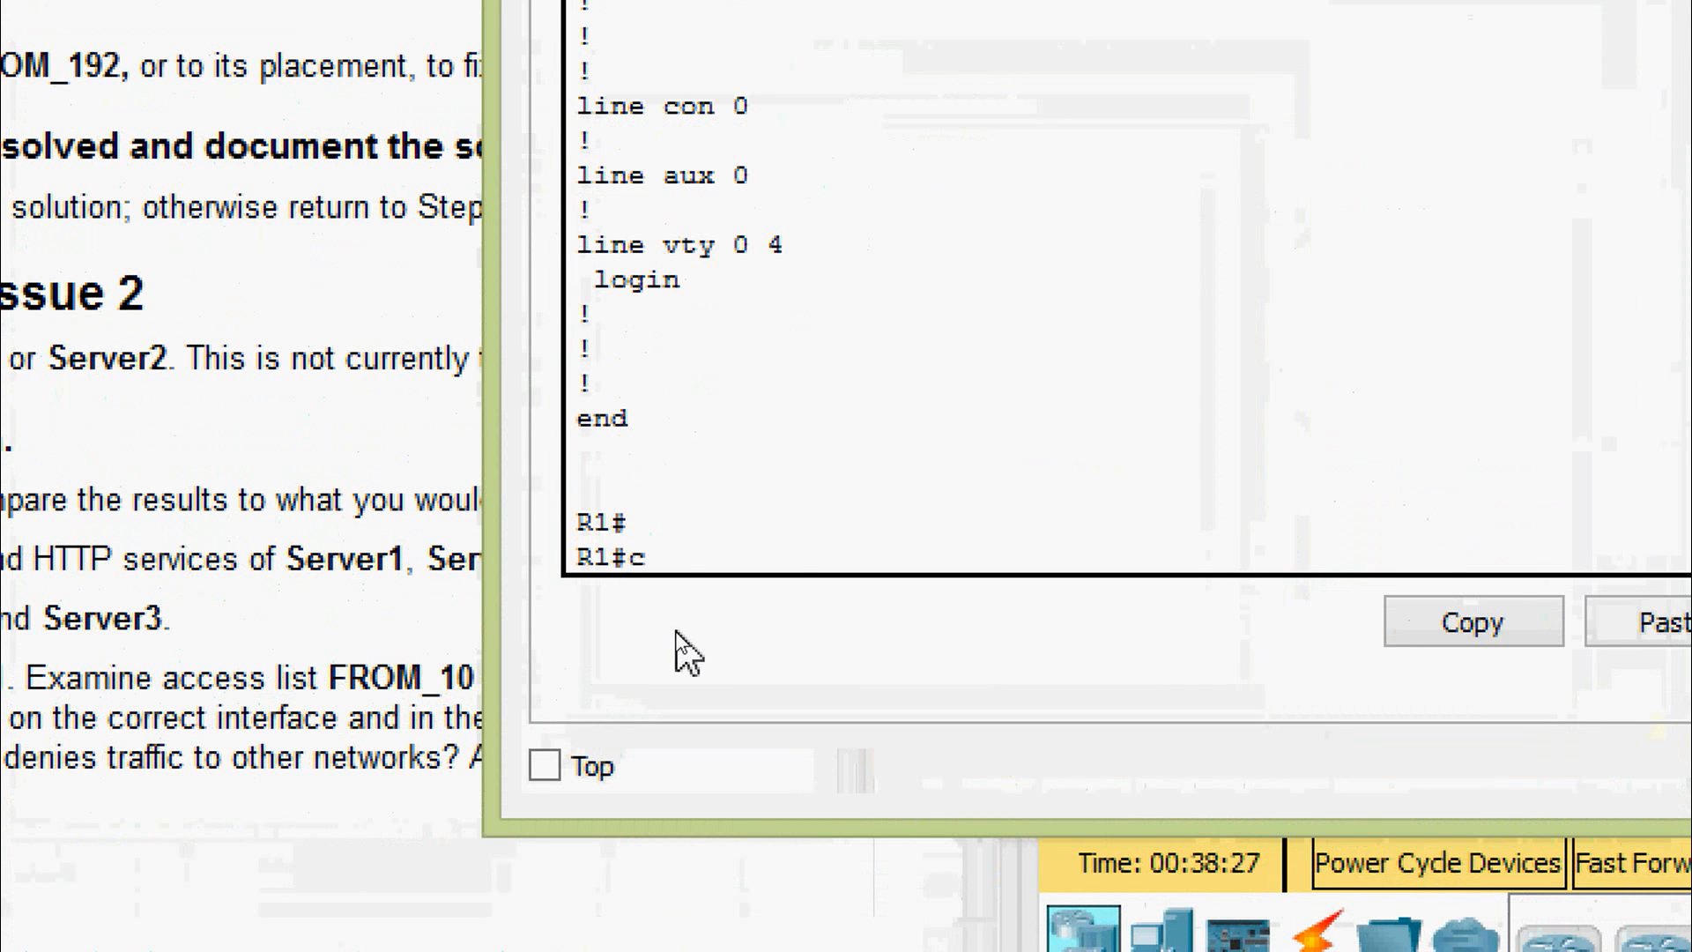
key("Tab")
type("t")
key("Tab")
key("Return")
key("Return")
key("Return")
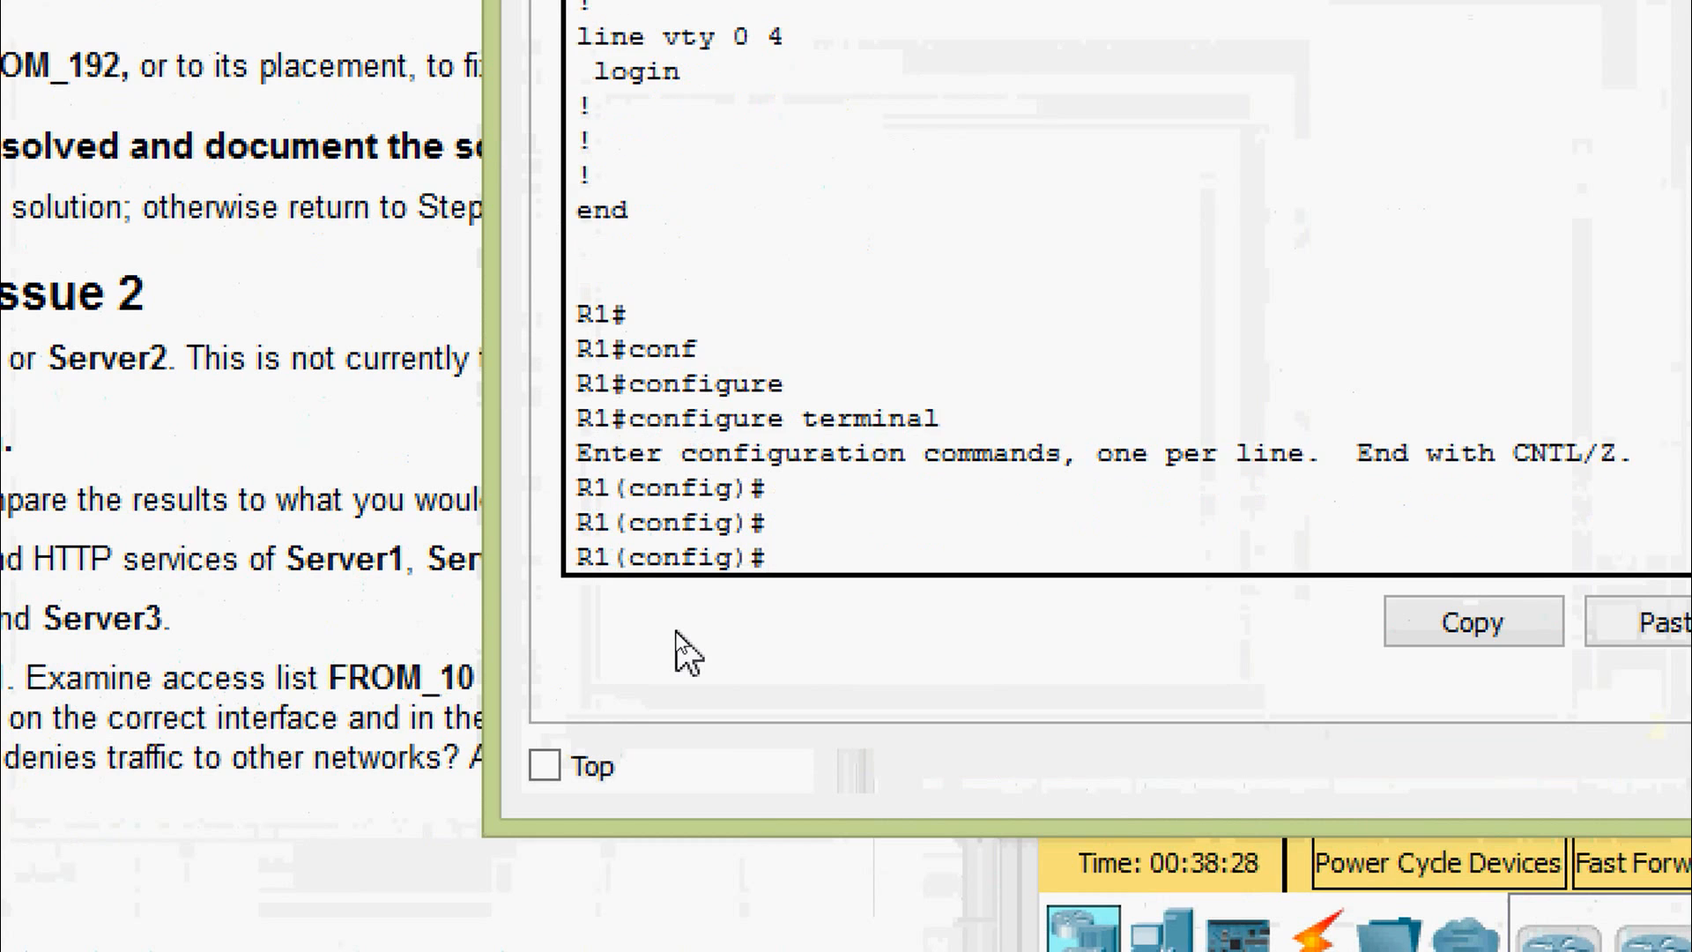
type("inter")
key("Tab")
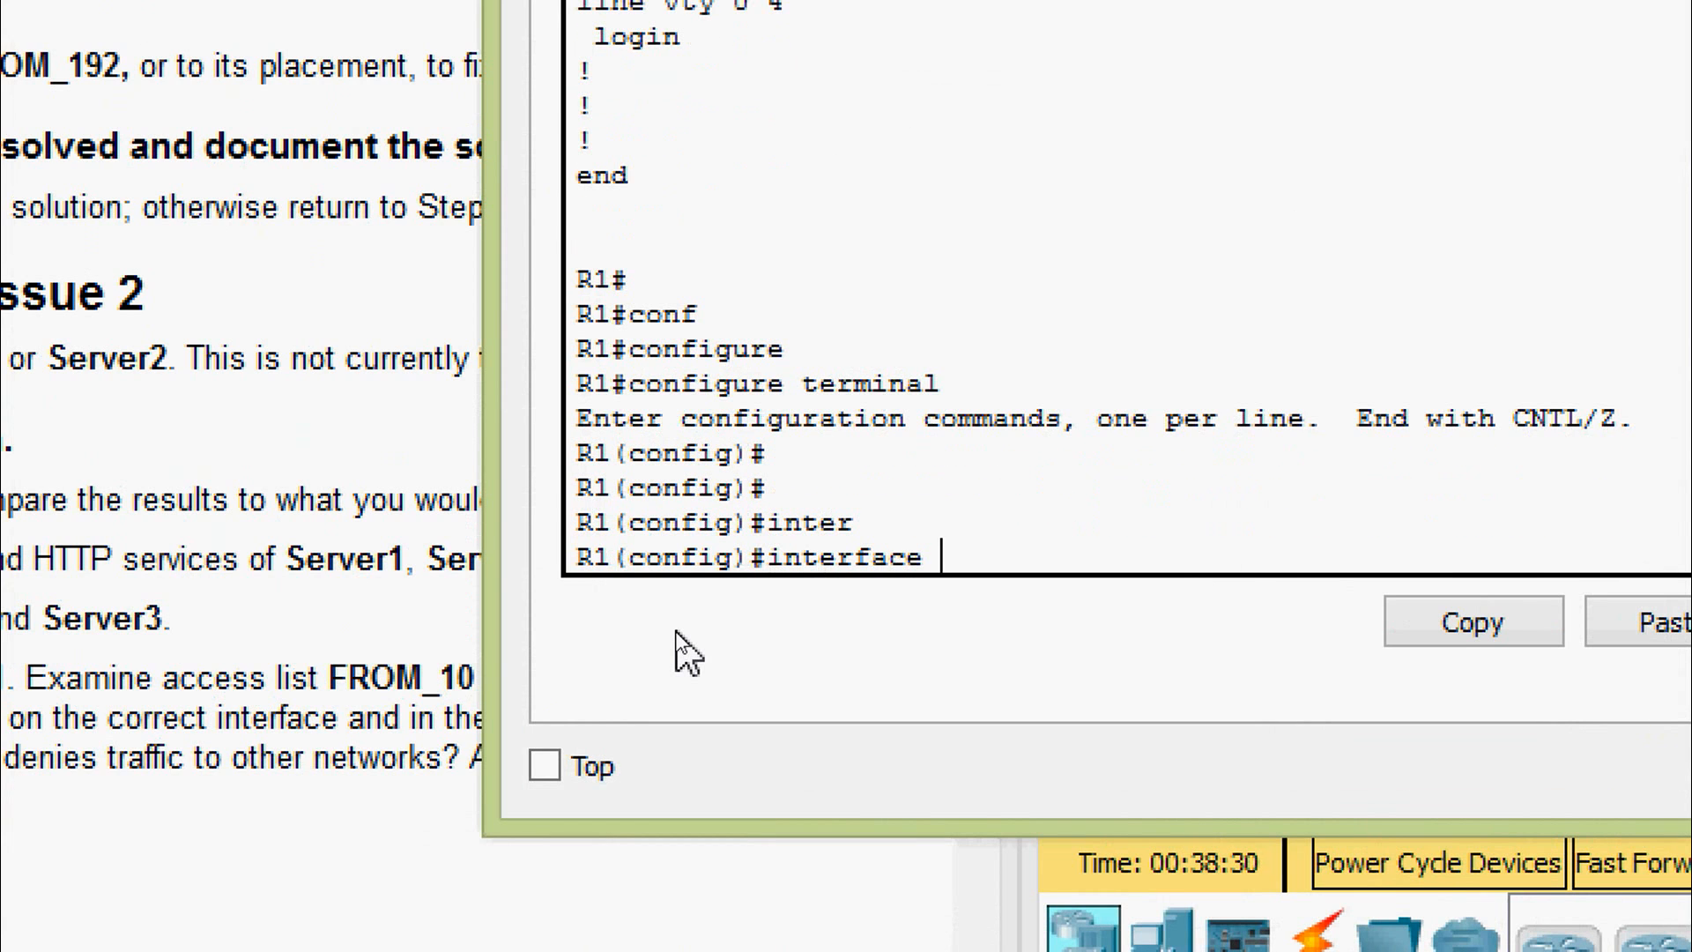
type("gi")
key("Tab")
type("0")
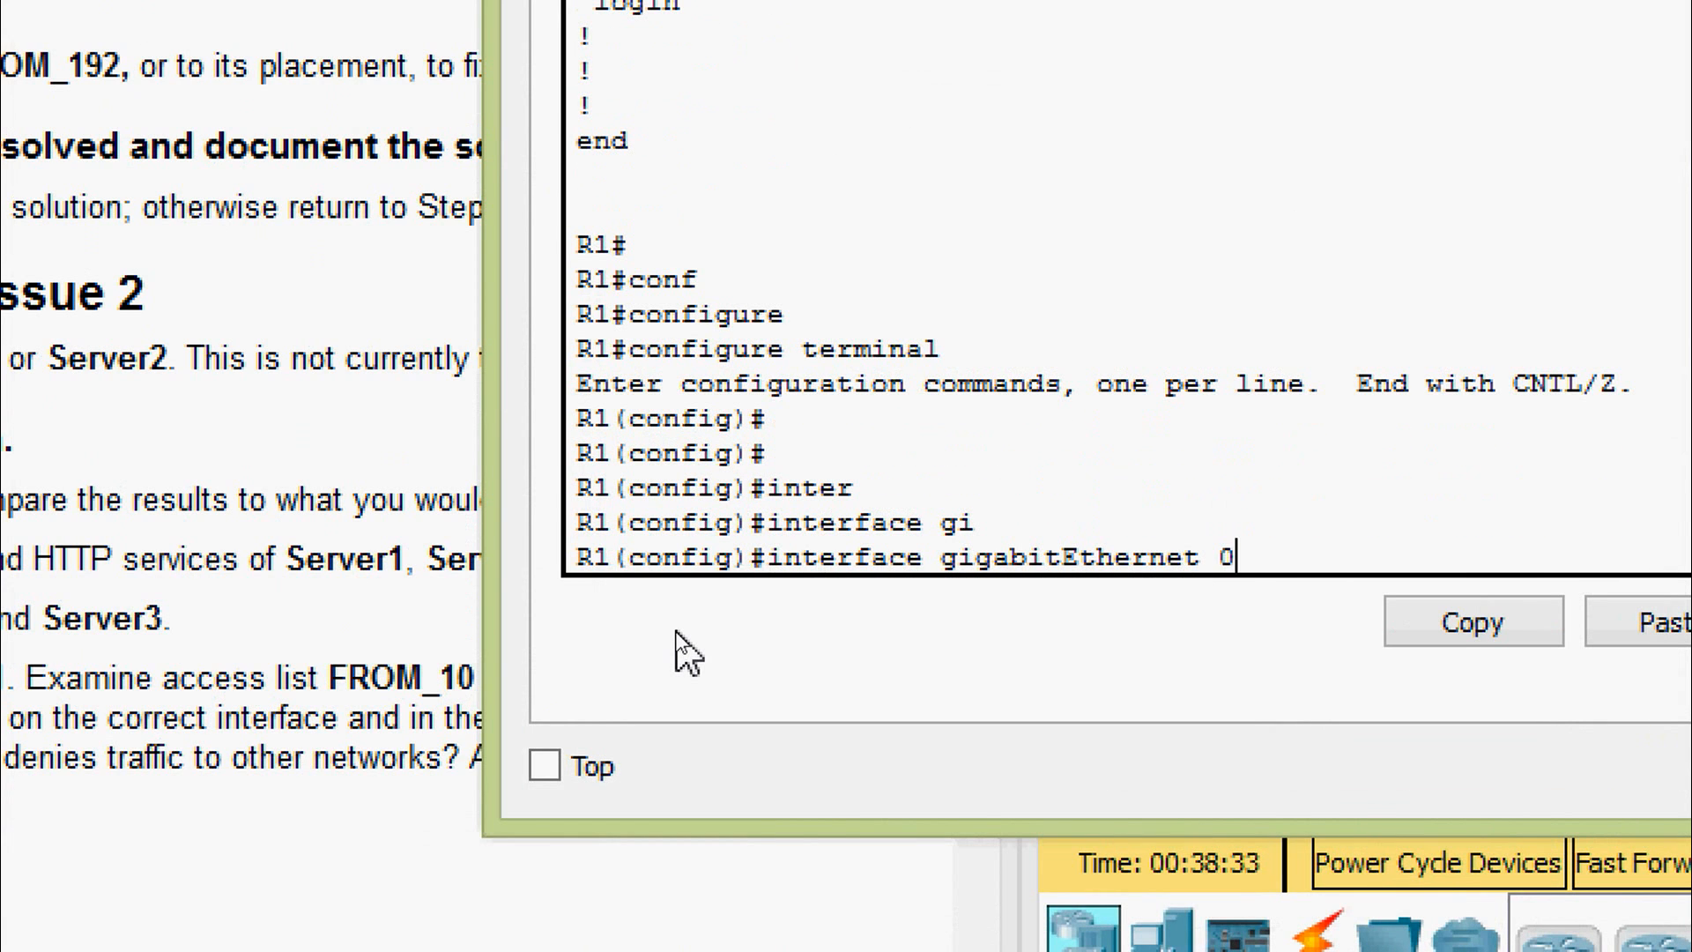
type("/0")
key("Return")
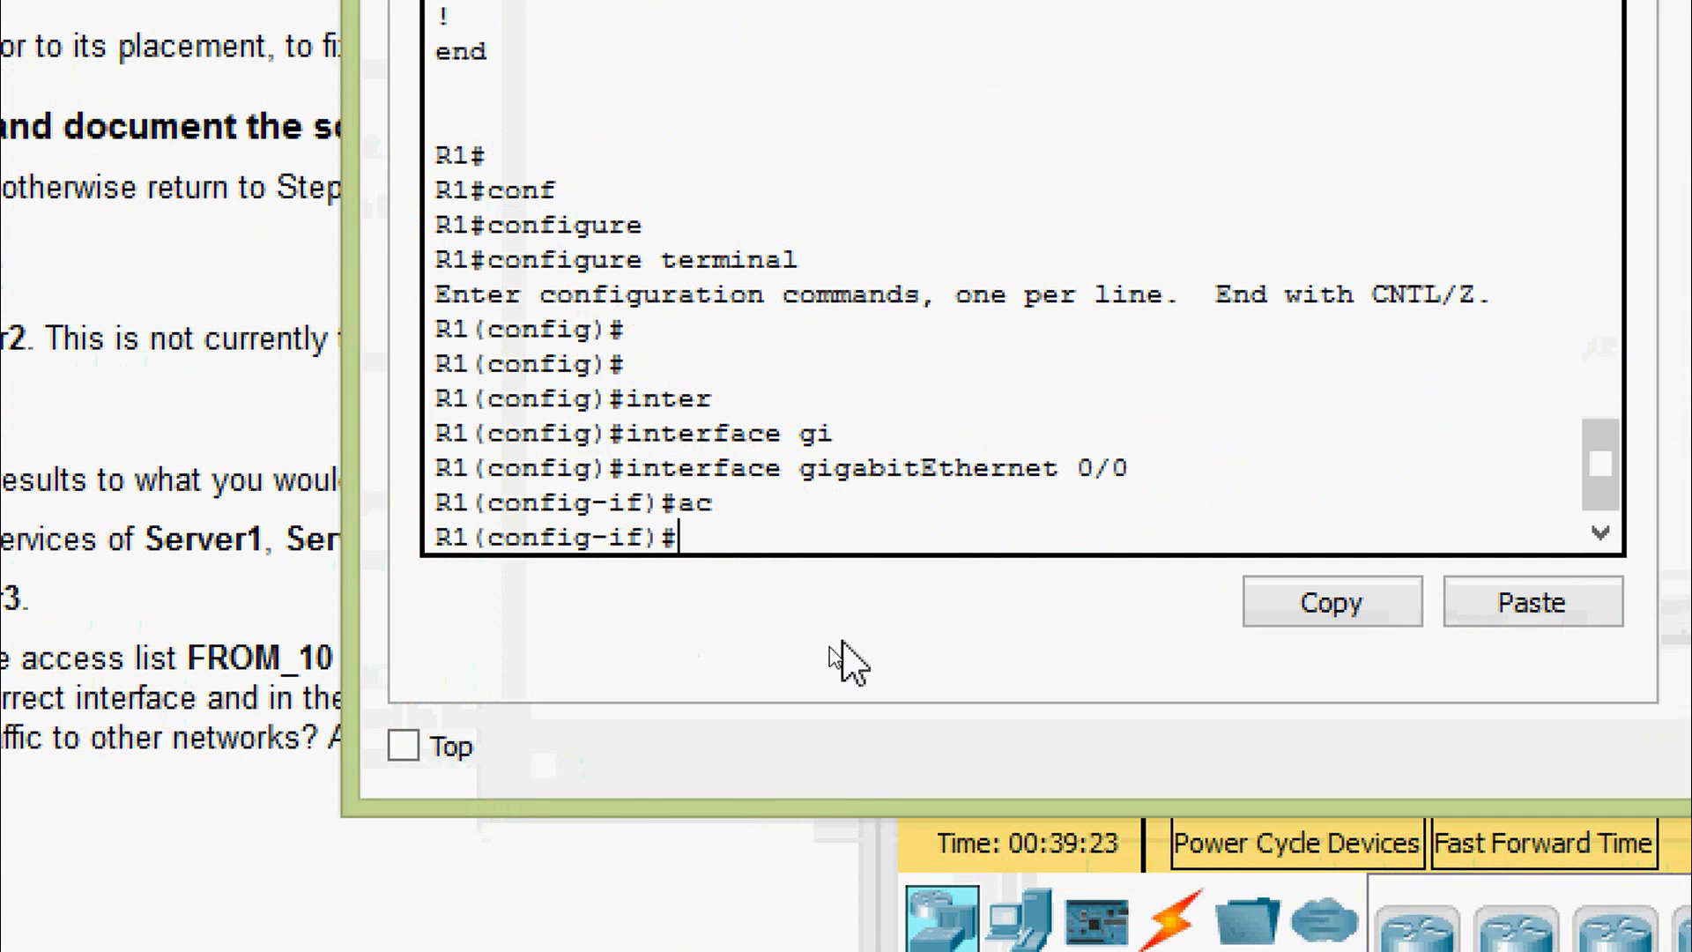
- Apply ip access-group FROM_192 out on the interface and return to privileged mode
type("ip access-g")
key("Tab")
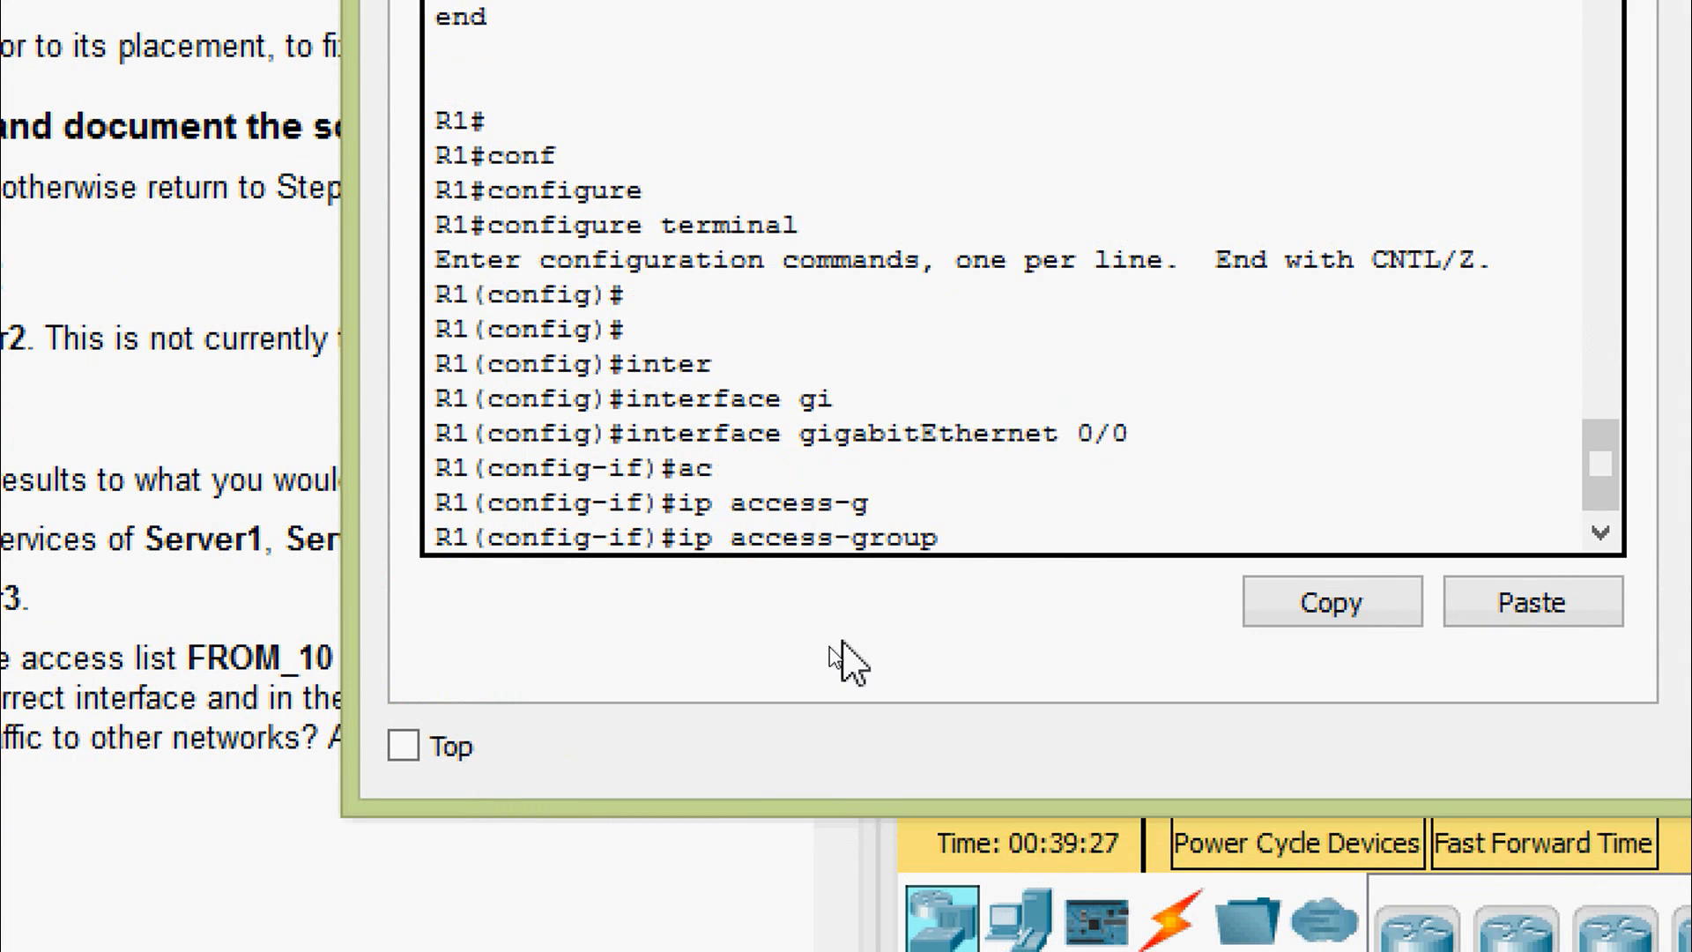
type("?")
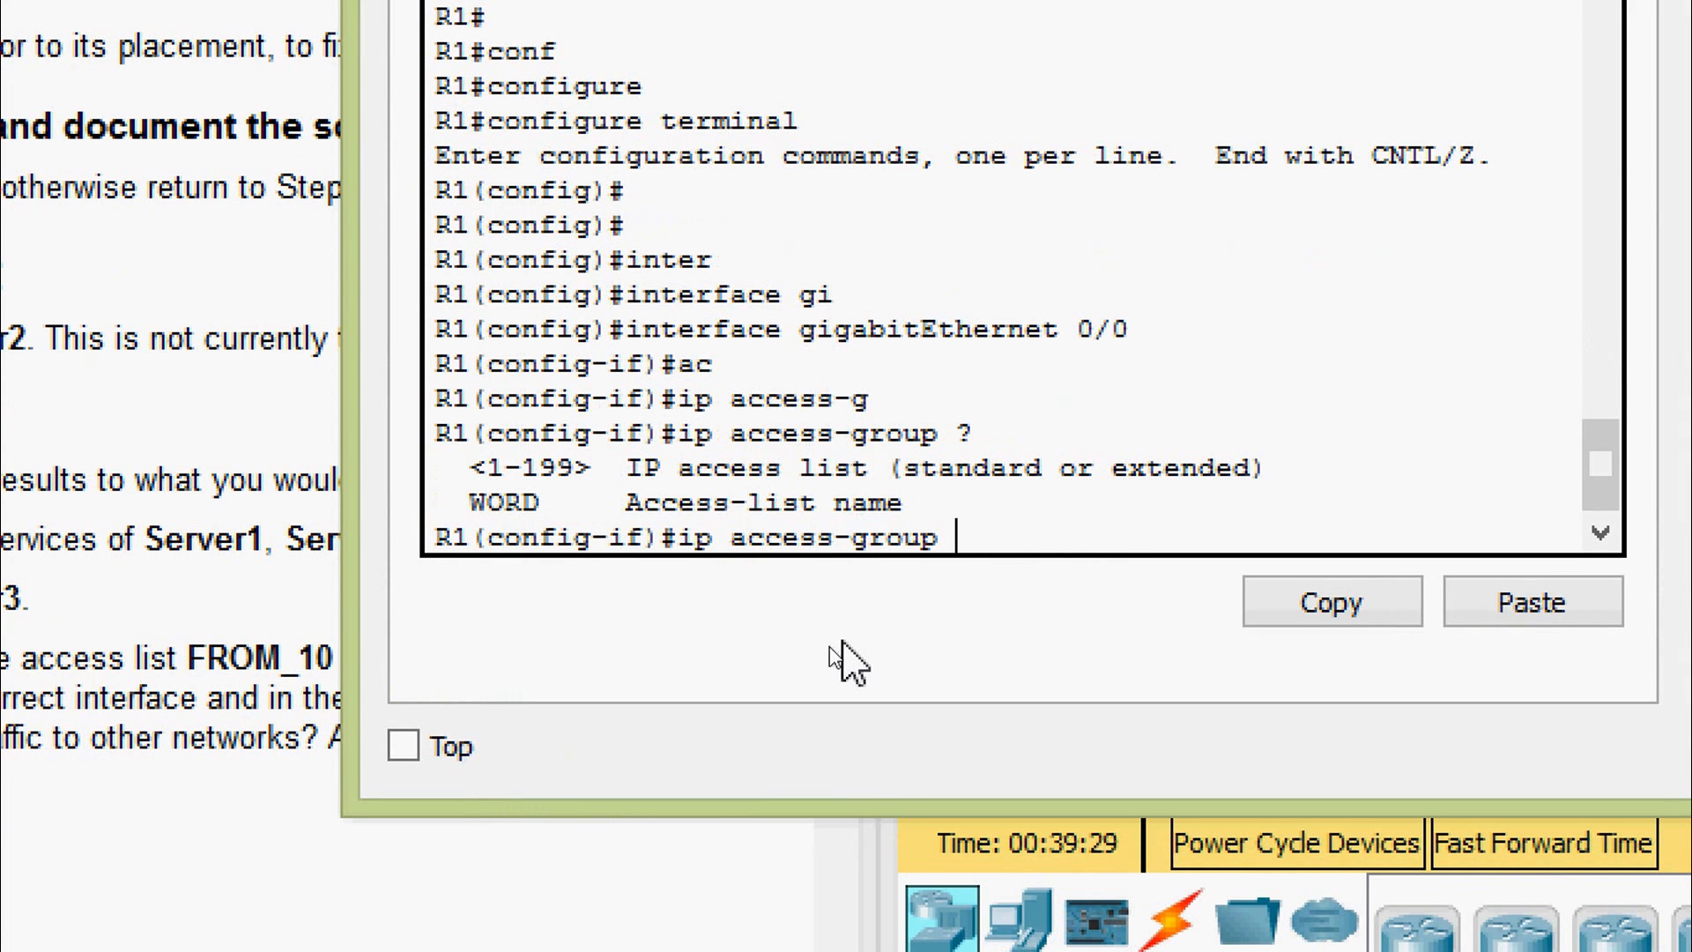
type("FROM_")
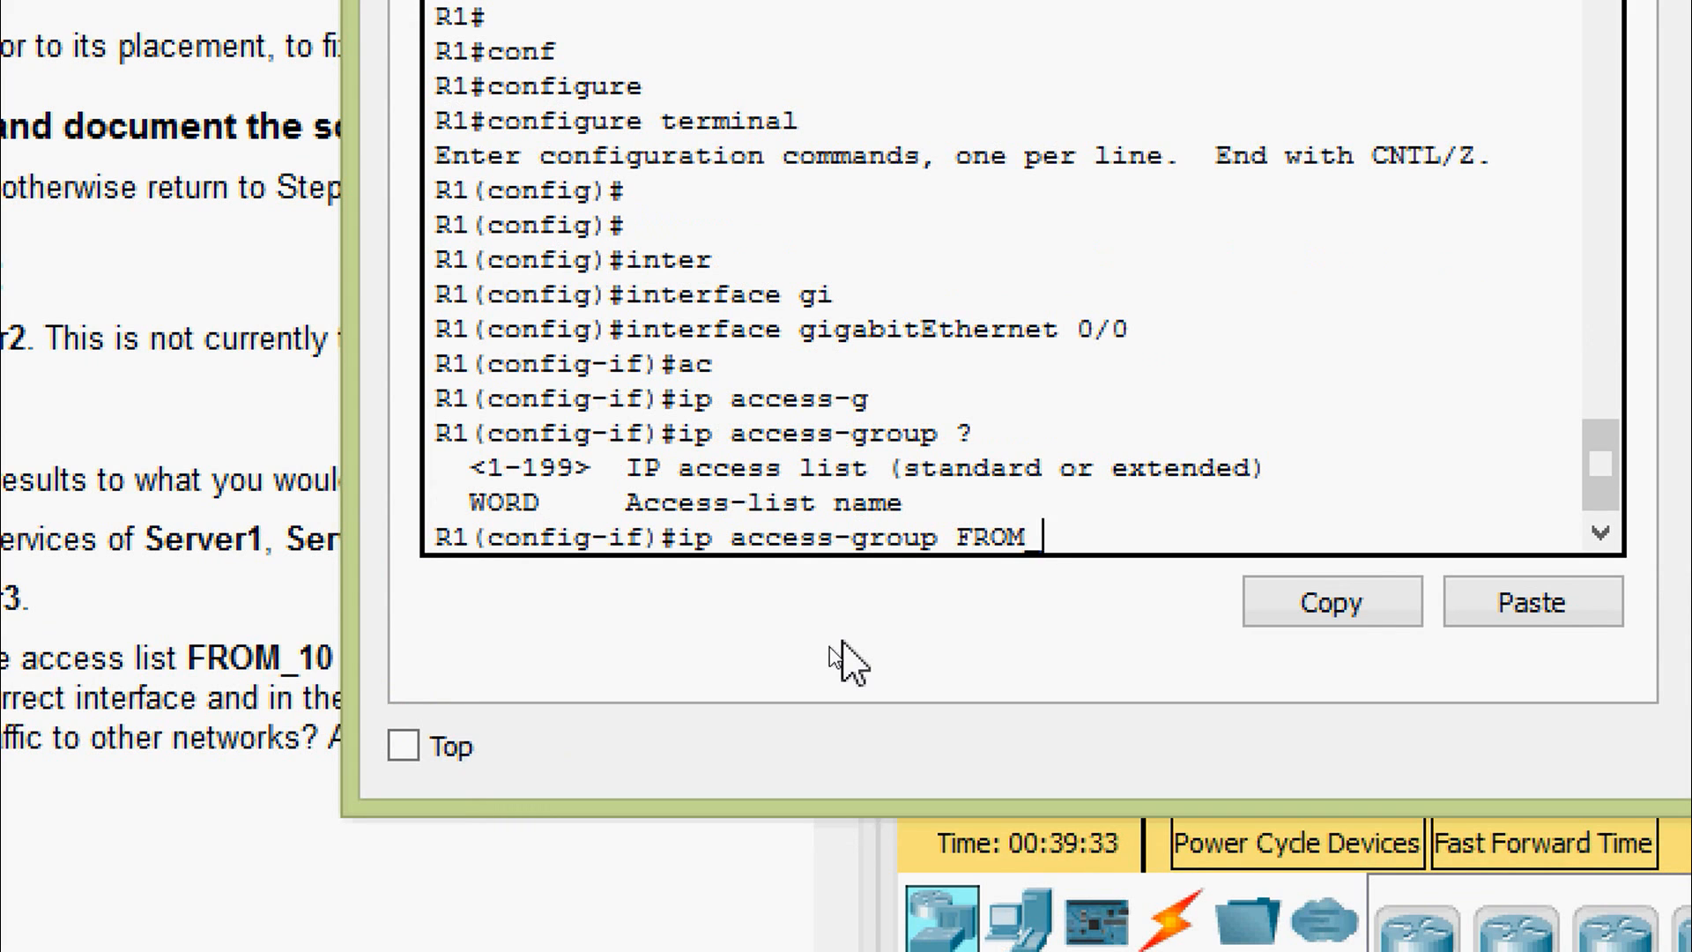
type("192 ")
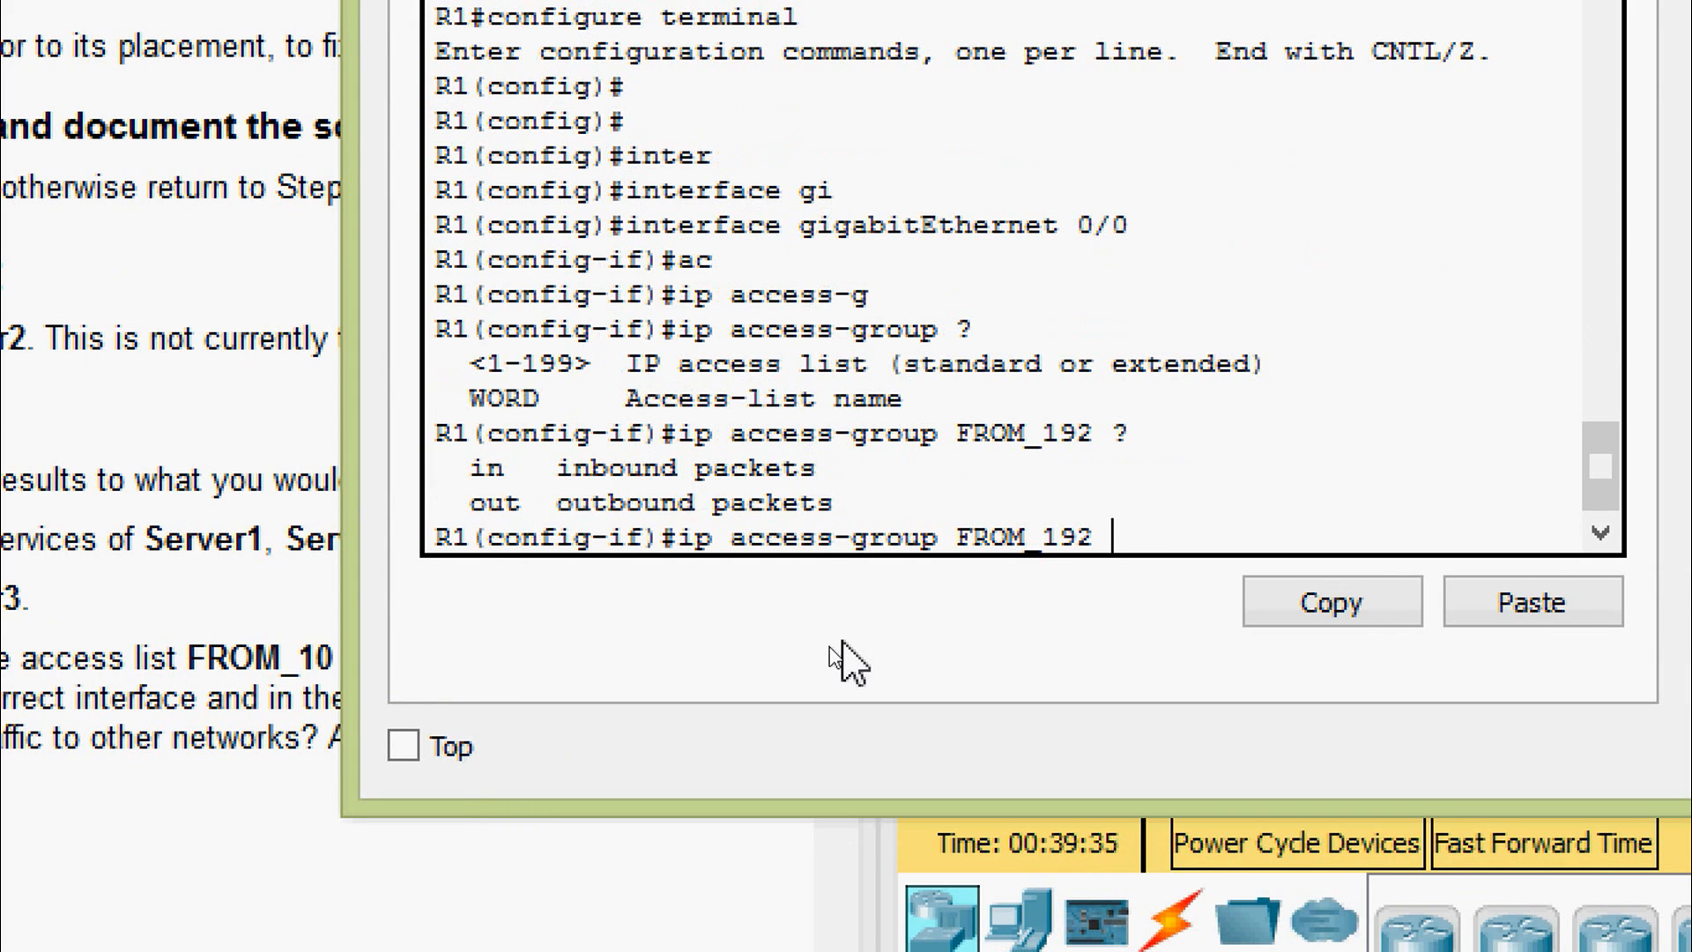
type("?out")
key("Tab")
key("Return")
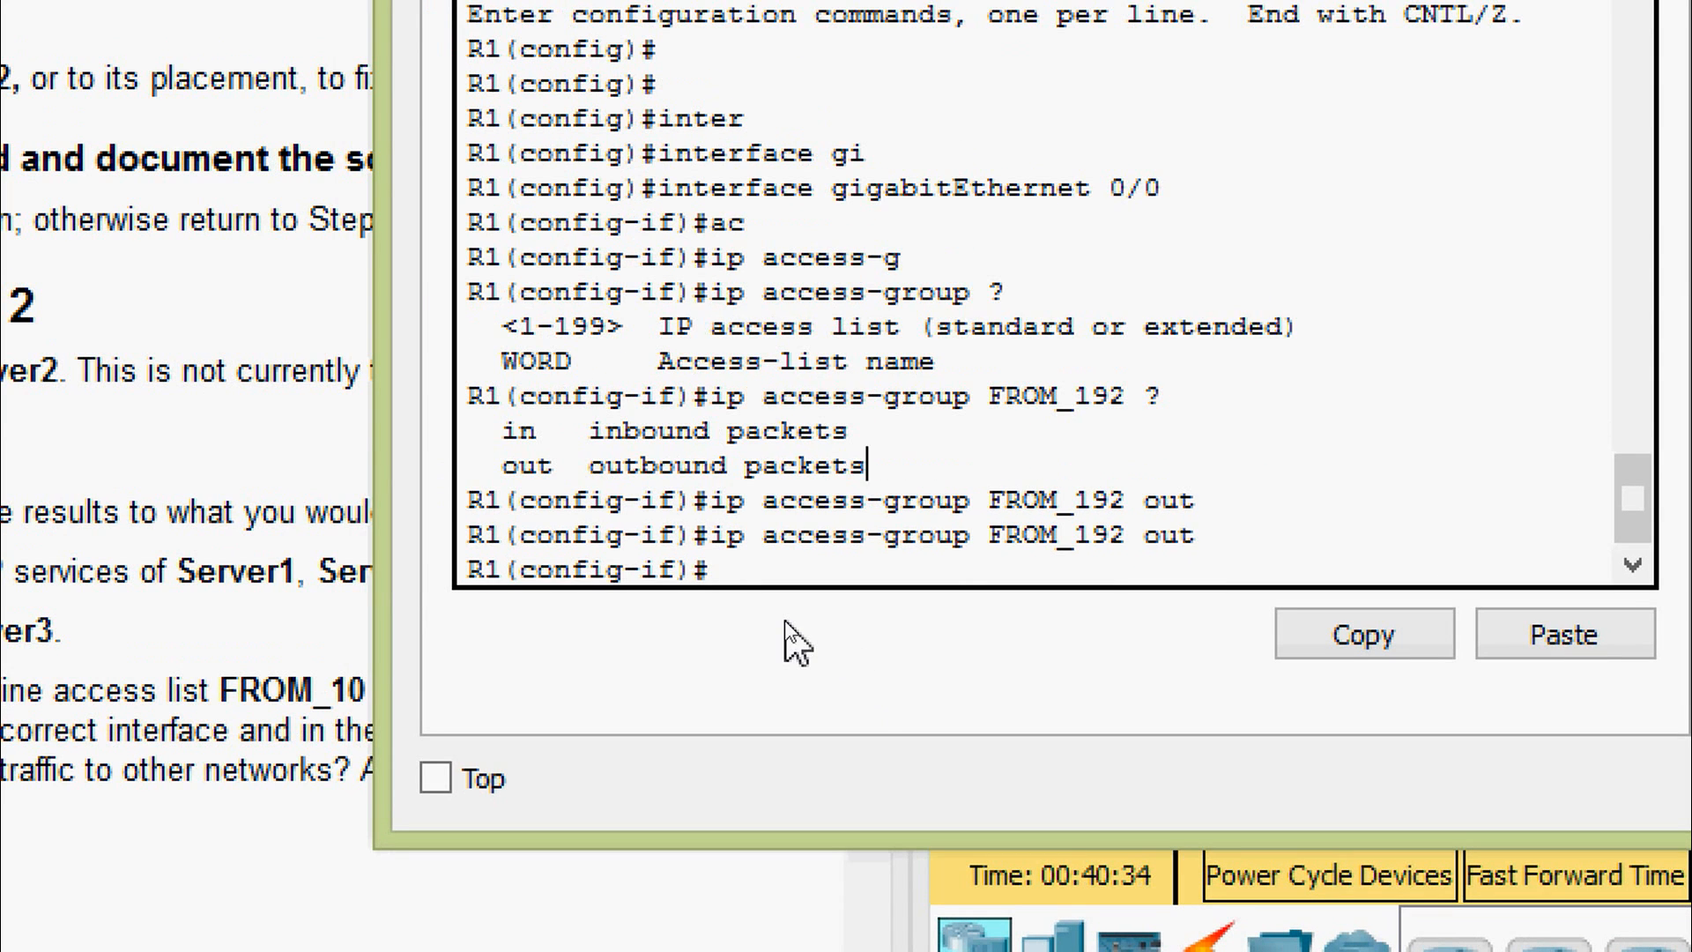
key("ctrl+z")
key("Return")
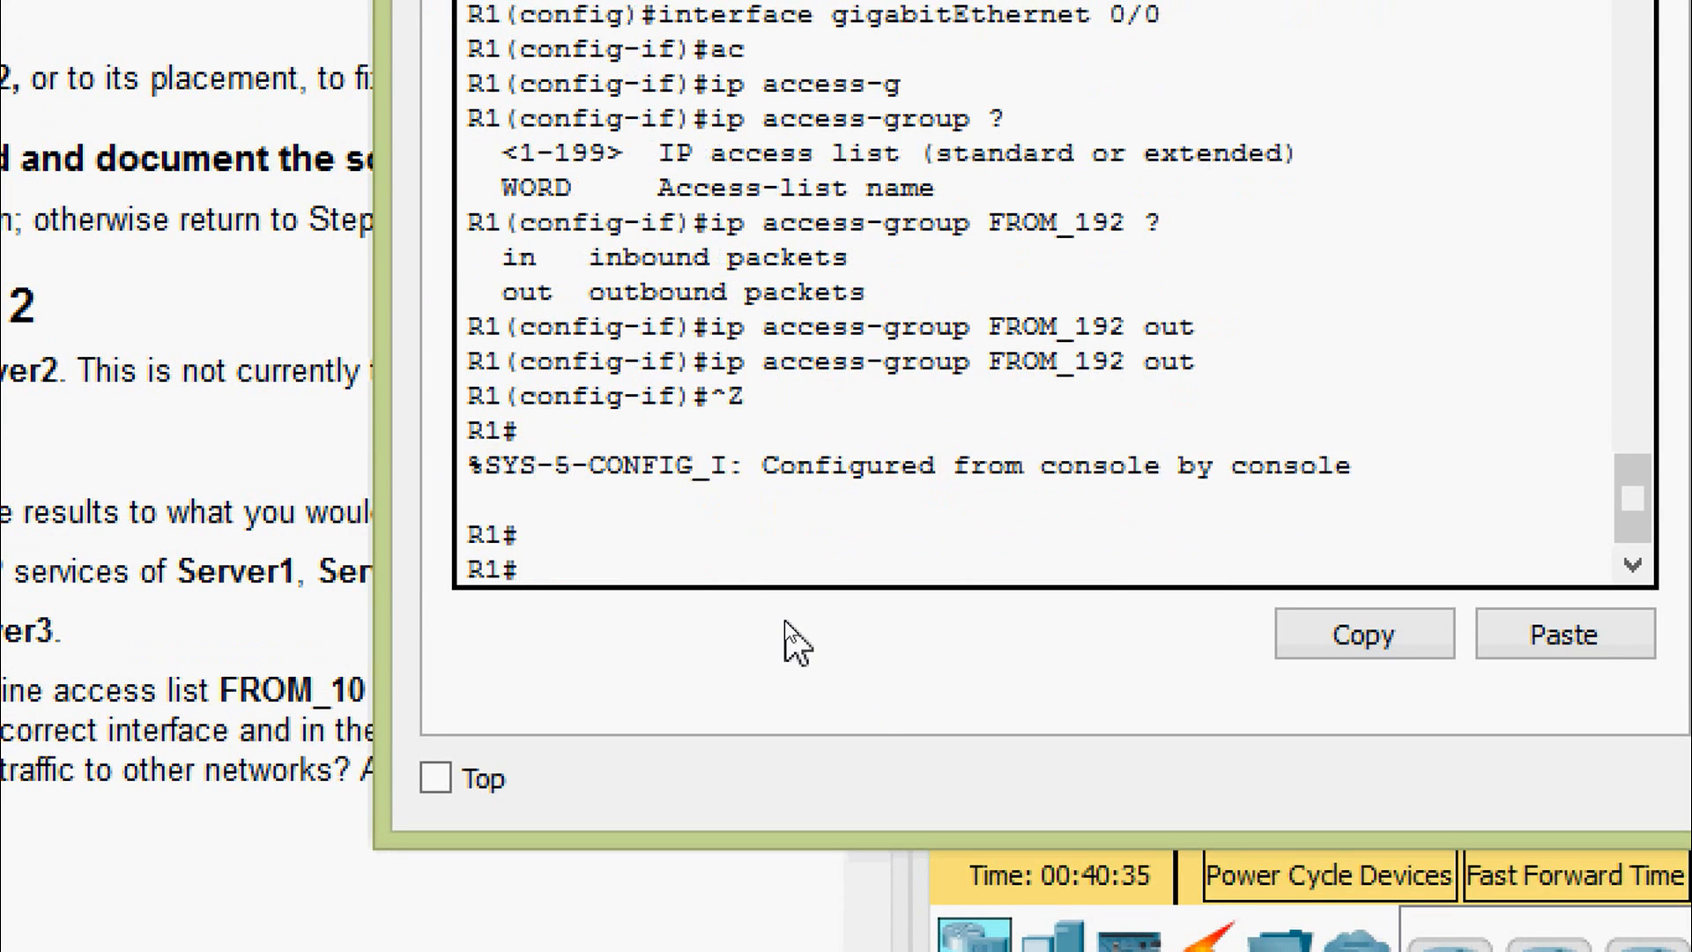
type("sh")
key("Tab")
type("ru")
key("Tab")
- Display R1's running config and highlight the ip access-group FROM_192 out line under GigabitEthernet0/0
key("Return")
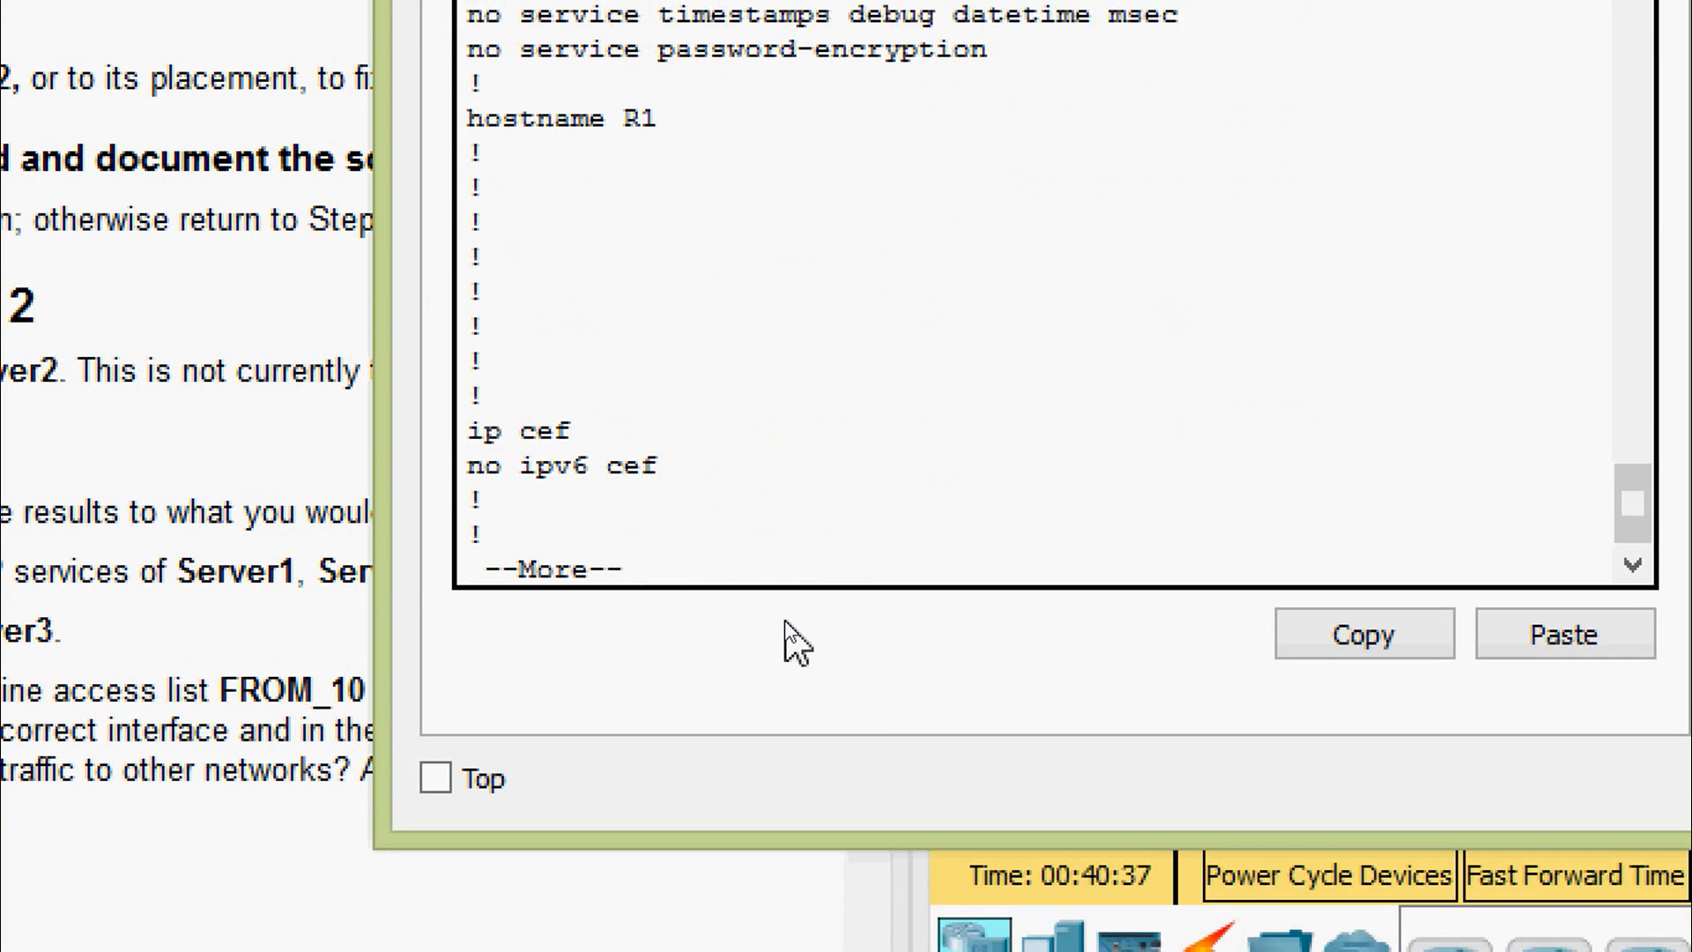
key("space")
scroll(861, 317, "up", 3)
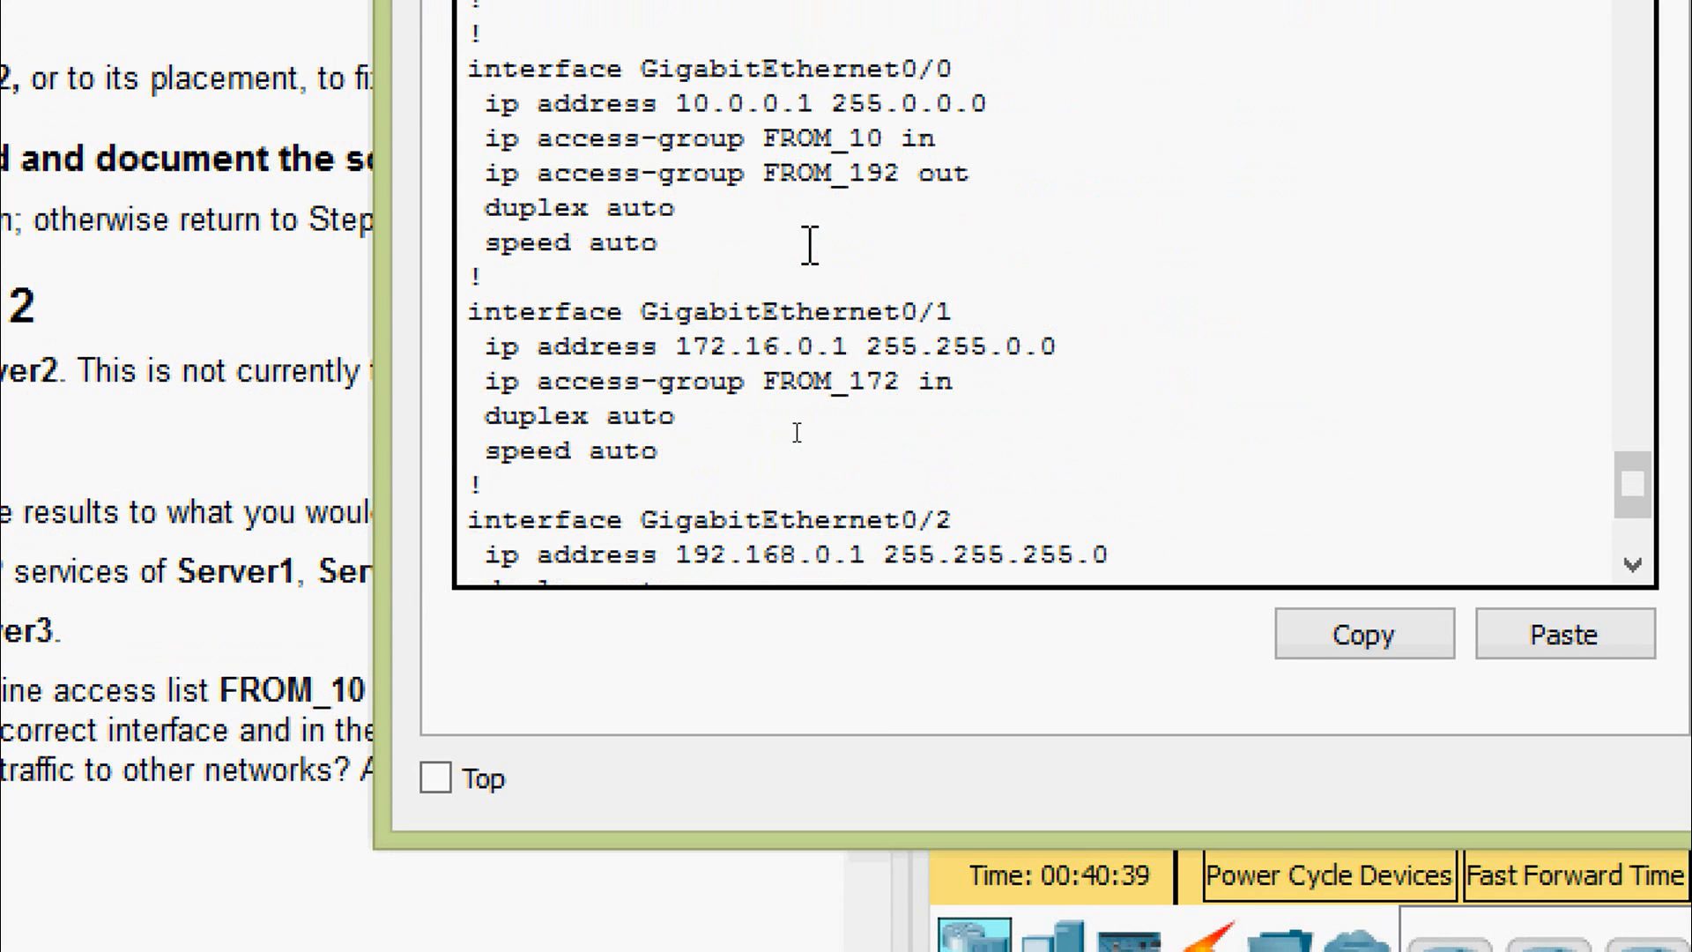
left_click_drag(470, 175, 1008, 187)
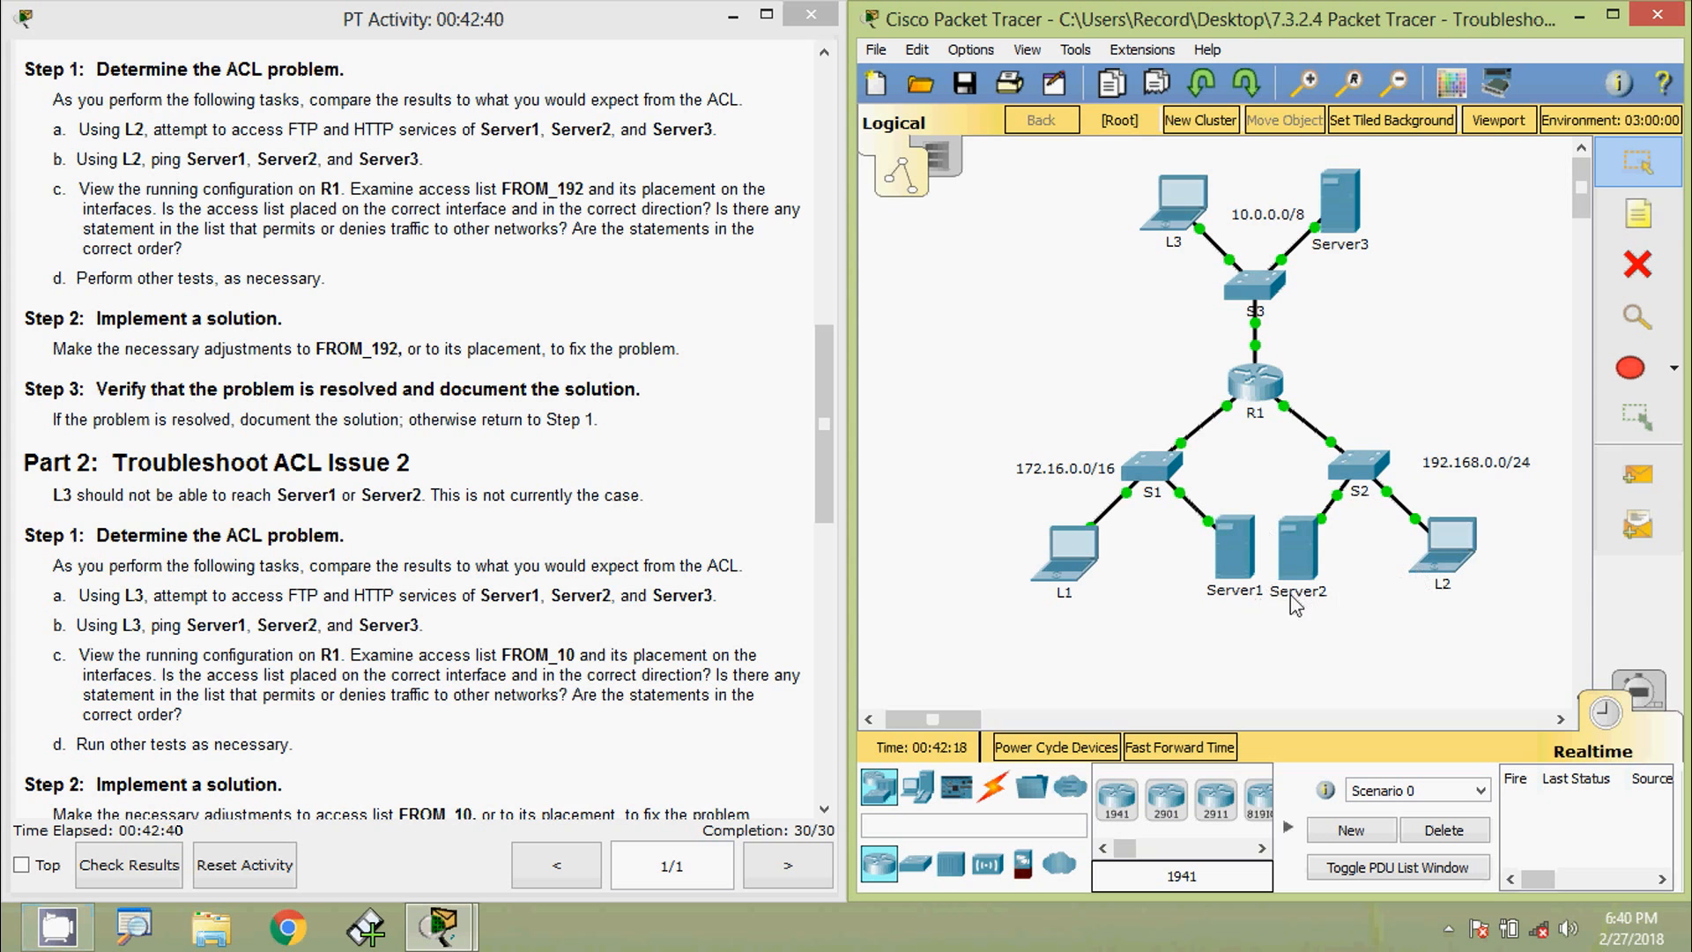
- From L2's Command Prompt, ping Server1 at 172.16.255.254, copied from the addressing table
left_click_drag(823, 450, 824, 208)
left_click(1452, 539)
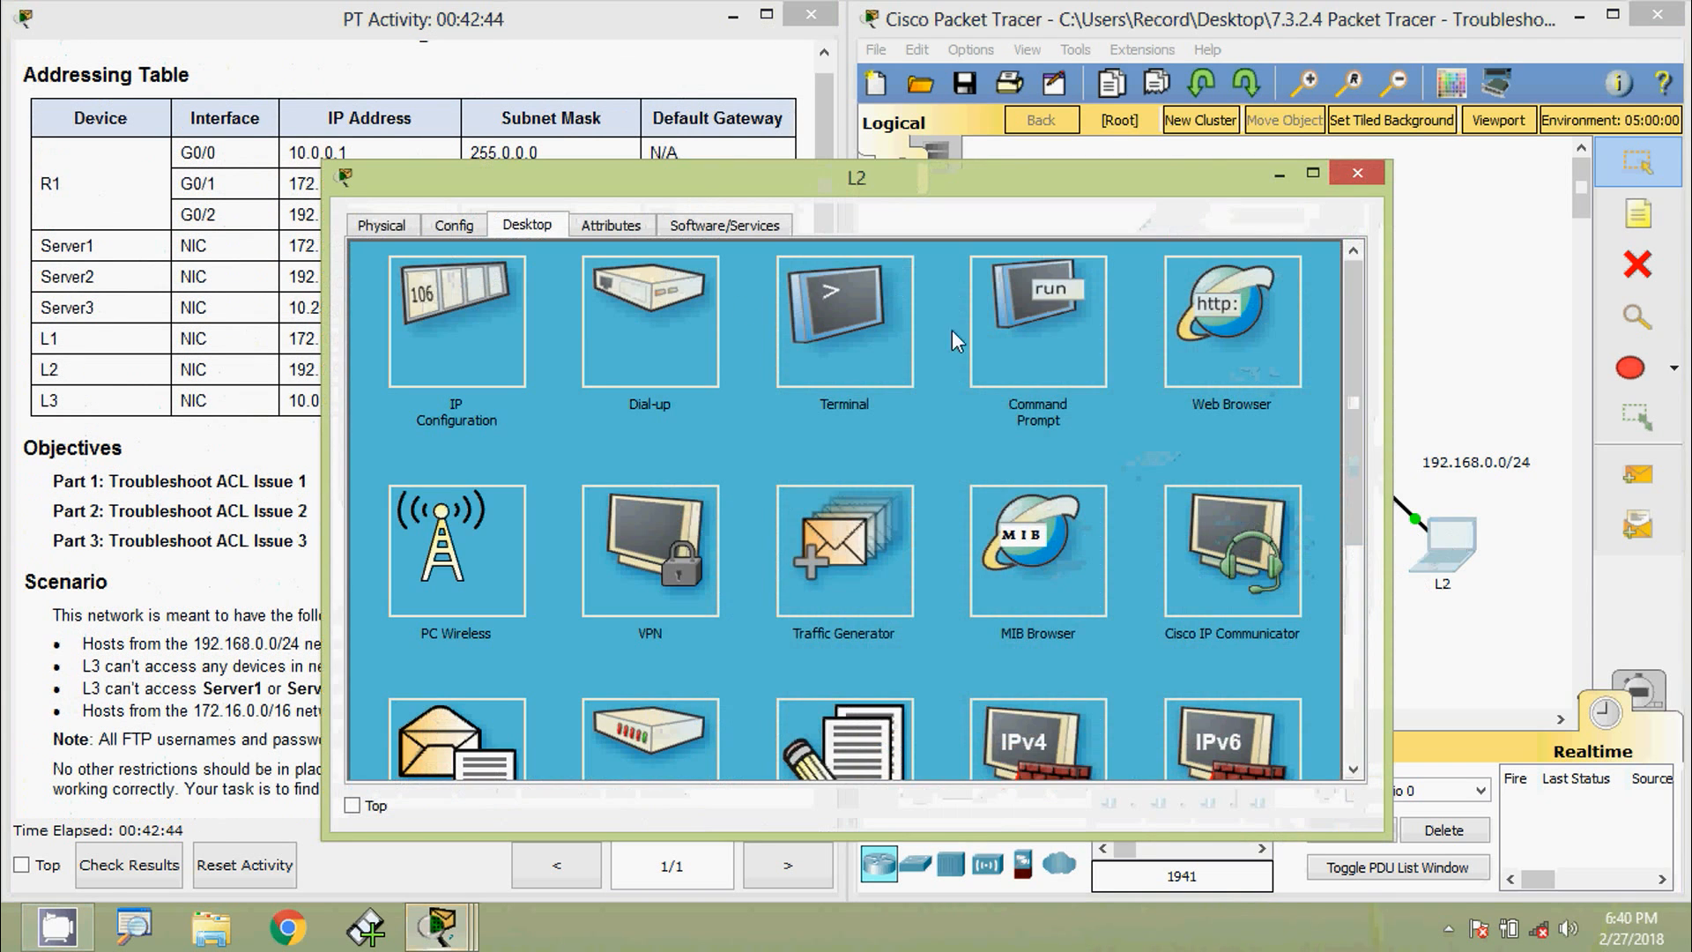
left_click_drag(324, 387, 794, 387)
left_click_drag(901, 186, 1046, 124)
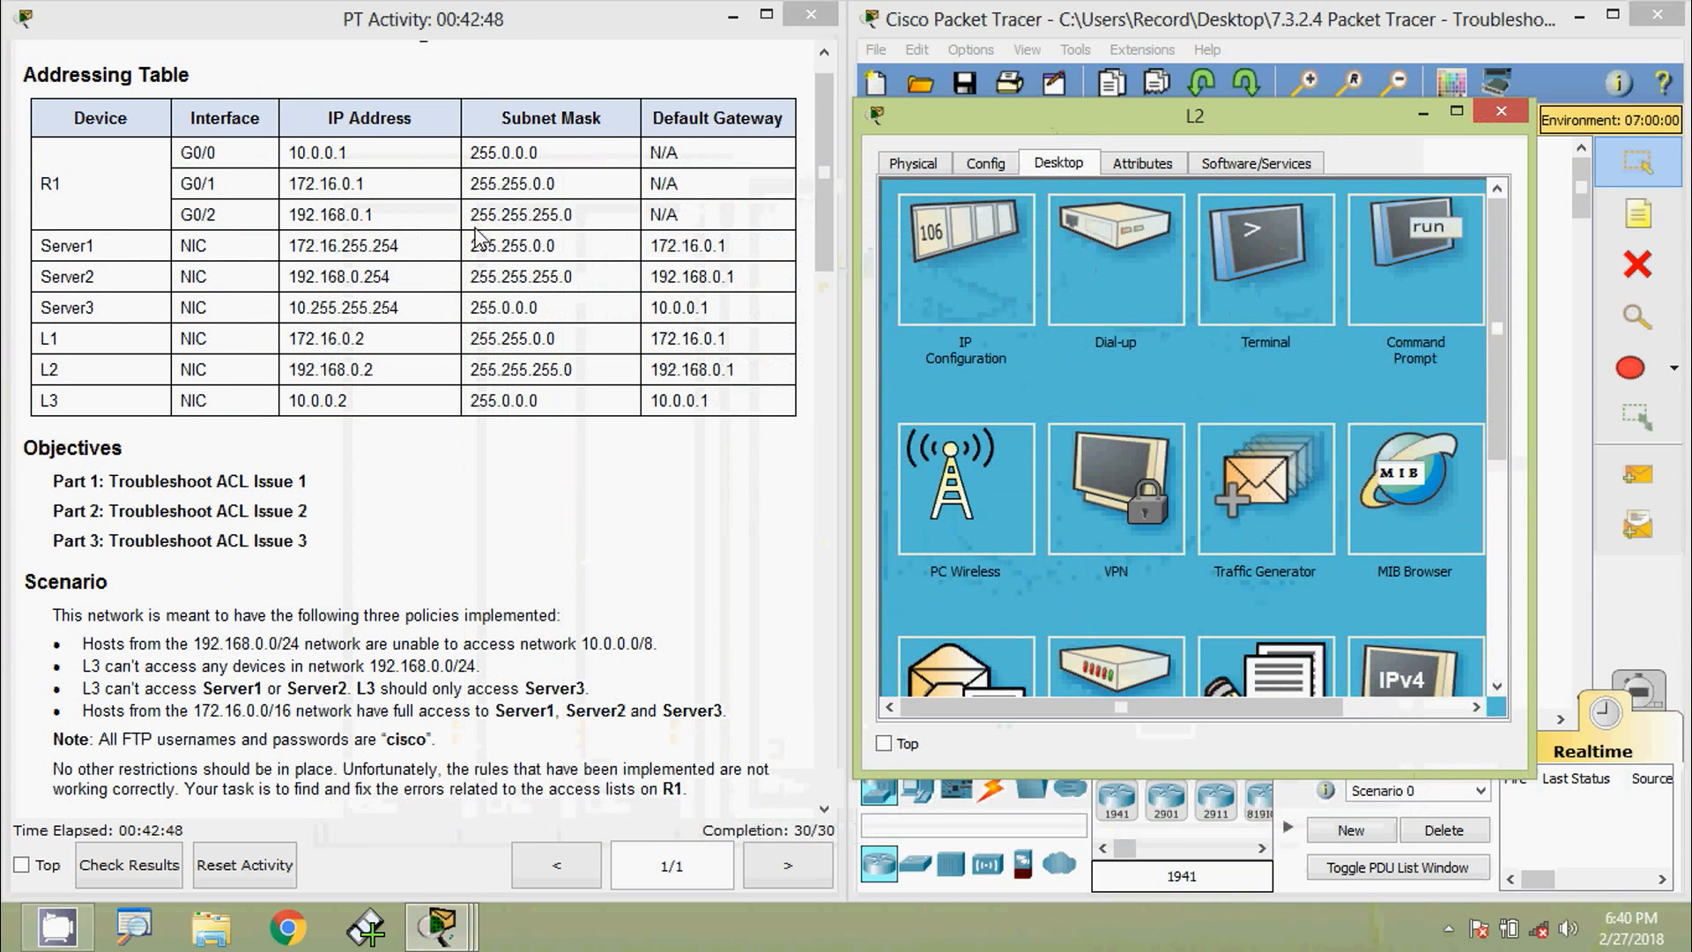
left_click_drag(291, 248, 424, 248)
key("ctrl+c")
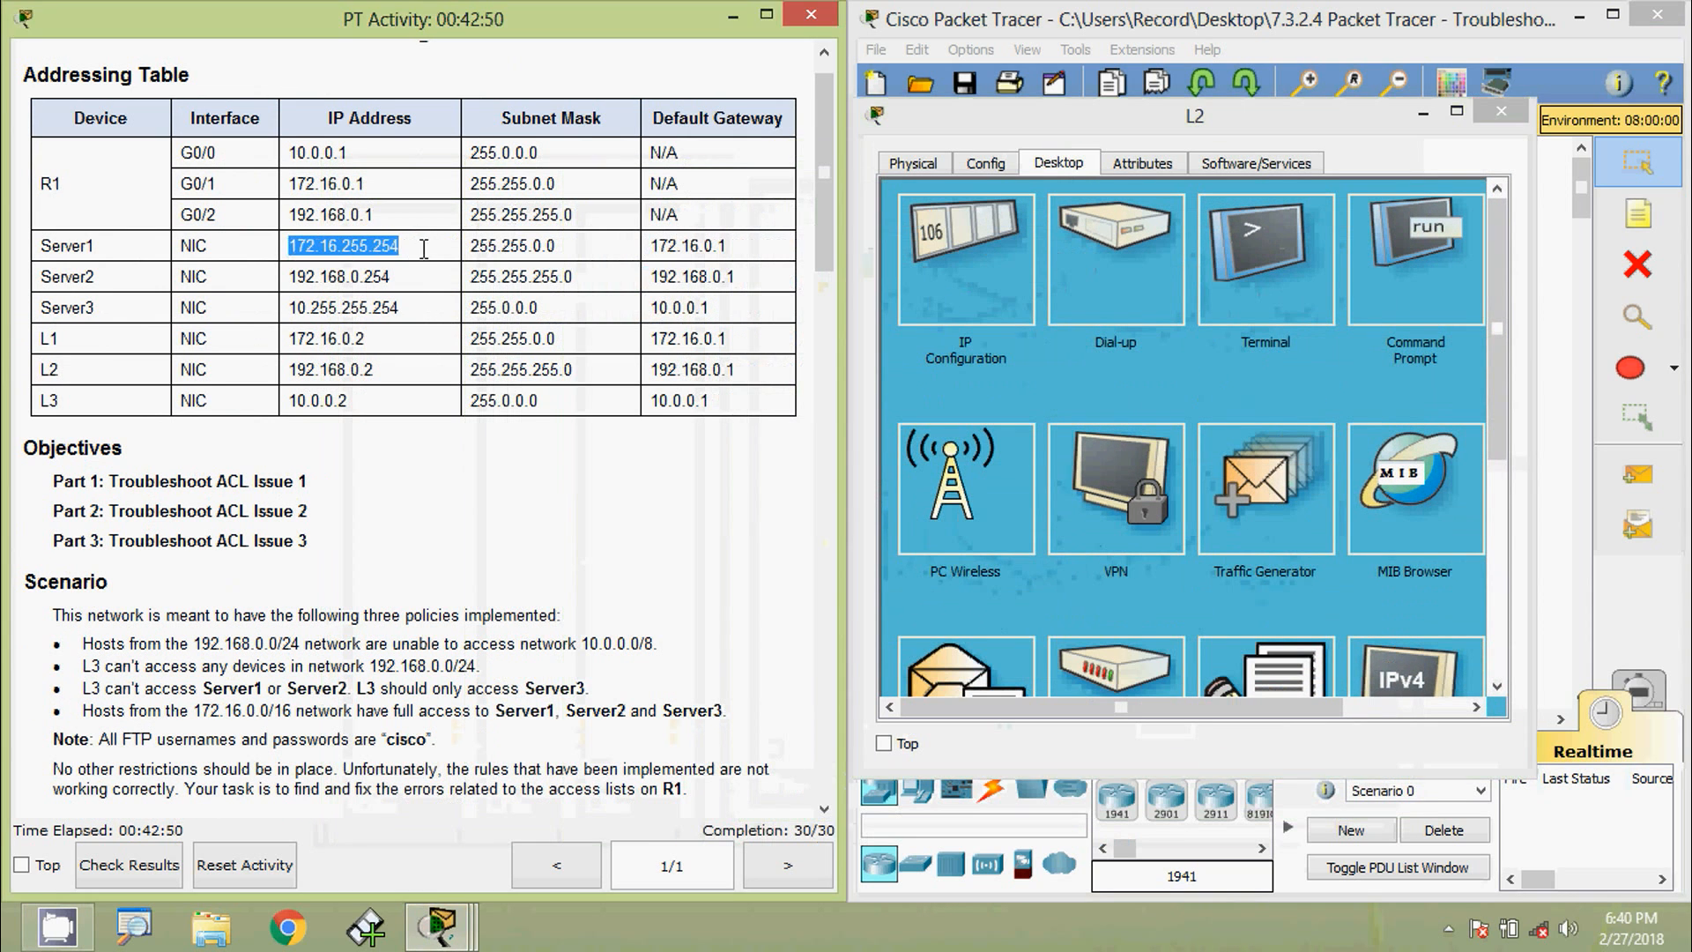
left_click(1357, 304)
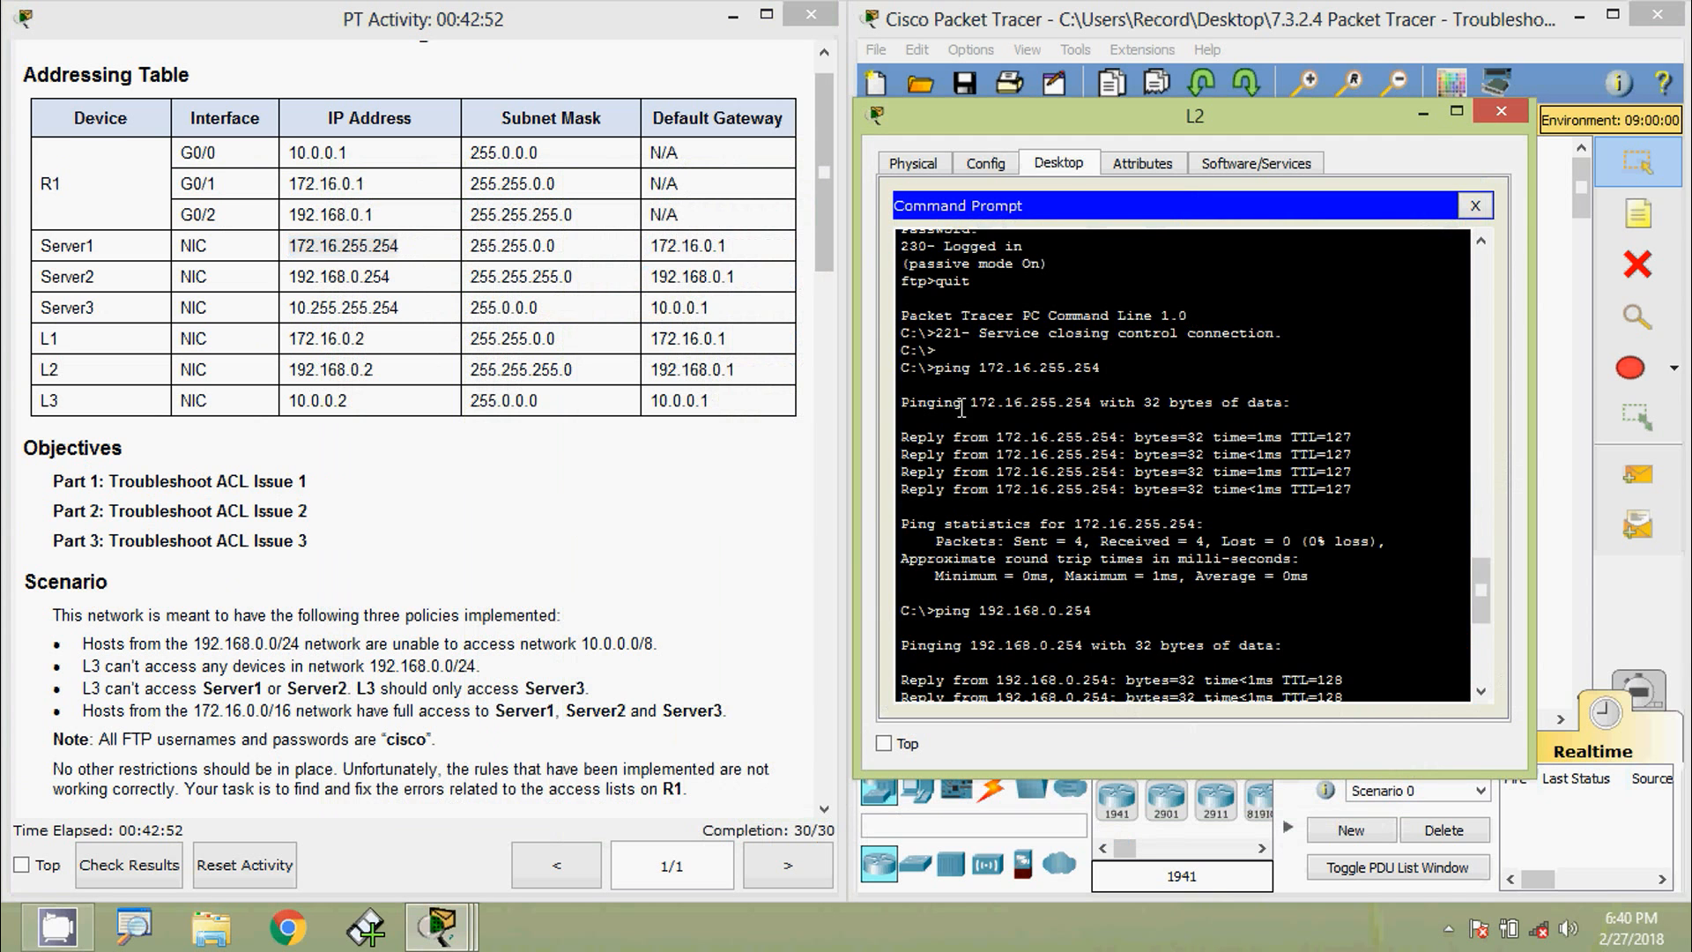
scroll(940, 626, "down", 8)
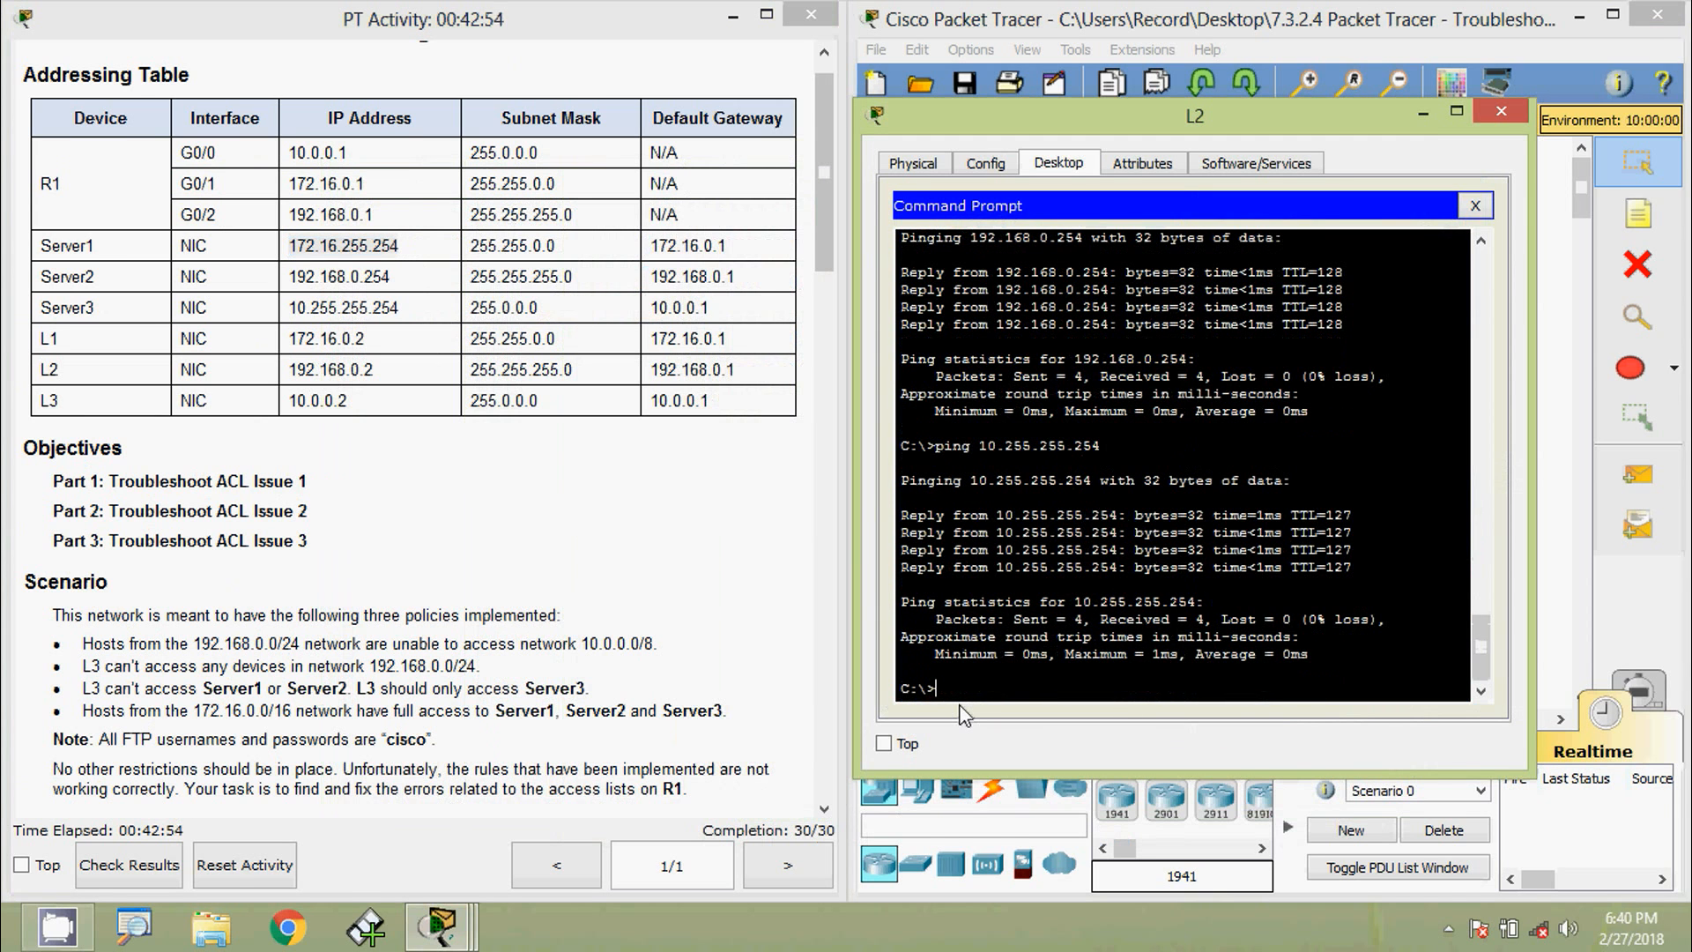
type("ping")
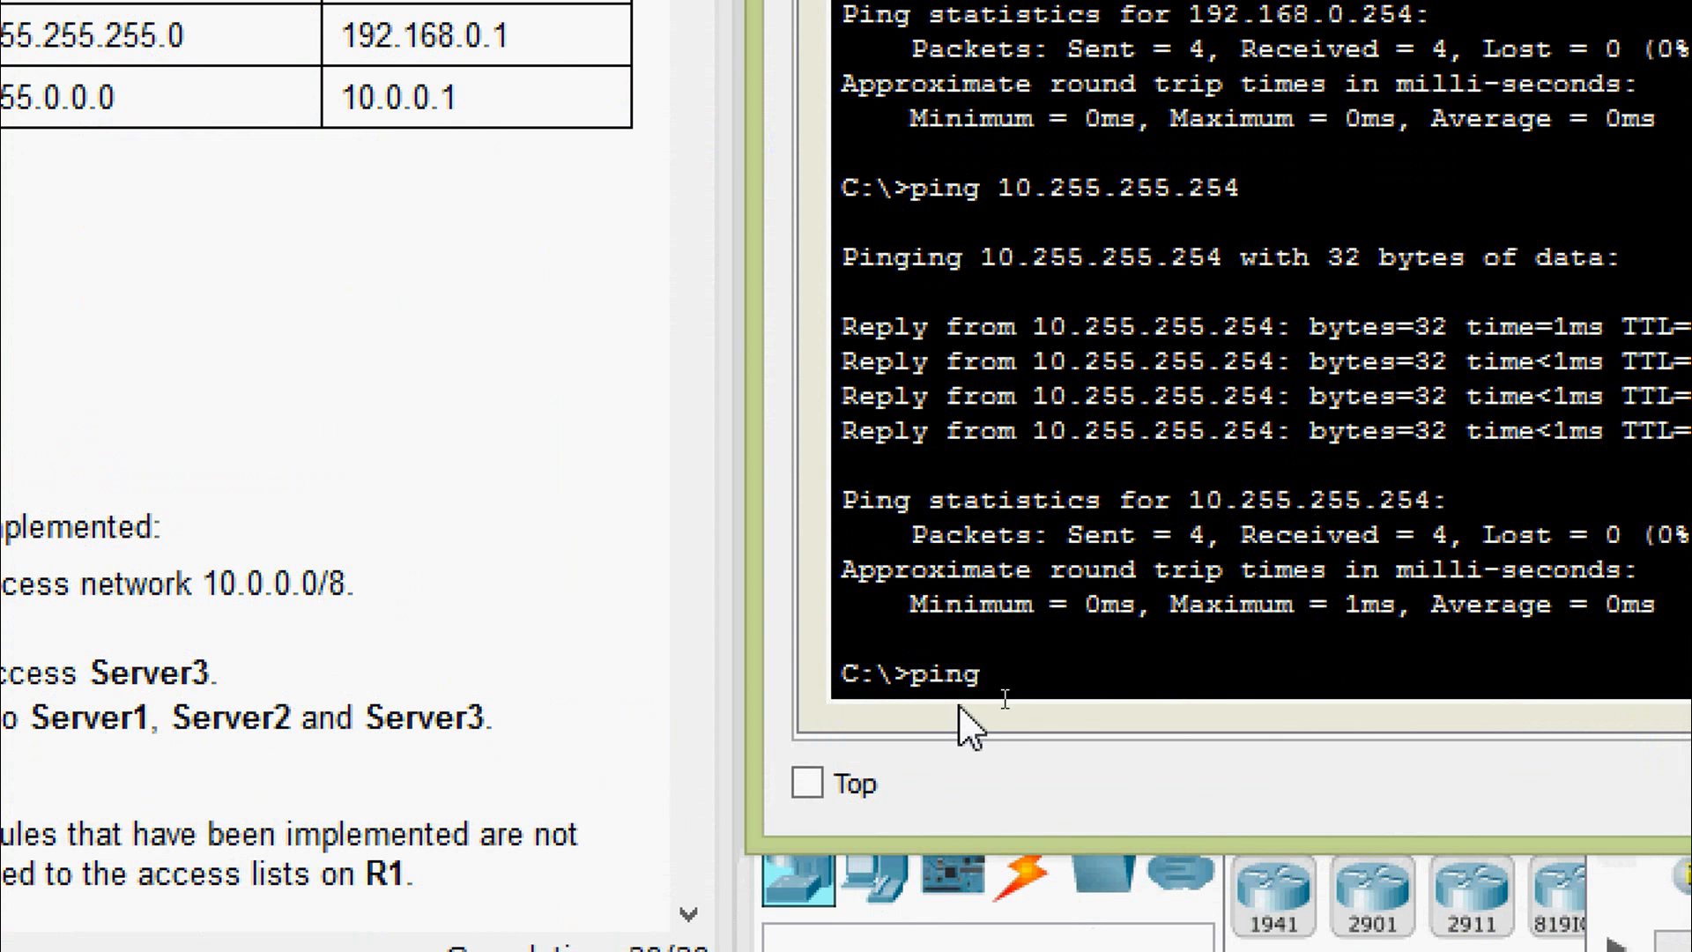
right_click(1093, 680)
left_click(1168, 765)
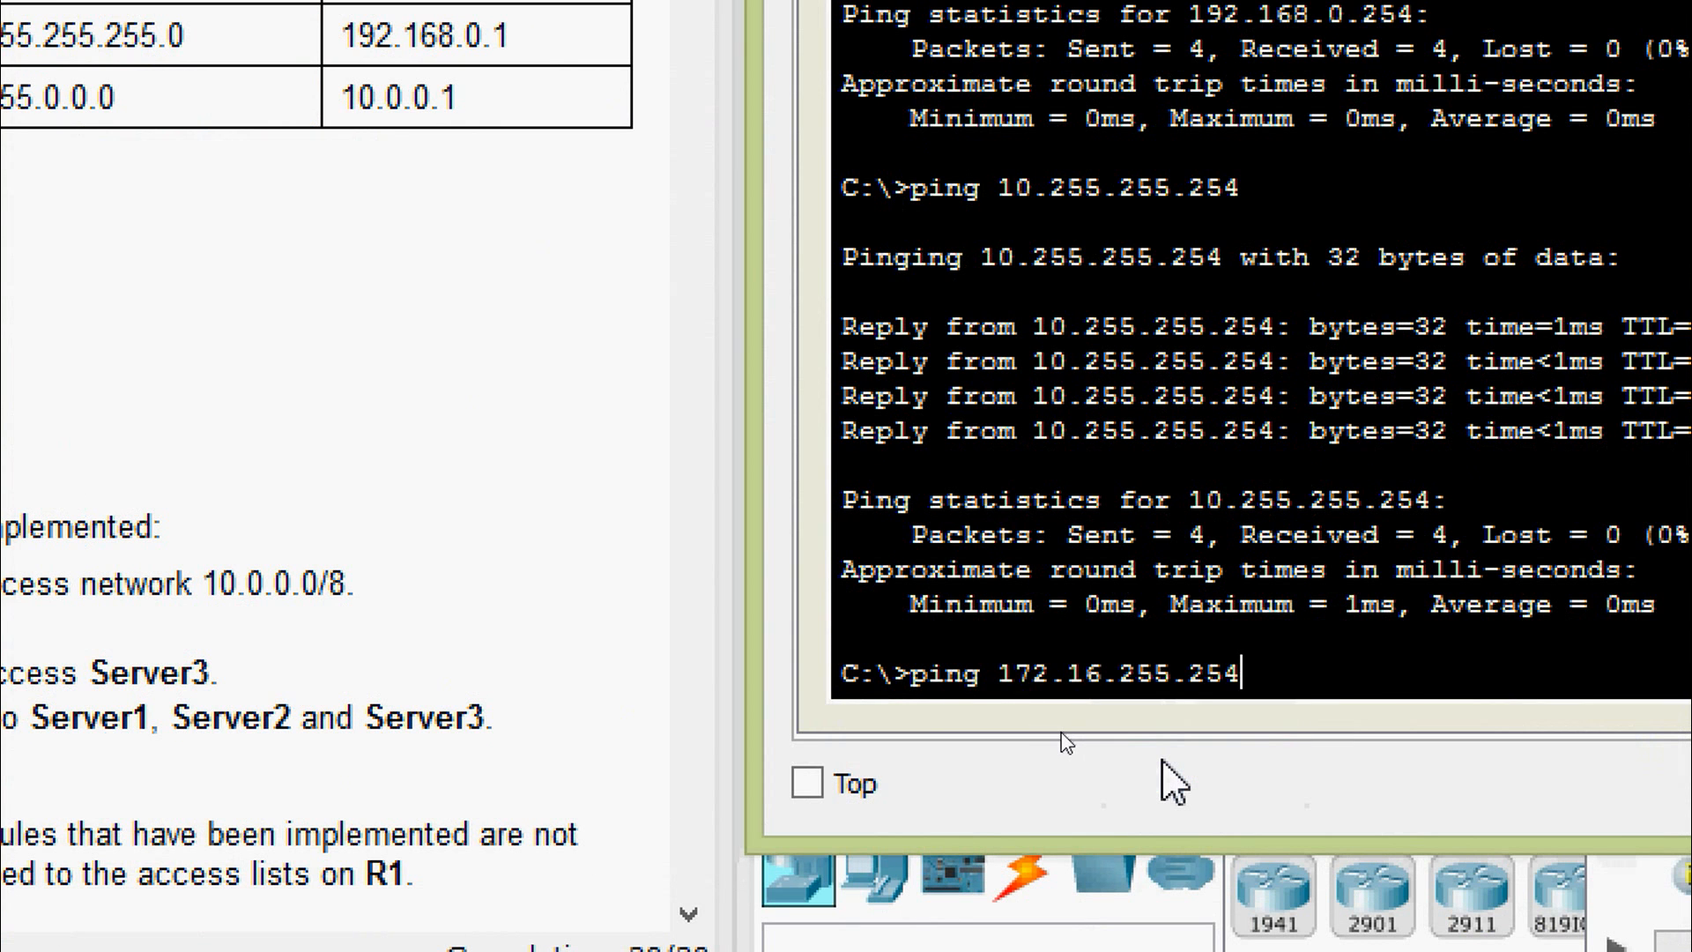
key("Return")
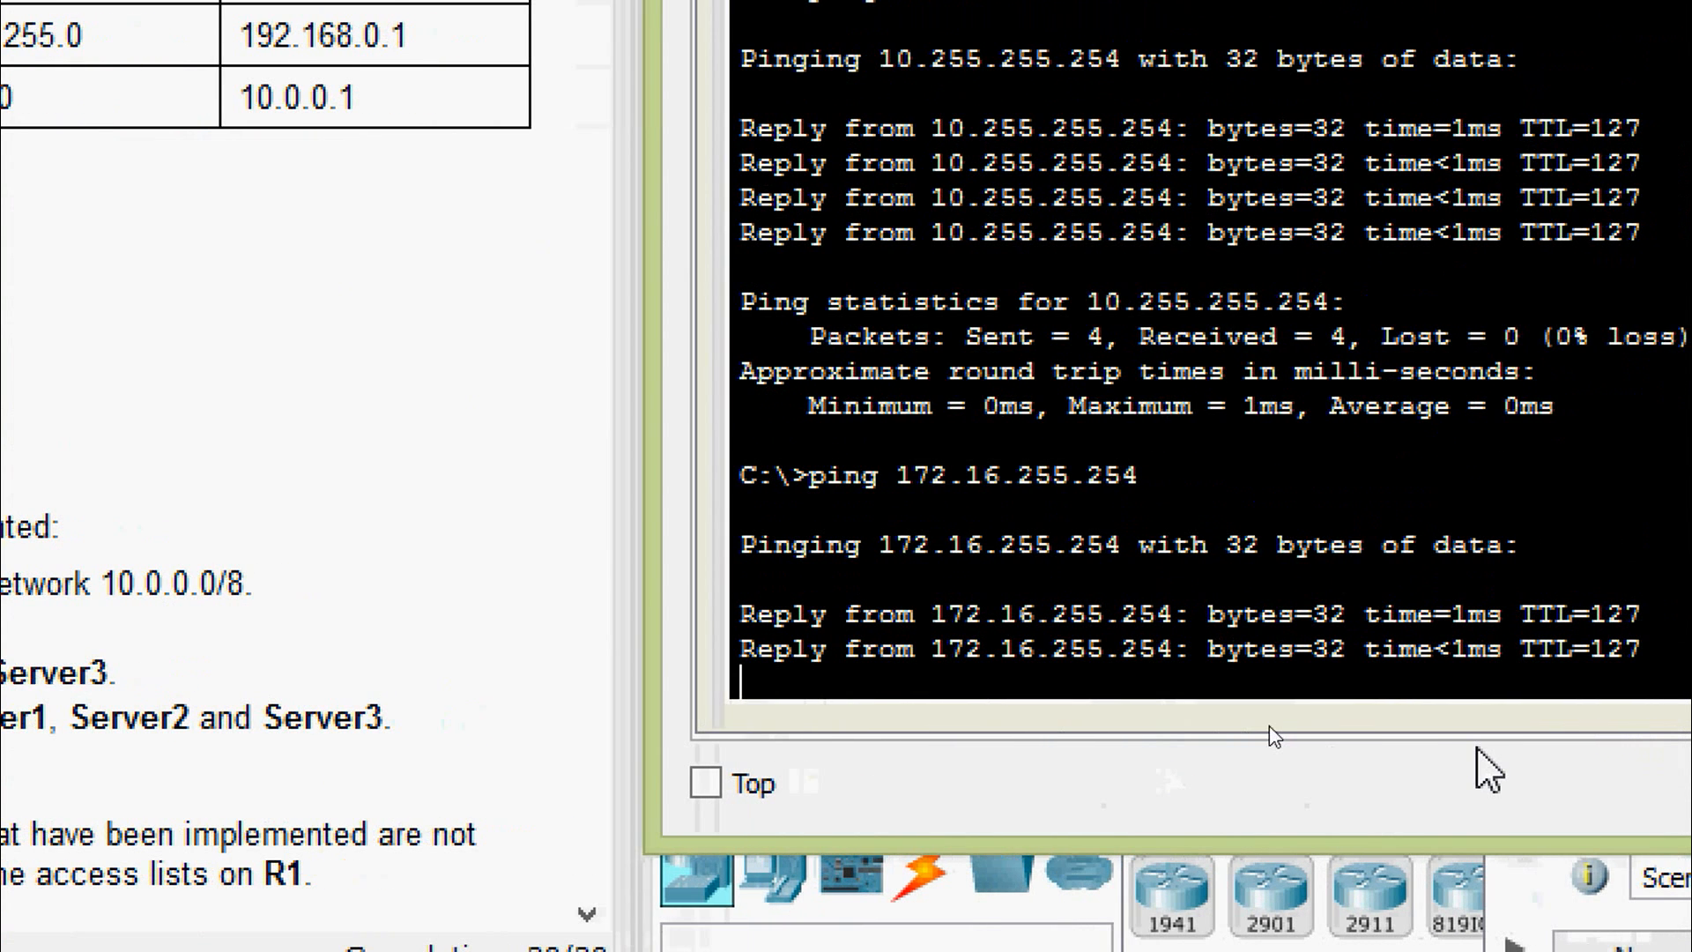
type("f")
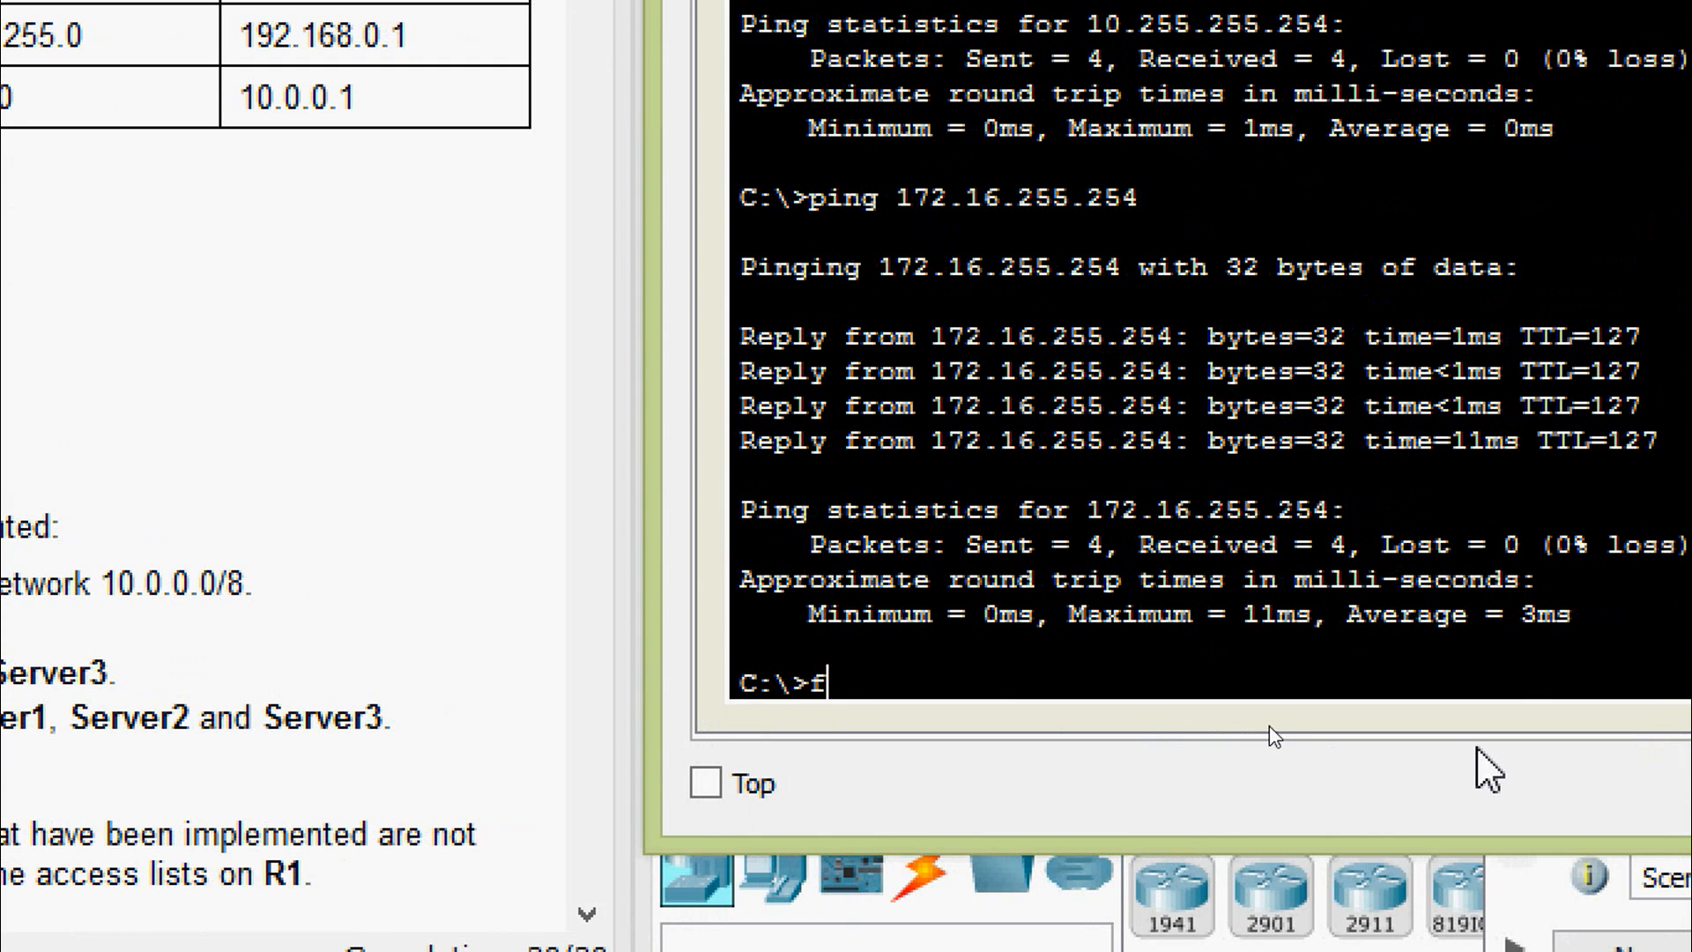
type("tp")
right_click(1294, 684)
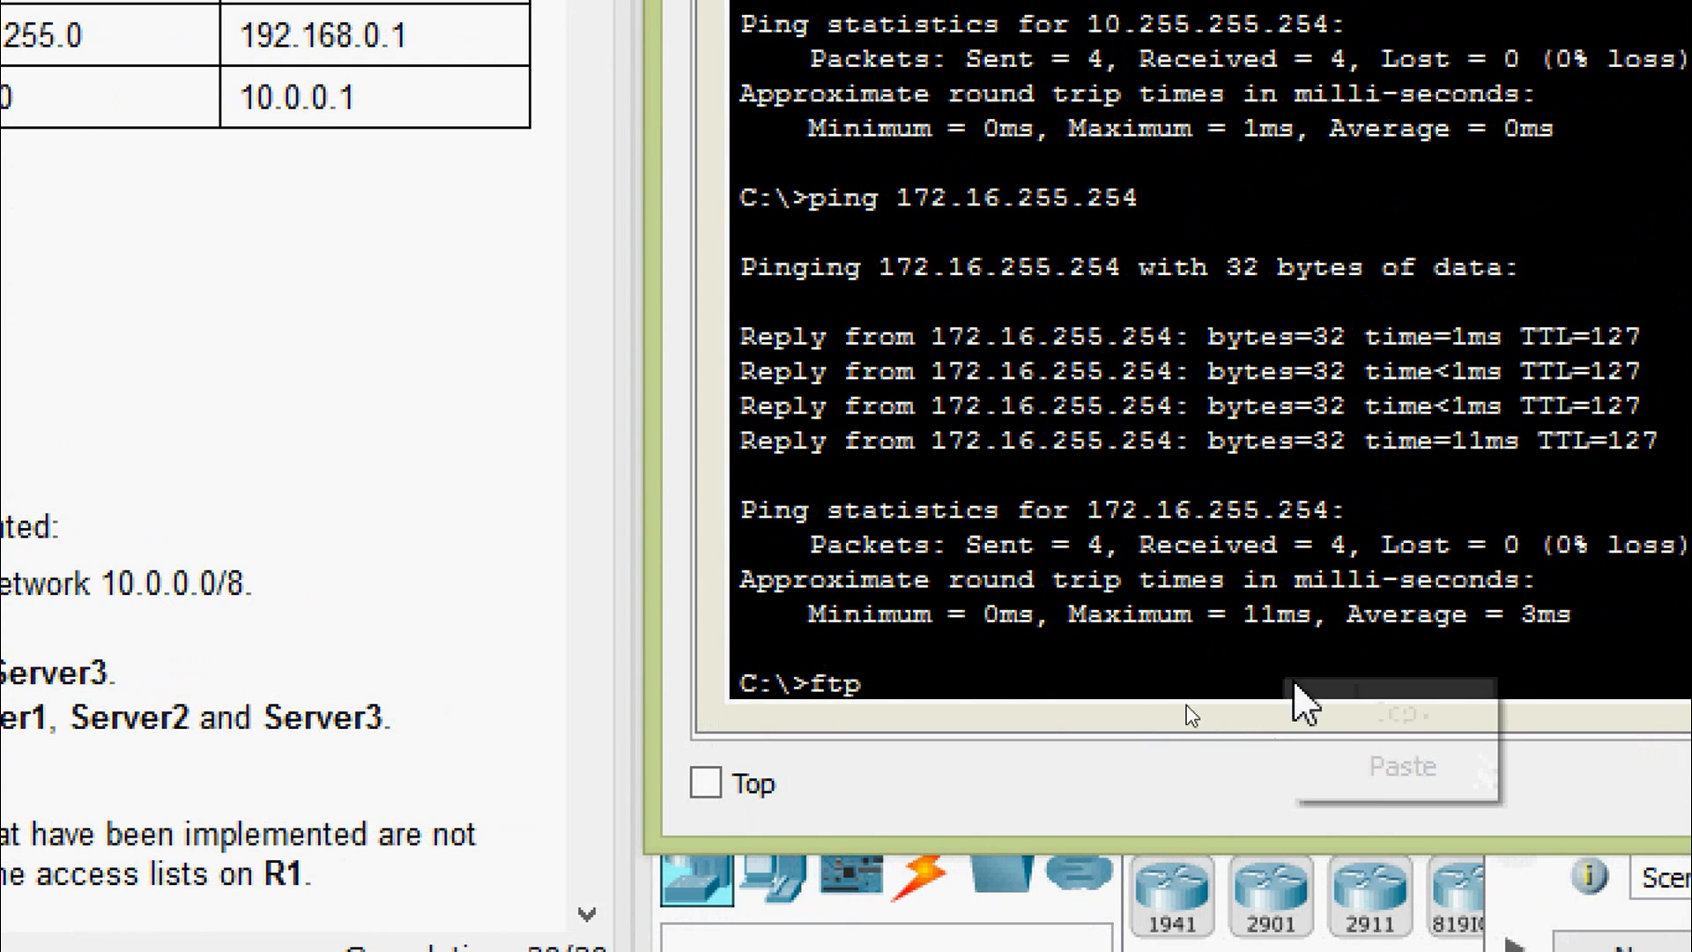
left_click(1384, 768)
key("Return")
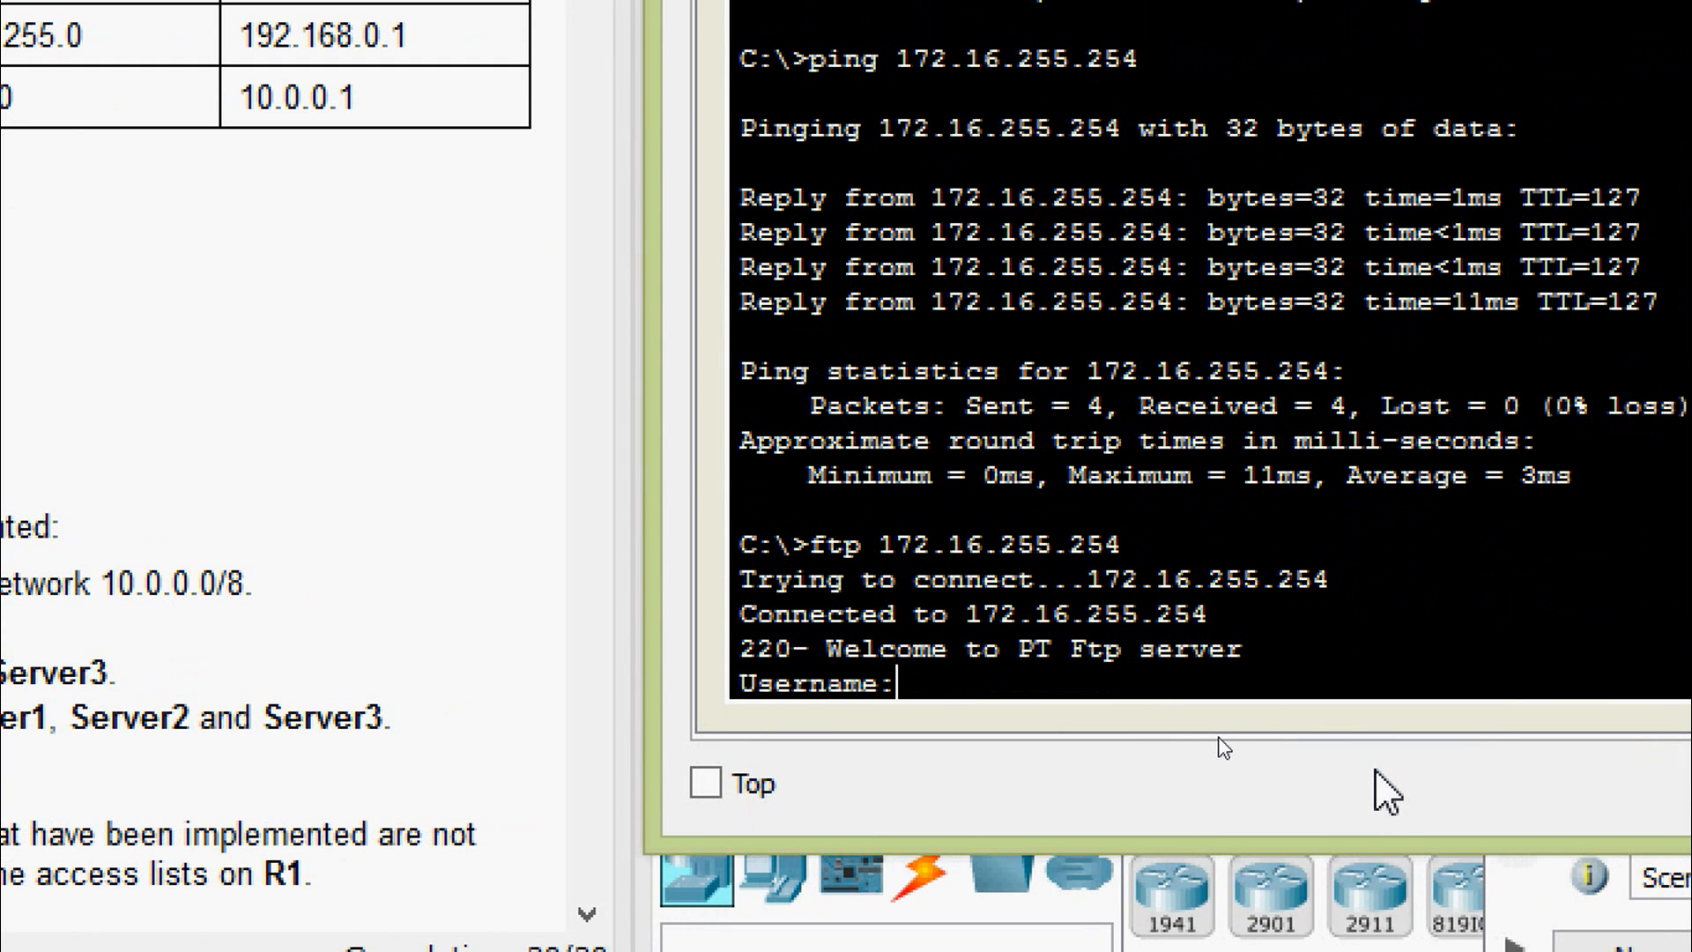
type("cisco")
key("Return")
type("cisco")
key("Return")
type("qui")
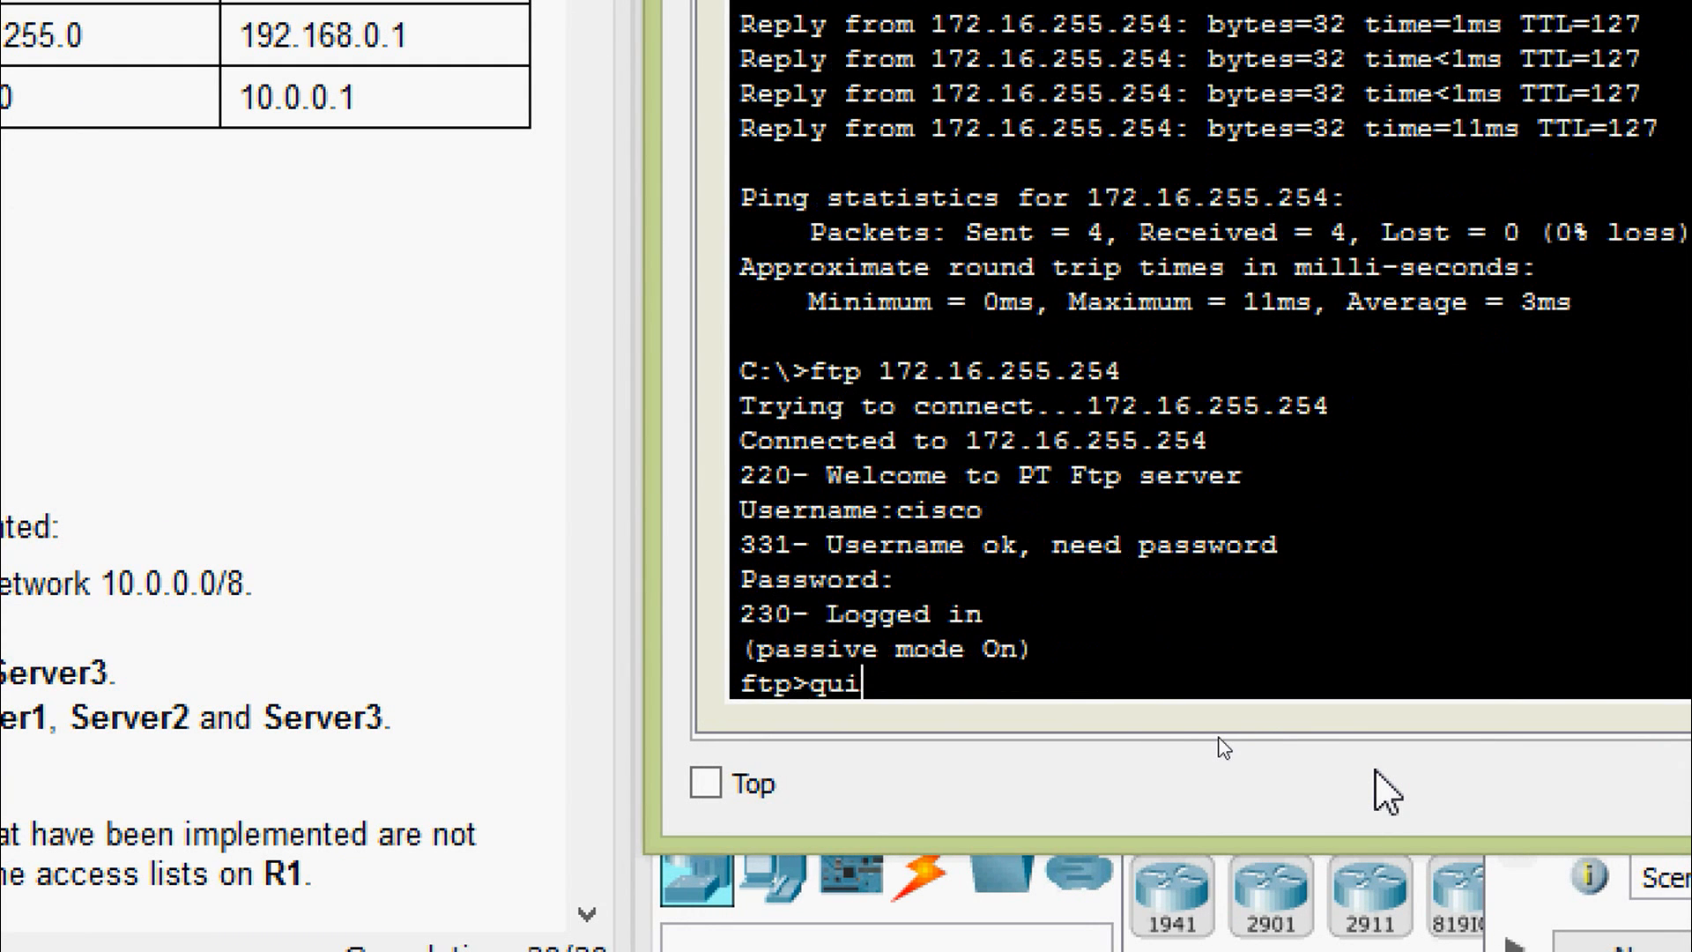
type("t")
key("Return")
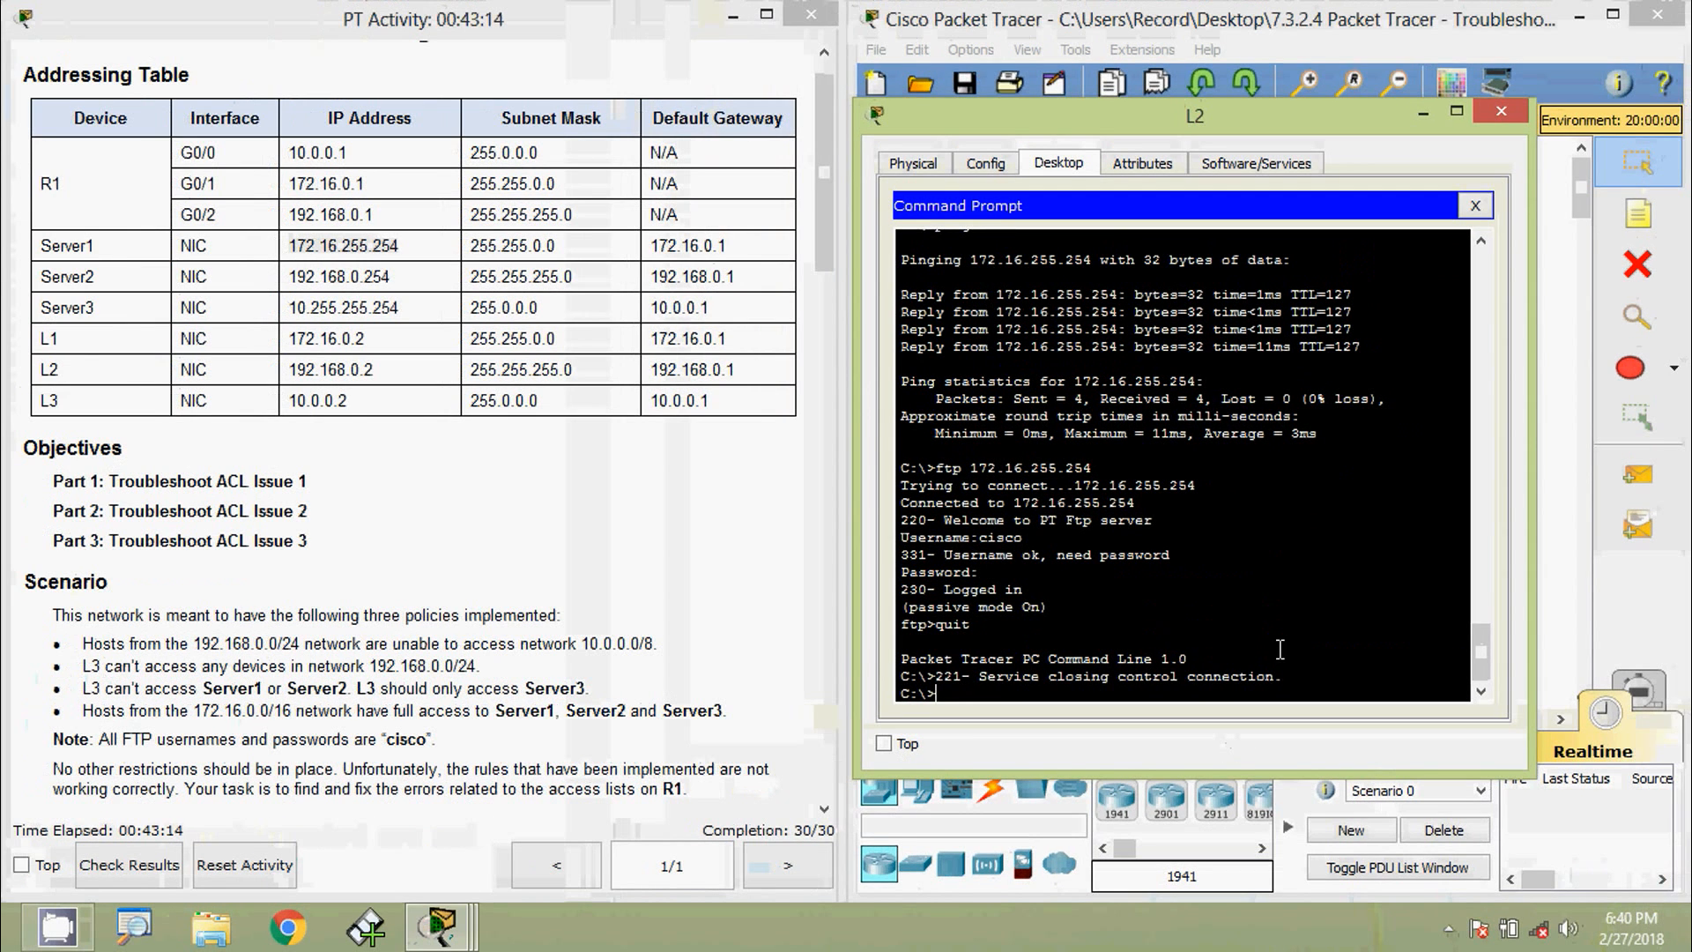
- Ping Server2 at 192.168.0.254 from L2
left_click_drag(288, 277, 415, 279)
key("ctrl+c")
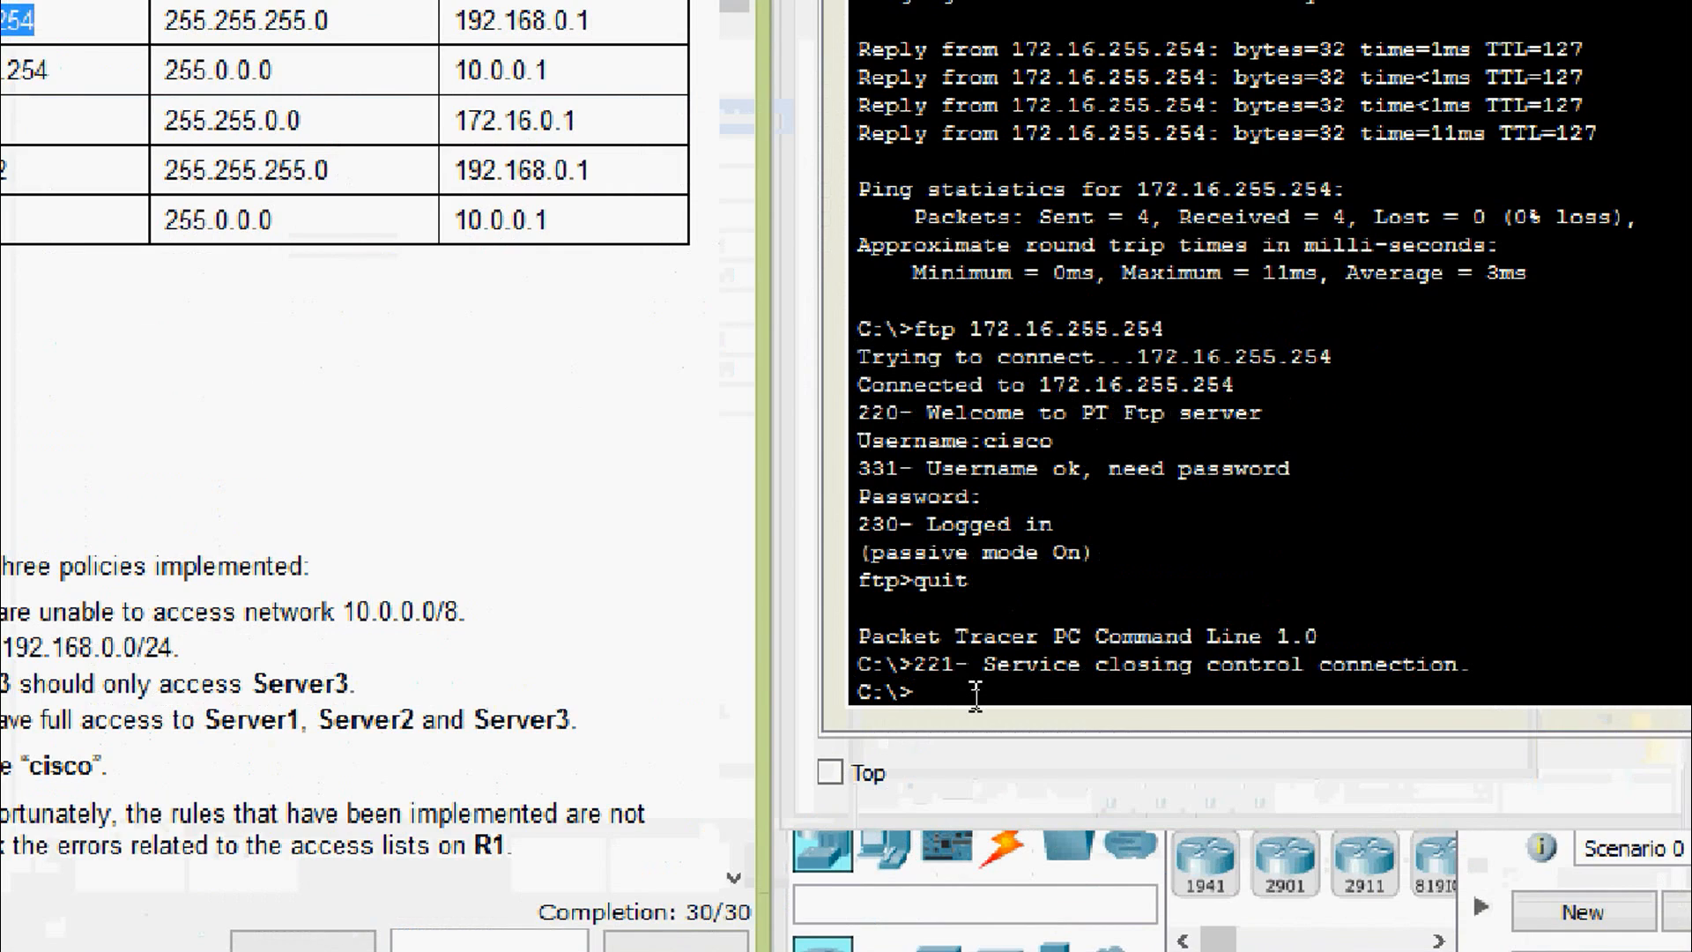
left_click(976, 697)
type("ping")
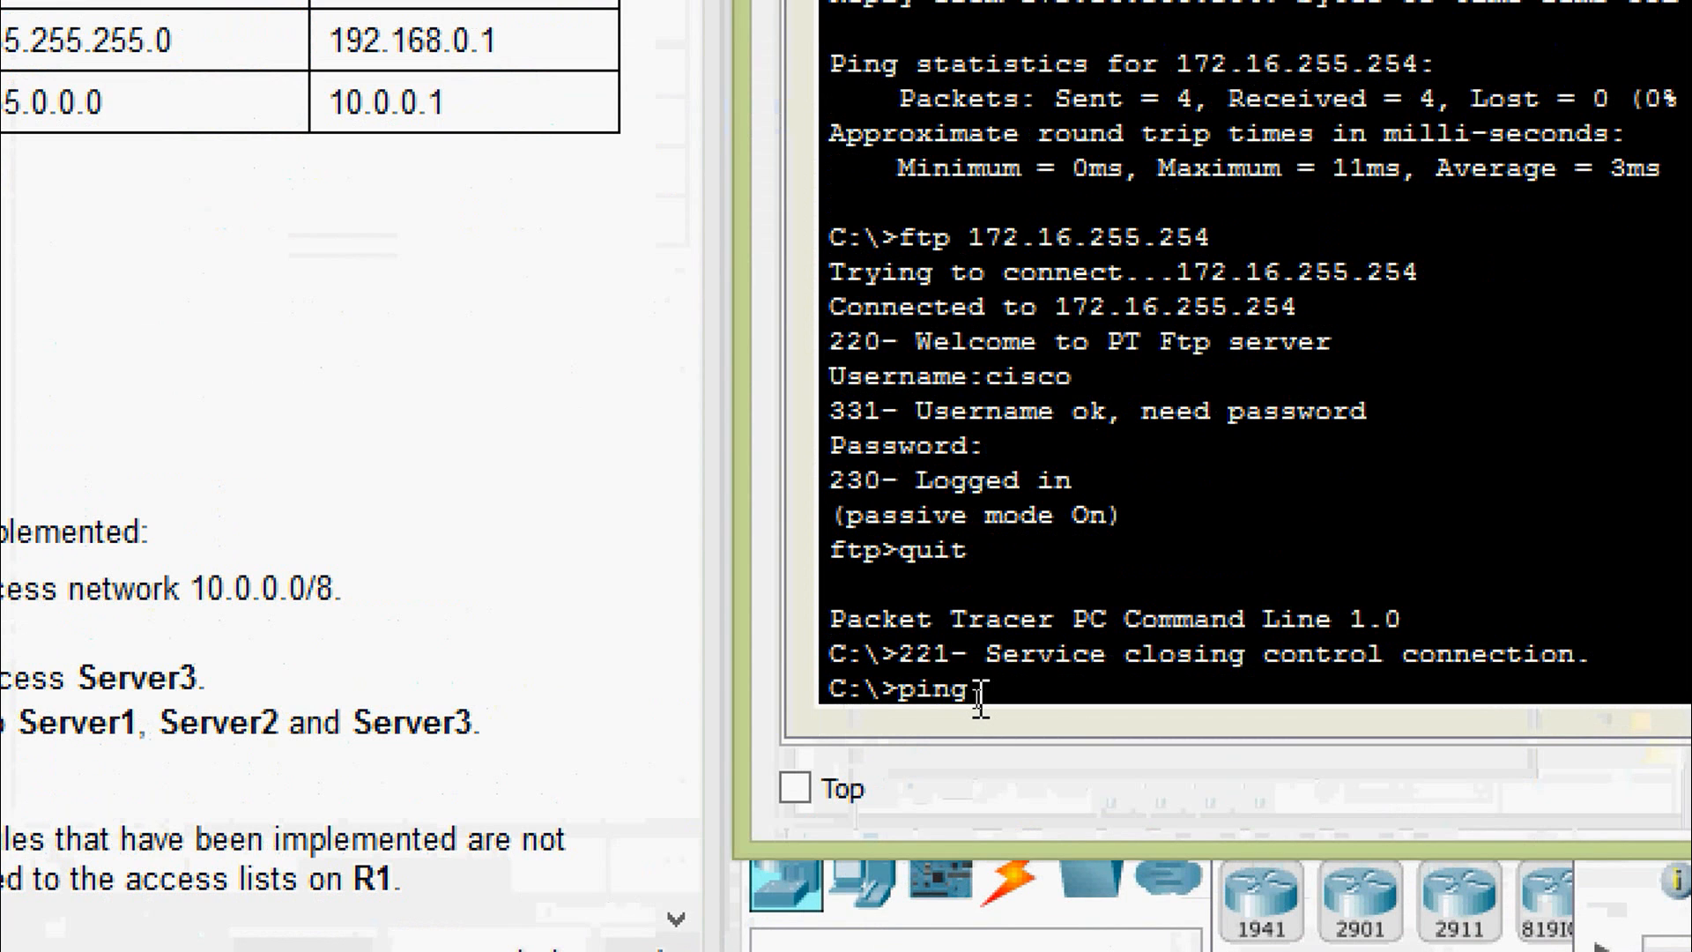
right_click(1007, 692)
left_click(1038, 756)
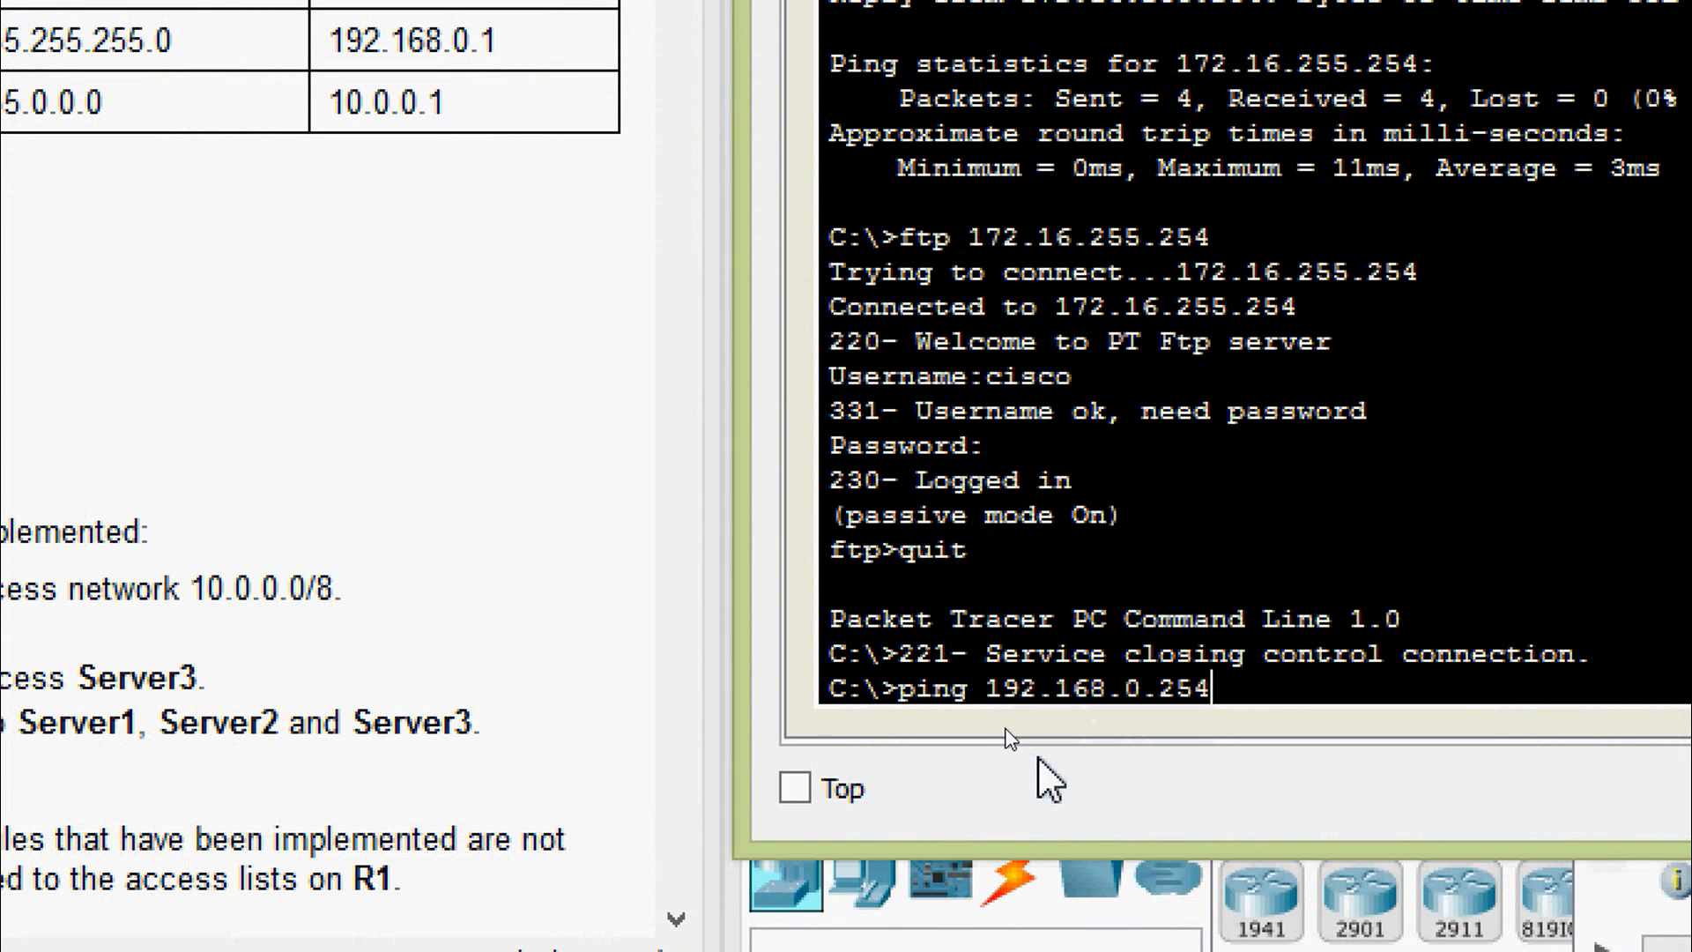
key("Return")
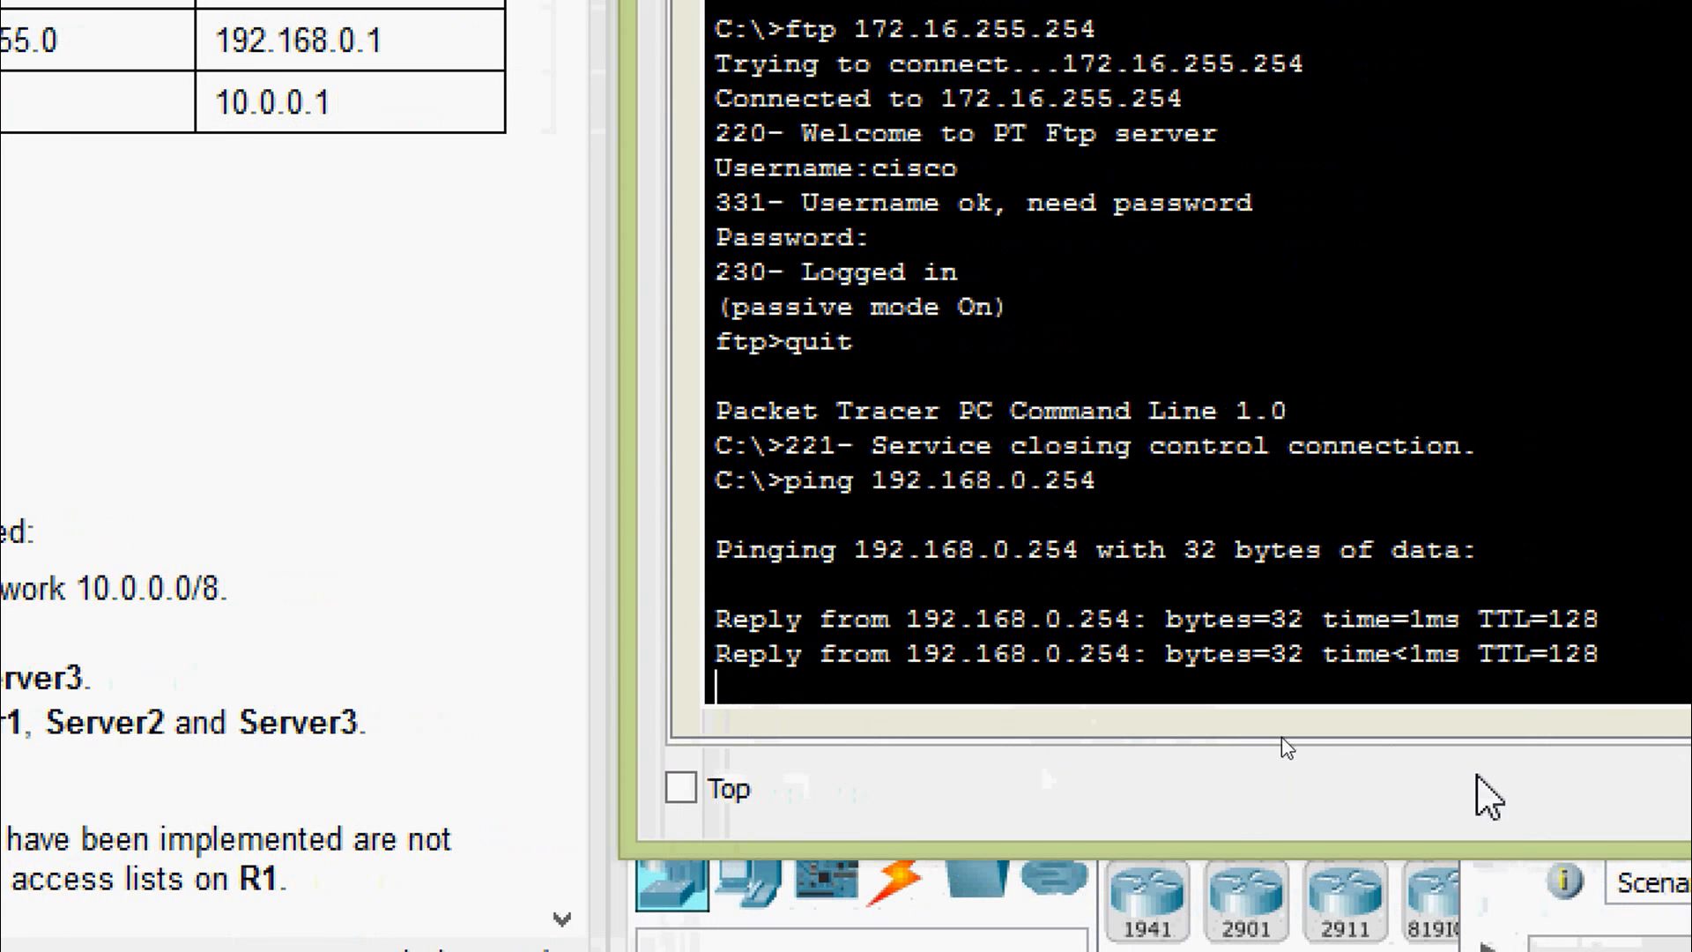
type("ftp")
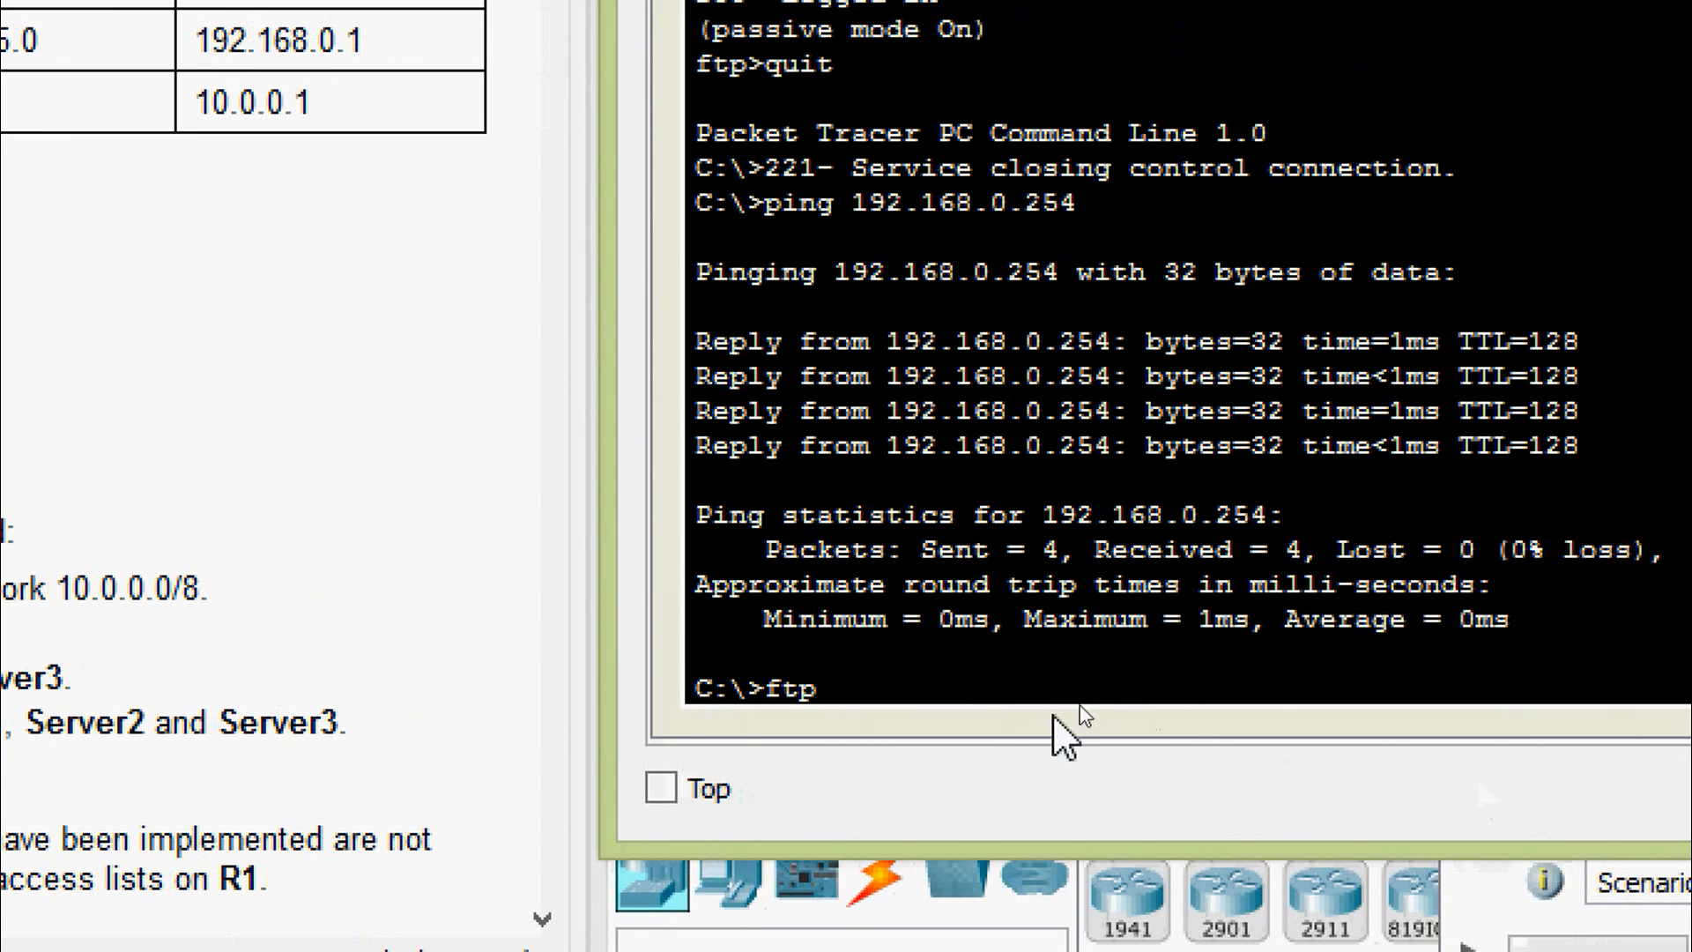
right_click(1137, 691)
left_click(1124, 766)
key("Return")
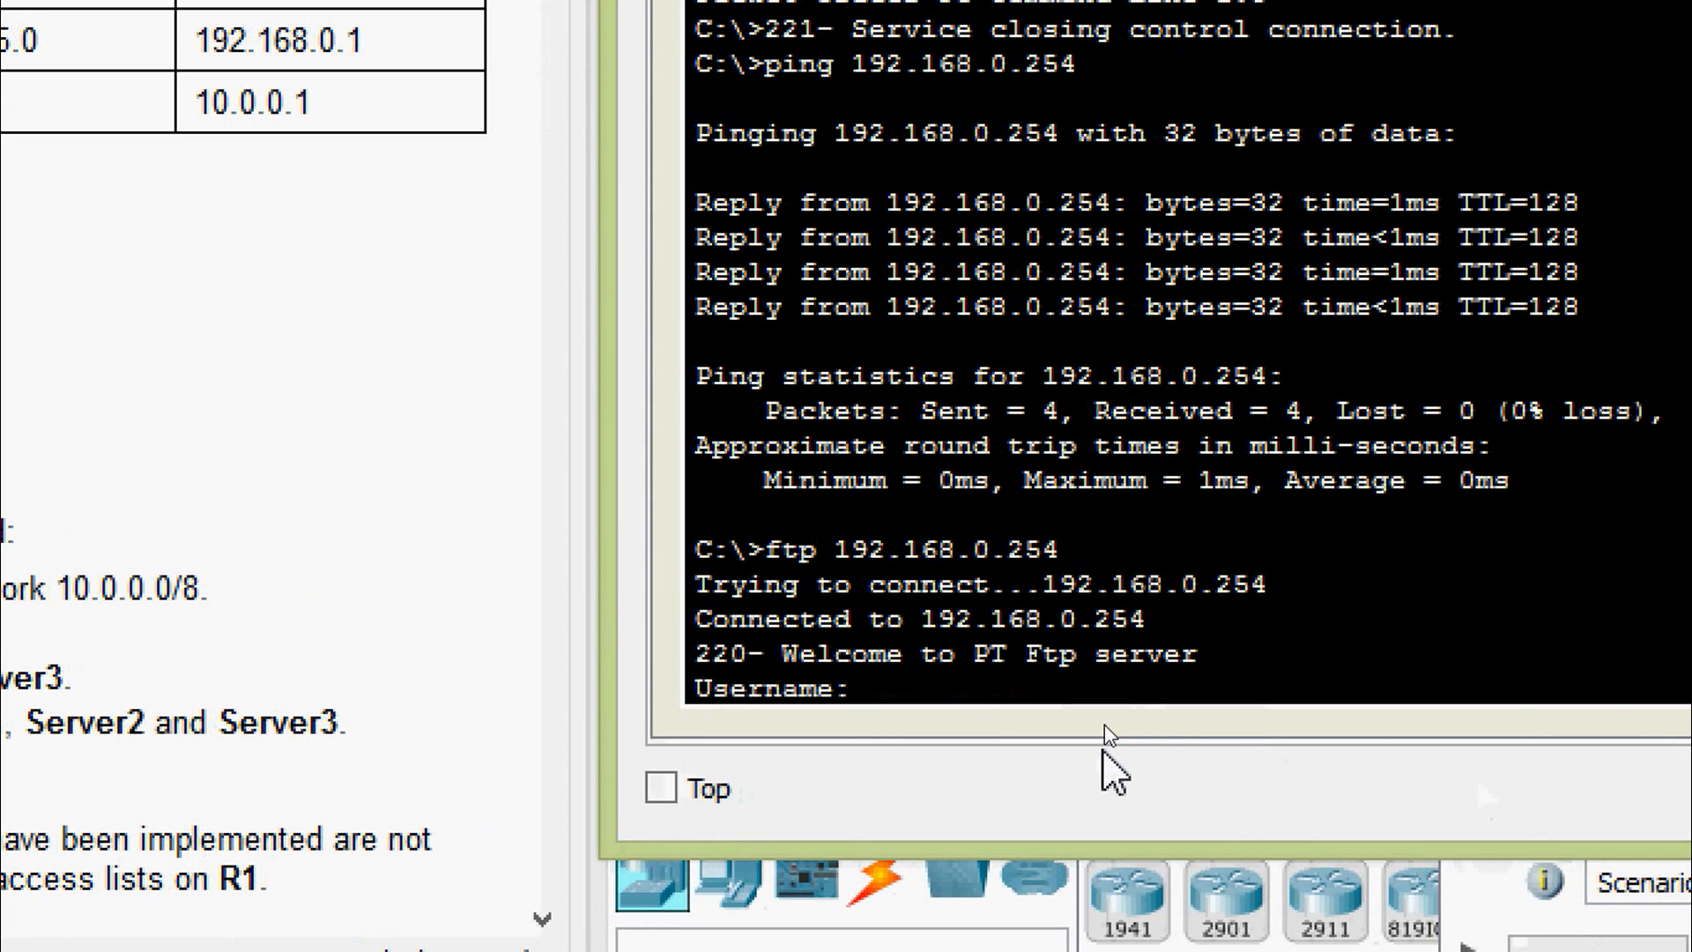
type("cisco")
key("Return")
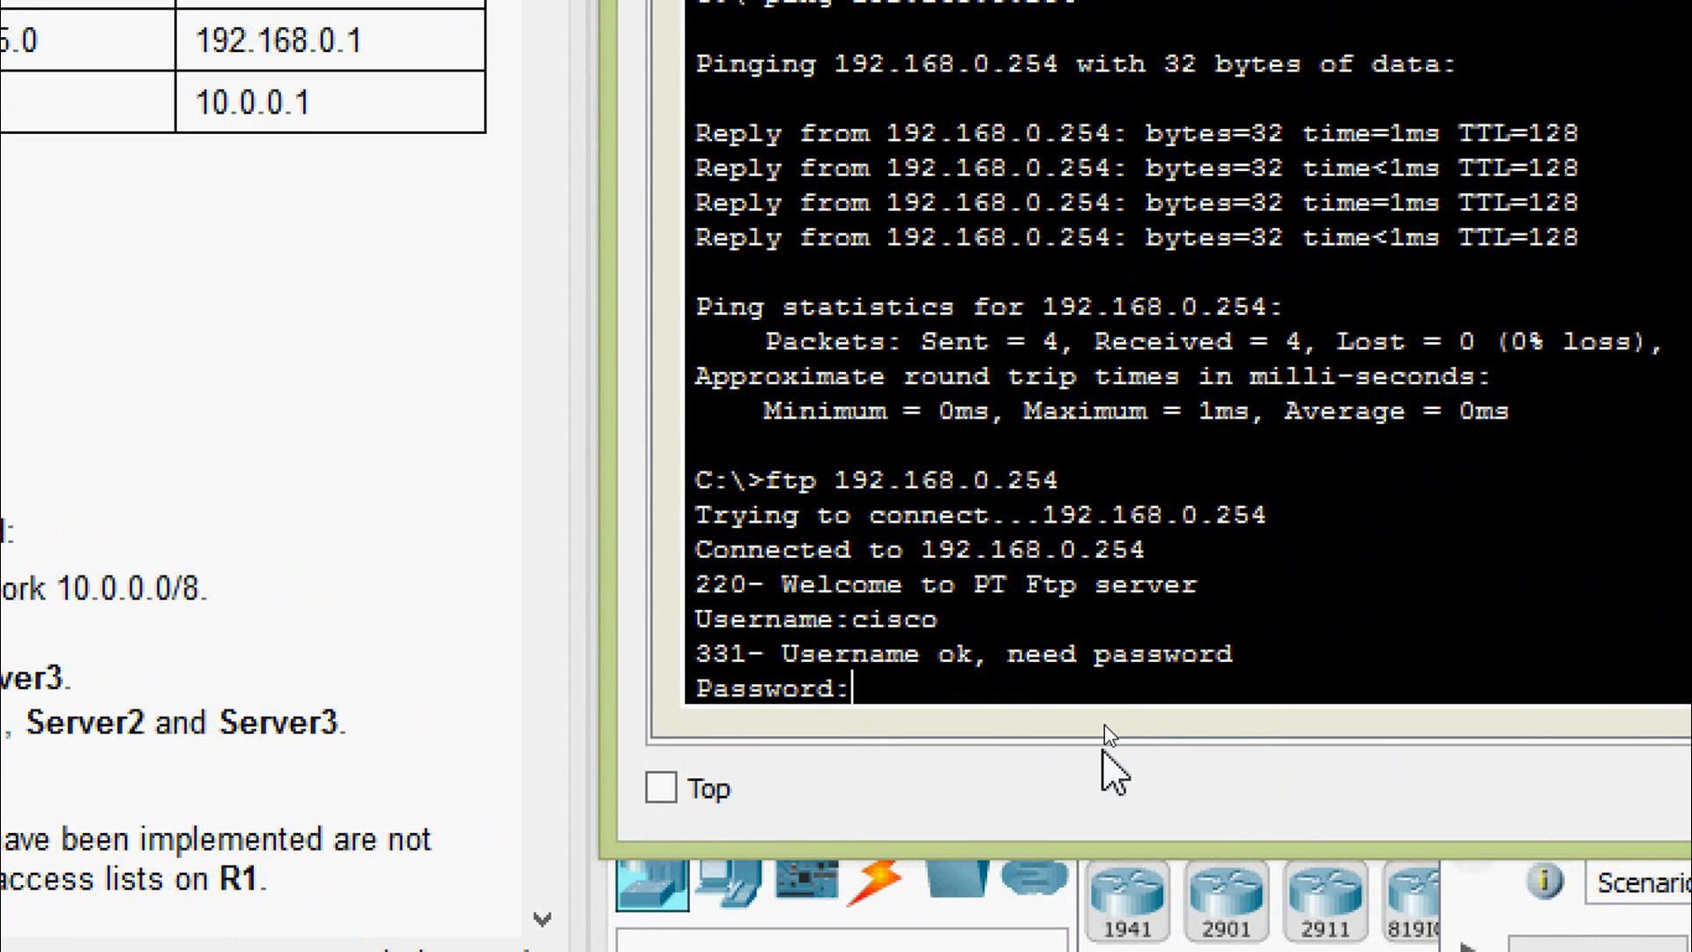
type("cisco")
key("Return")
type("q")
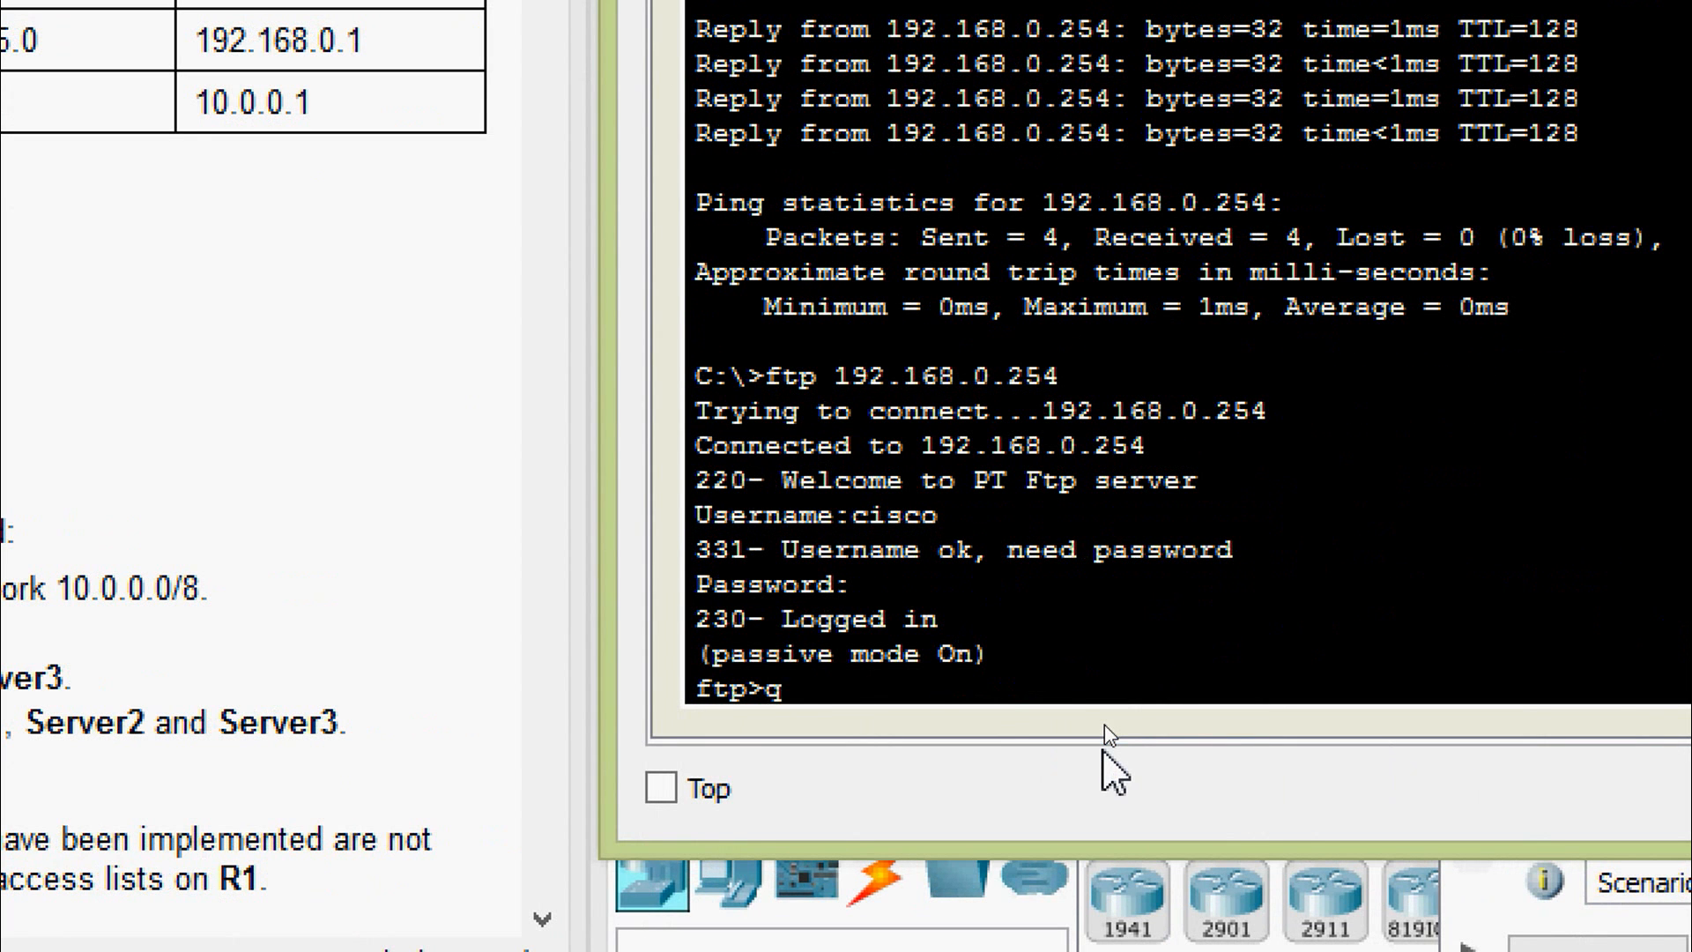
type("uit")
key("Return")
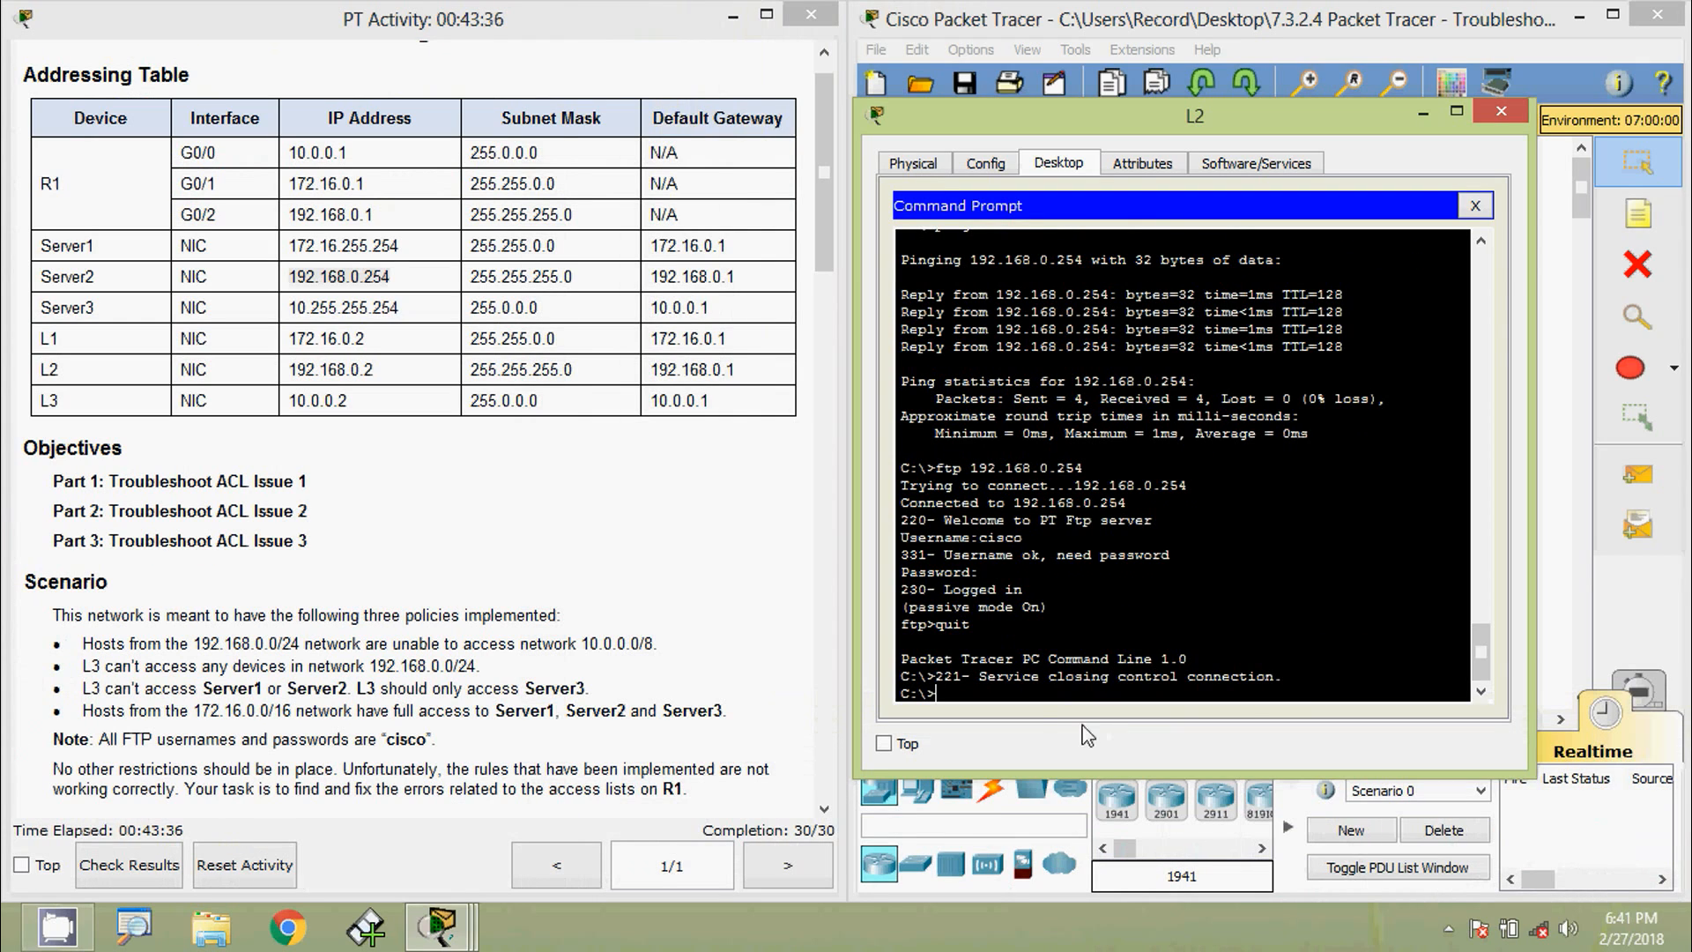
- Load Server1's welcome page at 172.16.255.254 in L2's web browser
left_click(1476, 206)
left_click_drag(1164, 709, 1288, 713)
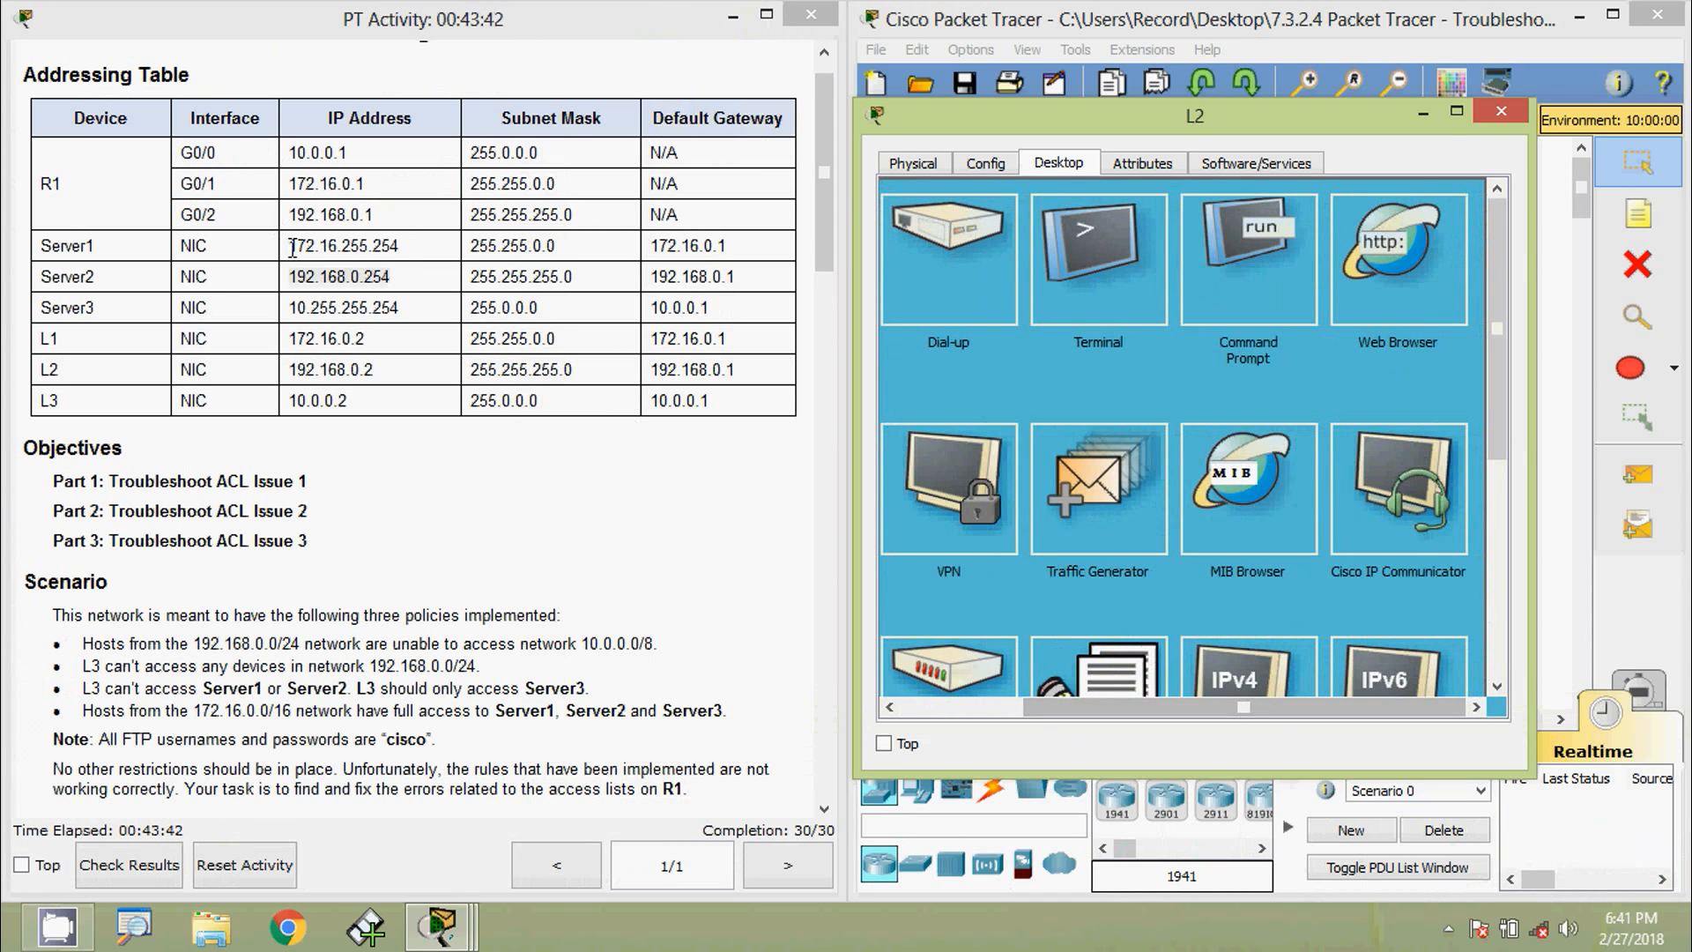
left_click_drag(293, 249, 405, 248)
left_click(1401, 265)
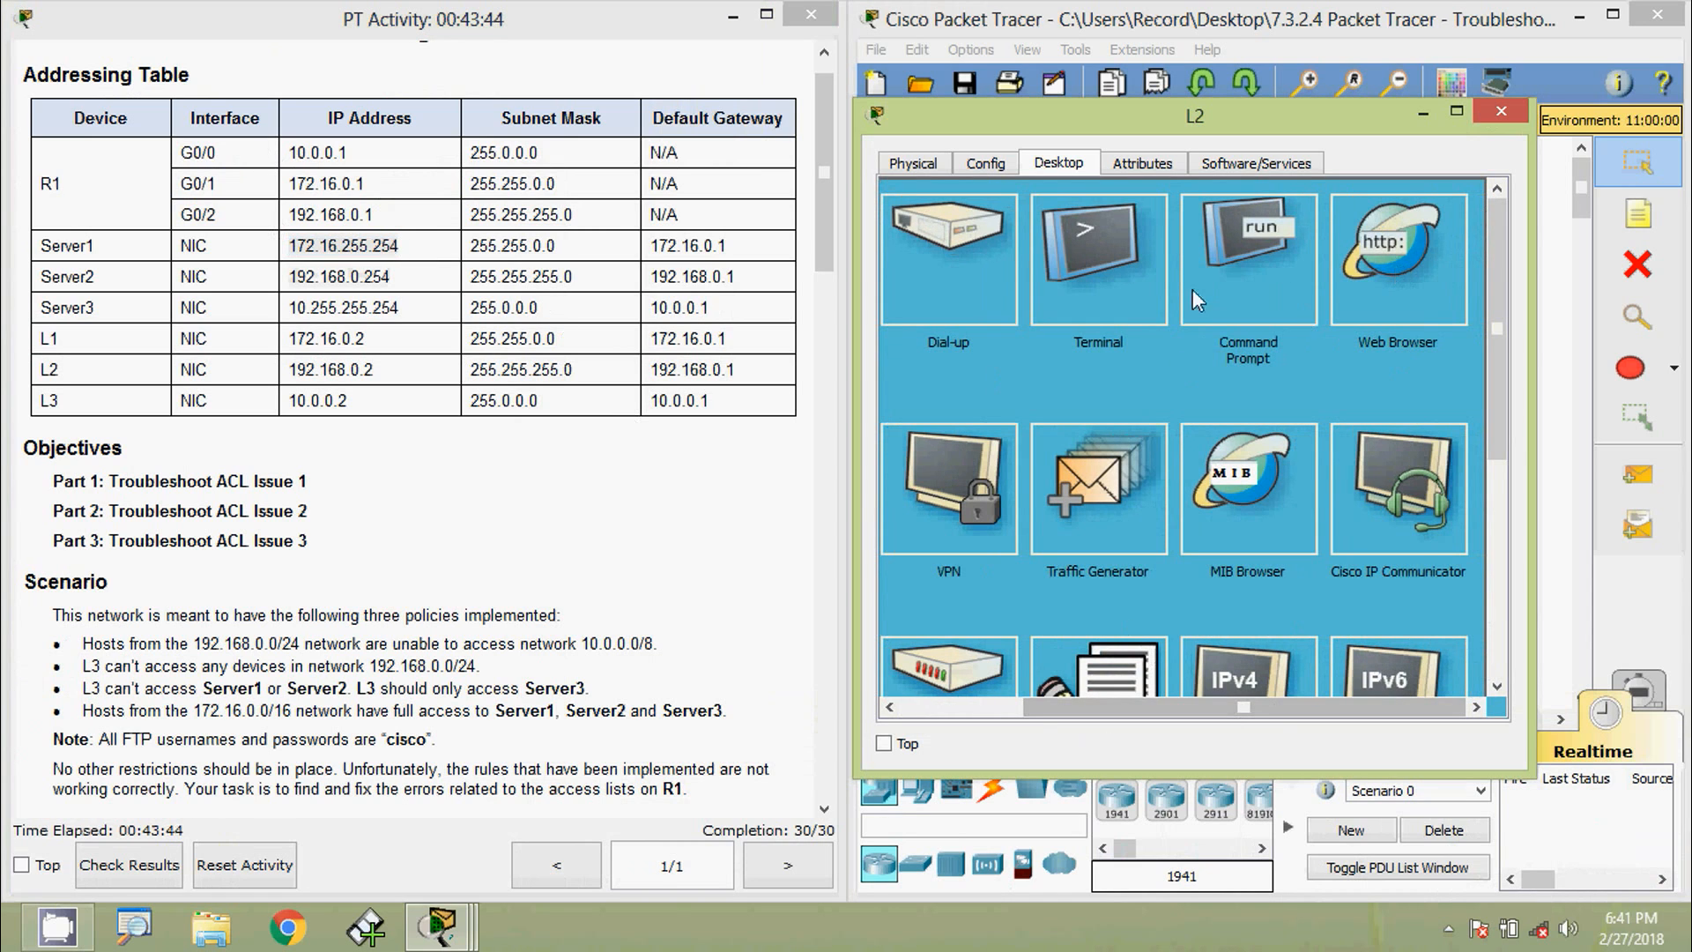
type("172.16.255.254")
left_click(1348, 233)
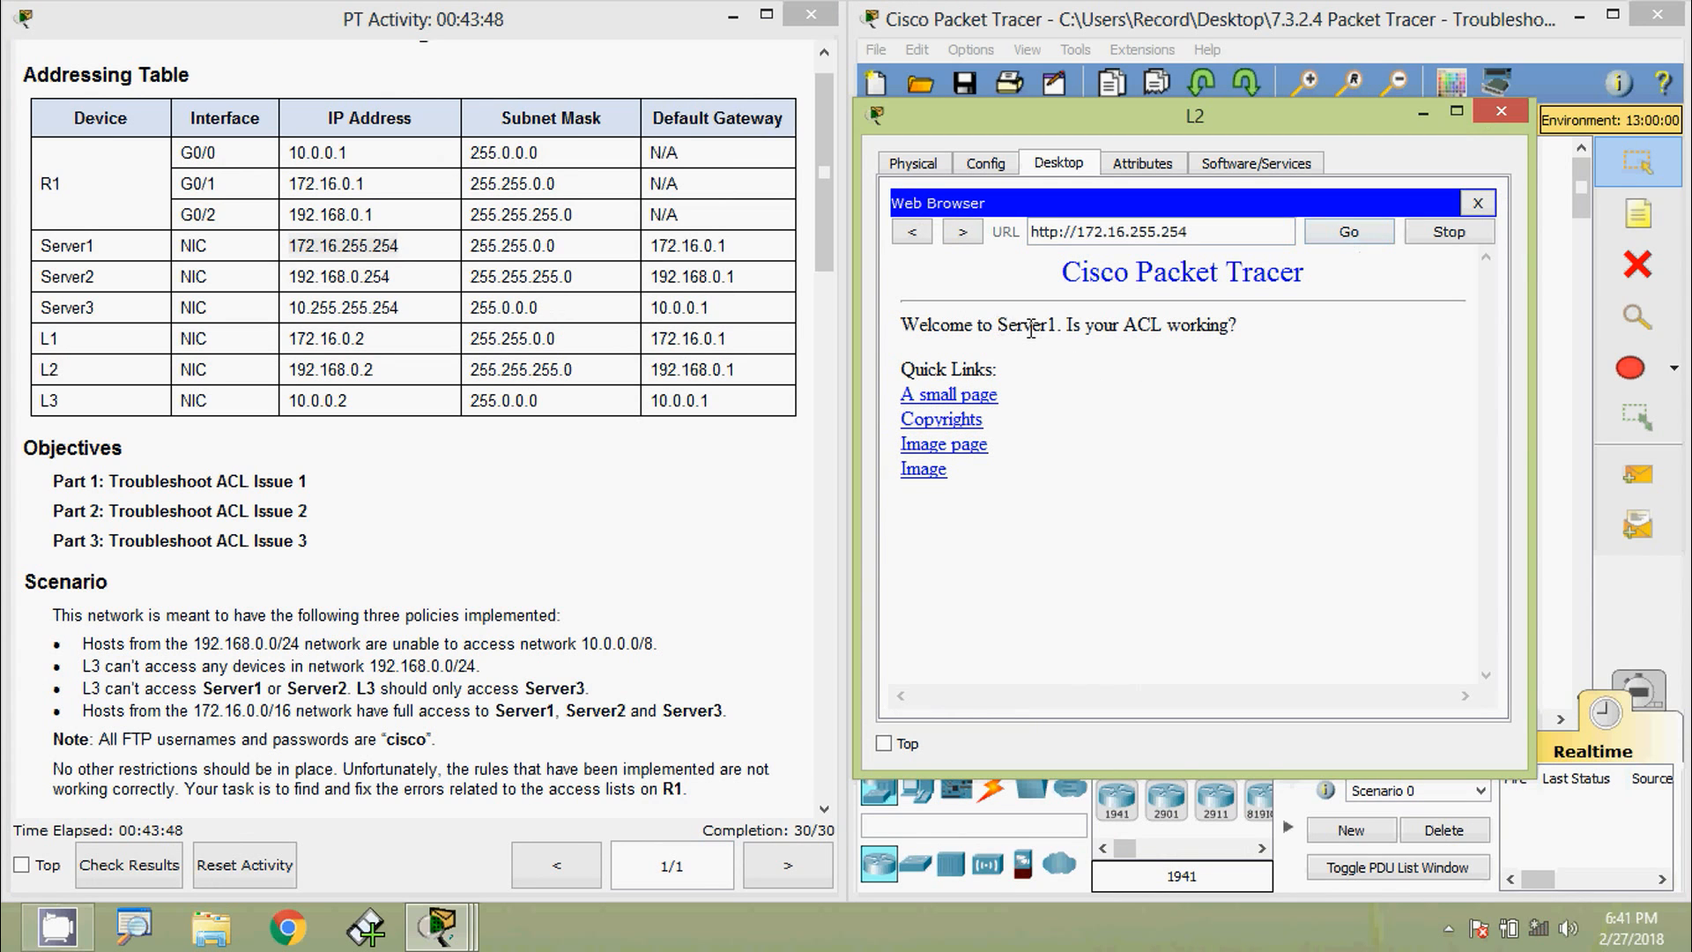
left_click_drag(998, 326, 1056, 335)
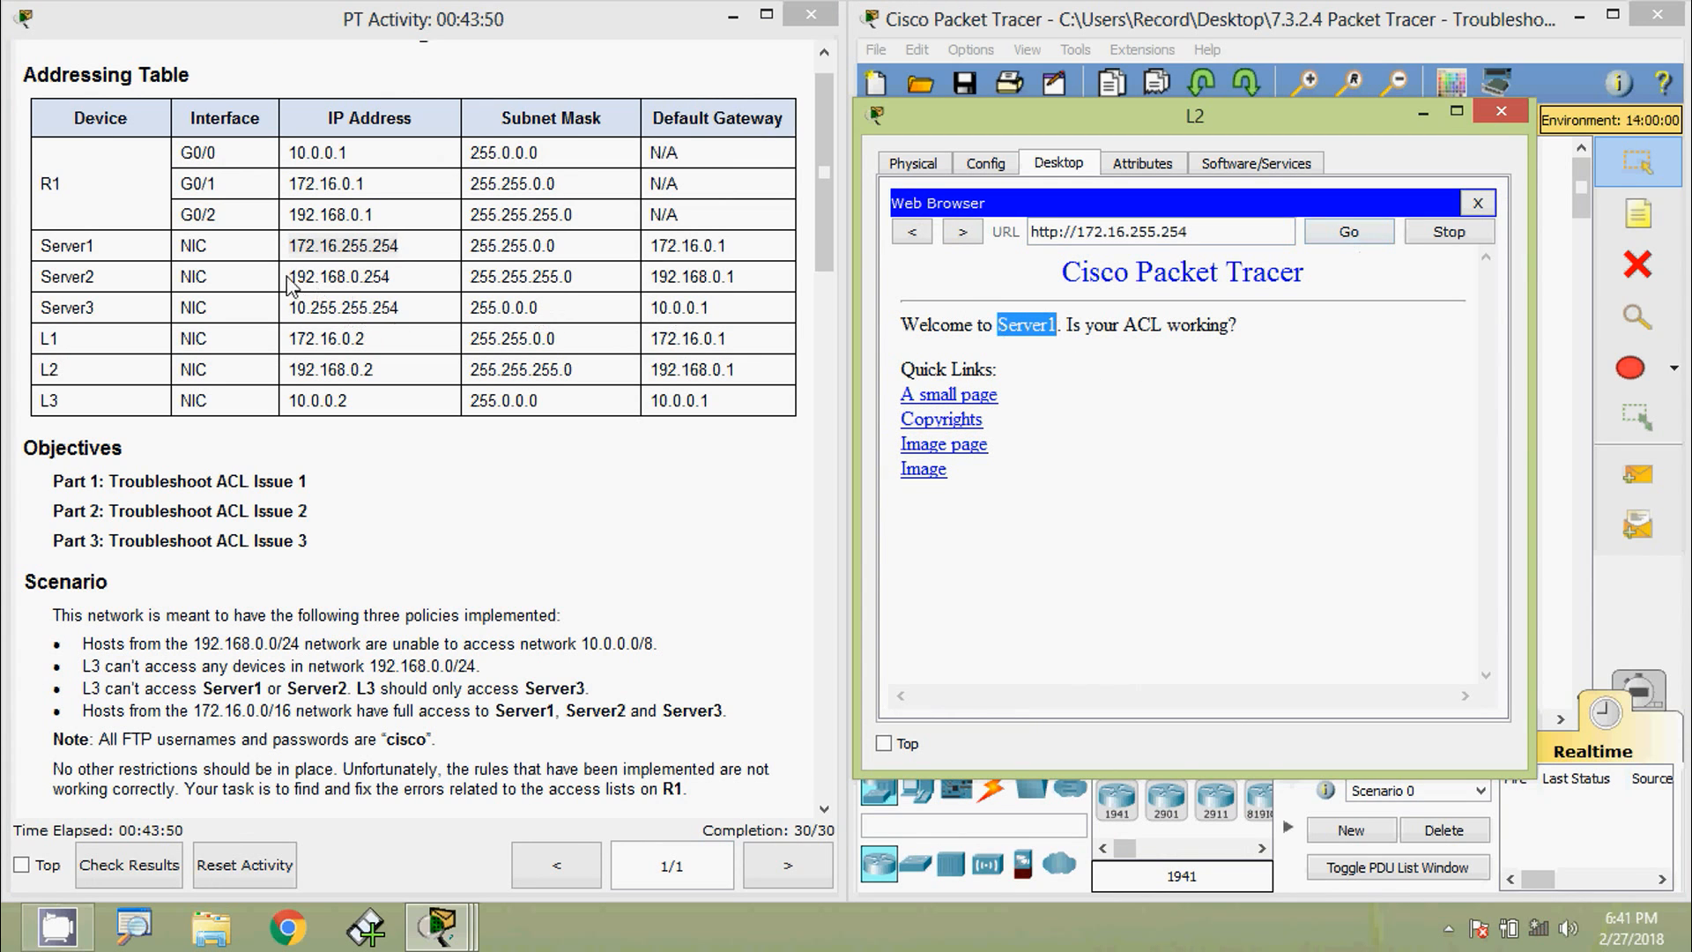
- Replace the URL with 192.168.0.254 and load Server2's welcome page
left_click_drag(288, 277, 408, 282)
key("ctrl+c")
left_click_drag(1229, 234, 975, 230)
key("ctrl+v")
left_click(1349, 233)
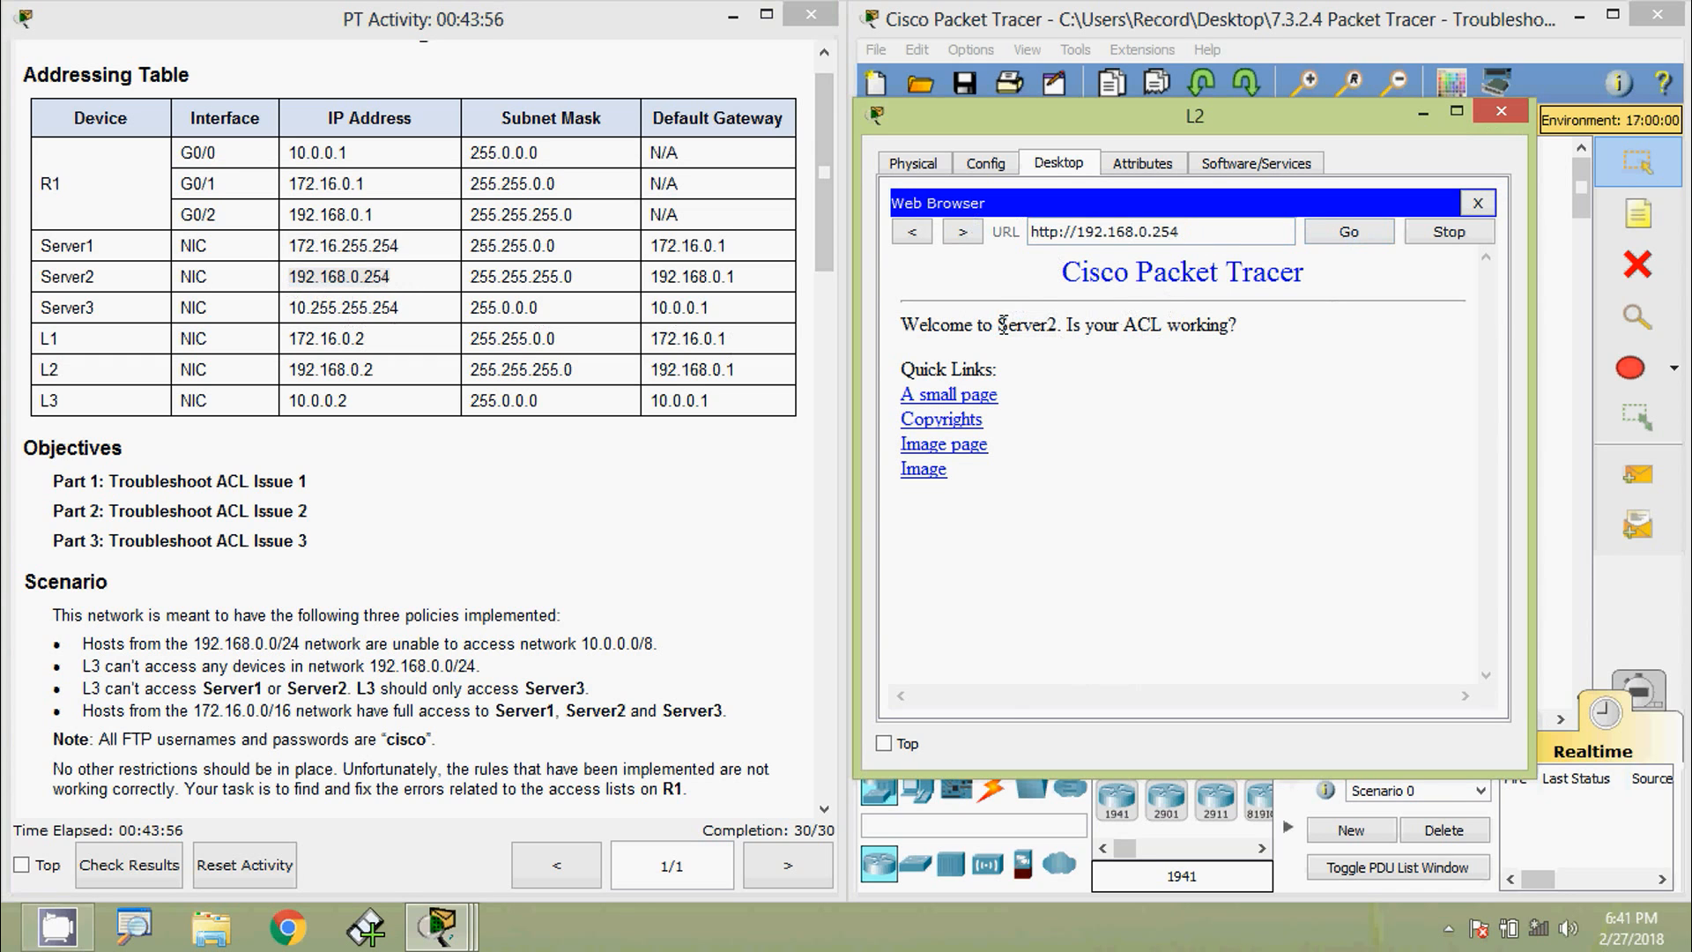
left_click_drag(1002, 326, 1070, 327)
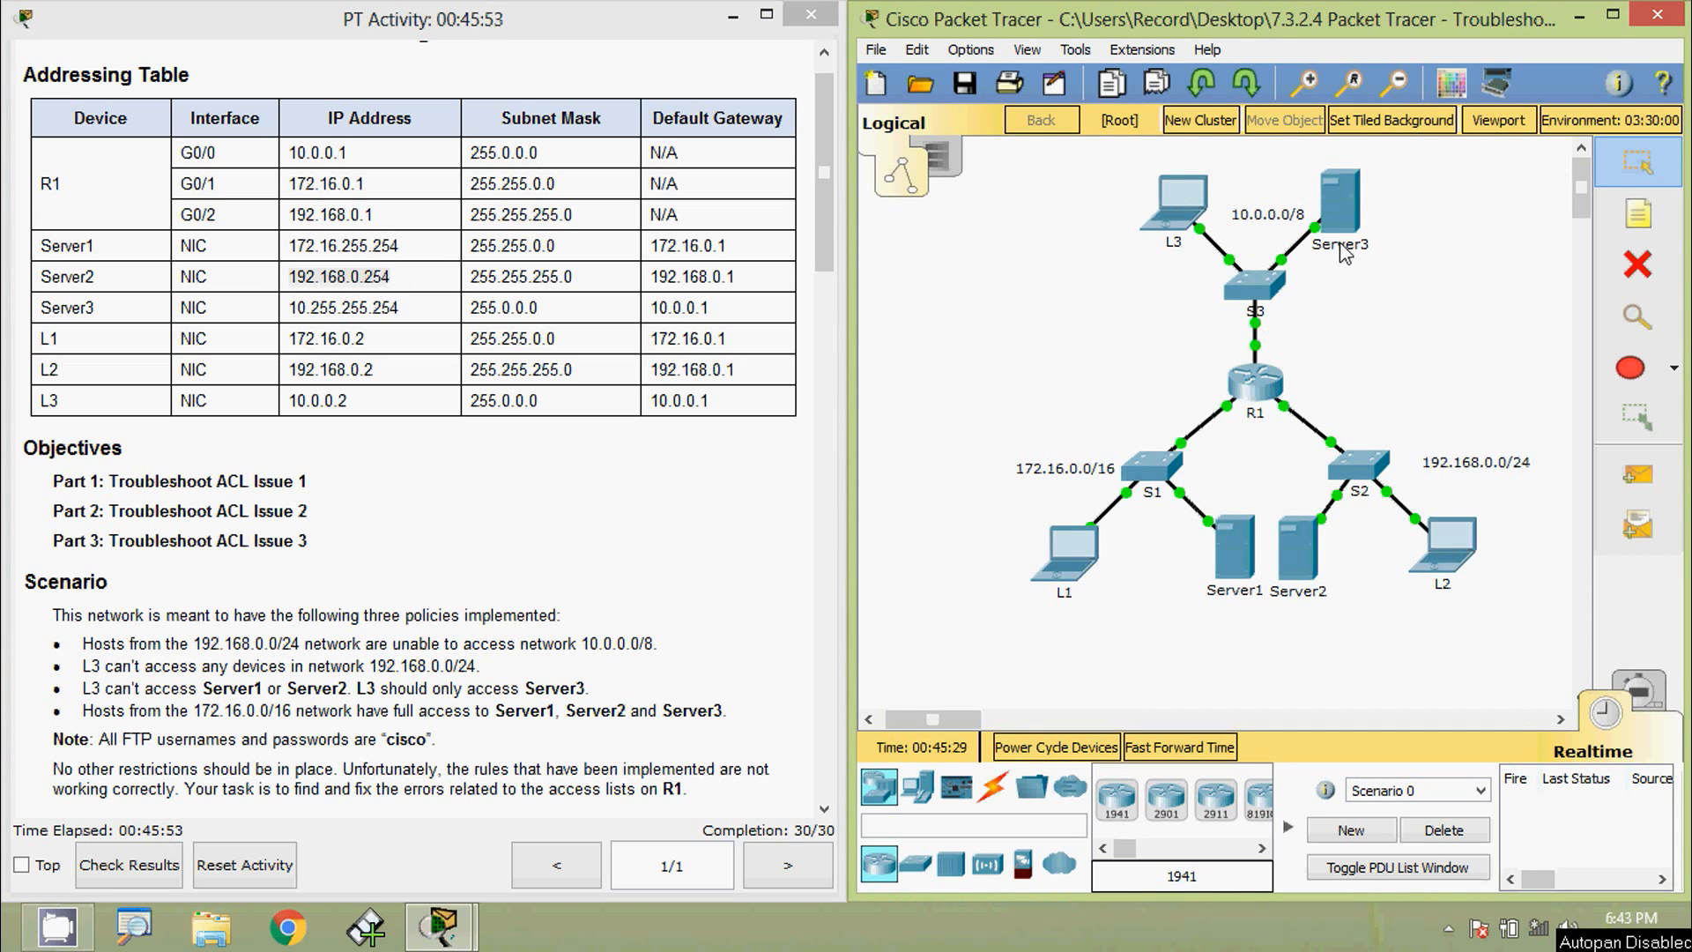
- From L2's Command Prompt, ping Server3 at 10.255.255.254; it reports host unreachable
left_click(1453, 564)
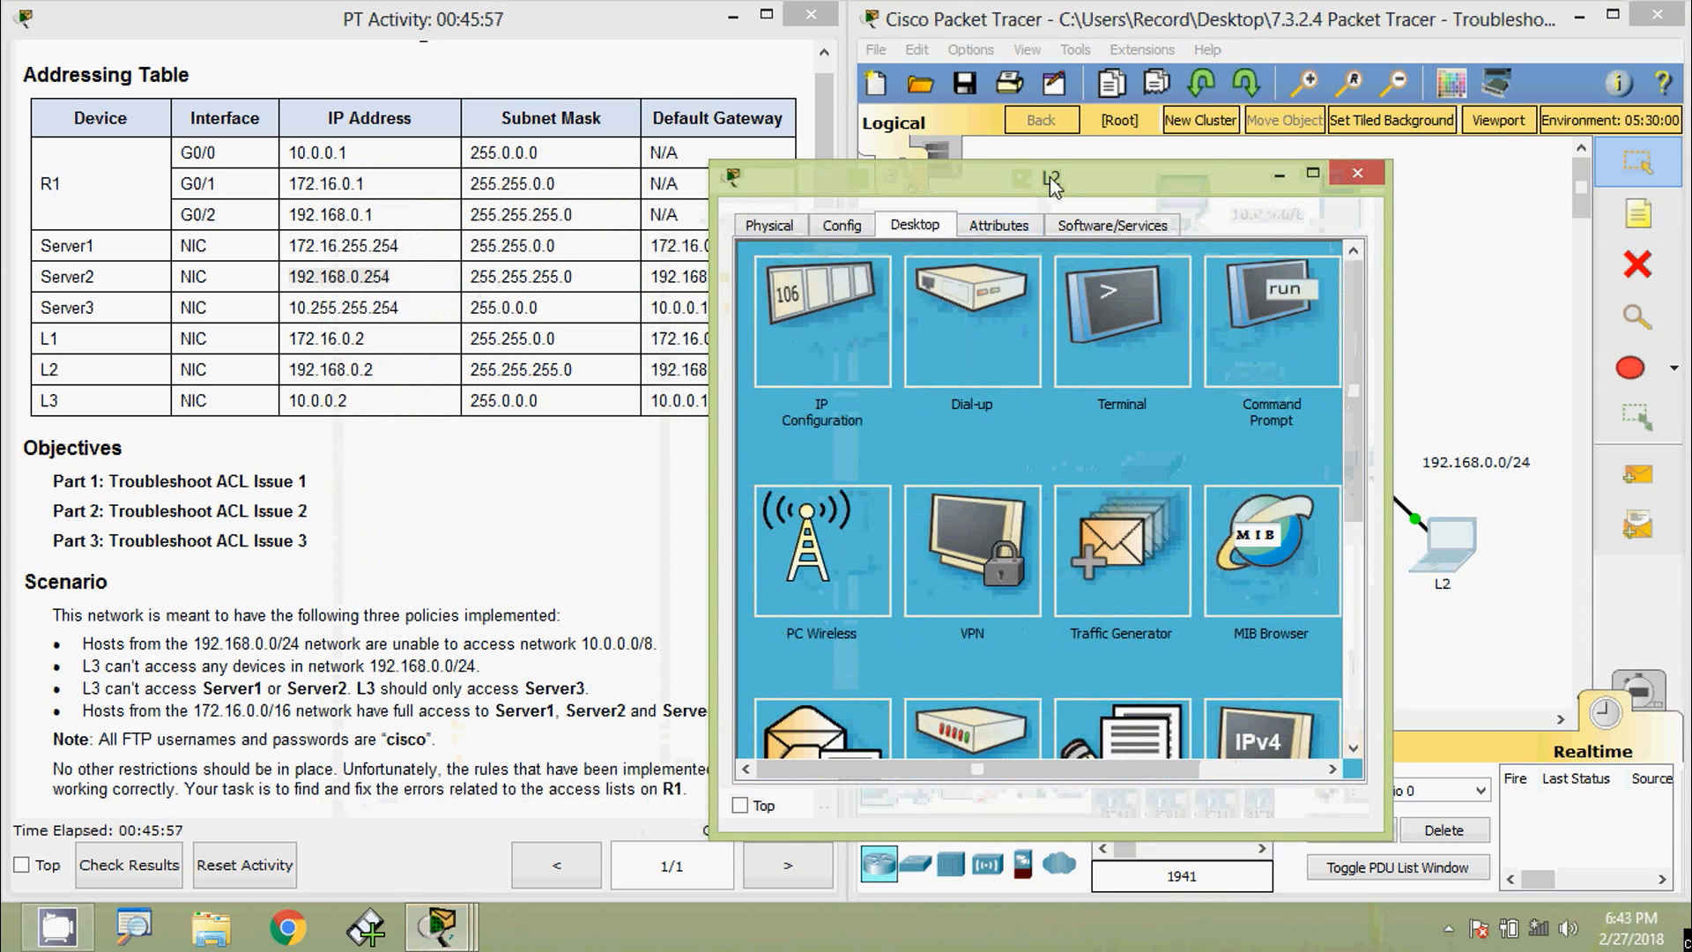
left_click(1372, 320)
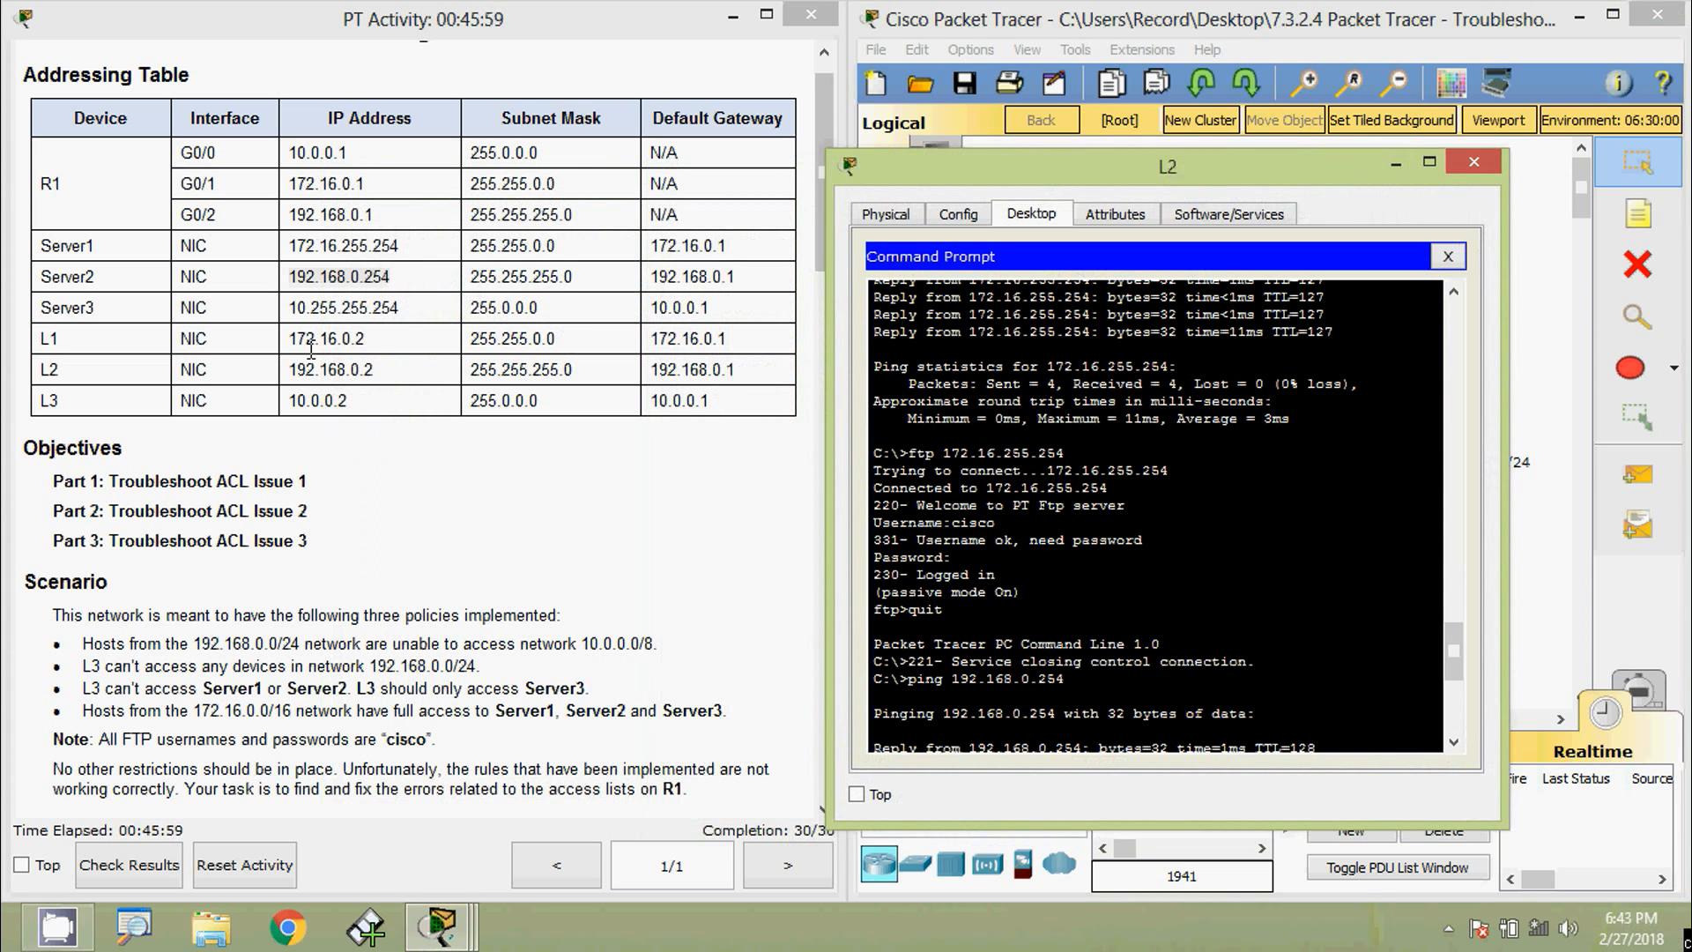
left_click_drag(289, 311, 397, 310)
key("ctrl+c")
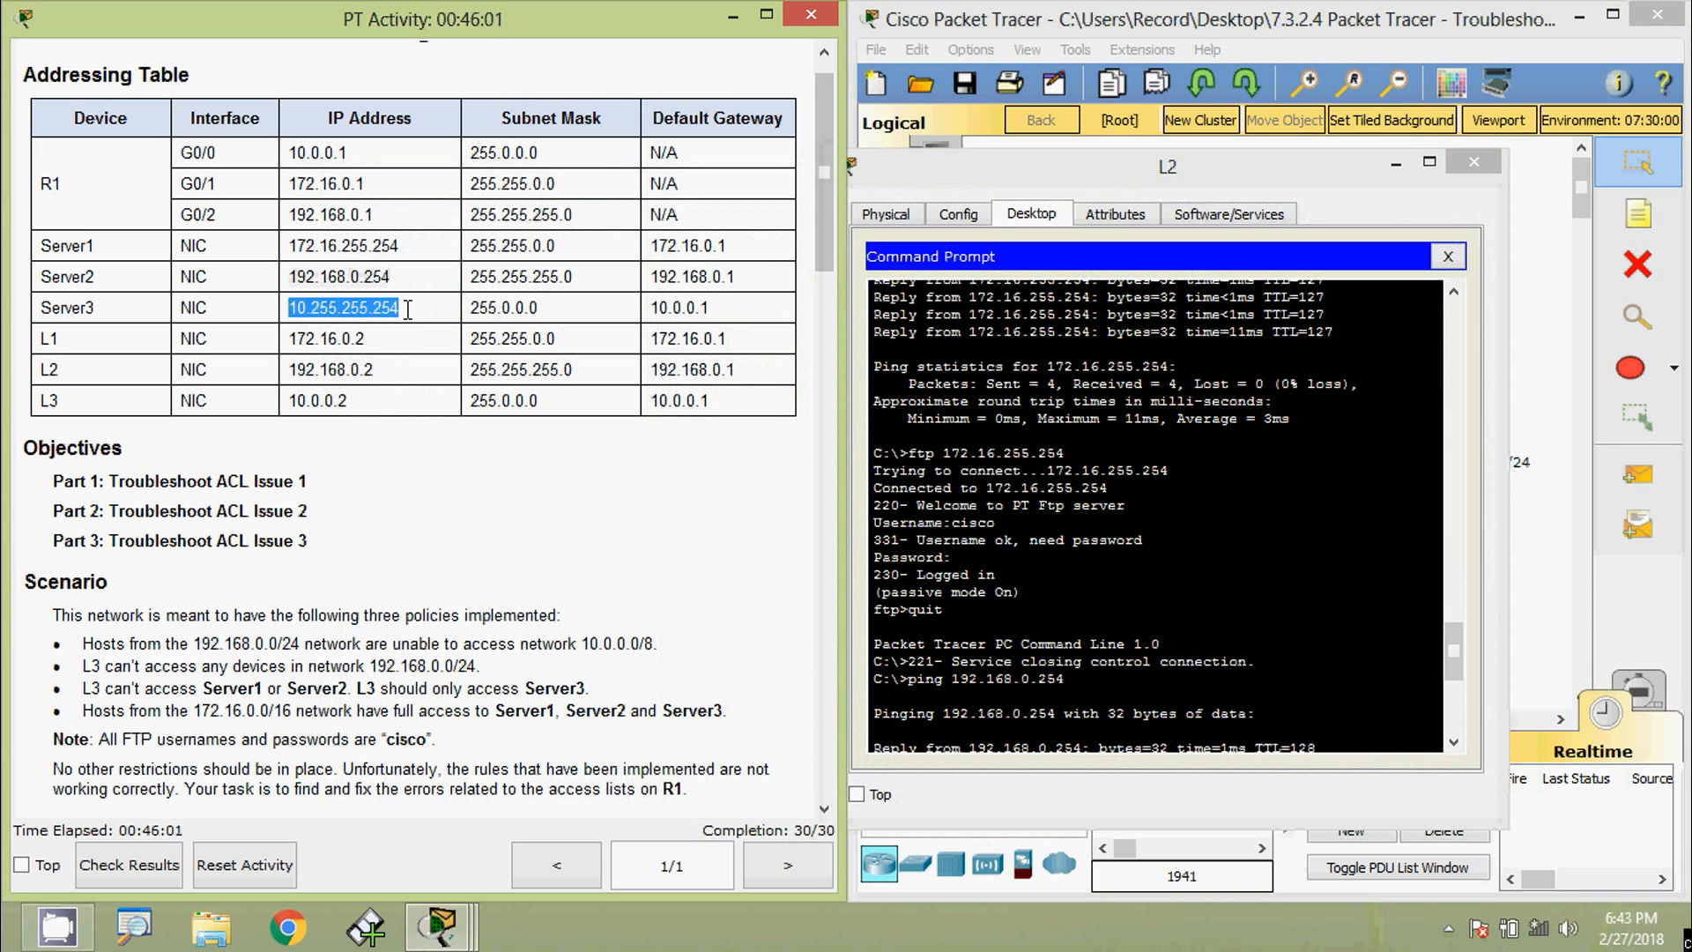
scroll(1036, 743, "down", 8)
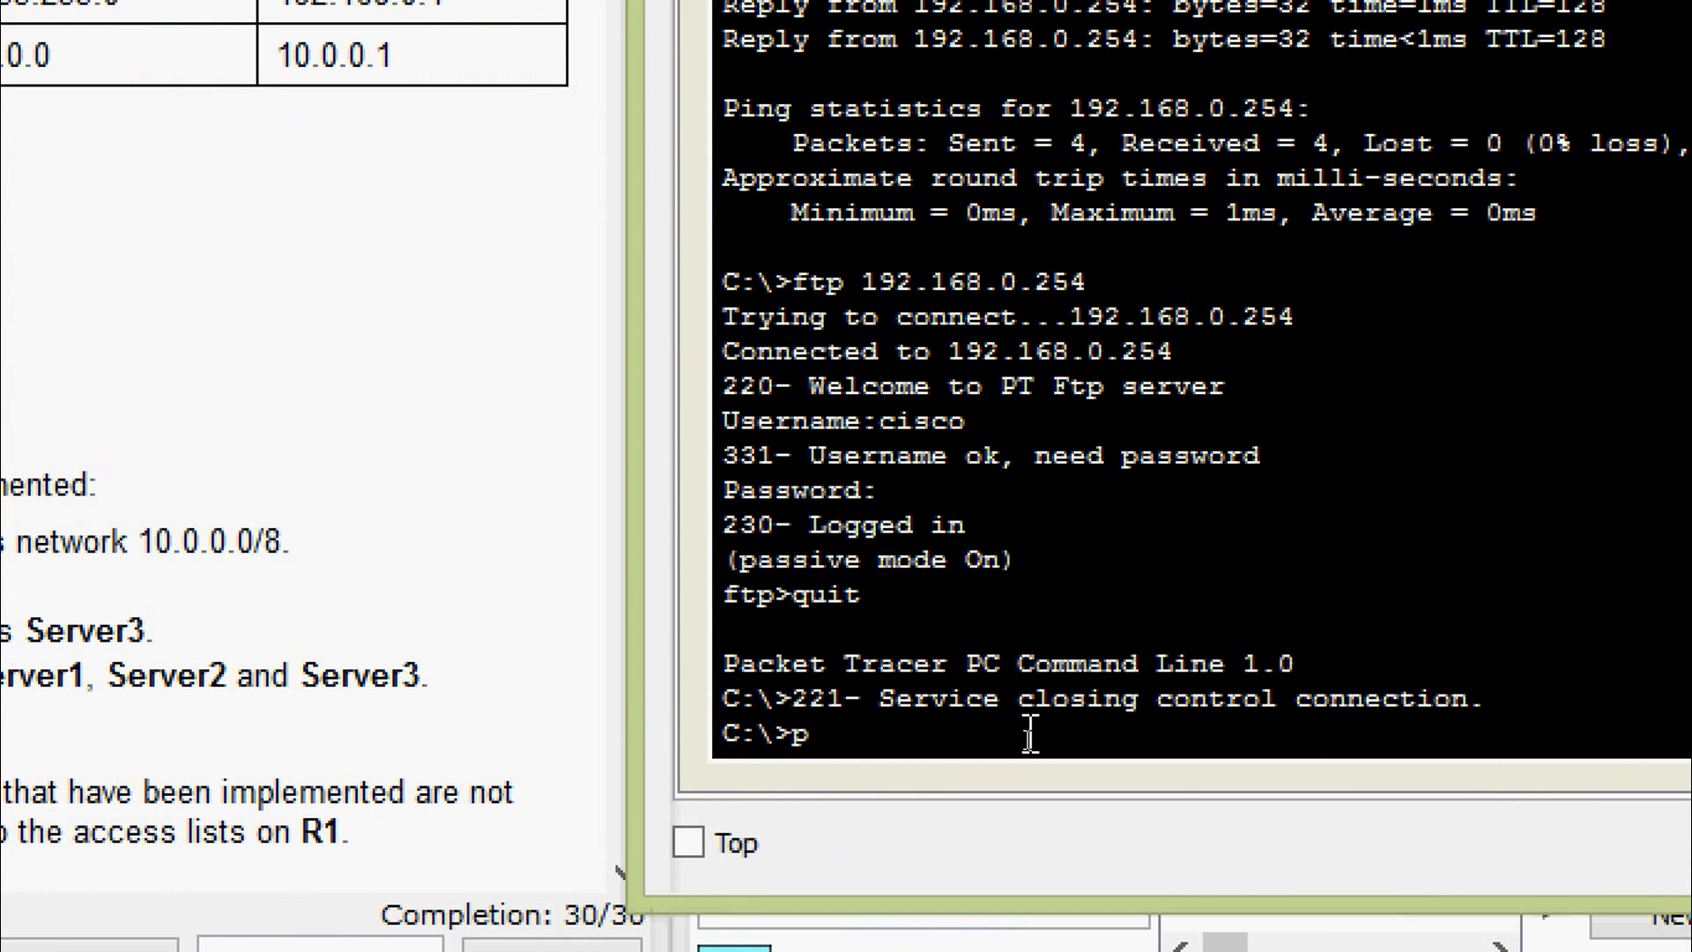
type("ing")
right_click(1030, 733)
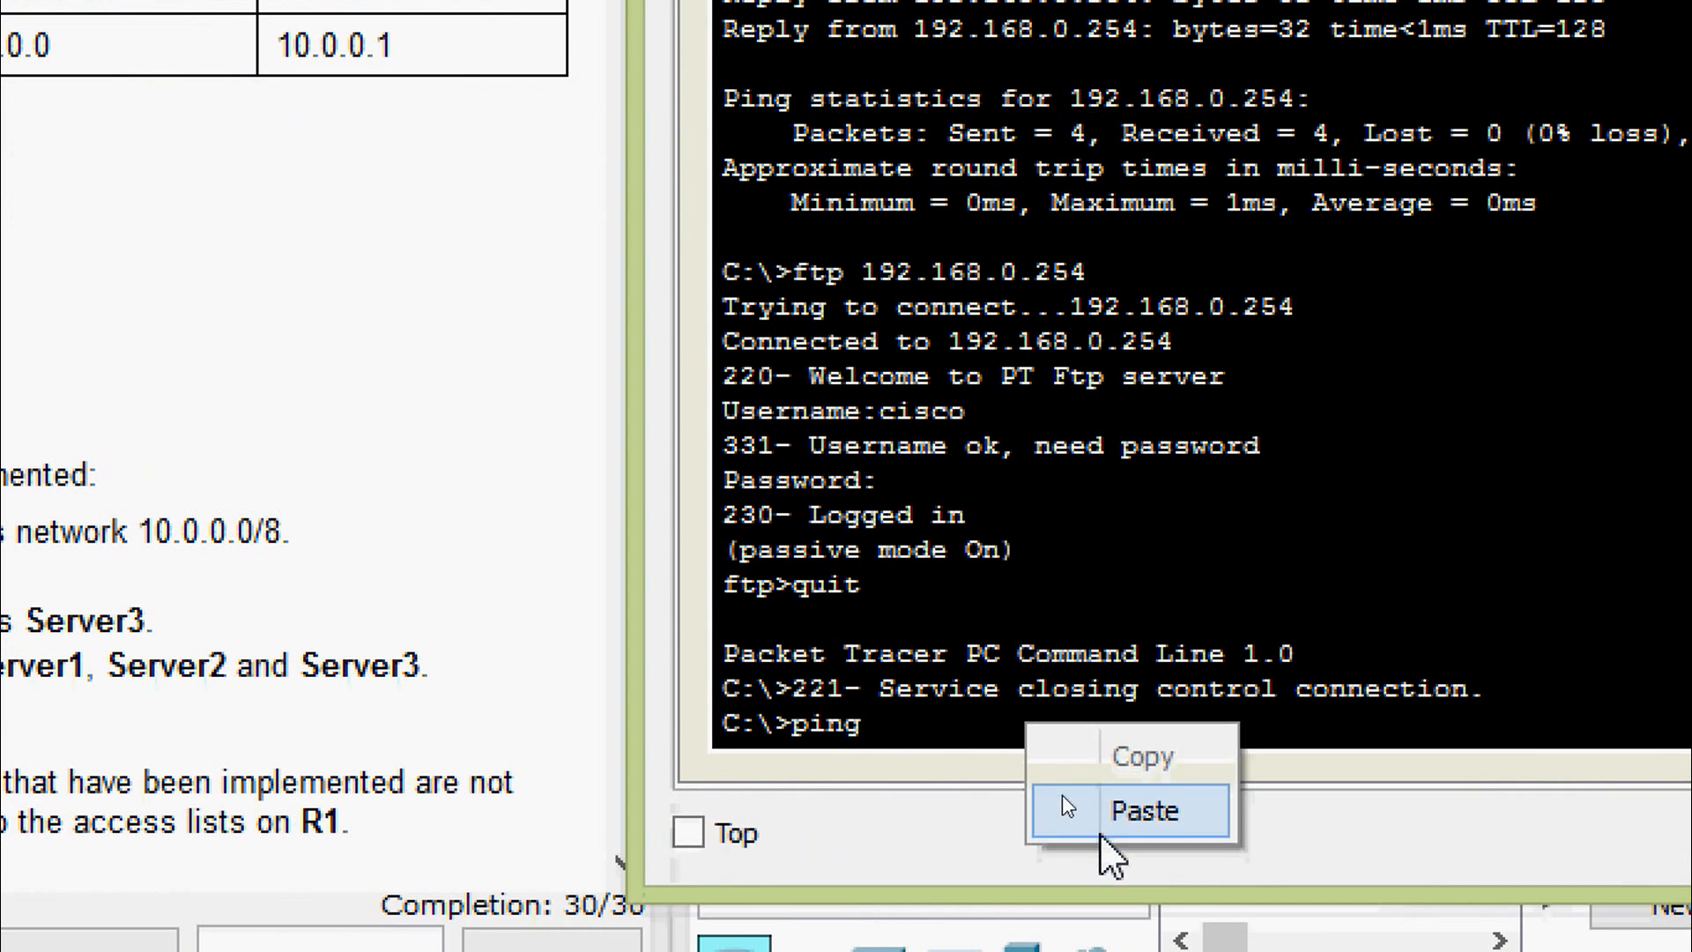
left_click(1061, 805)
key("Return")
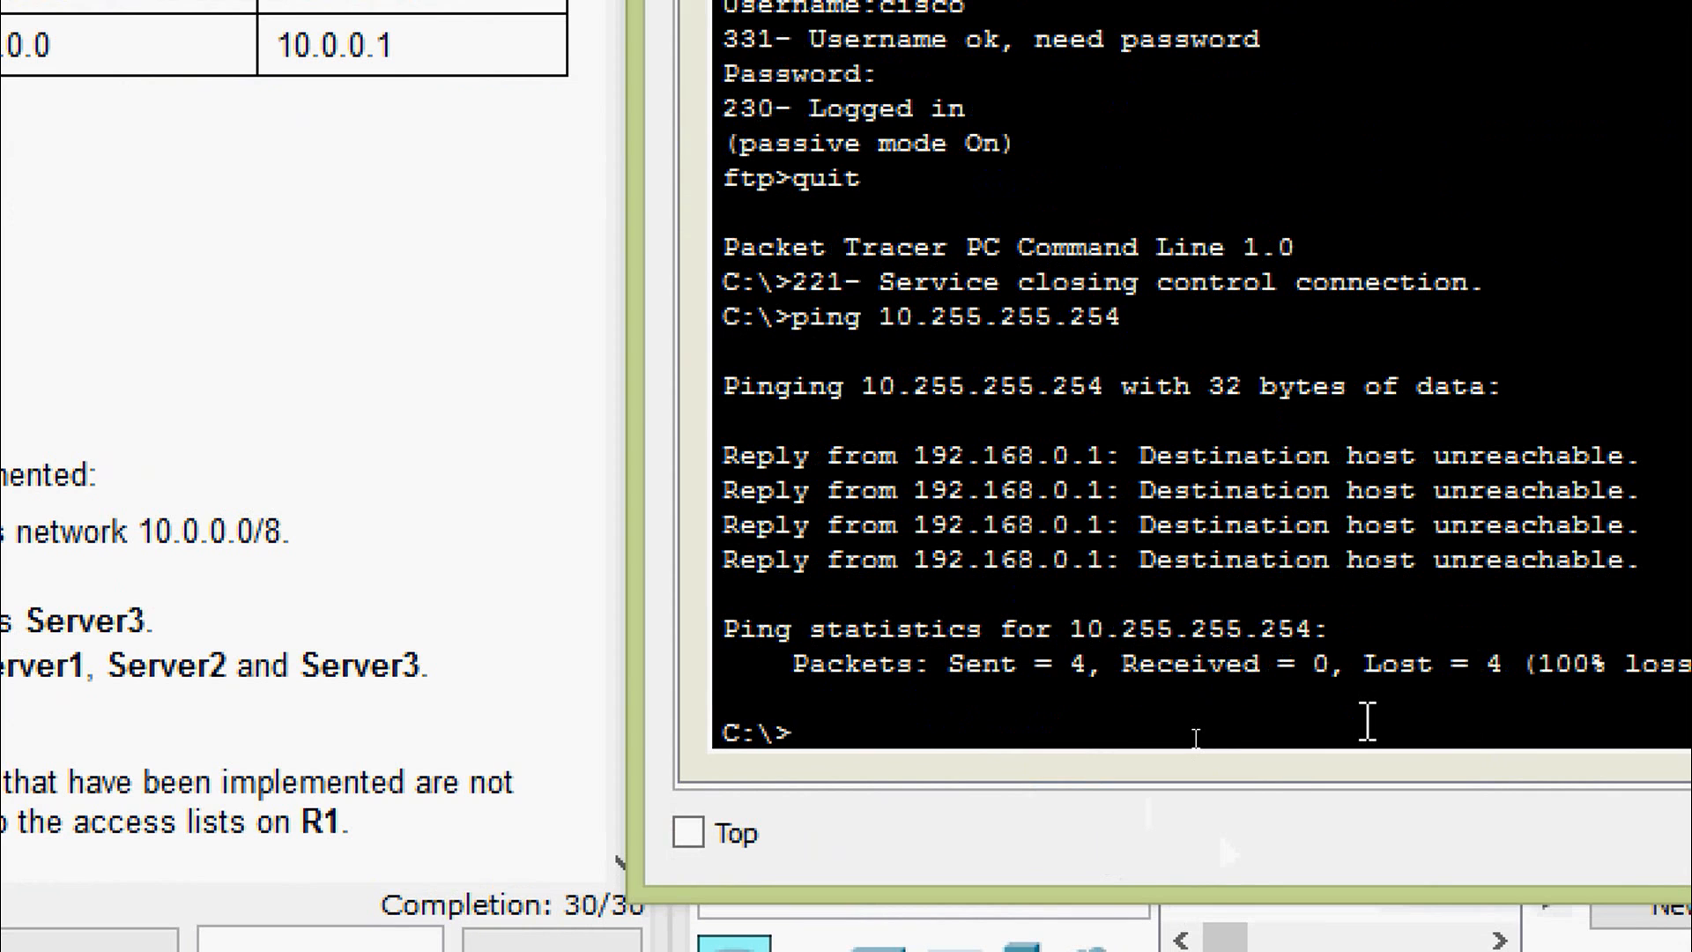
key("Return")
key("Return")
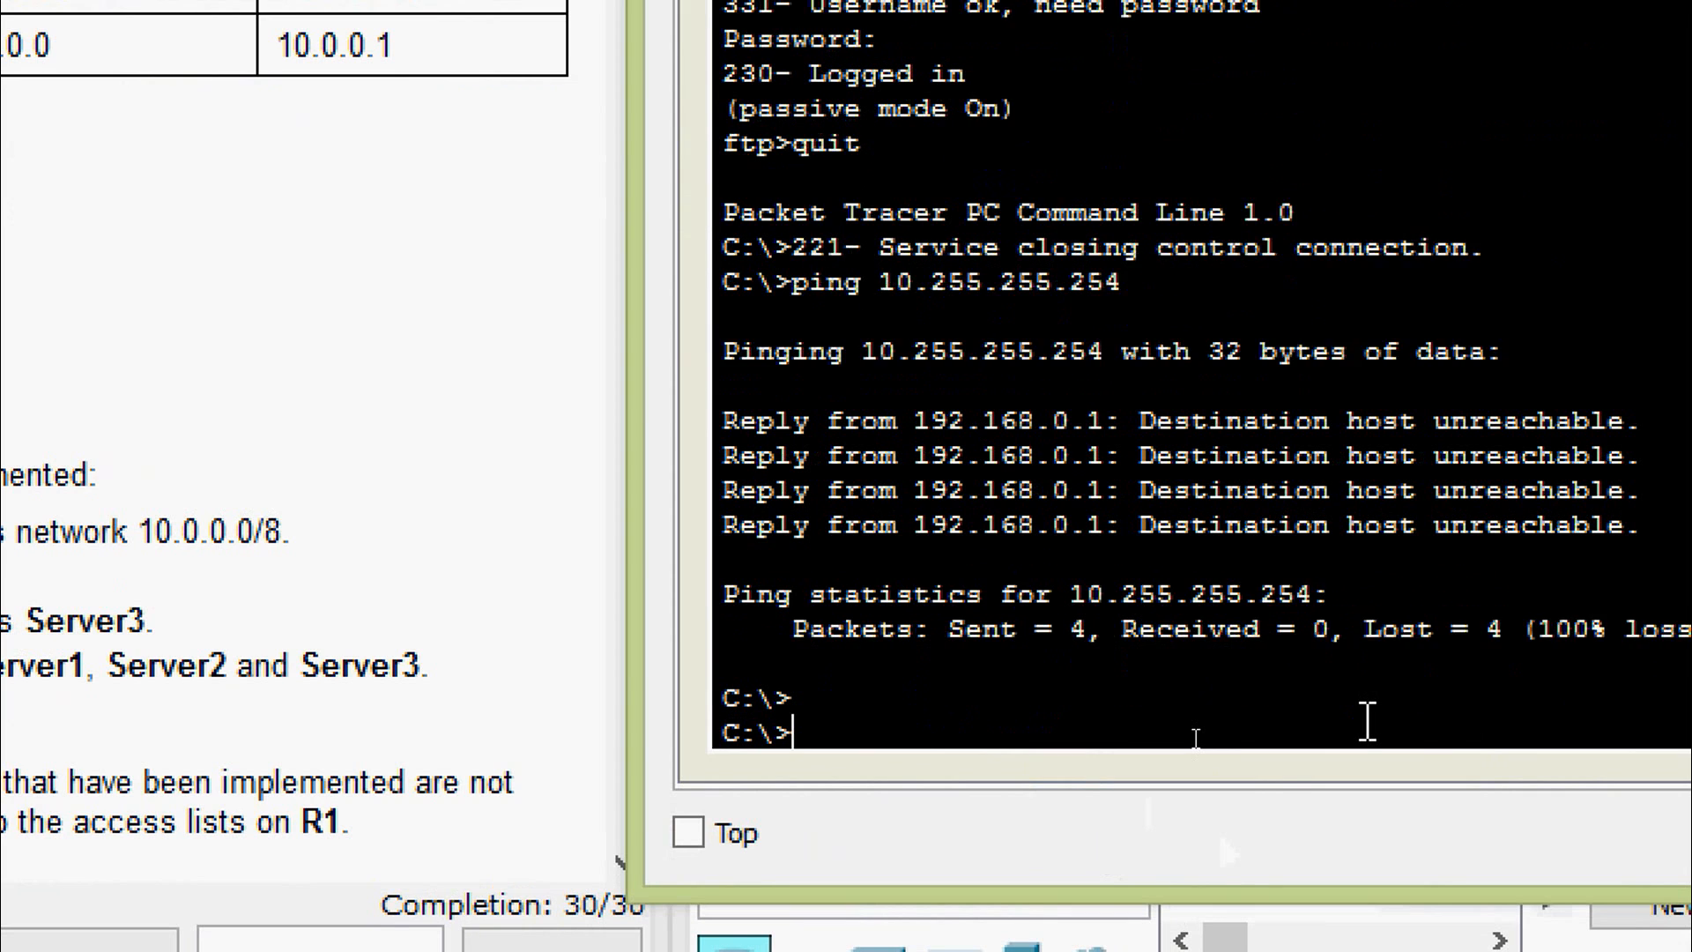
- Attempt an FTP connection to 10.255.255.254 and let it time out
type("ftp")
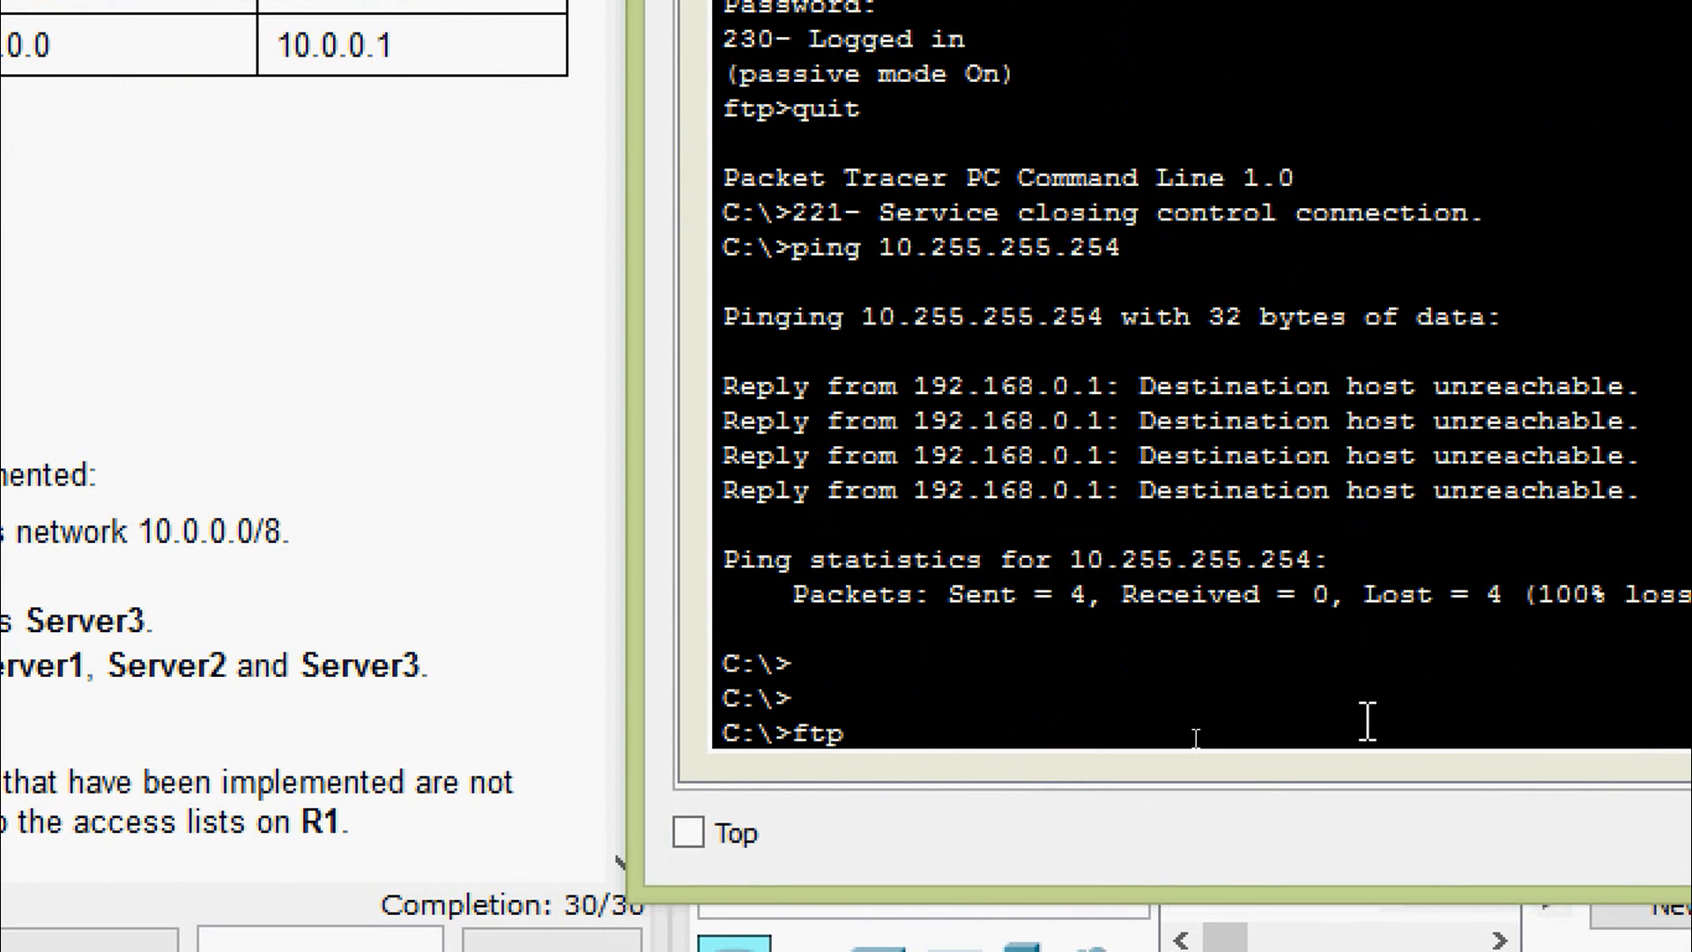
right_click(1367, 720)
left_click(1398, 804)
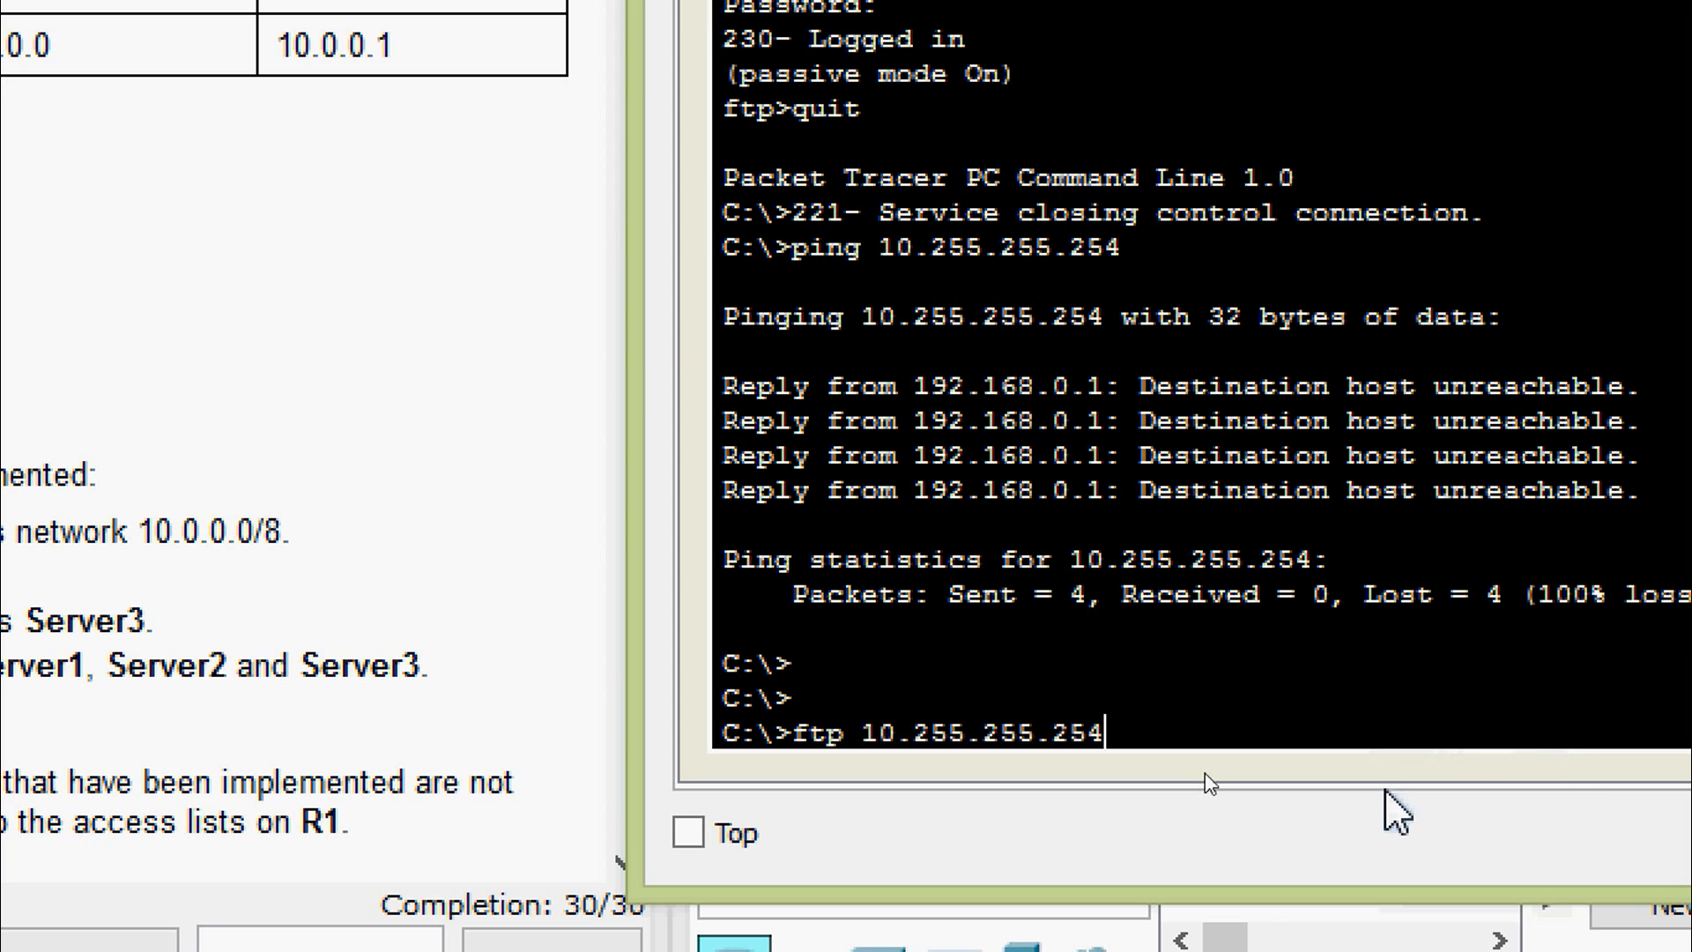
key("Return")
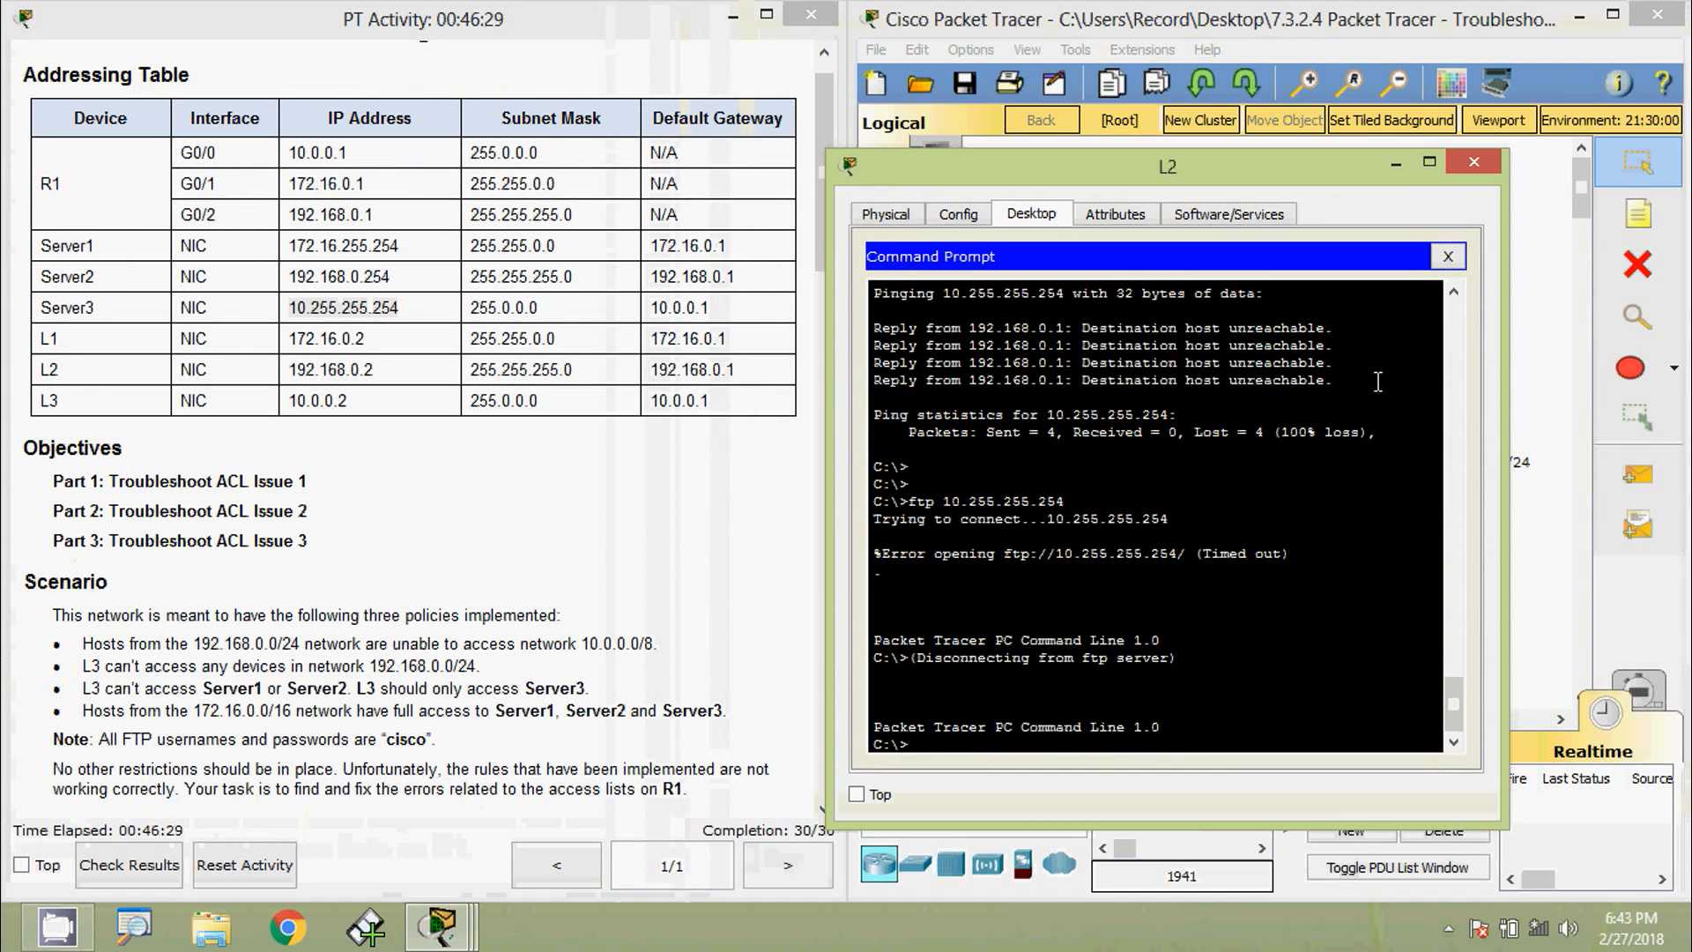
- Try loading Server3's page at 10.255.255.254 in L2's web browser
left_click(1449, 258)
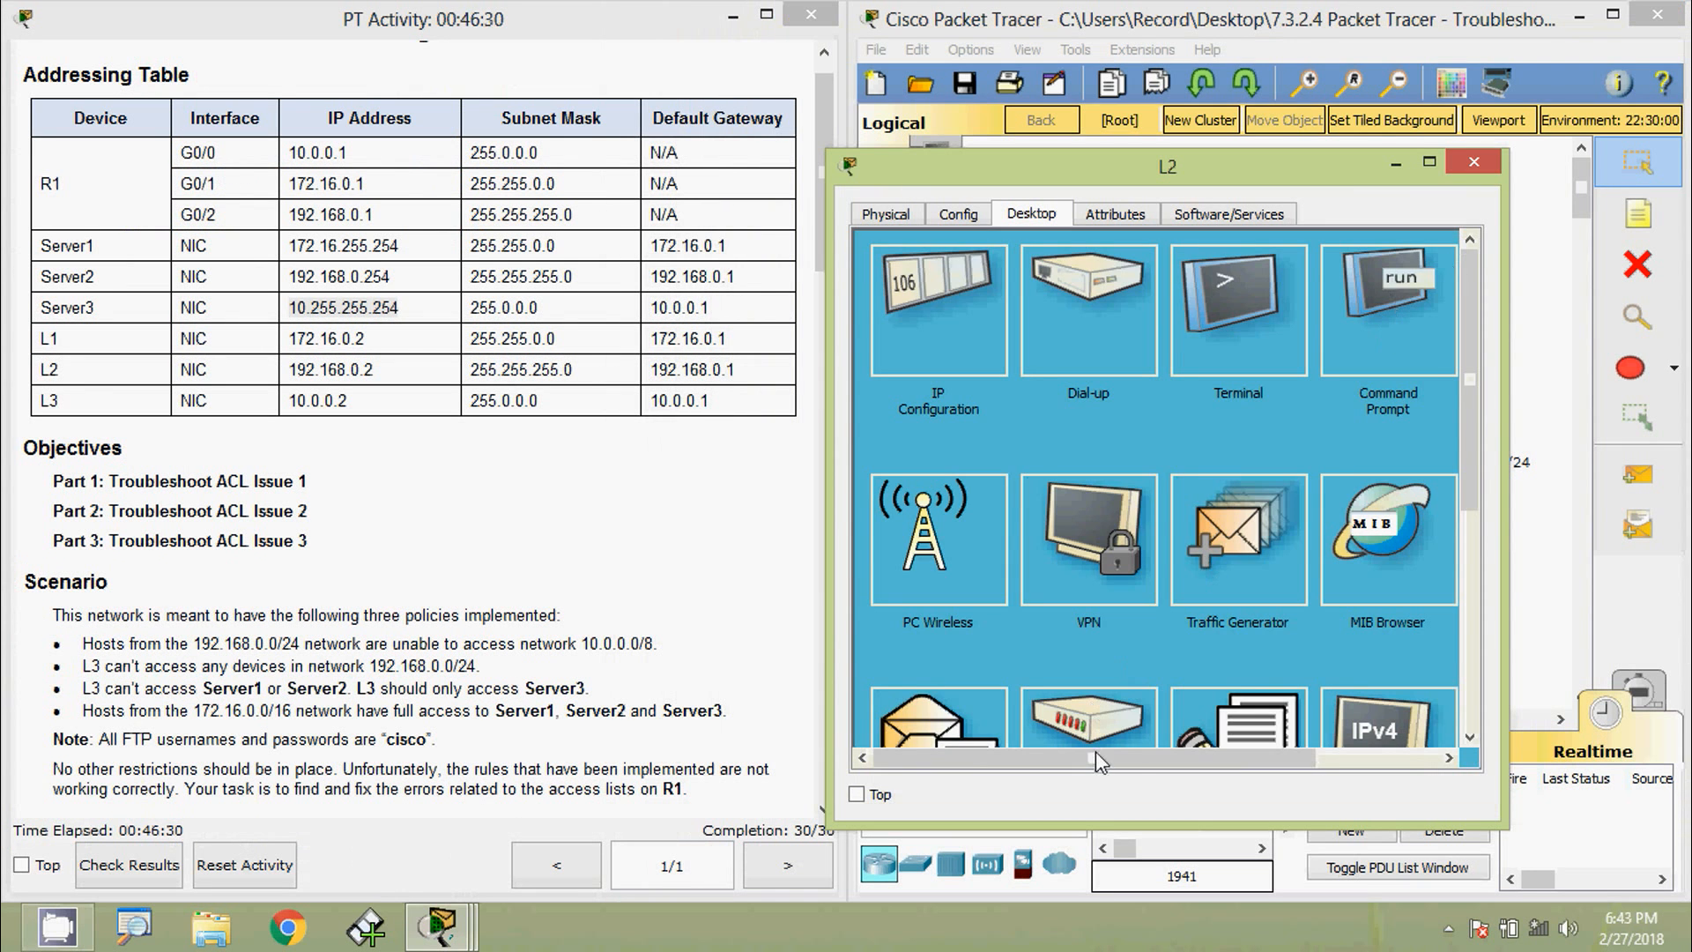
left_click_drag(1093, 758, 1216, 758)
left_click(1346, 342)
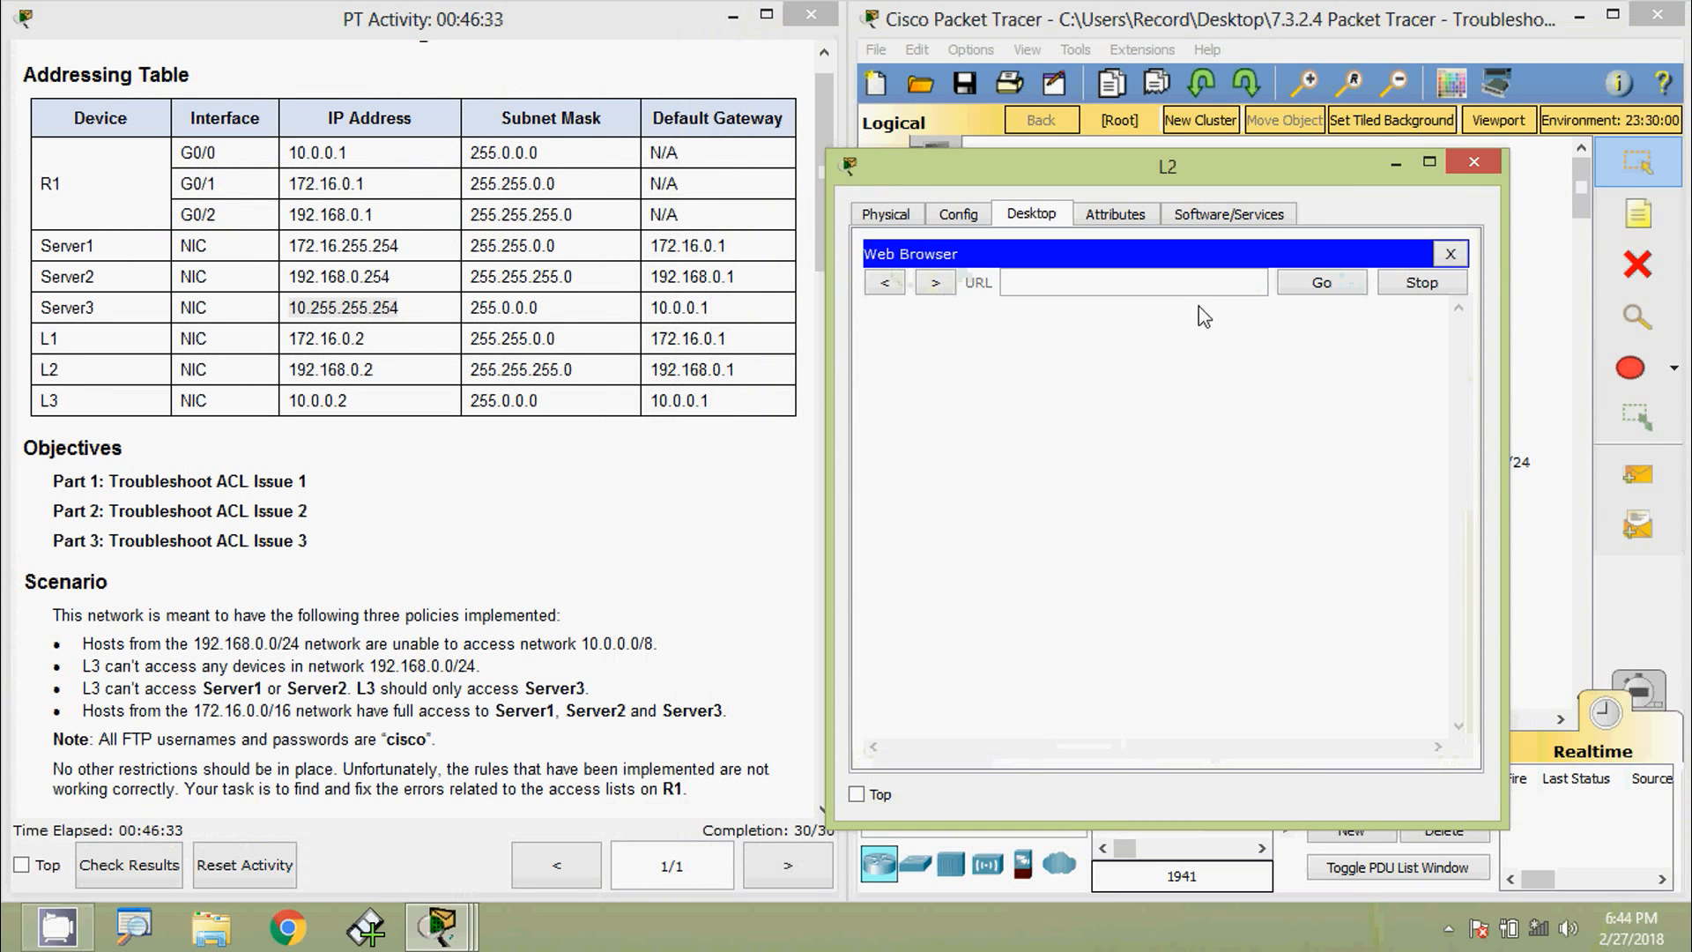
left_click(1167, 274)
key("ctrl+v")
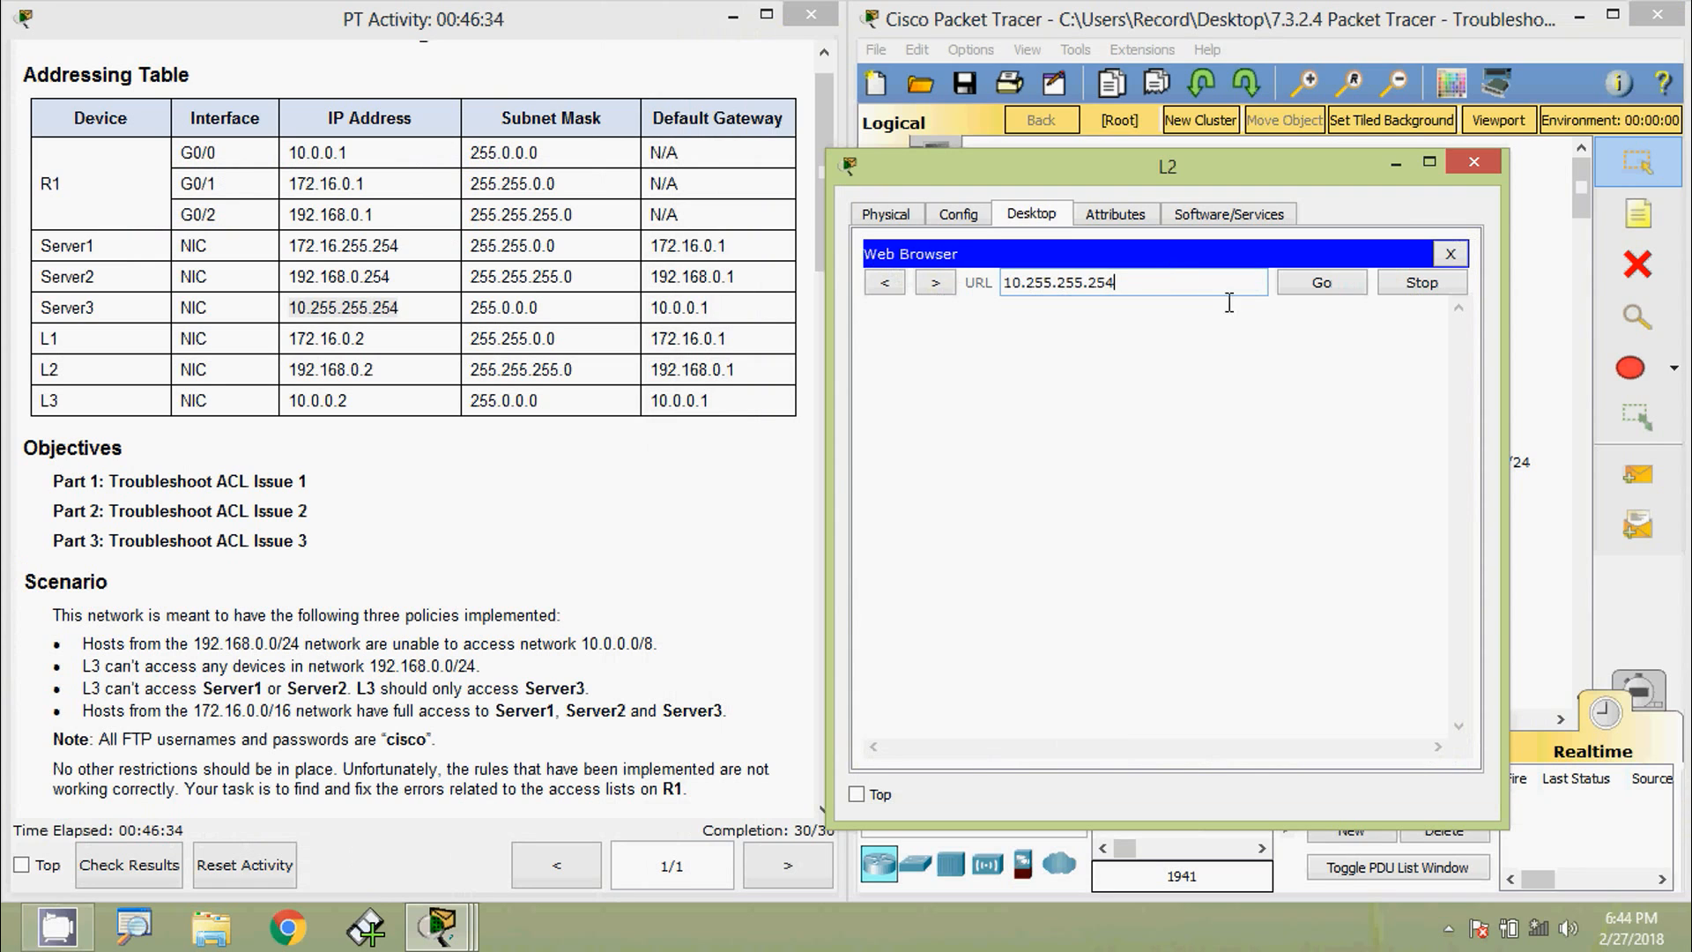
left_click(1319, 286)
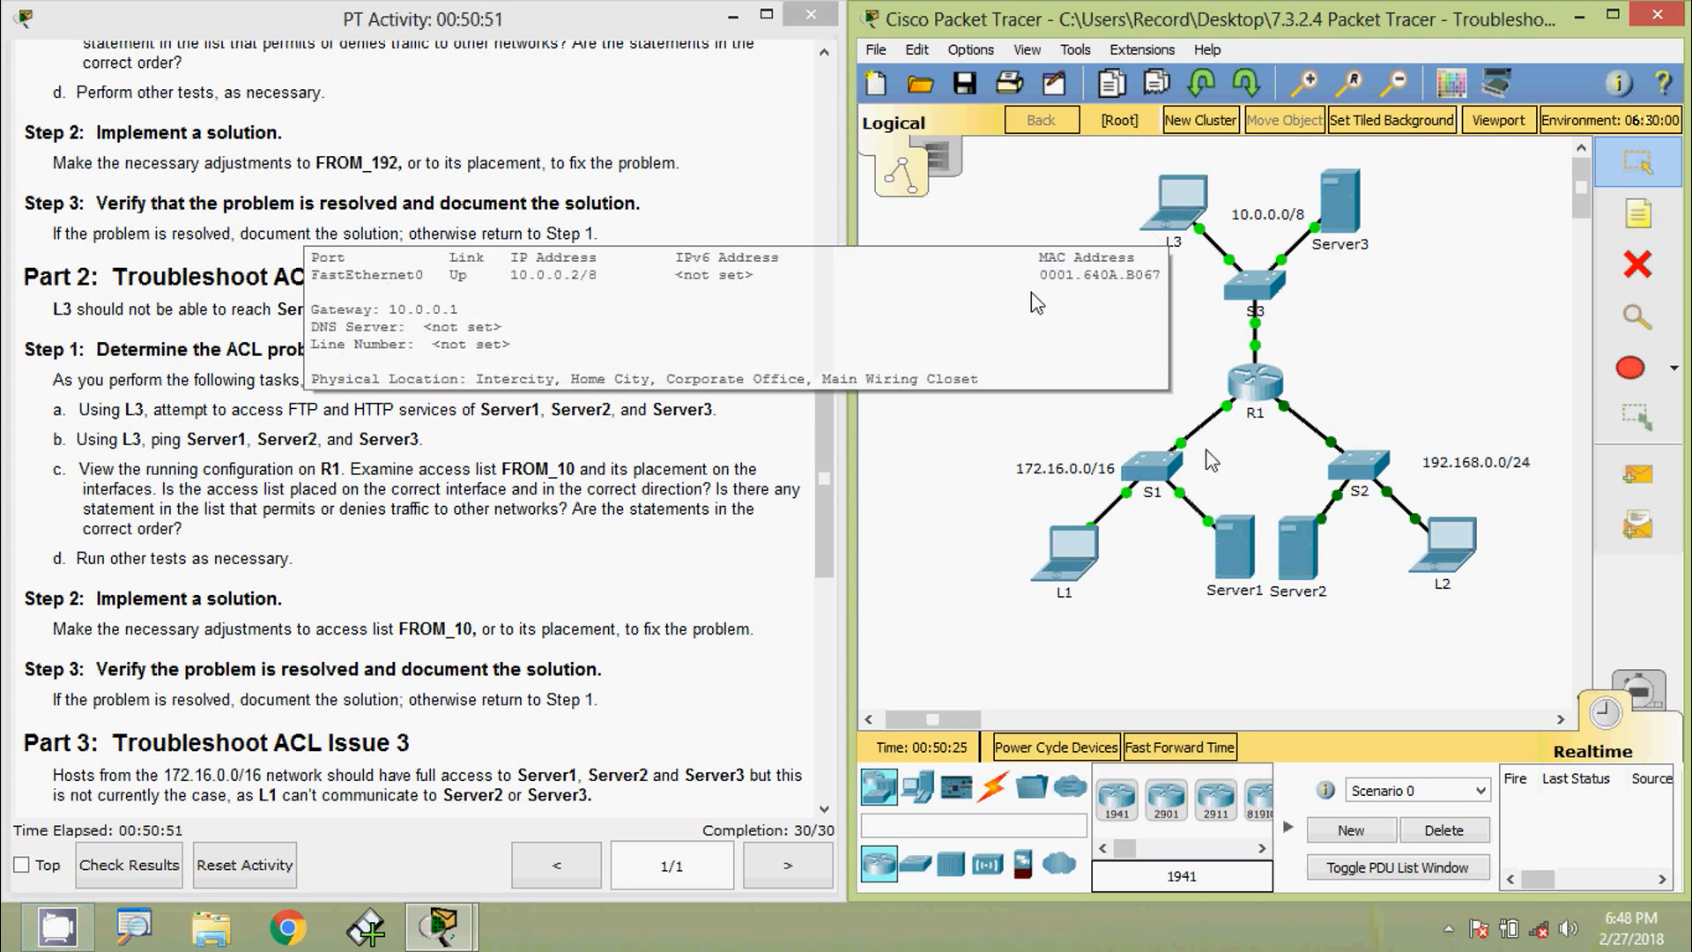
- Open and reposition L3's window, copy Server1's IP 172.16.255.254, then minimize L3
mouse_move(1314, 598)
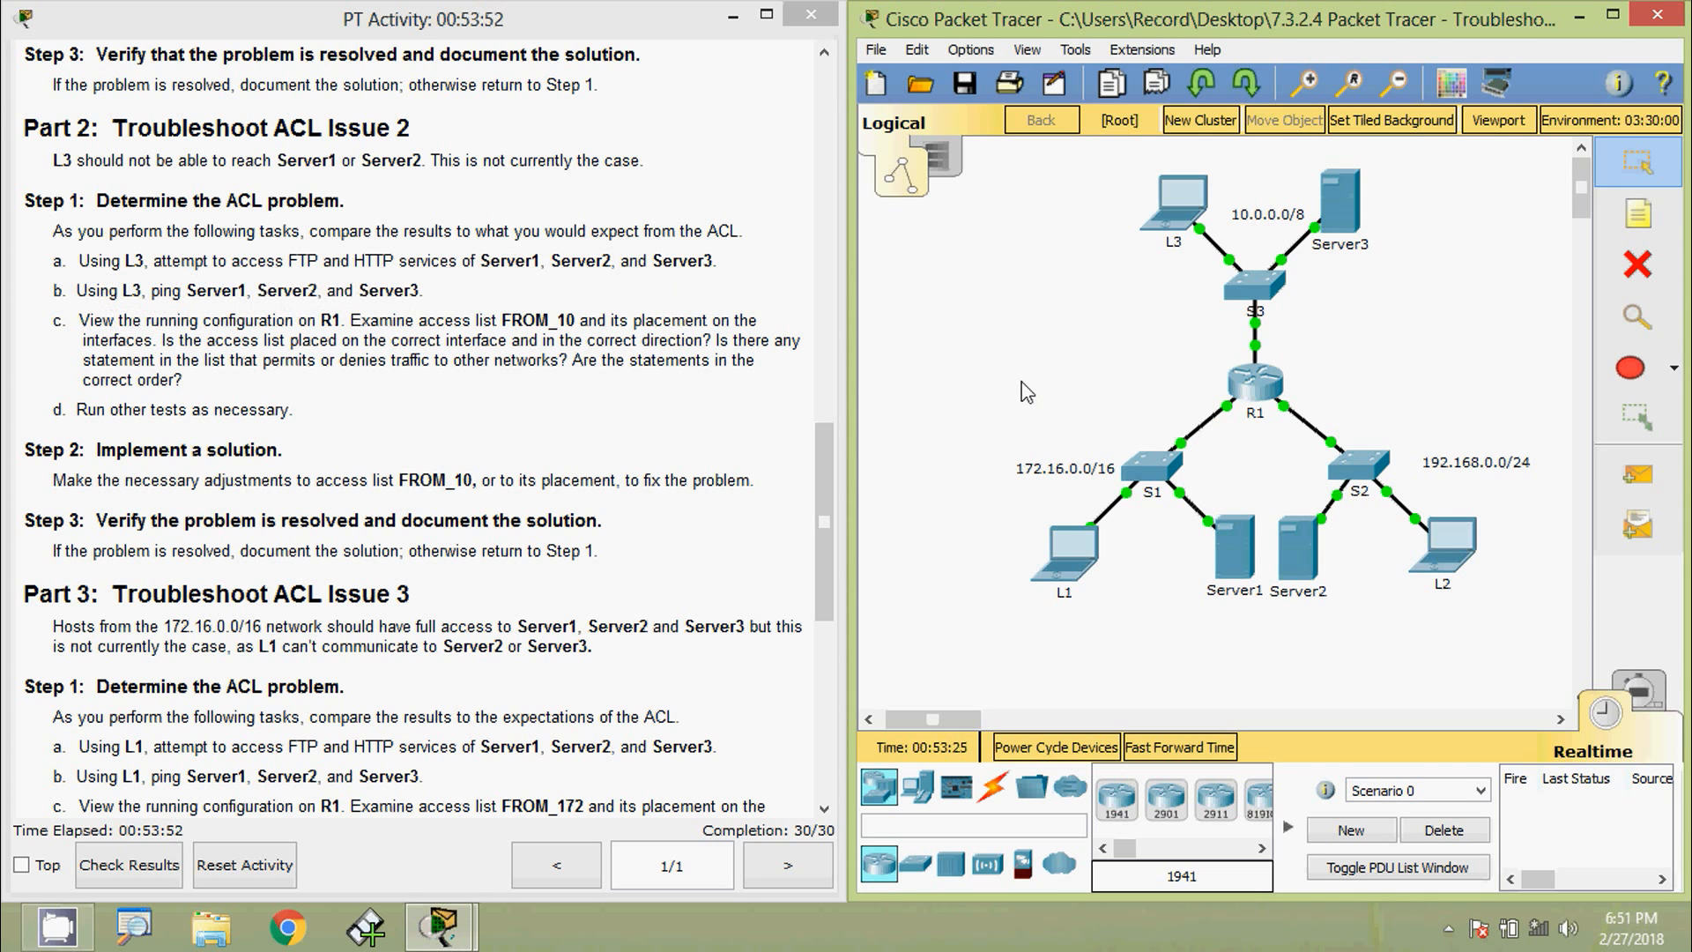
left_click(1175, 200)
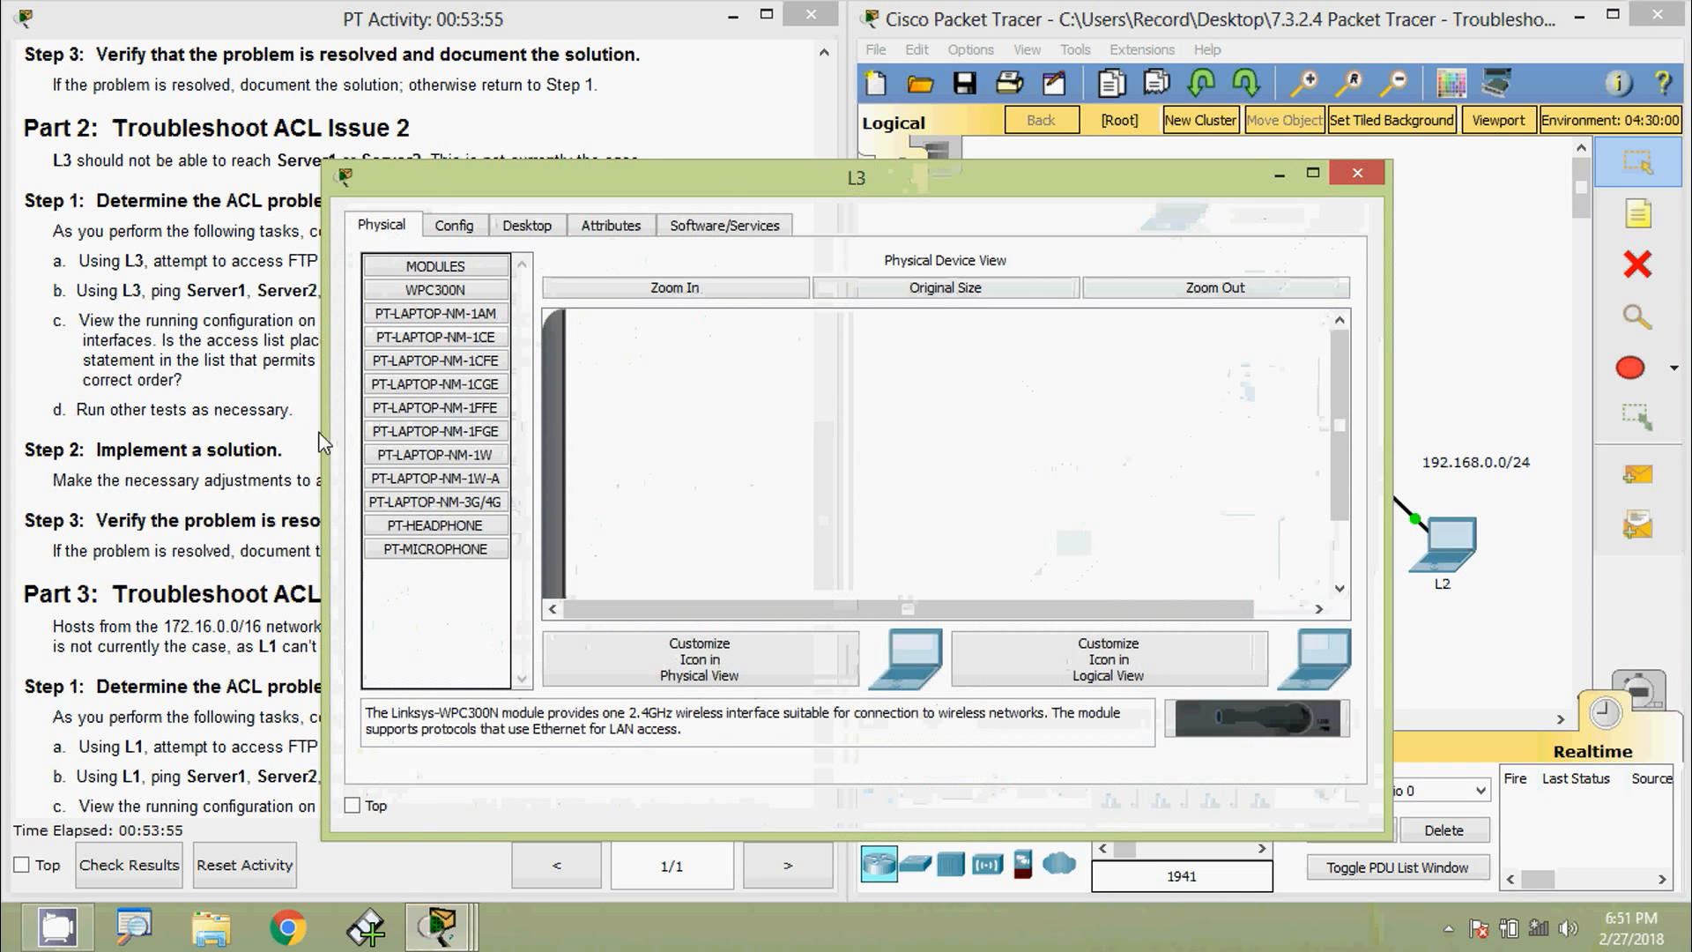
left_click_drag(324, 427, 739, 427)
left_click_drag(1053, 182, 1257, 149)
left_click_drag(827, 465, 825, 93)
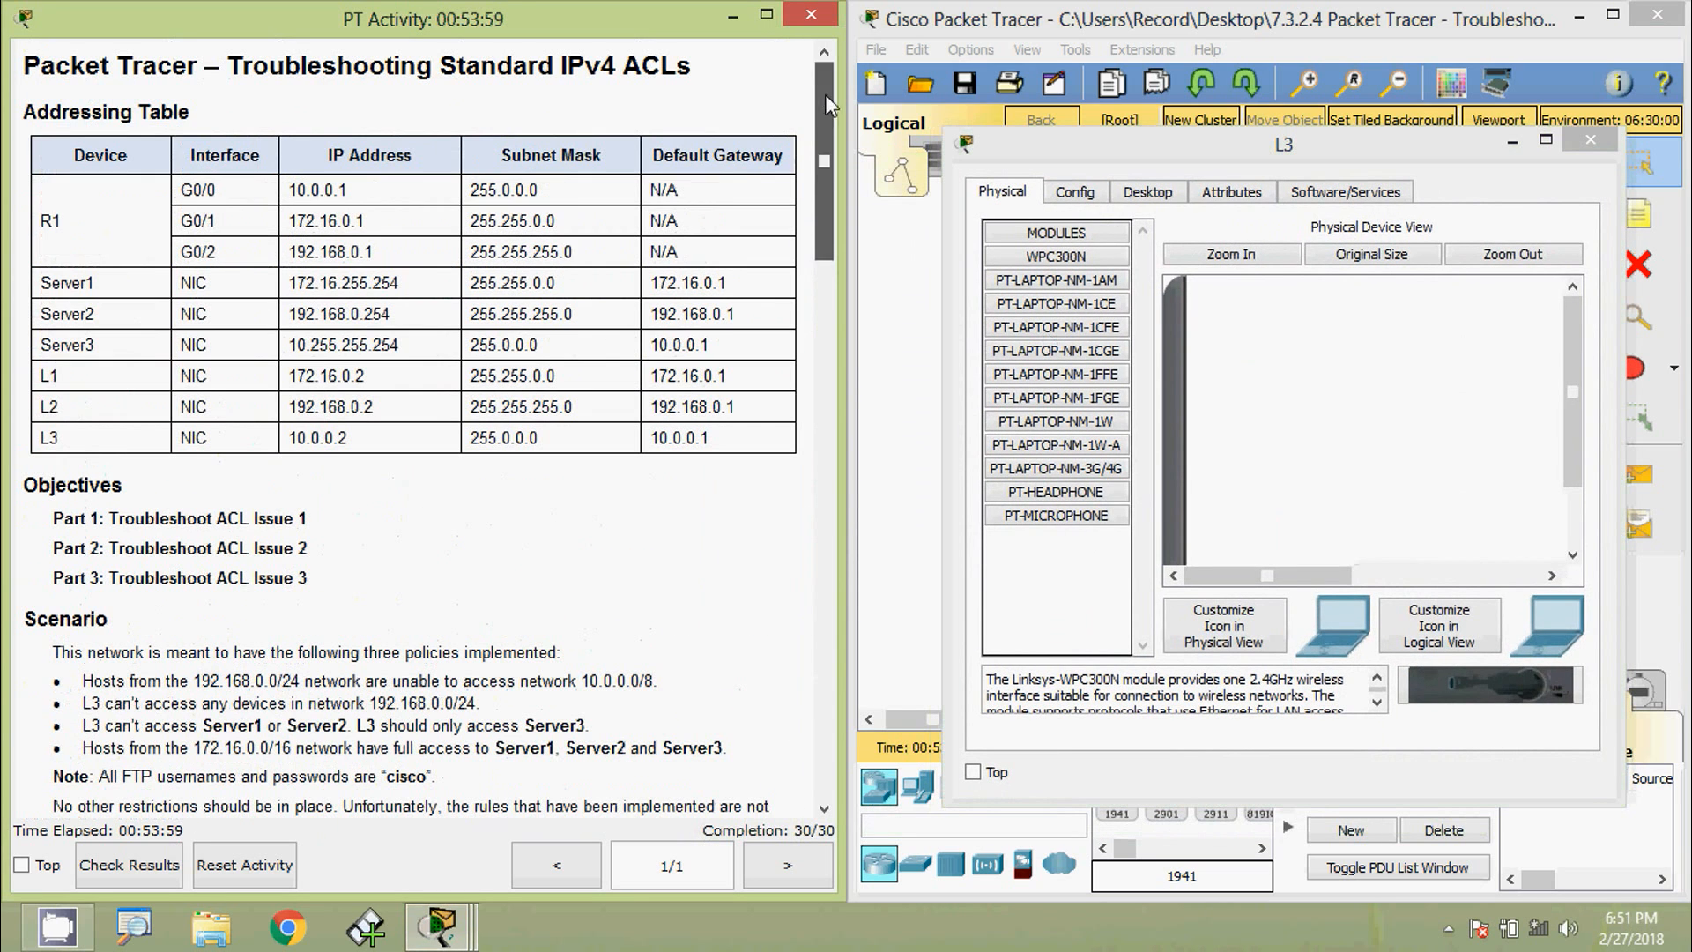
left_click_drag(294, 288, 406, 287)
key("ctrl+c")
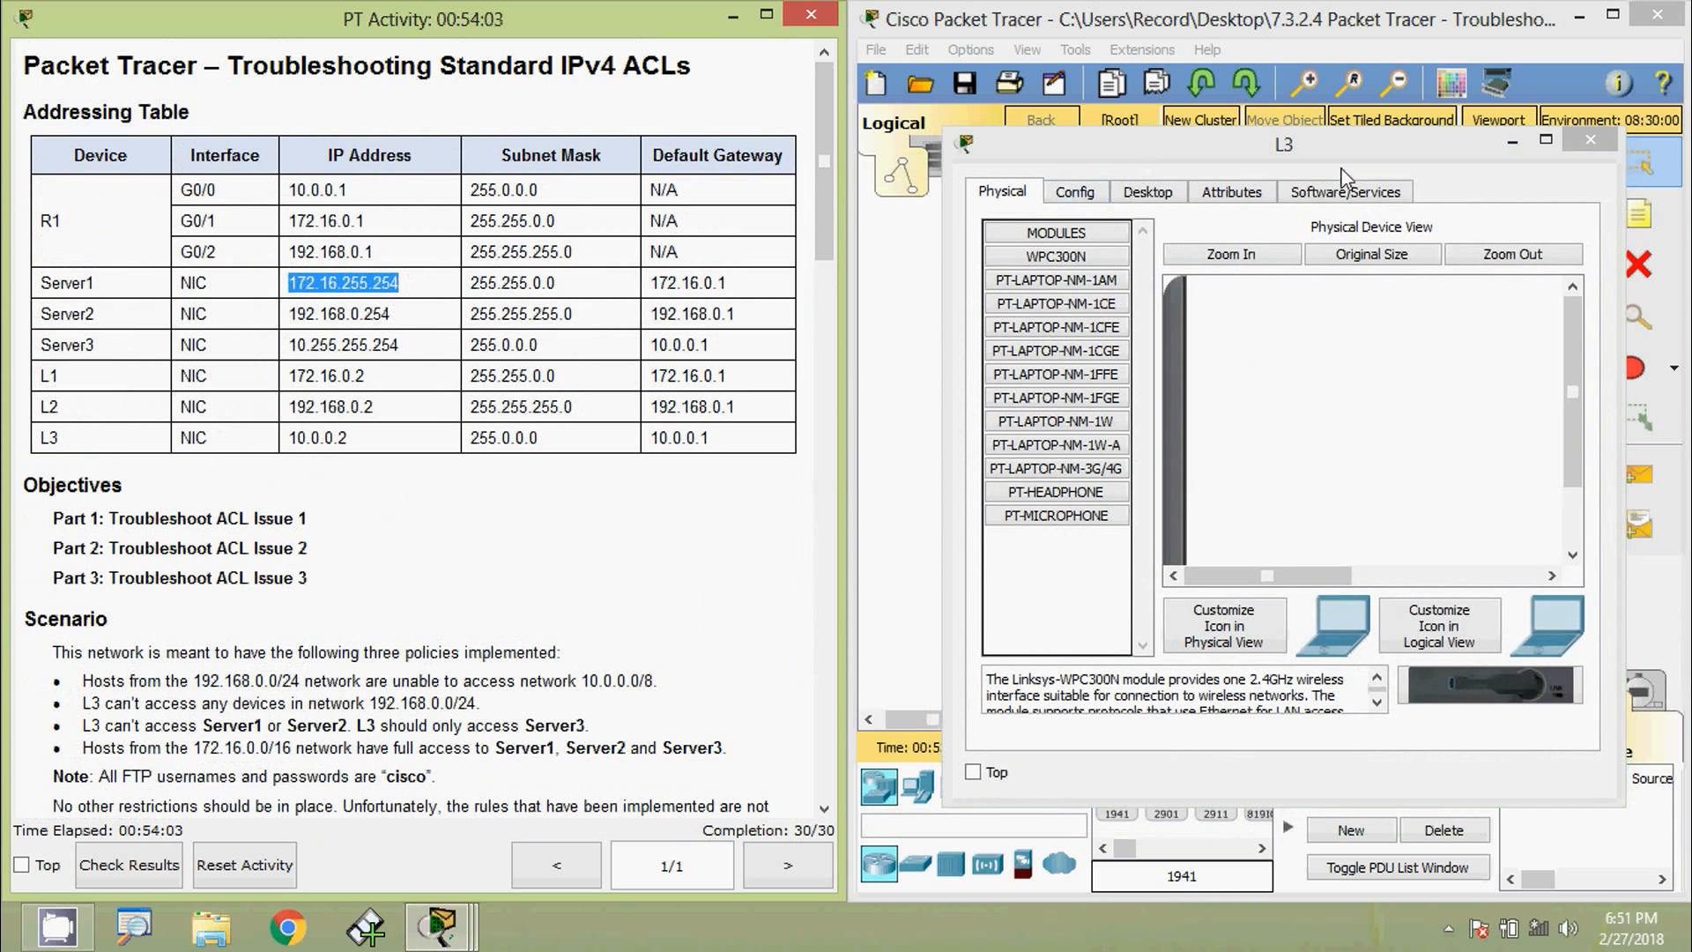
left_click(1511, 143)
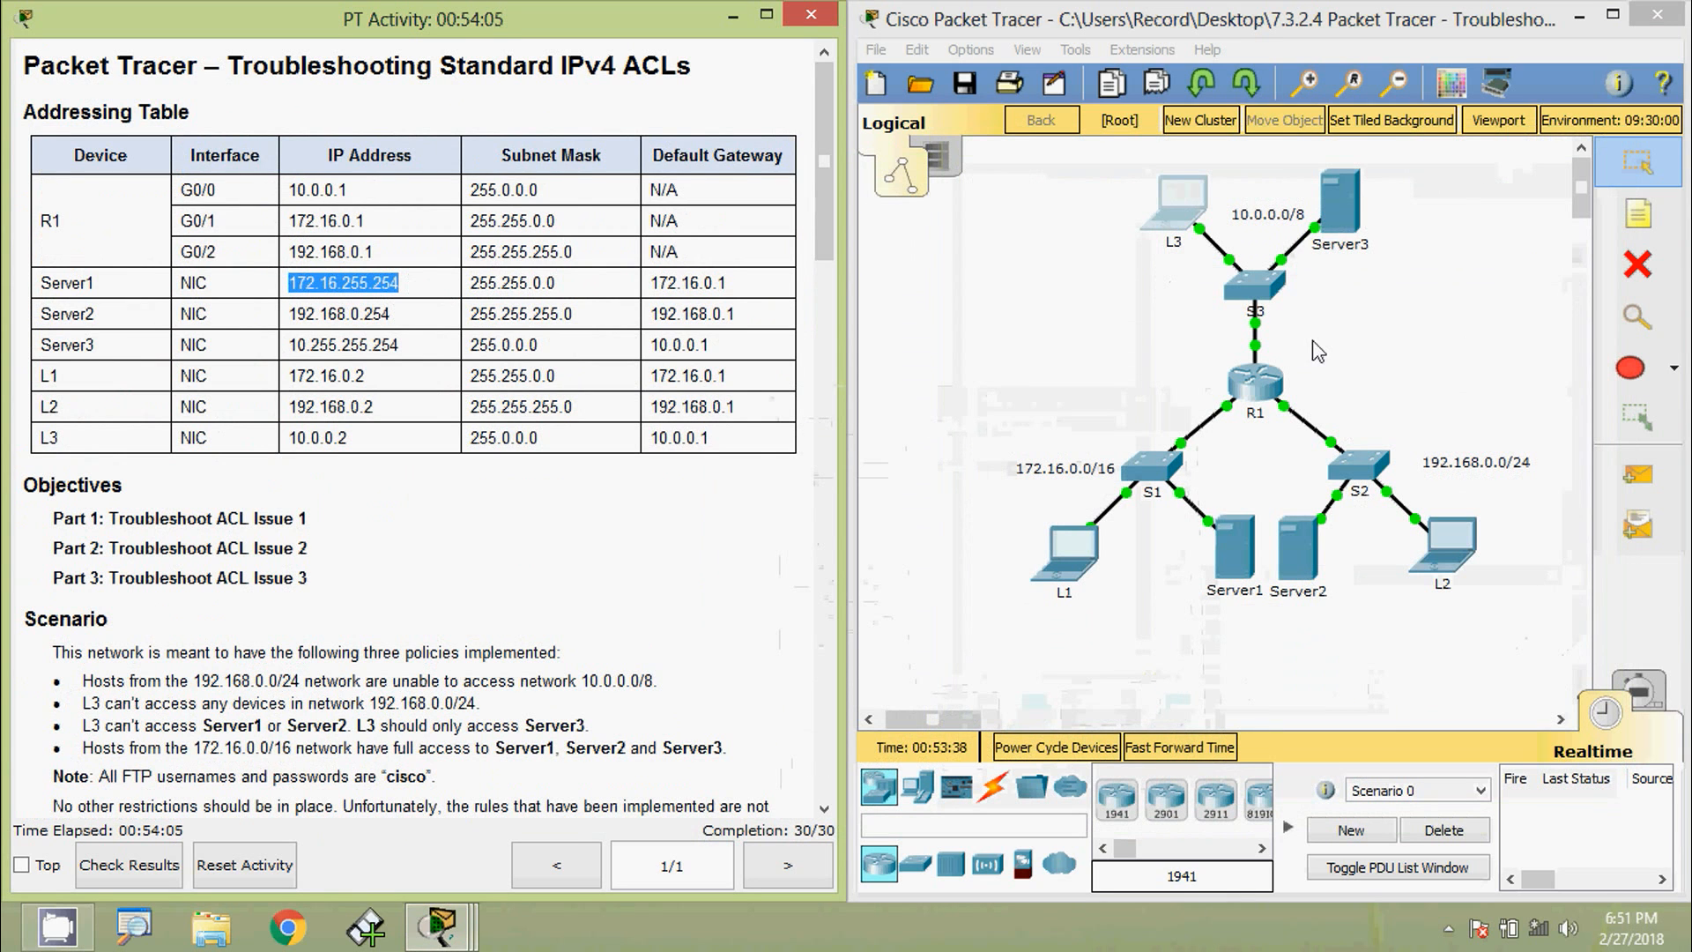
- Ping Server1 at 172.16.255.254 from L3's Command Prompt
key("alt+Tab")
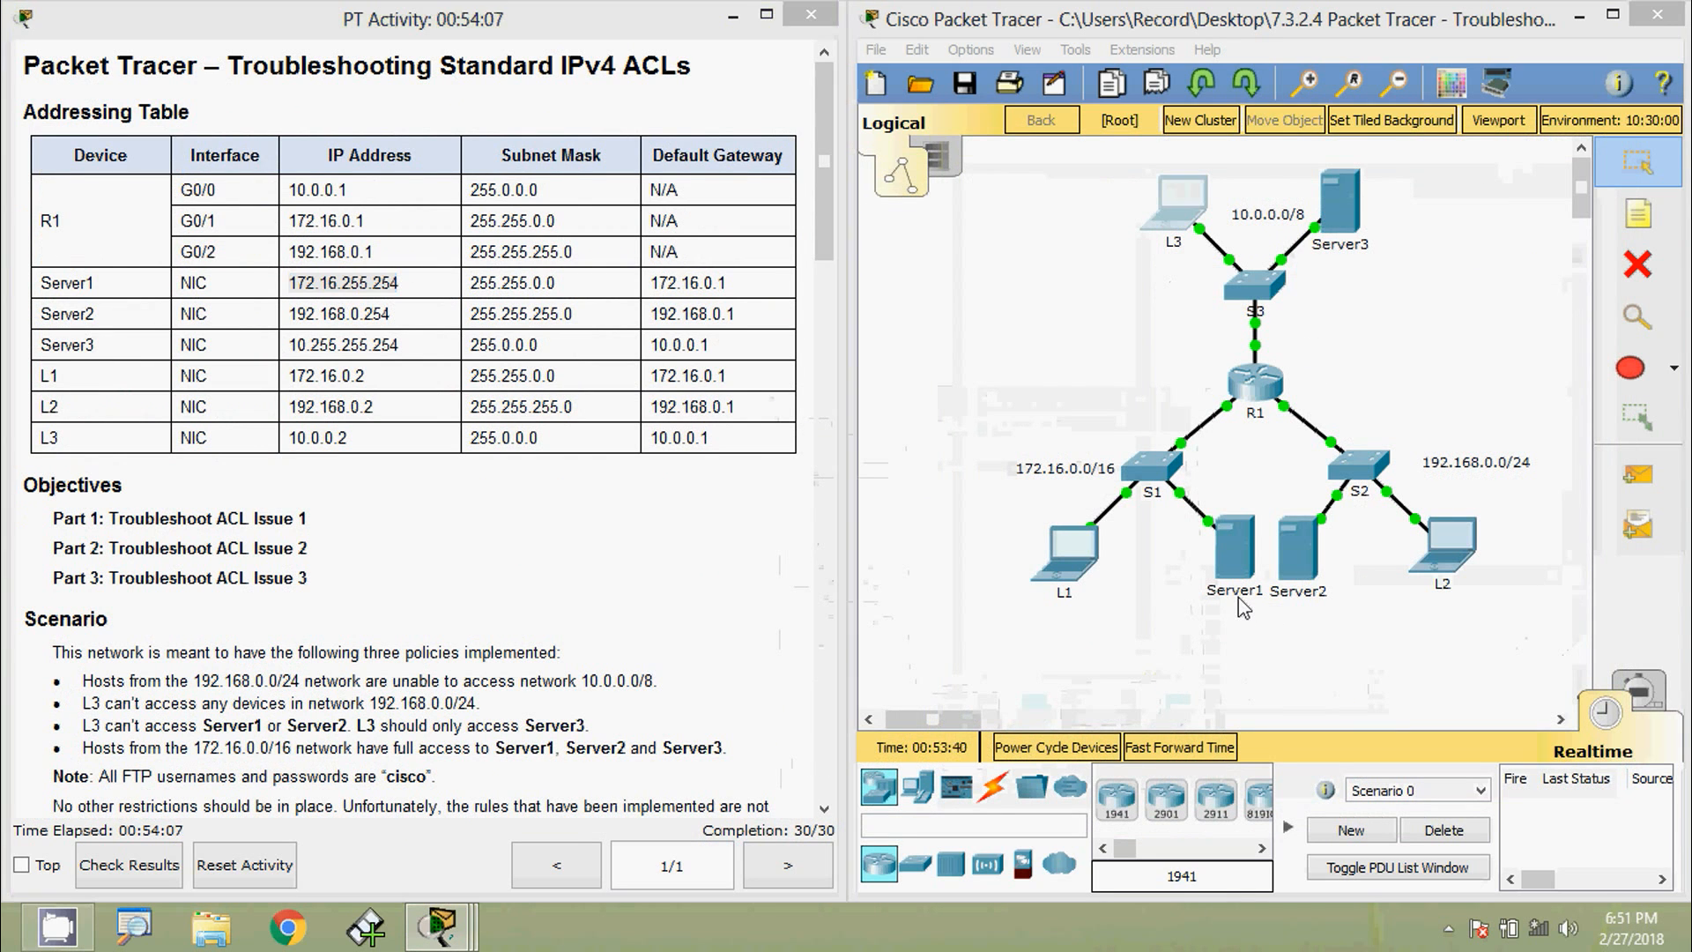
left_click(1143, 191)
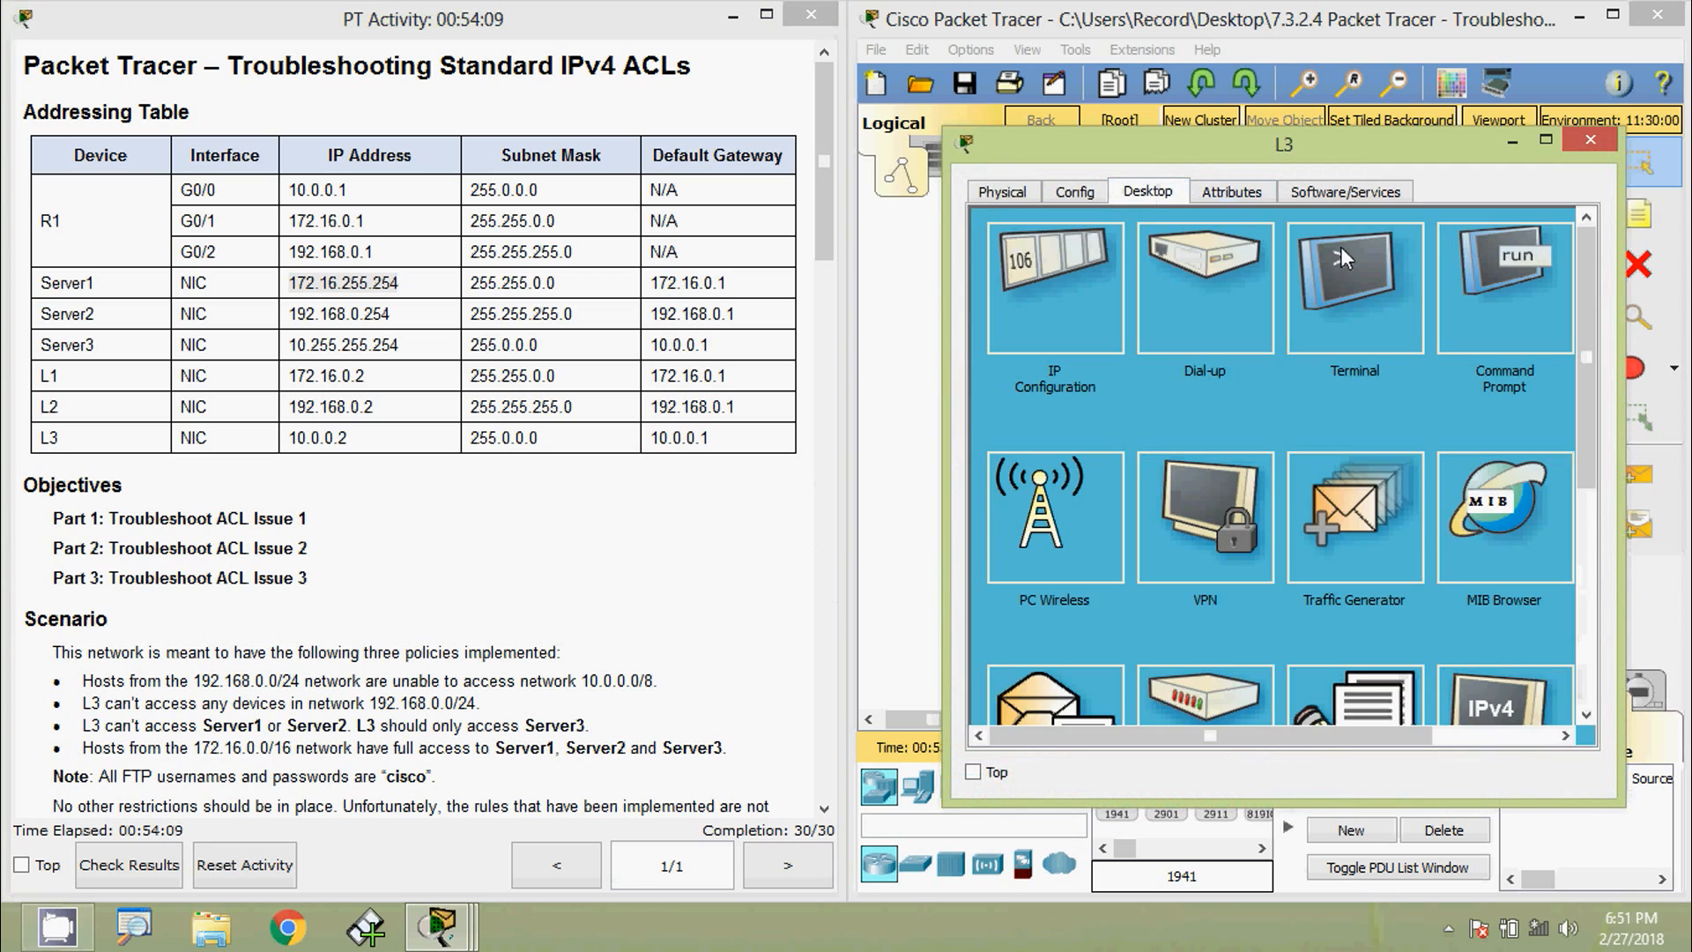
left_click(1498, 277)
left_click_drag(1199, 132, 1195, 99)
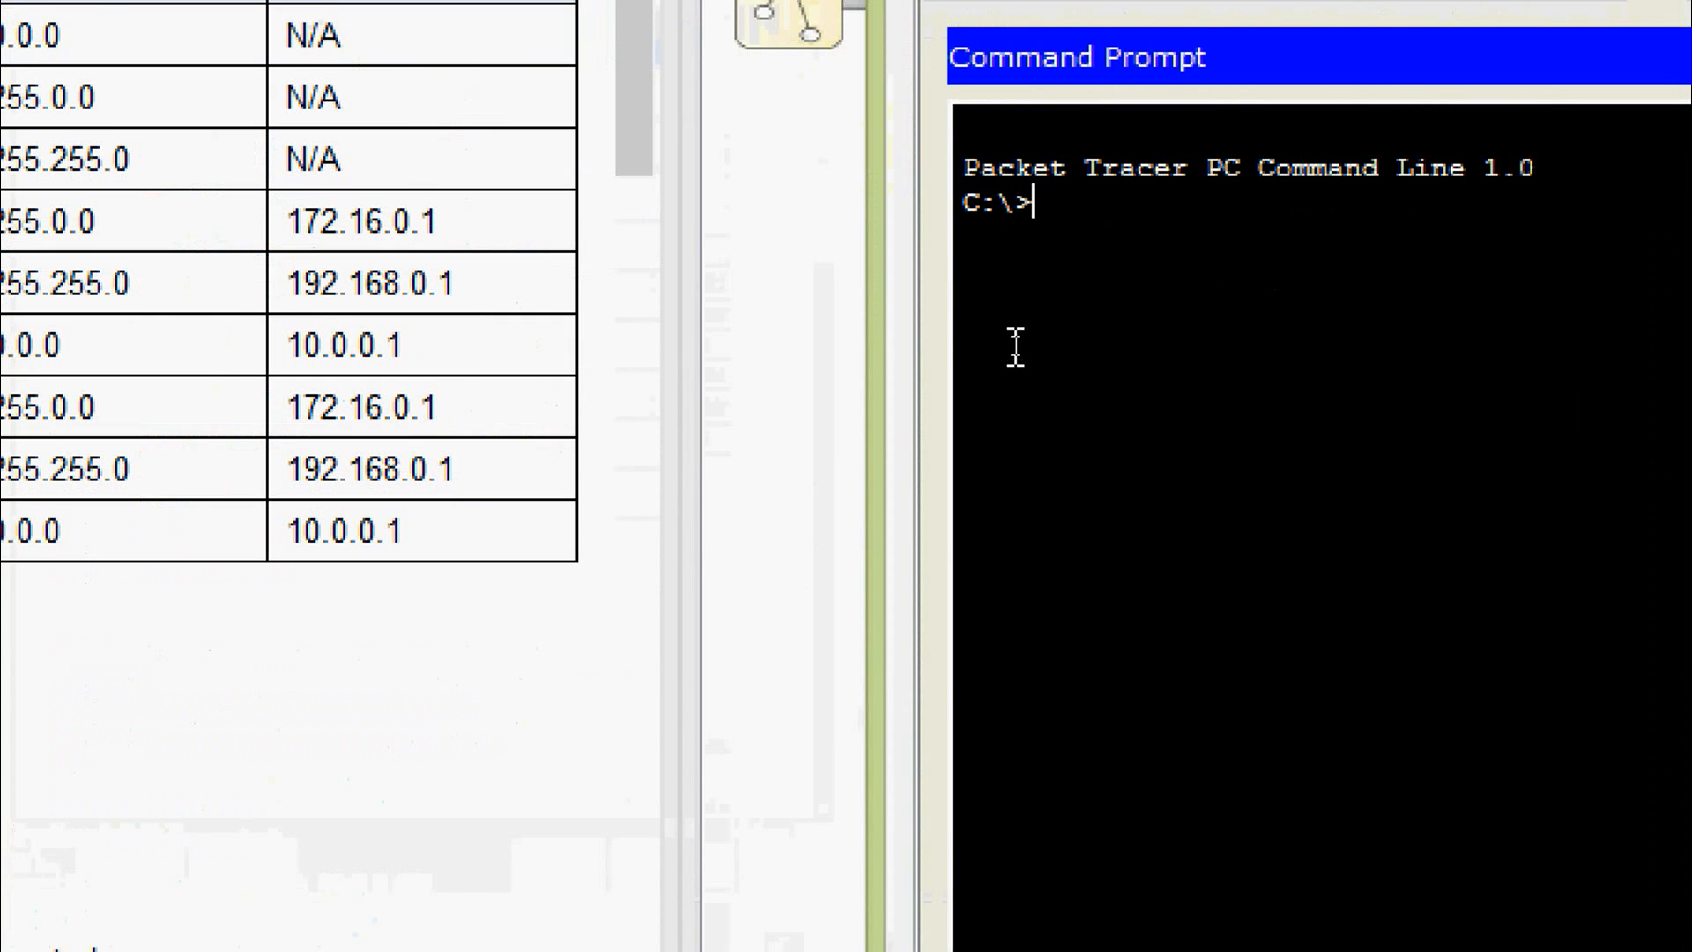
type("ping")
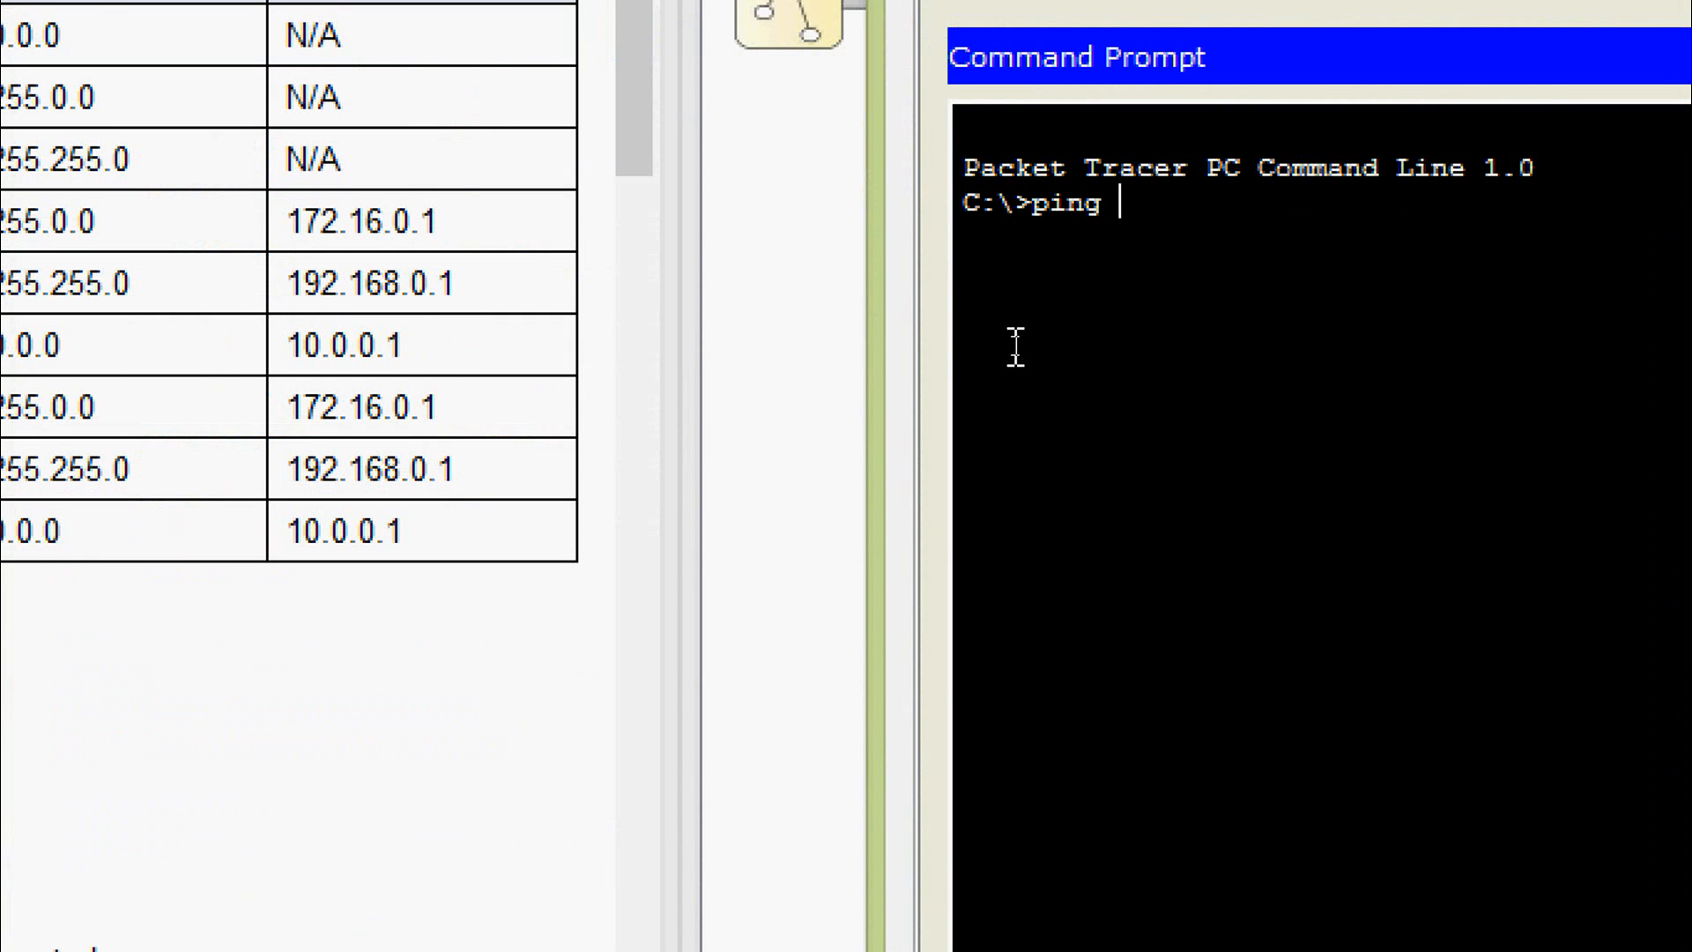
right_click(1143, 211)
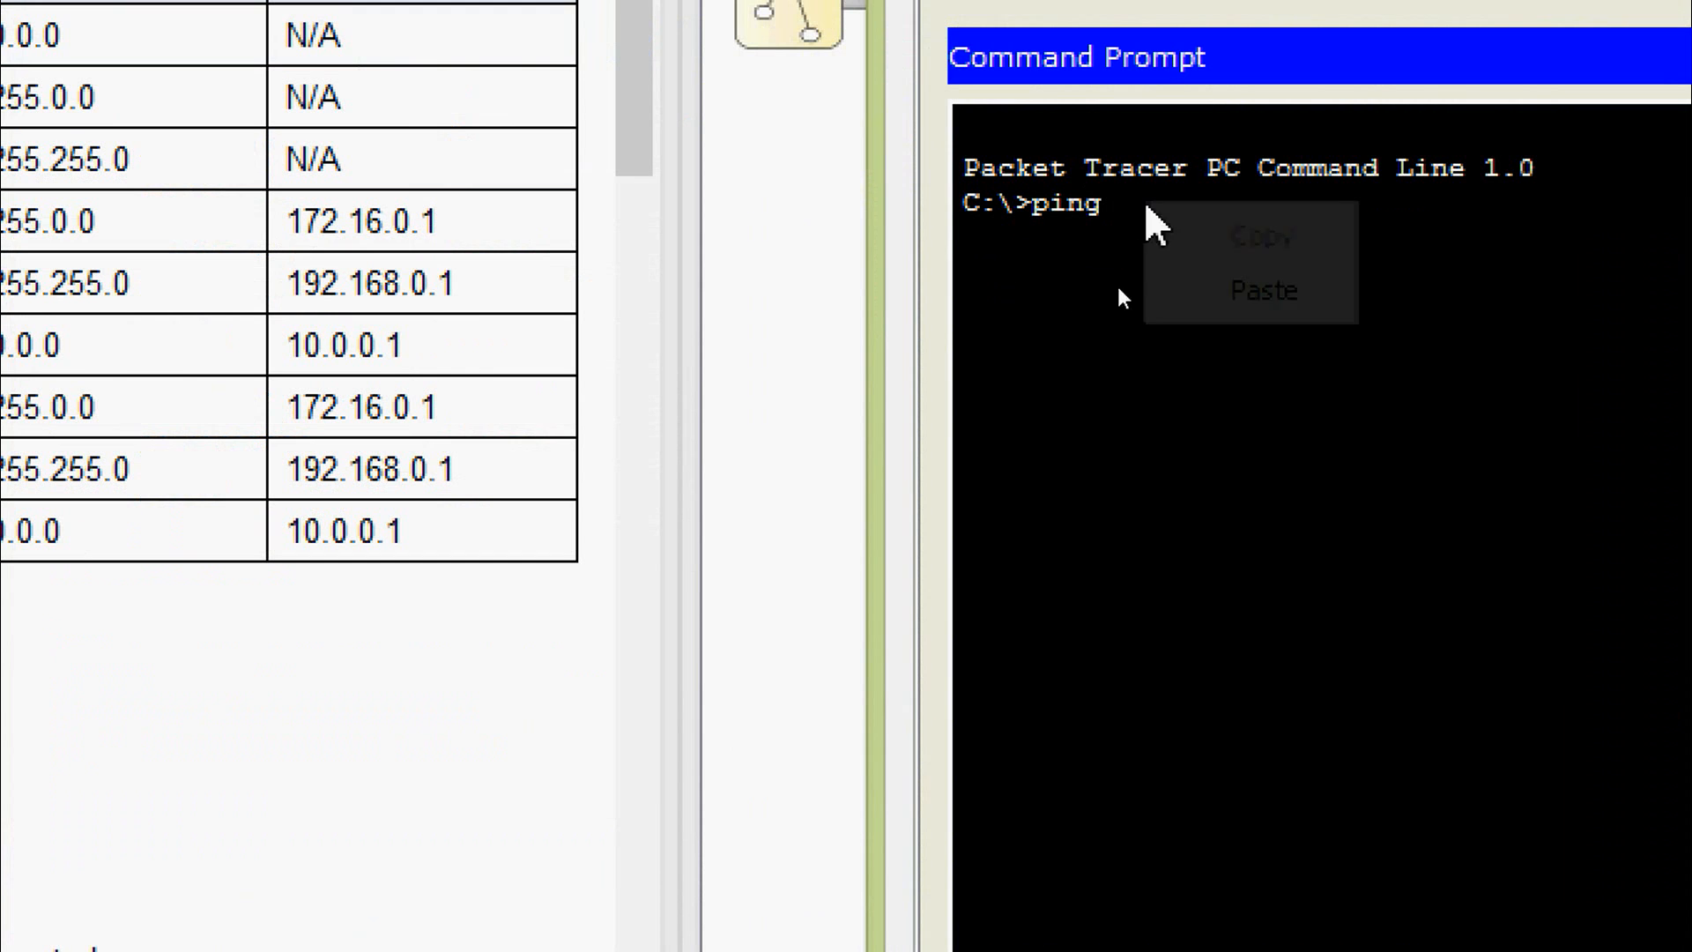
left_click(1265, 288)
key("Return")
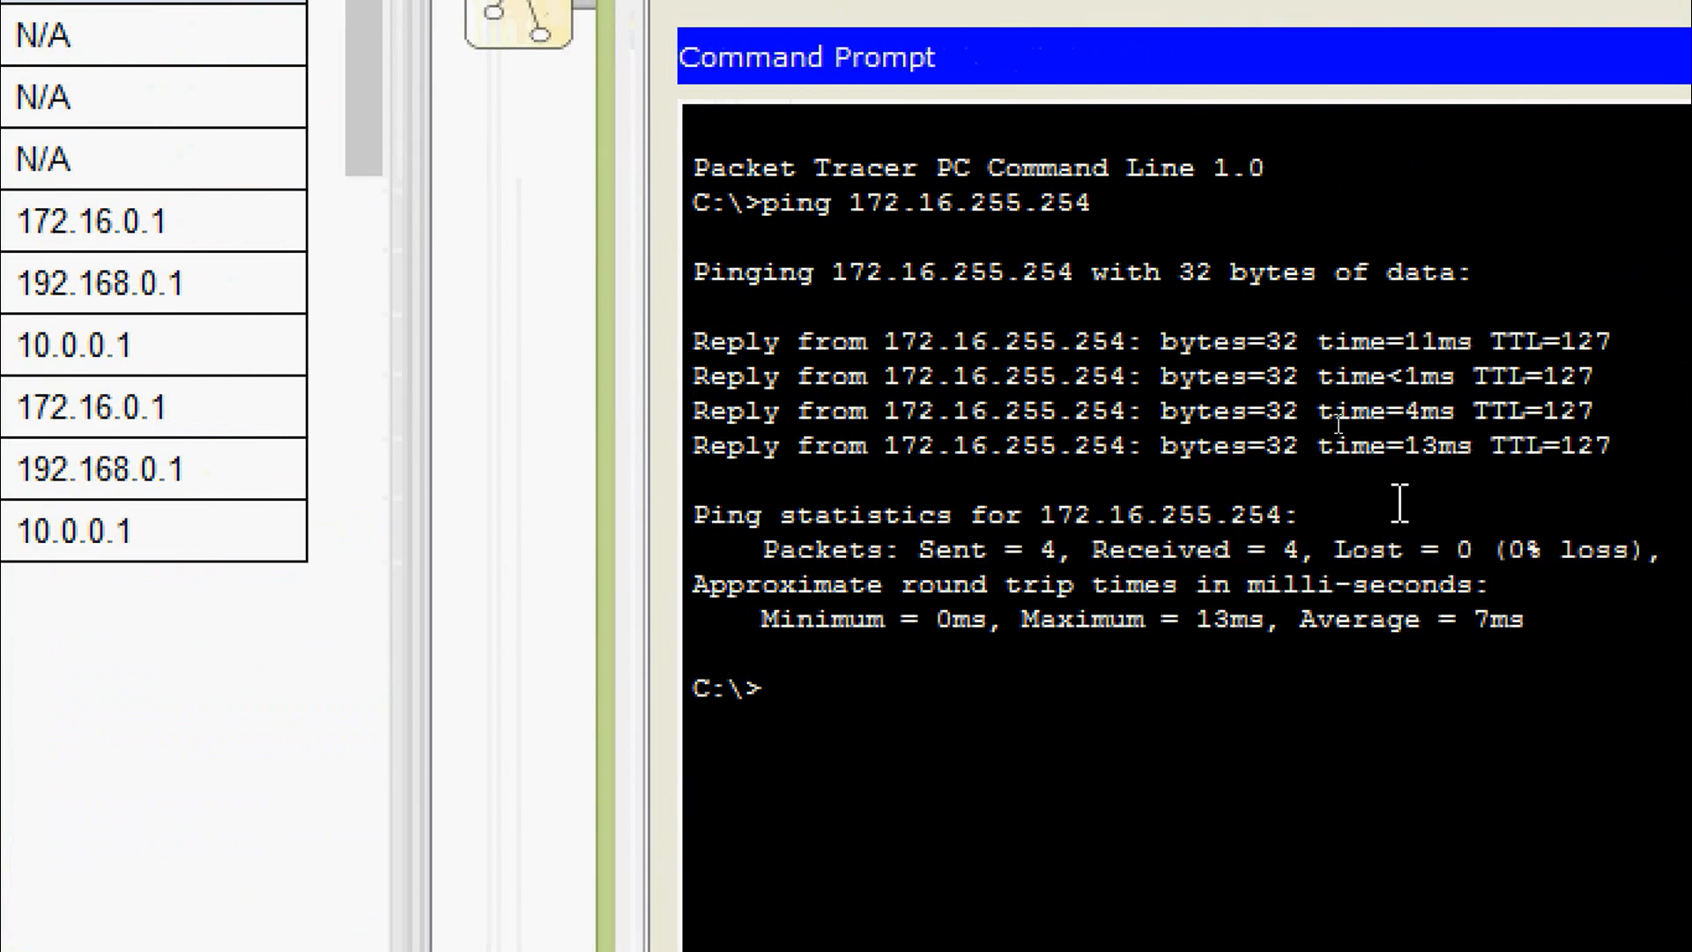
type("ftp")
right_click(902, 678)
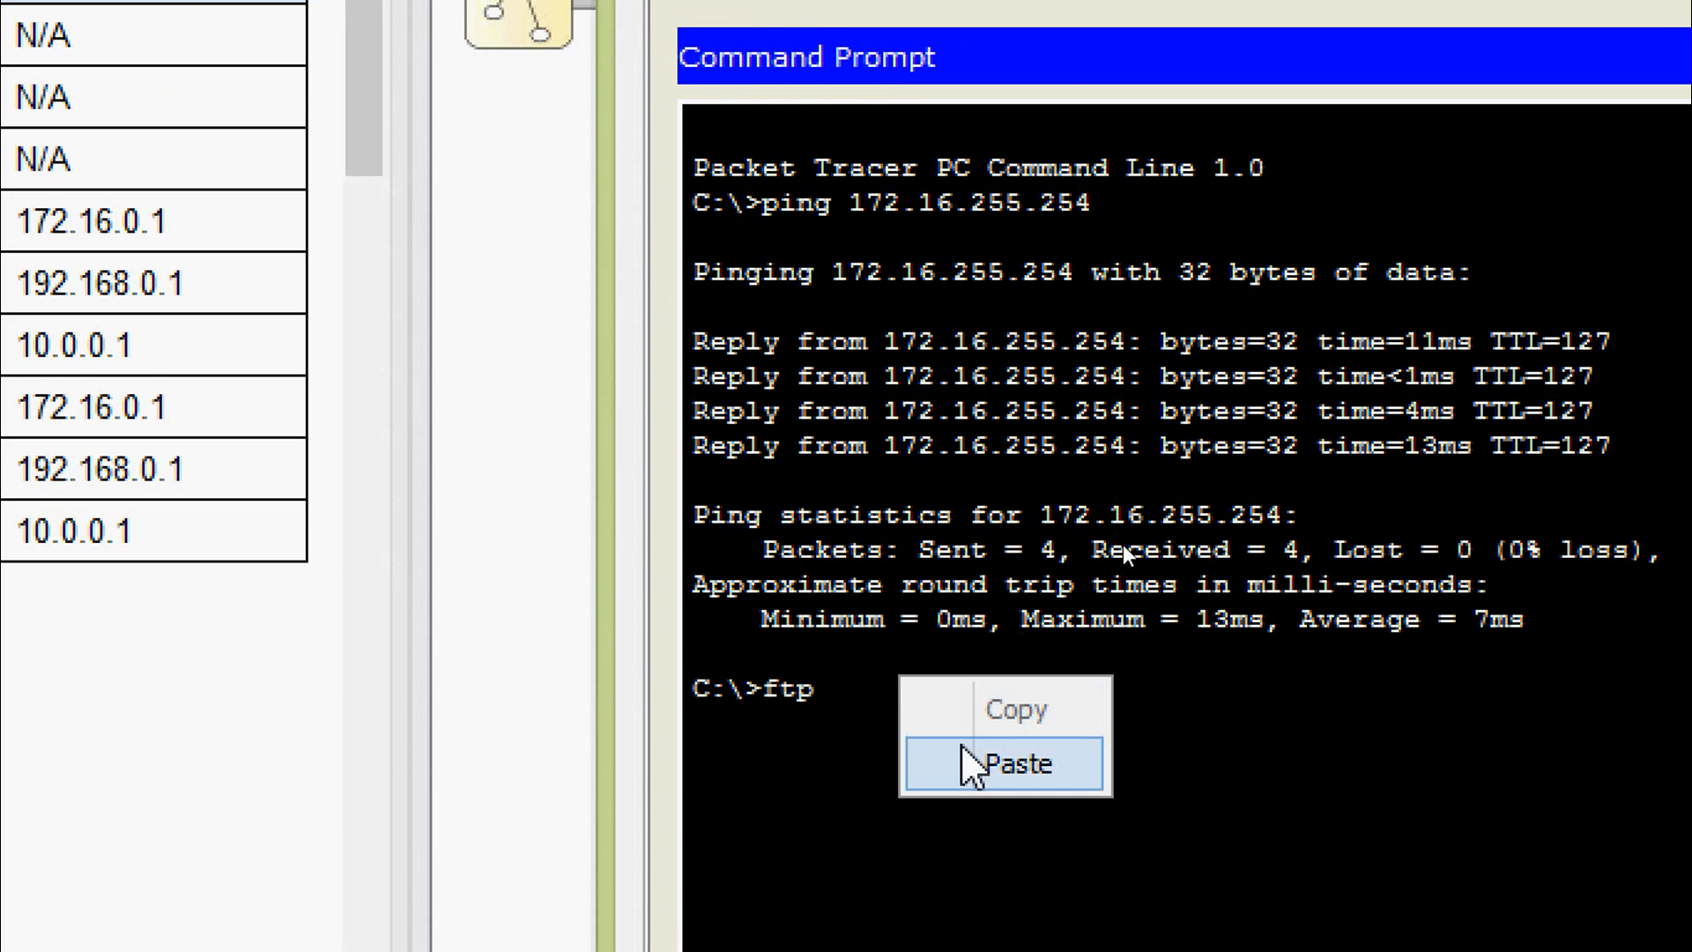
left_click(973, 763)
key("Return")
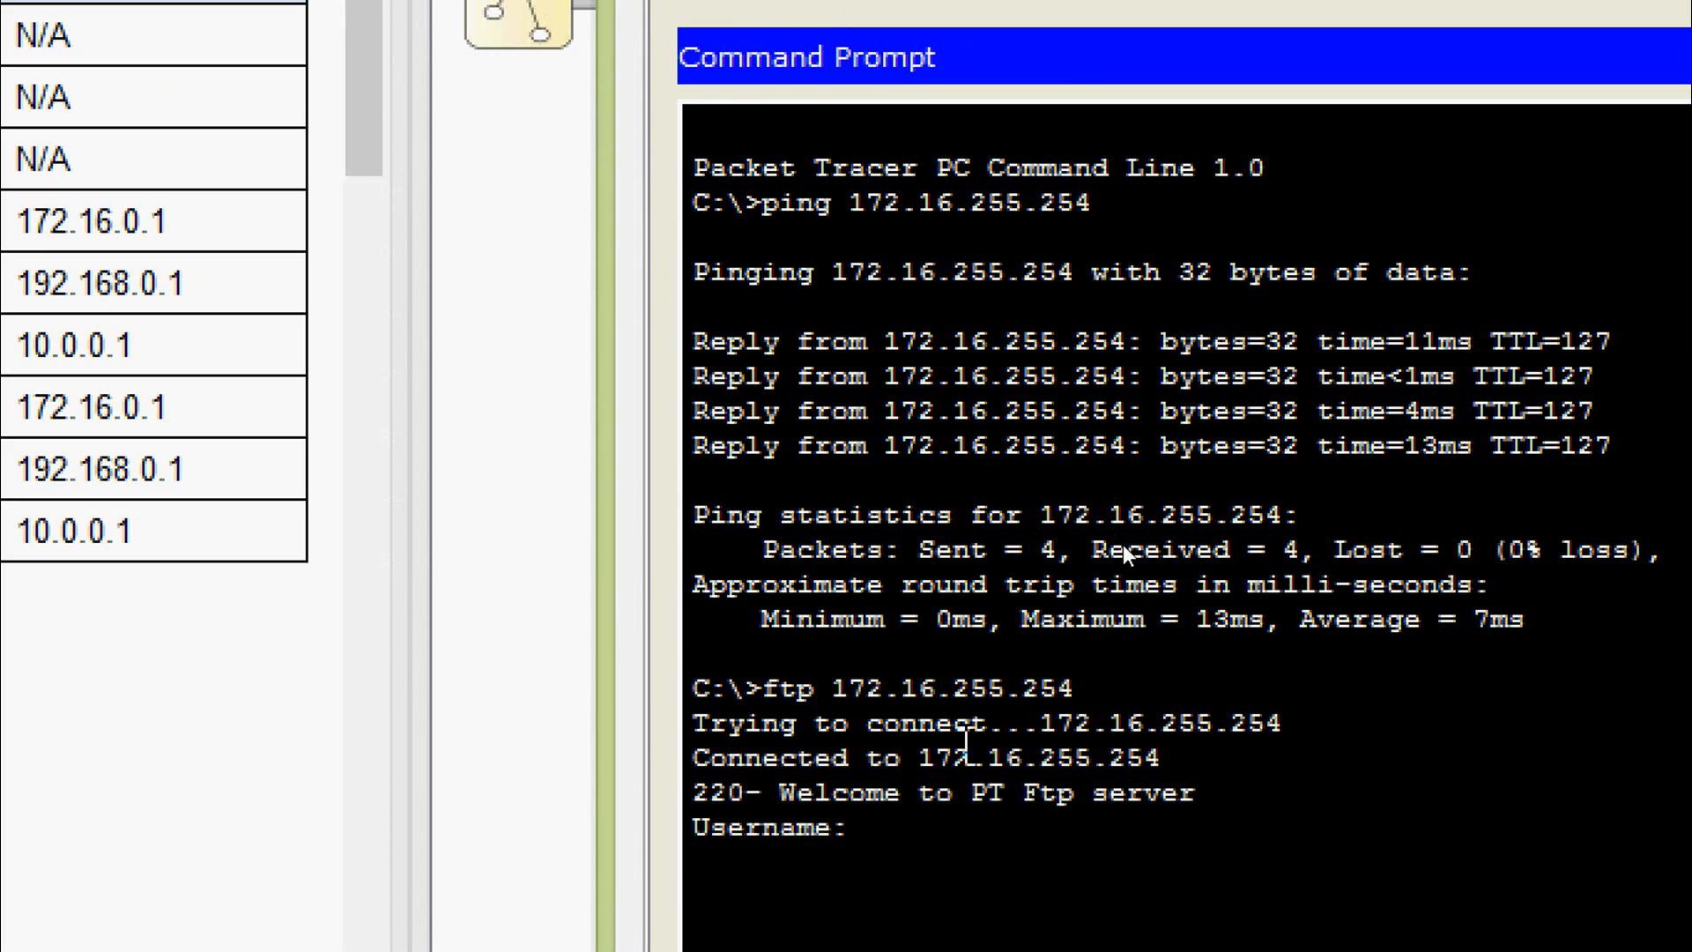
type("cisoc")
key("BackSpace")
key("BackSpace")
type("co")
key("Return")
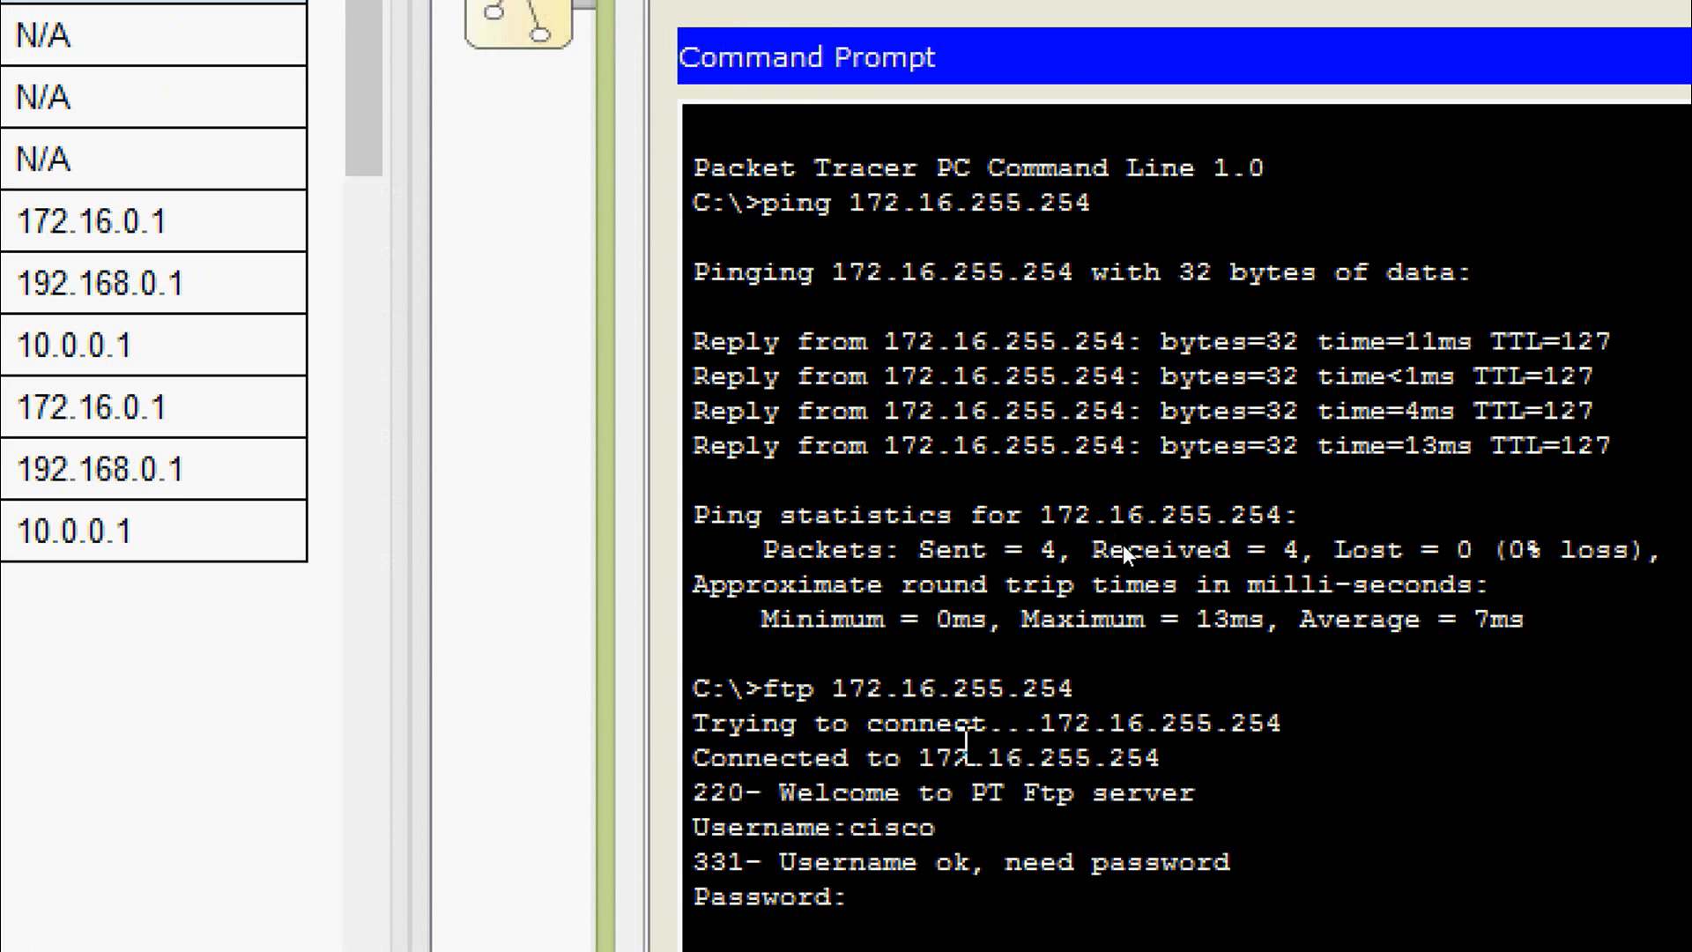
type("cisco")
key("Return")
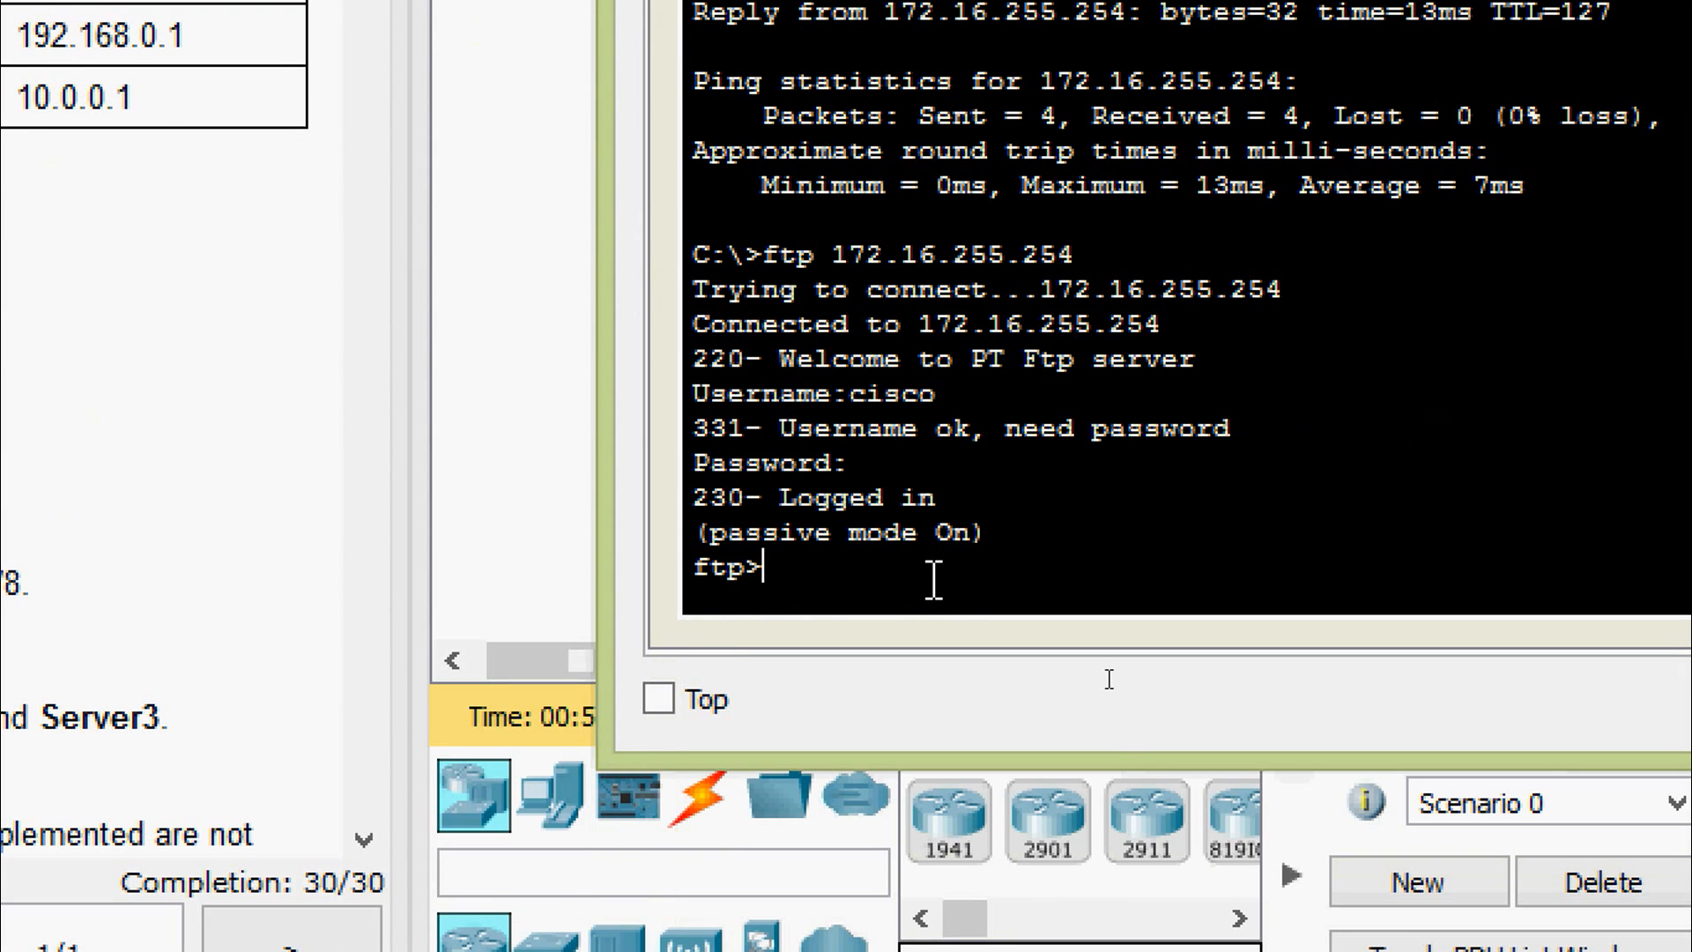
type("qio")
key("BackSpace")
type("uit")
key("Return")
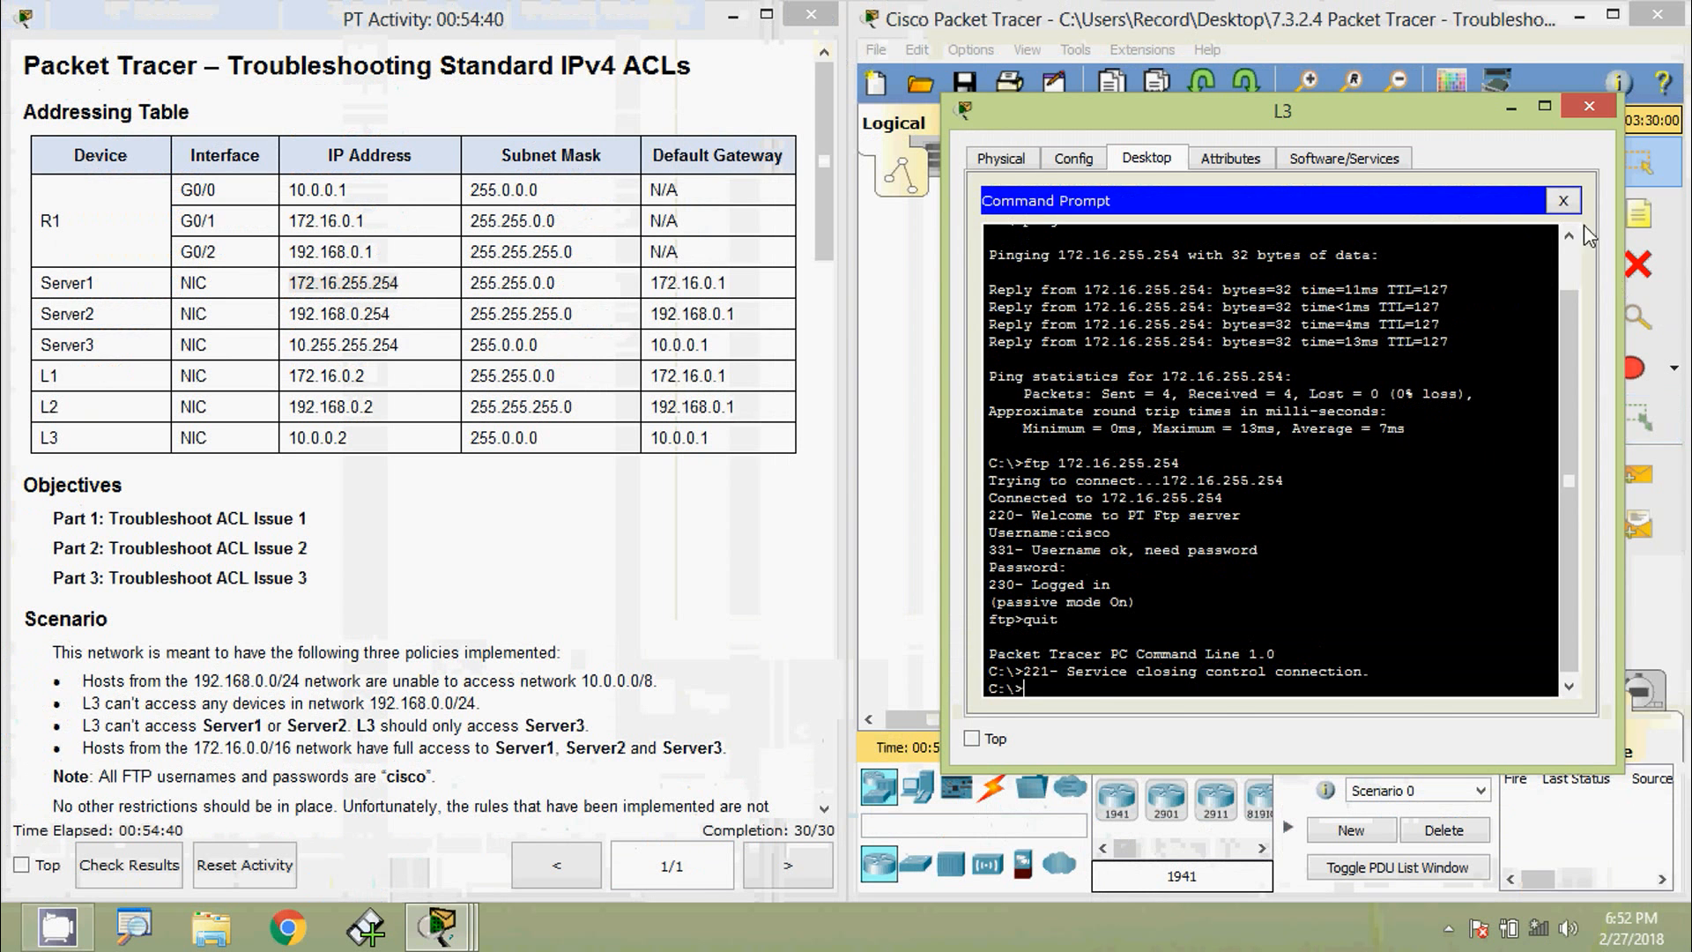
- Load Server1's welcome page at 172.16.255.254 in L3's web browser
left_click(1584, 183)
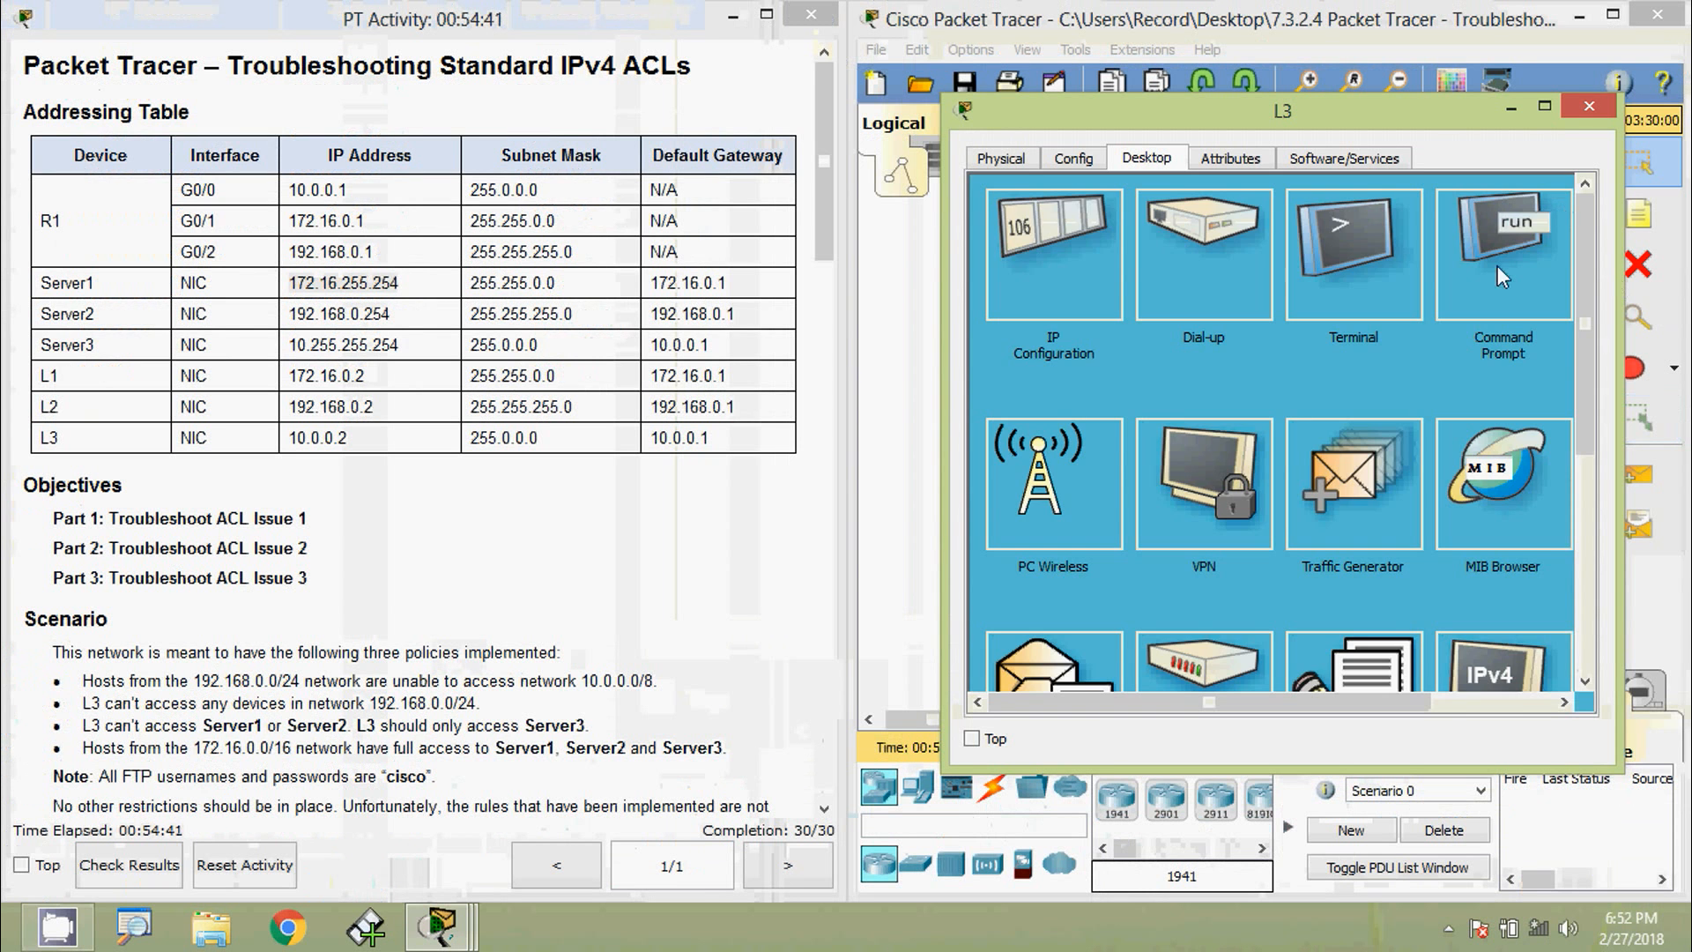
scroll(1185, 696, "down", 3)
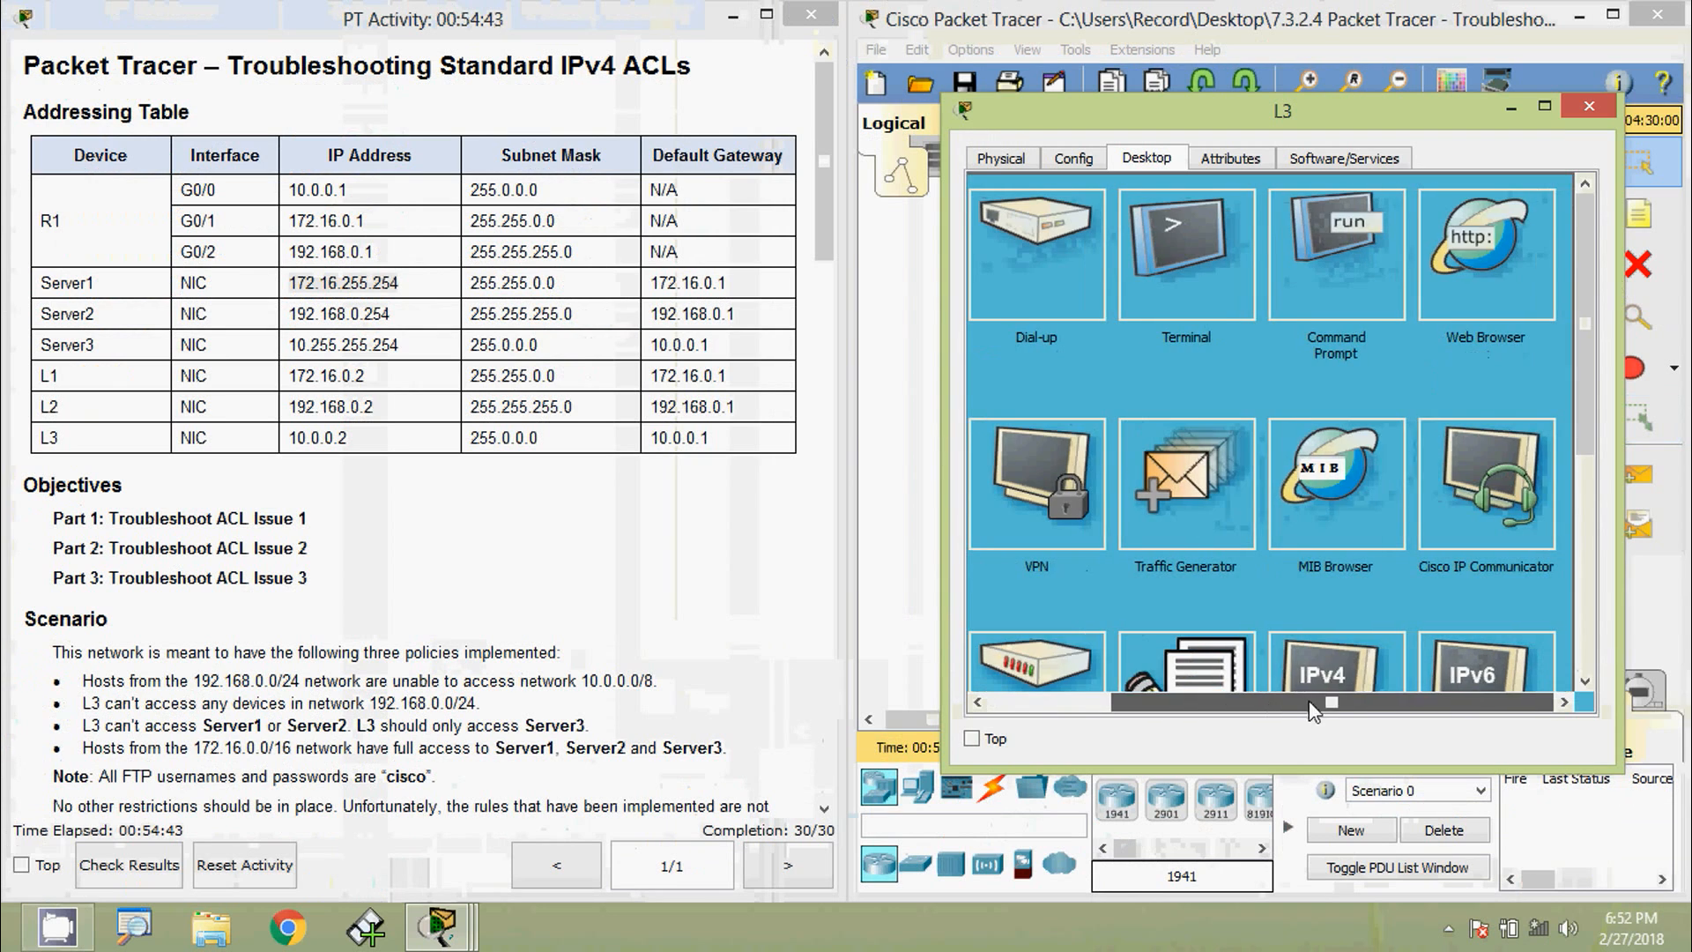
left_click(1478, 264)
key("ctrl+v")
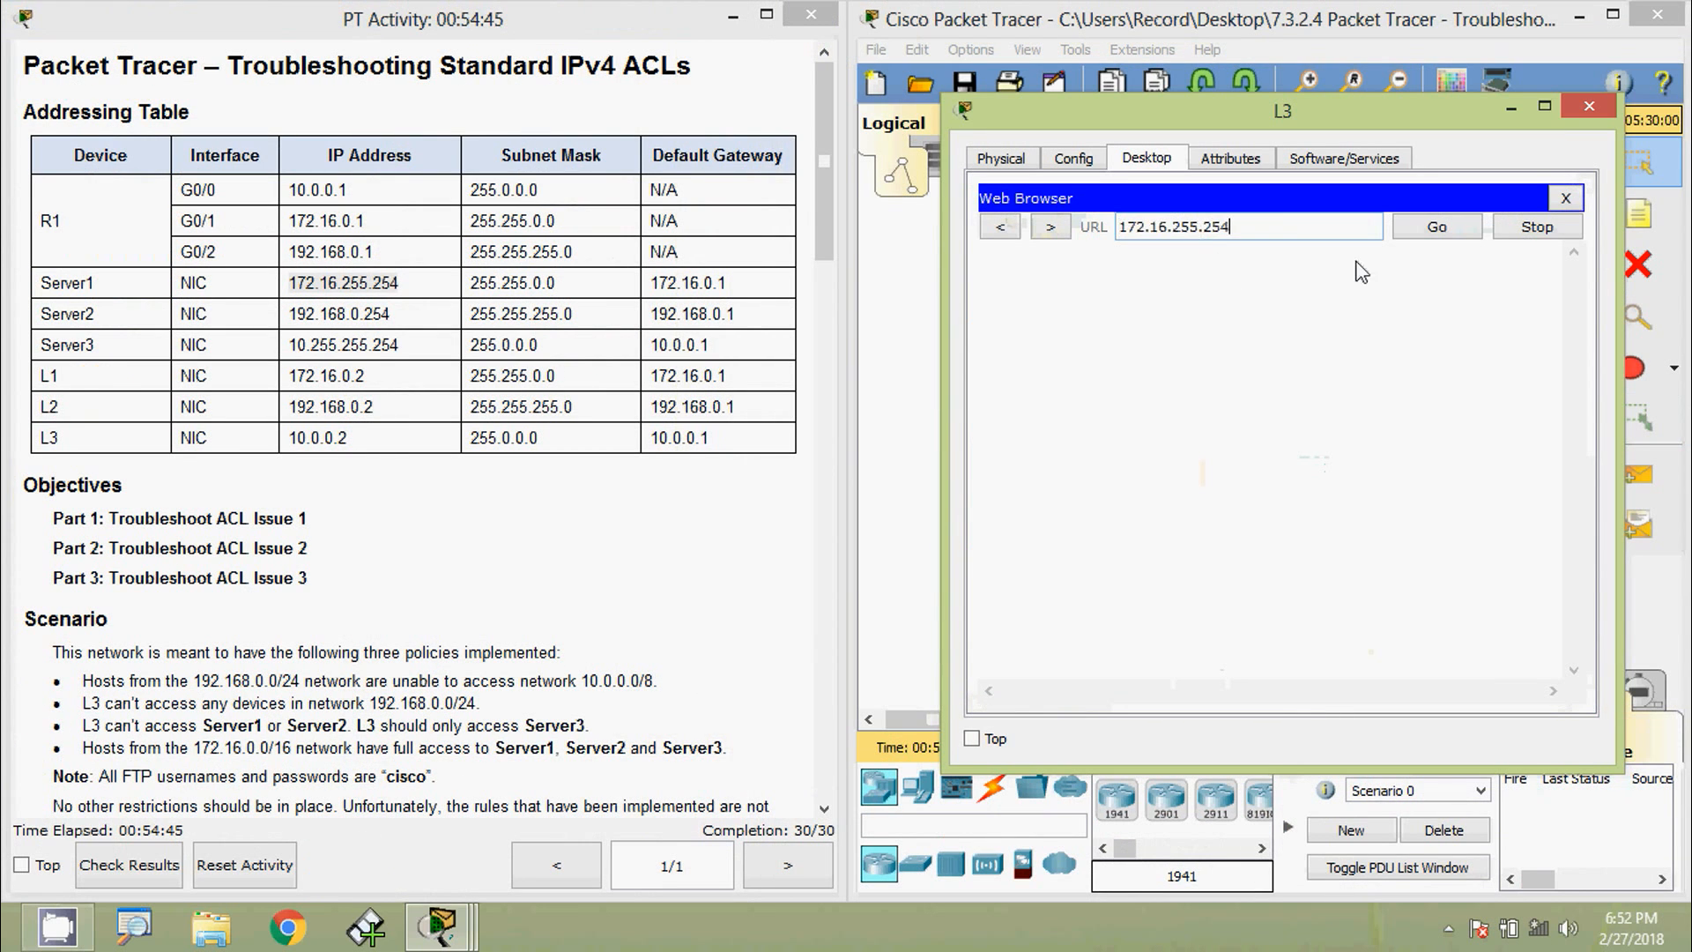
left_click(1423, 229)
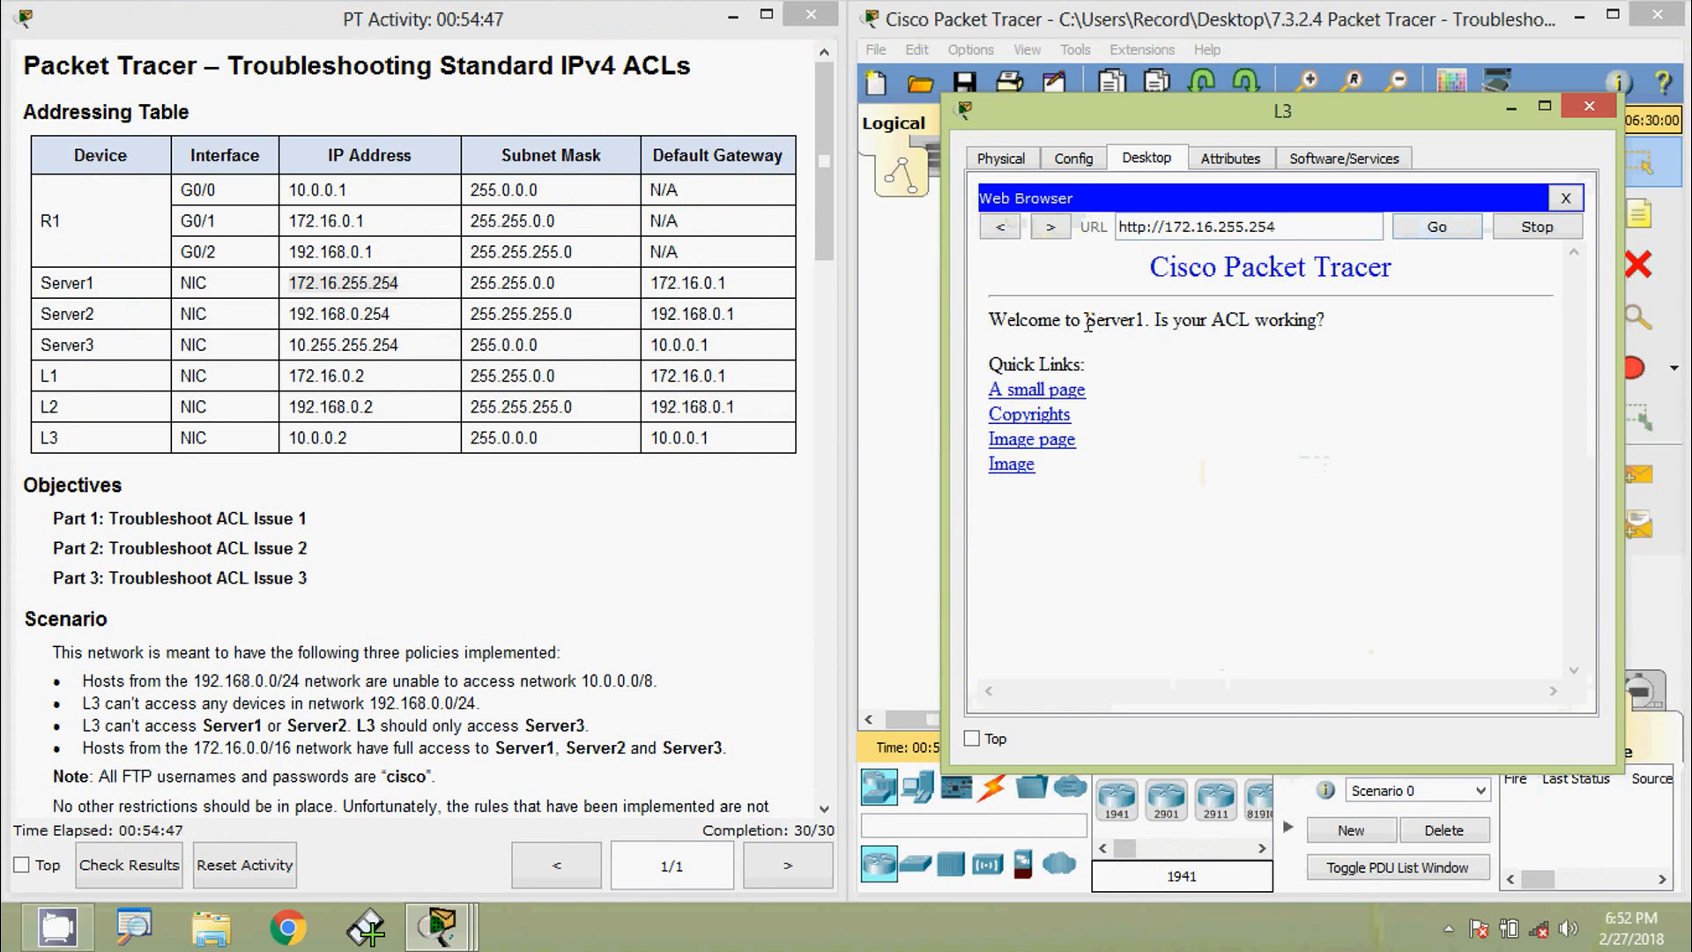
left_click_drag(1086, 320, 1150, 321)
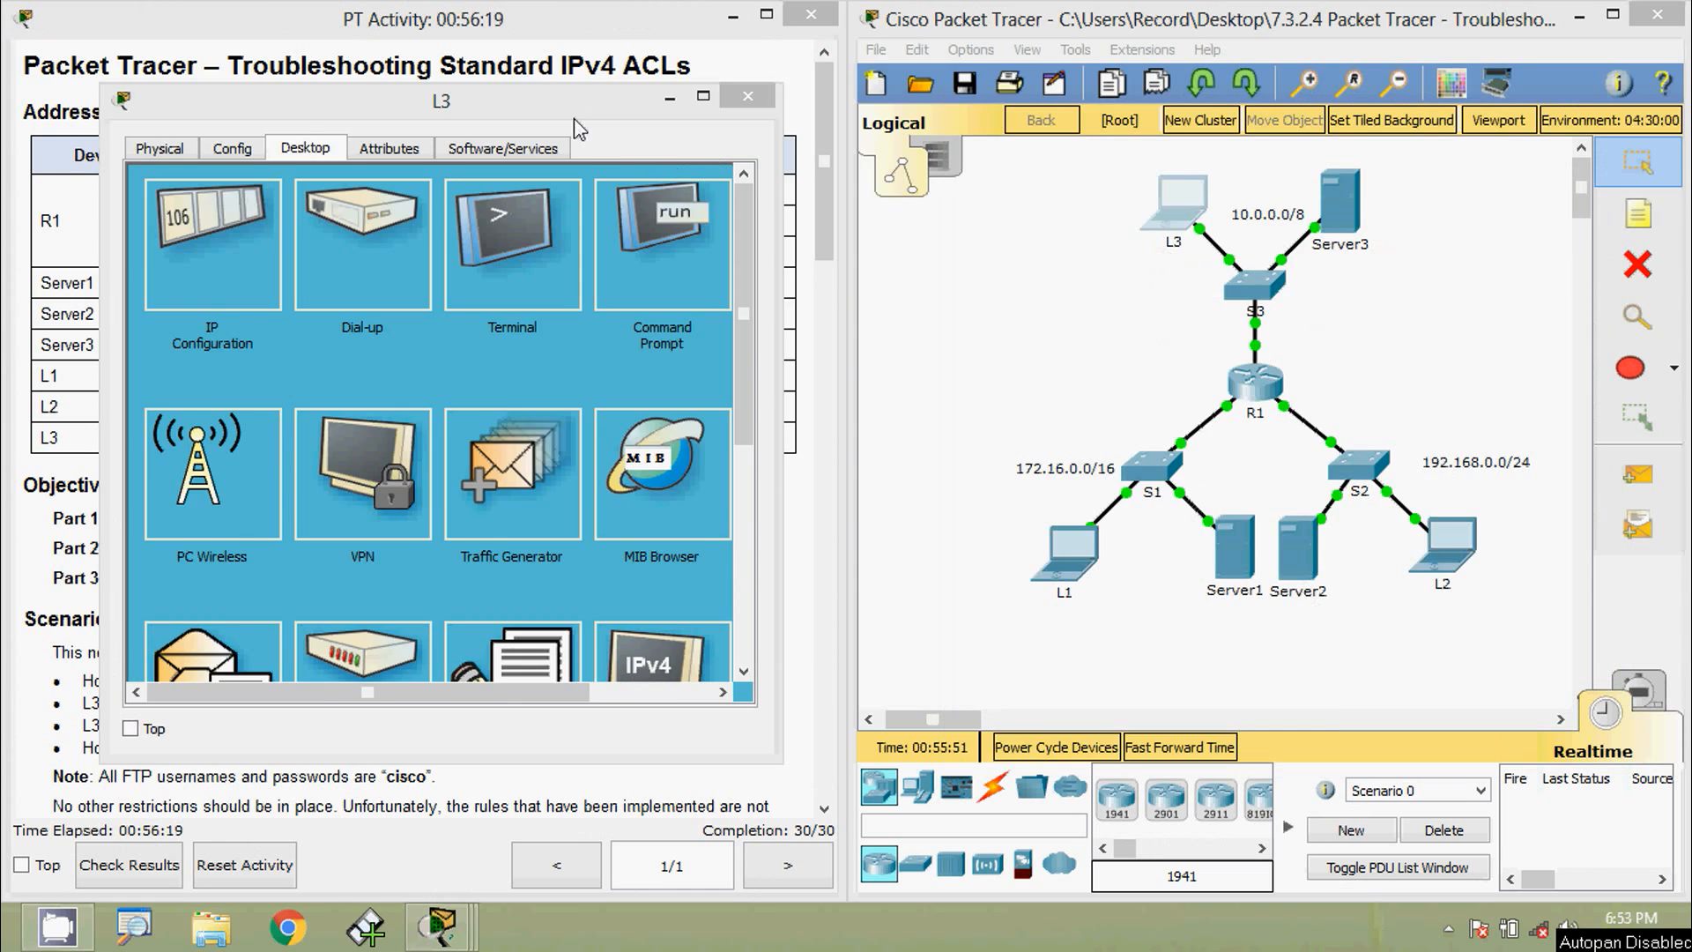
- Copy Server2's address 192.168.0.254 and ping it from L3; the ping times out
left_click_drag(638, 114, 1422, 76)
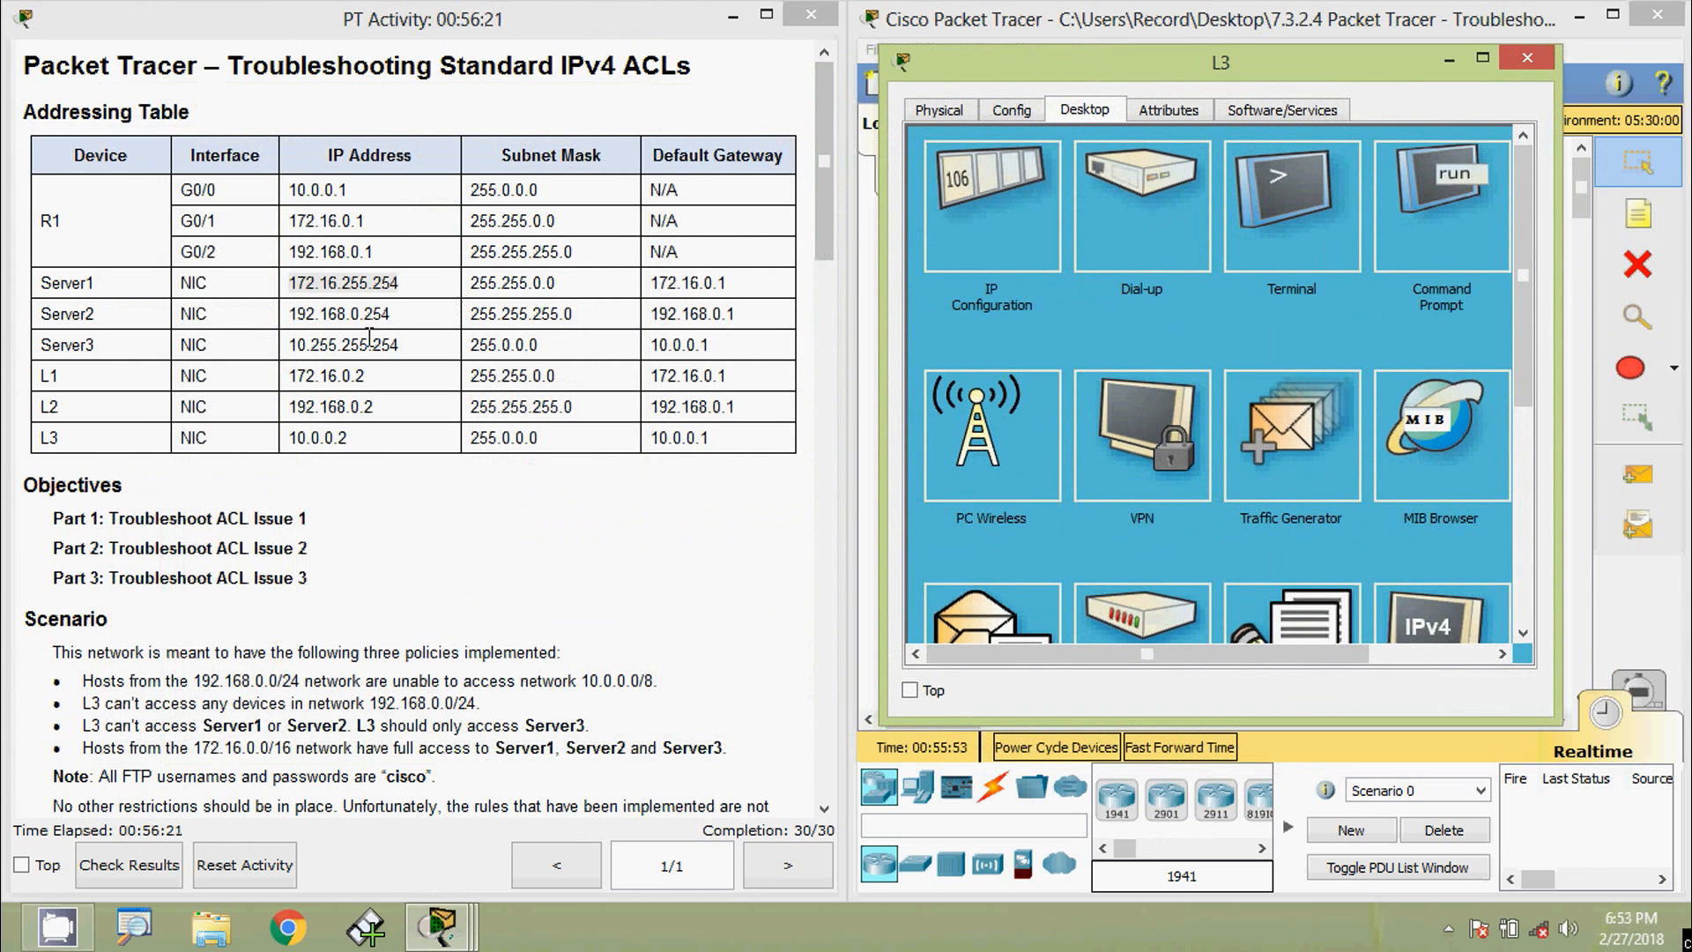
left_click_drag(291, 319, 401, 311)
key("ctrl+c")
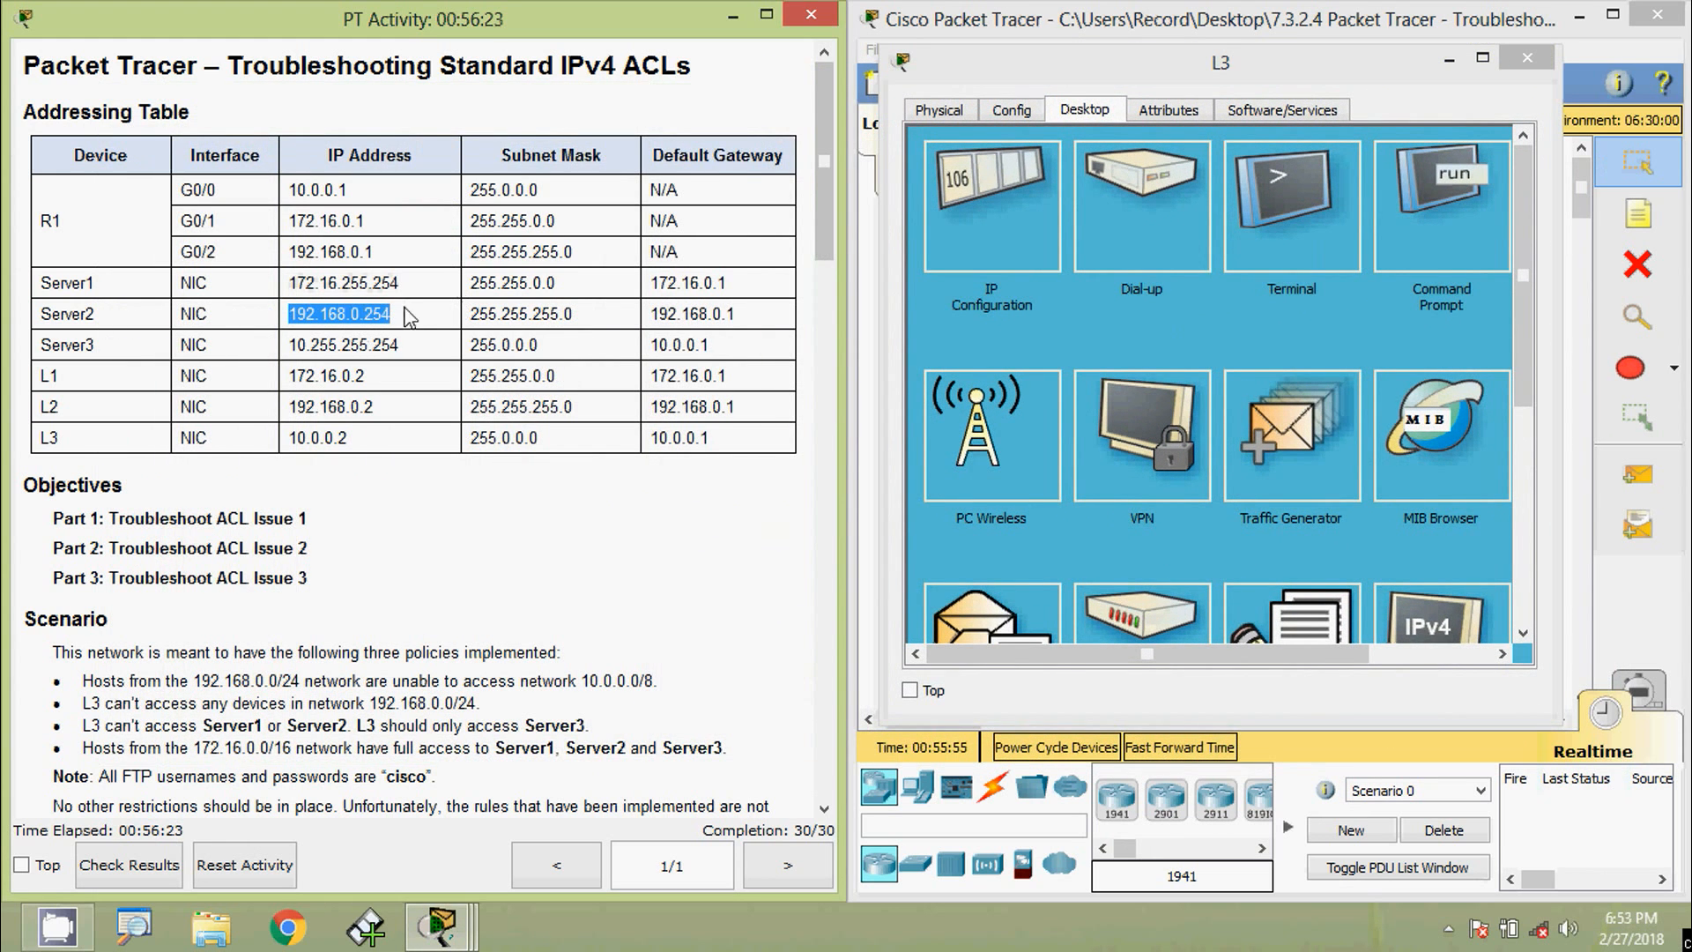
left_click(1401, 216)
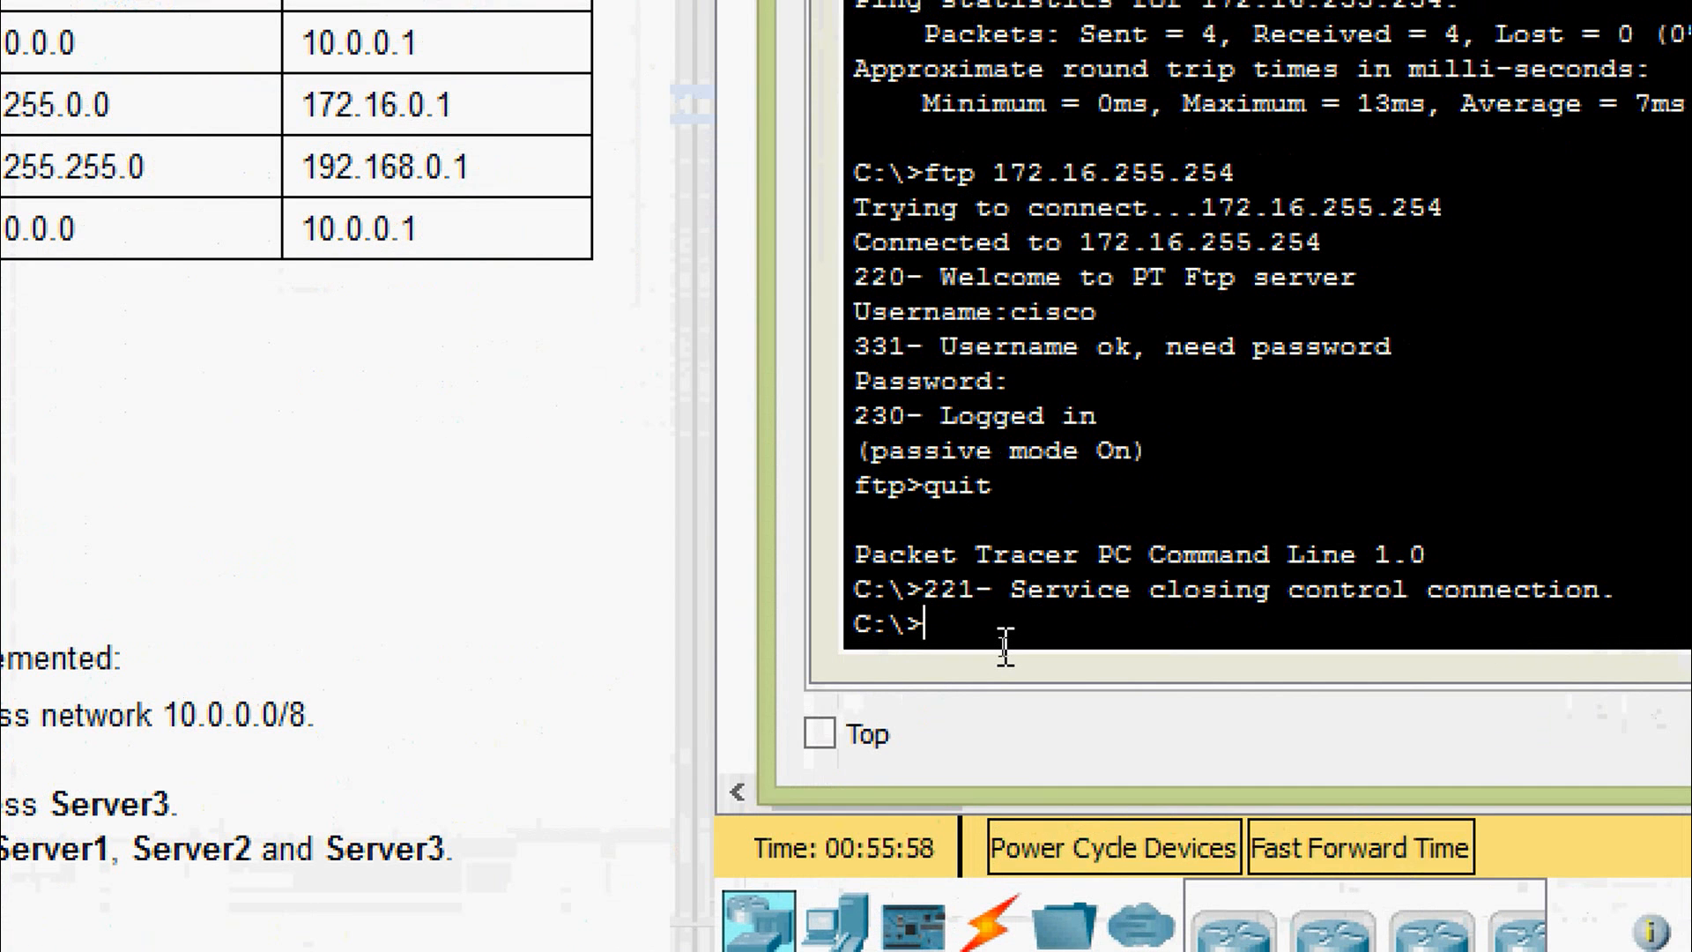
type("ping")
right_click(1036, 662)
left_click(1048, 712)
key("Return")
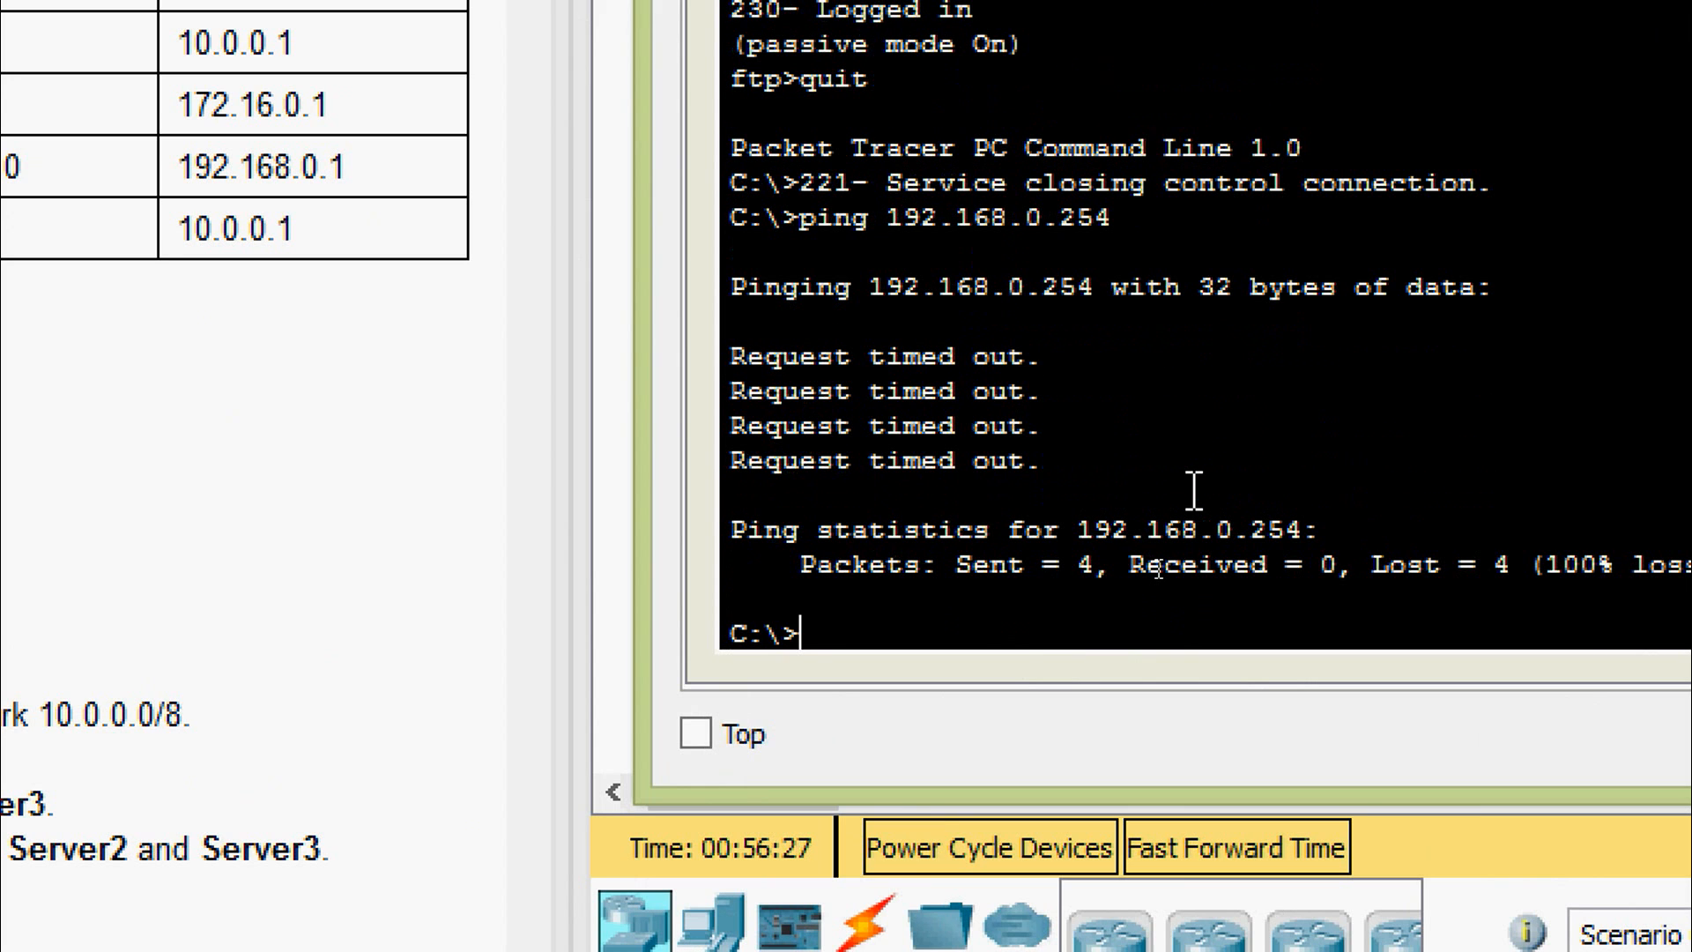
- Attempt FTP to 192.168.0.254 from L3 and let it time out
type("ftp")
right_click(1022, 621)
left_click(1106, 703)
key("Return")
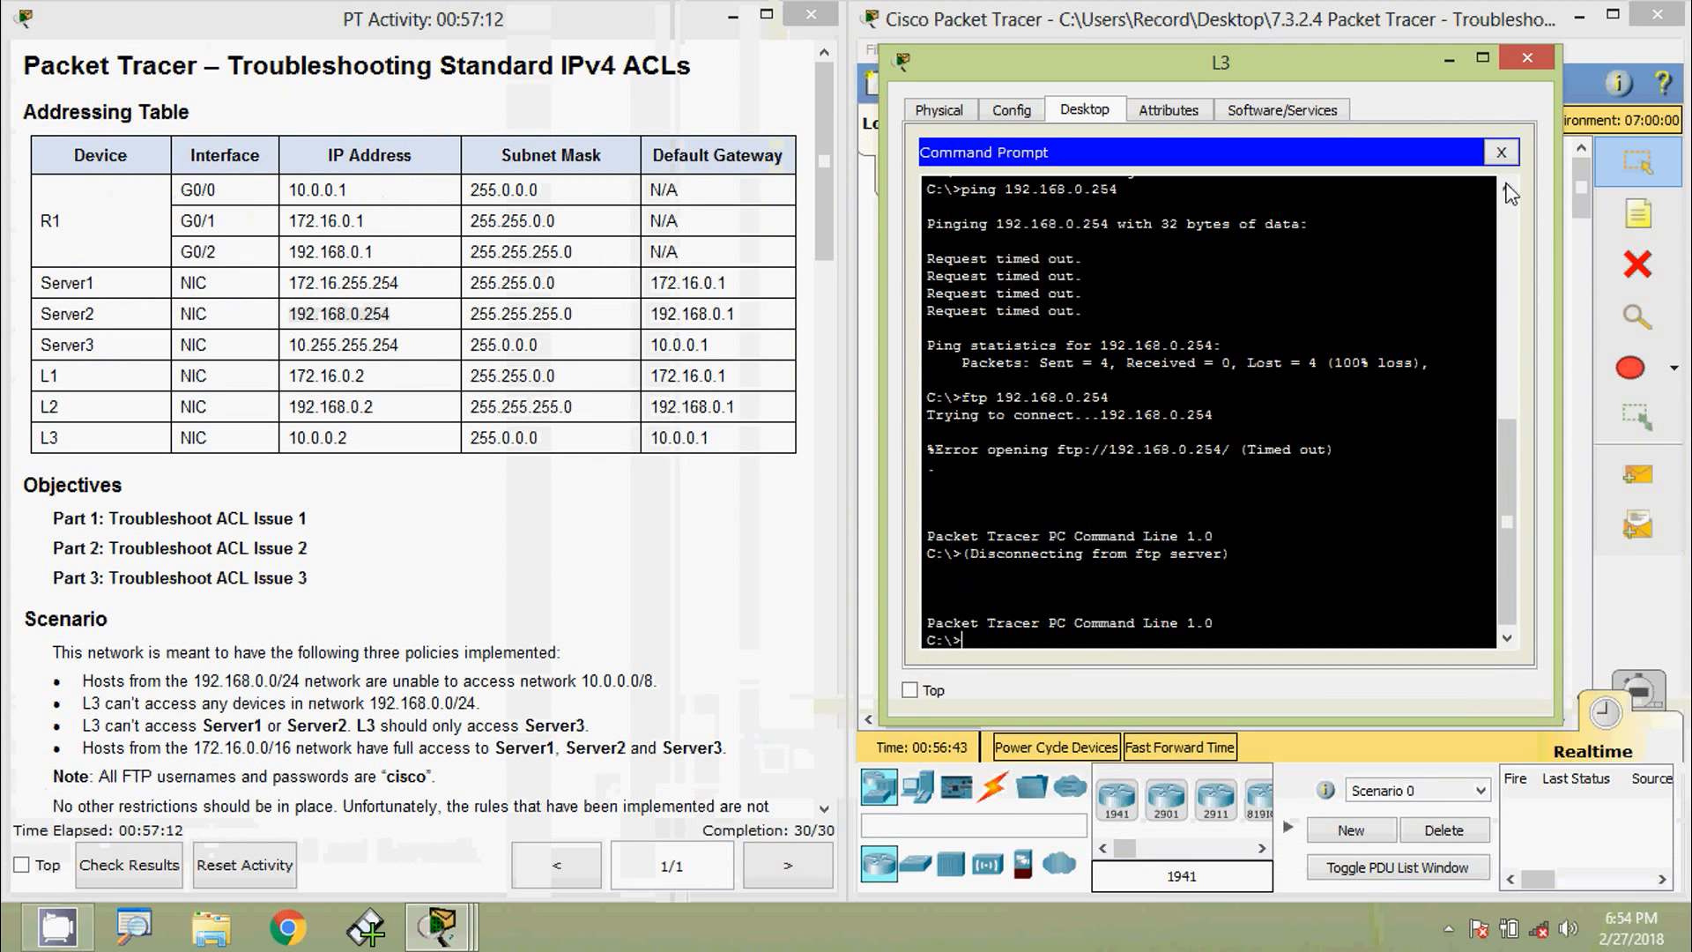
- Request Server2's page at 192.168.0.254 in L3's web browser
left_click(1500, 154)
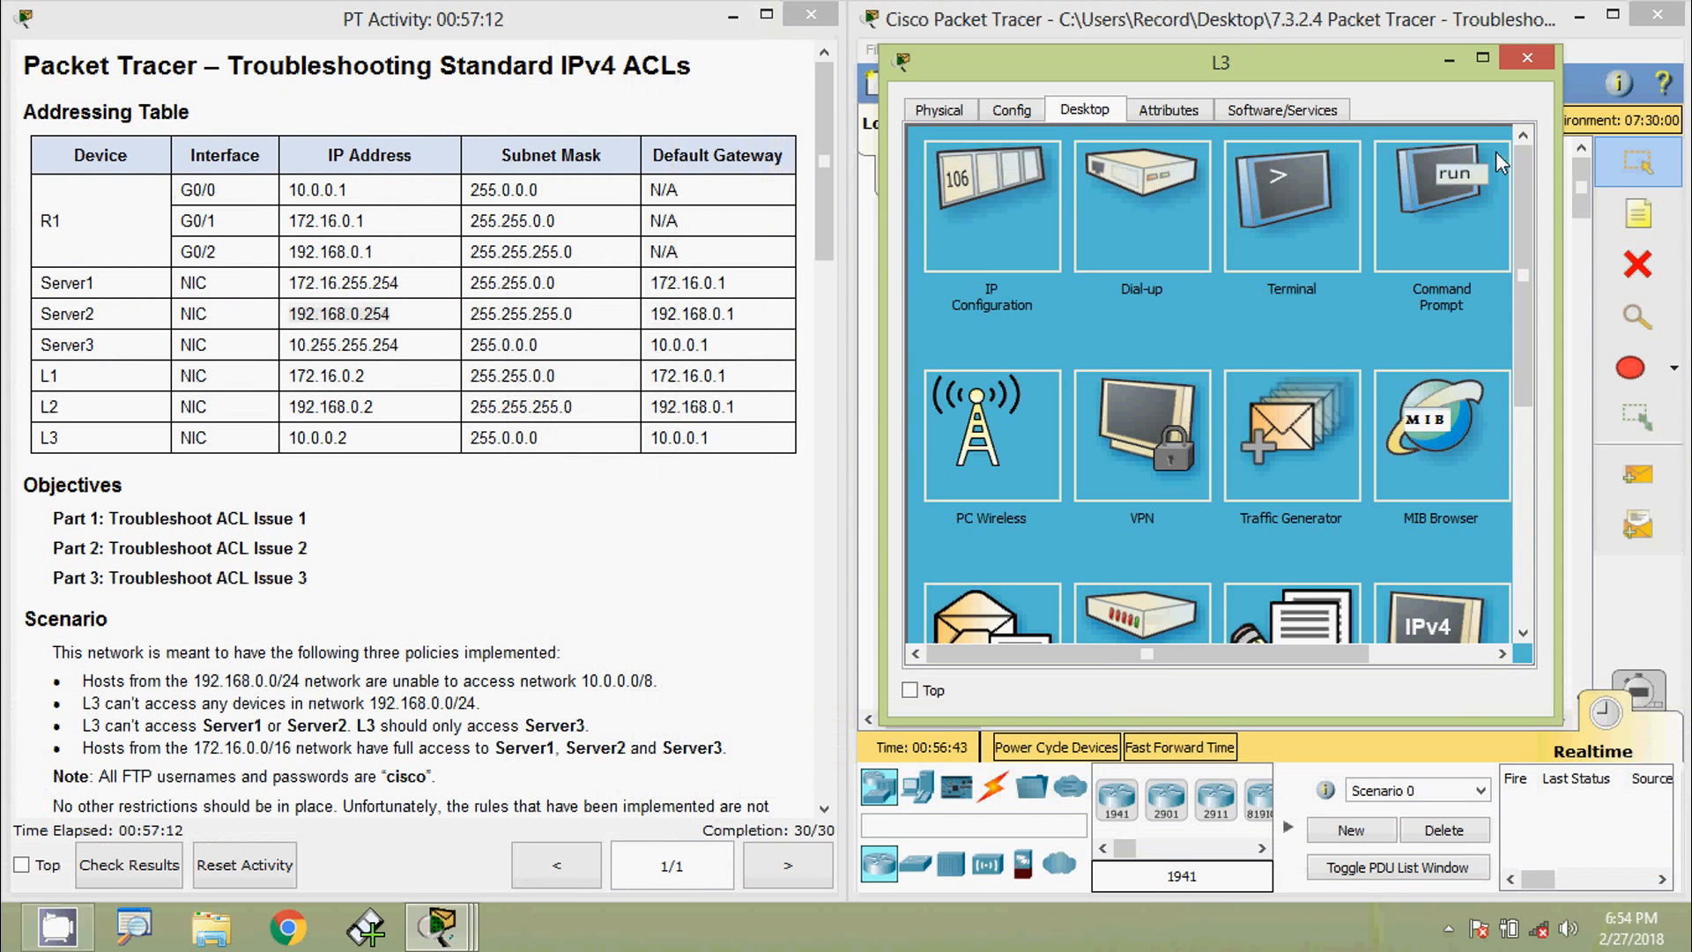
scroll(1111, 622, "down", 3)
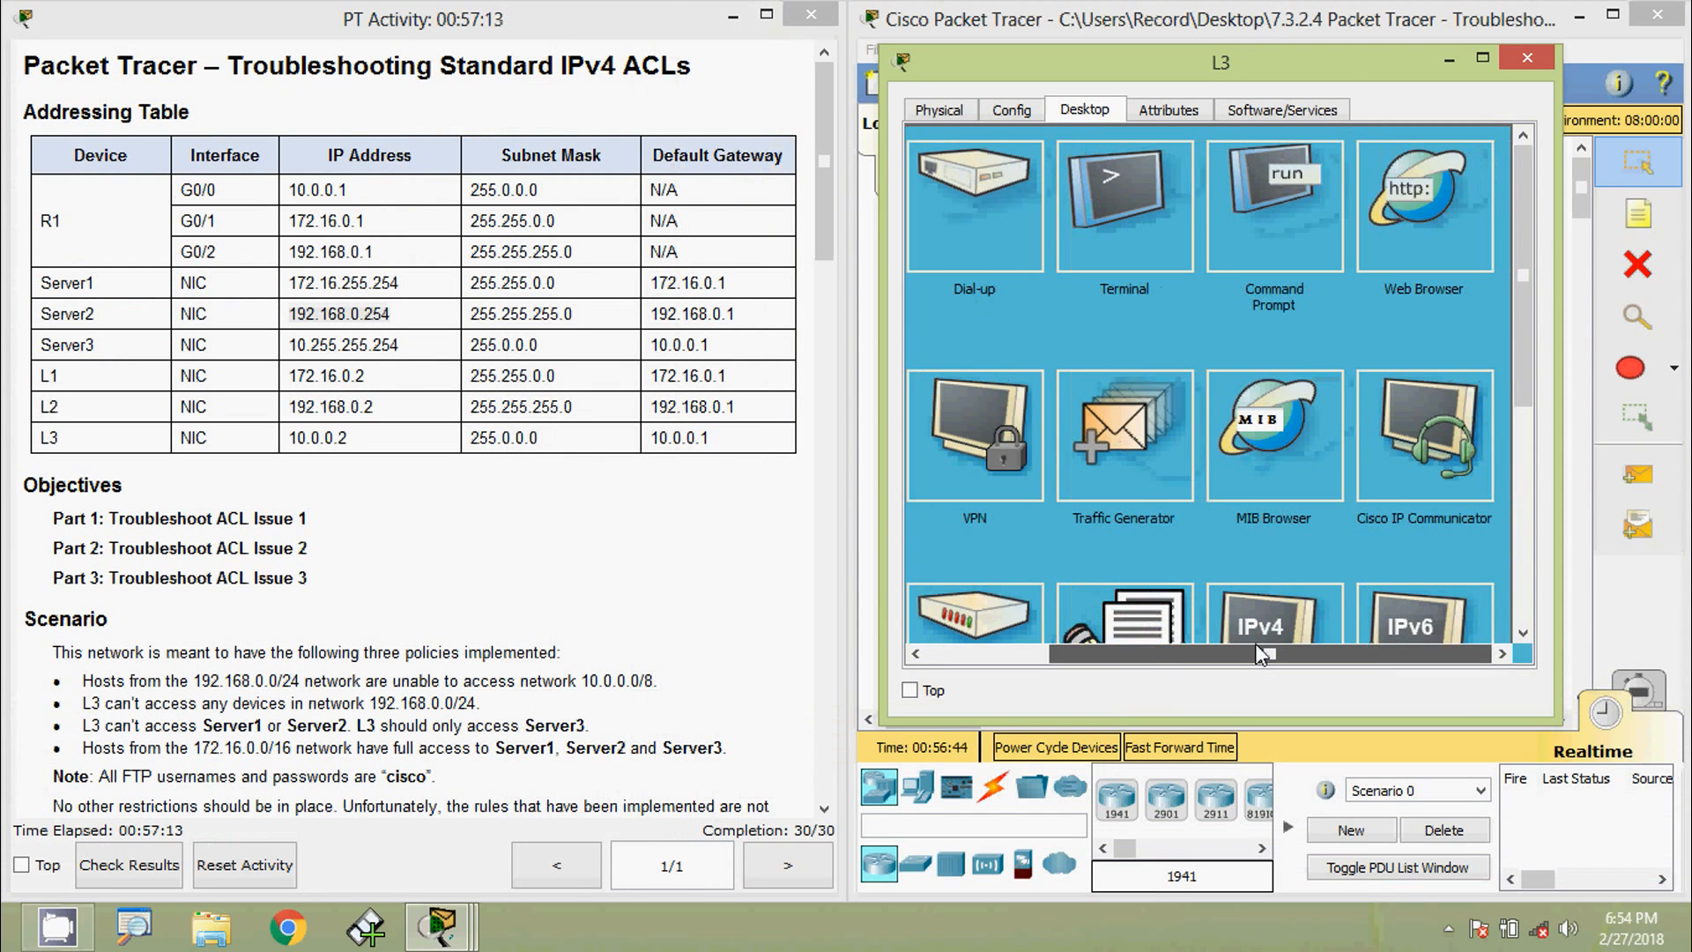
left_click(1425, 192)
left_click(1243, 176)
key("ctrl+v")
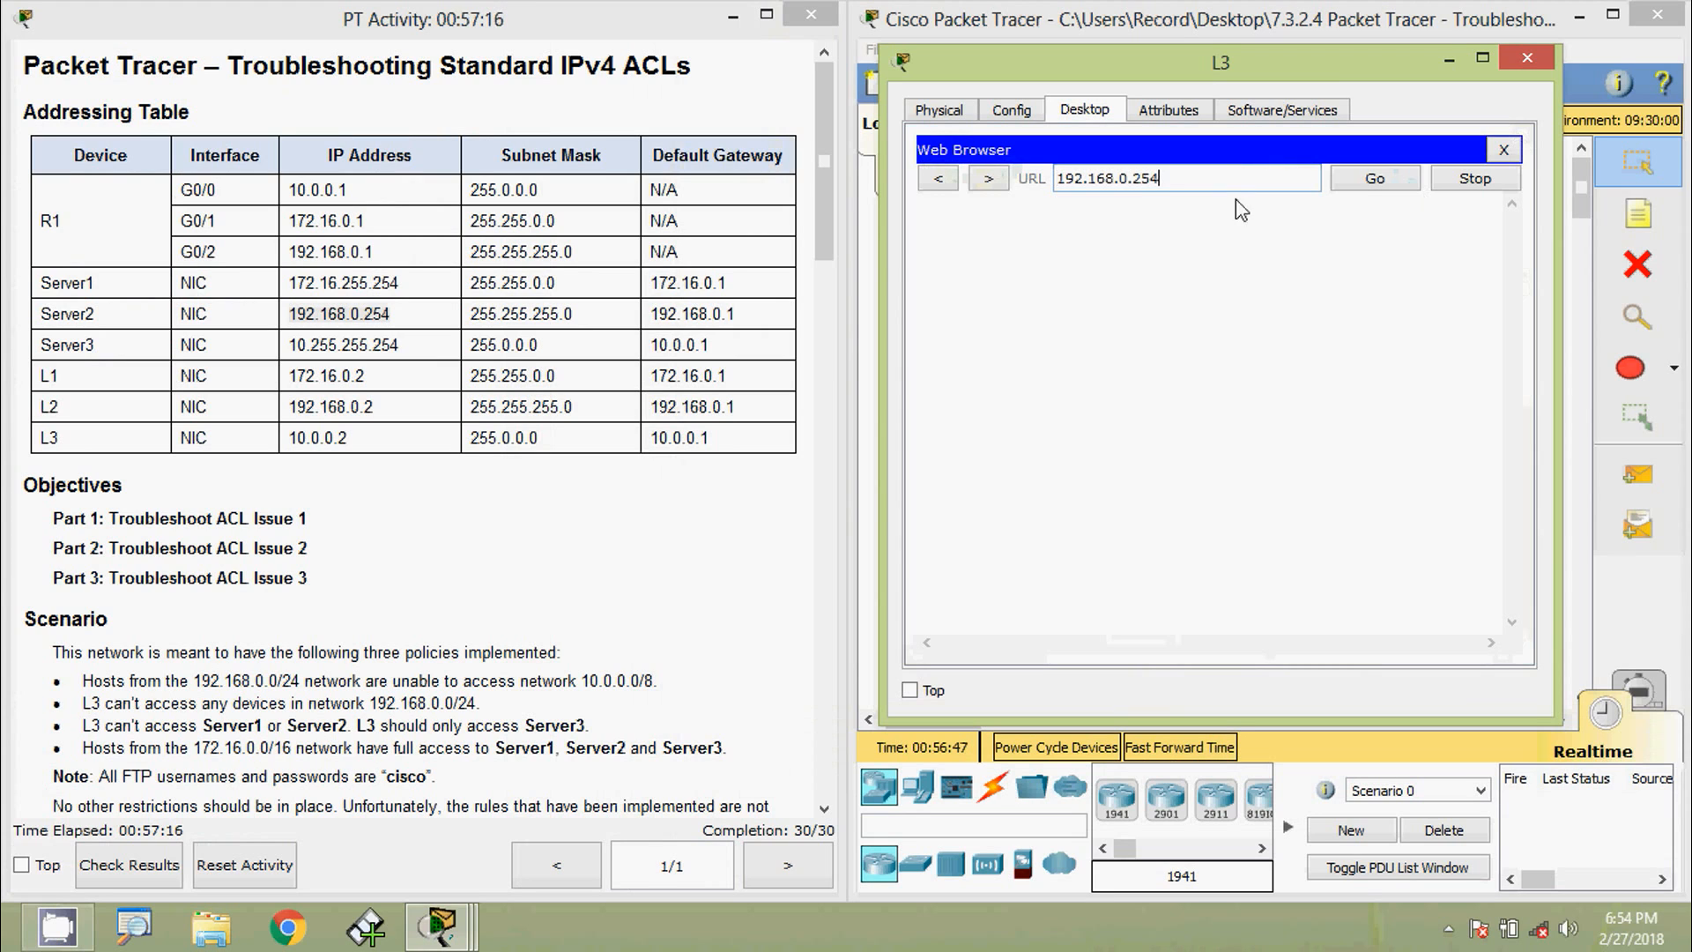
left_click(1364, 181)
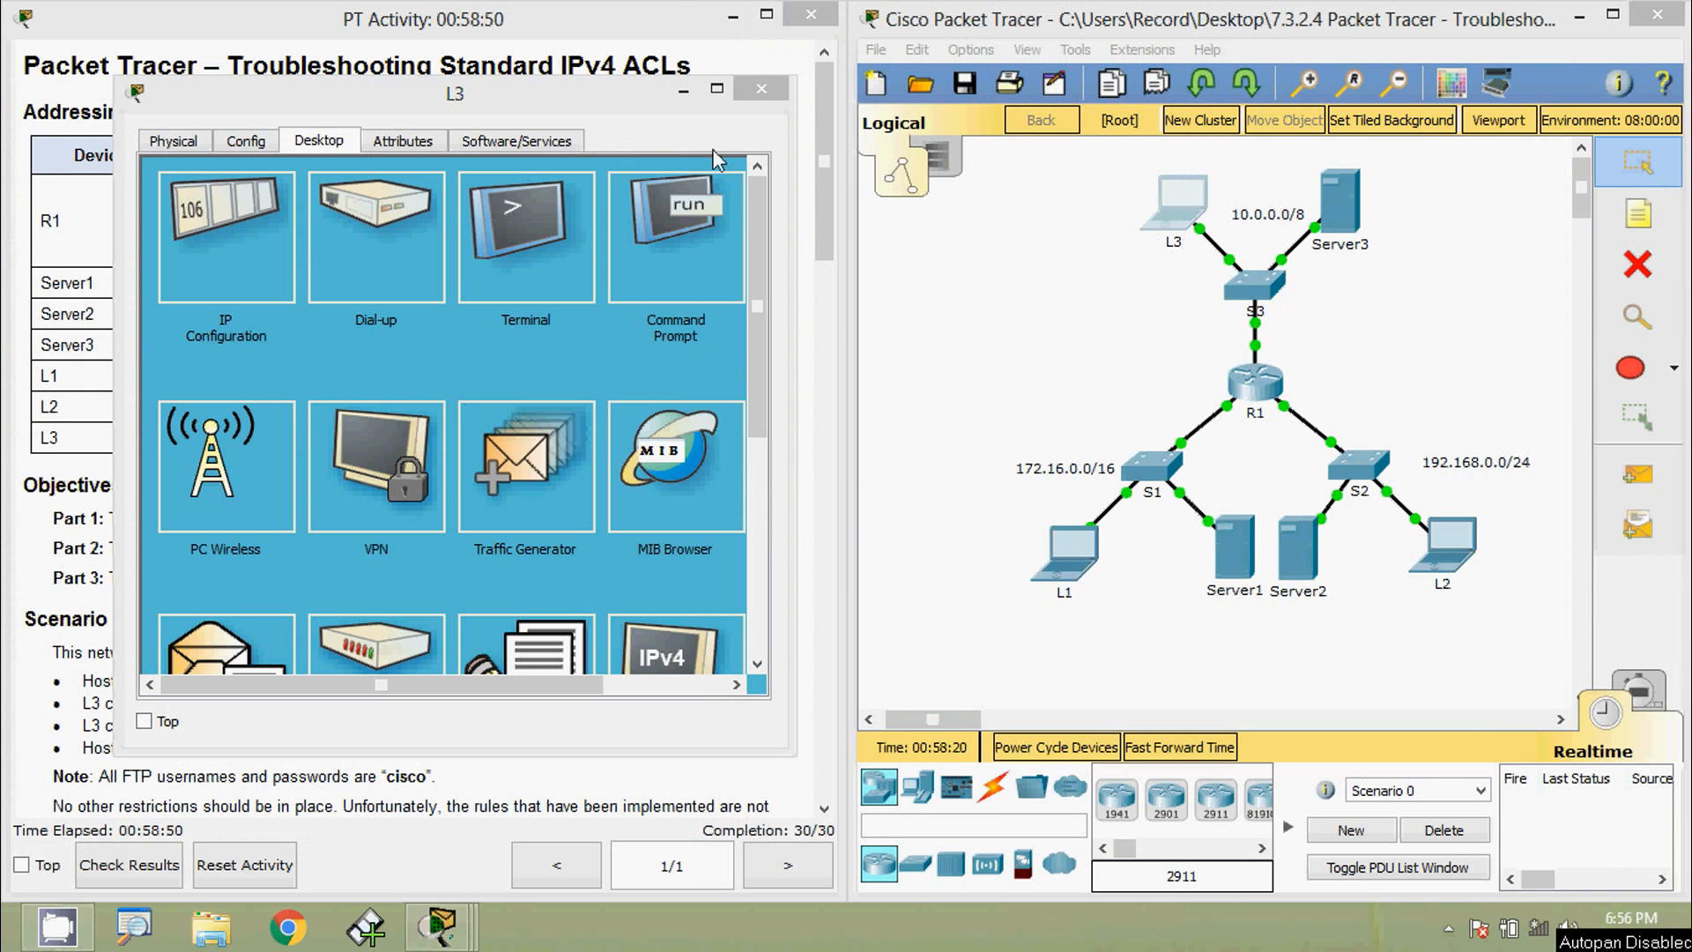
- Ping Server3 at 10.255.255.254 from L3's command prompt
left_click_drag(564, 91, 1397, 54)
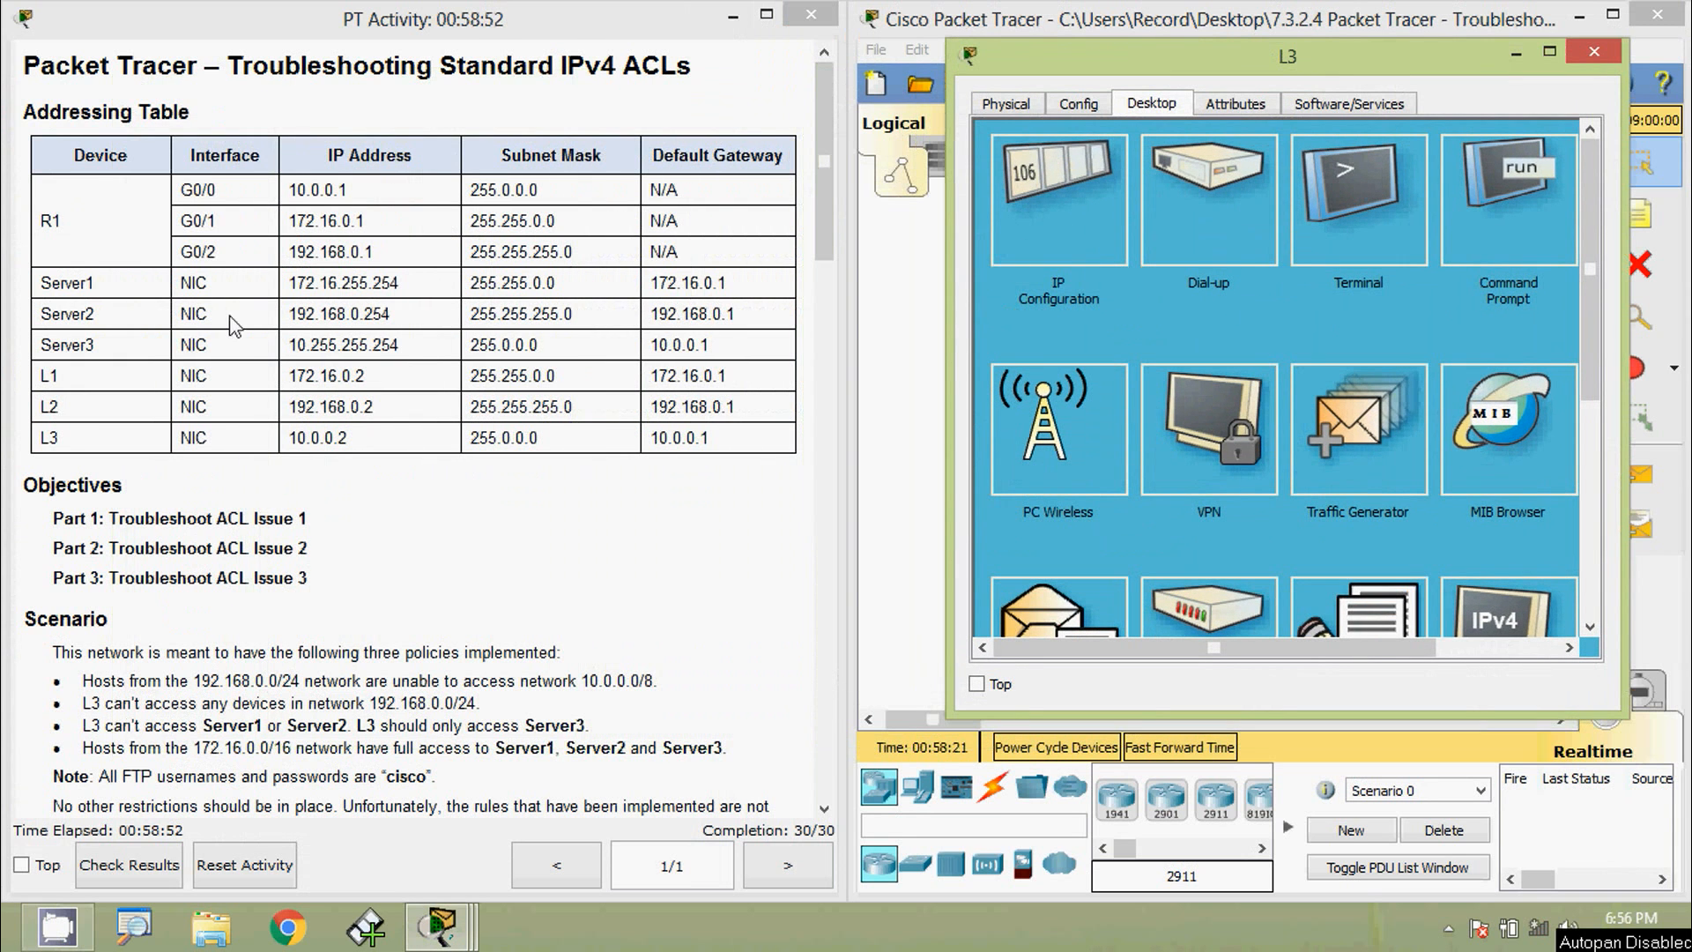
left_click_drag(407, 344, 289, 346)
key("ctrl+c")
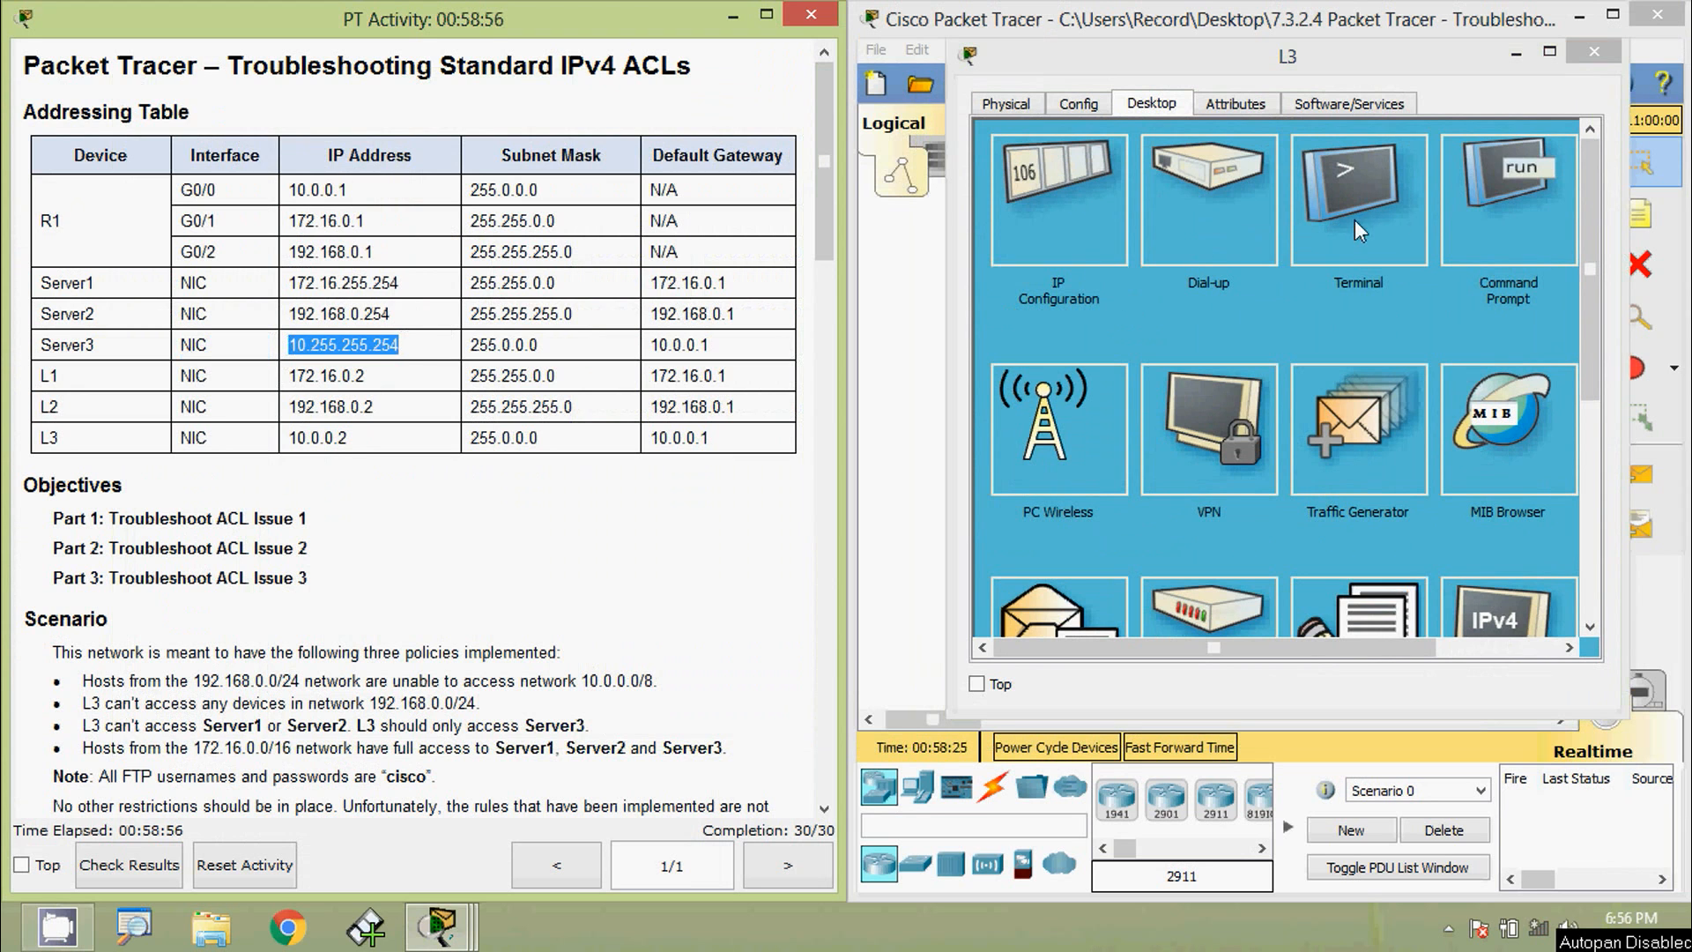
left_click(1531, 222)
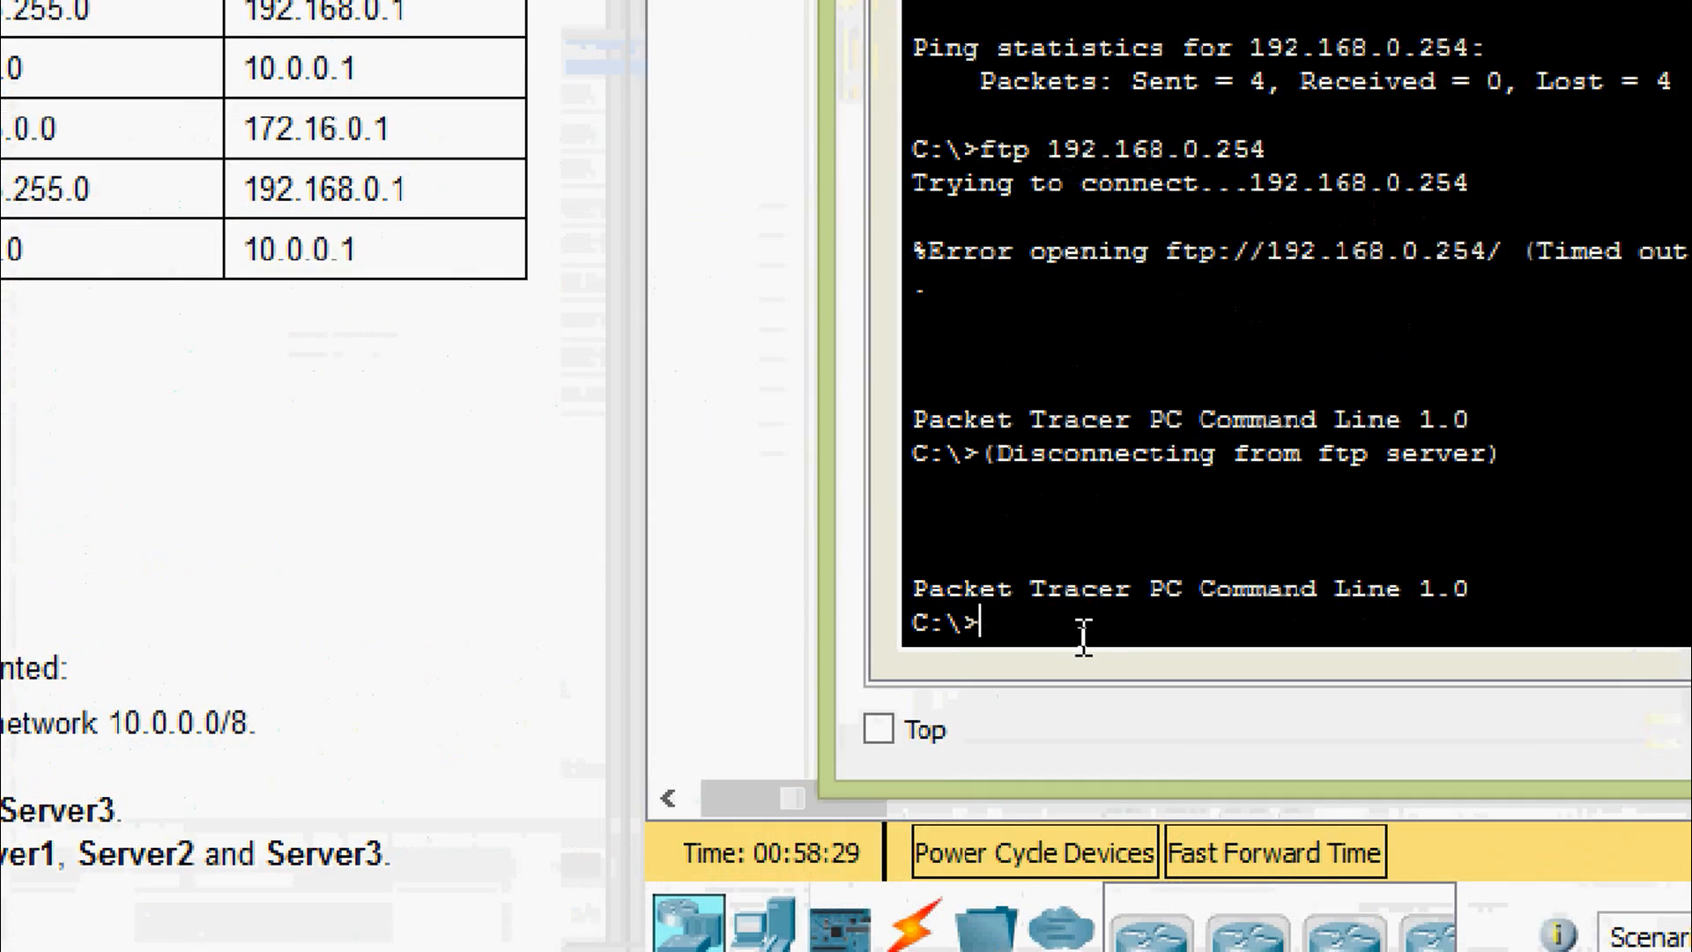
type("ping")
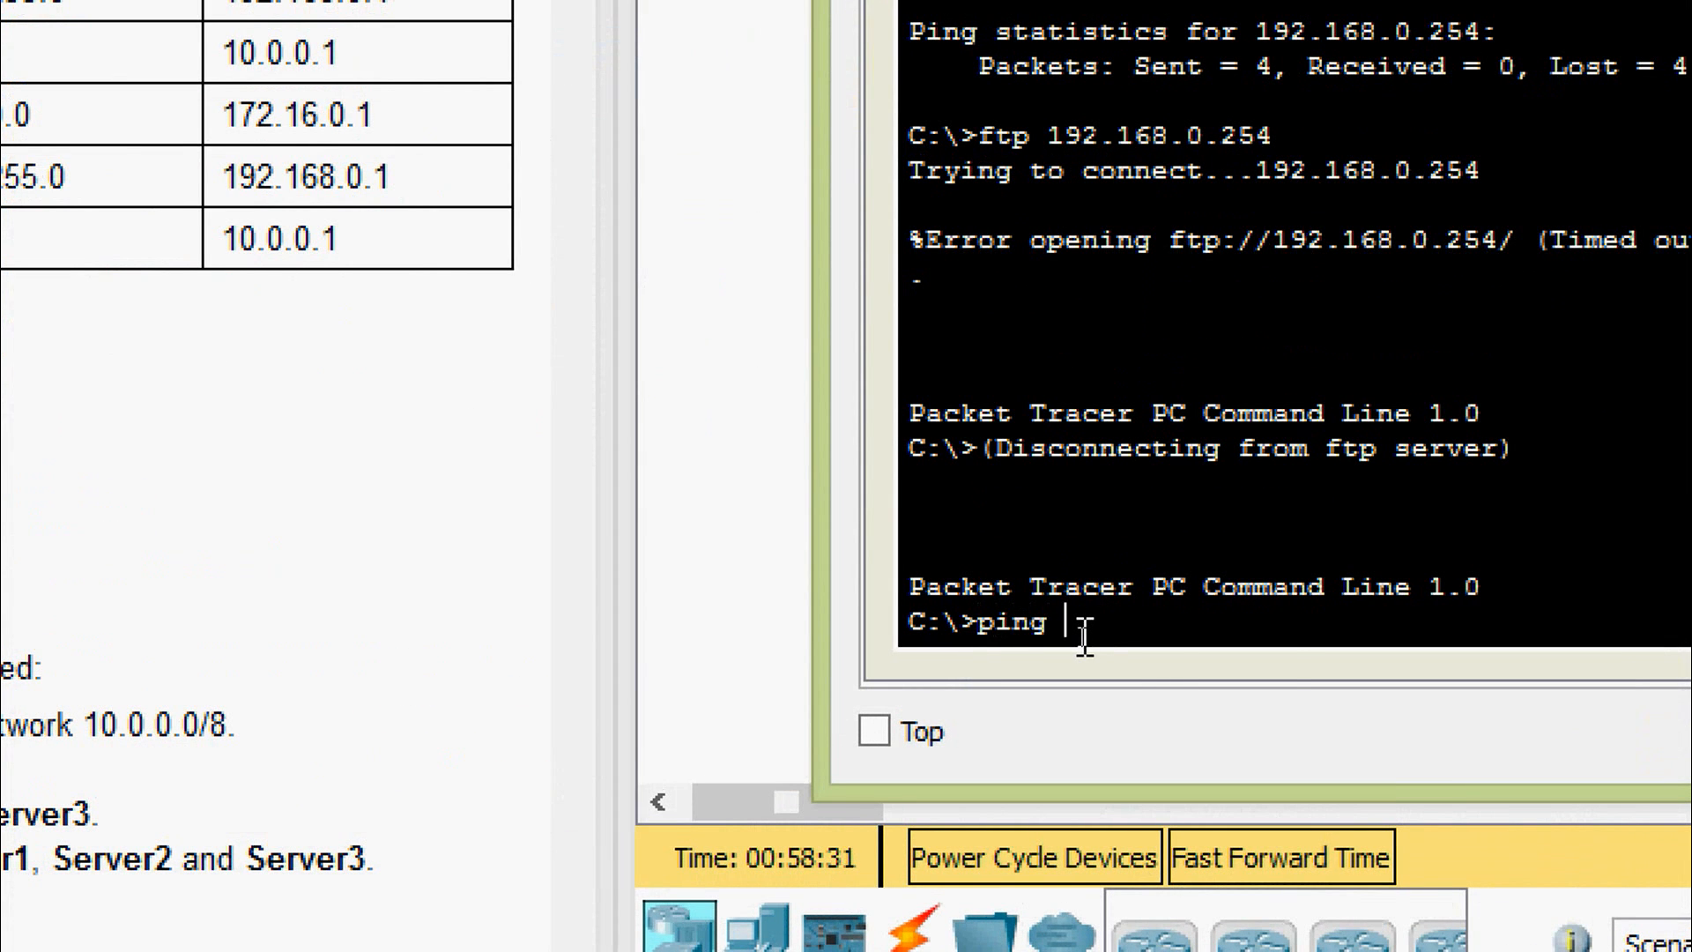
right_click(1086, 642)
left_click(1137, 722)
key("Return")
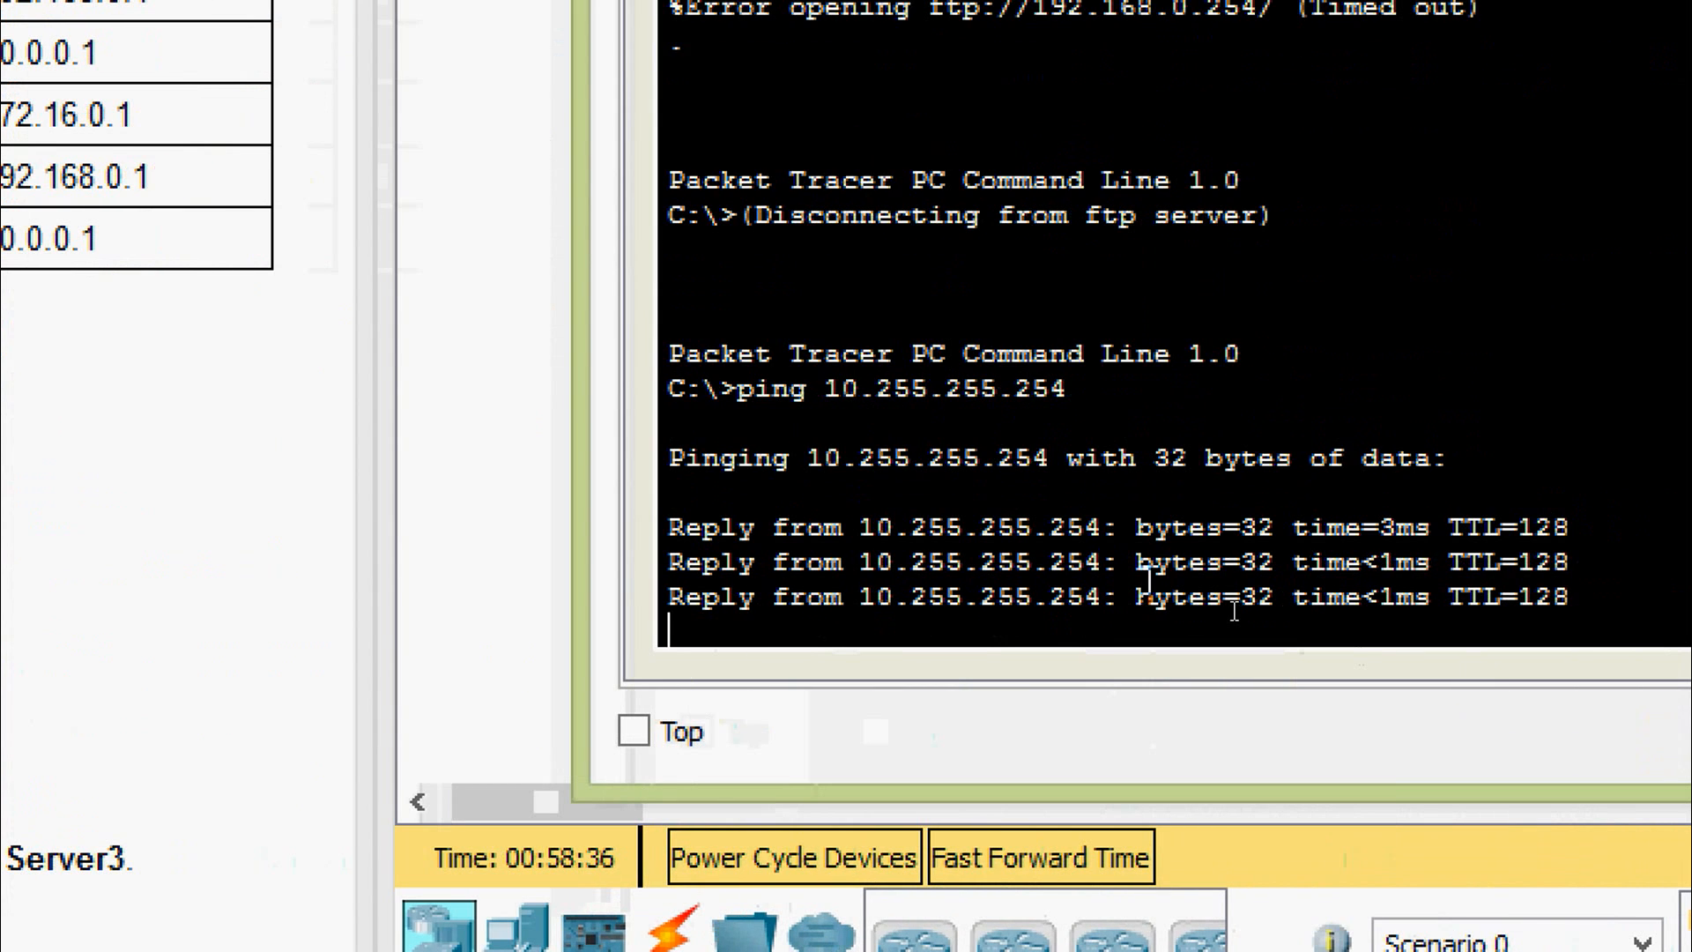
- Connect to Server3 by FTP, log in with the lab username and password, then quit
type("ftp")
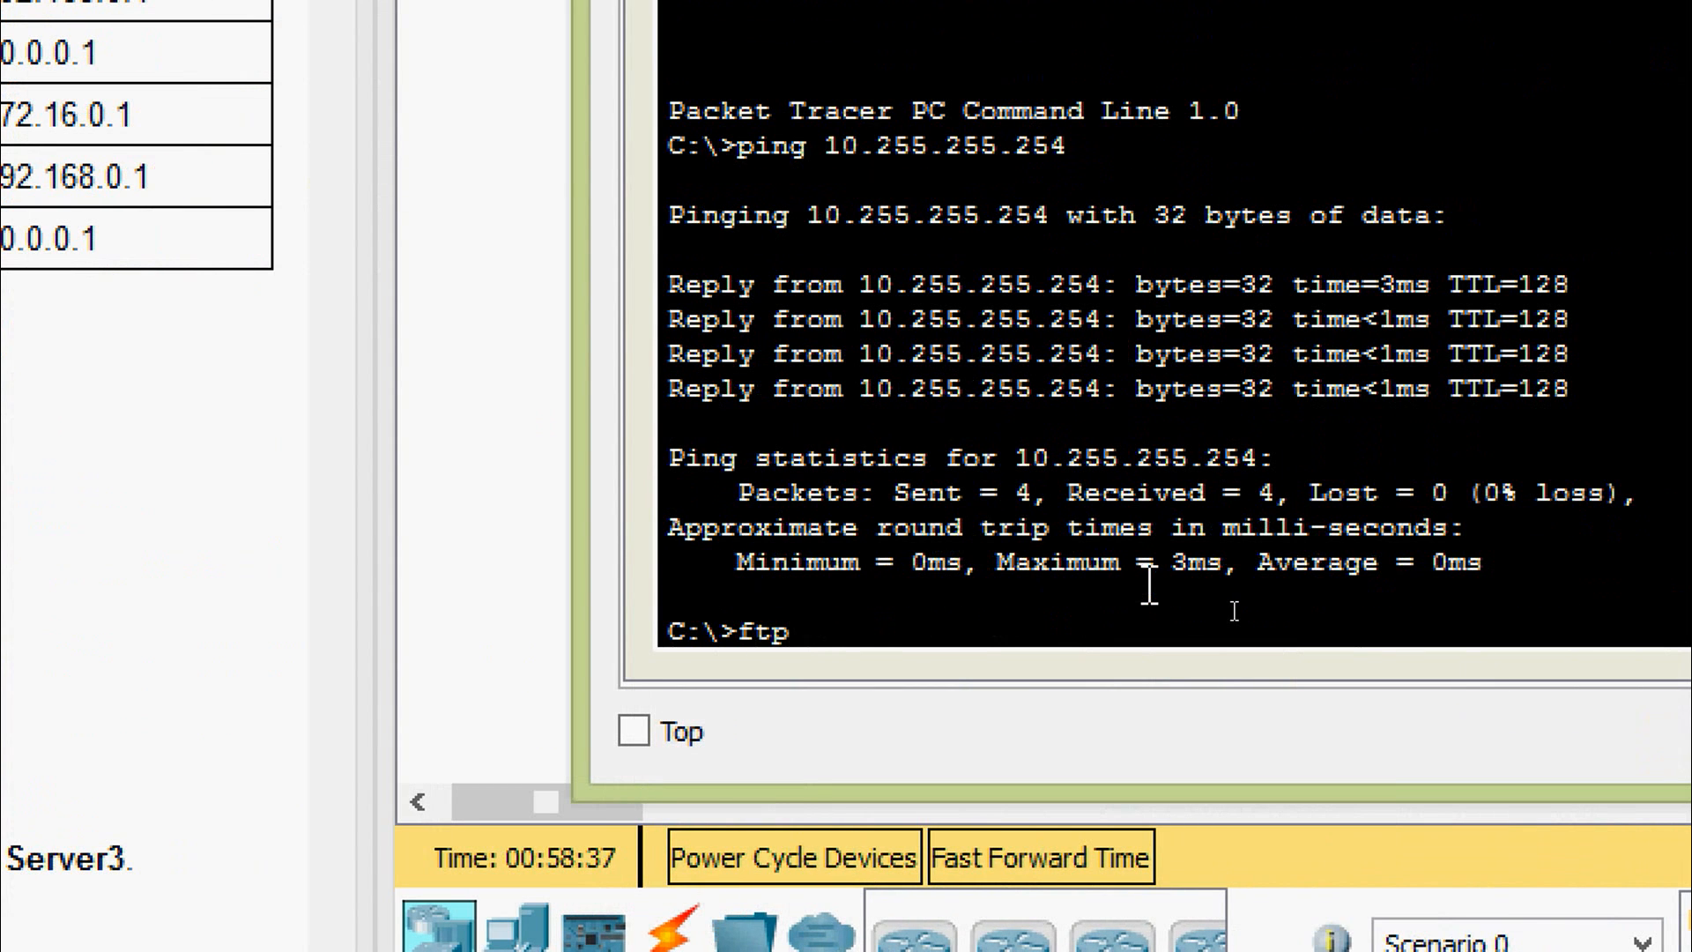
right_click(1100, 616)
left_click(1146, 700)
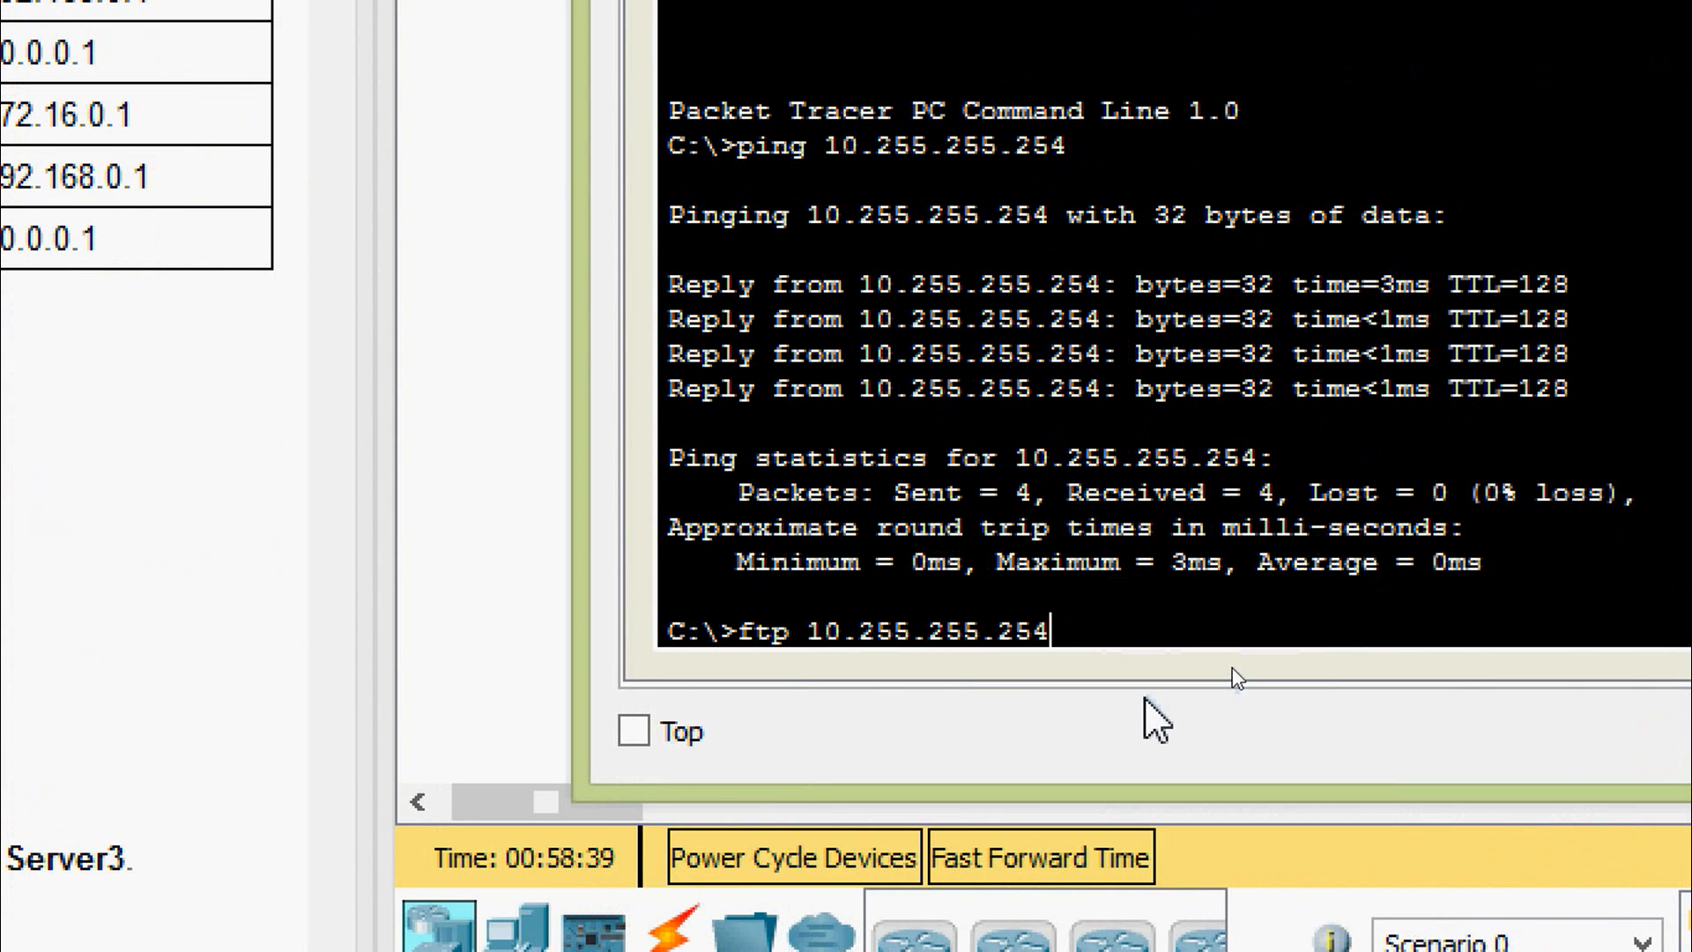
key("Return")
type("cisco")
key("Return")
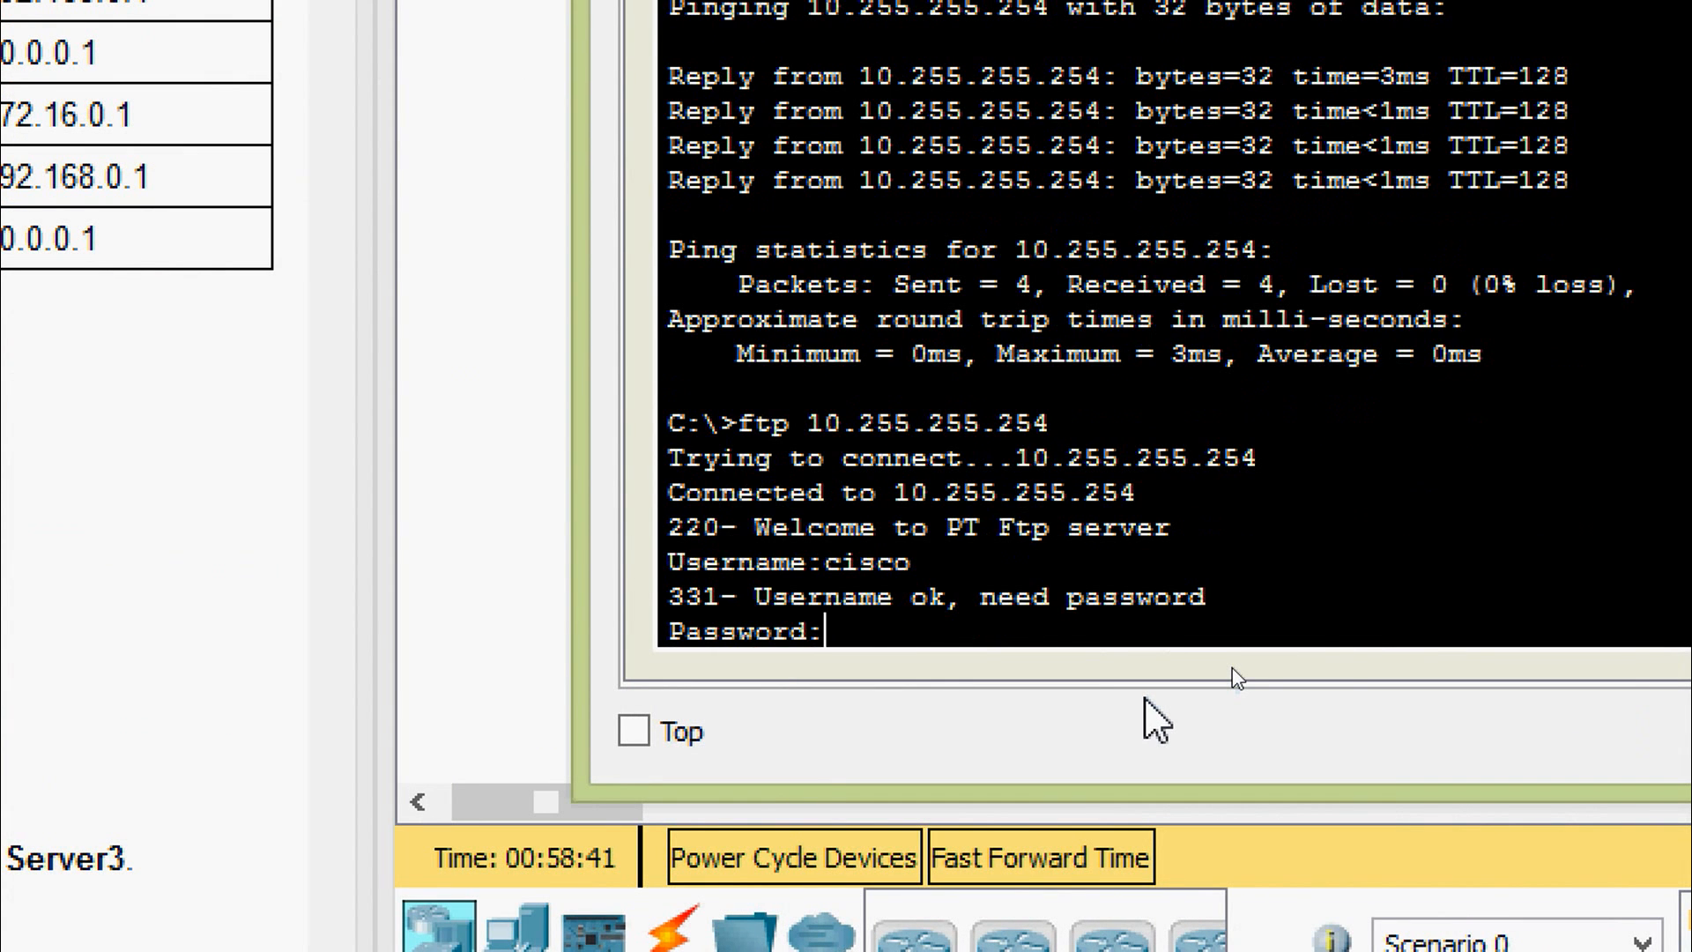
type("cisco")
key("Return")
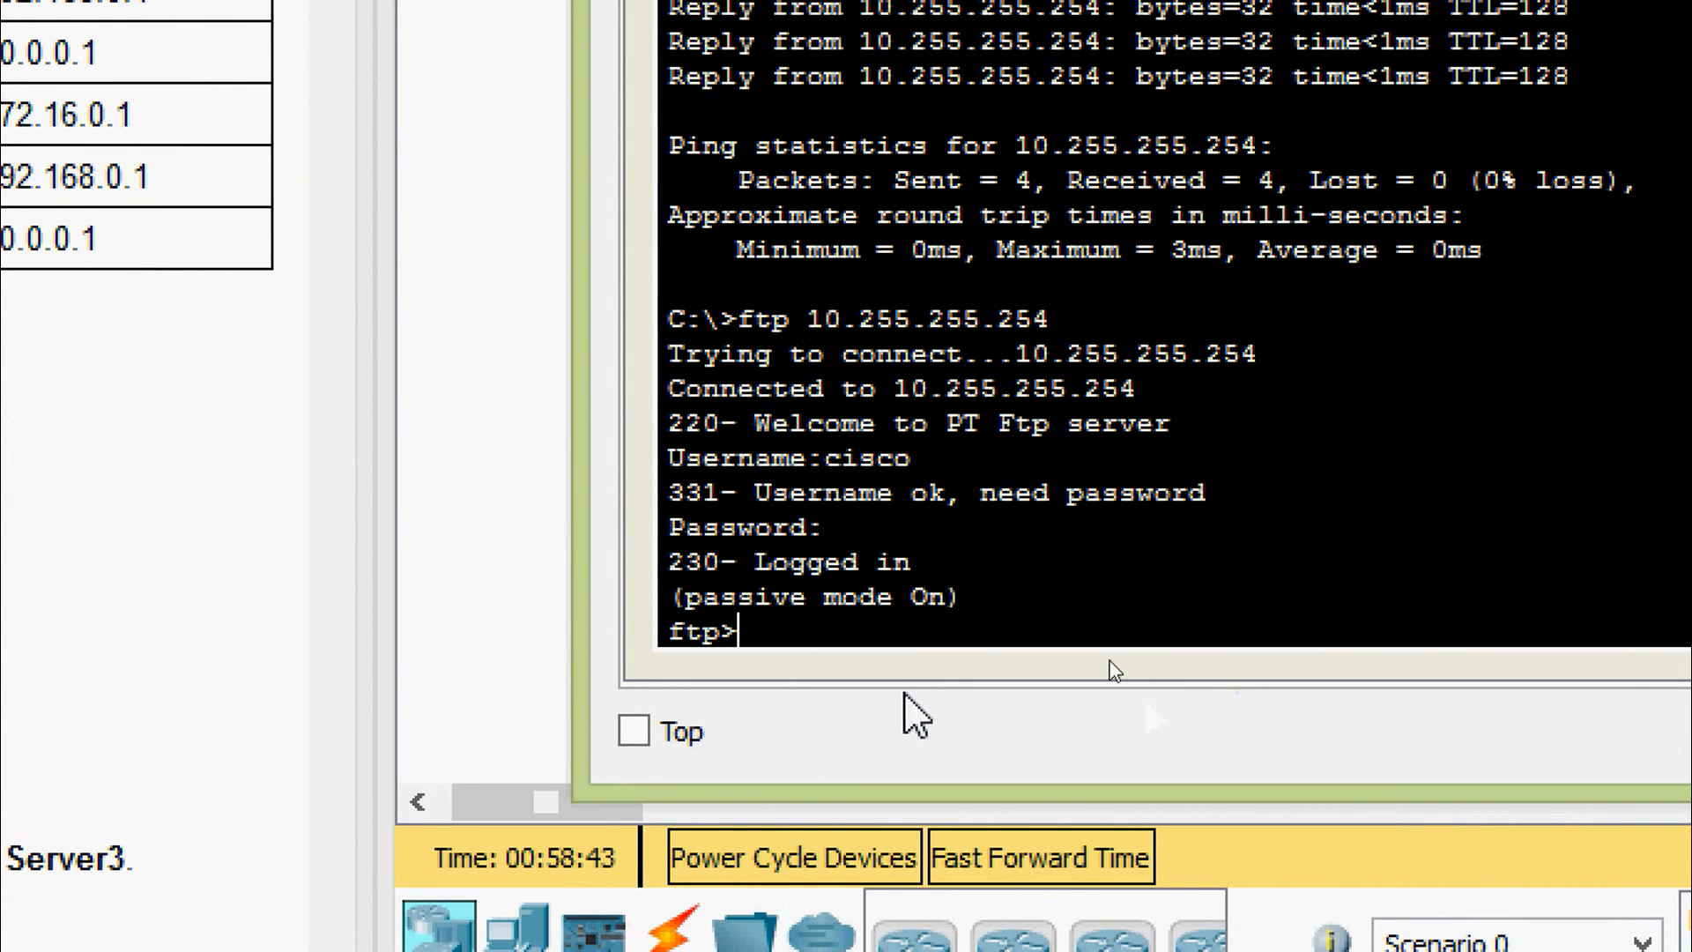
type("quit")
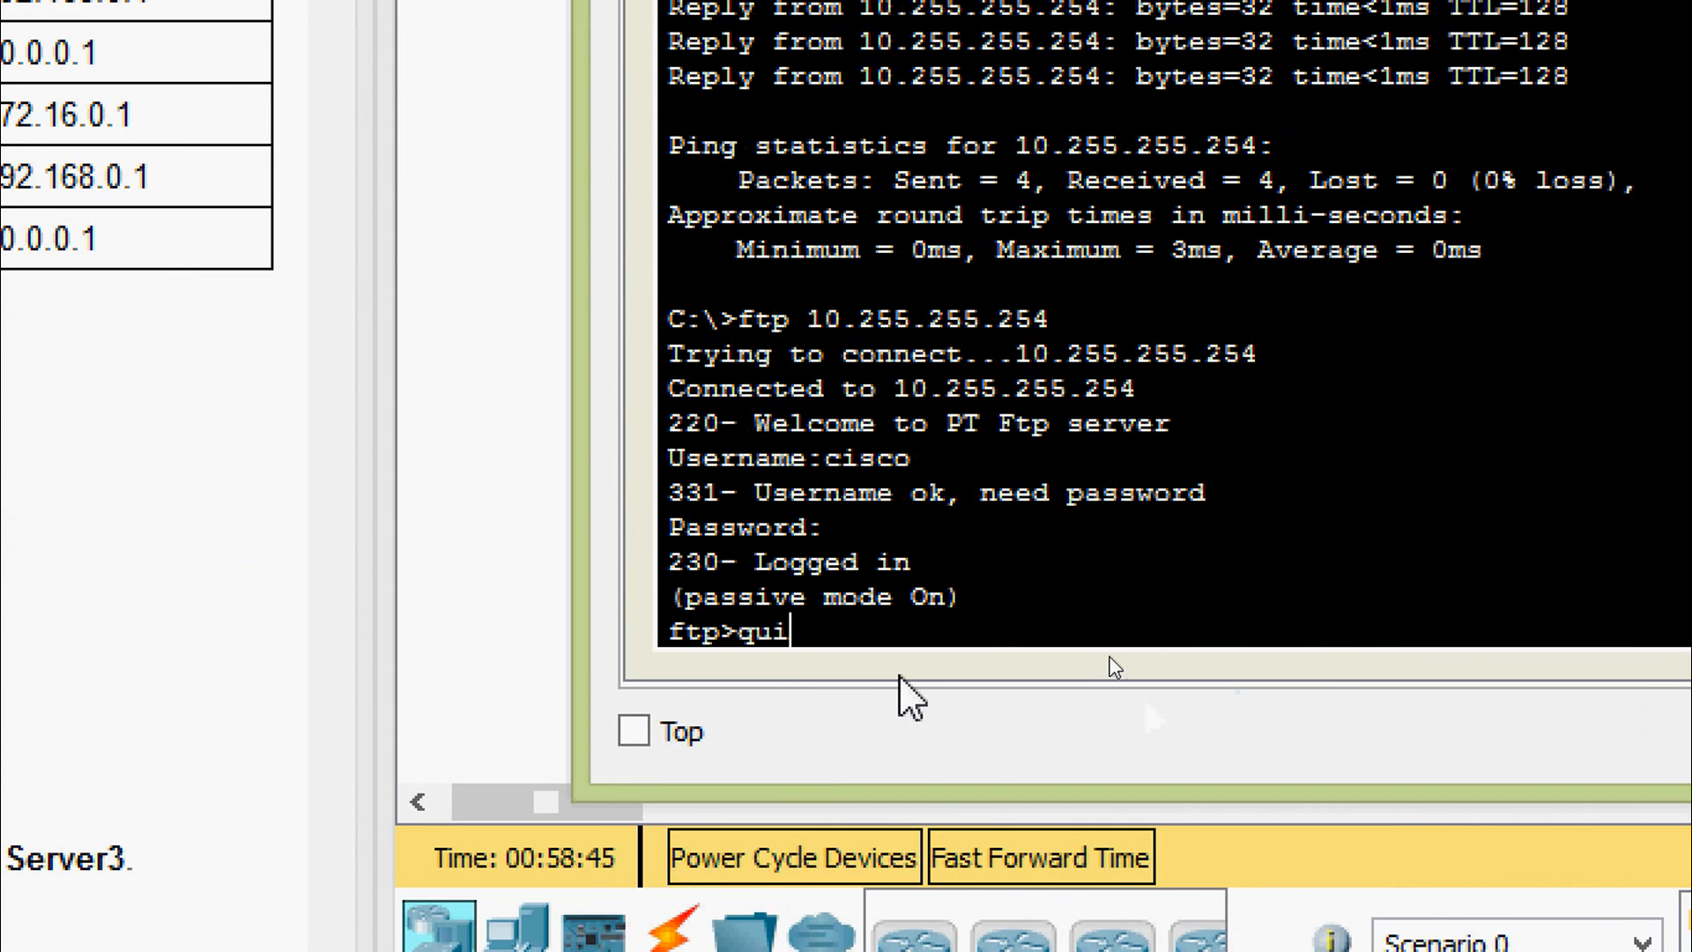
key("Return")
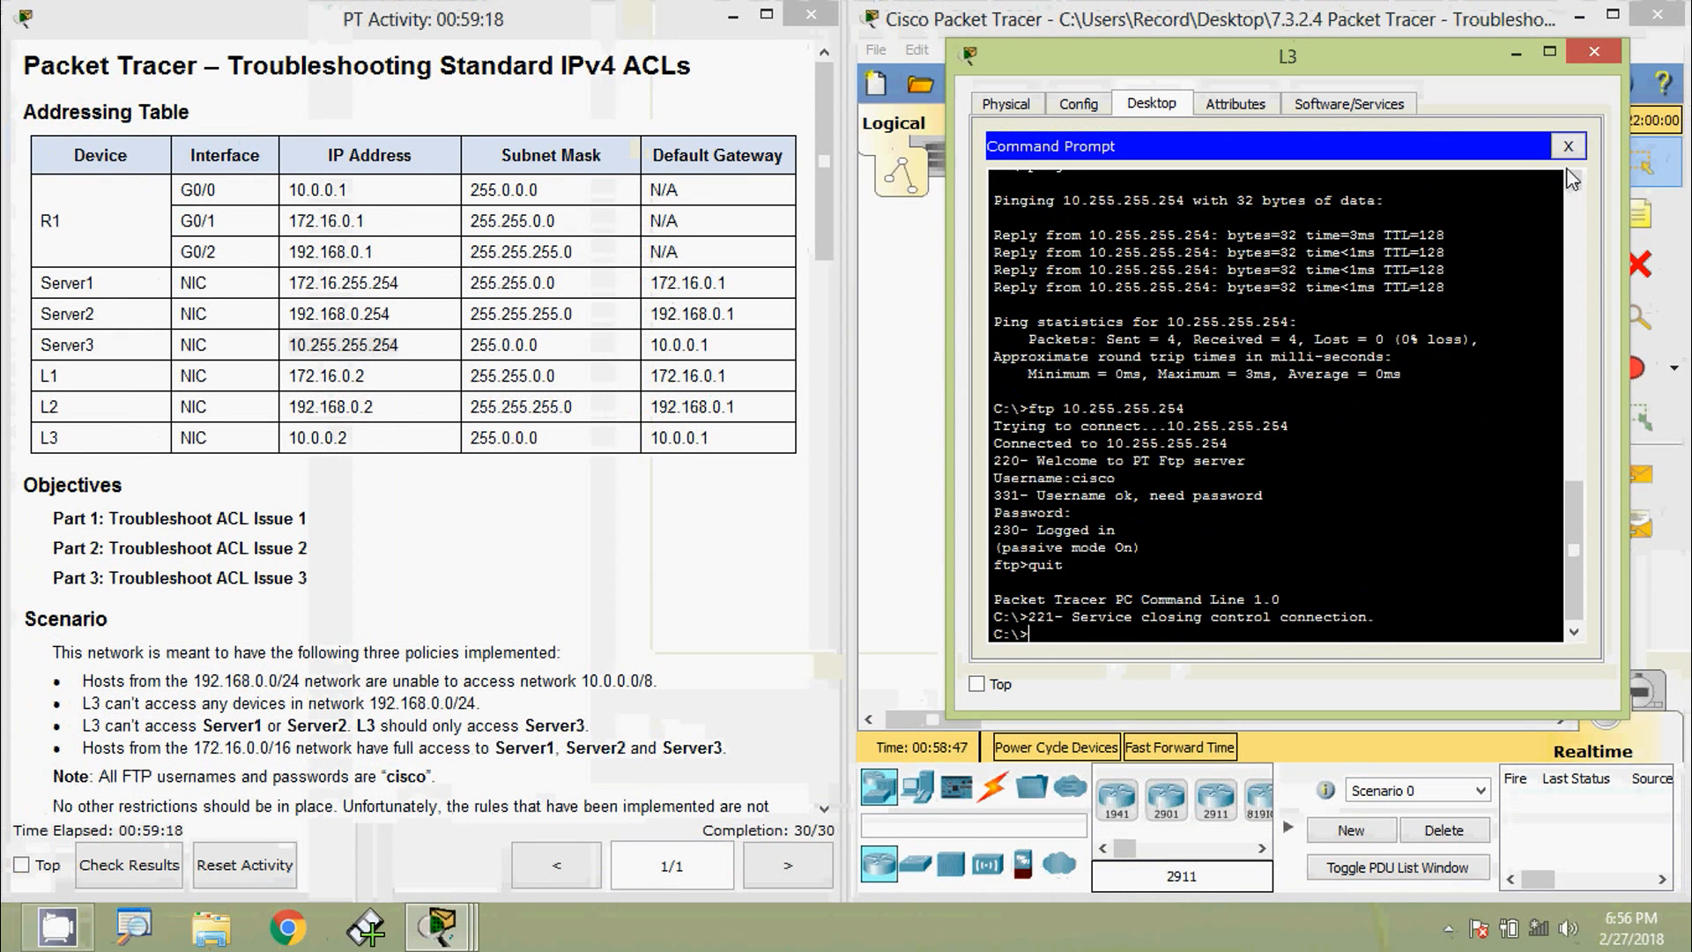
- Load Server3's web page at 10.255.255.254 in L3's web browser
left_click(1568, 149)
left_click_drag(1131, 642, 1284, 631)
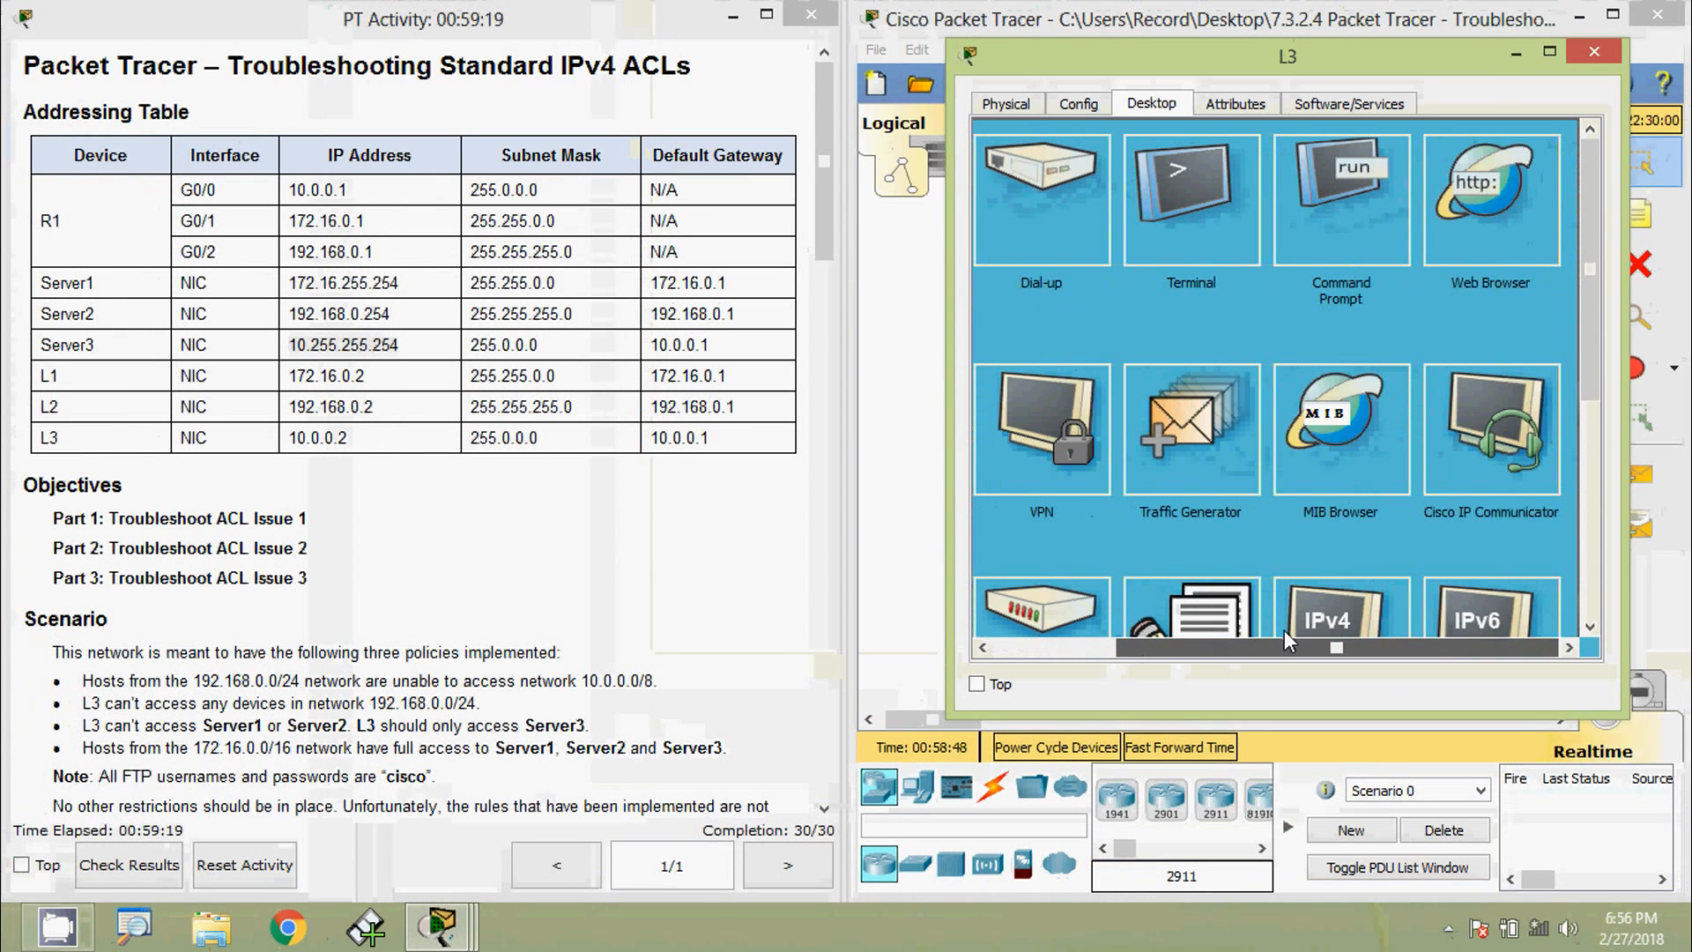
left_click(1458, 231)
type("10.255.255.254")
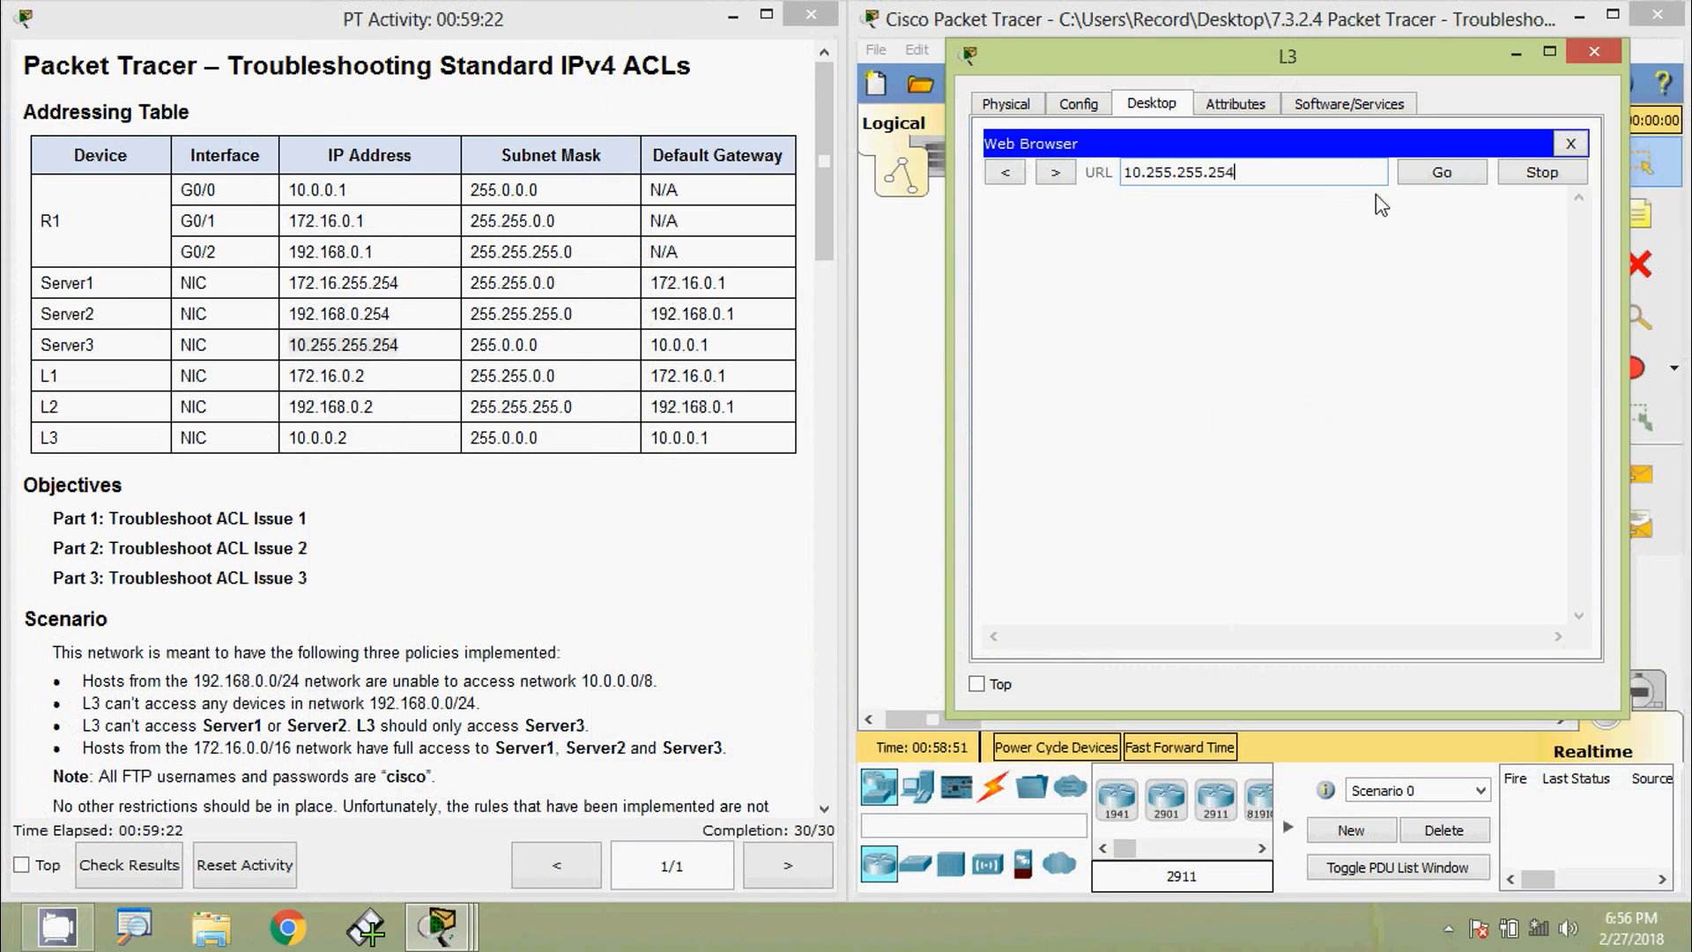
left_click(1442, 176)
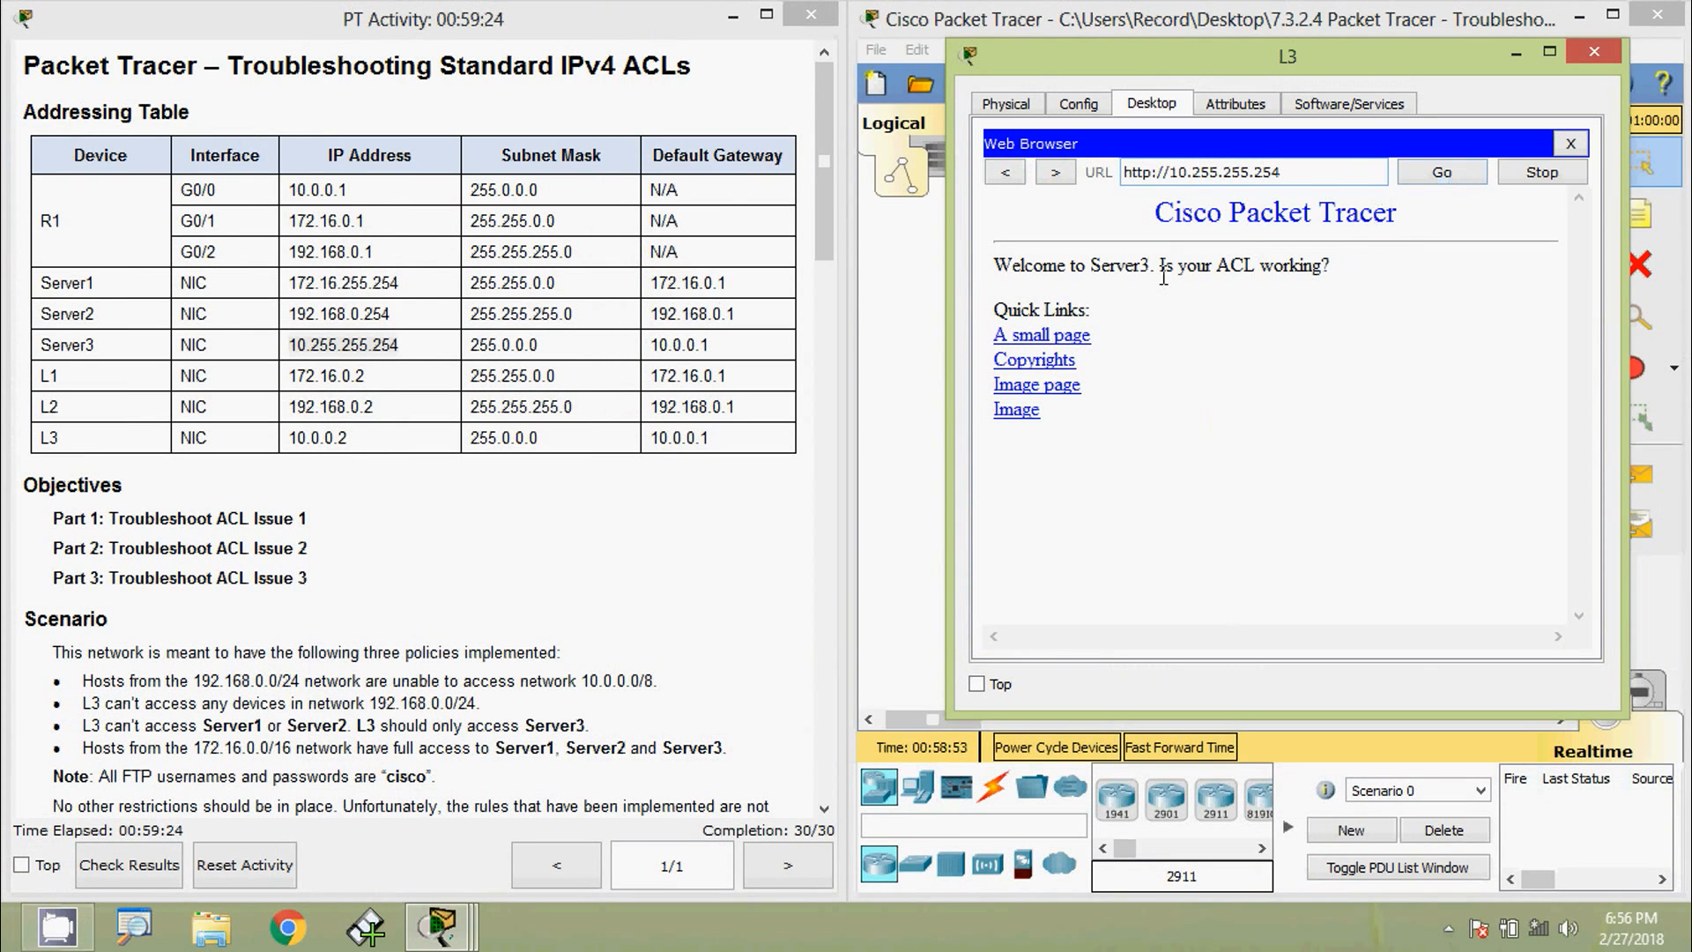
left_click_drag(1091, 269, 1164, 261)
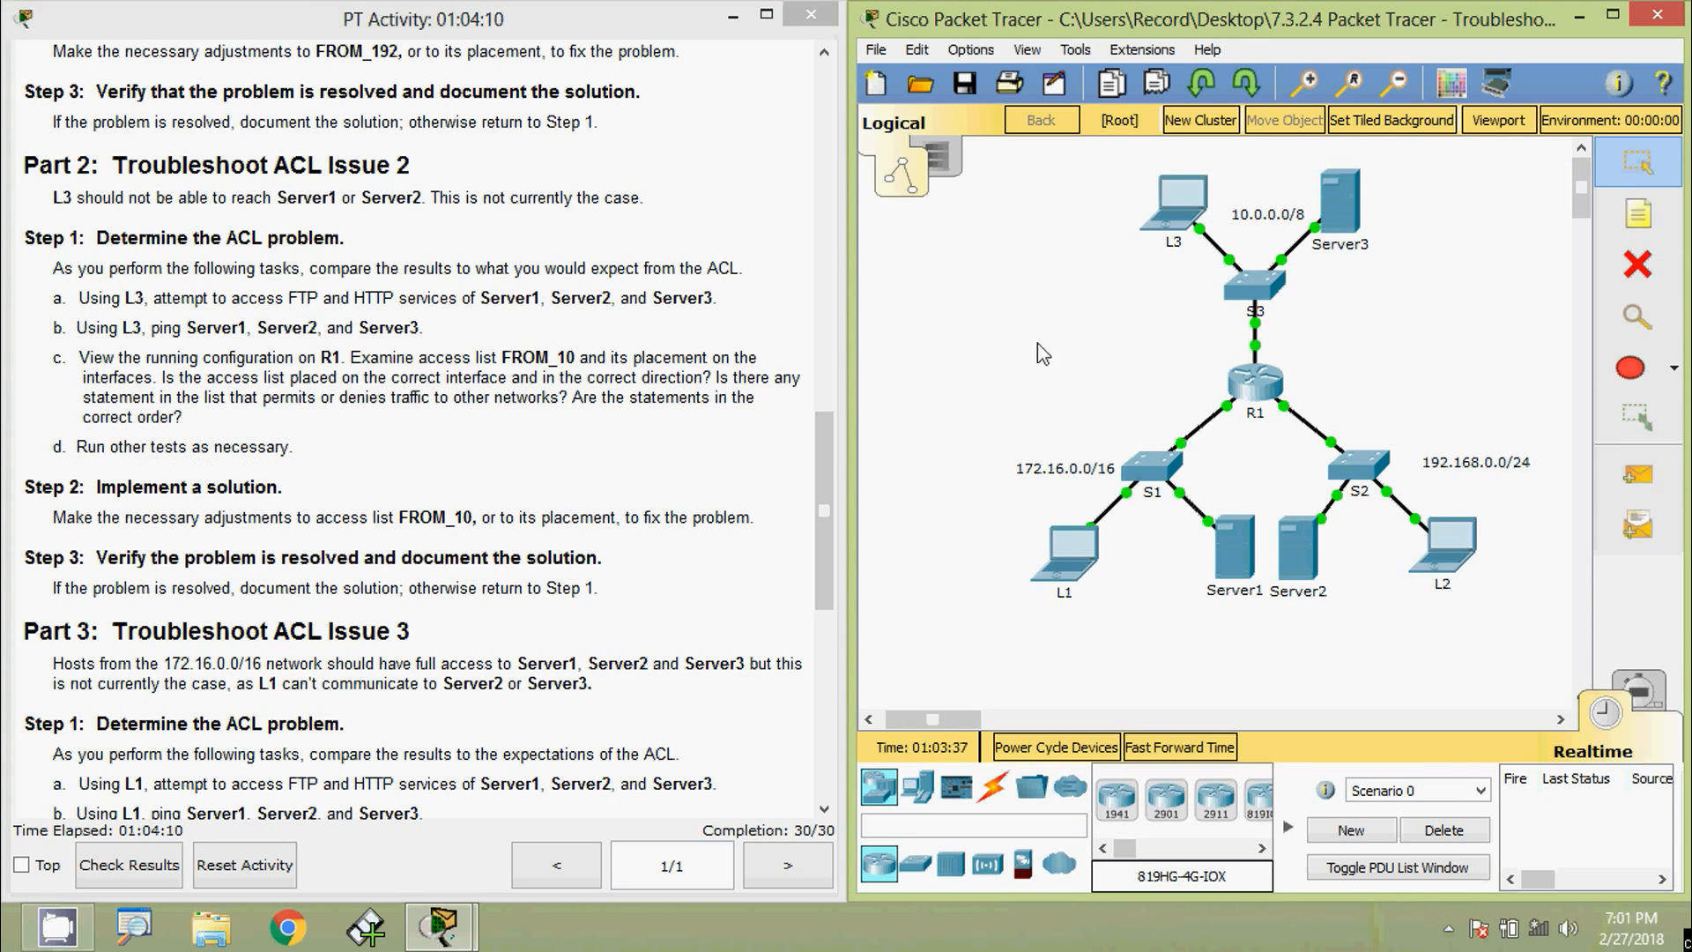
- Enter privileged (enable) mode on router R1's CLI
left_click(1242, 388)
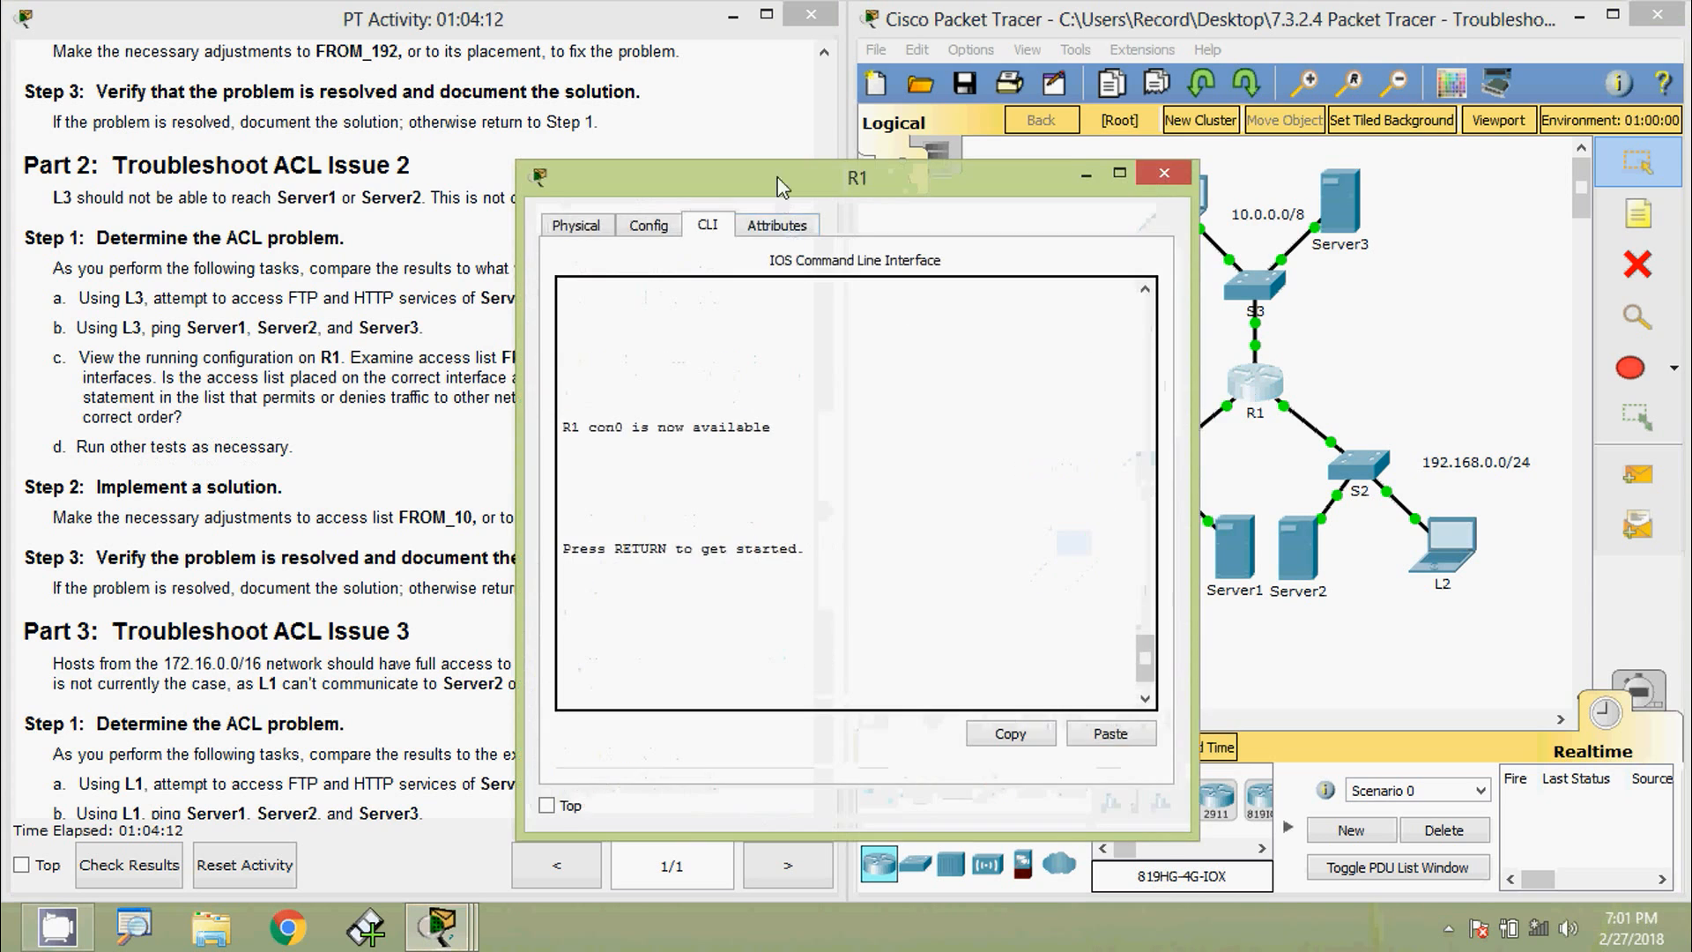
left_click_drag(785, 188, 820, 69)
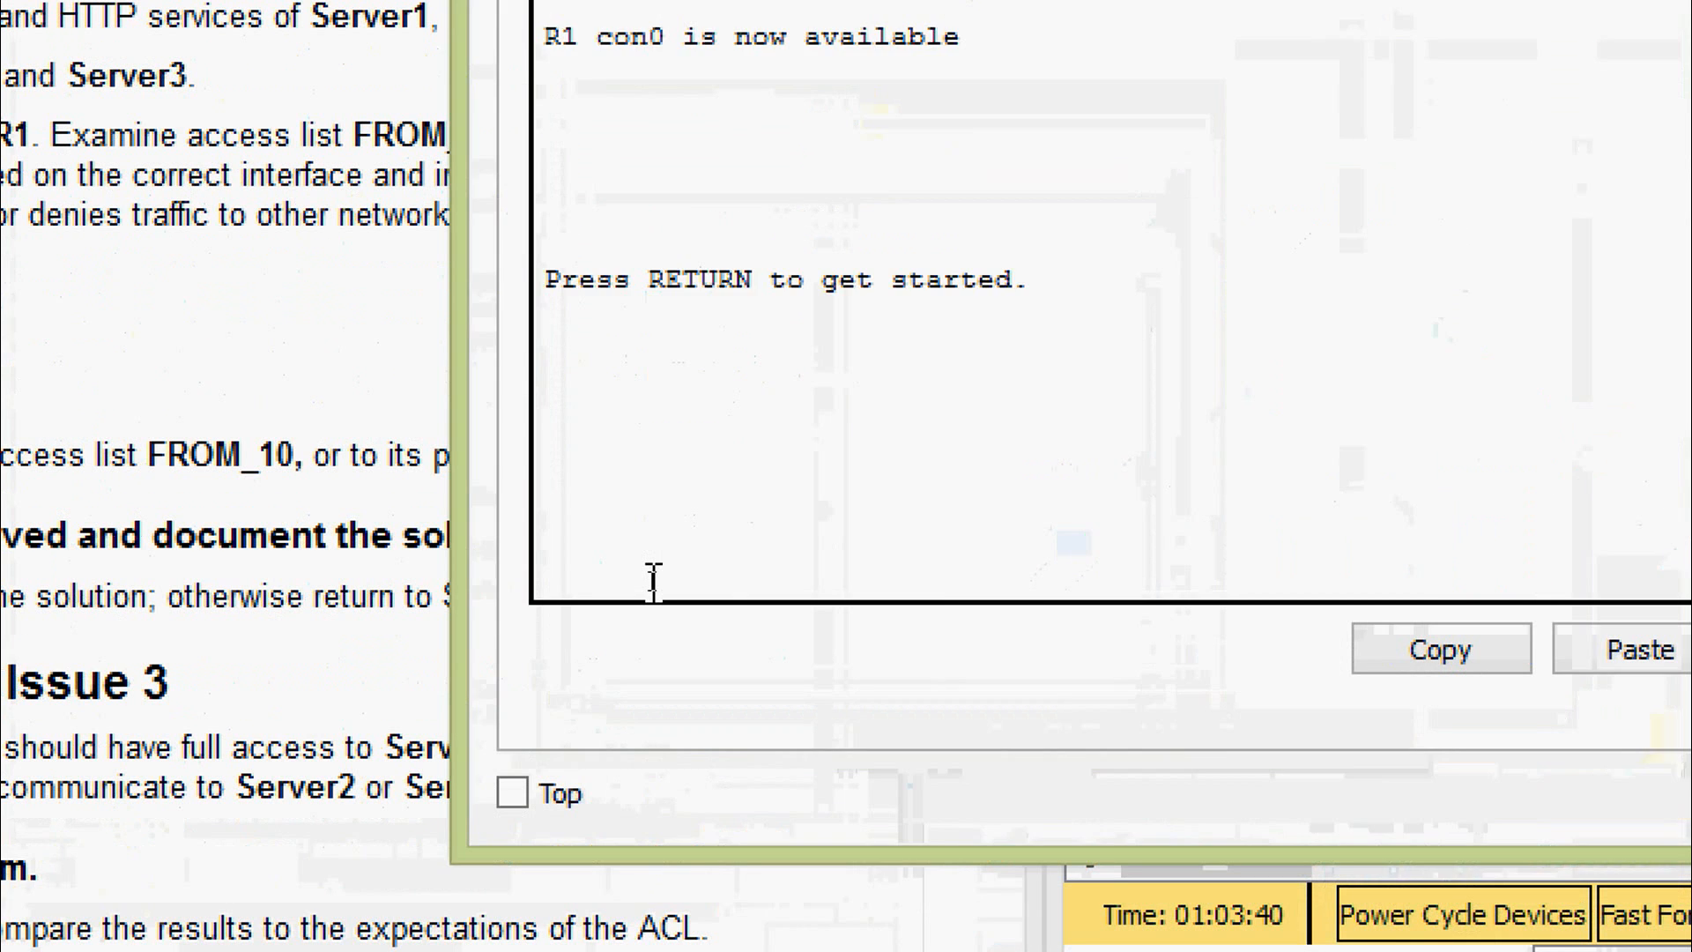
key("Return")
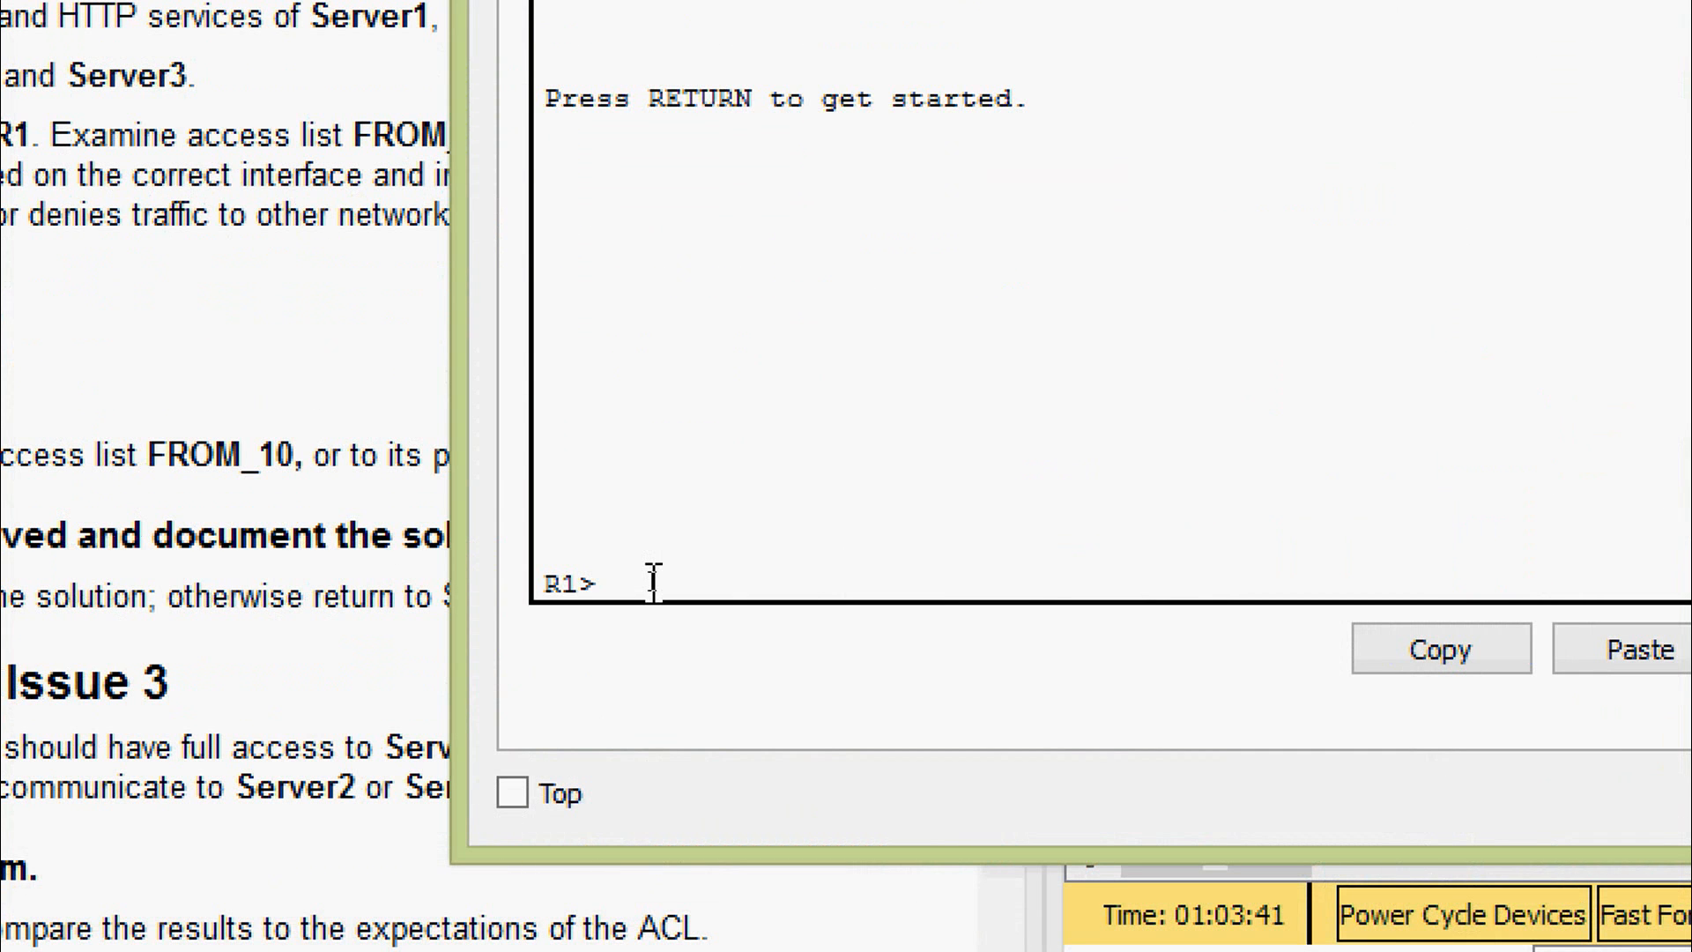
type("ena")
key("Tab")
key("Return")
- Show R1's running-config and locate FROM_10's deny host 10.0.0.22 entry
type("sh")
key("Tab")
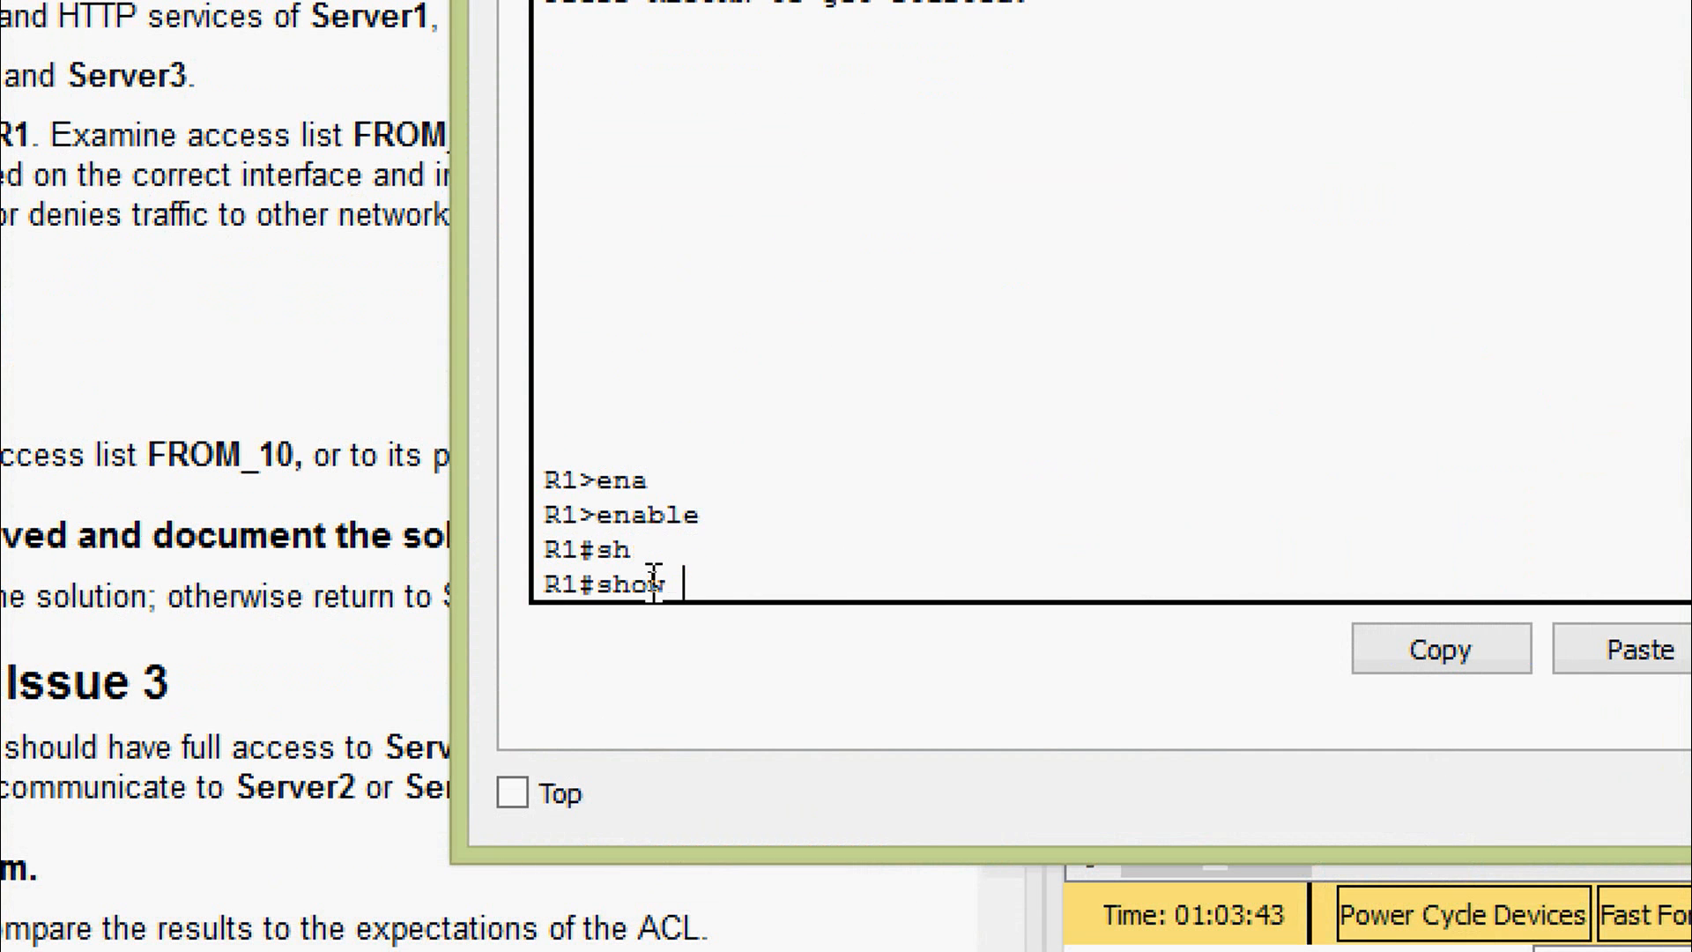
type("ru")
key("Tab")
key("Return")
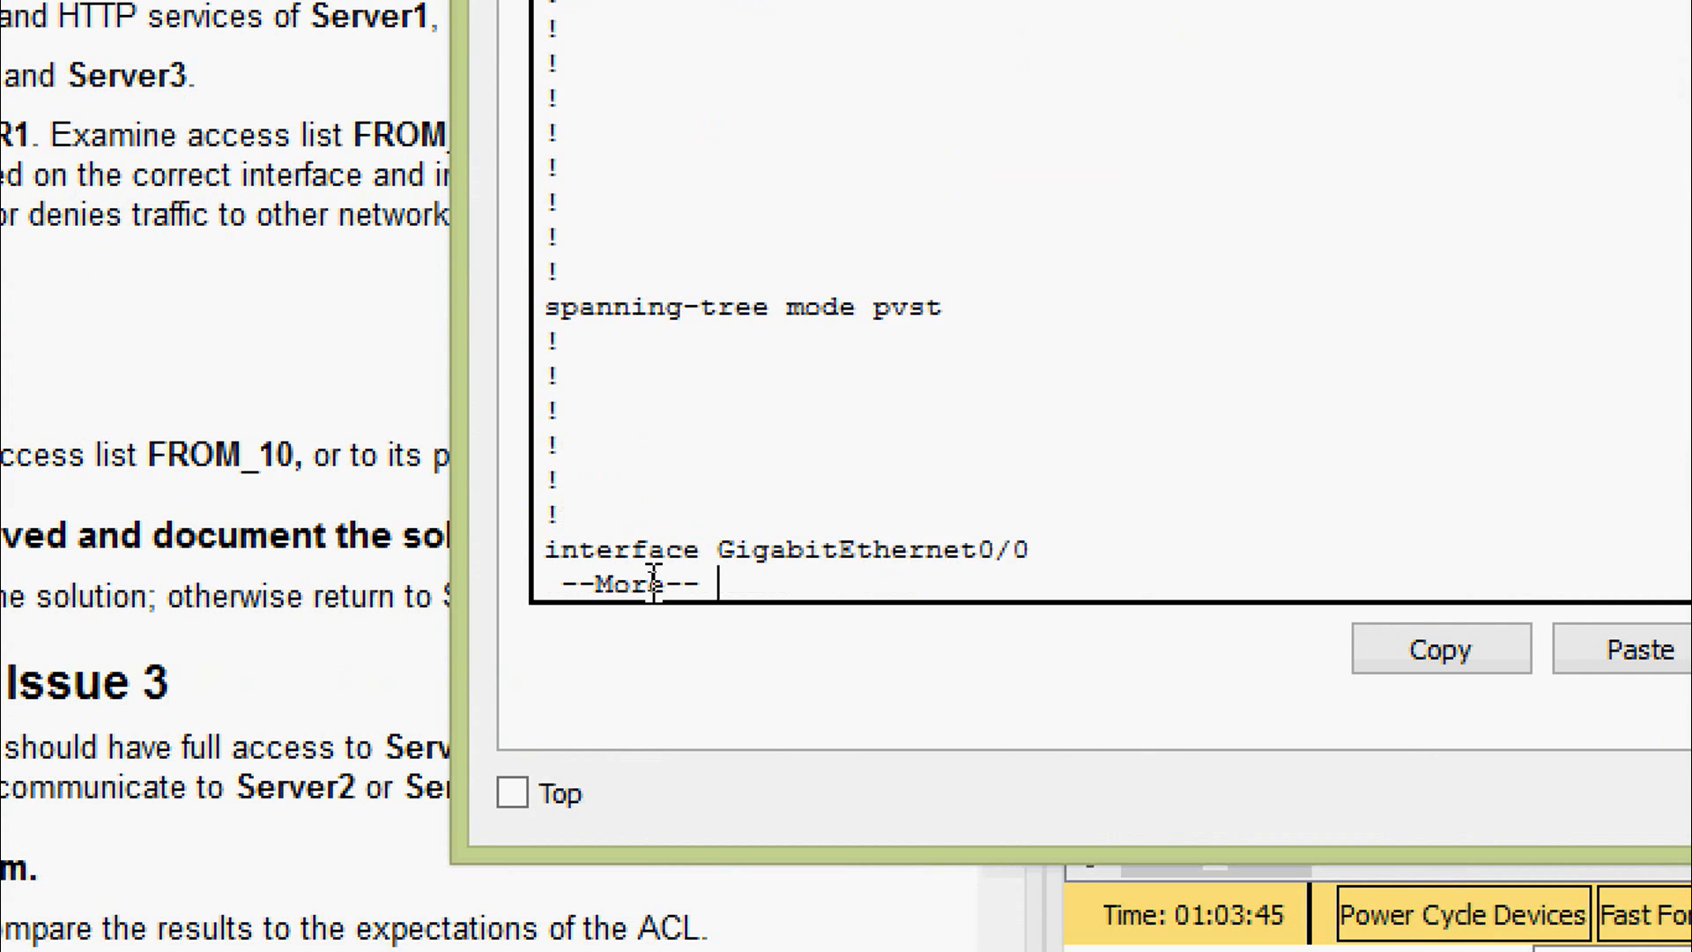
key("space")
key("space")
scroll(946, 424, "up", 2)
scroll(946, 424, "up", 2)
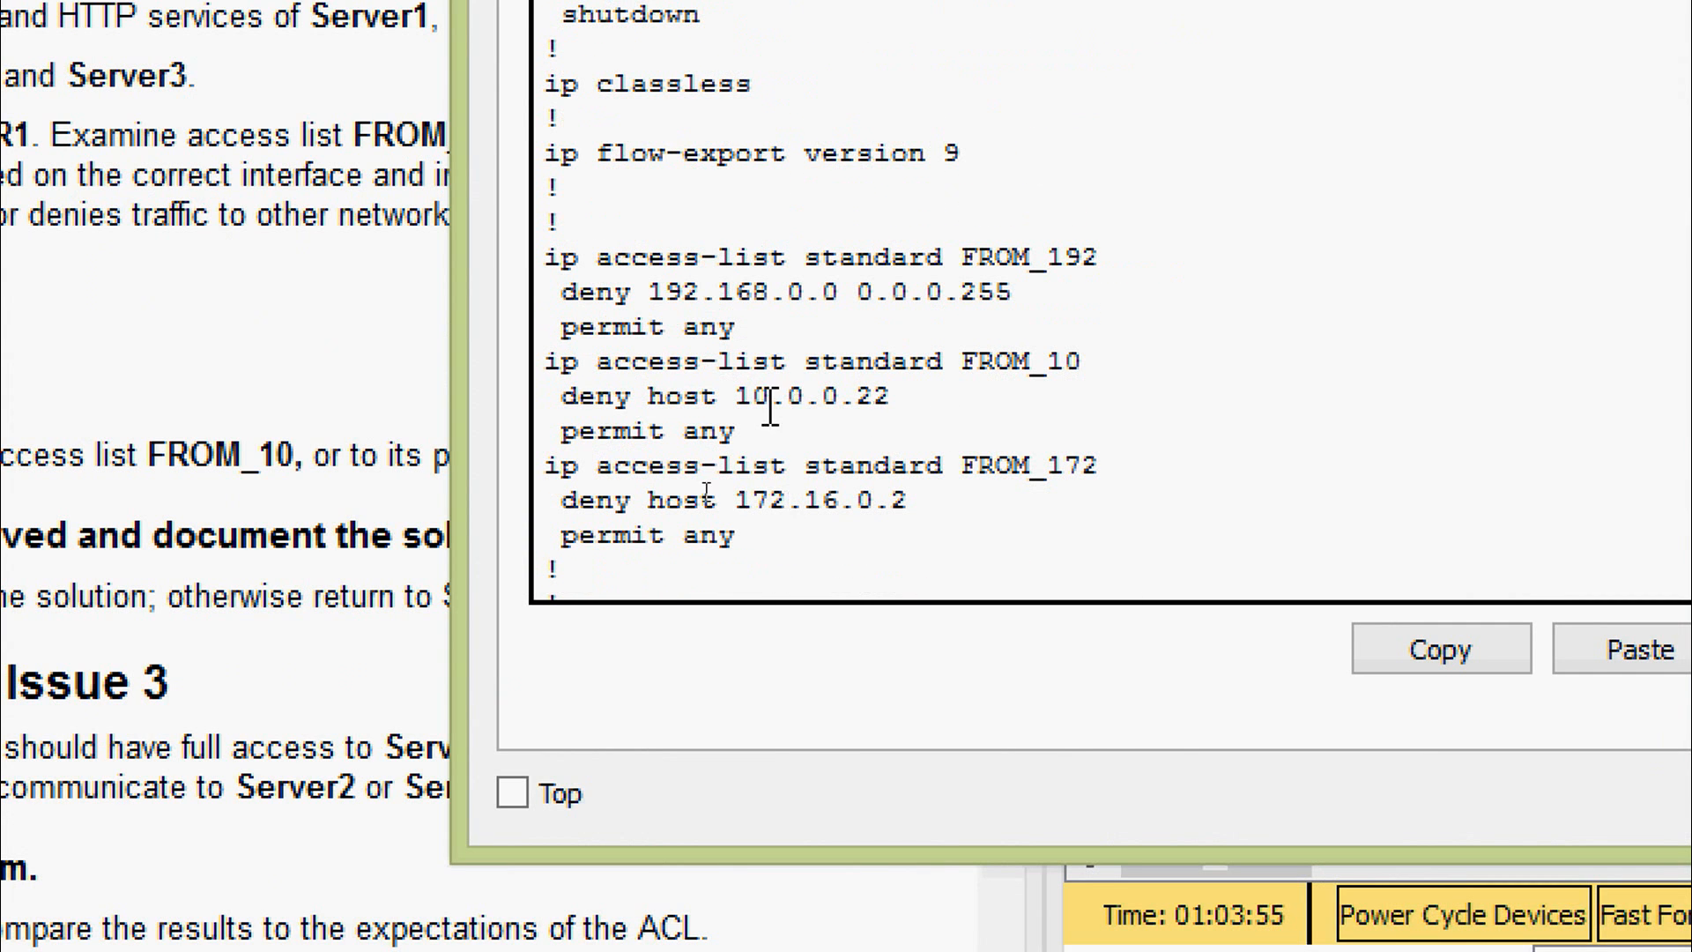
left_click_drag(945, 363, 1105, 362)
left_click_drag(562, 399, 746, 413)
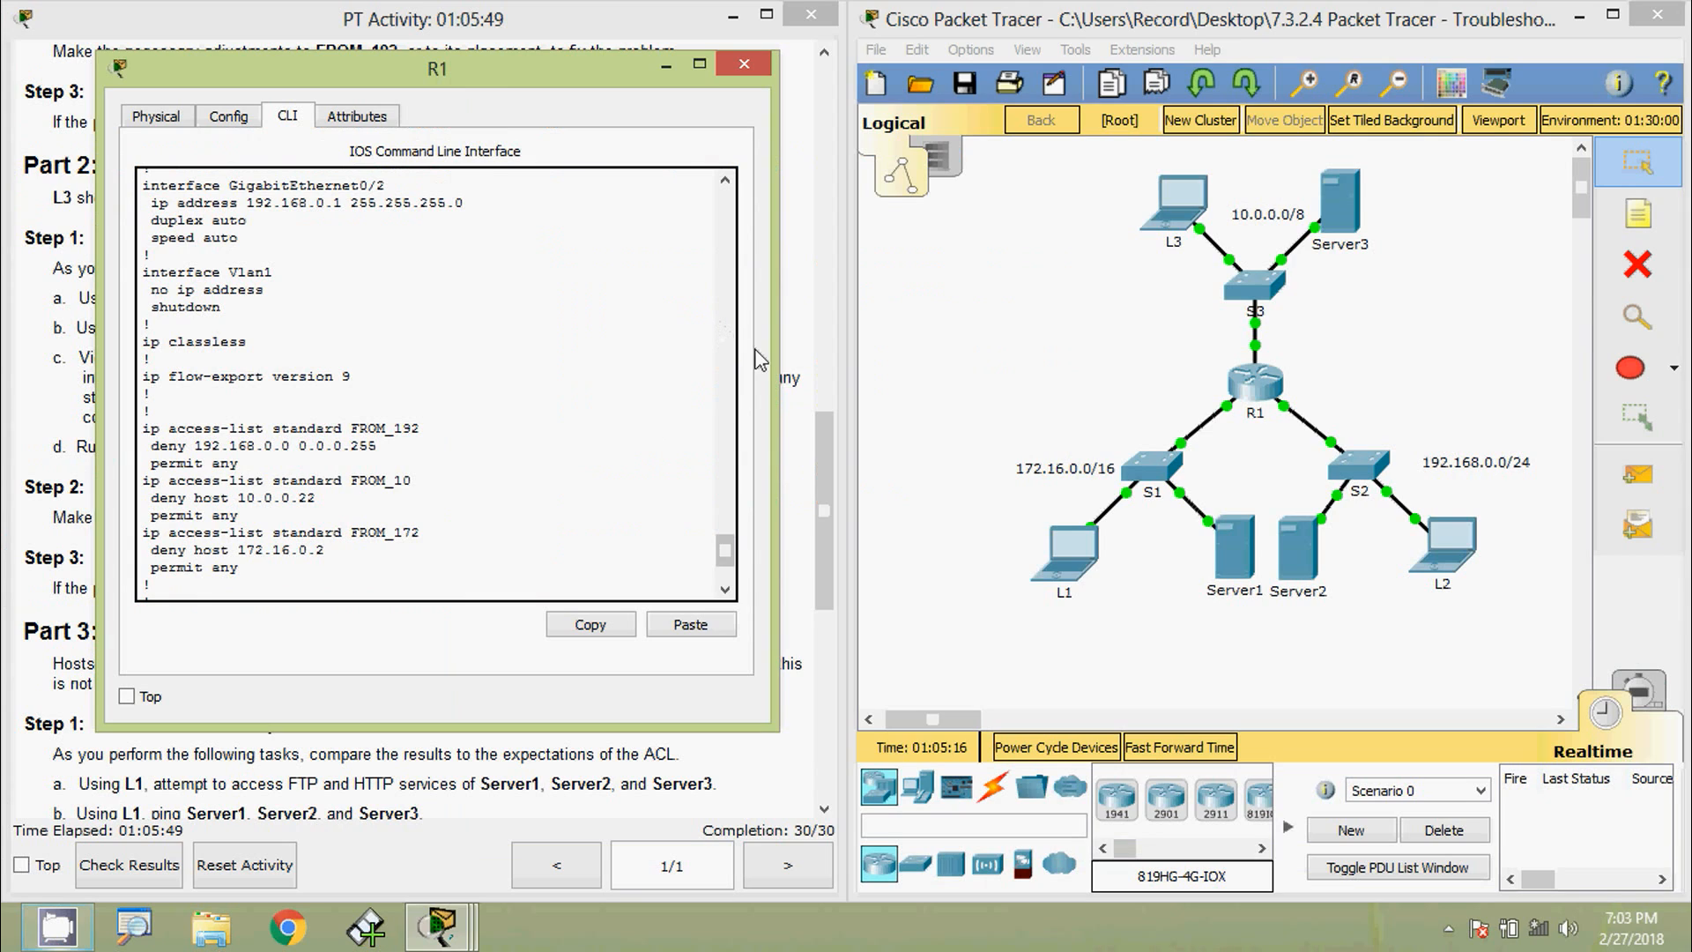
- Run ipconfig on L3, showing address 10.0.0.2, and move its window aside beside R1's config
left_click(1183, 214)
left_click(1013, 370)
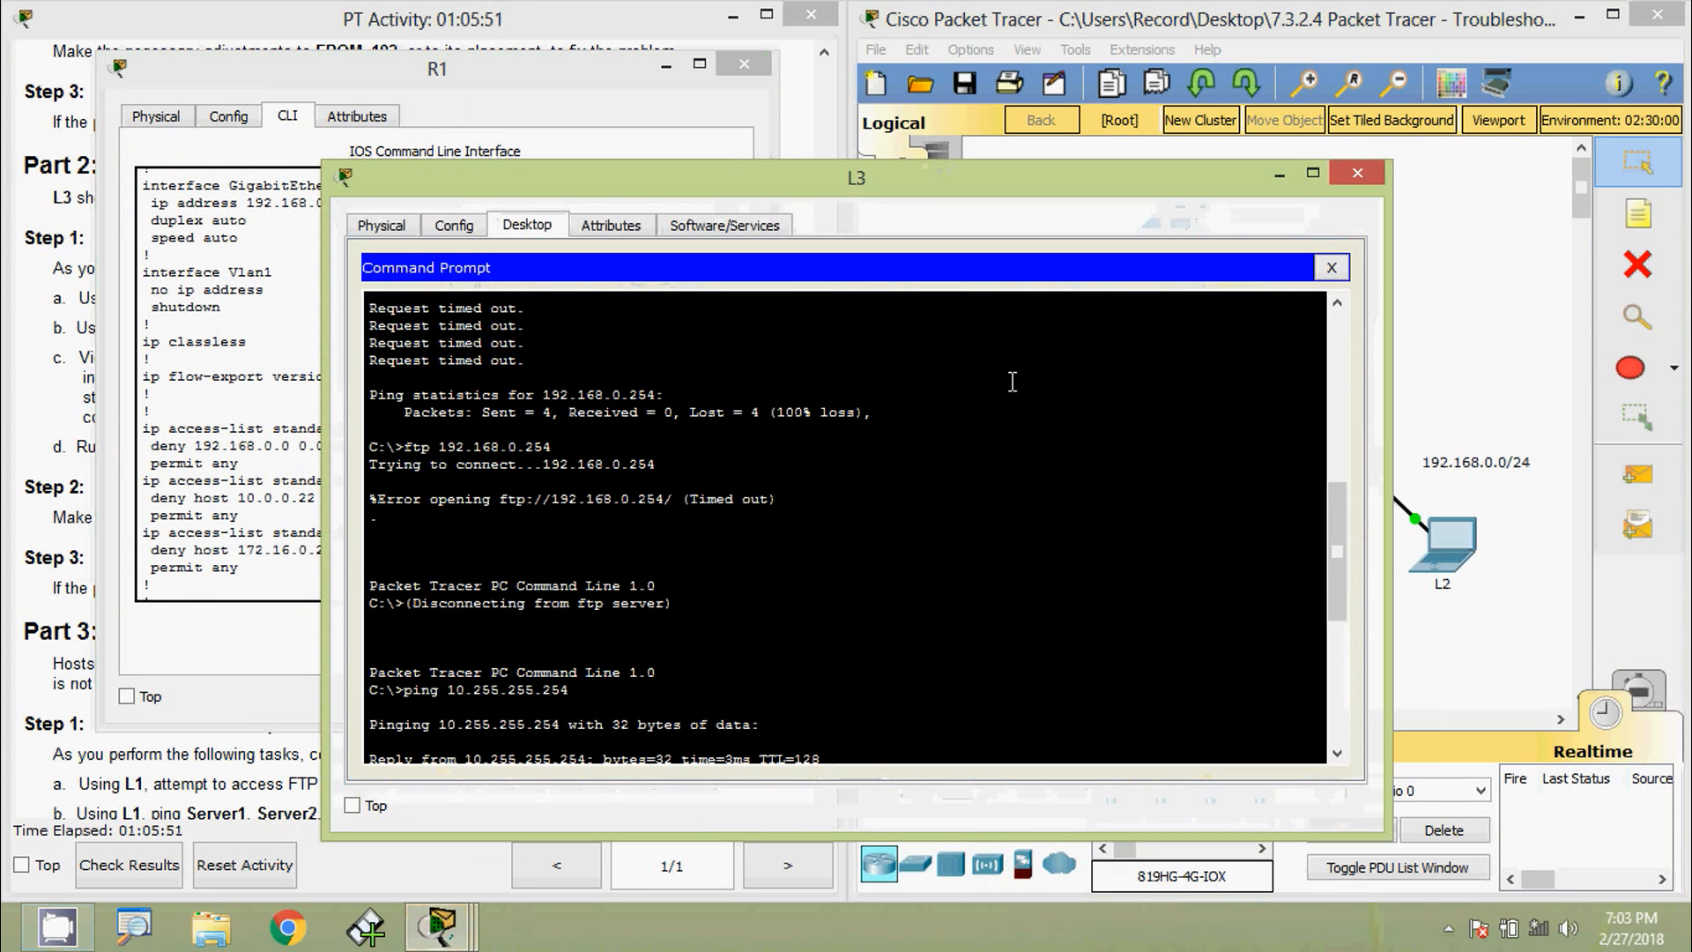
scroll(608, 612, "down", 8)
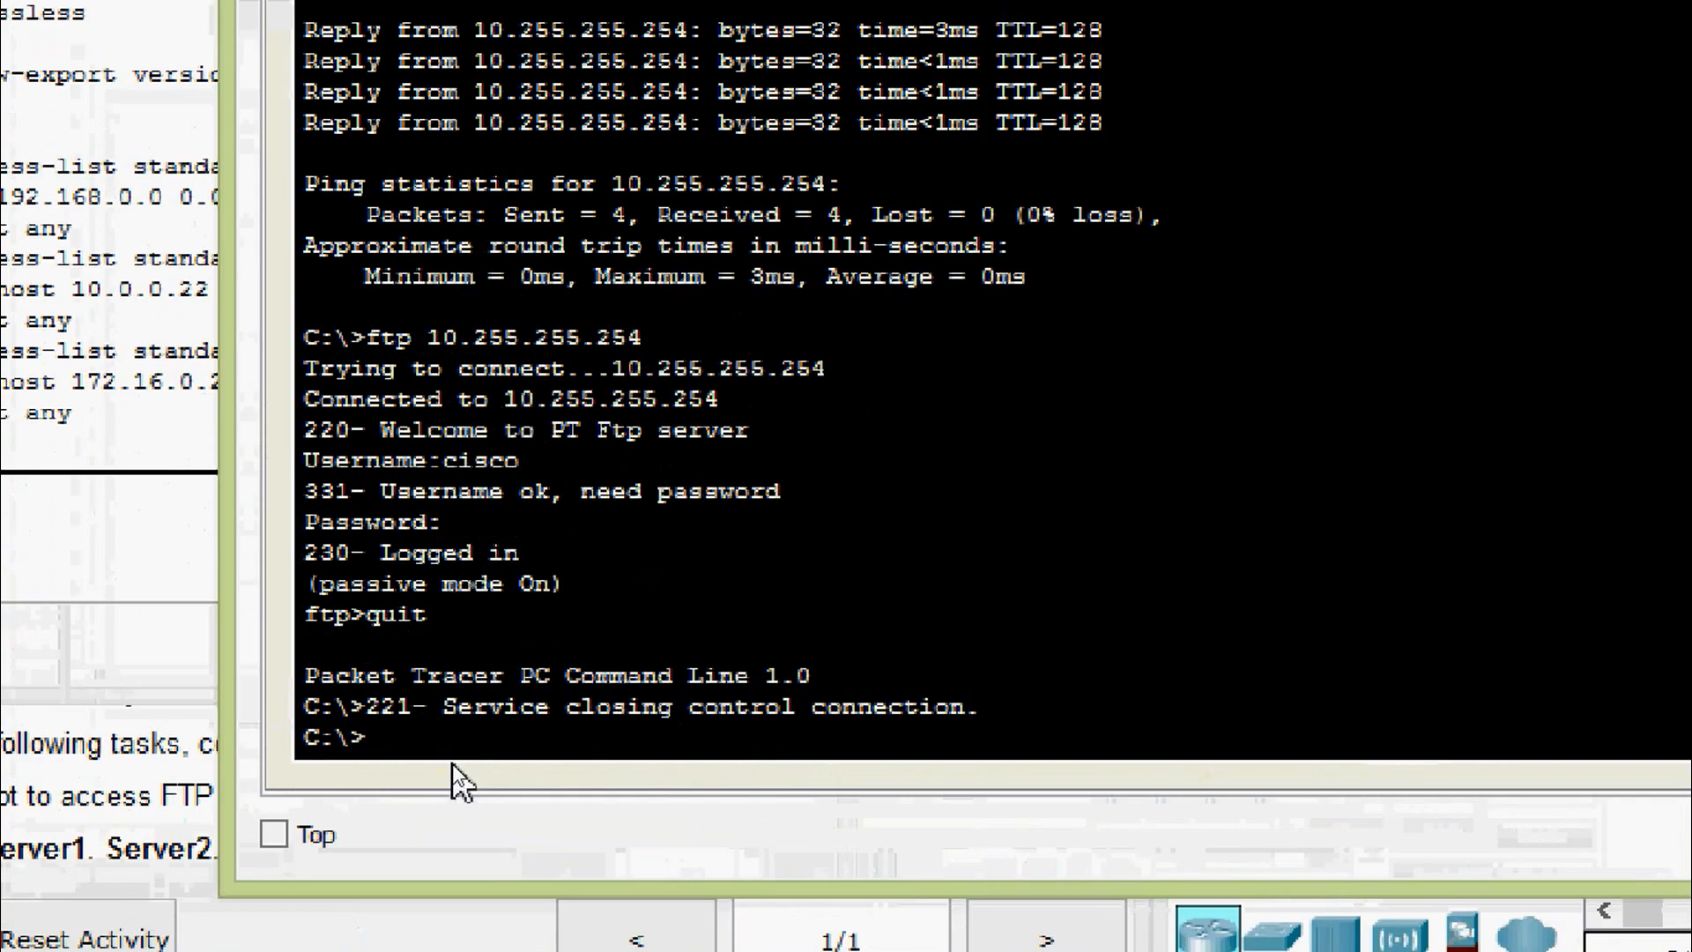
type("ipconfig")
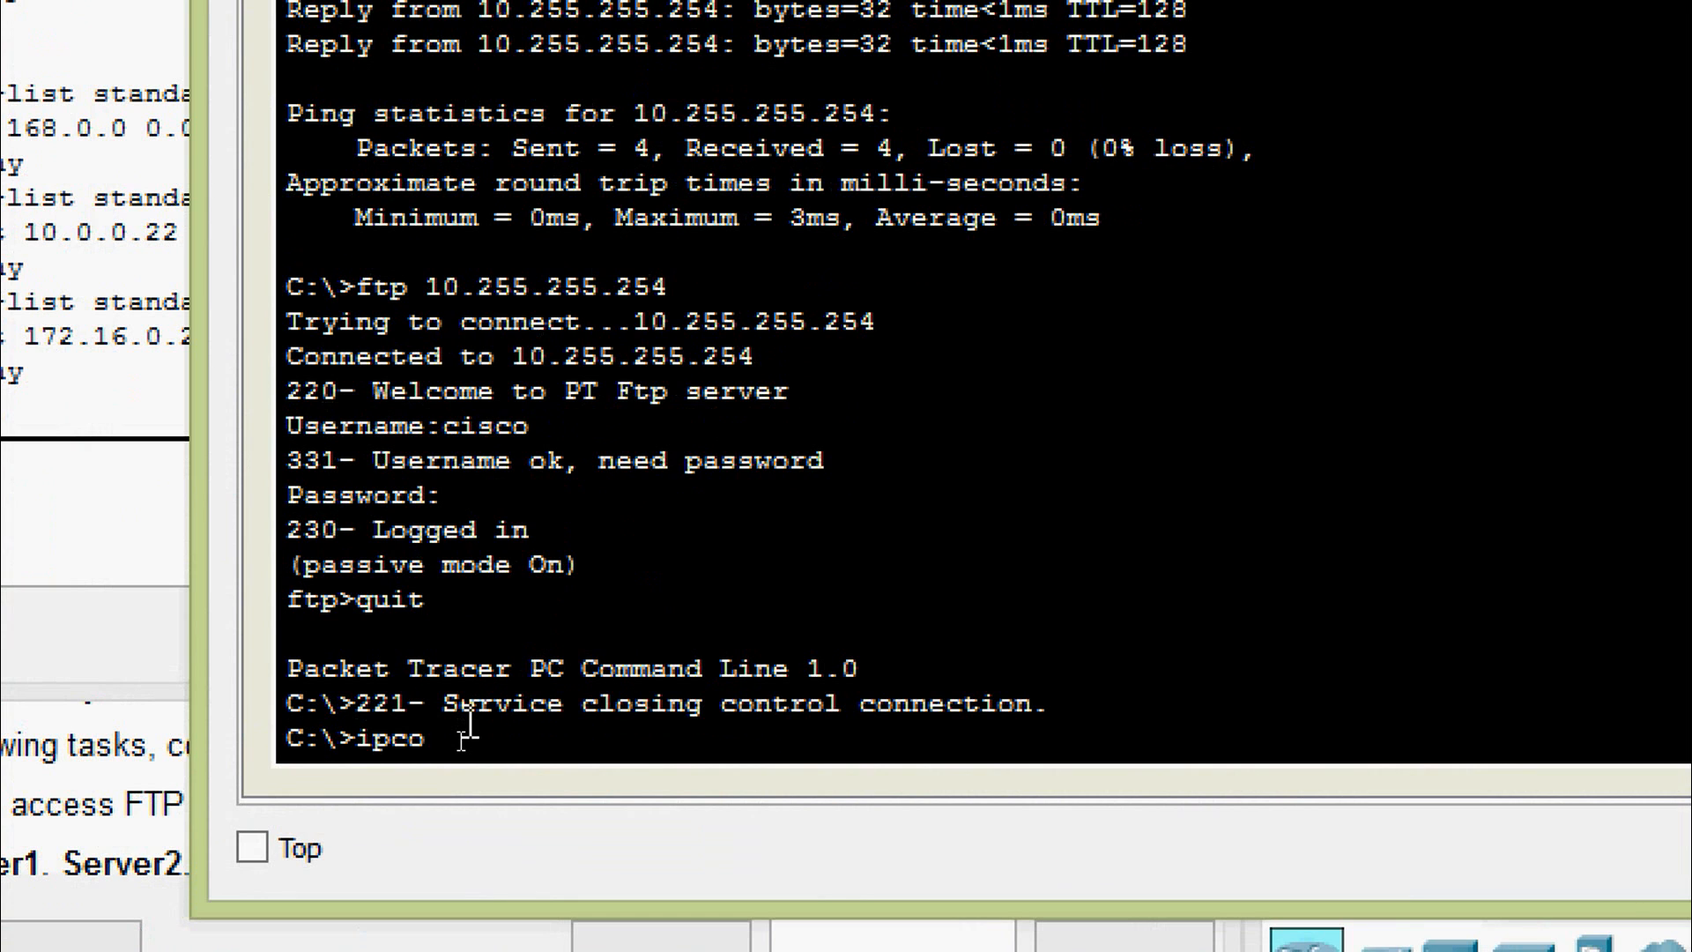
key("Return")
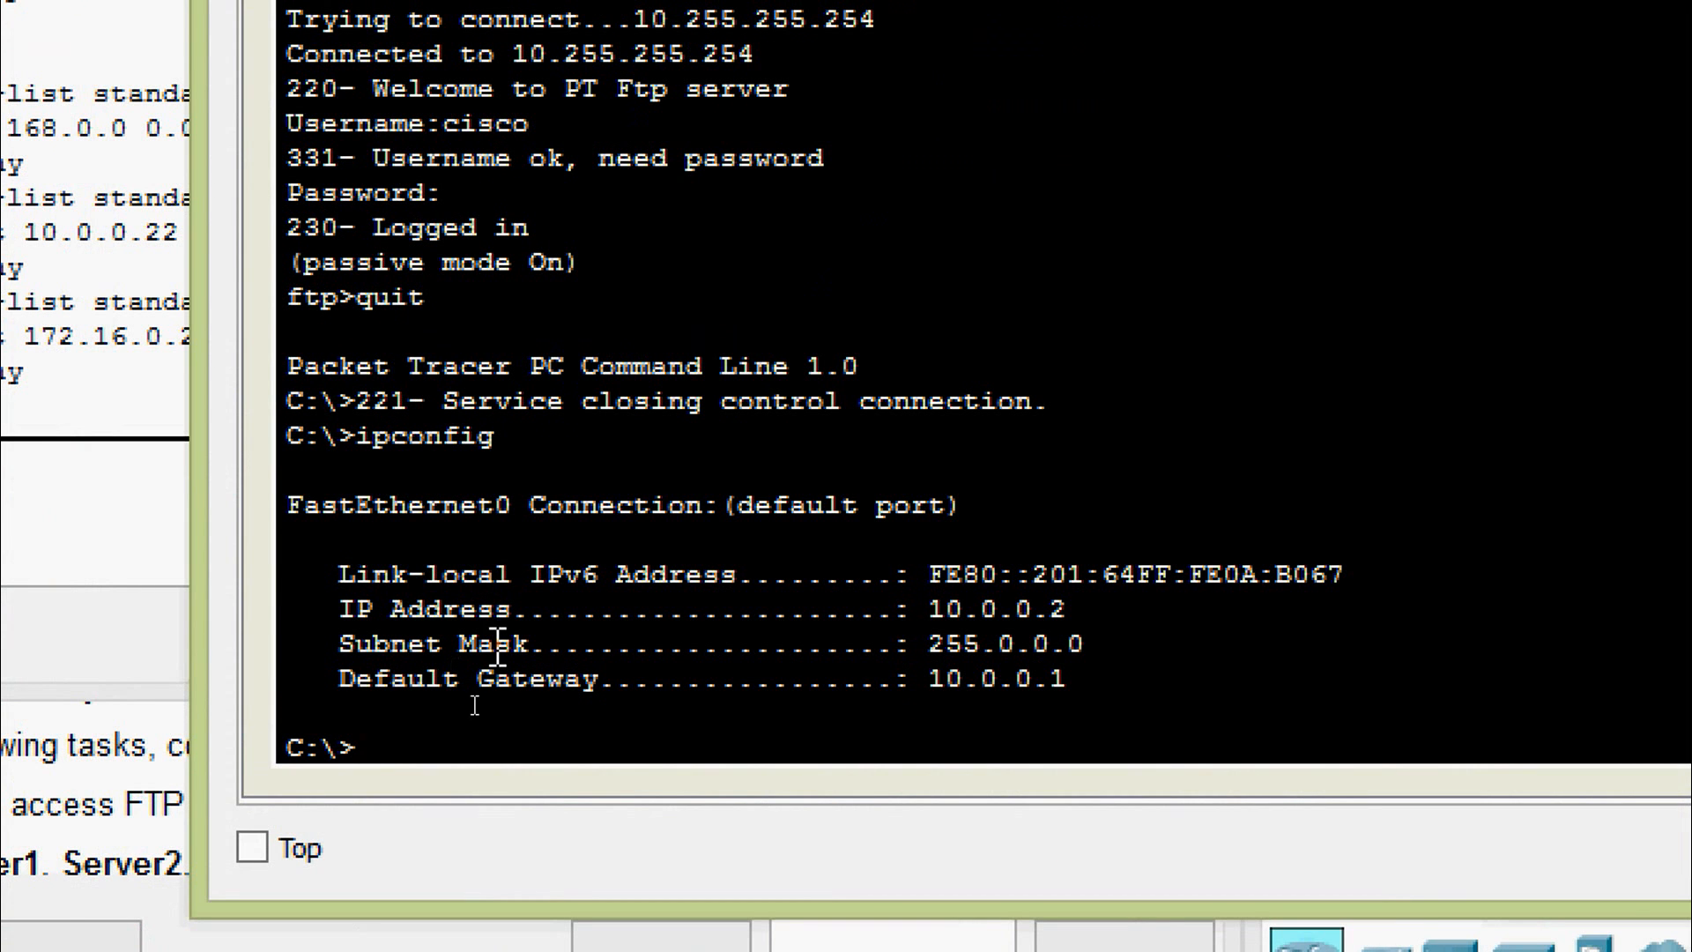
left_click_drag(930, 617, 1075, 613)
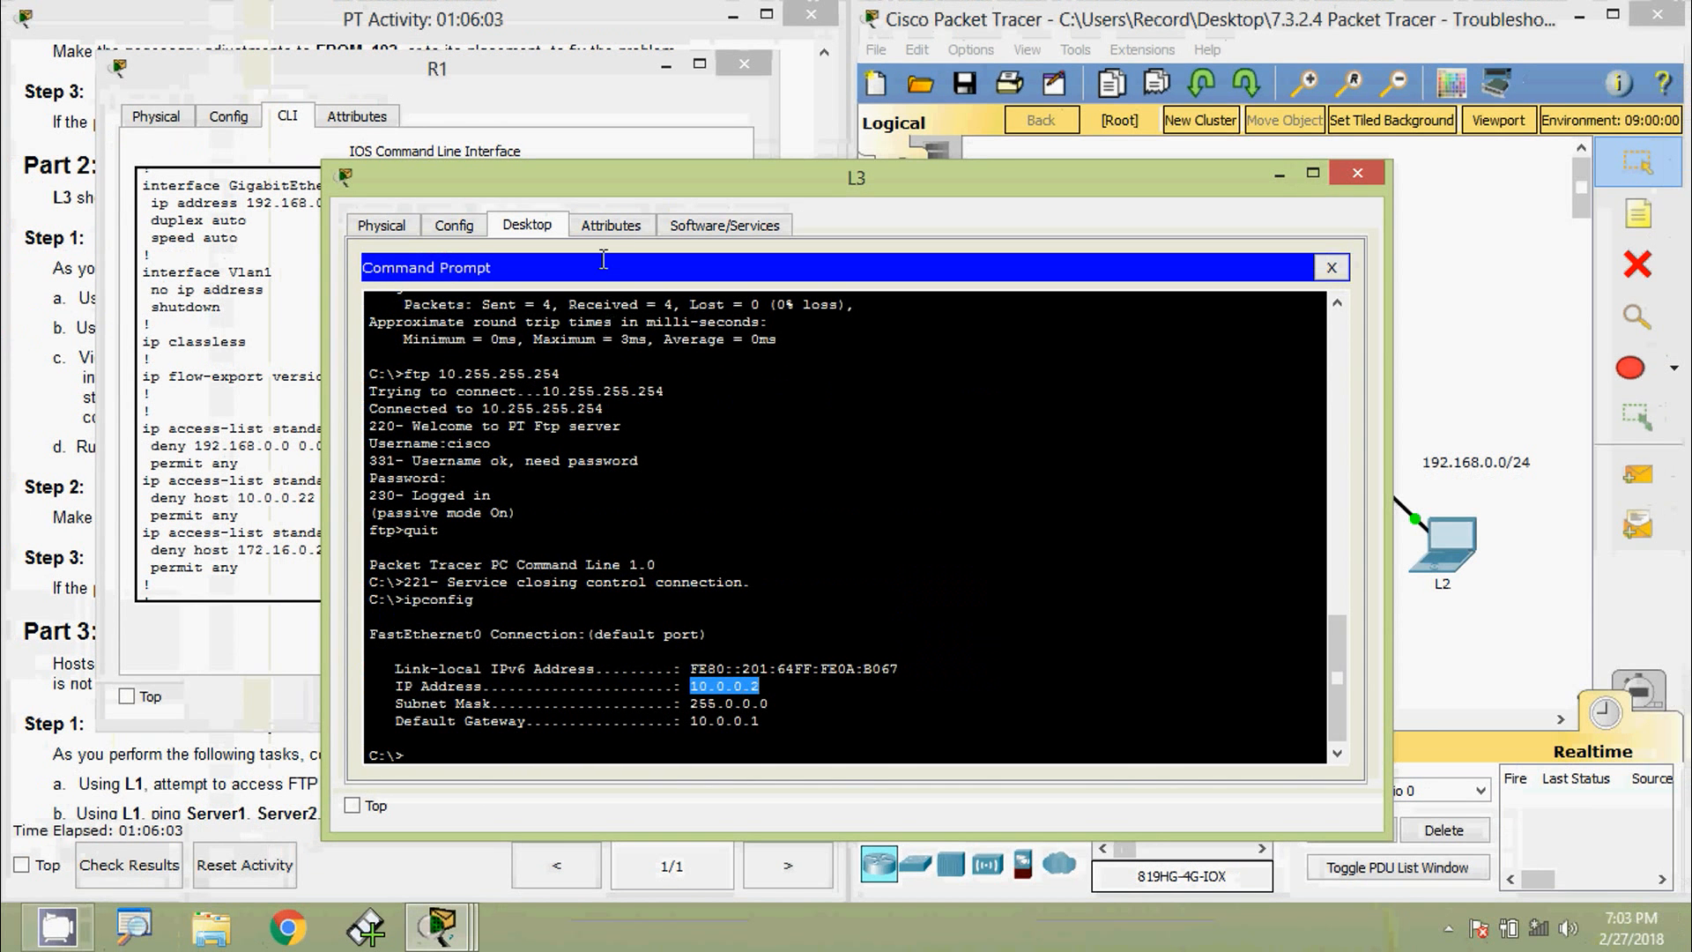
left_click_drag(608, 185, 1032, 103)
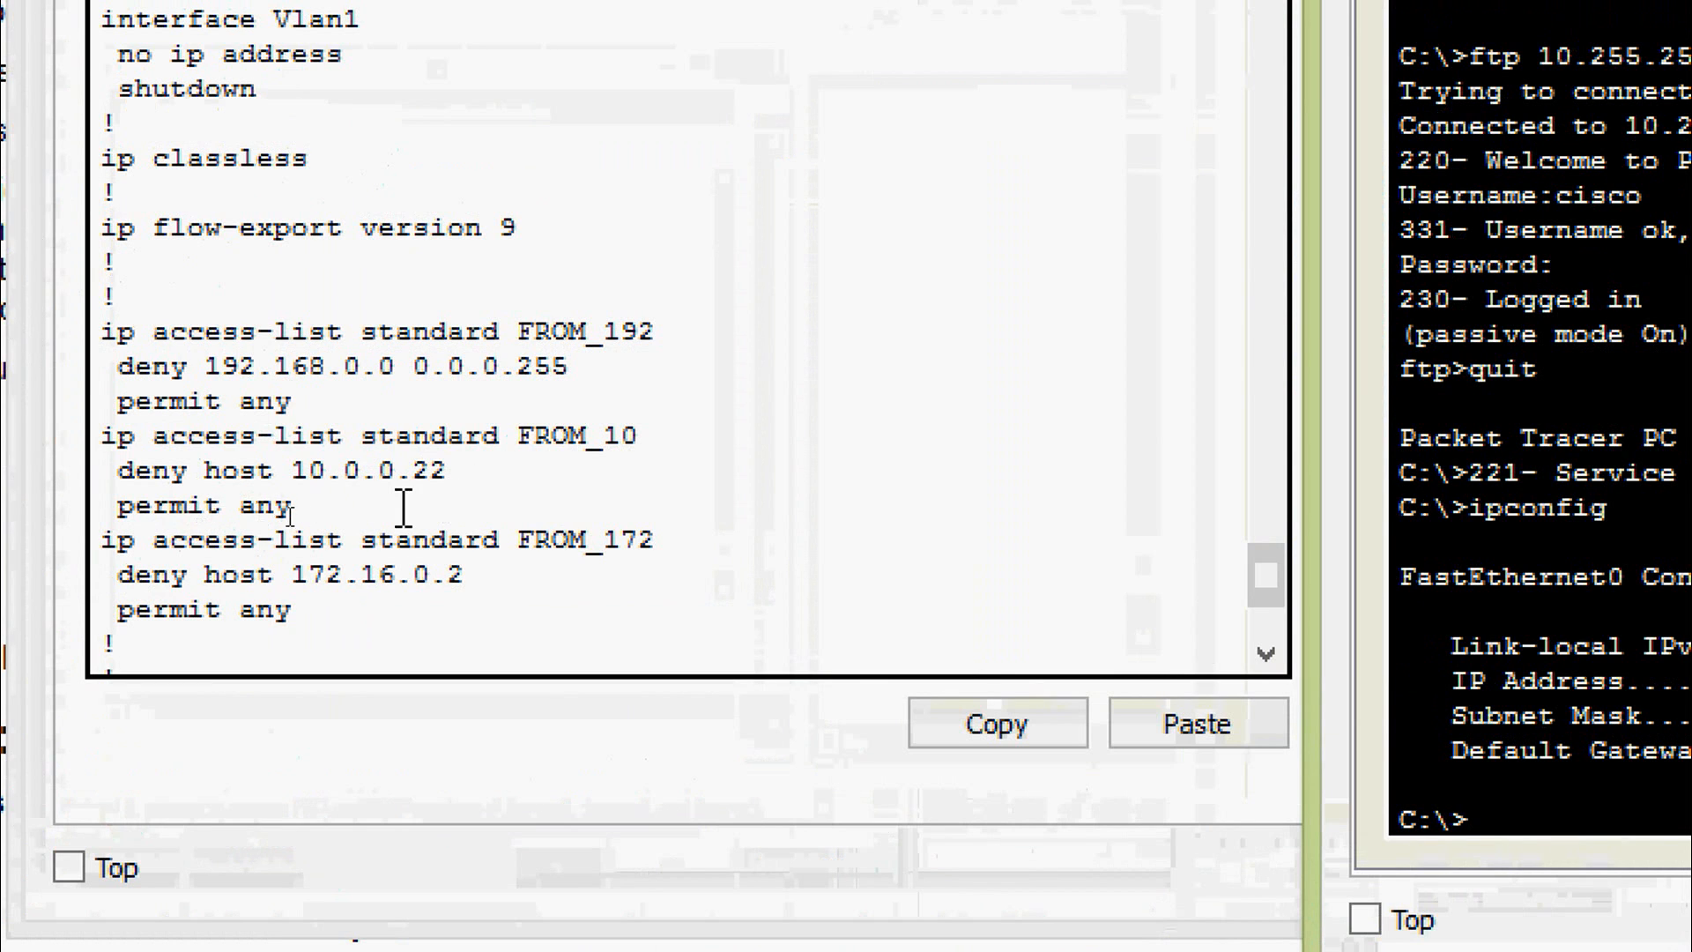
- Find the 'ip access-group FROM_10 in' line in R1's running-config
left_click_drag(284, 472, 452, 476)
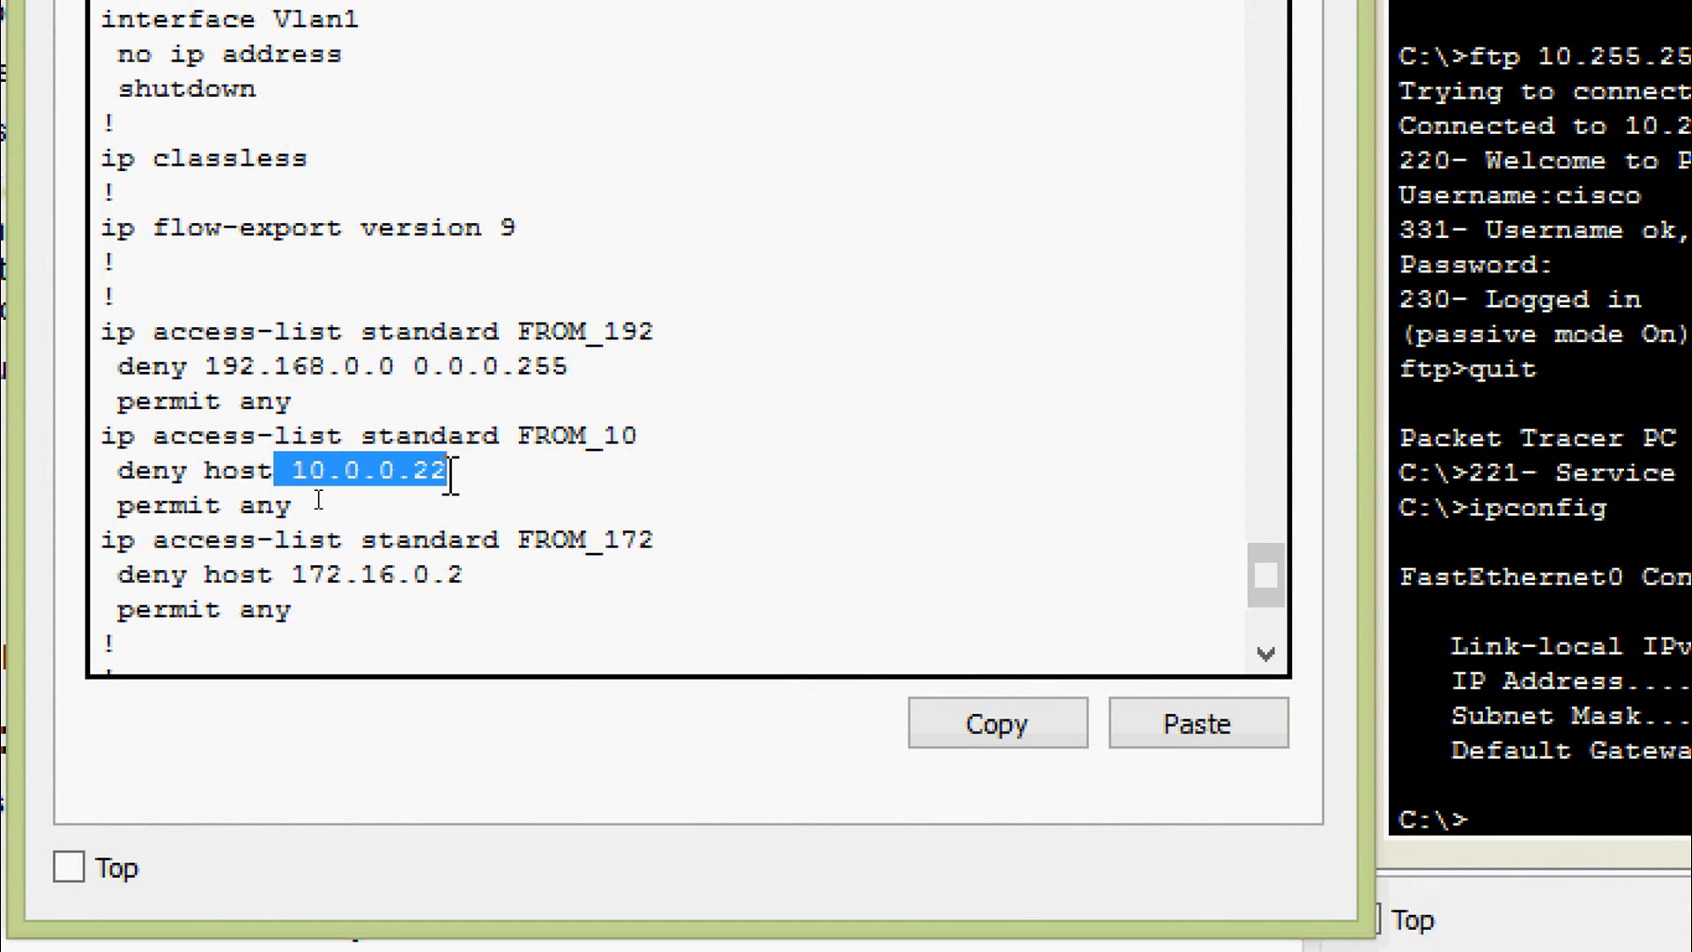
left_click(452, 473)
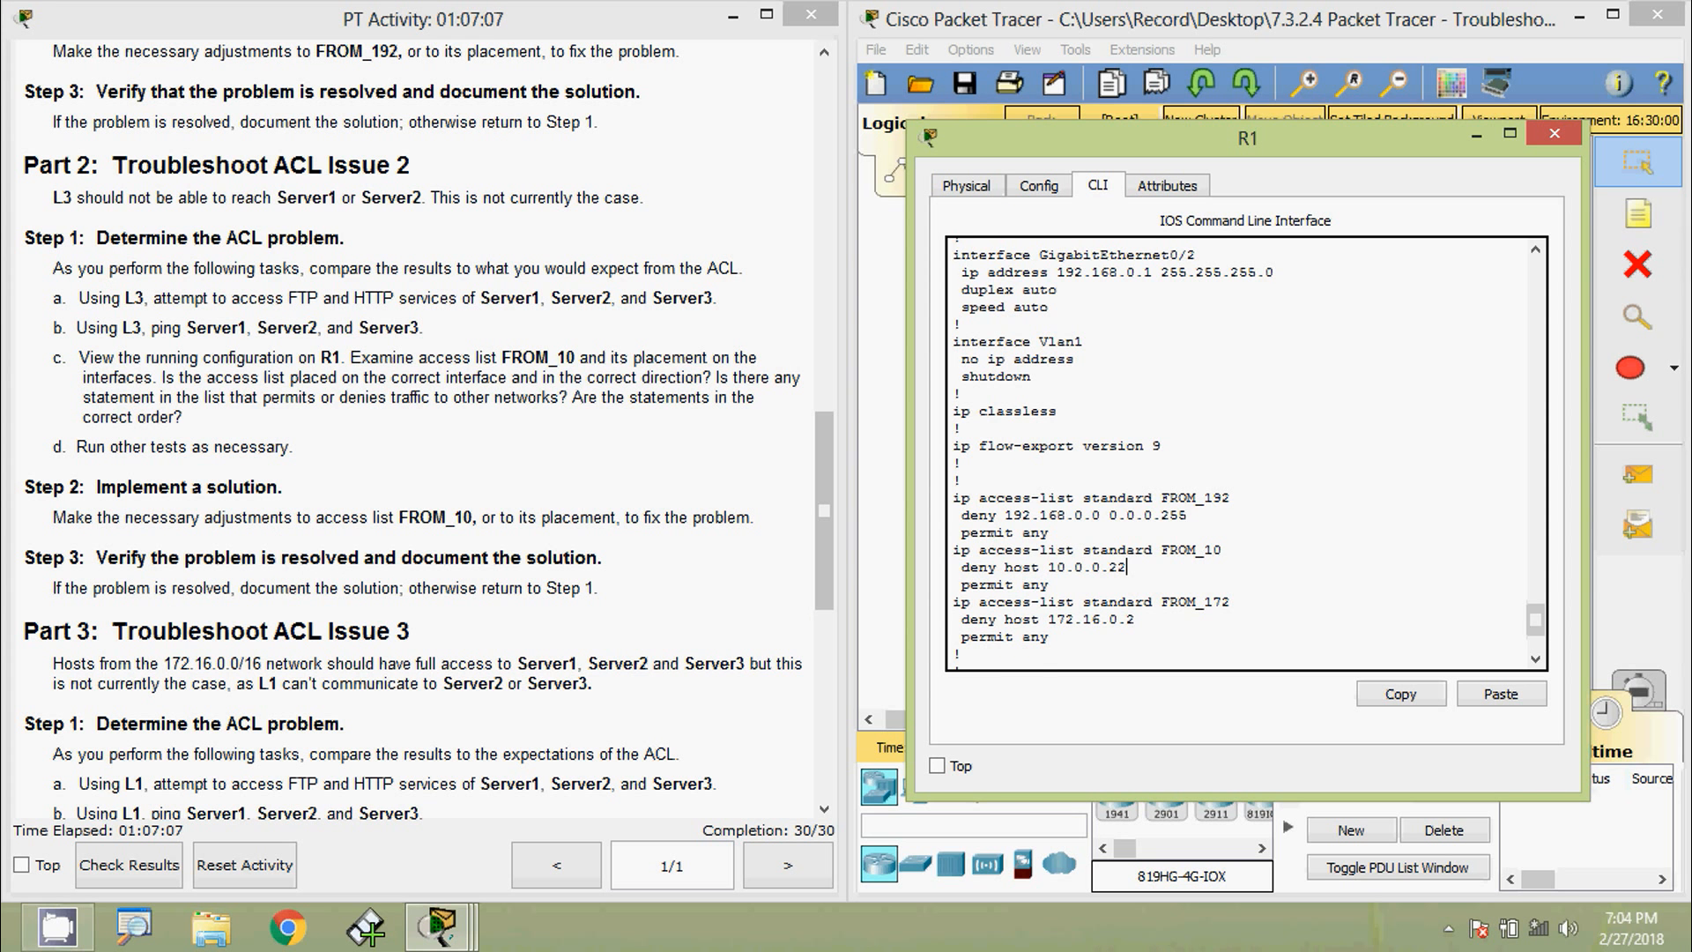
scroll(1131, 507, "up", 10)
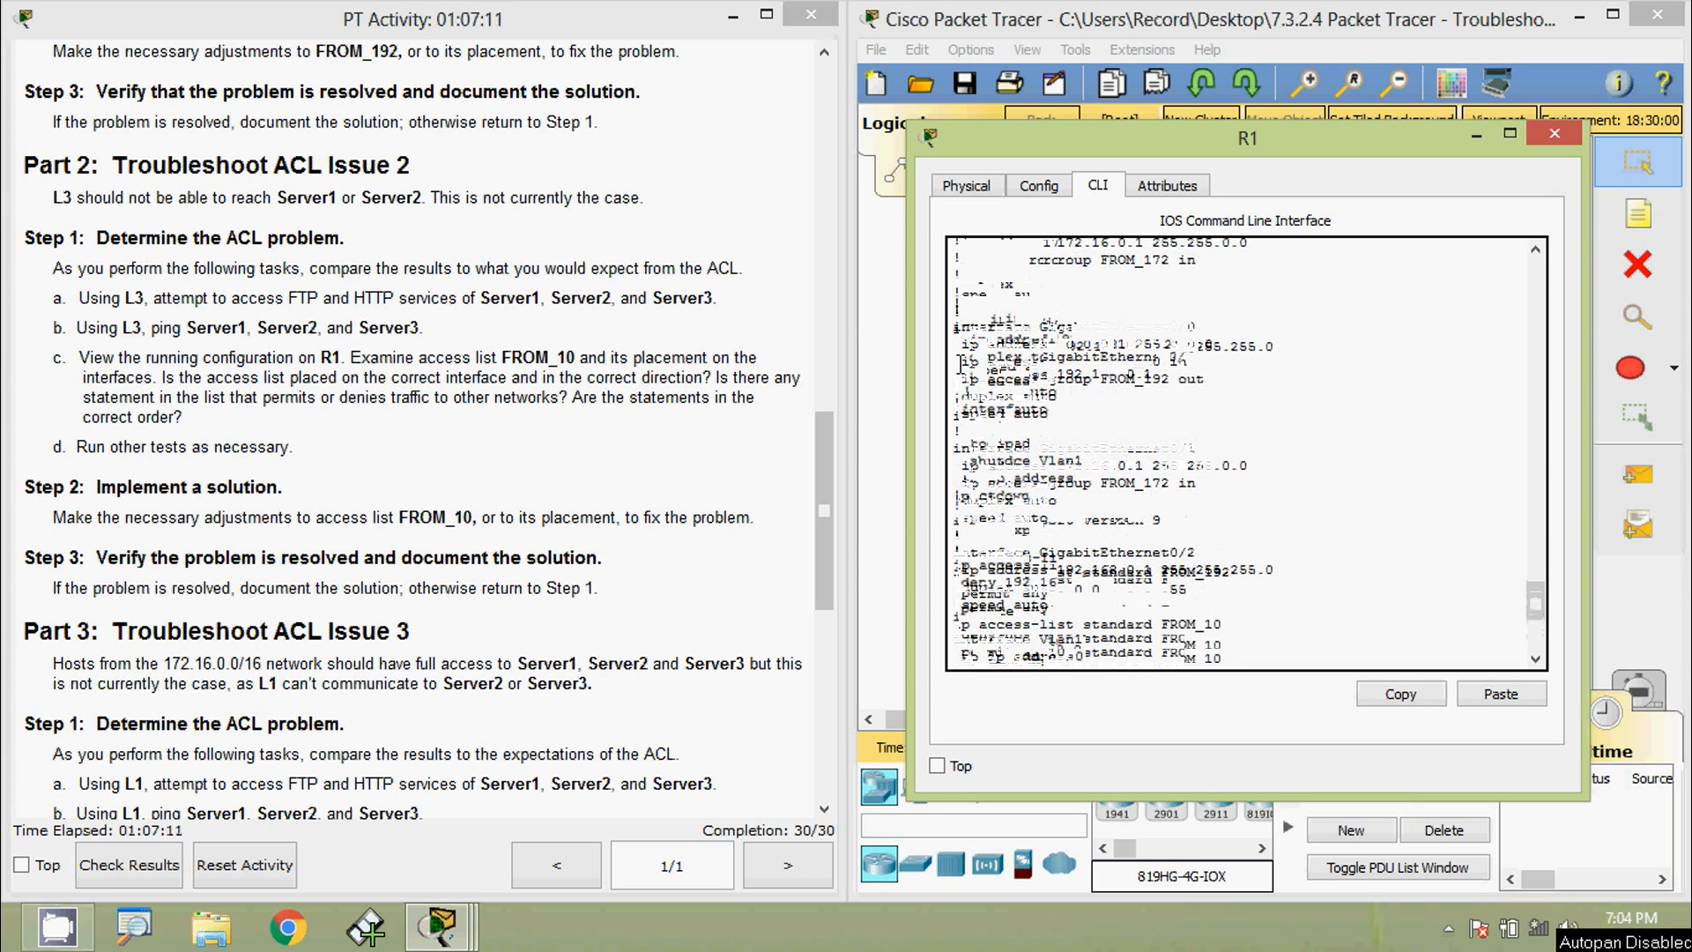
left_click_drag(961, 362, 1187, 363)
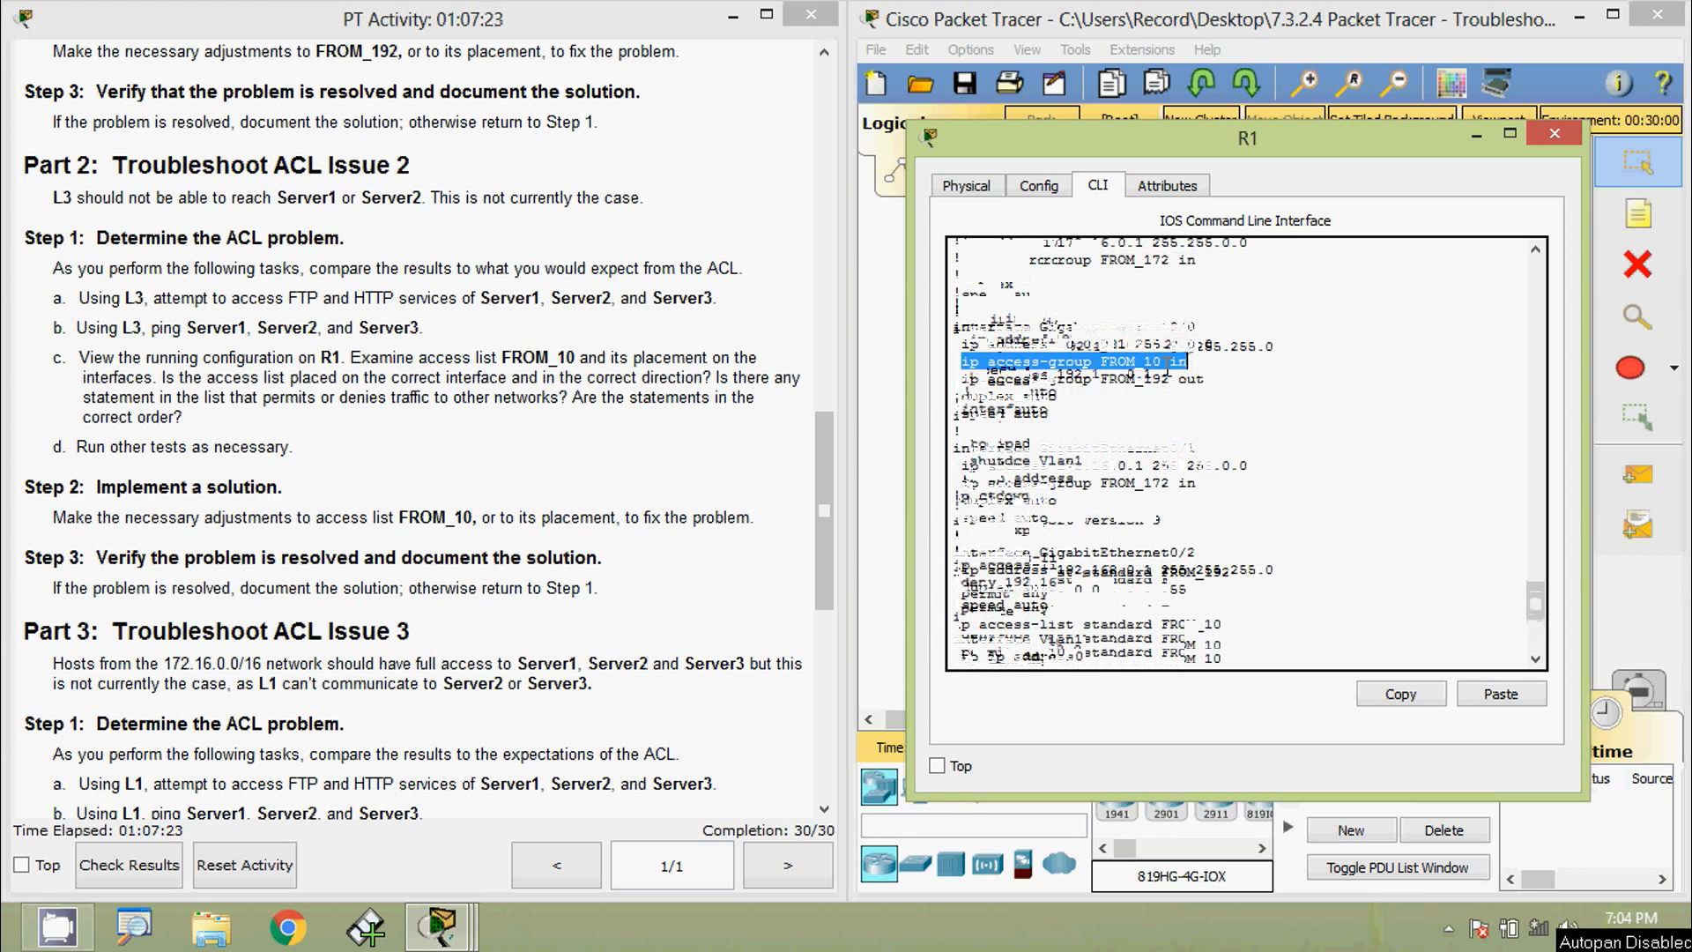
left_click_drag(1188, 363, 943, 363)
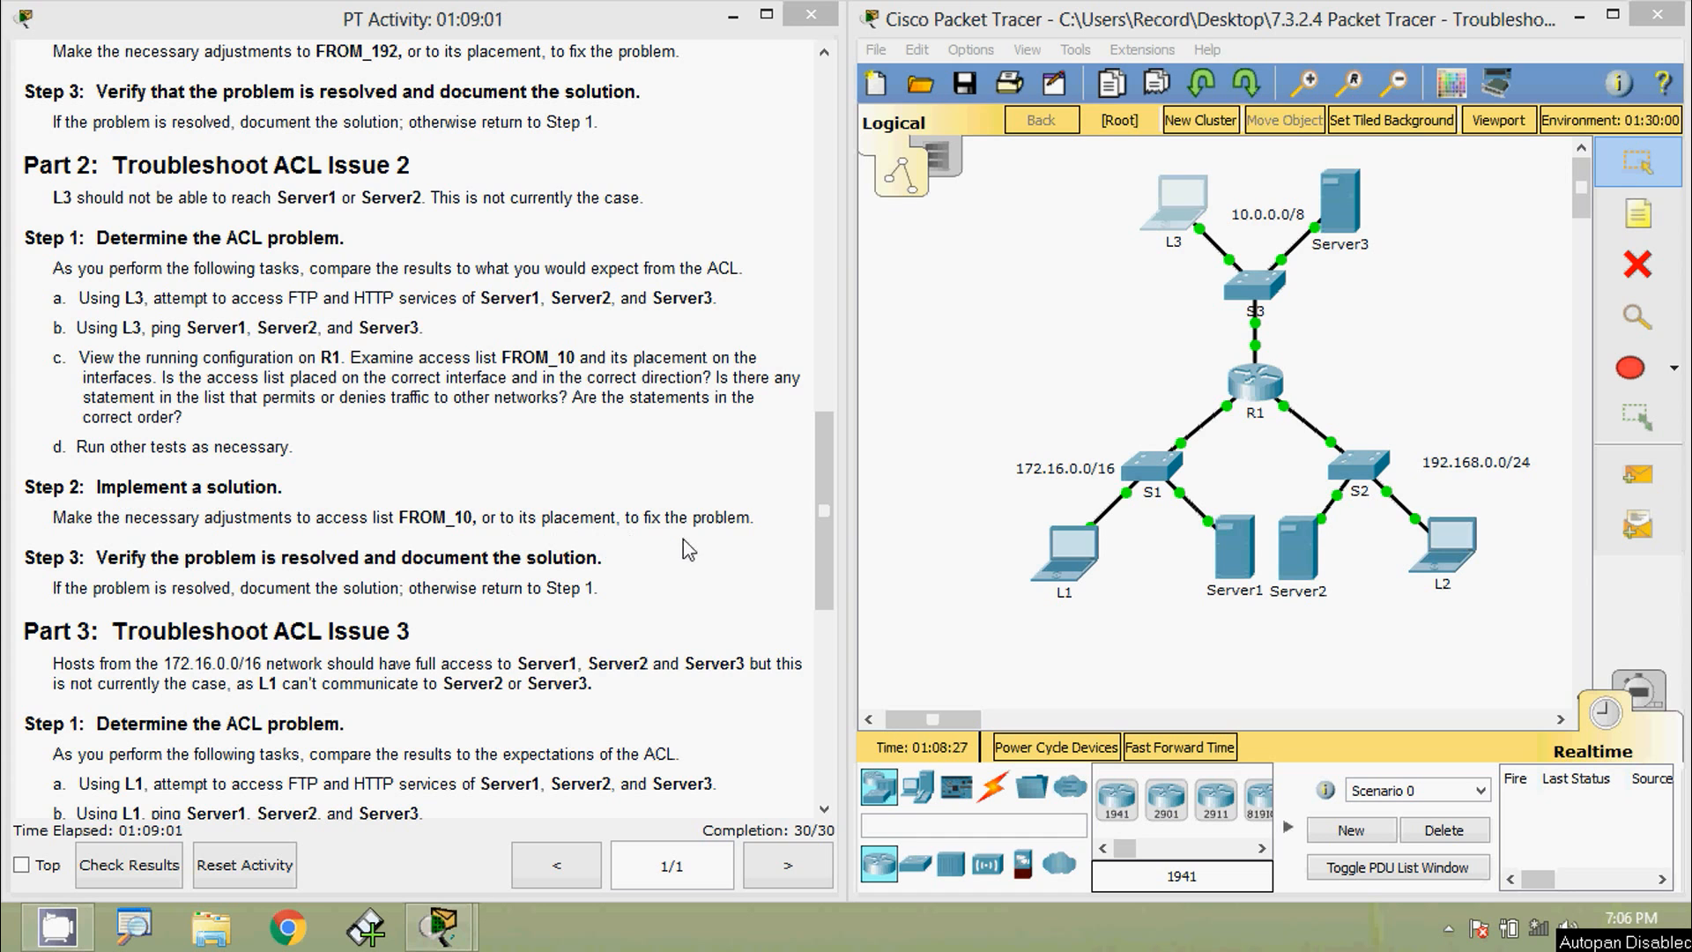
- On R1, enter configuration mode for standard access list FROM_10
left_click(1255, 391)
left_click_drag(781, 181, 859, 114)
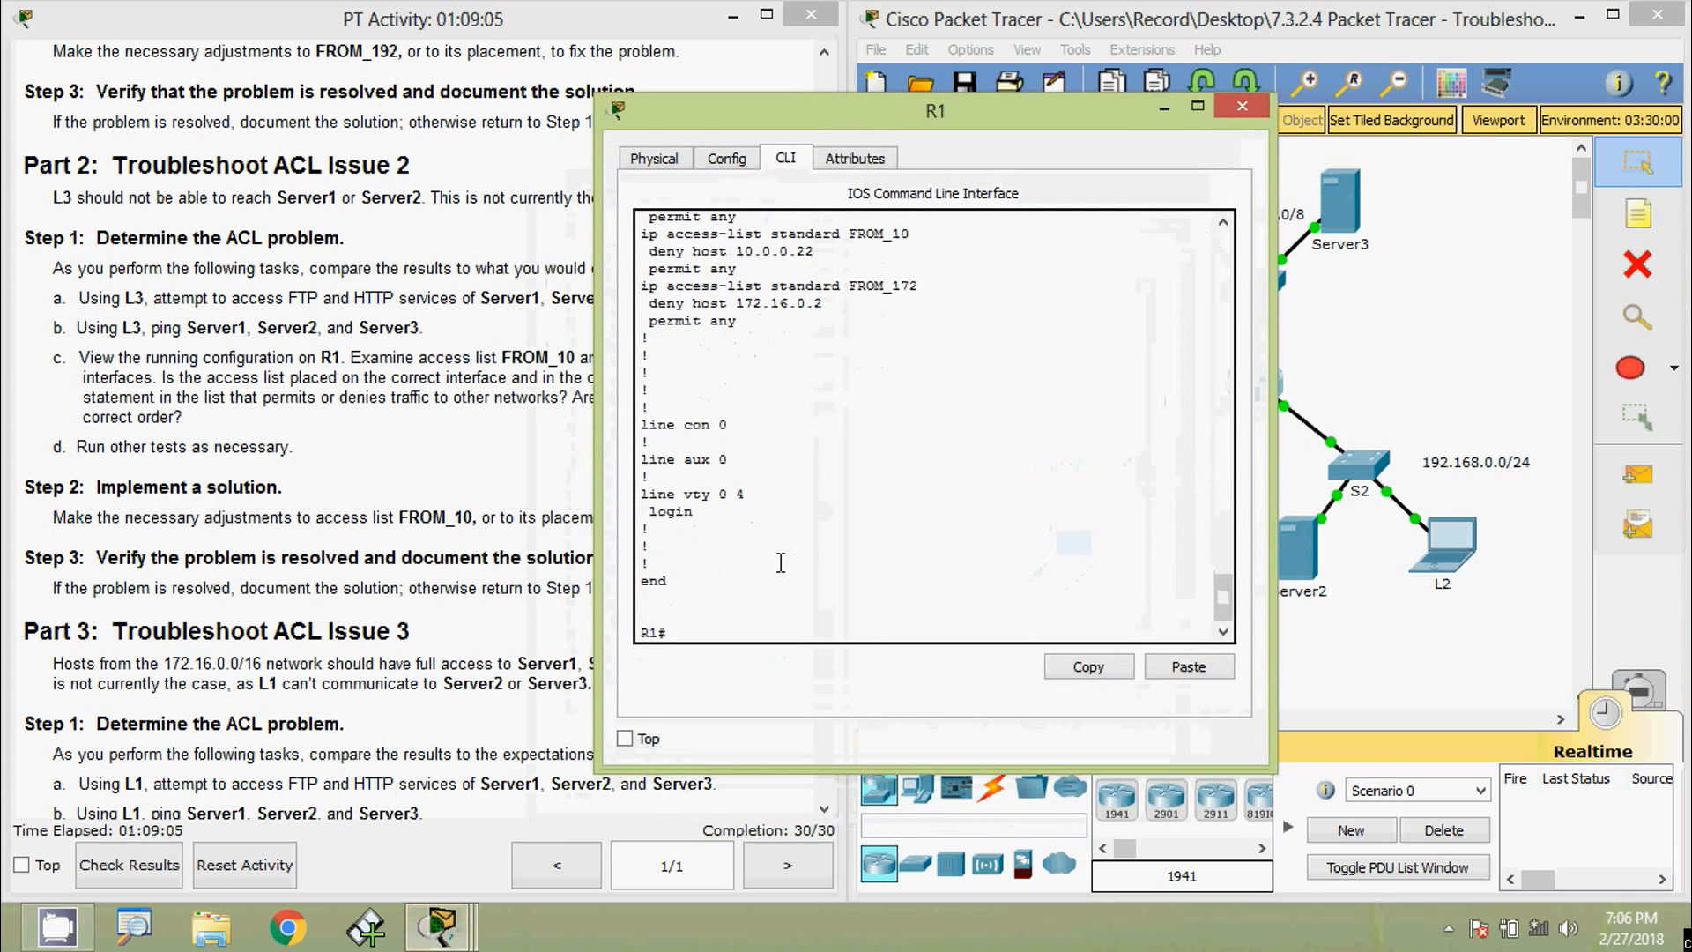
key("Return")
key("Return")
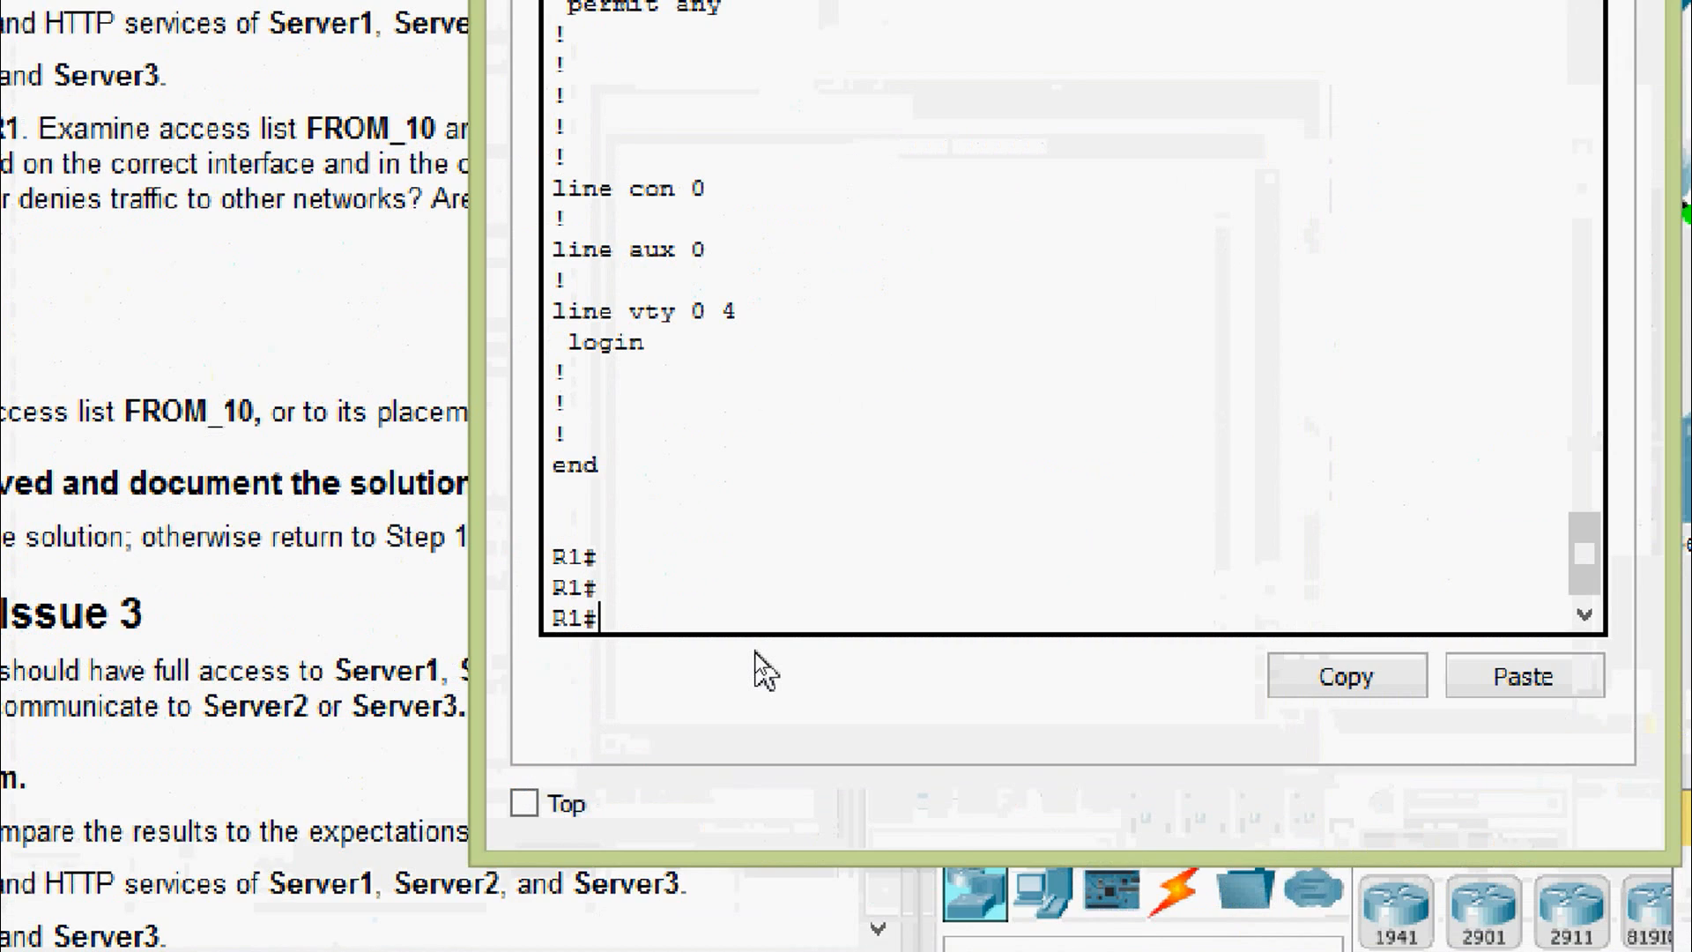
type("conf")
key("Tab")
type("t")
key("Tab")
key("Return")
key("Return")
key("Return")
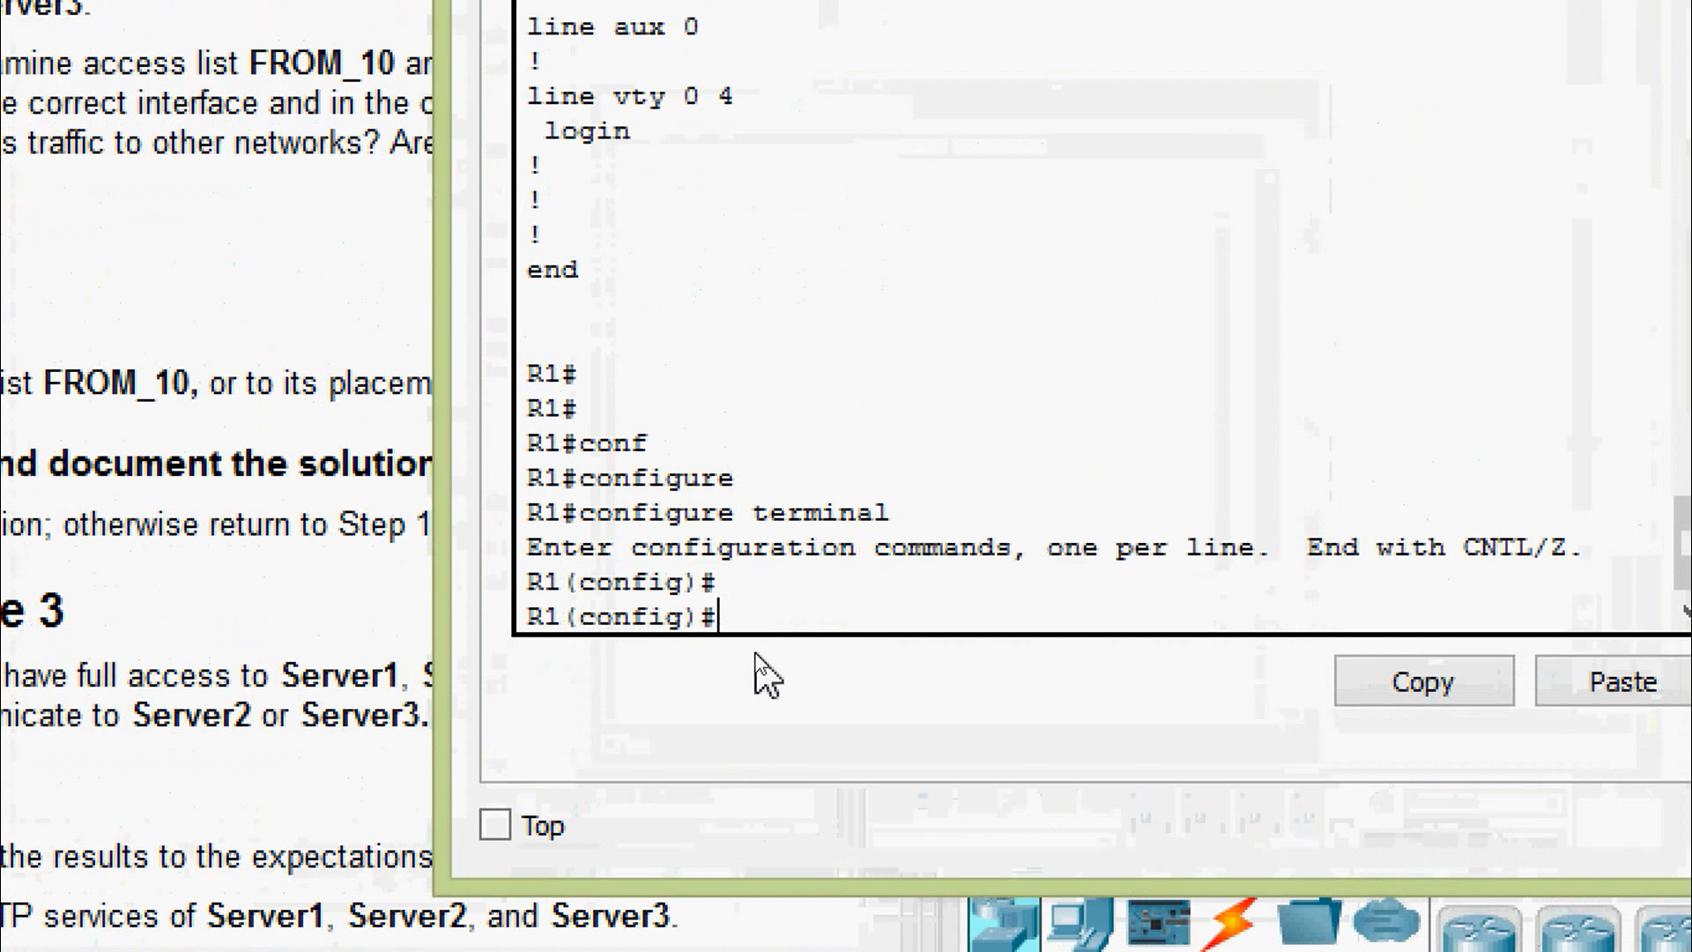
type("ip ac")
key("Tab")
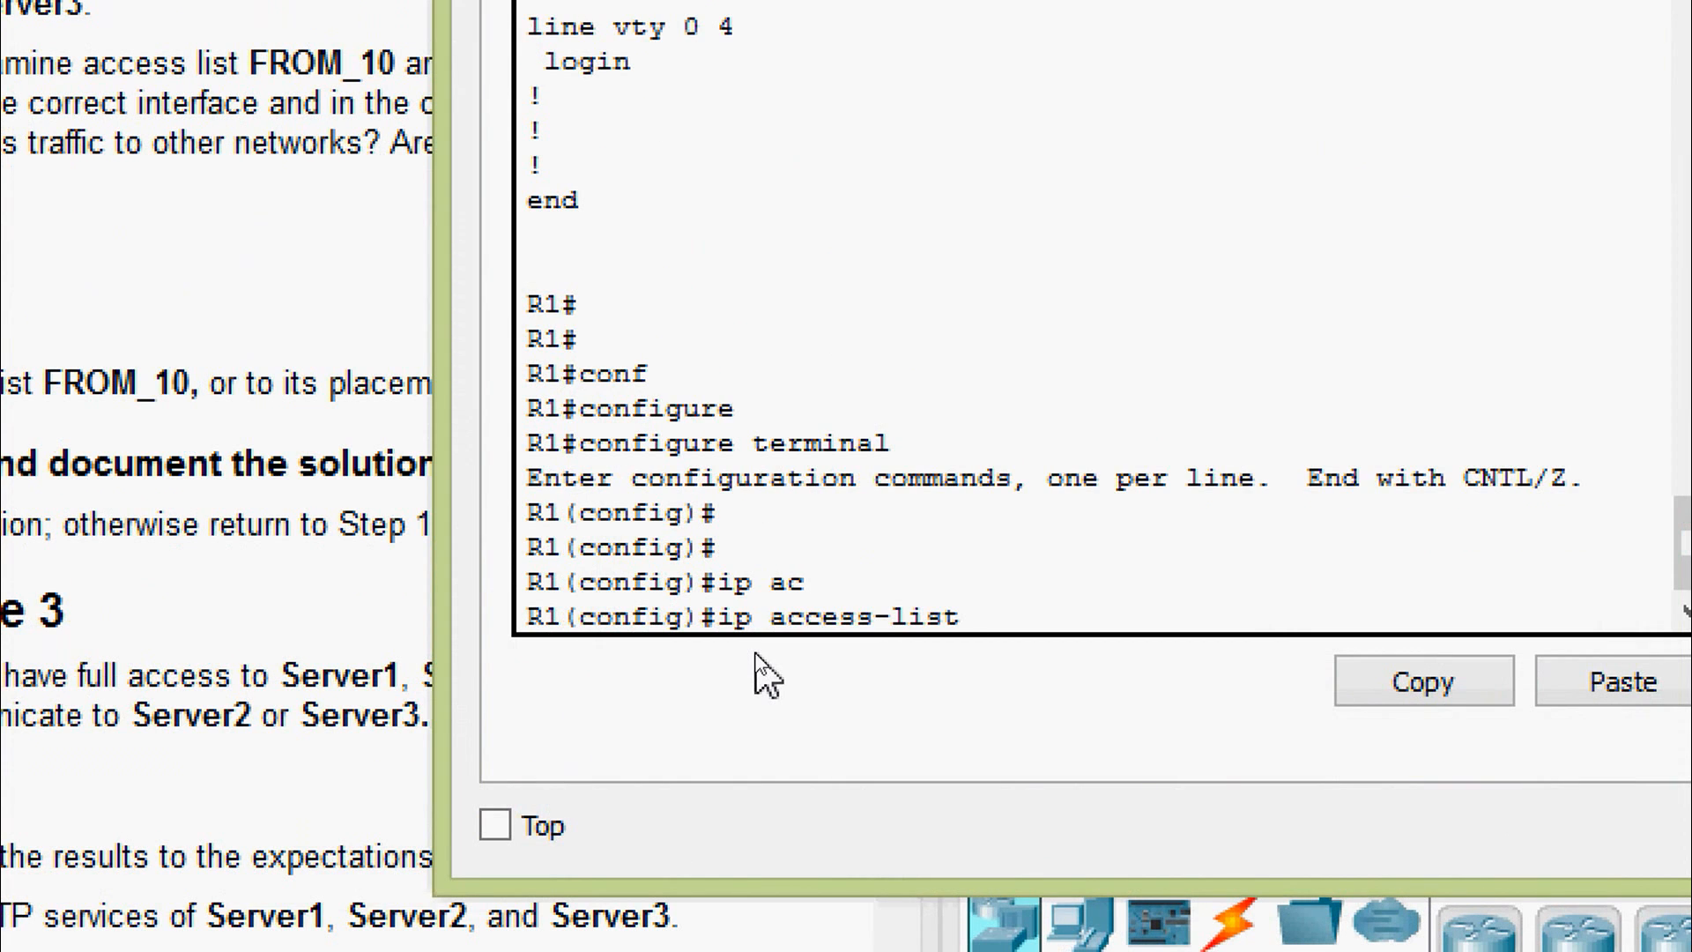
type("?st")
key("Tab")
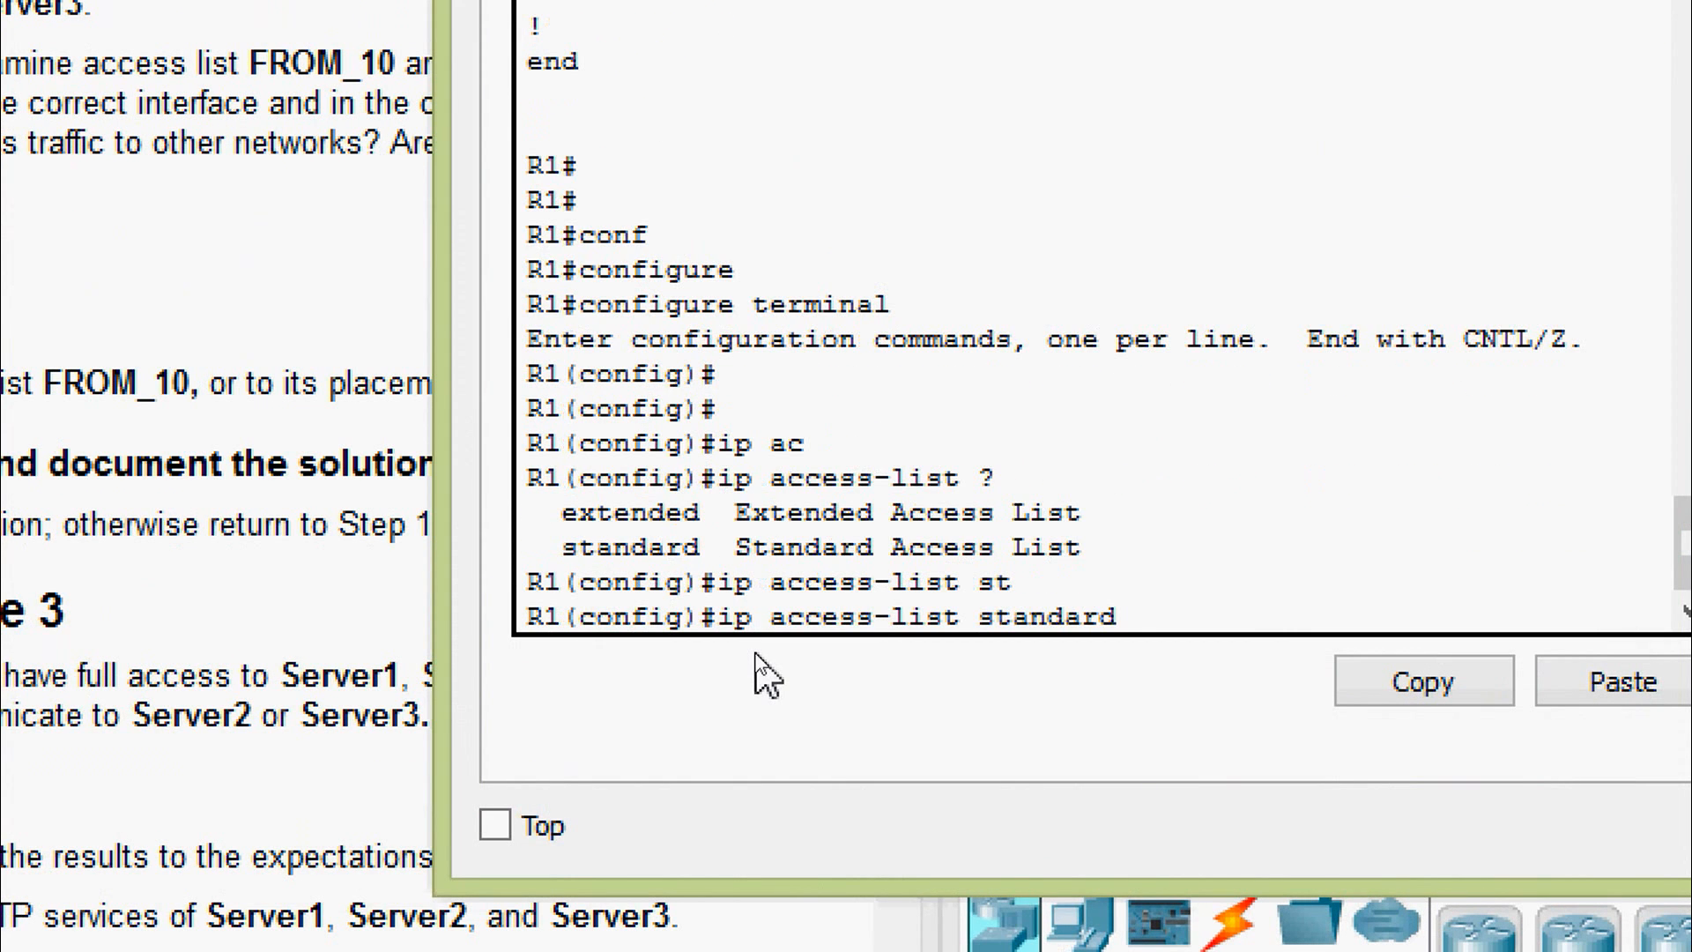
type("FROM_10")
key("Return")
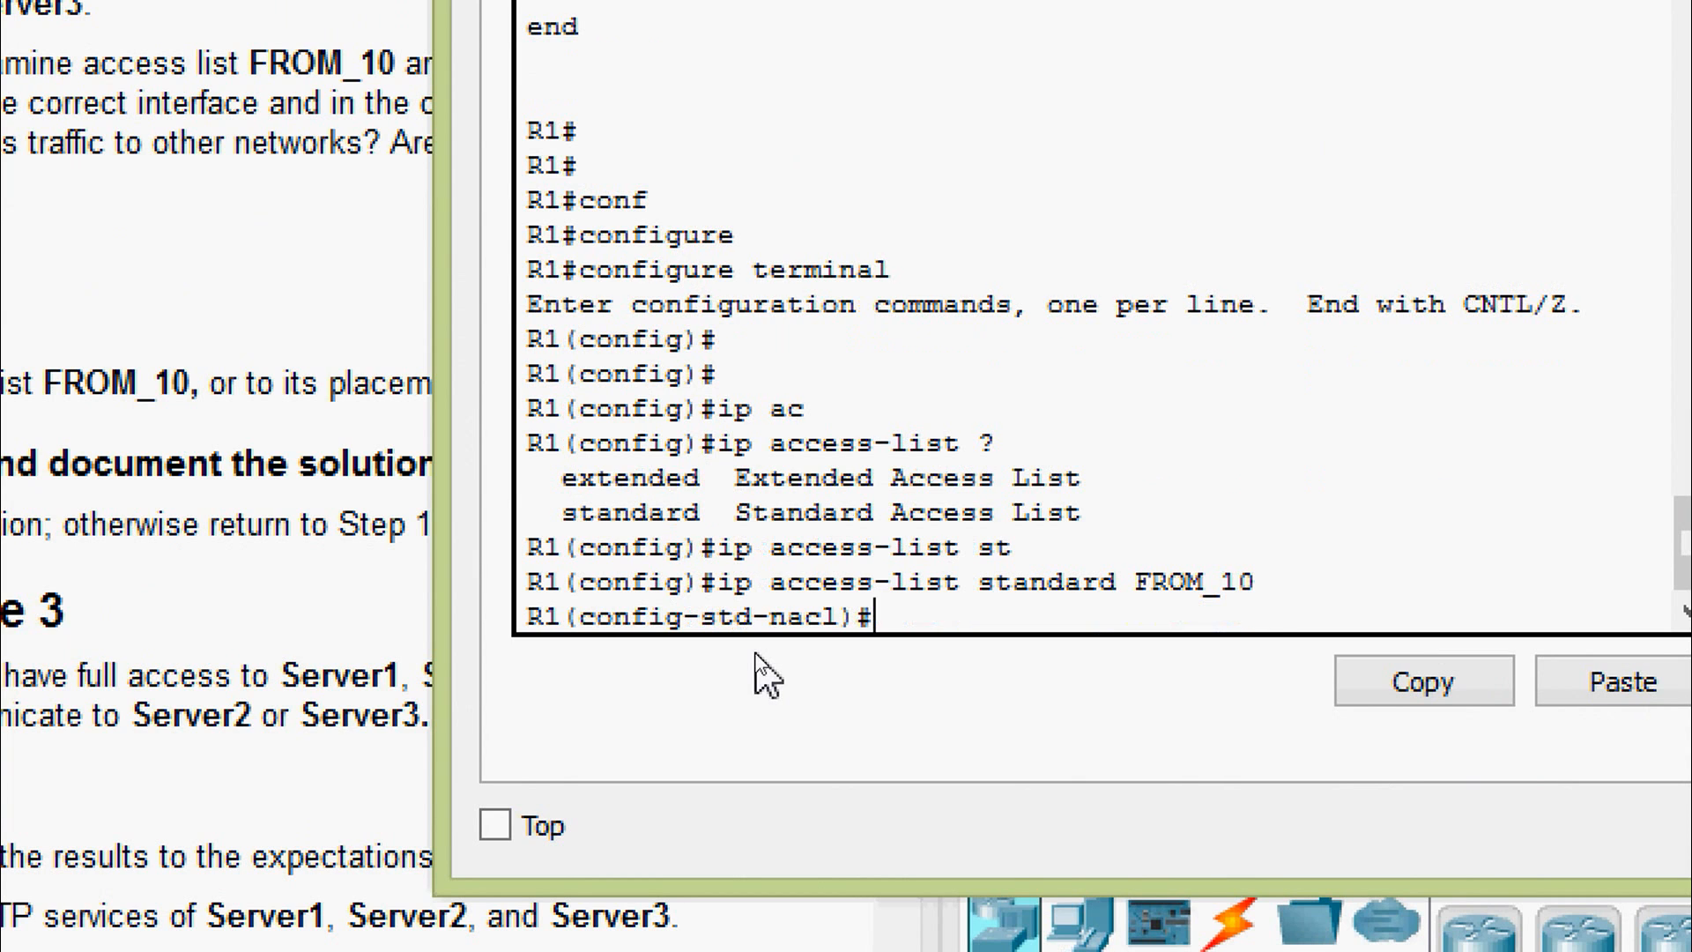
- Remove the FROM_10 rule denying host 10.0.0.22
type("no den")
key("Tab")
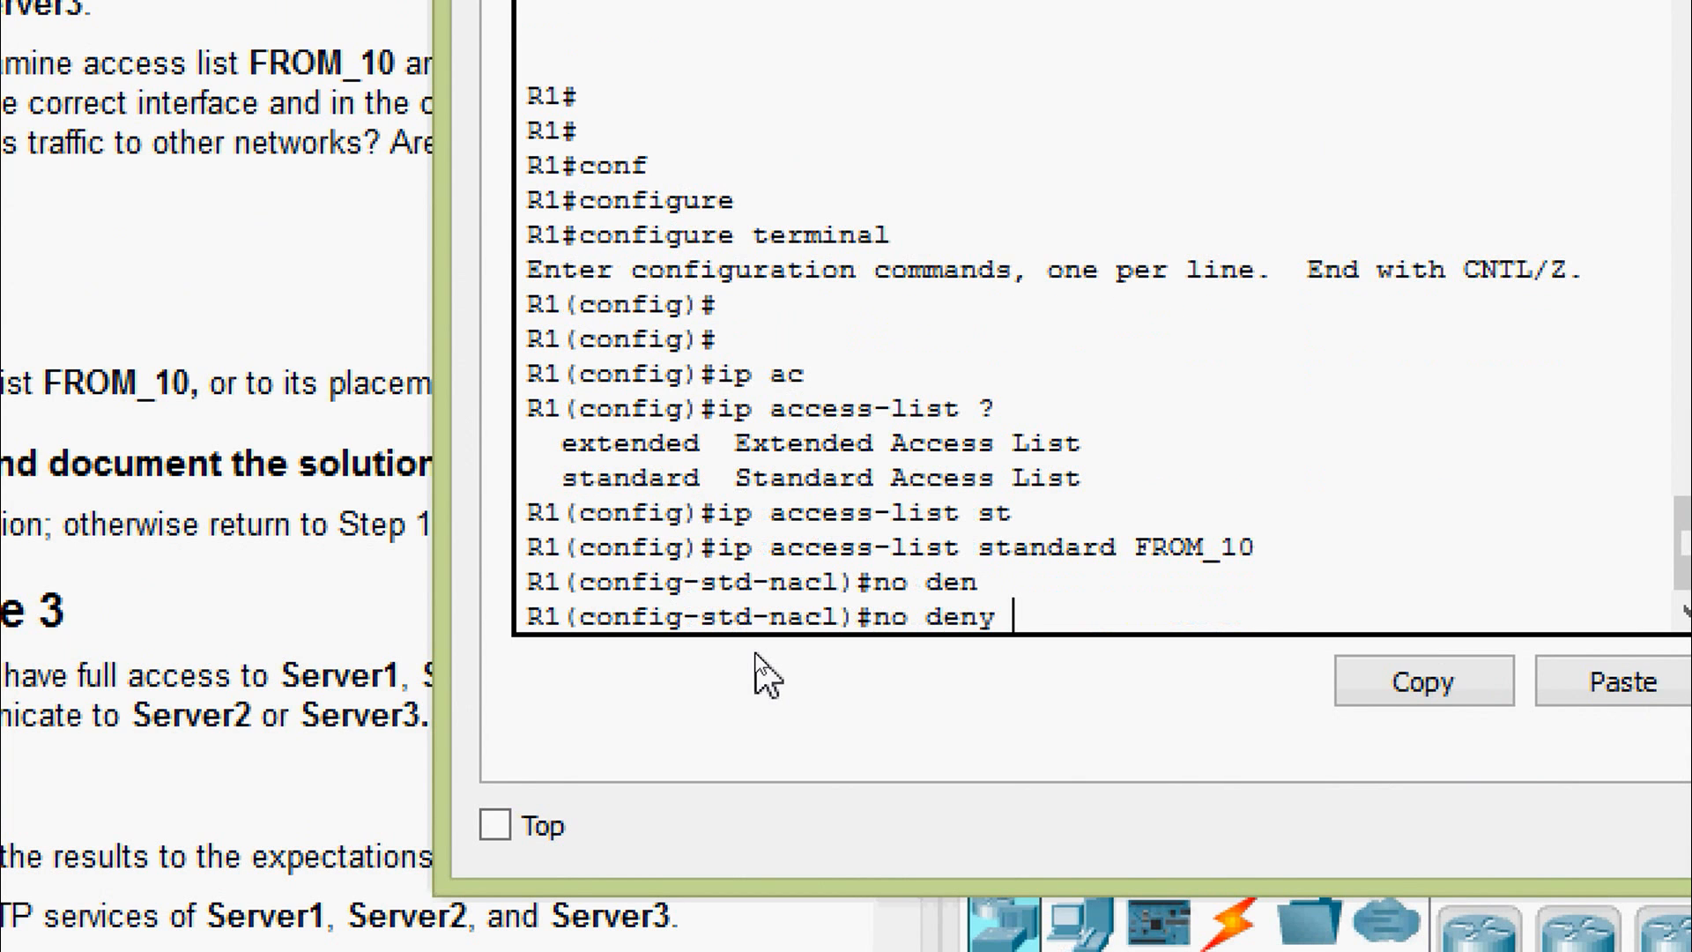
type("ho")
key("Tab")
type("?")
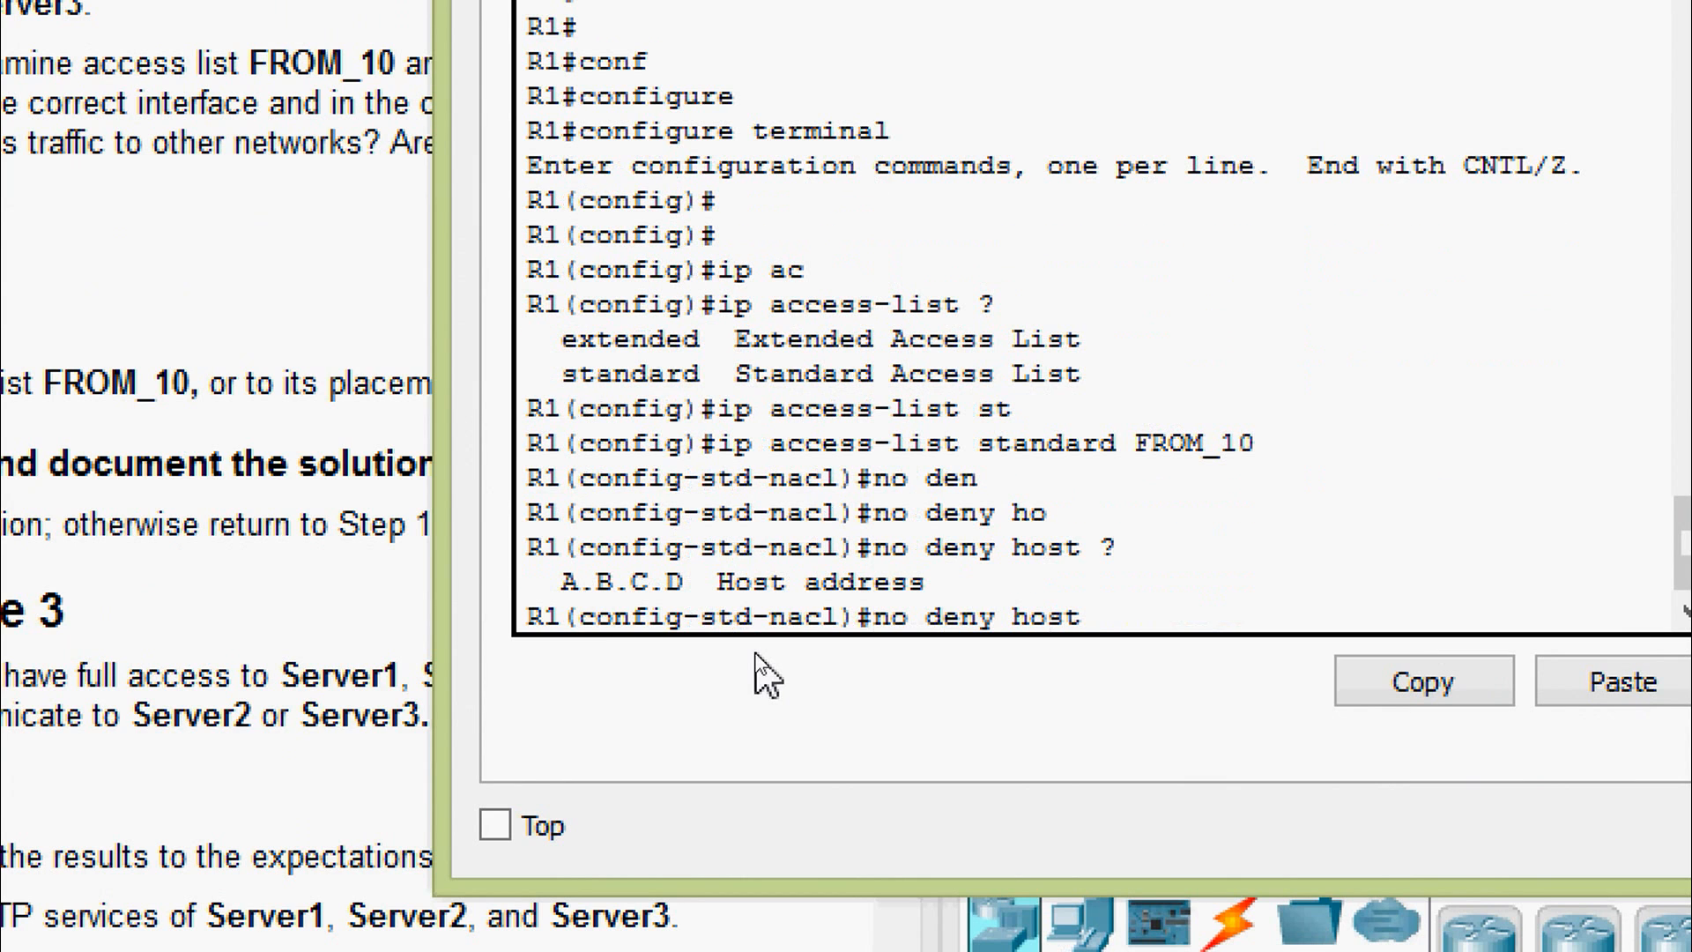
type("1")
type("0.0.0.22")
key("Return")
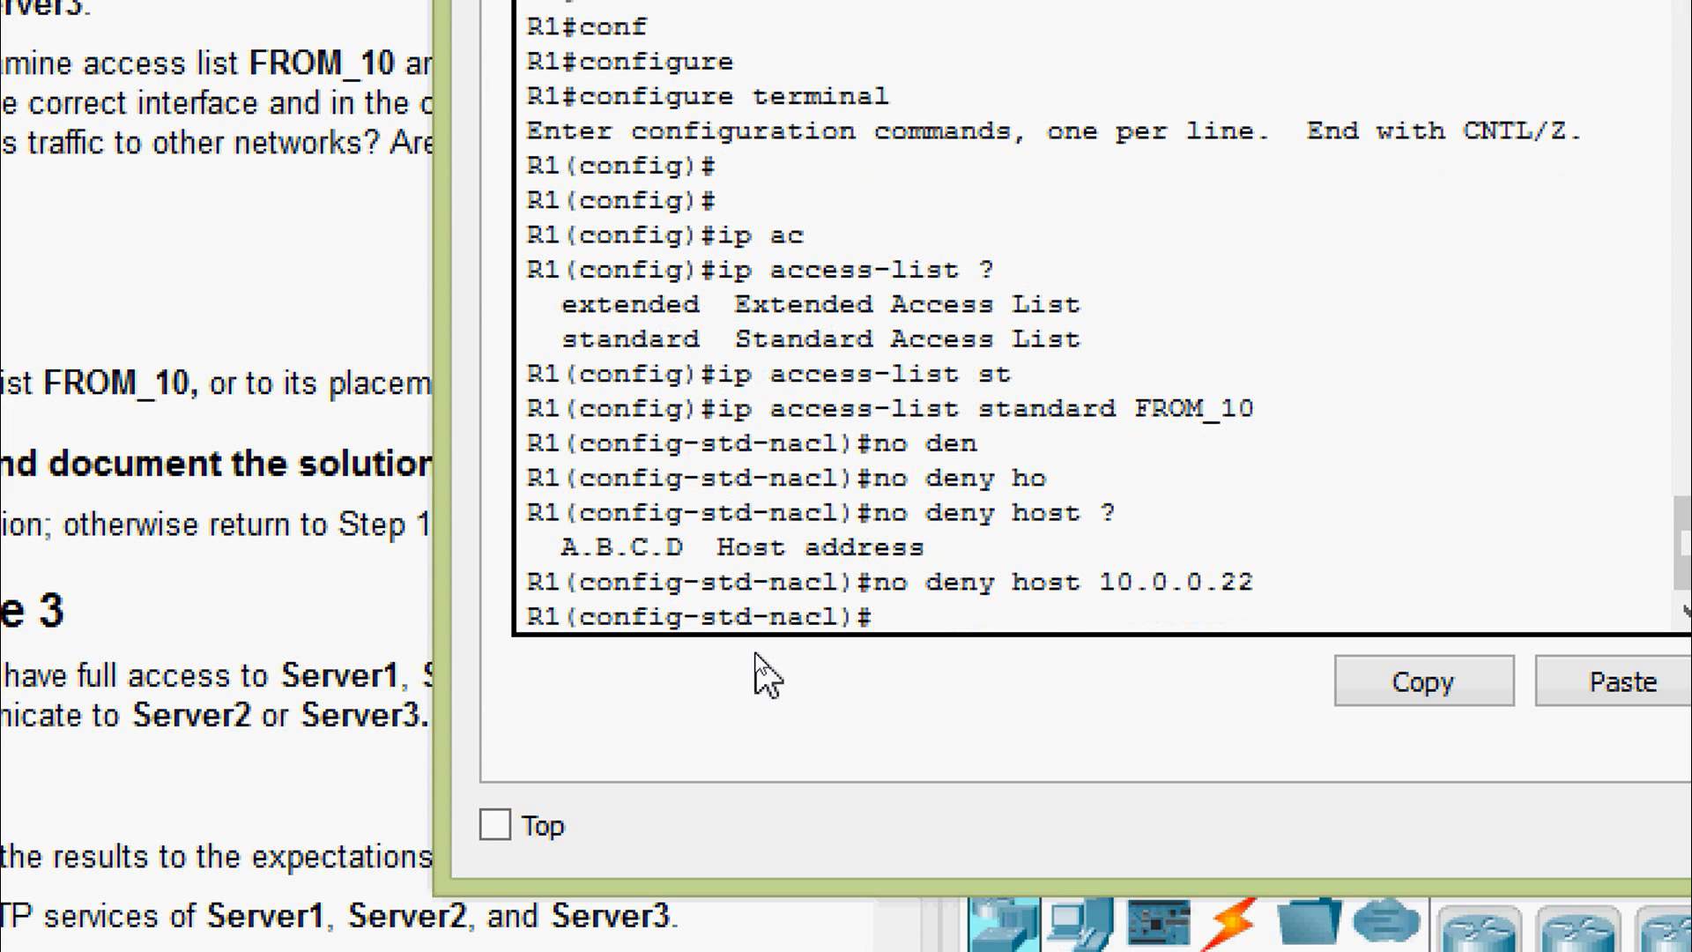
- Add sequence 5 rule denying host 10.0.0.2 to FROM_10
type("5 den")
key("Tab")
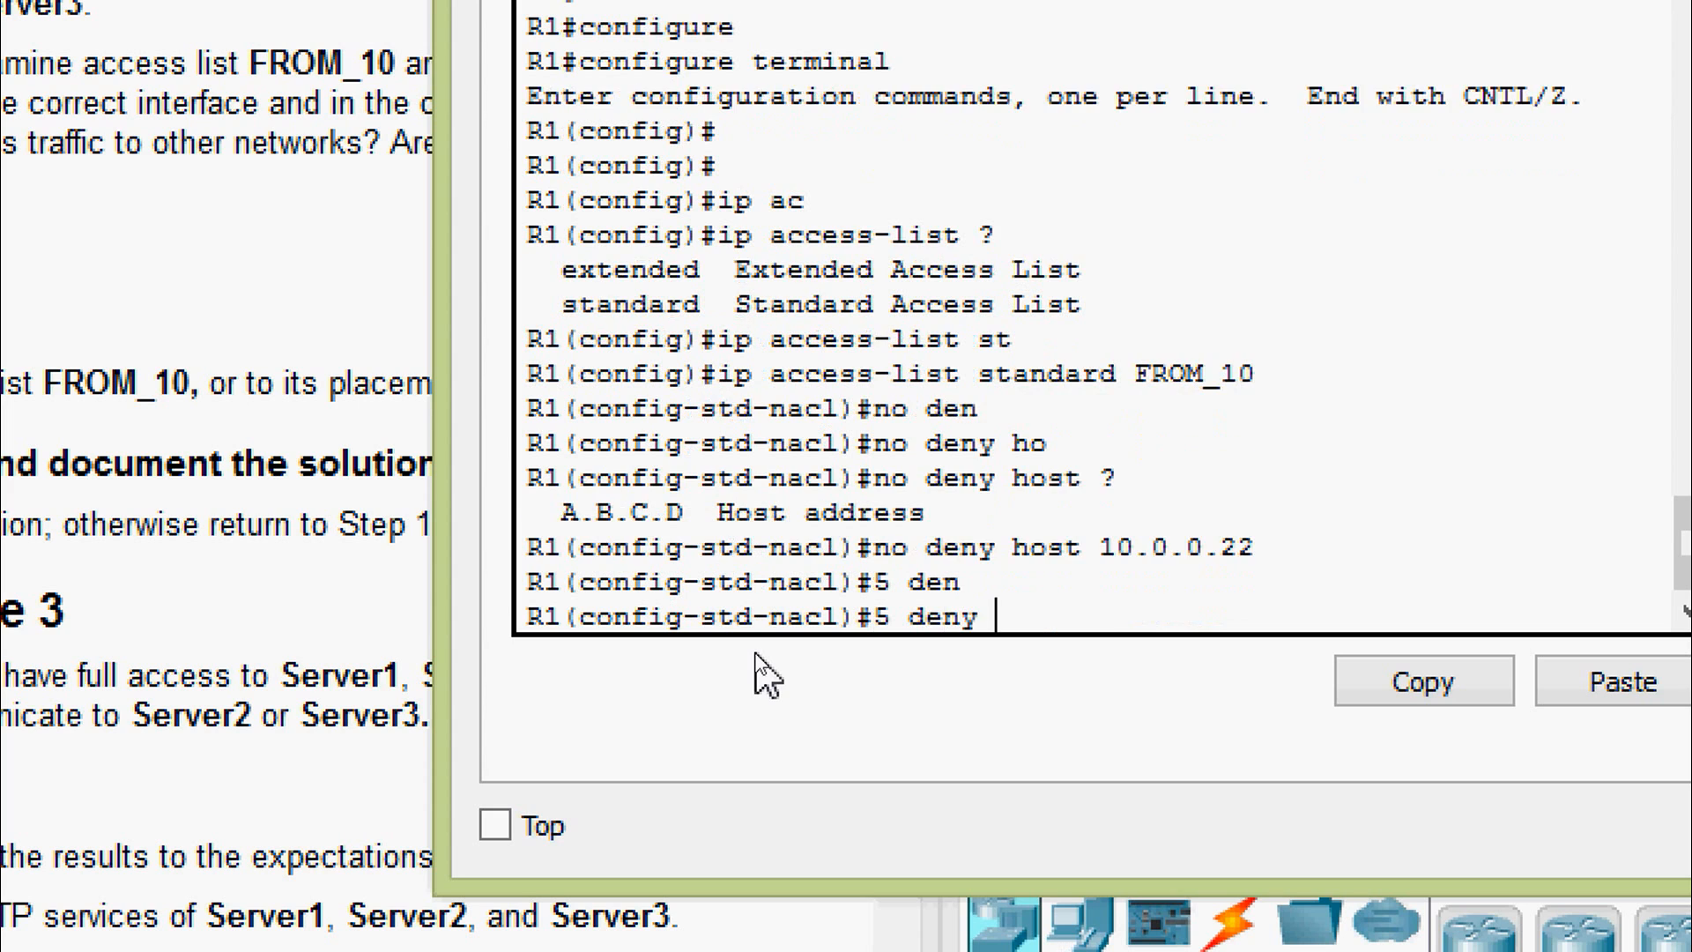
type("ho")
key("Tab")
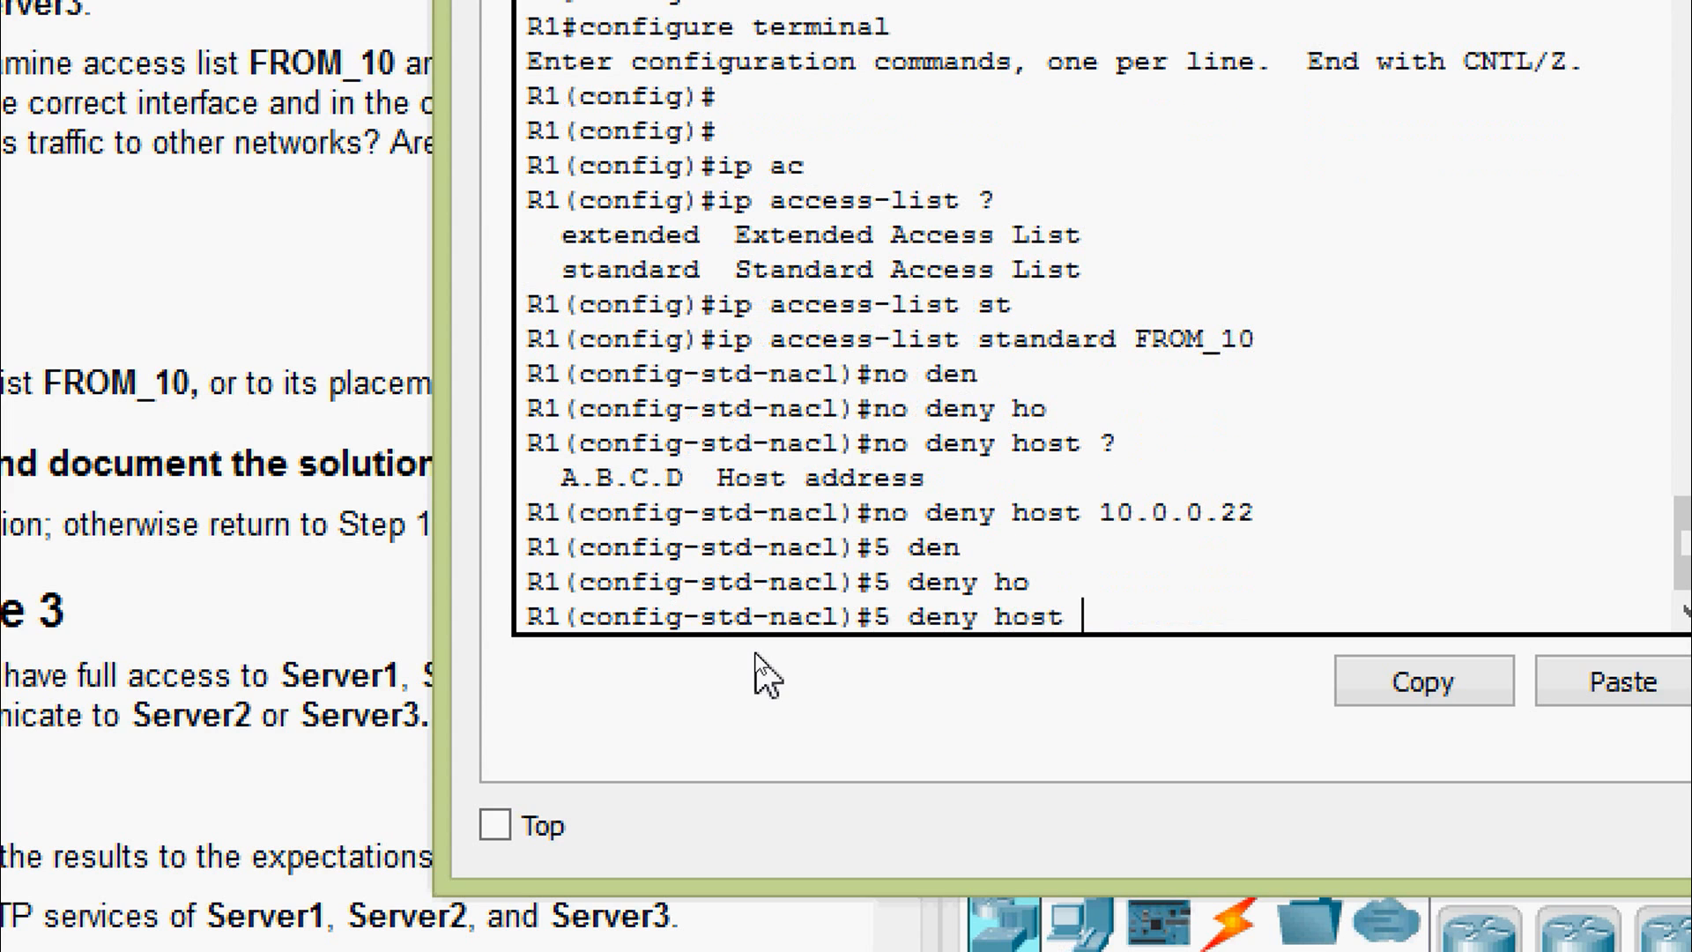
type("10.0.0.2")
key("Return")
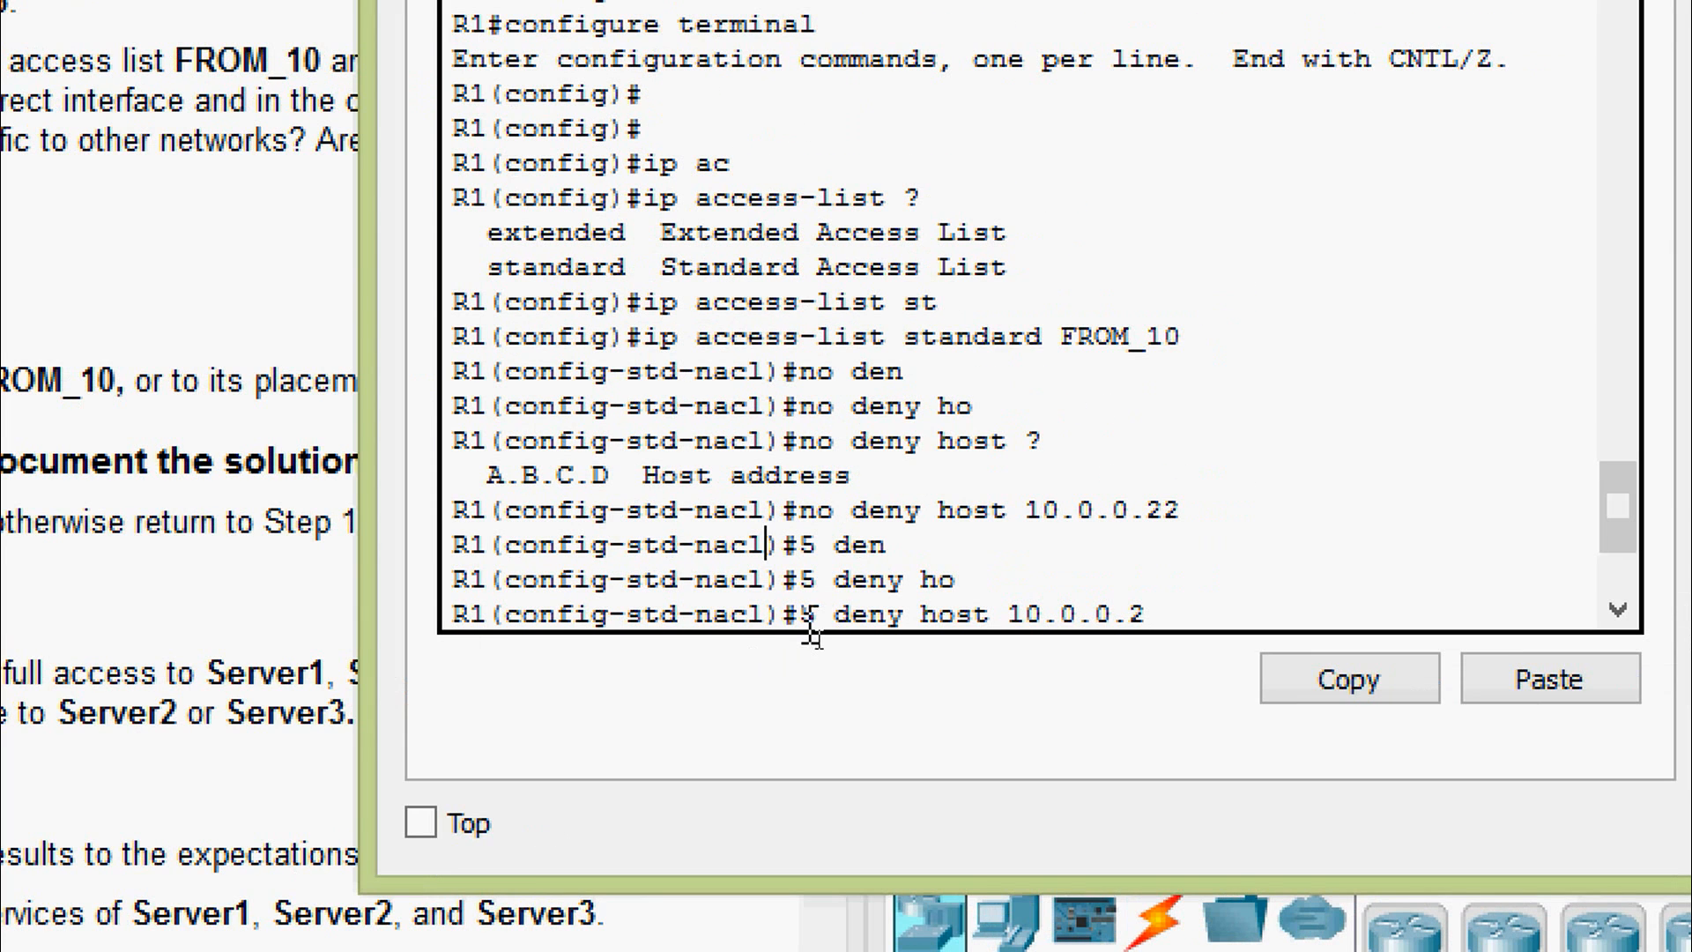
left_click_drag(821, 619, 806, 619)
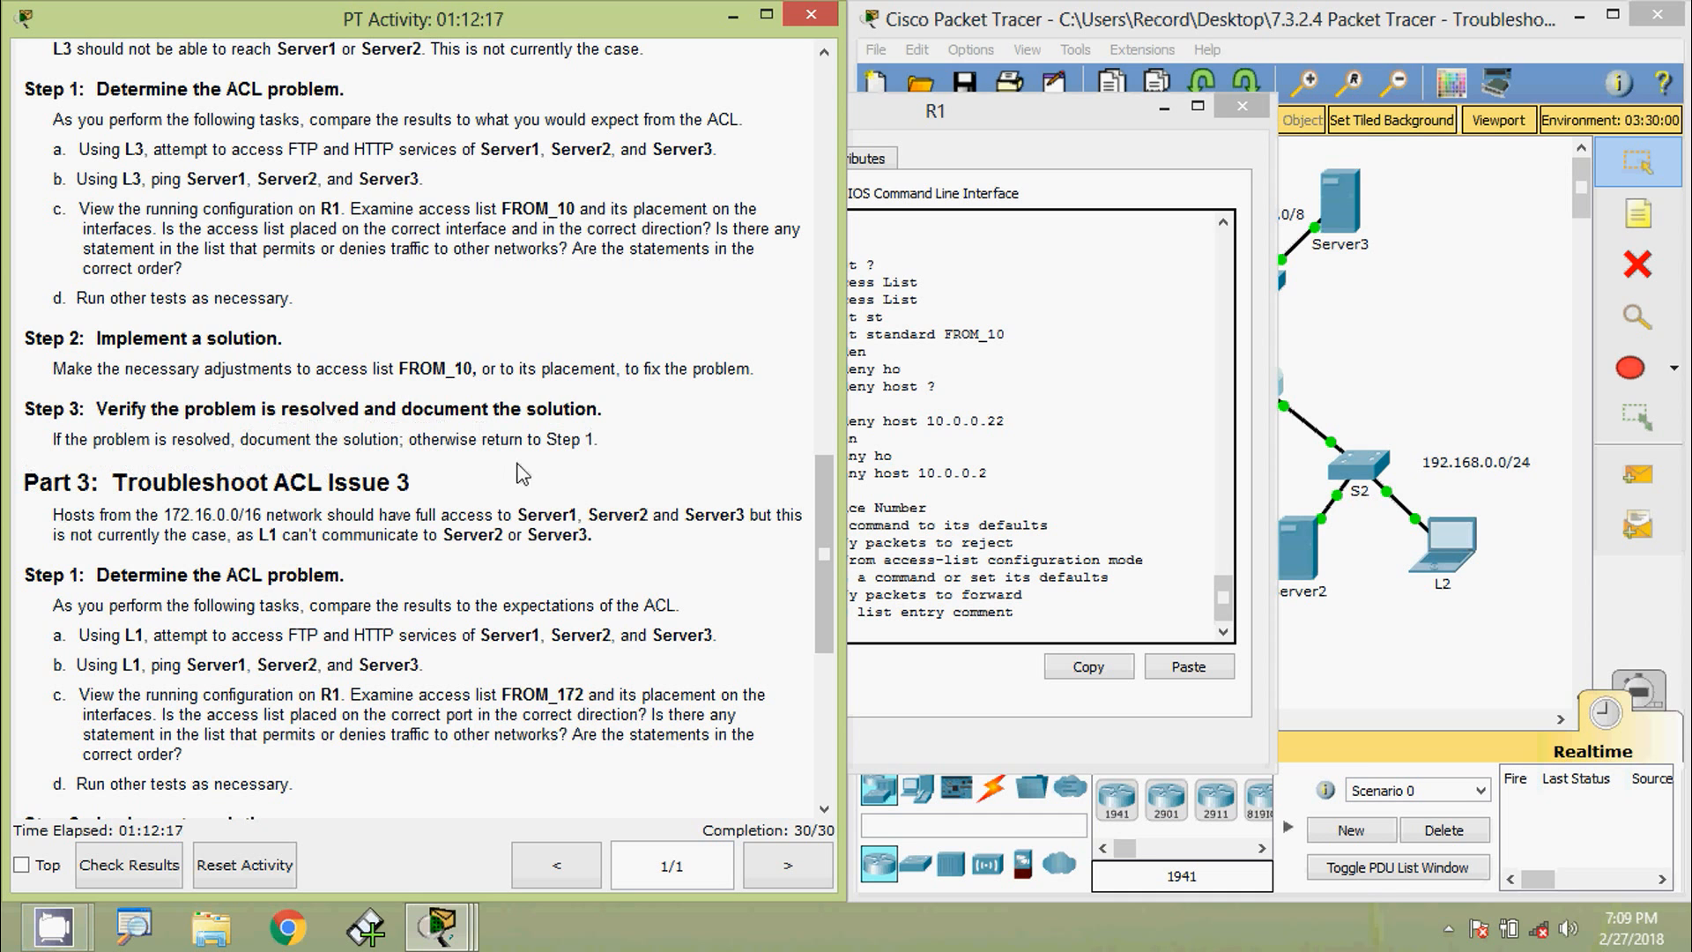
- Leave config mode and check show running-config lists FROM_10 denying host 10.0.0.2, then permit any
left_click(911, 509)
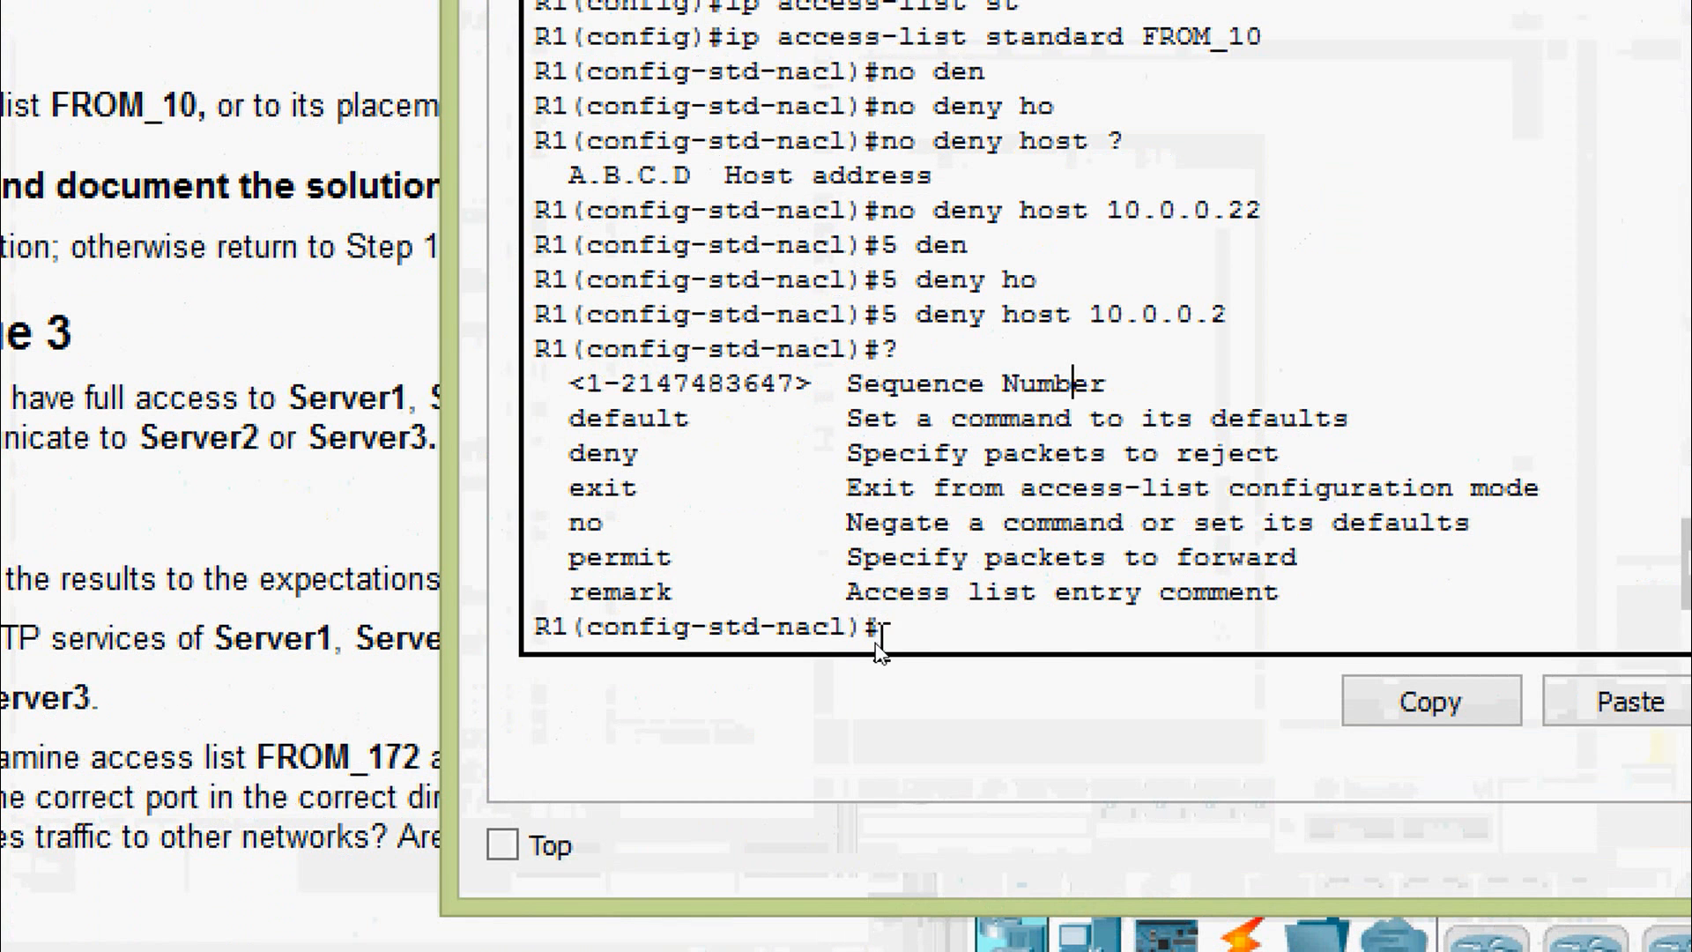
key("ctrl+z")
key("Return")
key("Return")
key("Return")
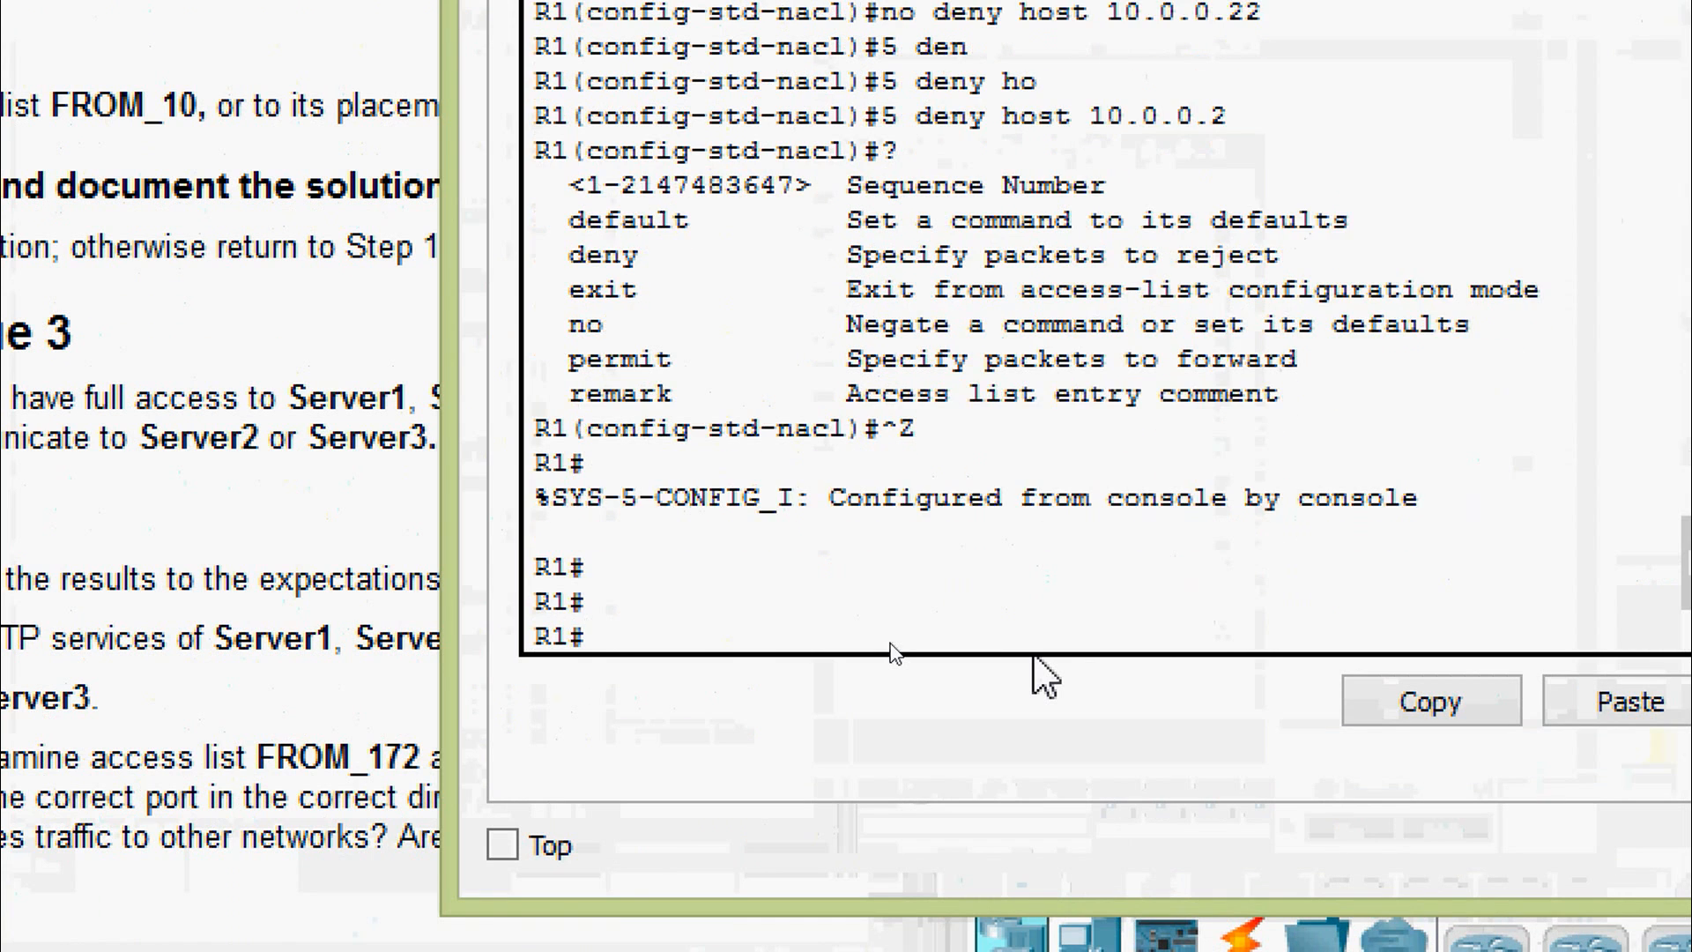
type("sh")
key("Tab")
type("ru")
key("Tab")
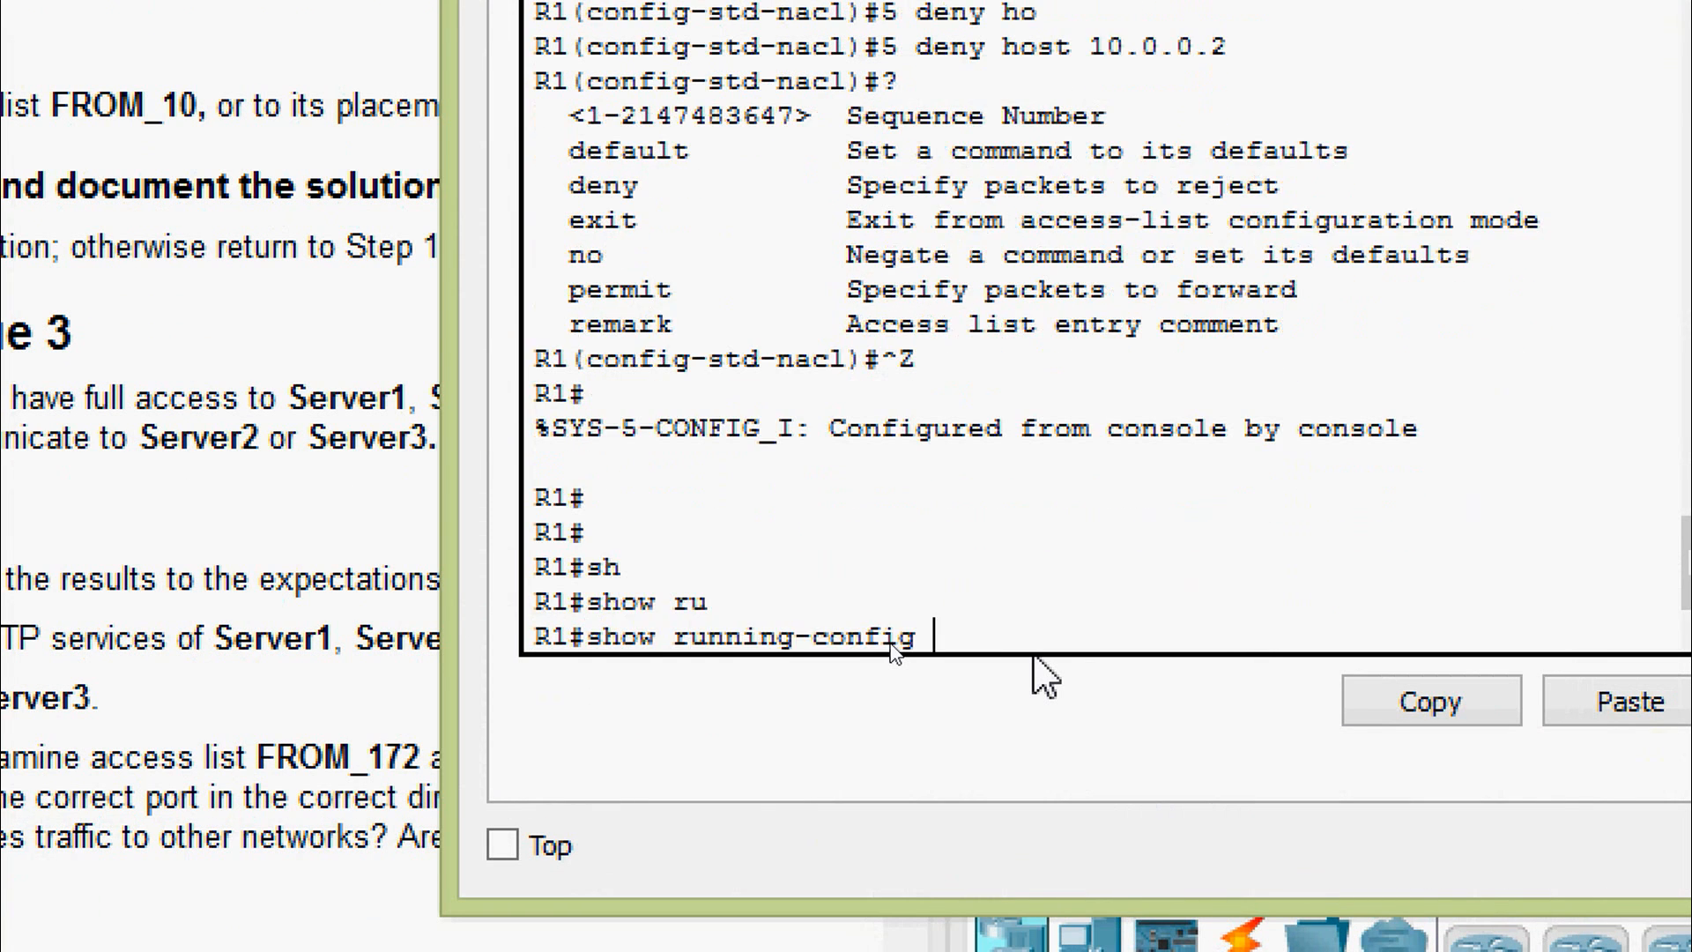
key("Return")
key("space")
key("space")
scroll(1119, 405, "up", 1)
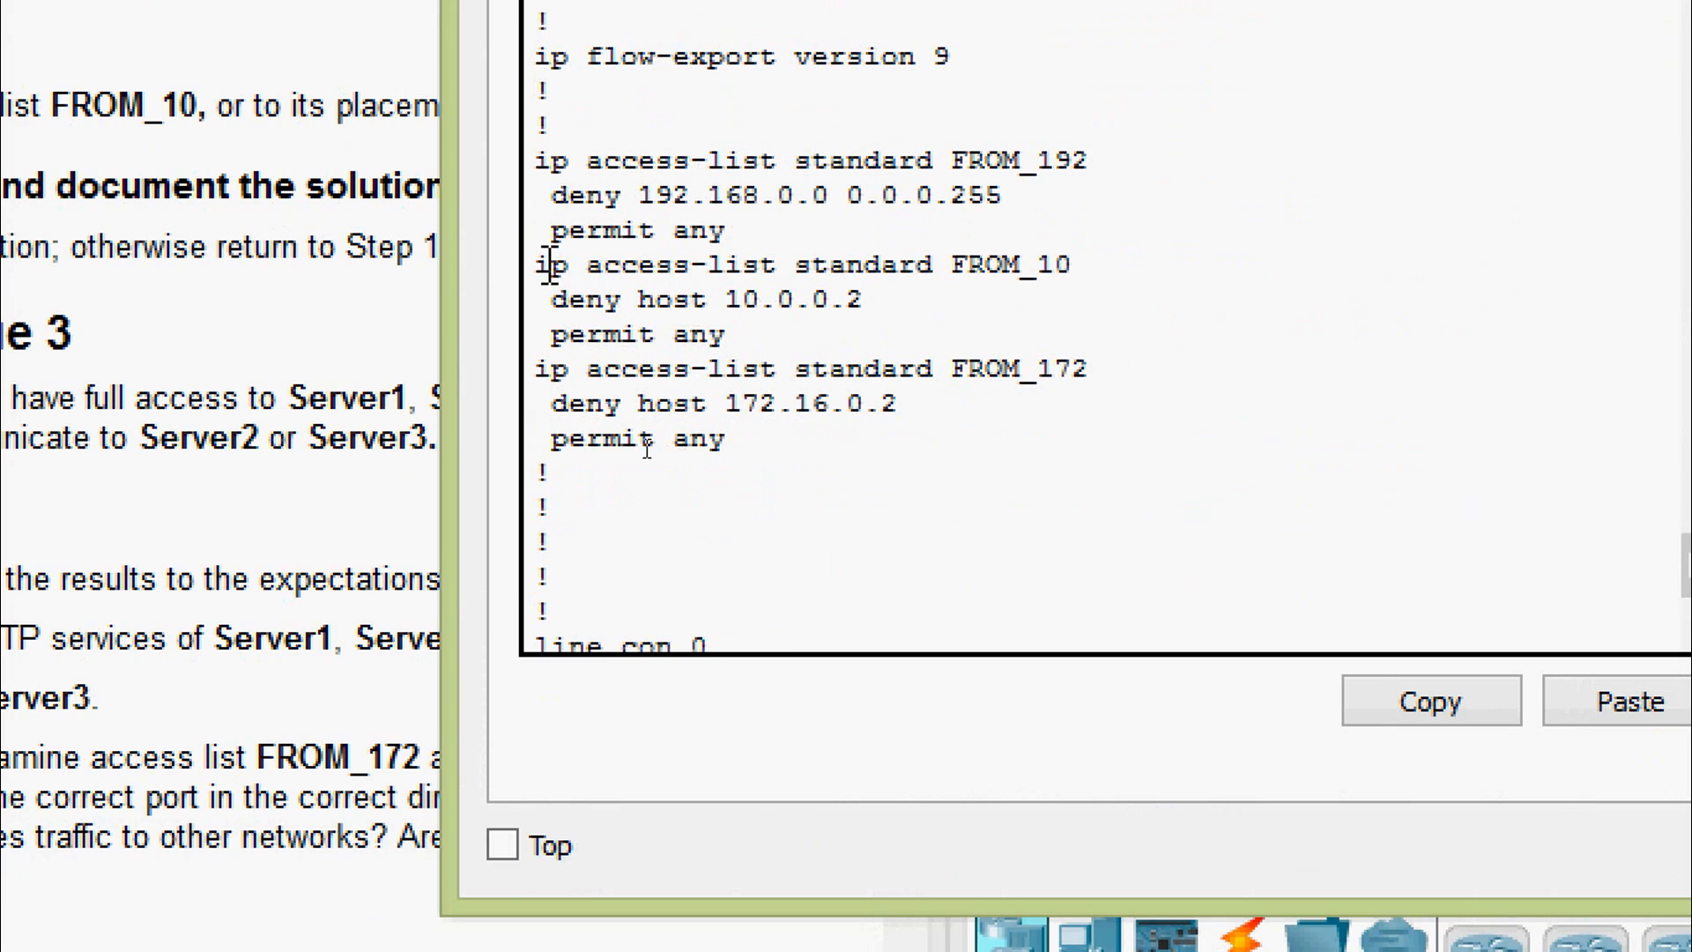
left_click_drag(549, 264, 560, 305)
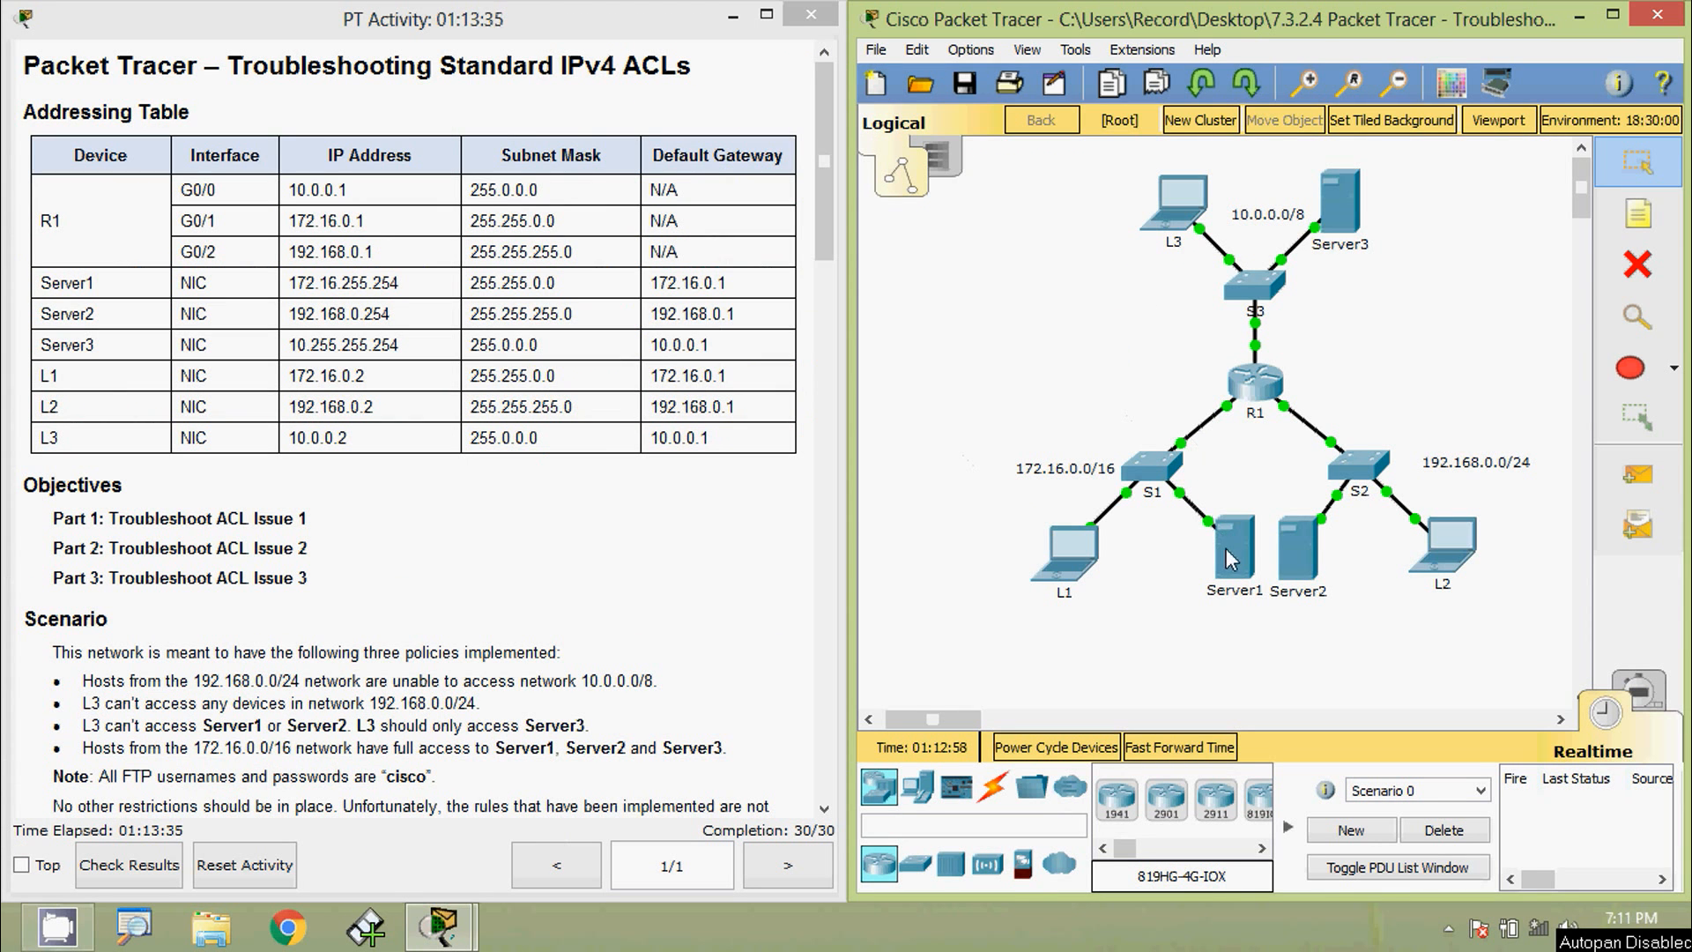
- Ping Server1 at 172.16.255.254 from L3, which loses all packets
left_click_drag(421, 283, 284, 282)
key("ctrl+c")
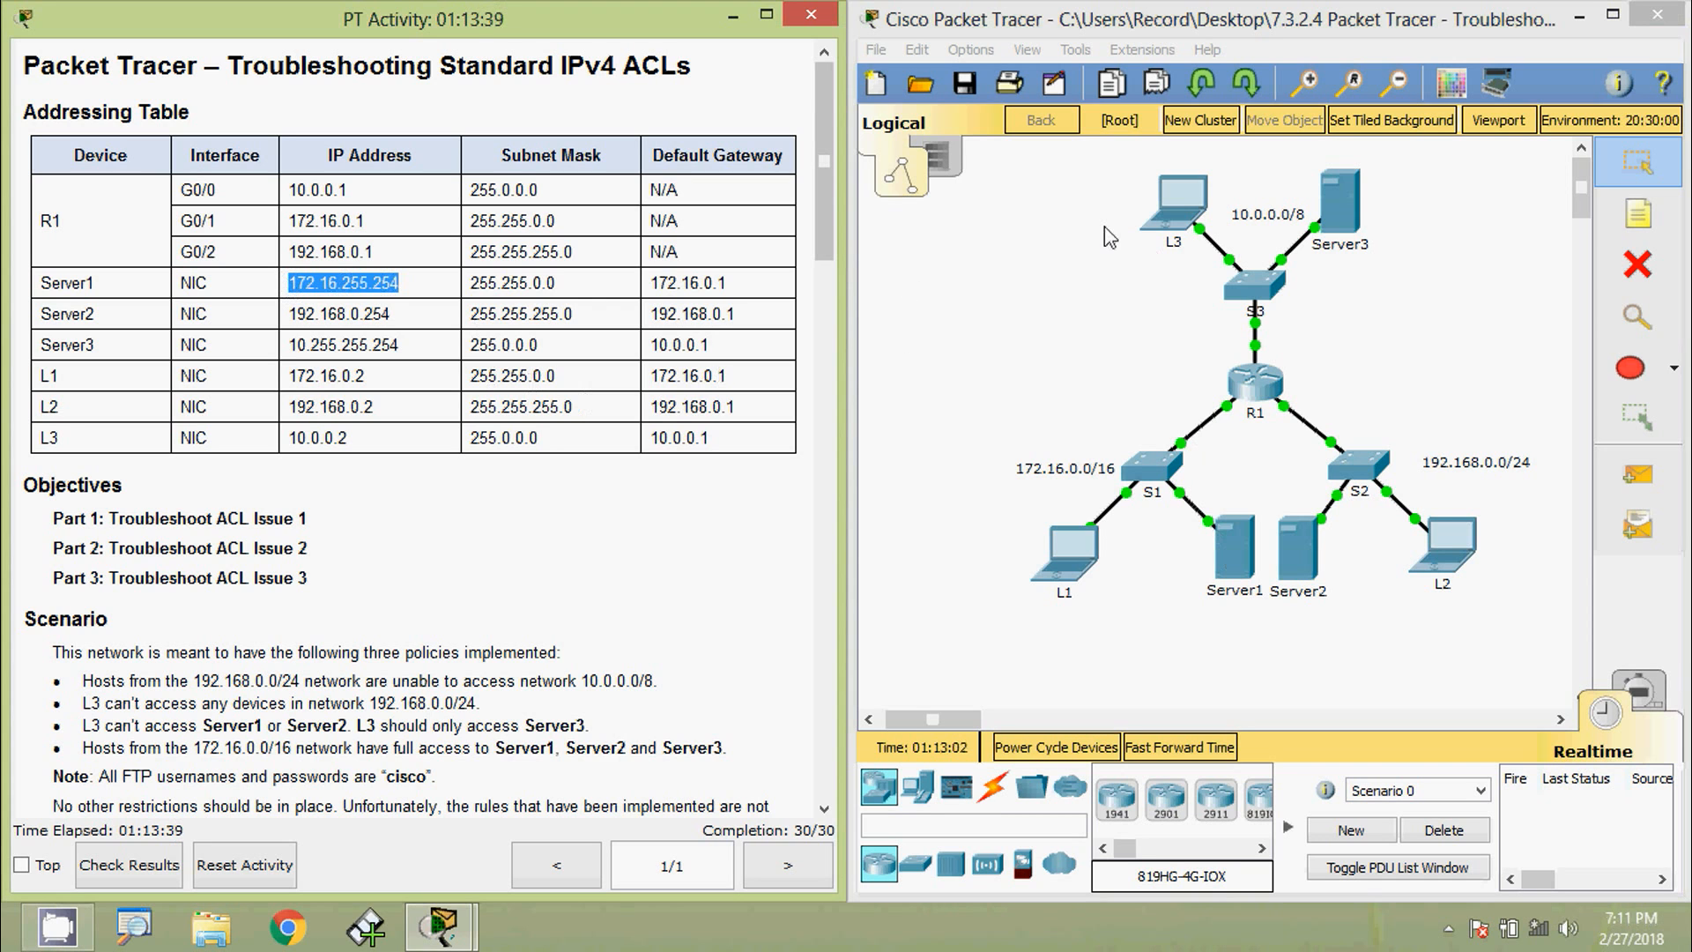
left_click(1177, 198)
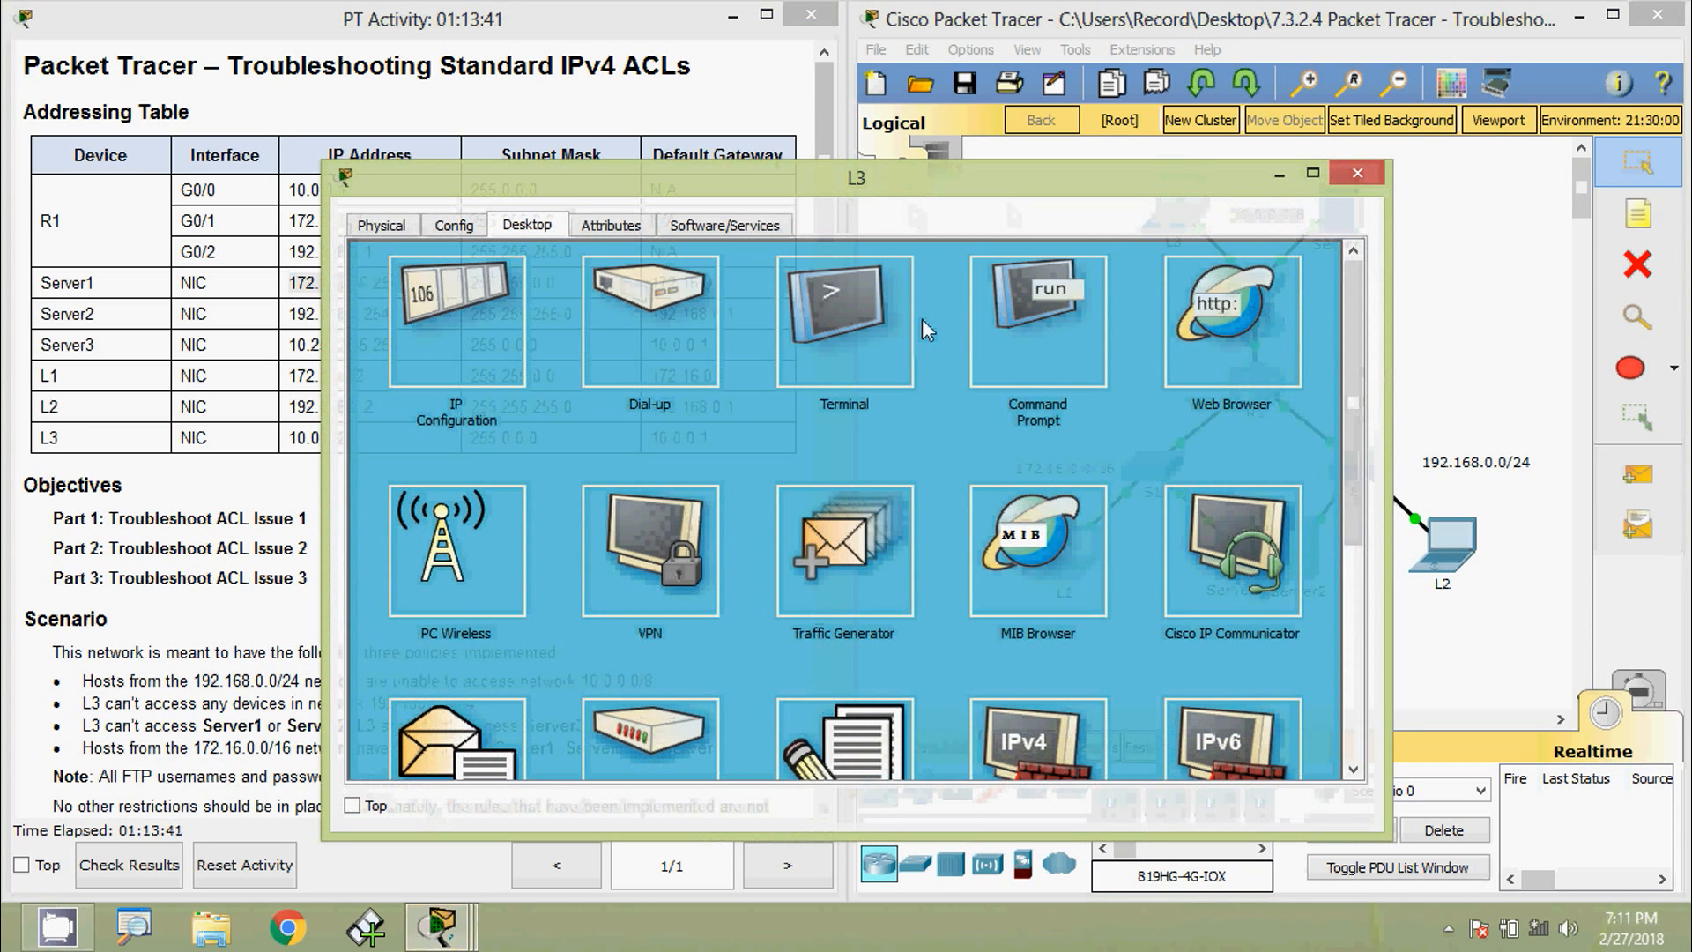
left_click(1038, 353)
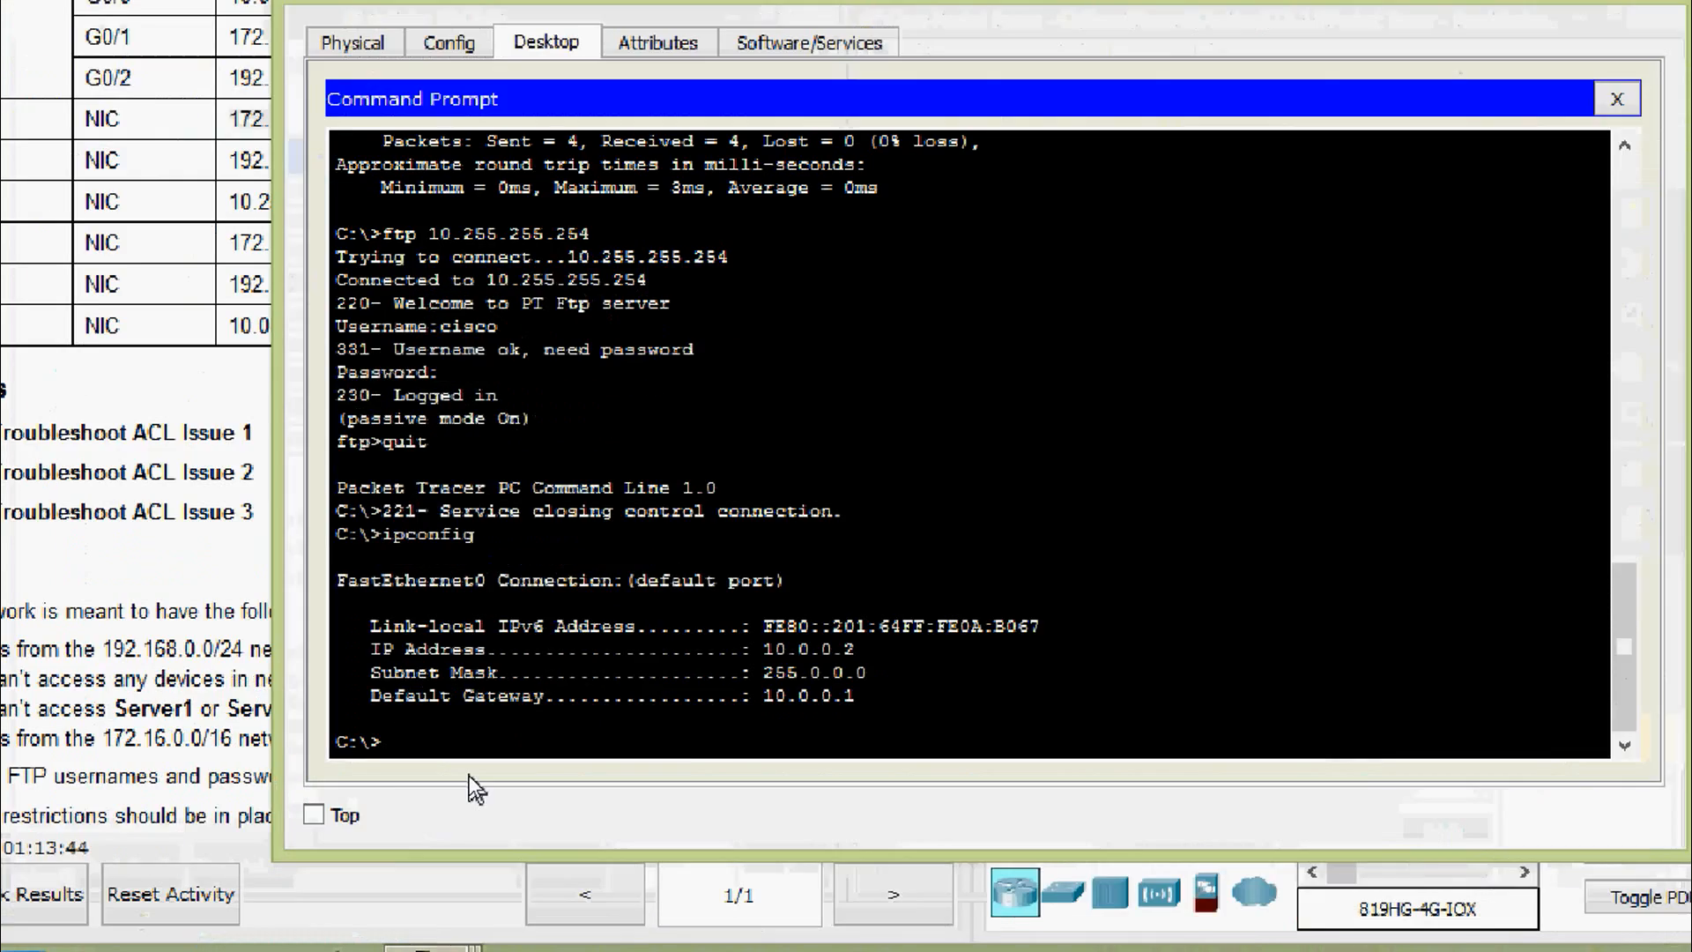
type("ping")
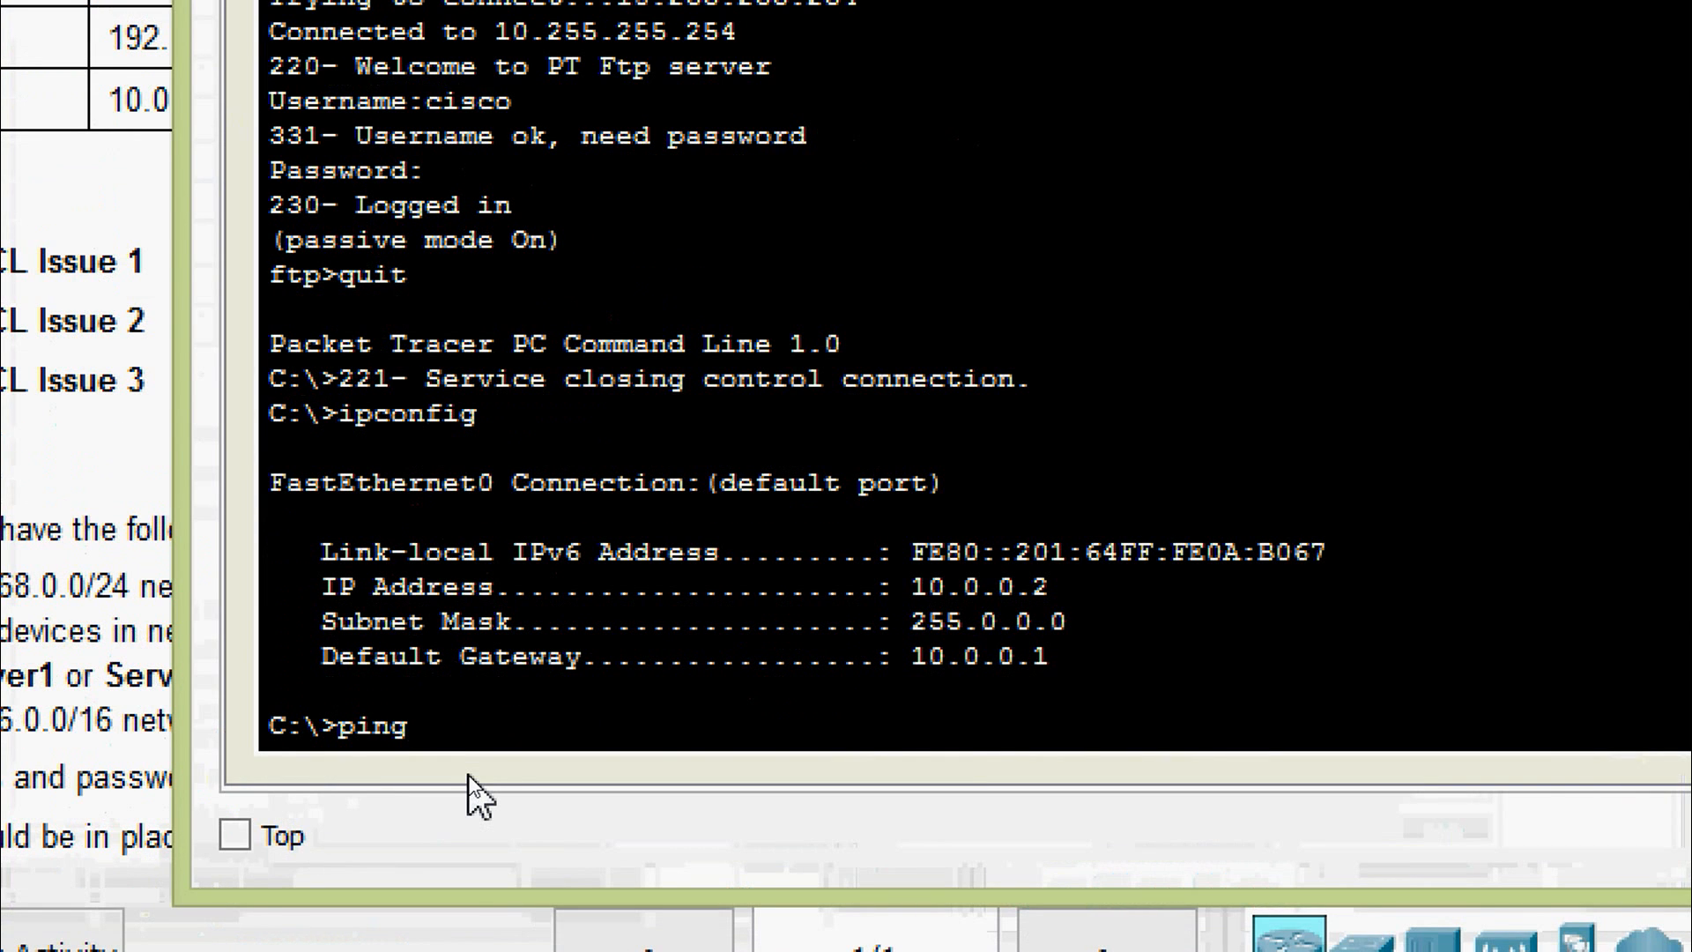
right_click(495, 786)
left_click(520, 804)
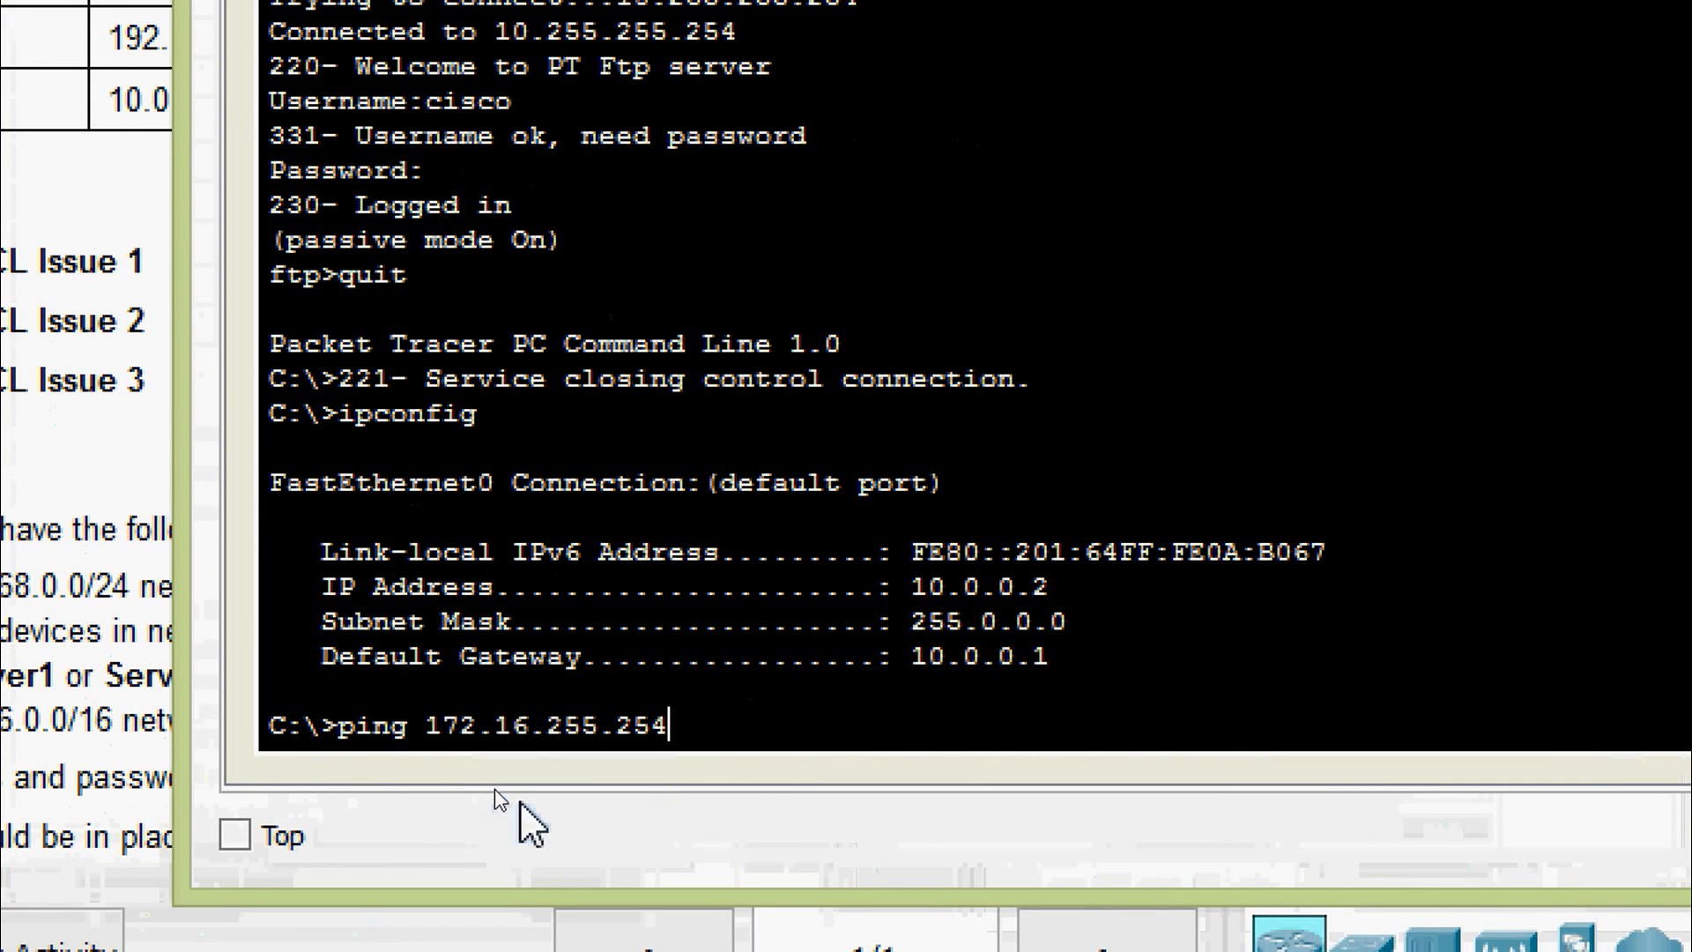
key("Return")
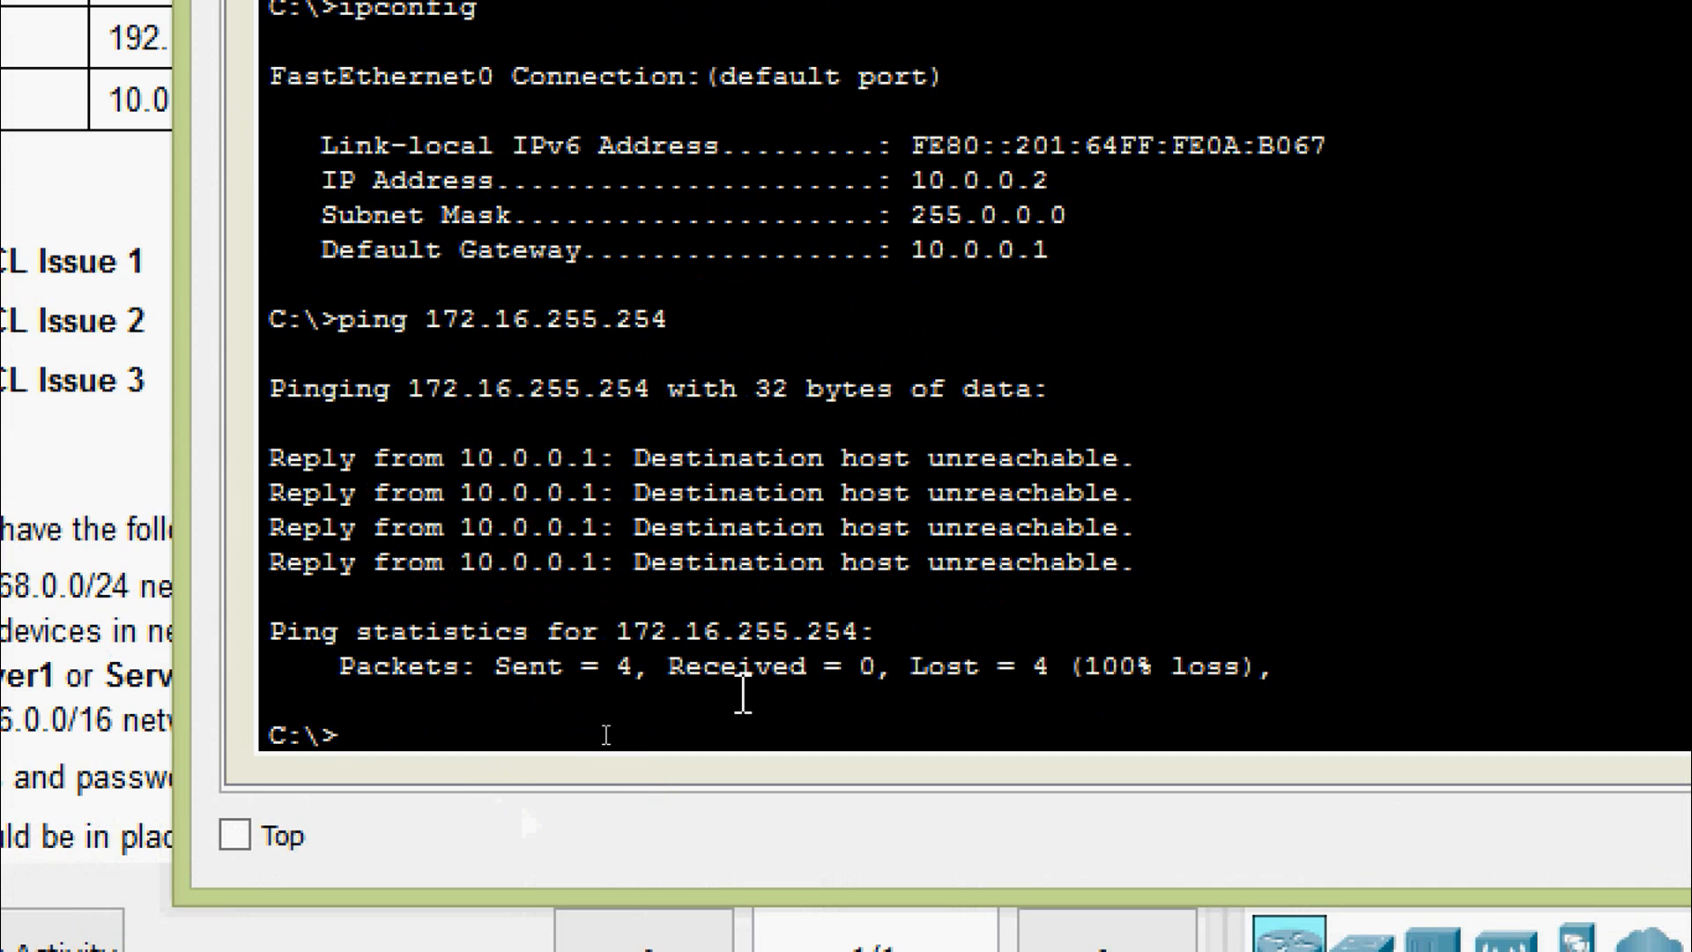
- Attempt an FTP connection to 172.16.255.254 from L3, which times out
type("ftp")
right_click(604, 725)
left_click(670, 809)
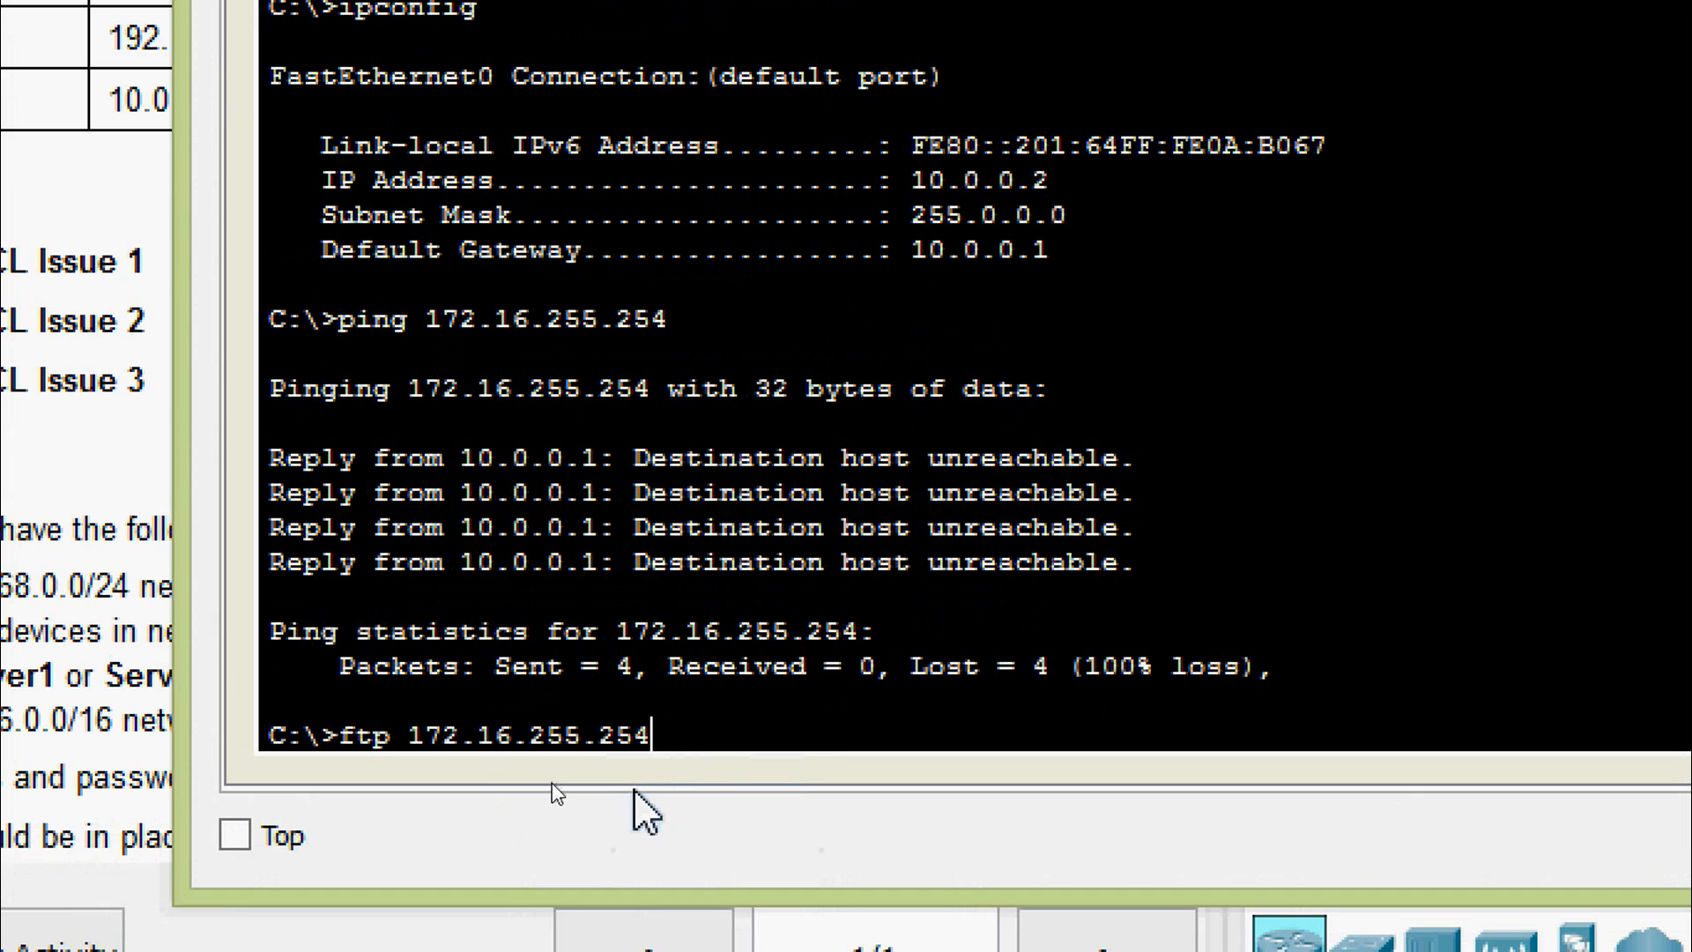
key("Return")
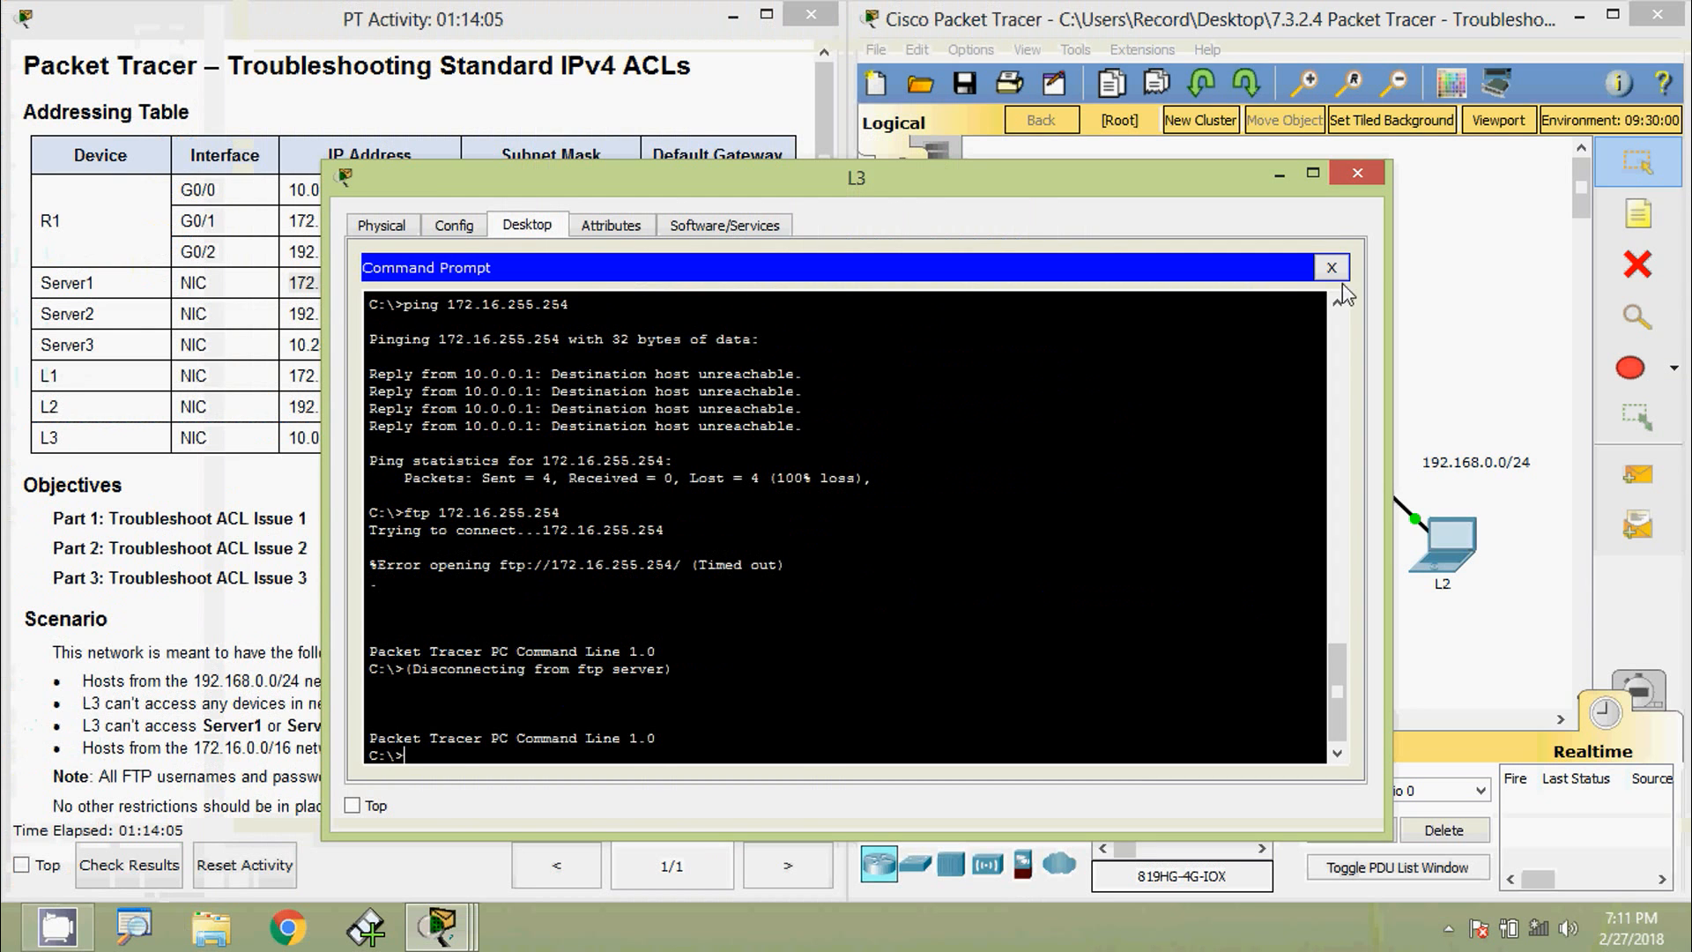
left_click(1332, 266)
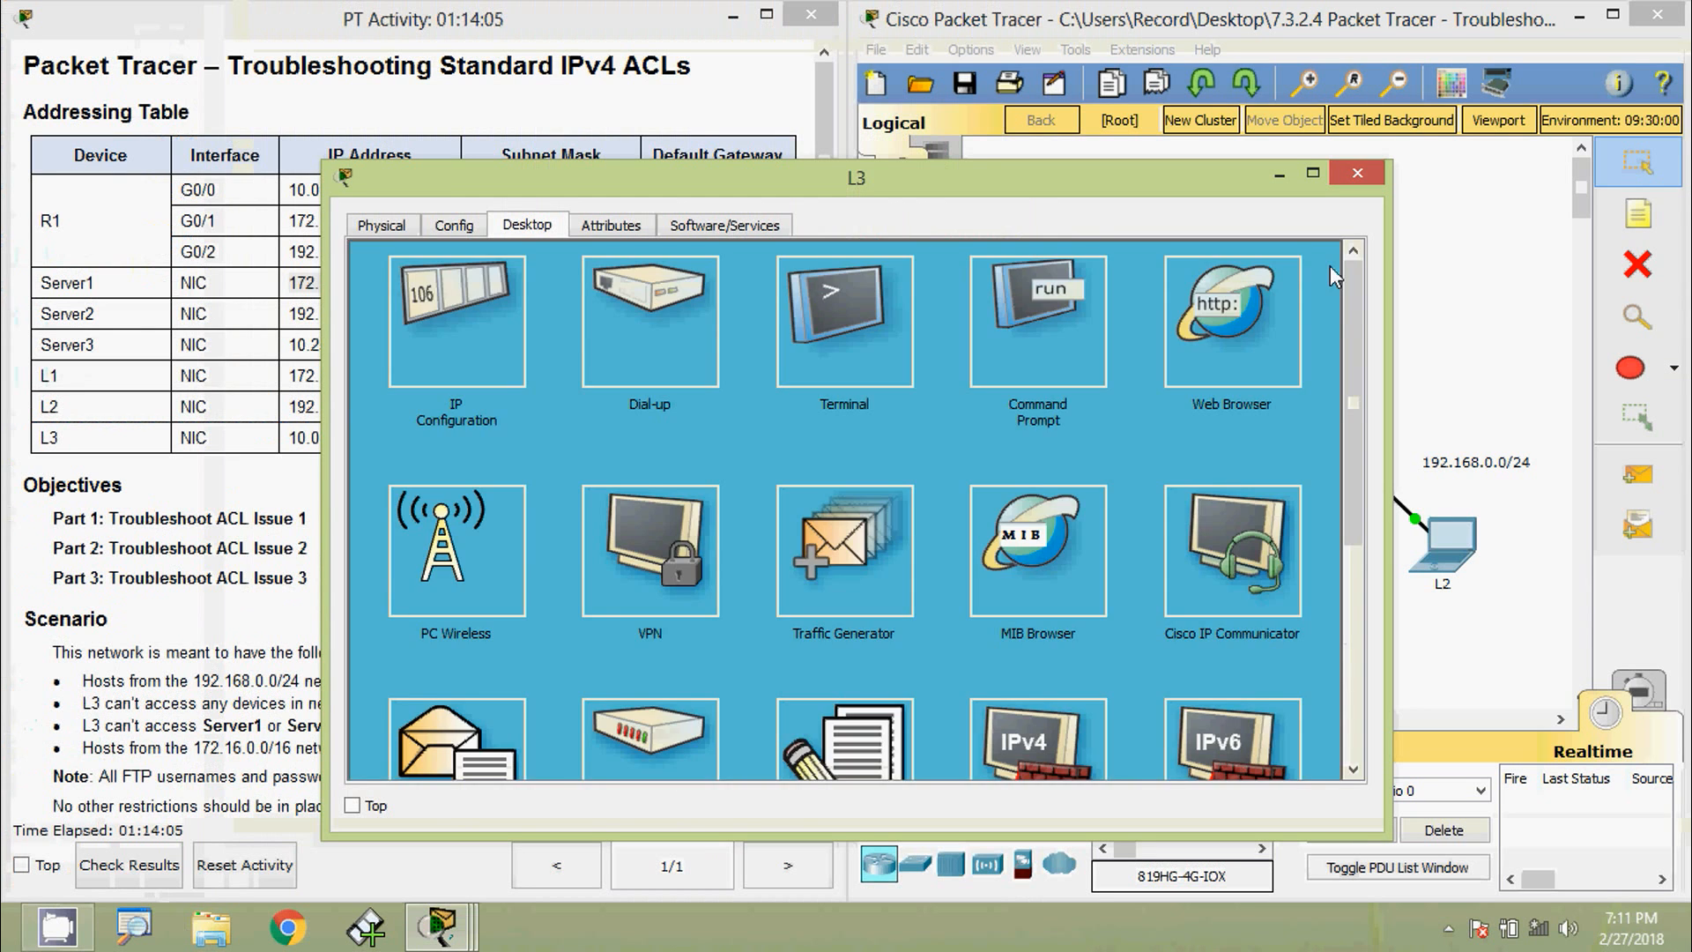
left_click(1239, 336)
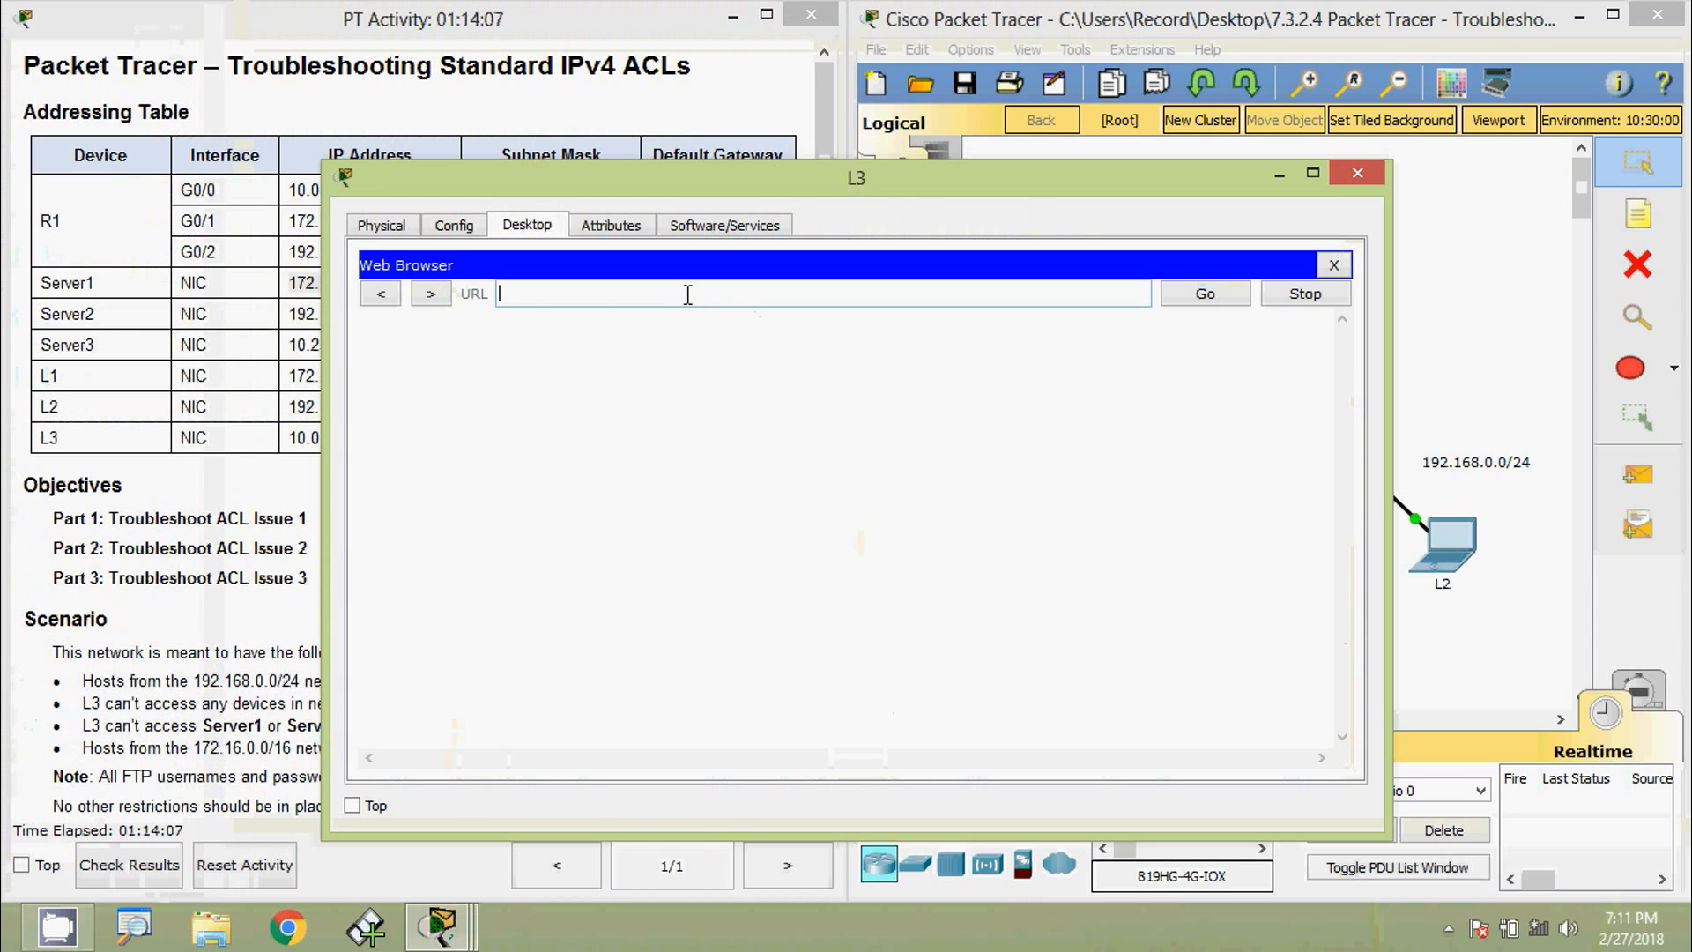
key("ctrl+v")
left_click(1205, 298)
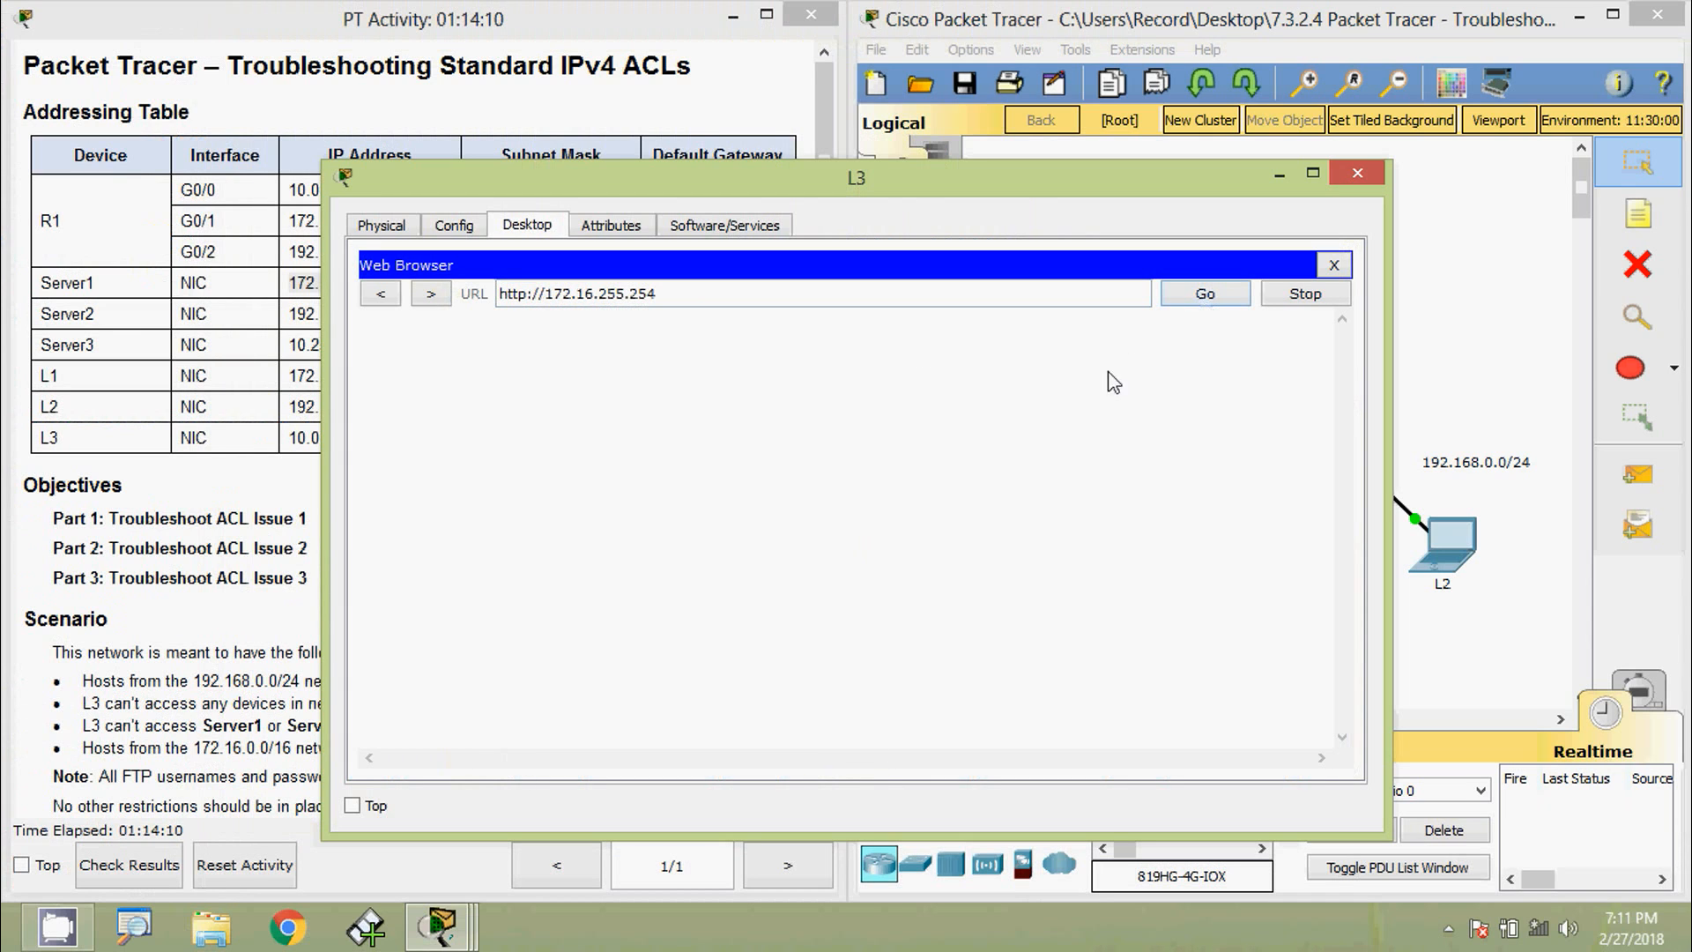
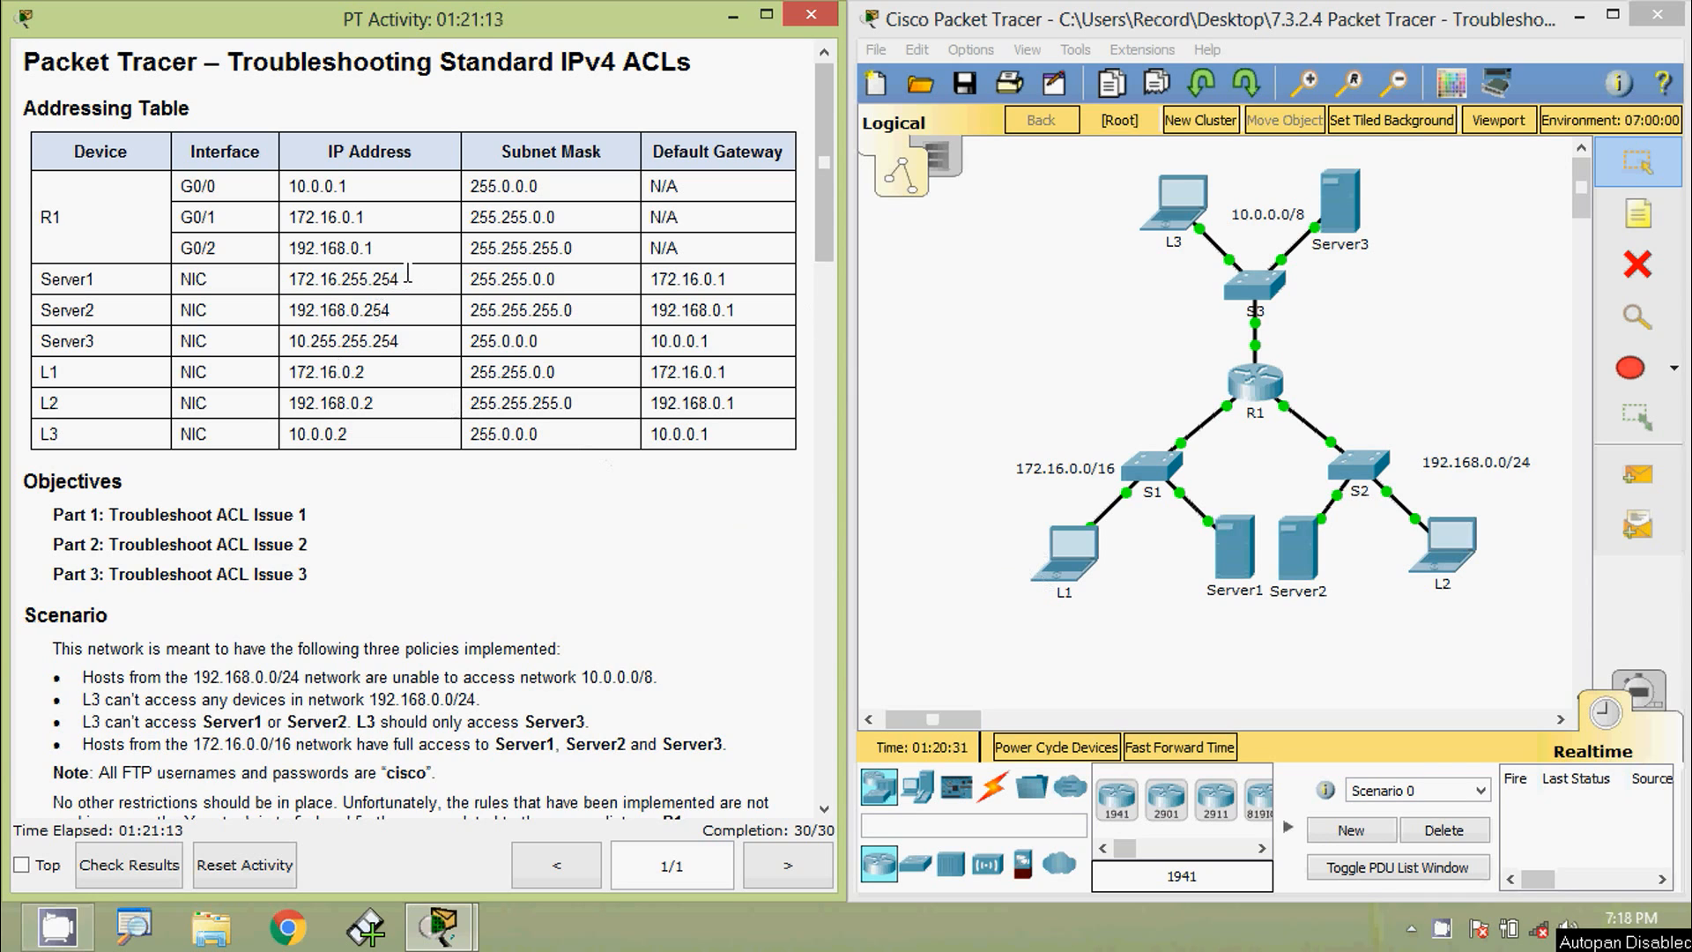
- Copy Server1's address and ping 172.16.255.254 from L1's command prompt
left_click_drag(408, 275, 288, 278)
key("ctrl+c")
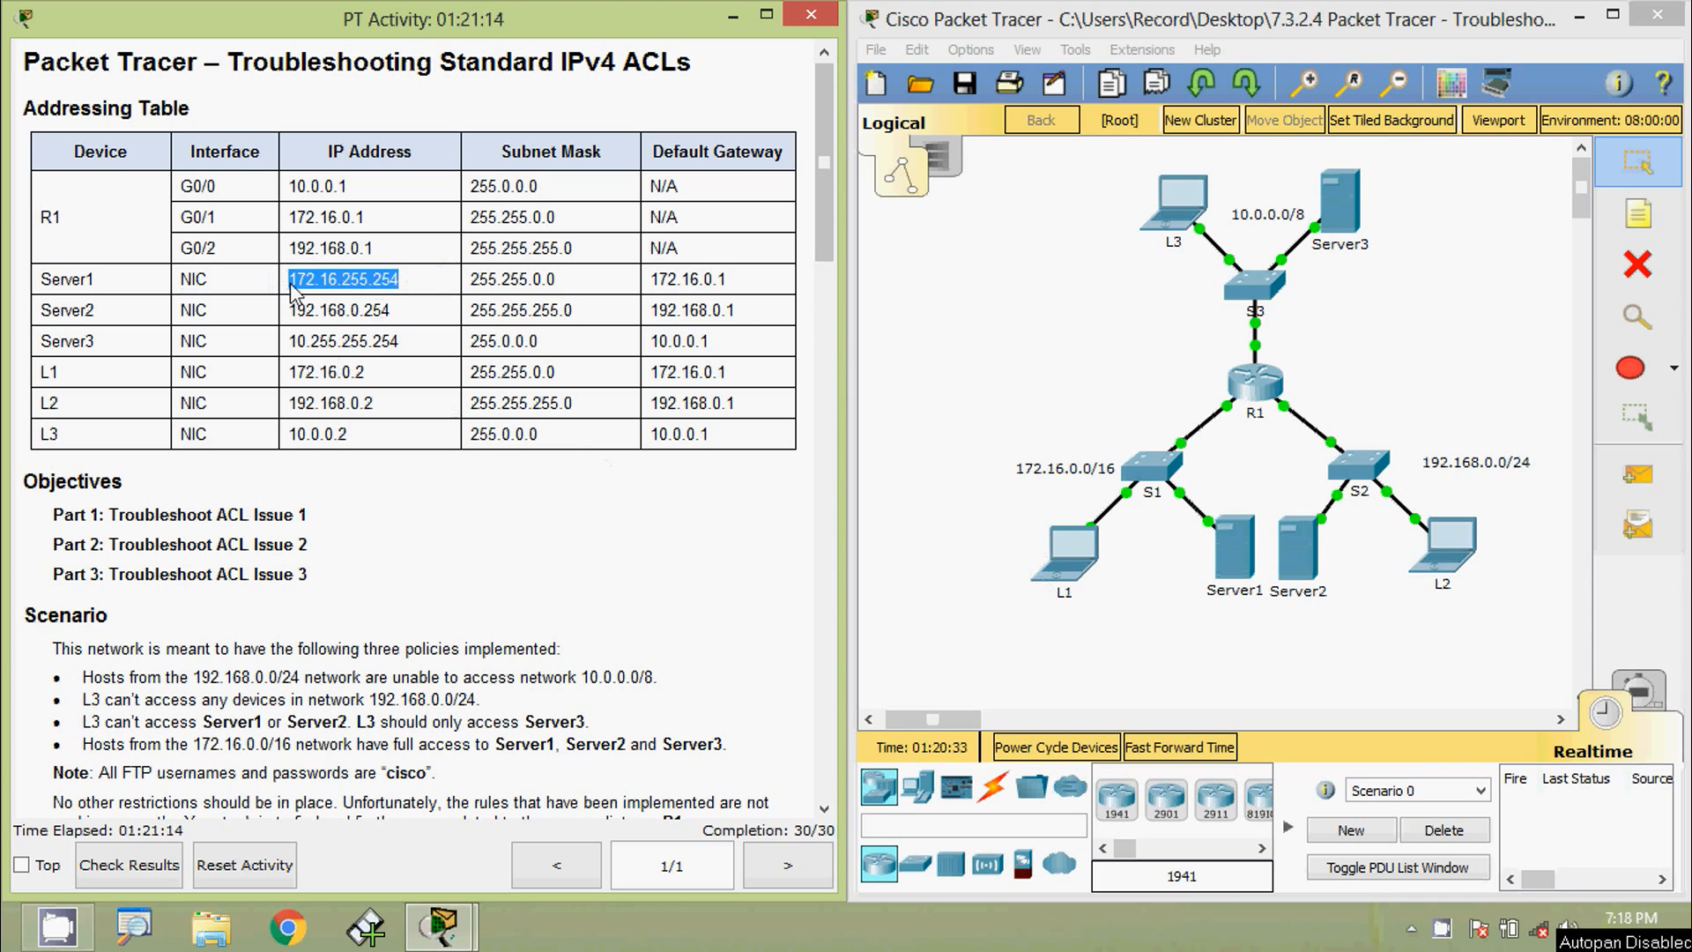
left_click(1080, 563)
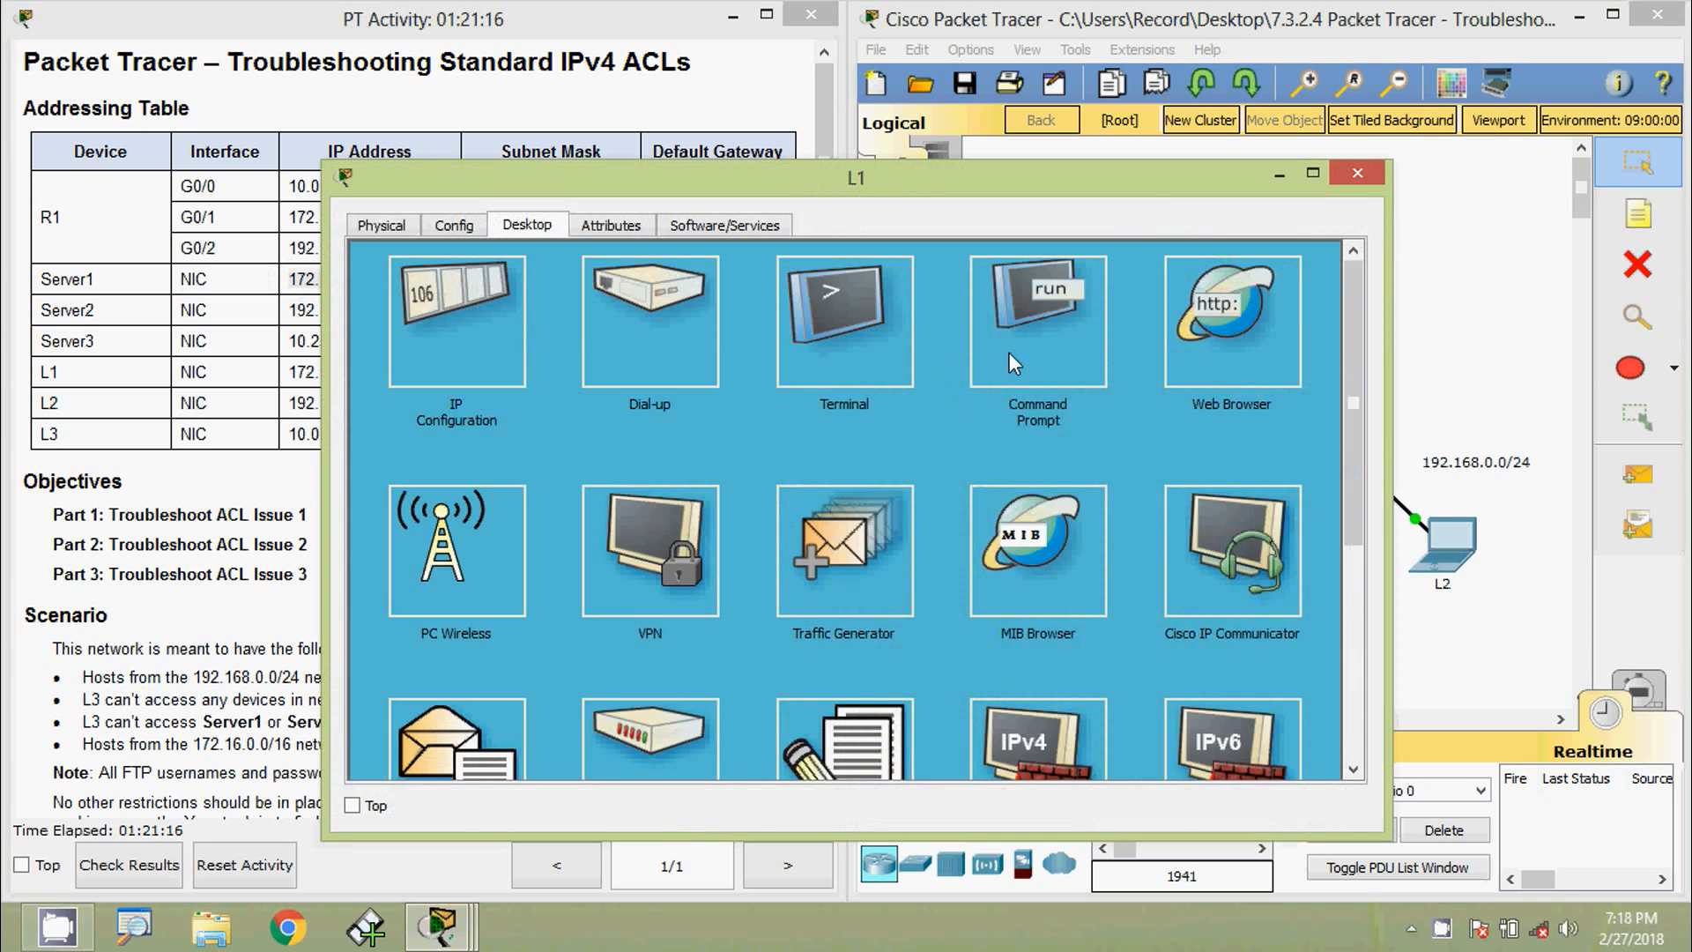
left_click(1009, 352)
left_click_drag(839, 193, 883, 159)
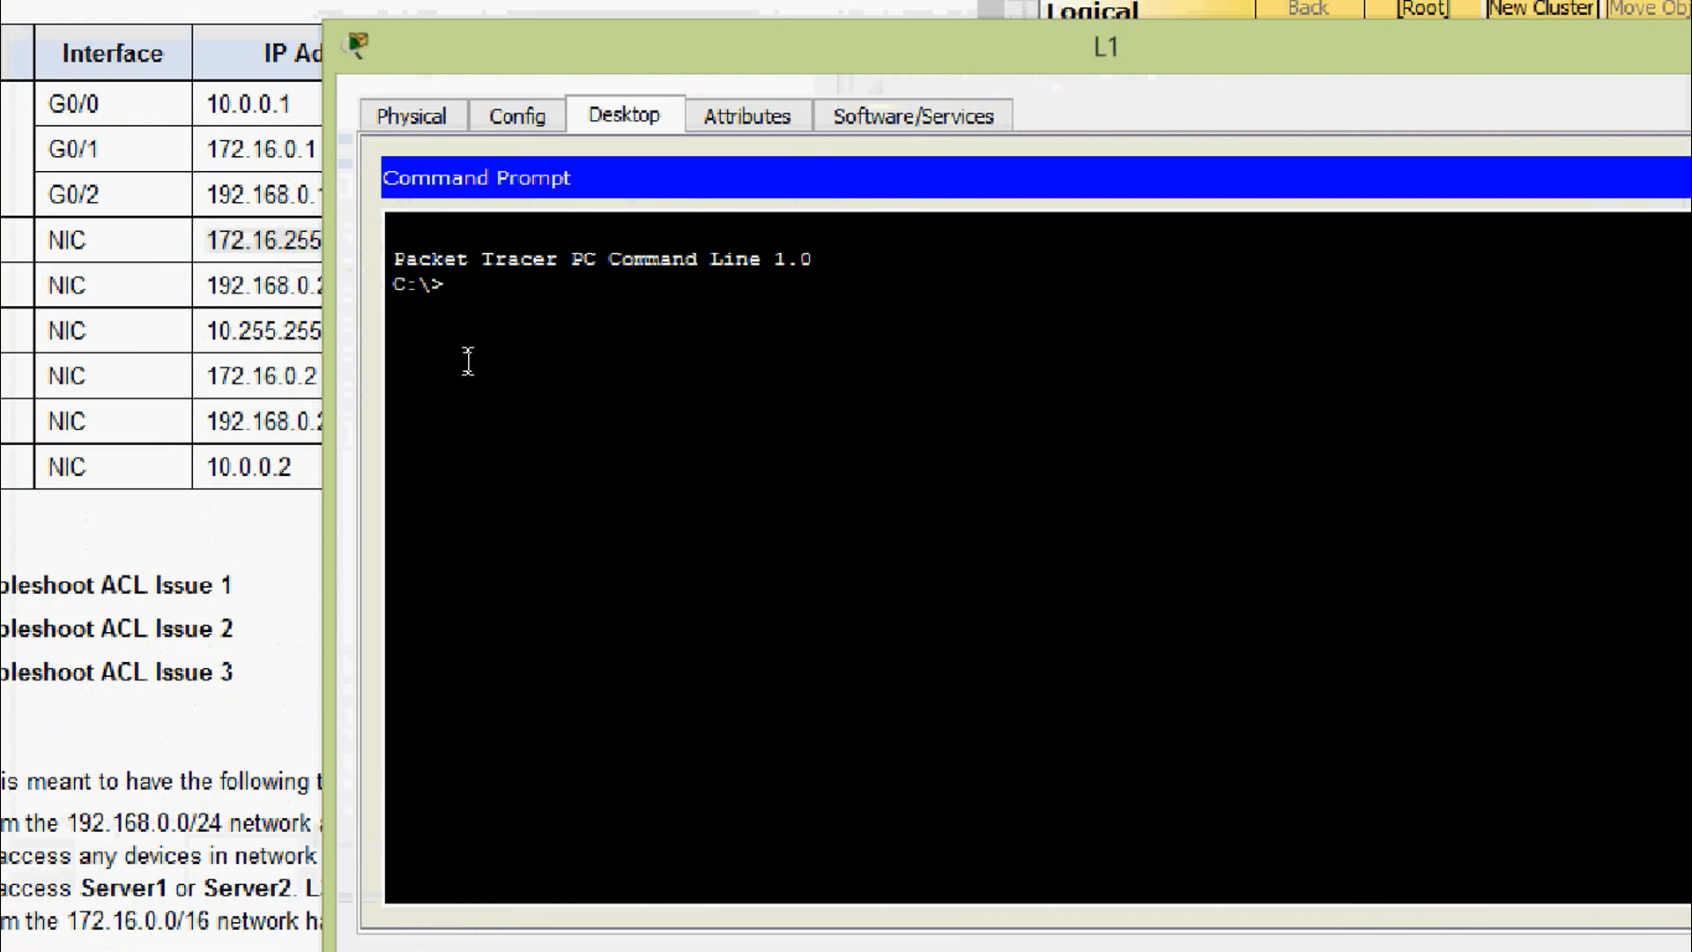
type("ping")
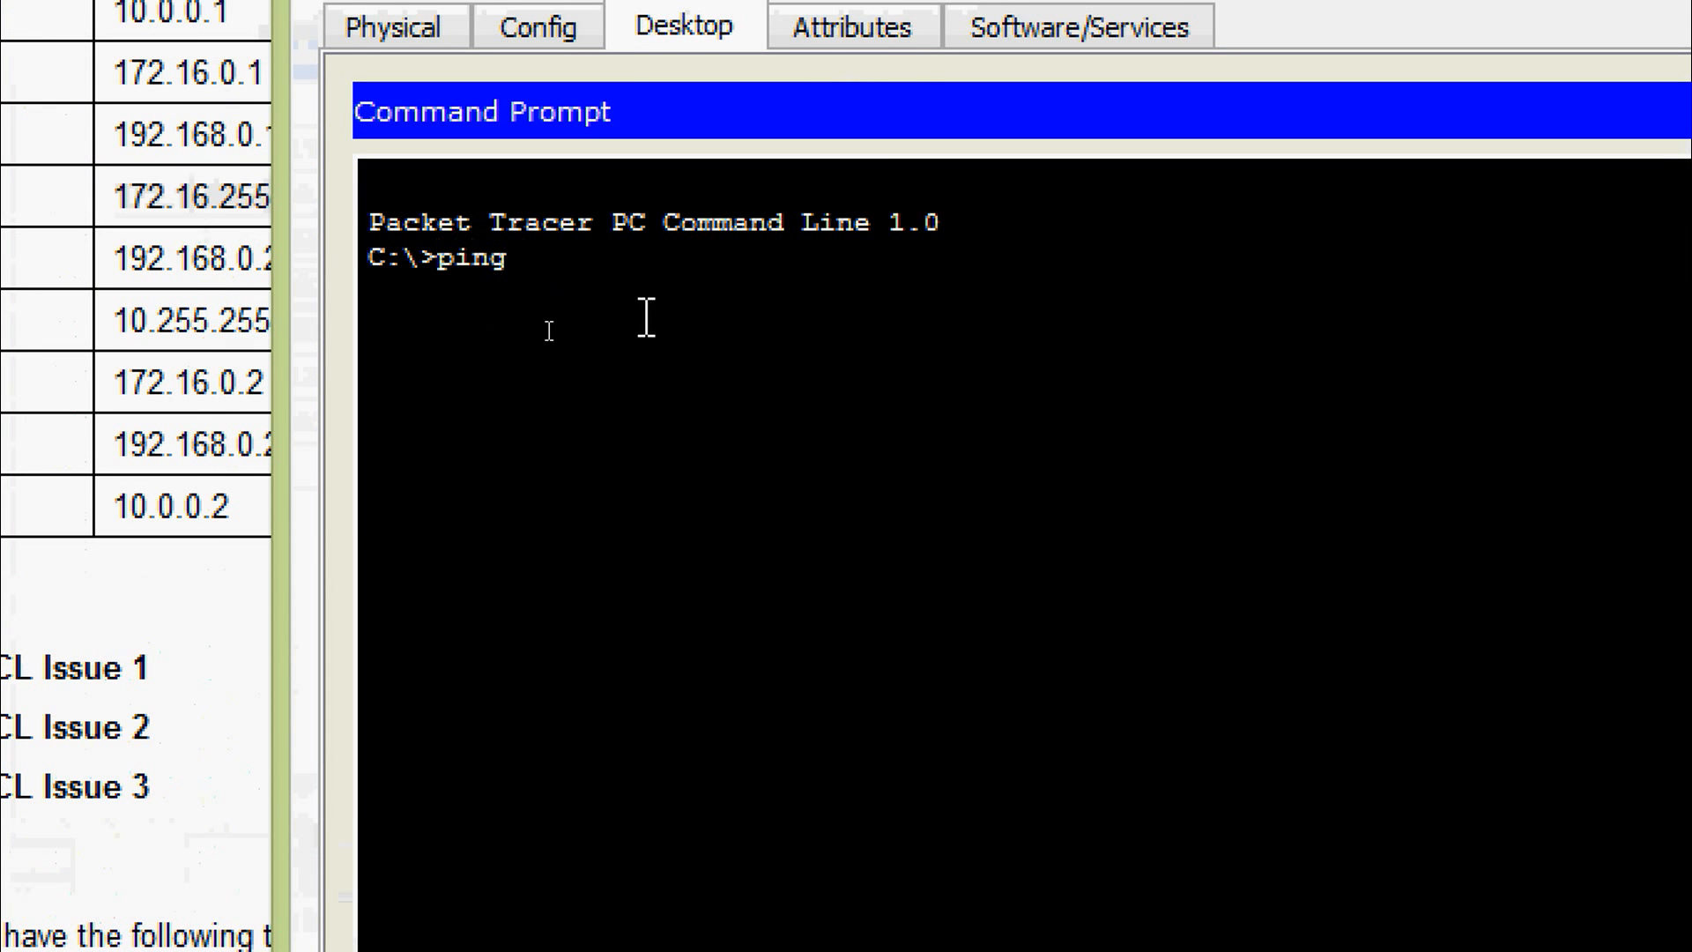
right_click(557, 251)
left_click(608, 349)
key("Return")
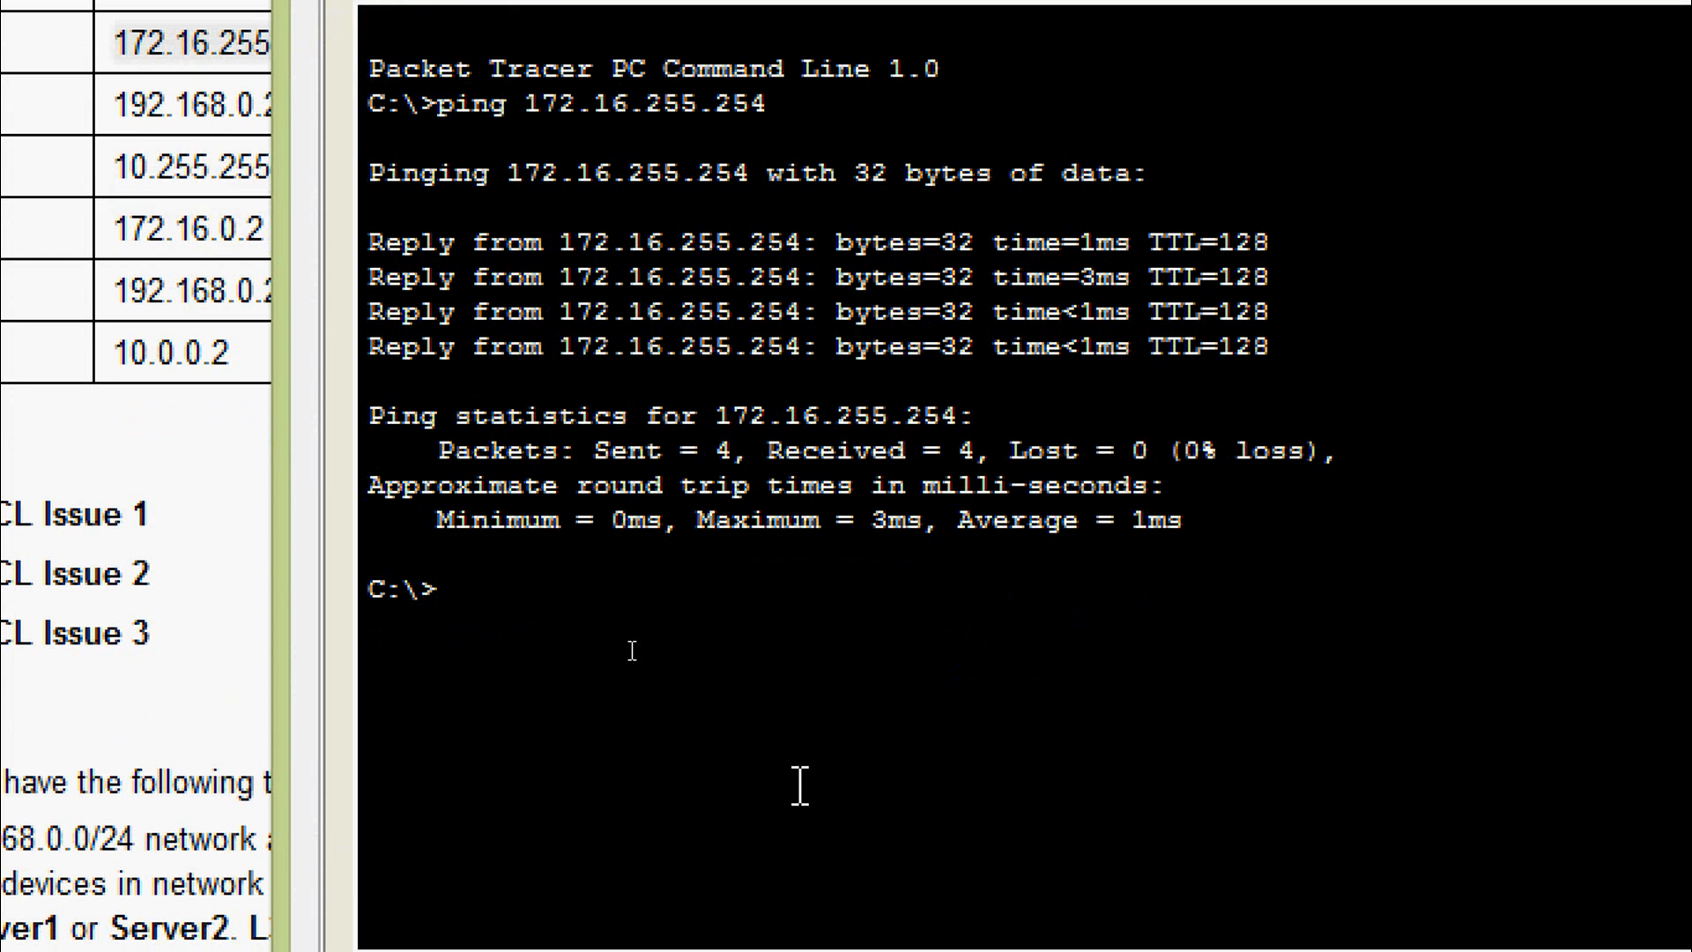
- Log in to FTP on 172.16.255.254 from L1 as user cisco
type("ftp")
right_click(650, 577)
left_click(697, 674)
key("Return")
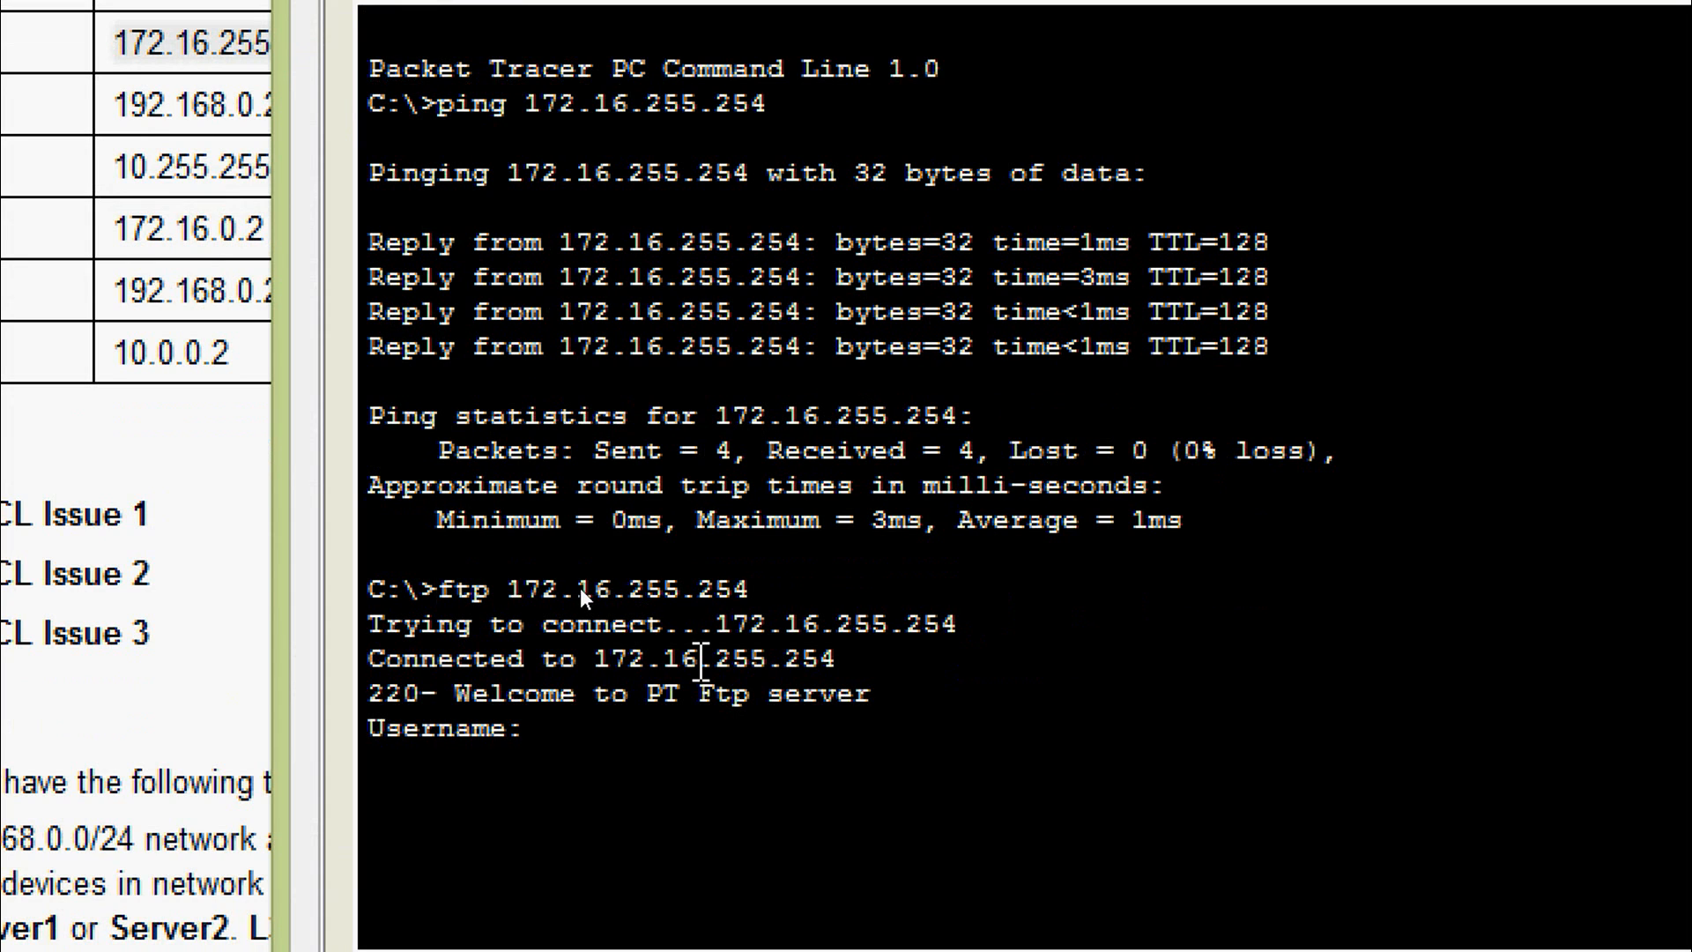
type("cisco")
key("Return")
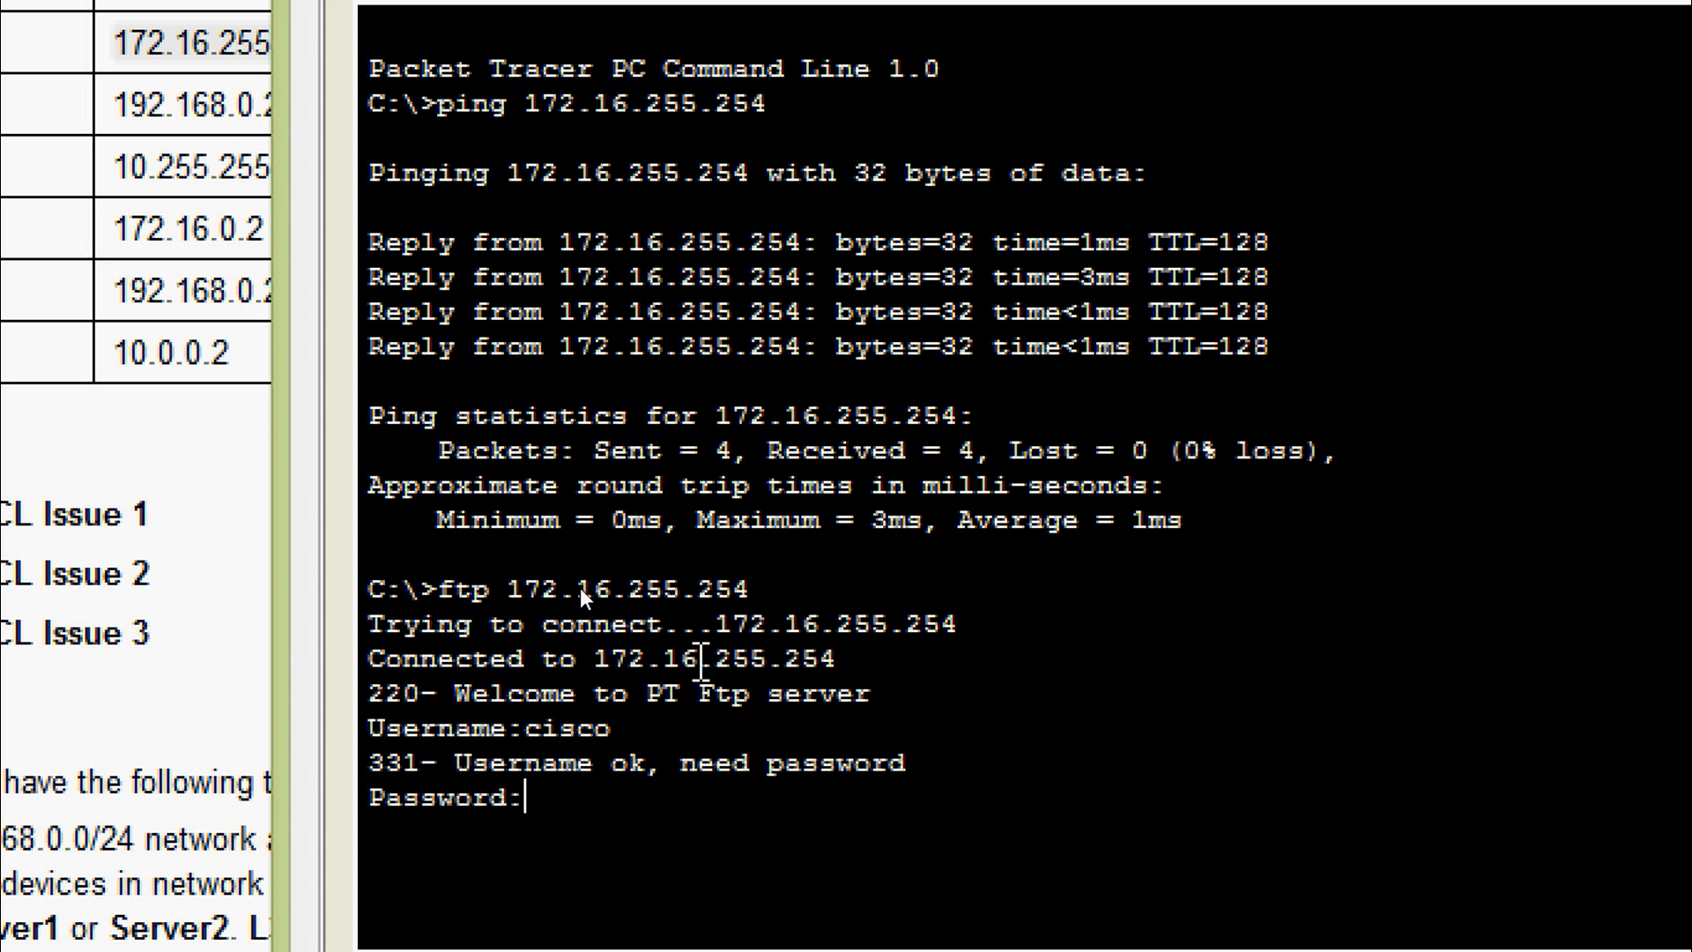
key("Return")
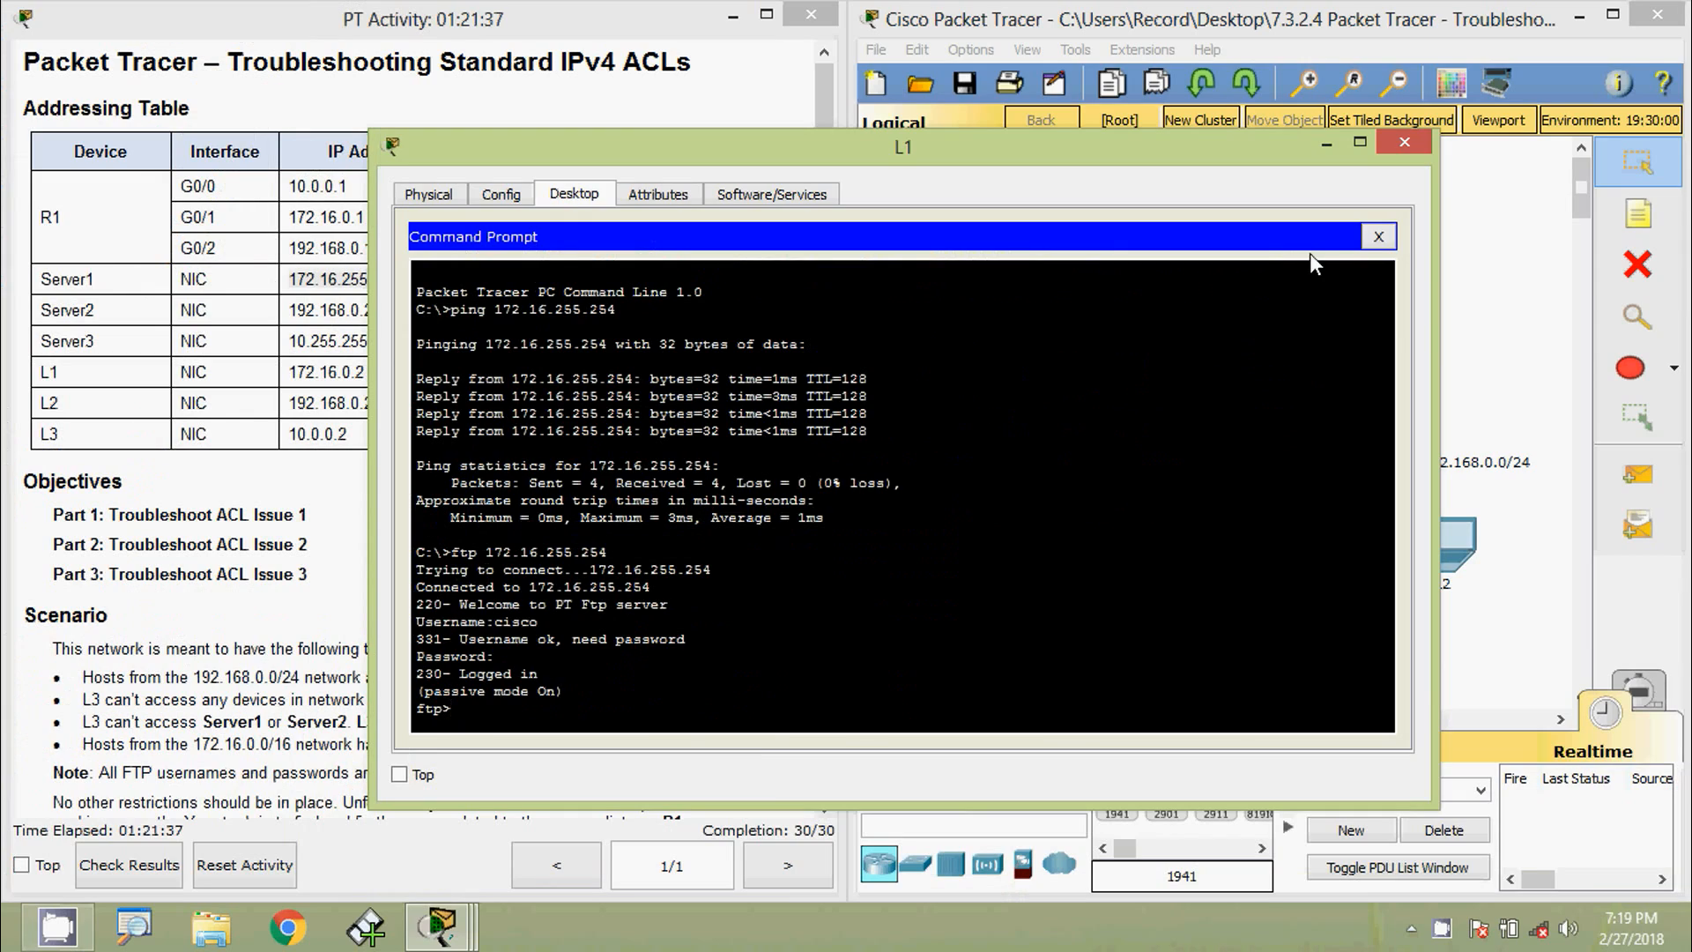
- Load Server1's welcome page at 172.16.255.254 in L1's web browser
left_click(1313, 255)
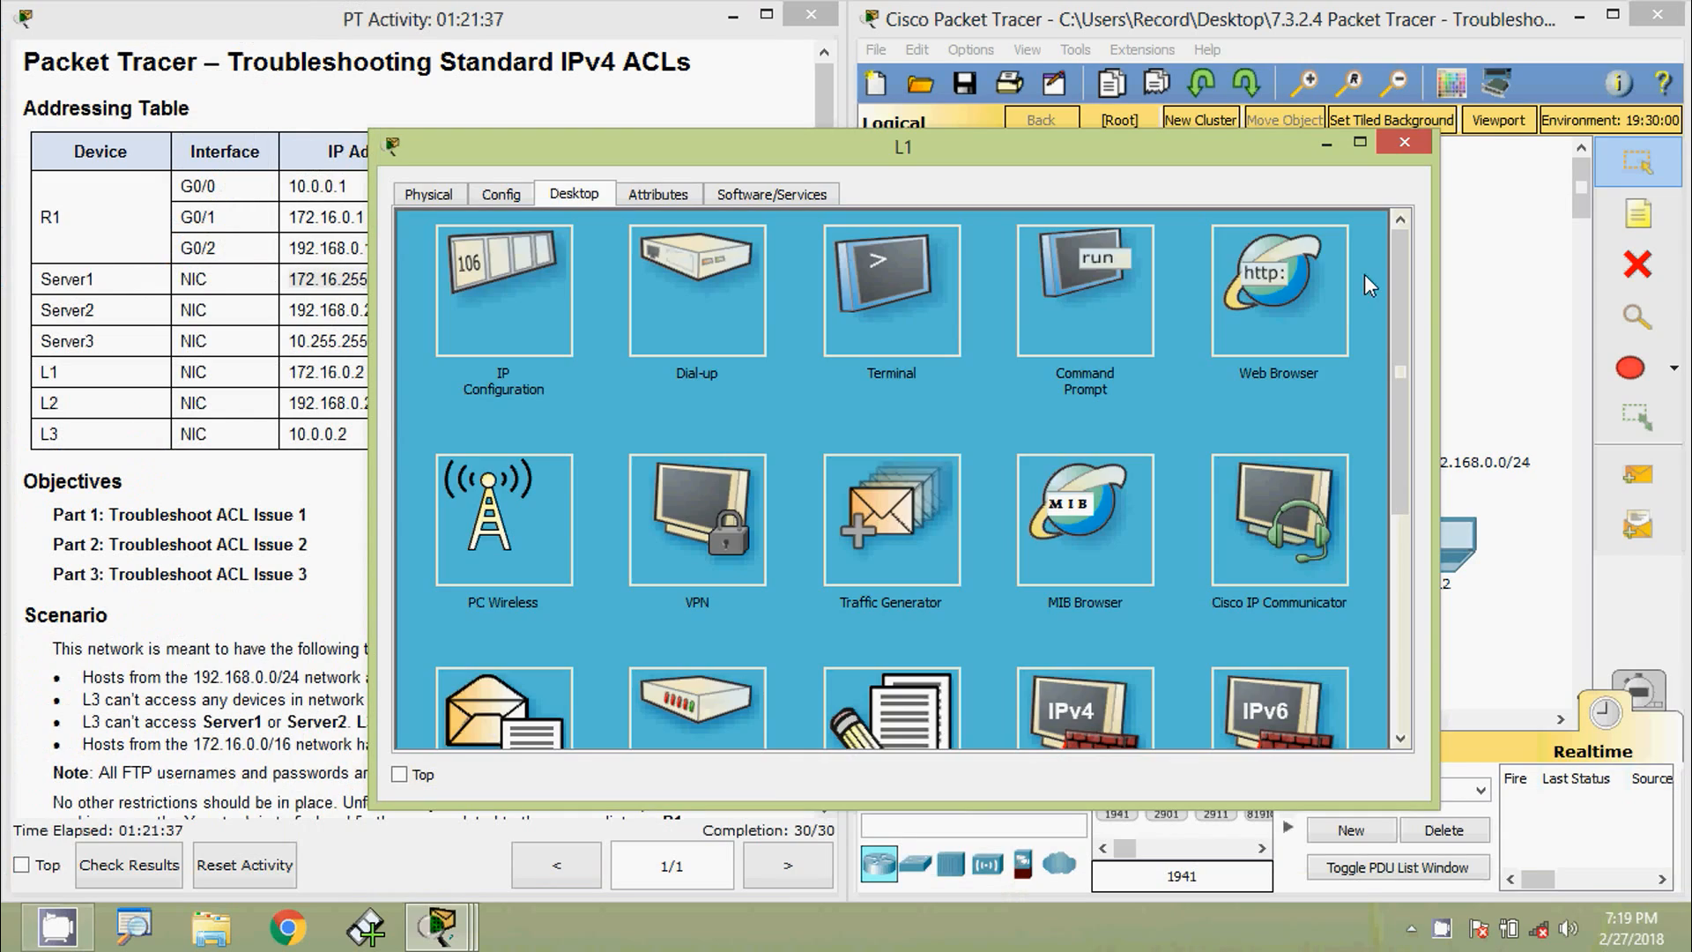
left_click(1266, 302)
left_click(865, 264)
key("ctrl+v")
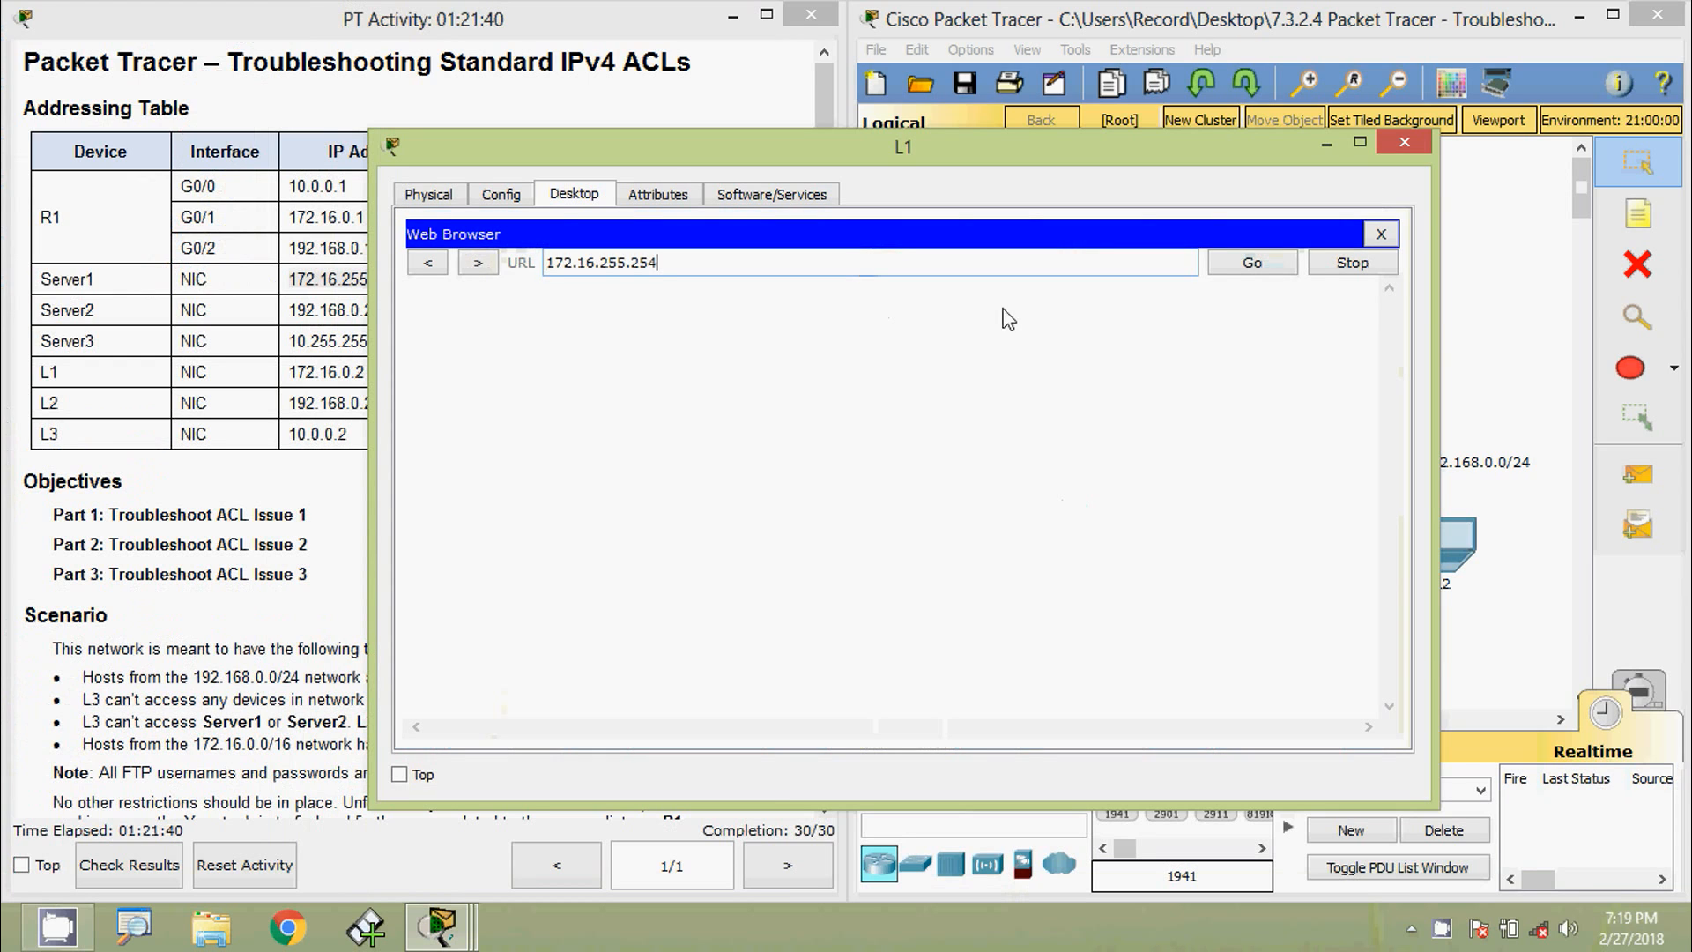
left_click(1223, 266)
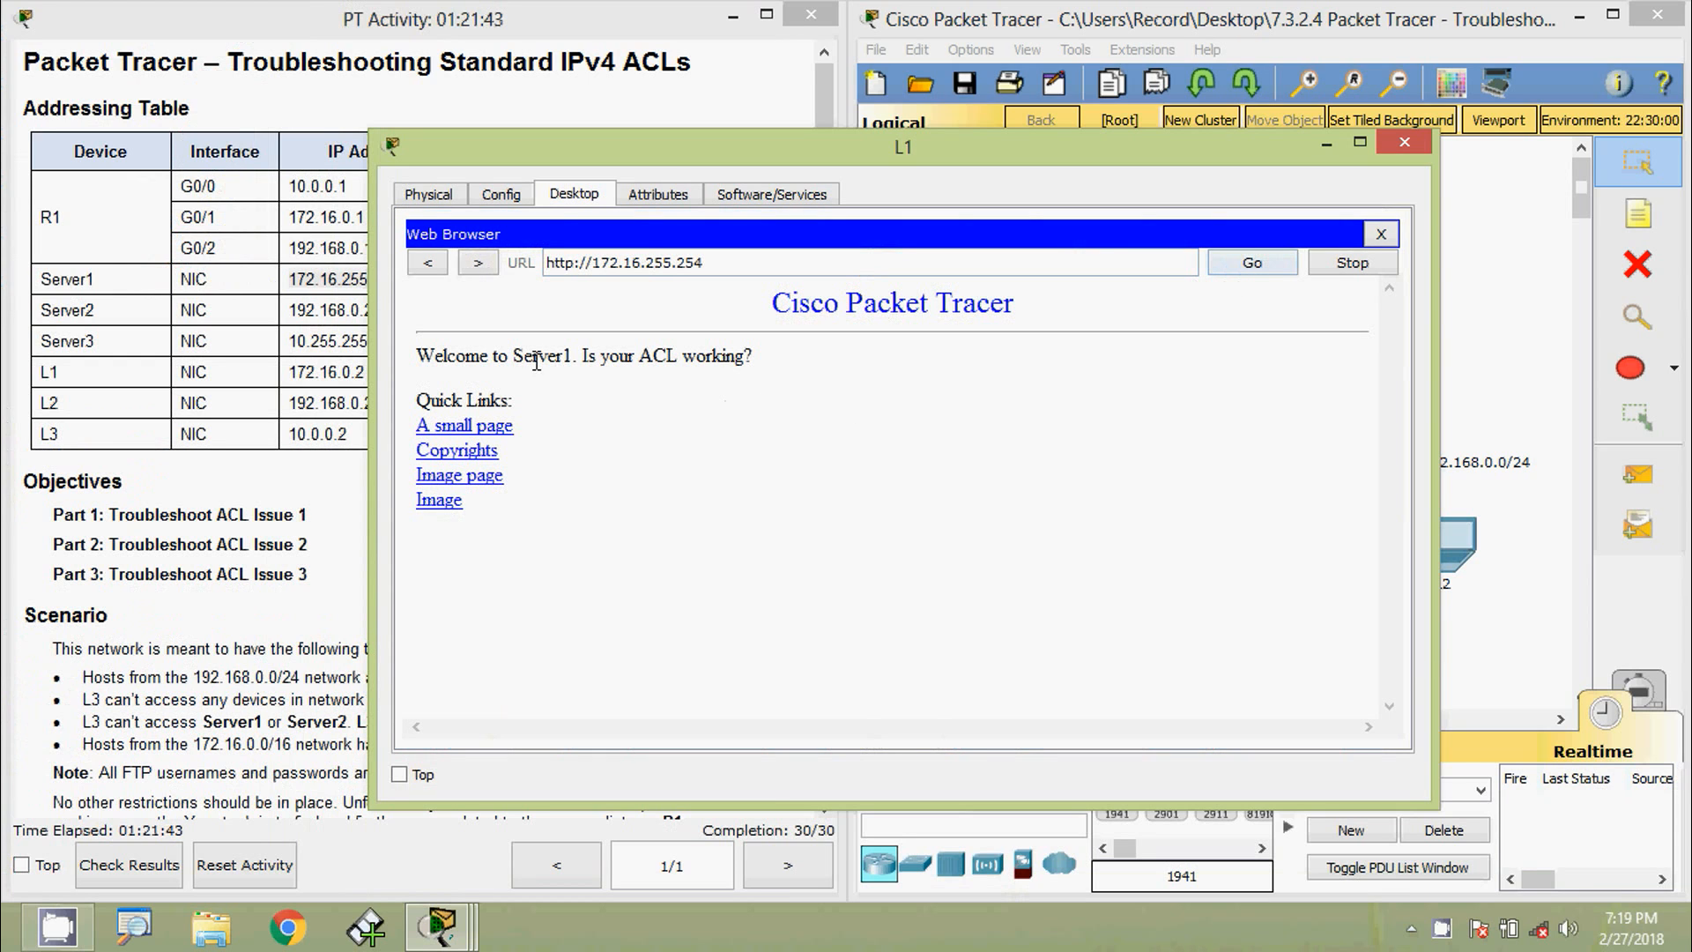
left_click_drag(517, 355, 583, 355)
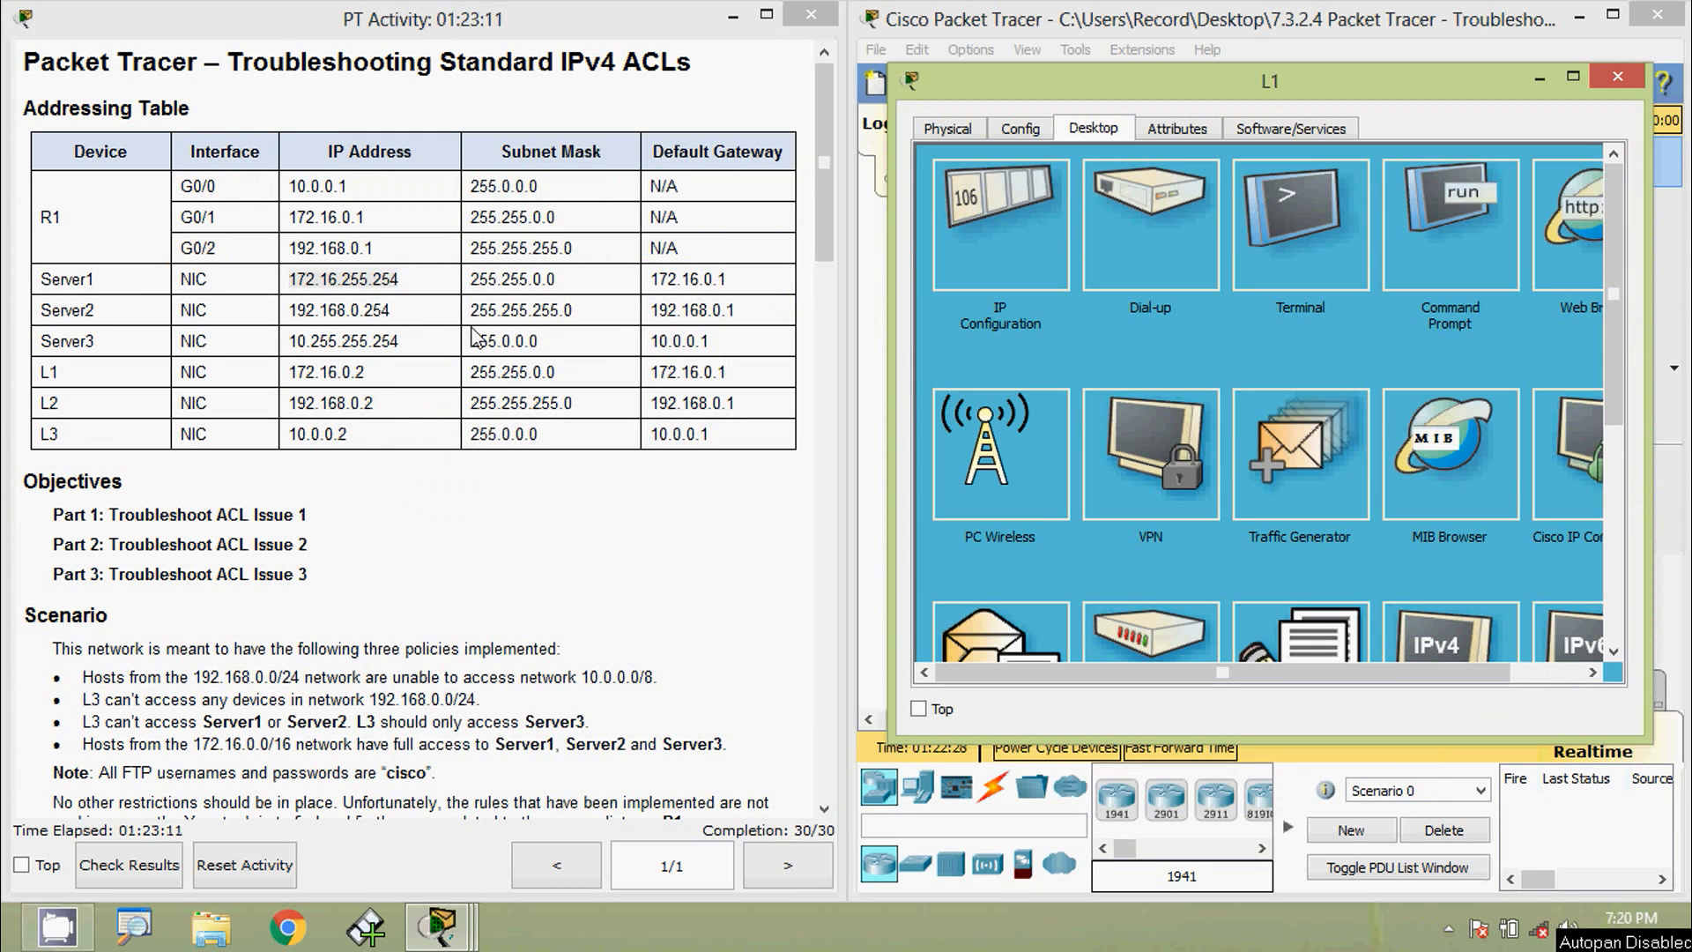
- Quit the Server1 FTP session and ping Server2 at 192.168.0.254, which fails
left_click_drag(397, 318, 291, 315)
key("ctrl+c")
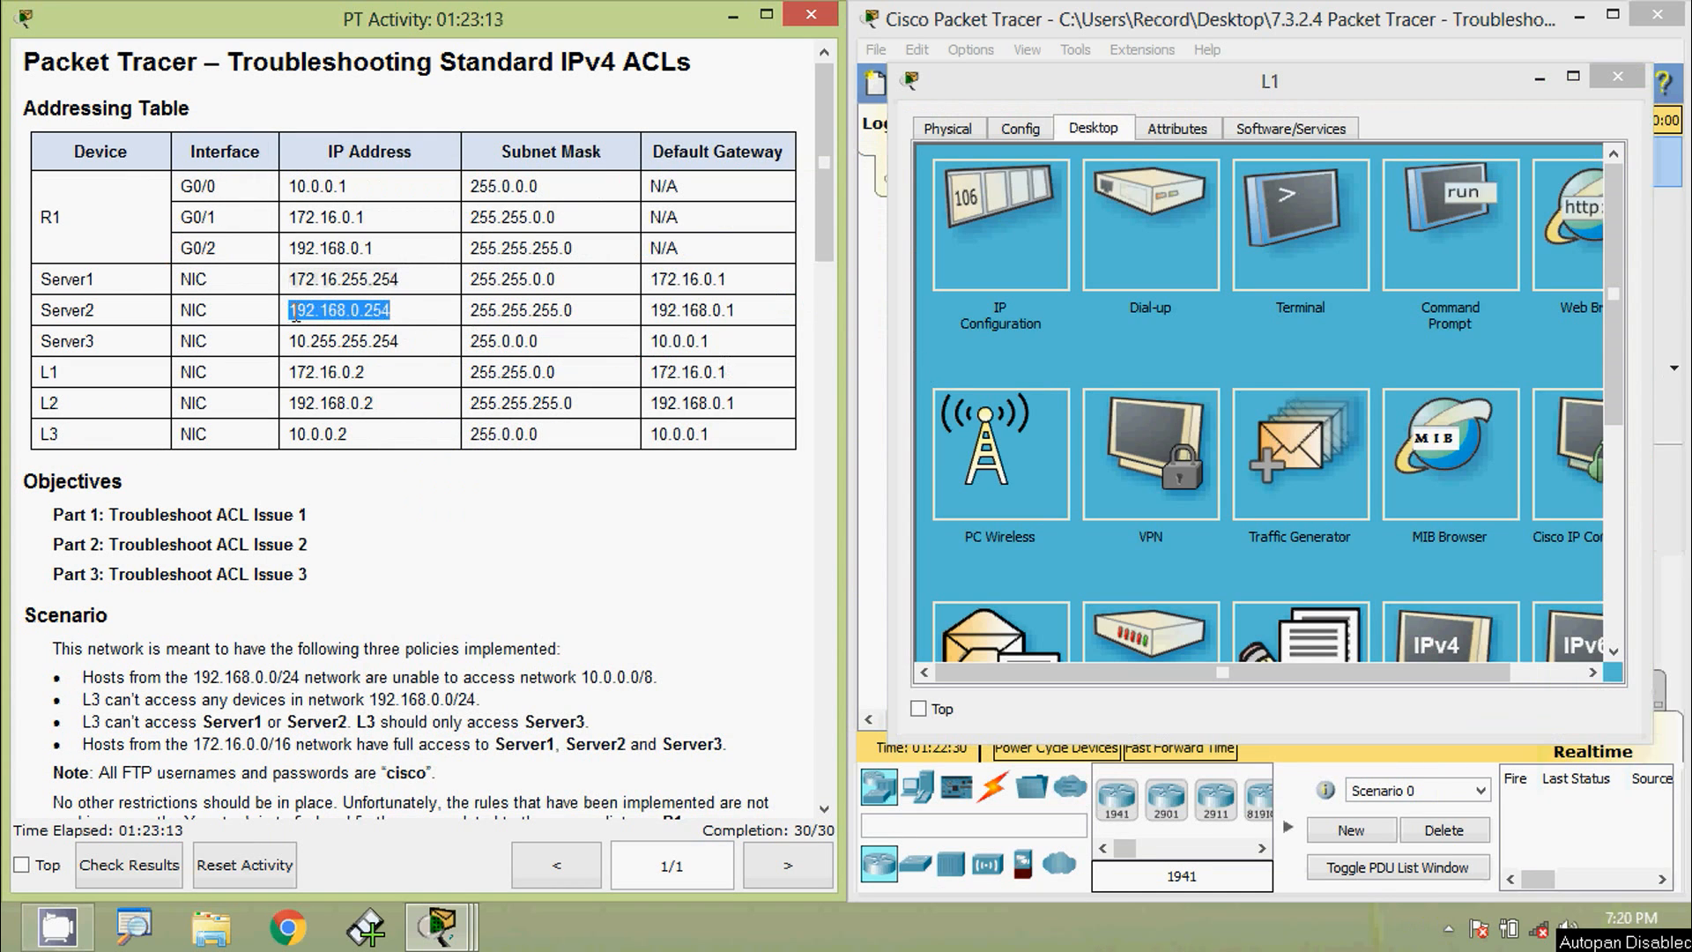
left_click(1489, 247)
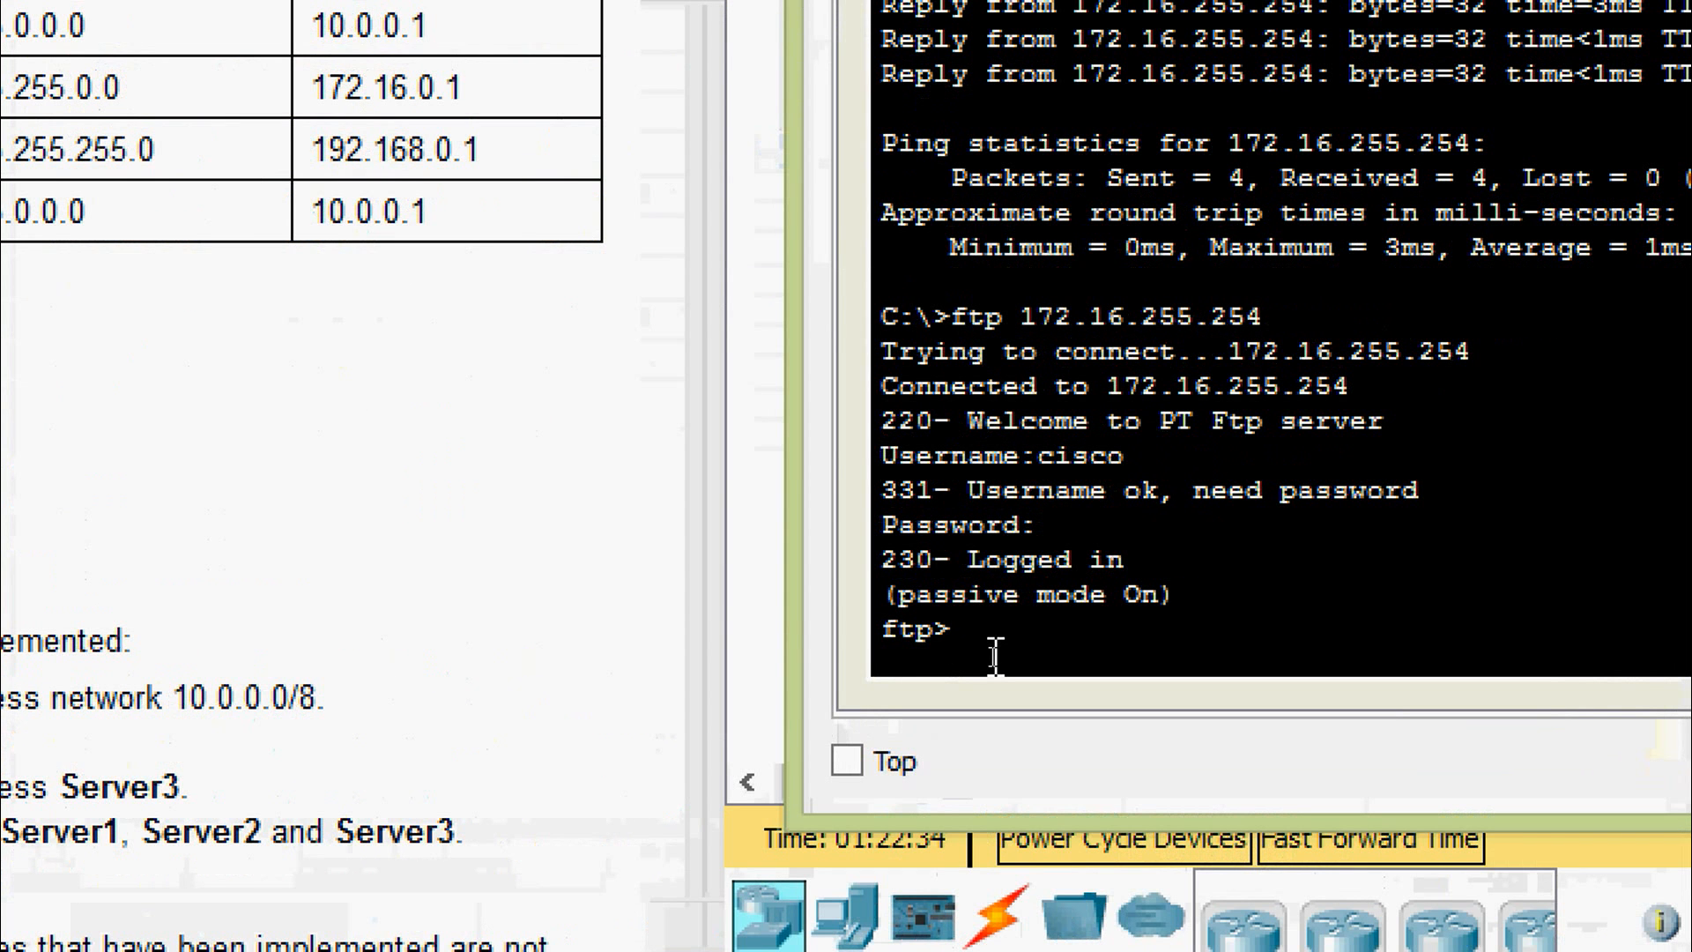
type("quit")
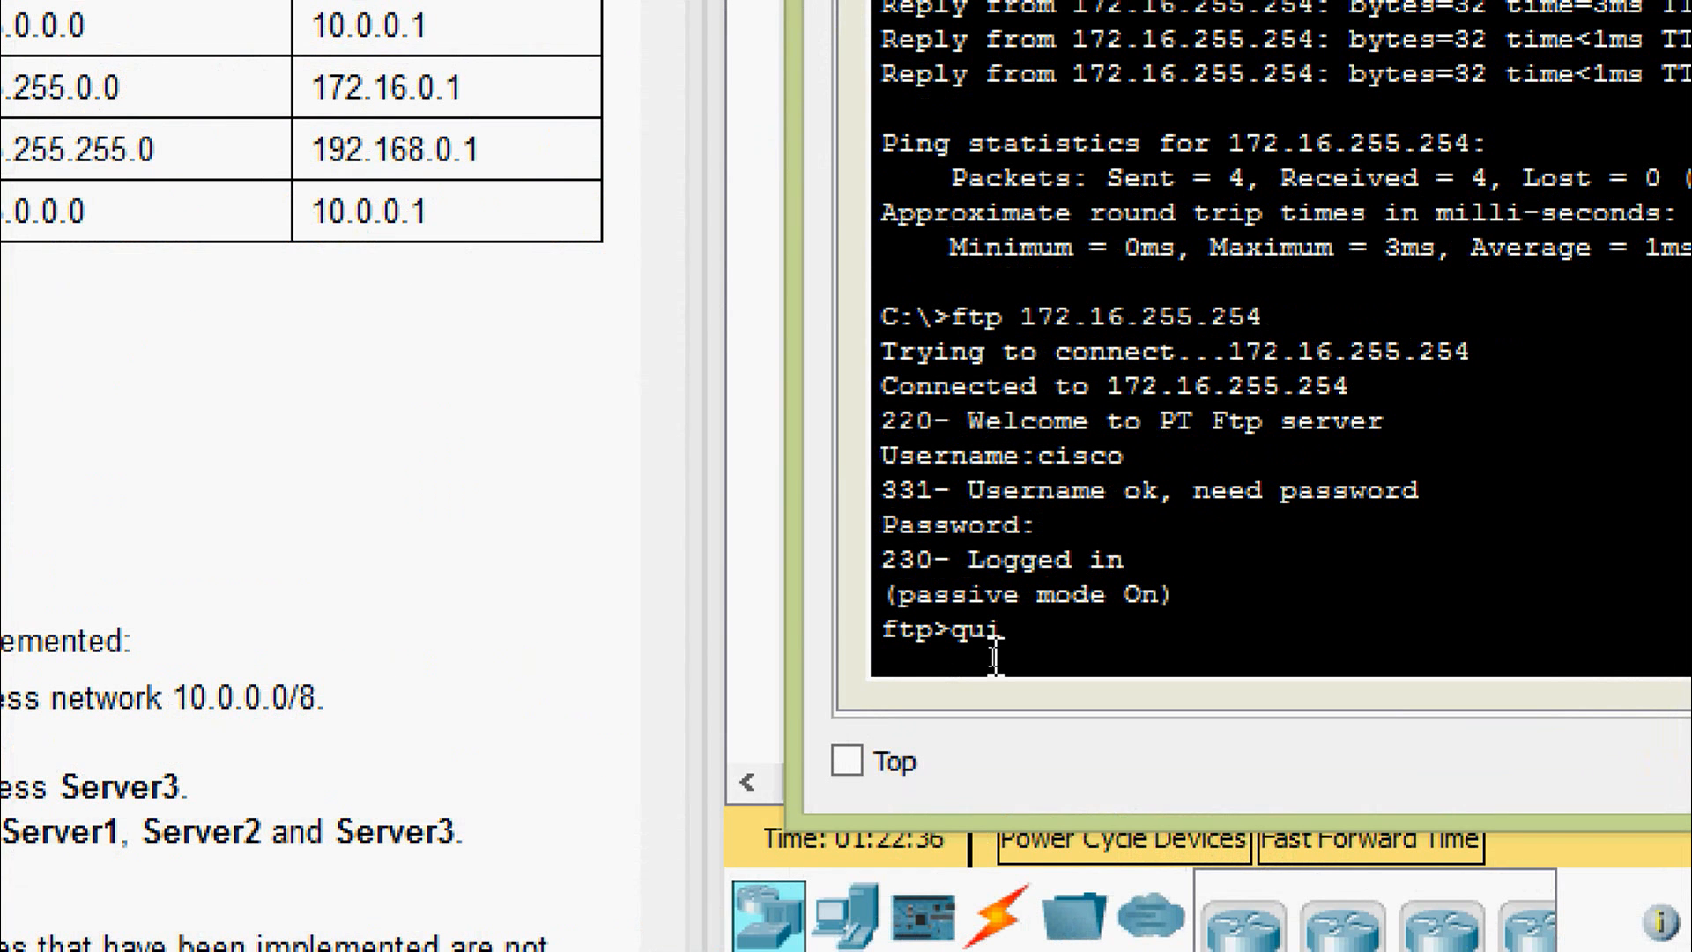
key("Return")
key("Return")
key("Return")
key("Return")
type("ping")
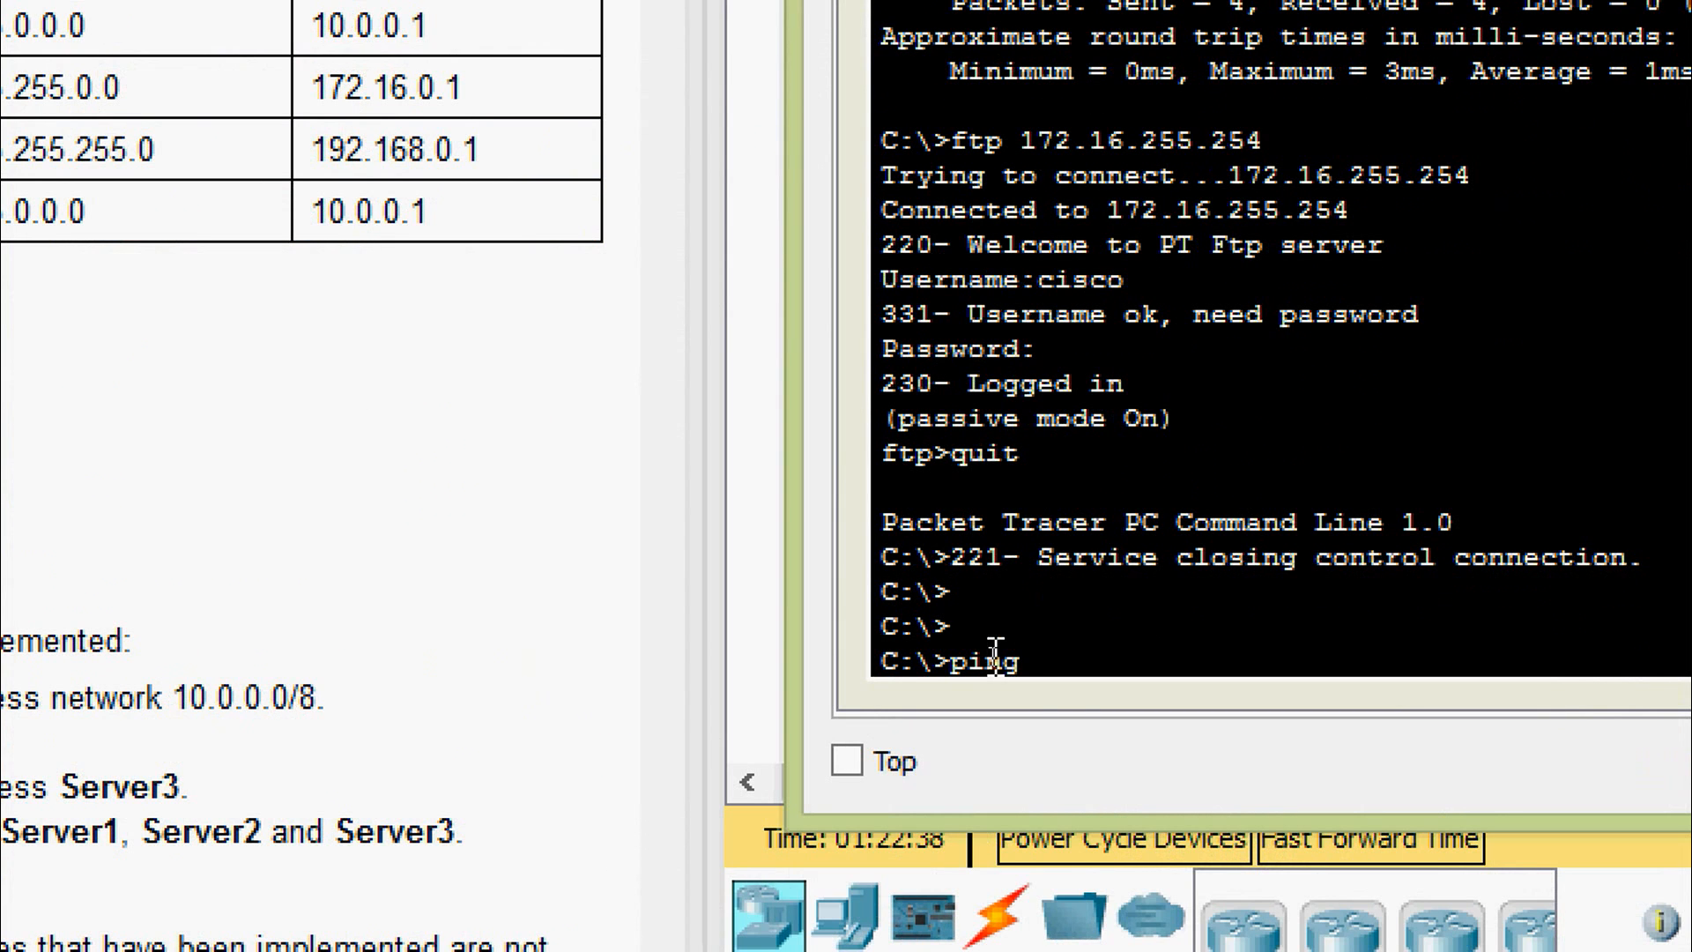
right_click(1087, 649)
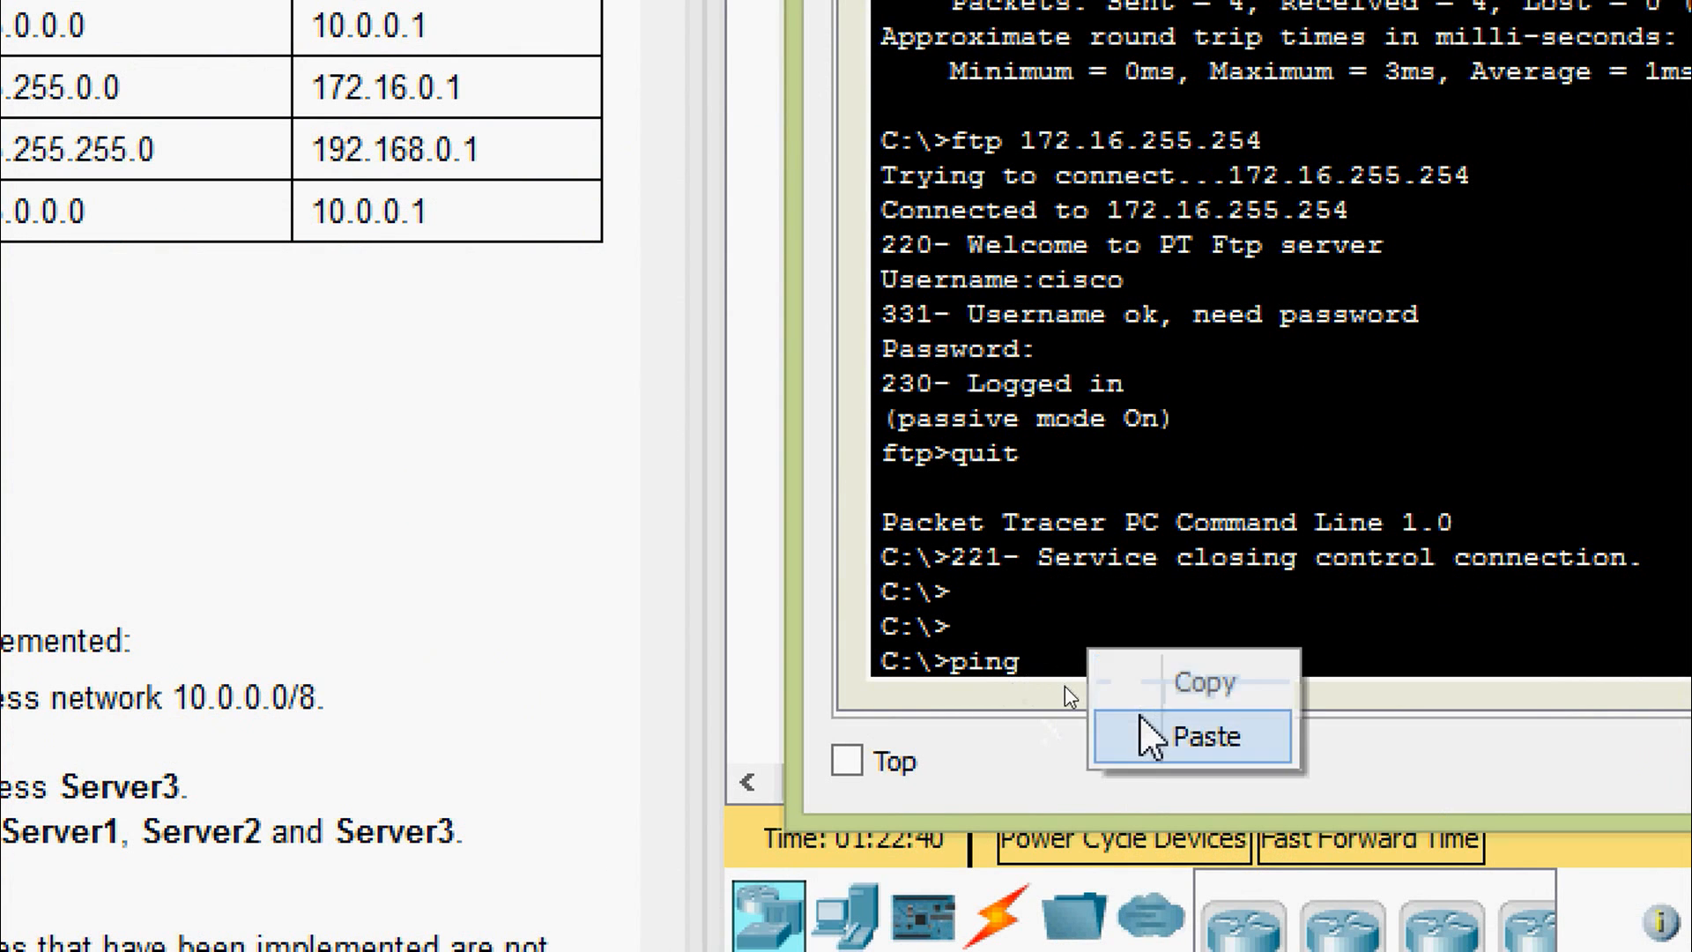
left_click(1152, 729)
key("Return")
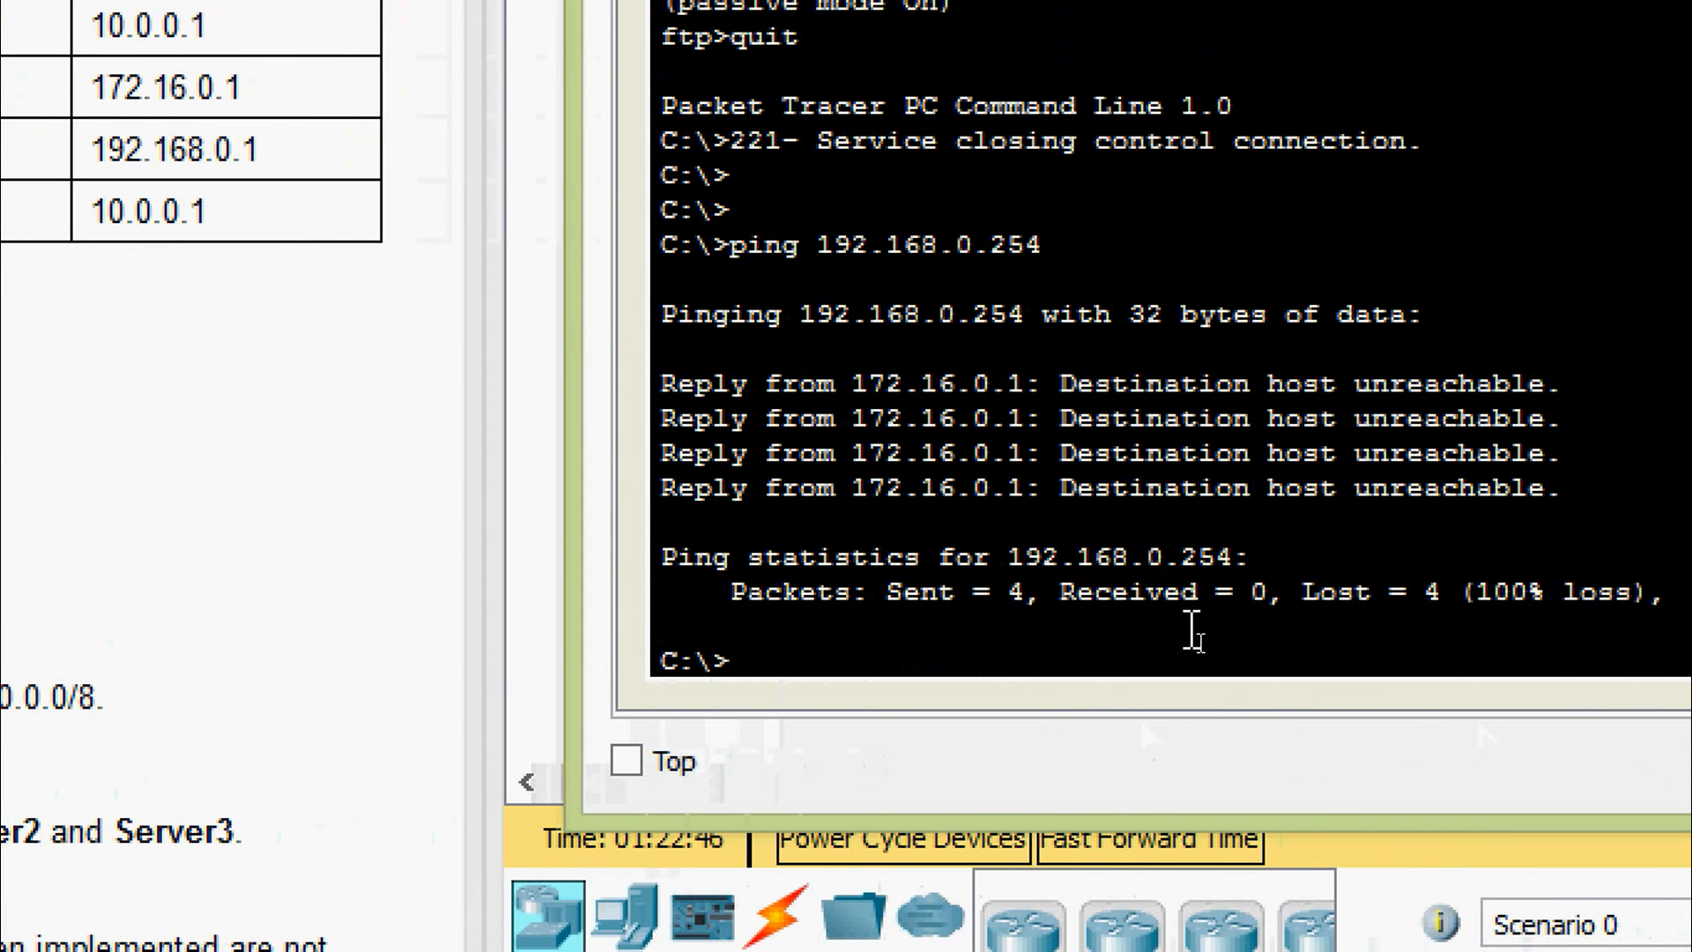
- Attempt an FTP connection to 192.168.0.254 from L1, which times out
type("ftp")
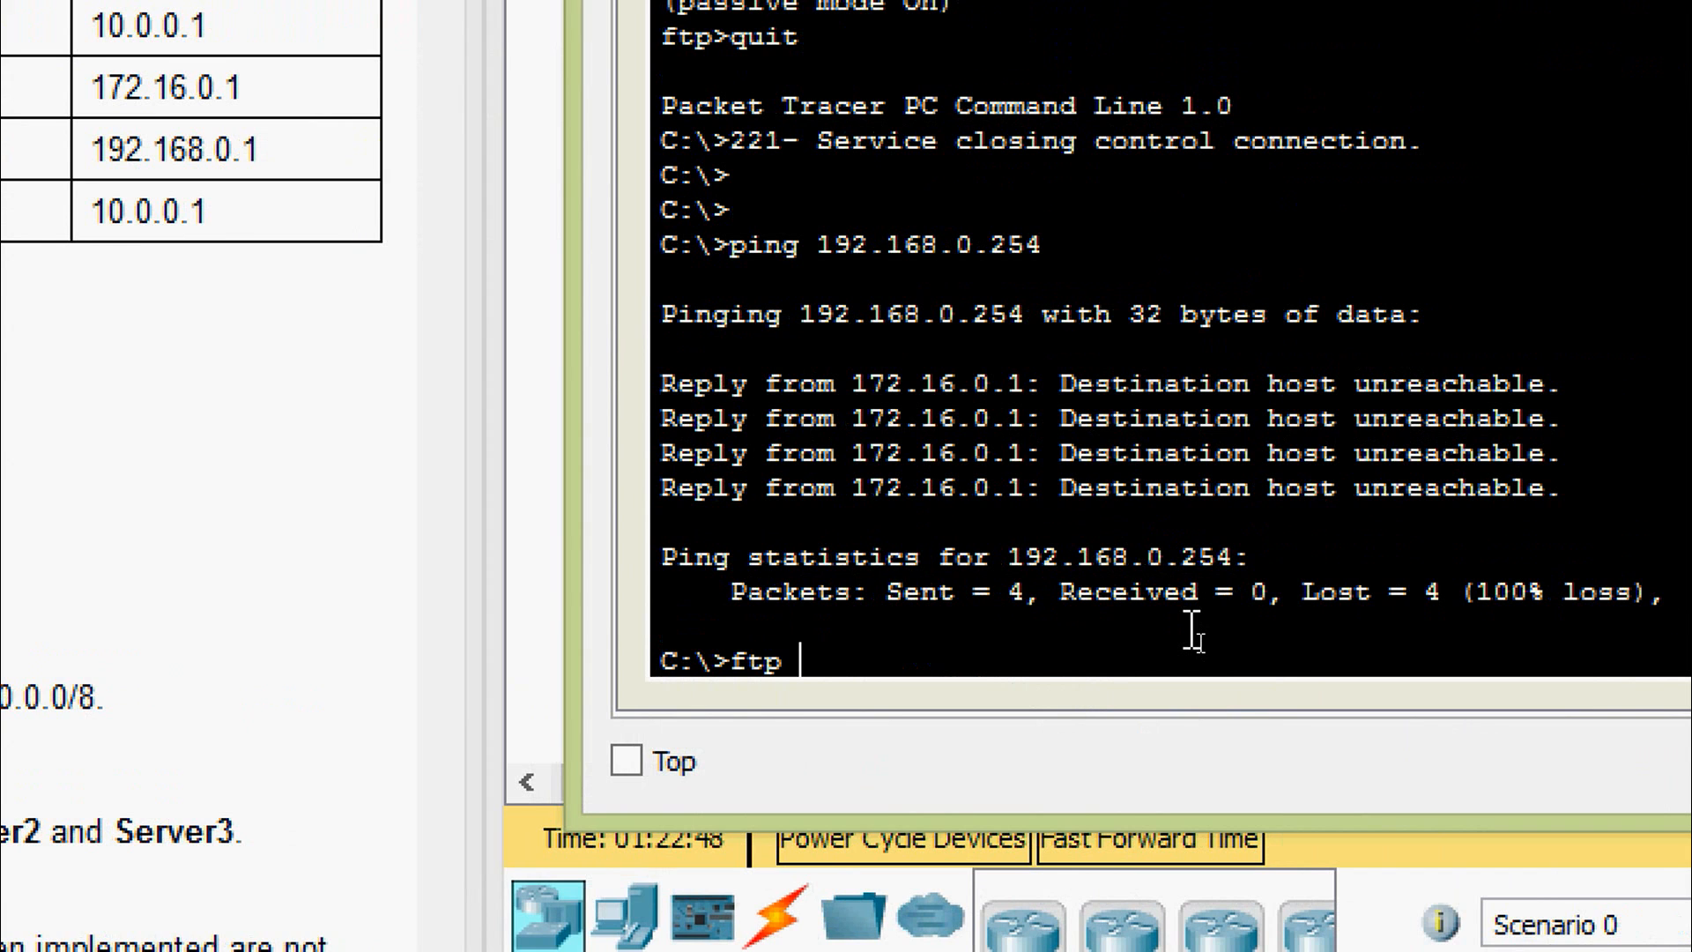
right_click(1079, 663)
left_click(1113, 736)
key("Return")
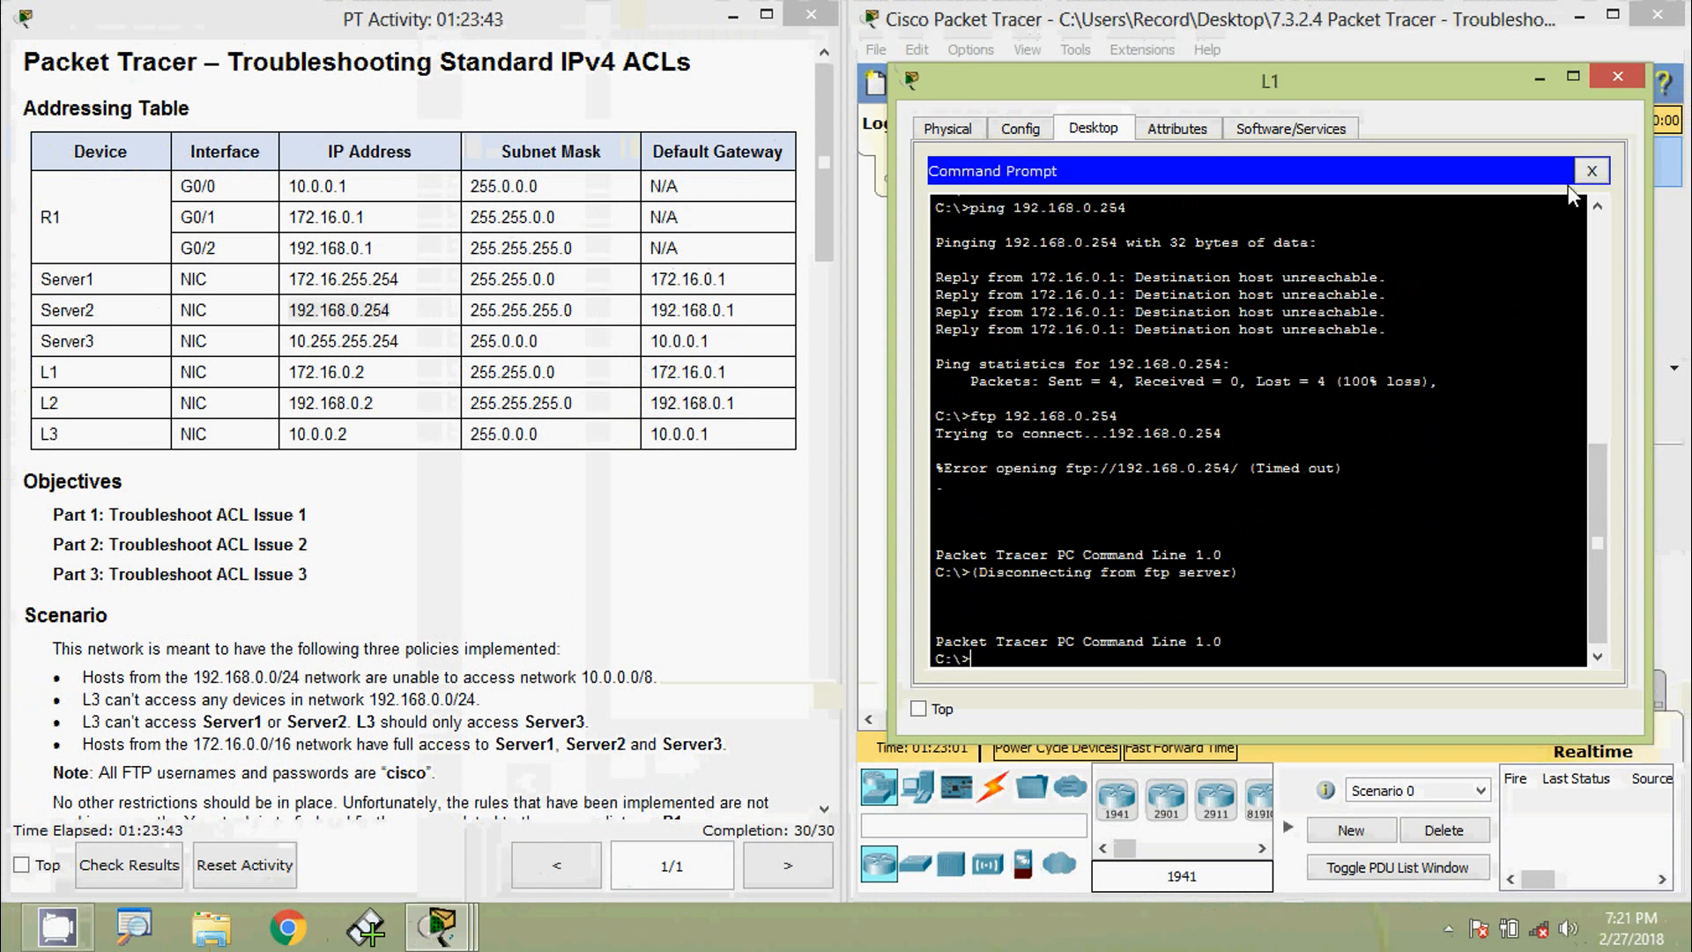
- Request 192.168.0.254 in L1's web browser
left_click(1591, 171)
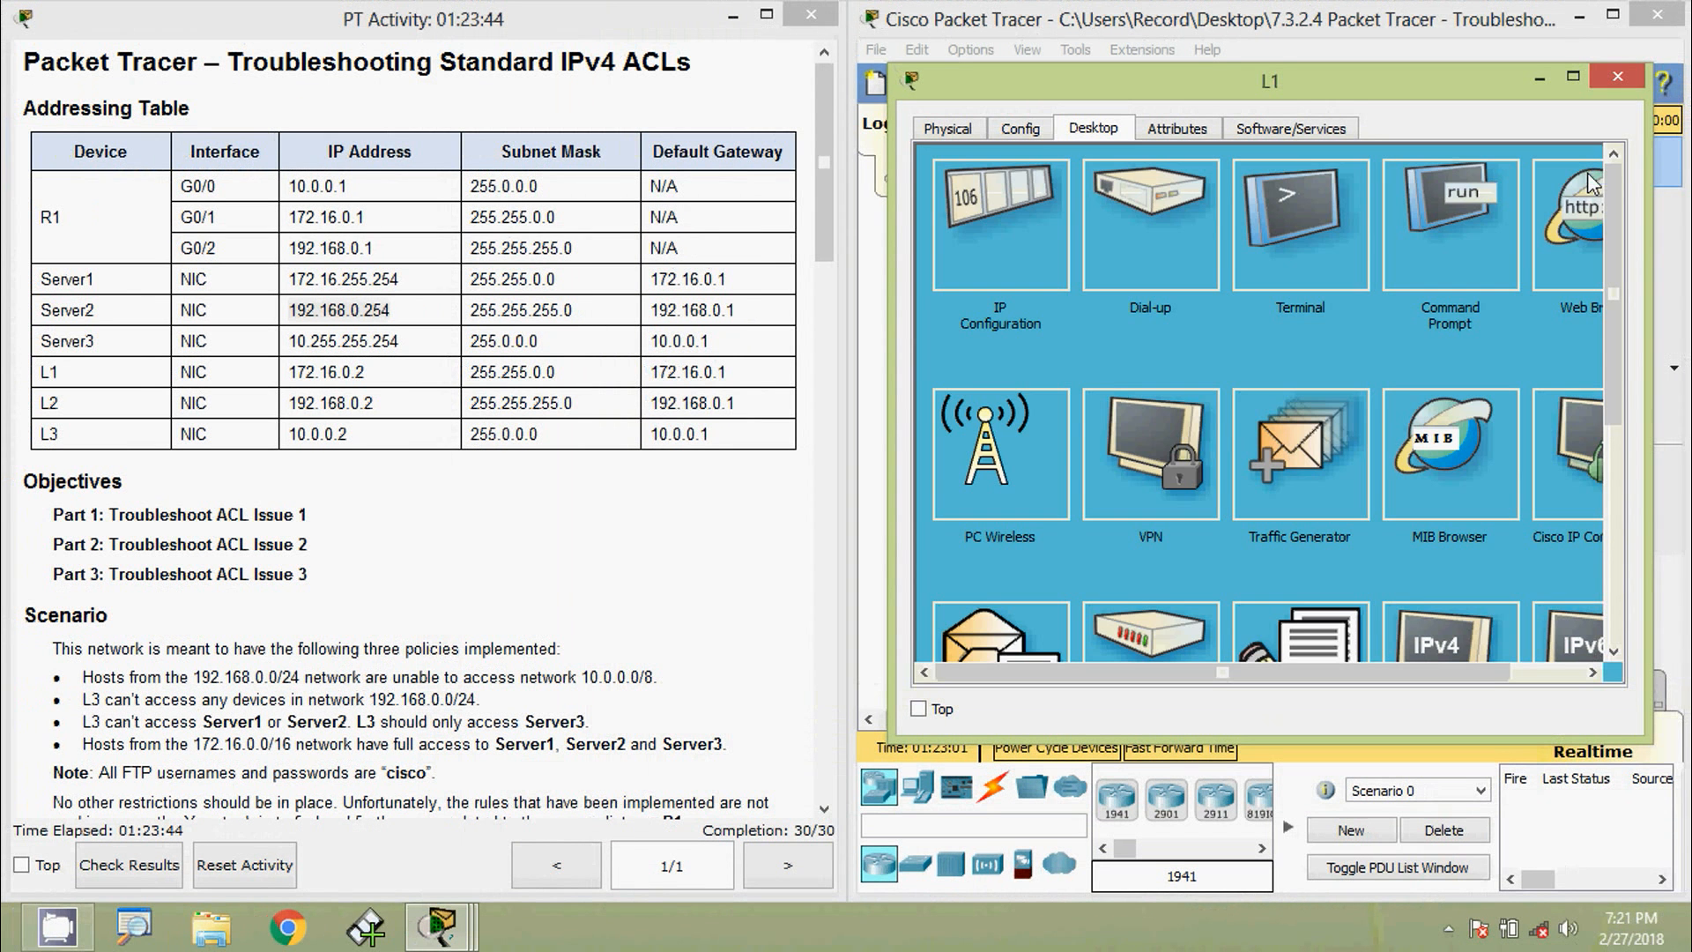
left_click(1559, 244)
key("ctrl+v")
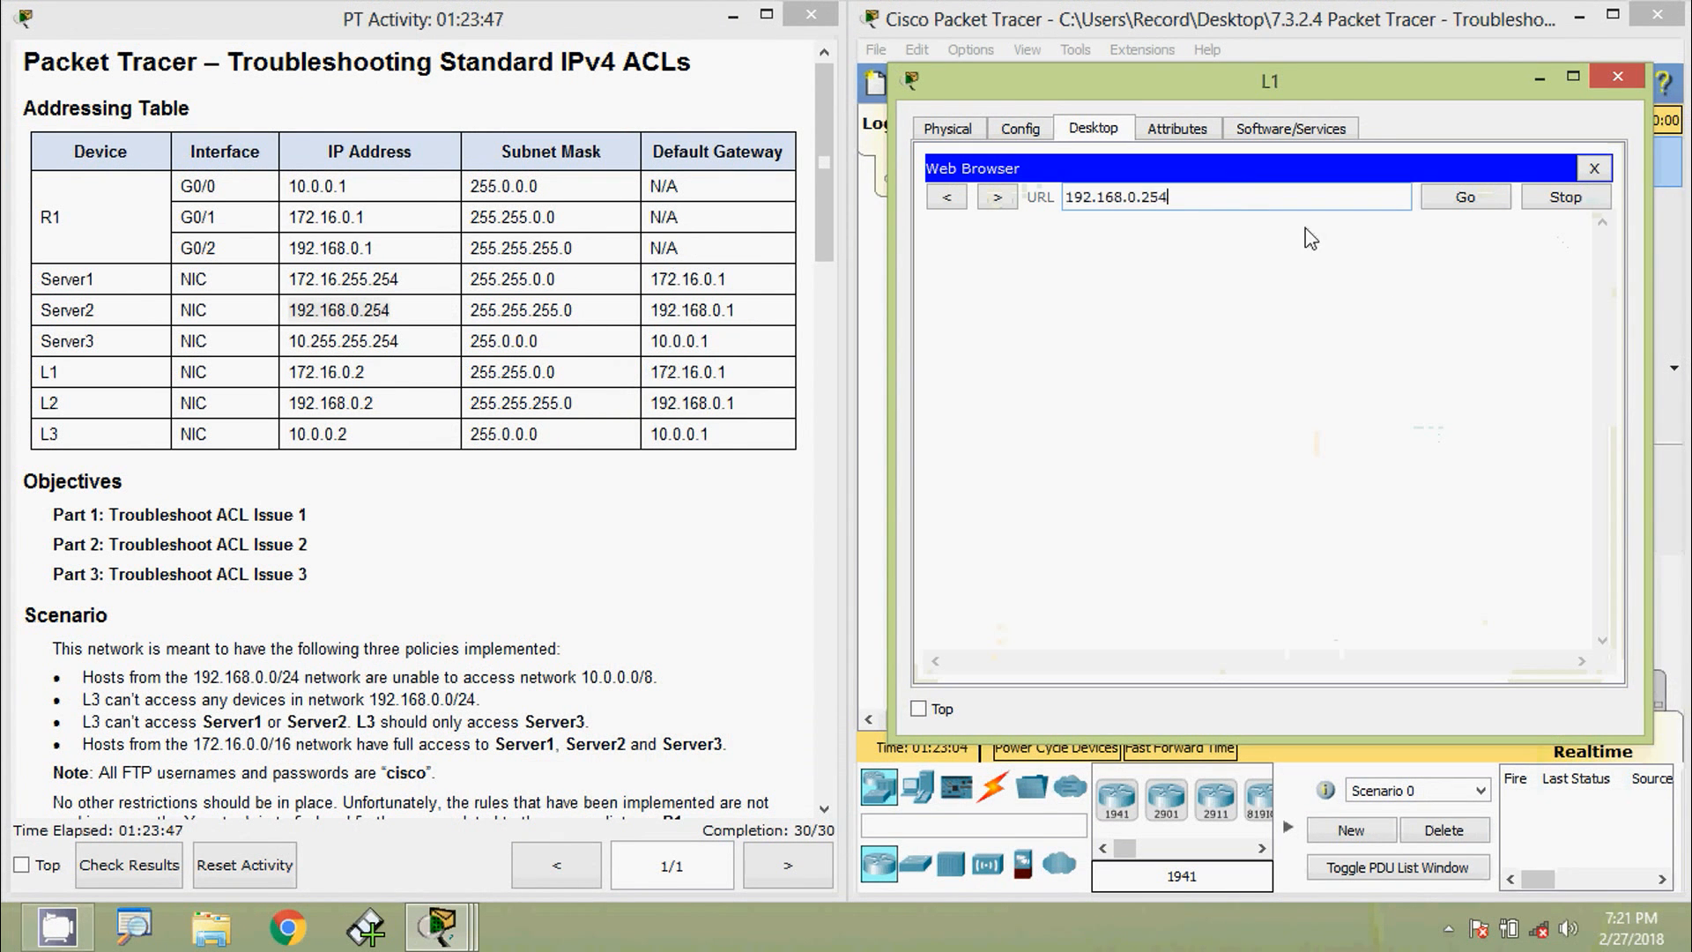
left_click(1467, 198)
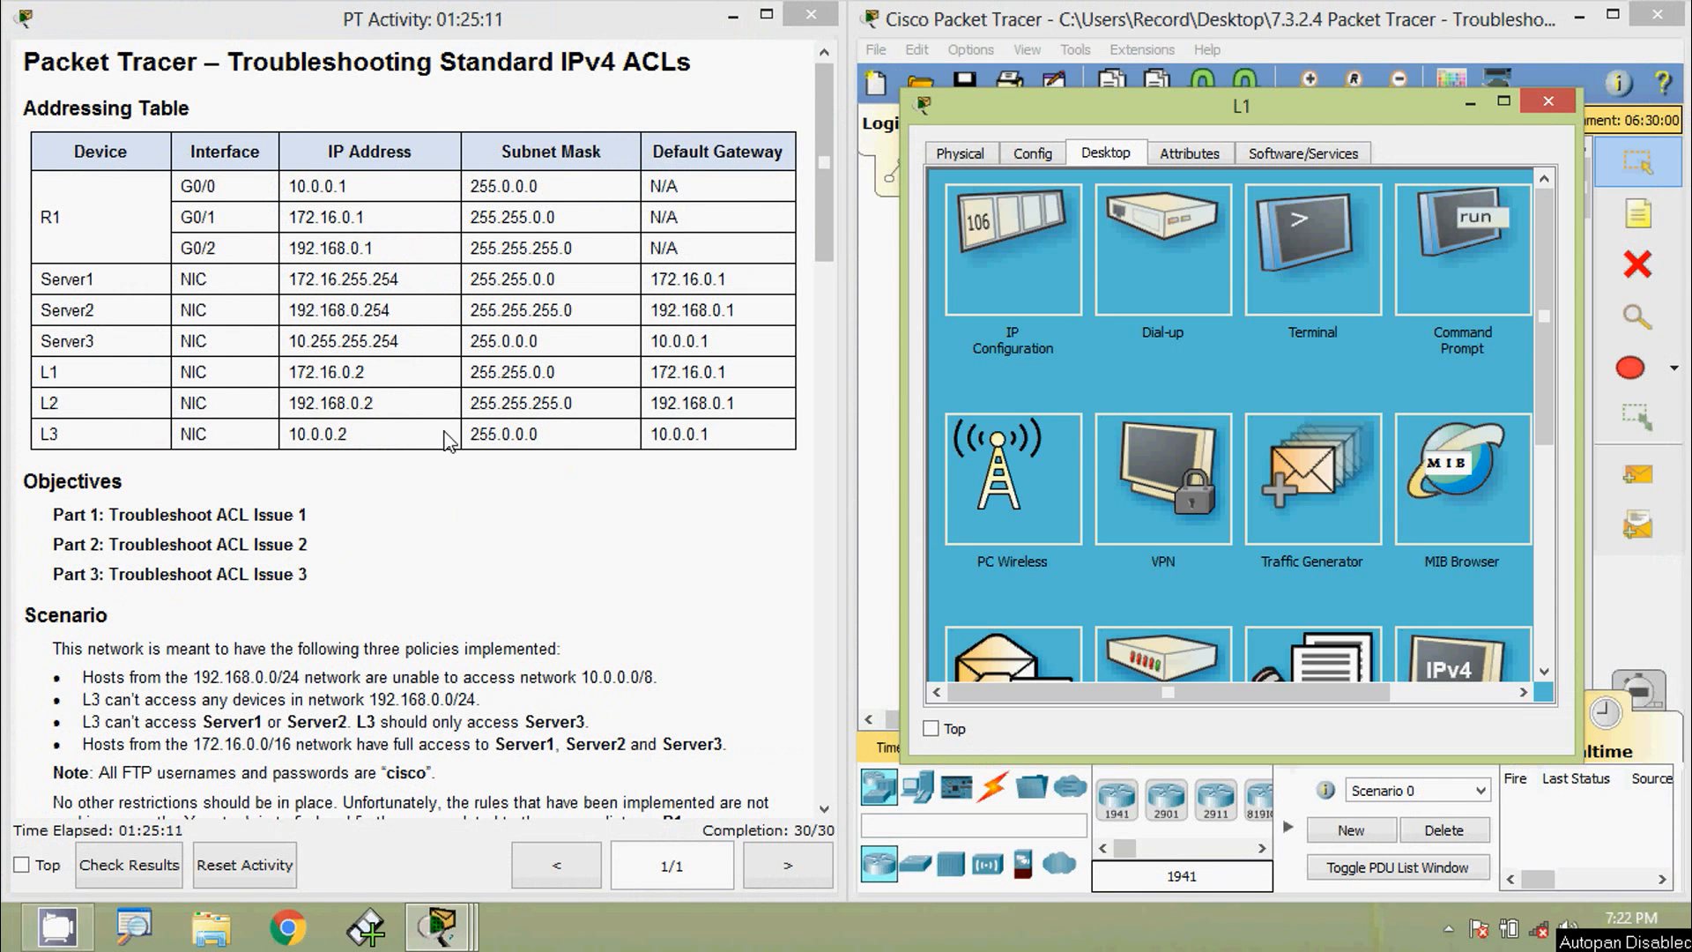
- Ping Server3 at 10.255.255.254 from L1, which is unreachable
left_click_drag(404, 342, 297, 346)
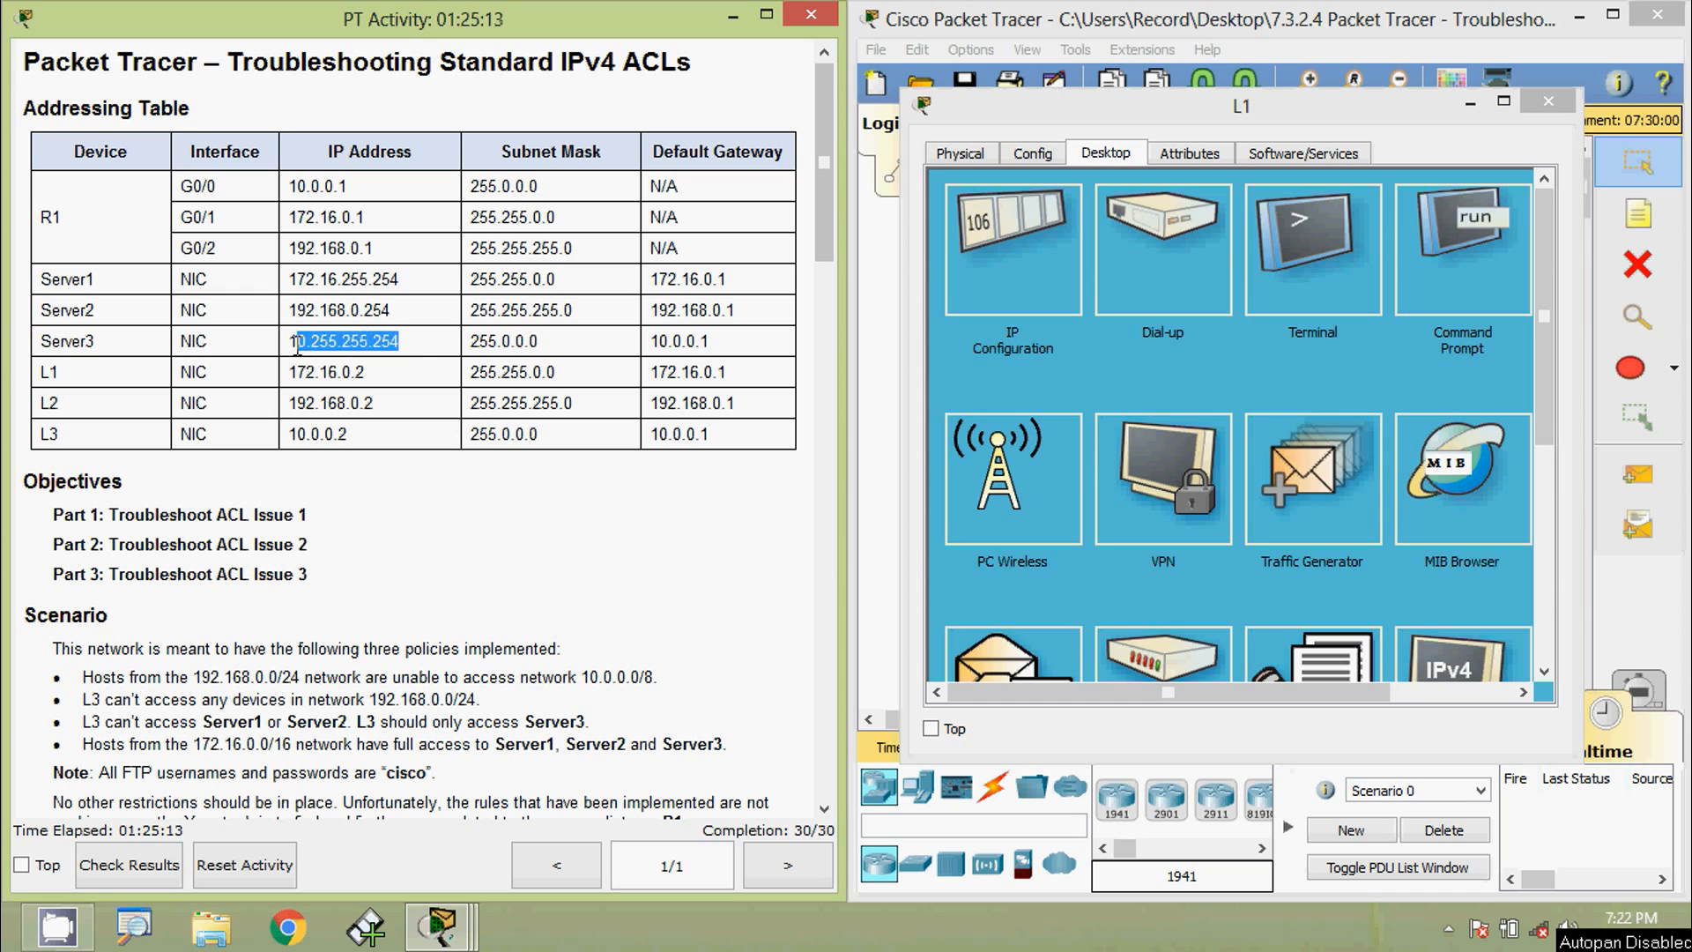
left_click(1481, 290)
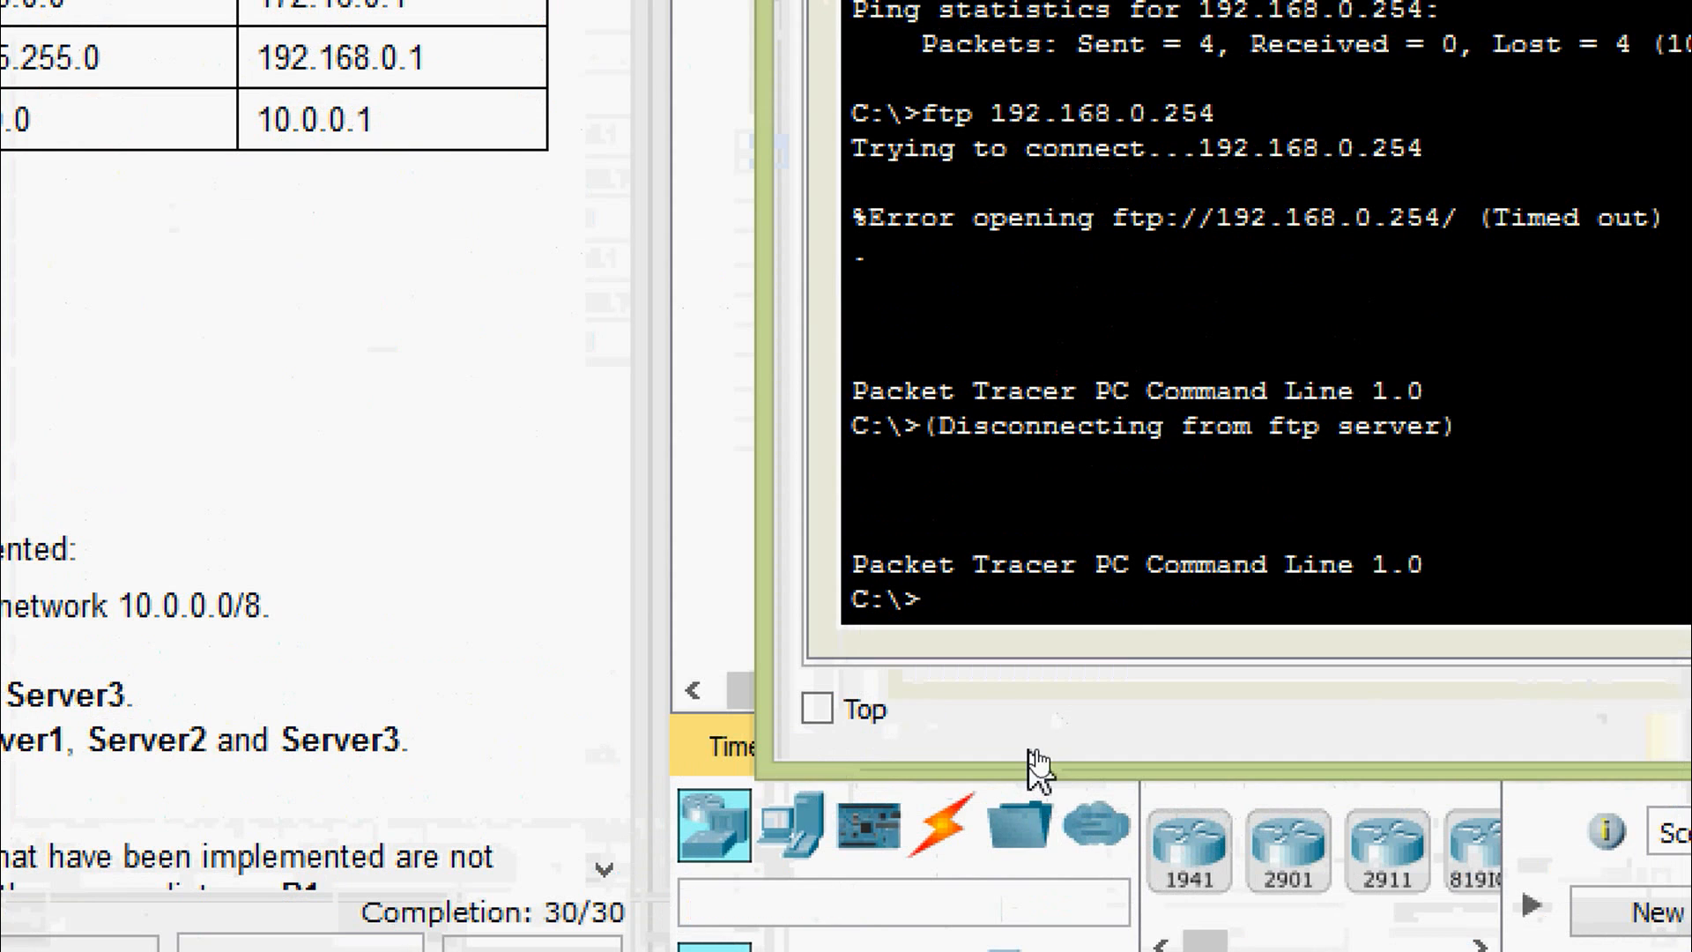
type("ping")
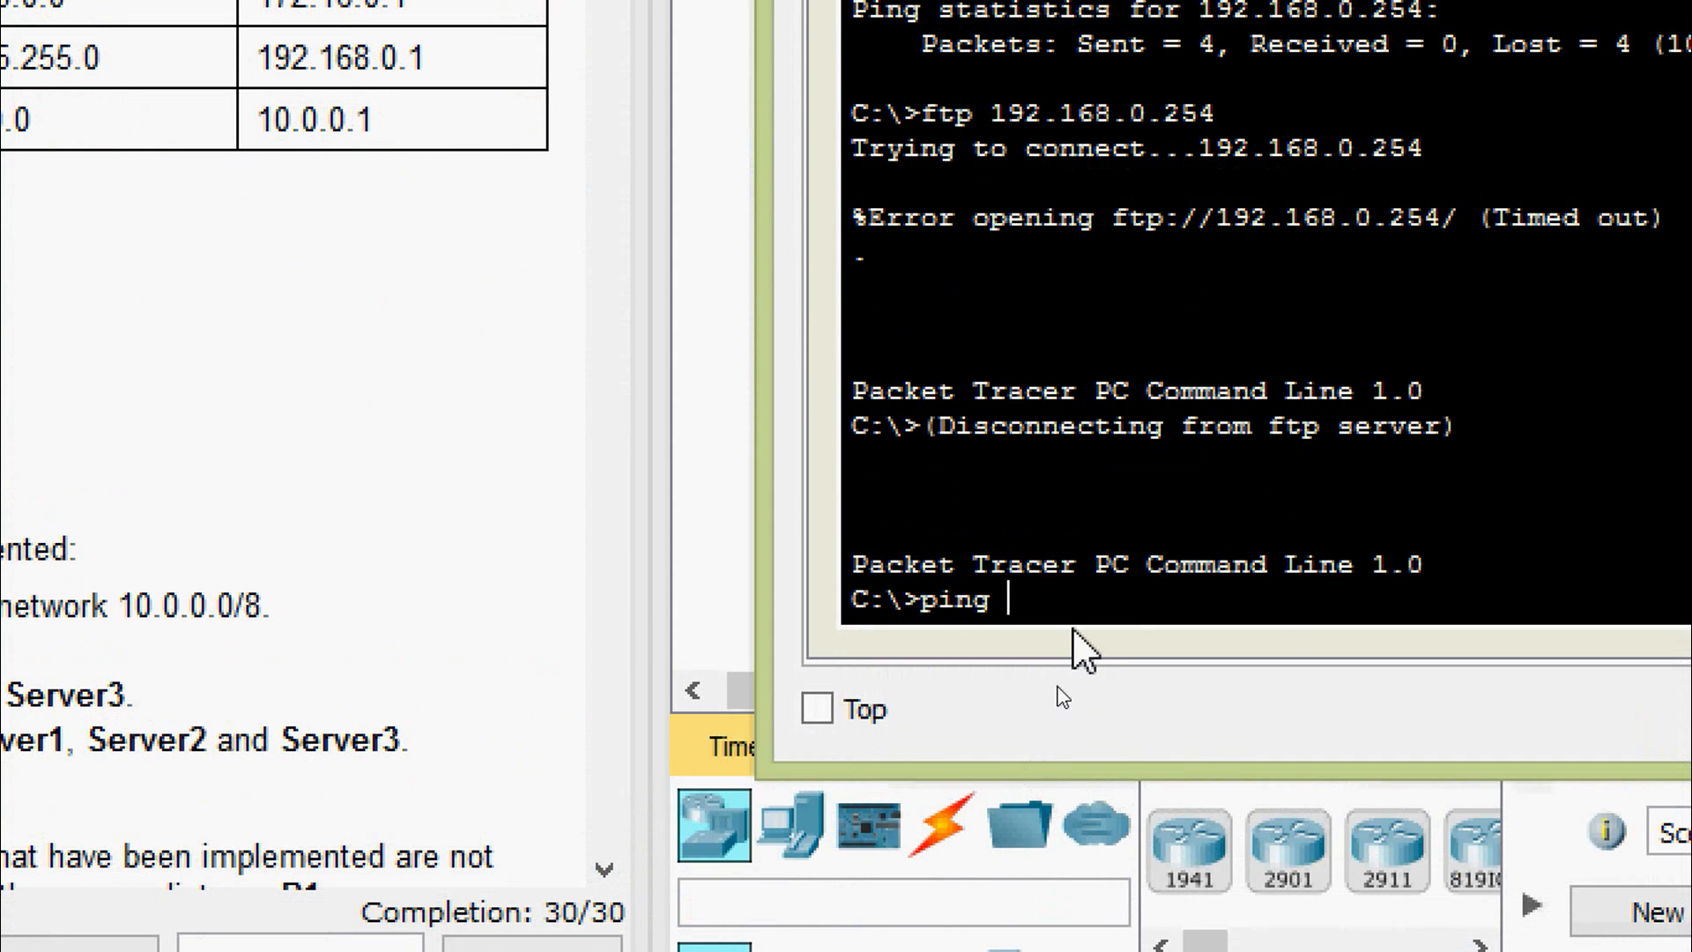
right_click(1073, 629)
left_click(1124, 694)
key("Return")
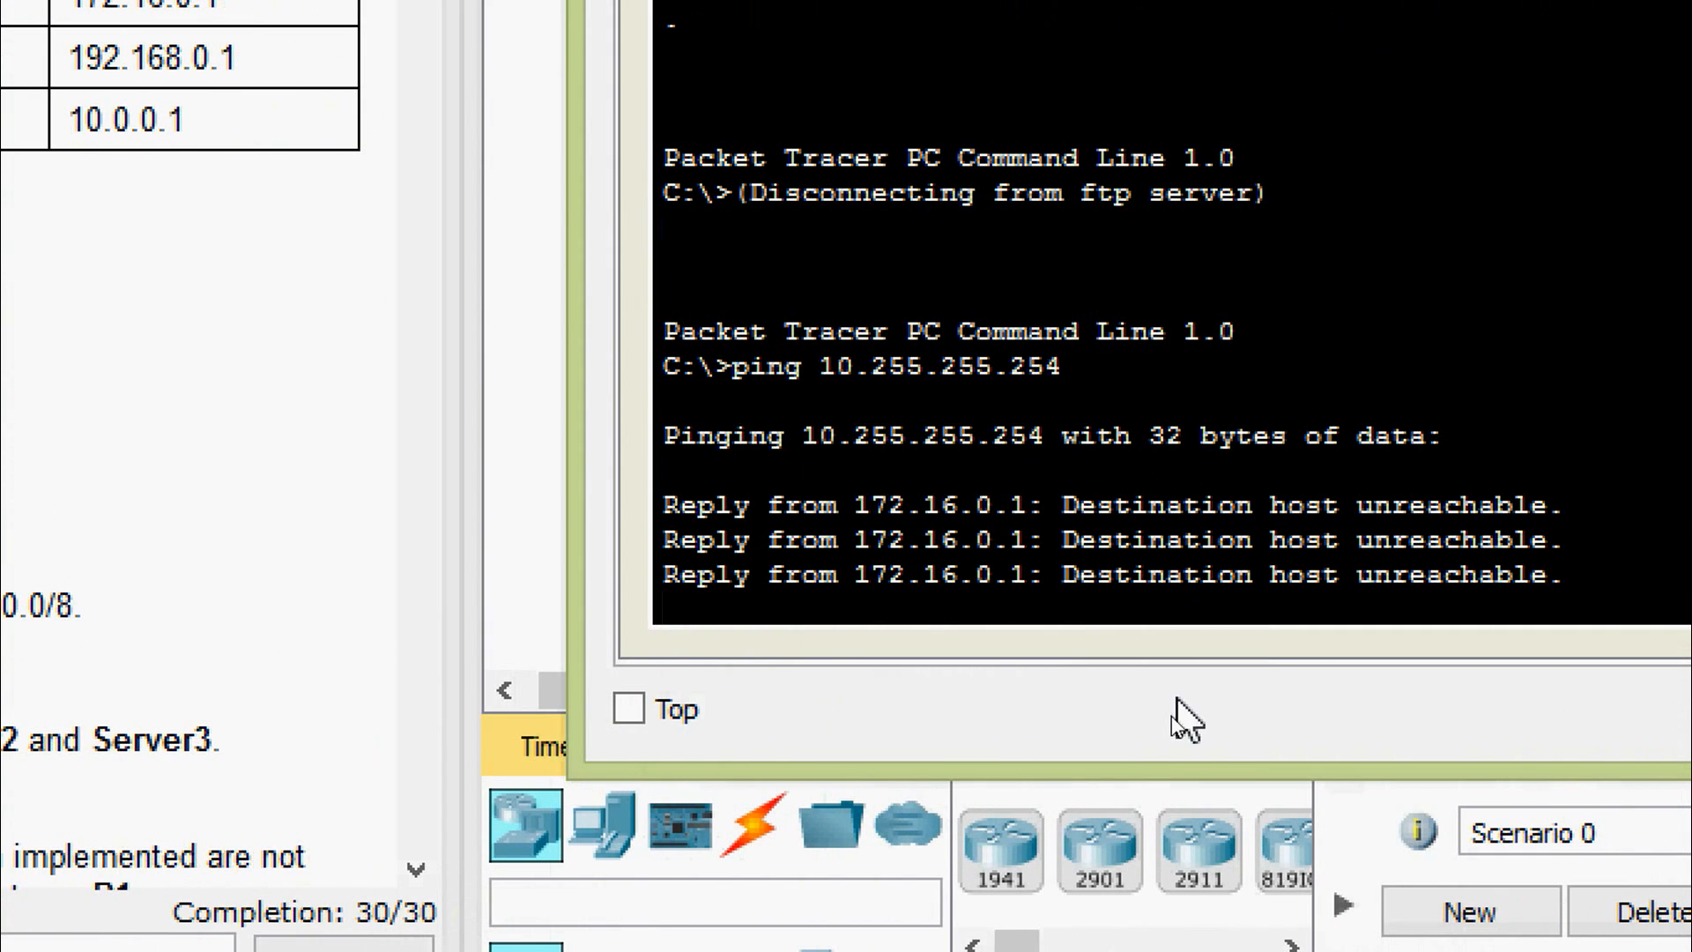
- Attempt an FTP connection to 10.255.255.254 from L1
type("ftp")
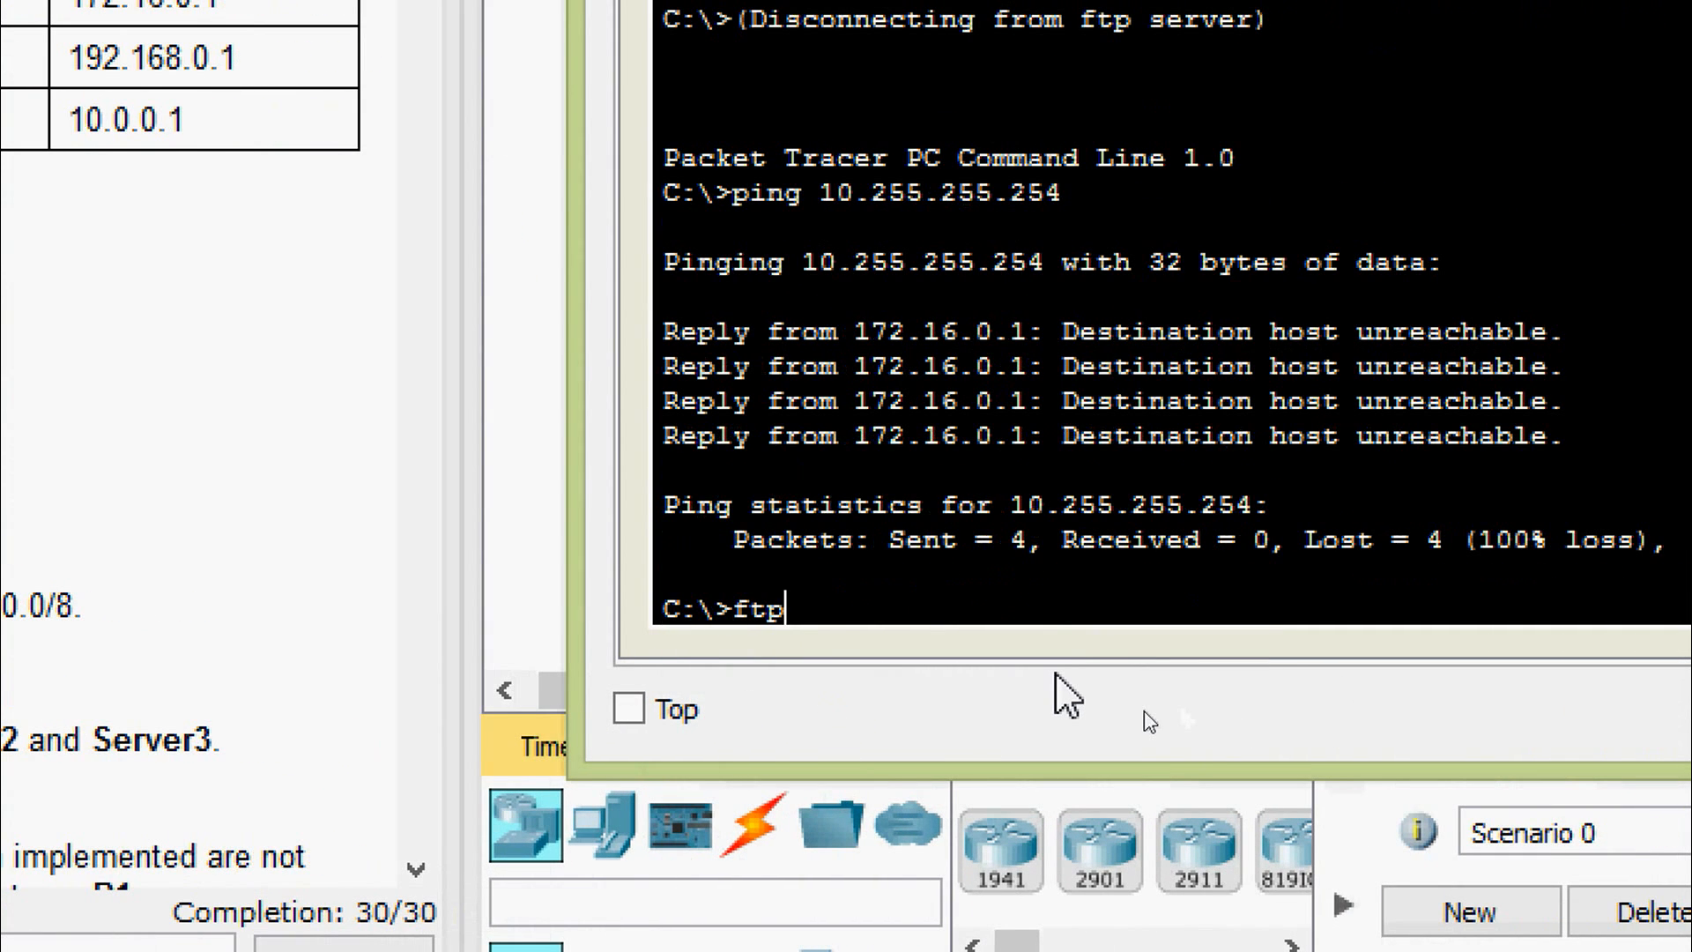
right_click(1043, 615)
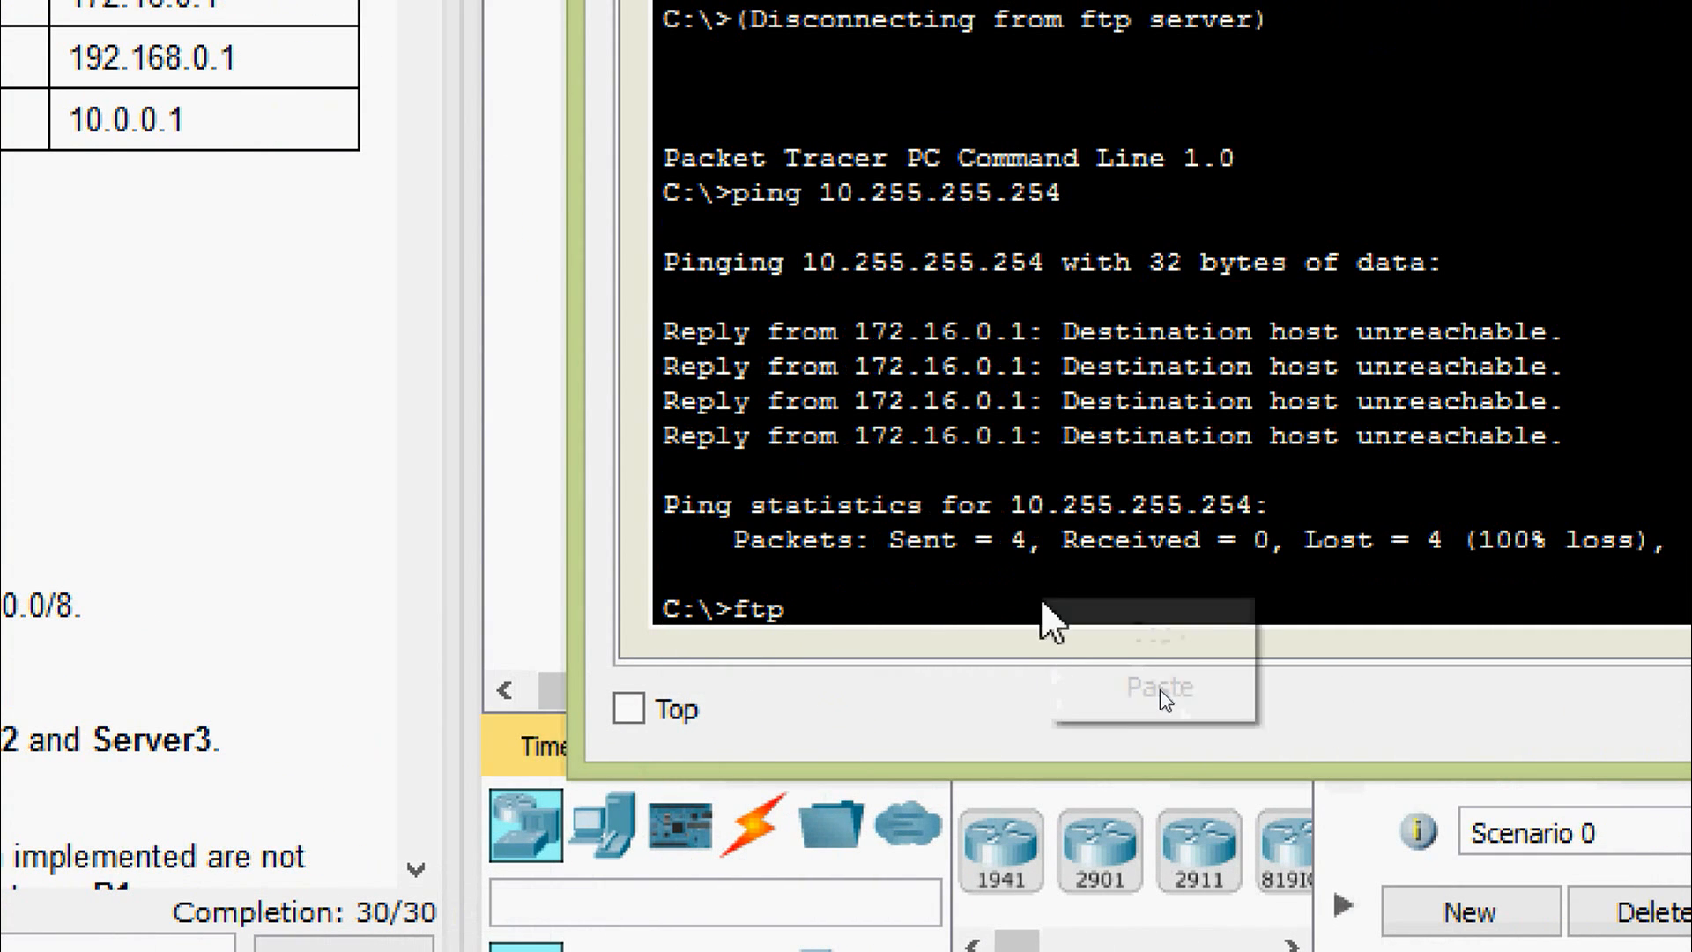
left_click(1137, 697)
key("Return")
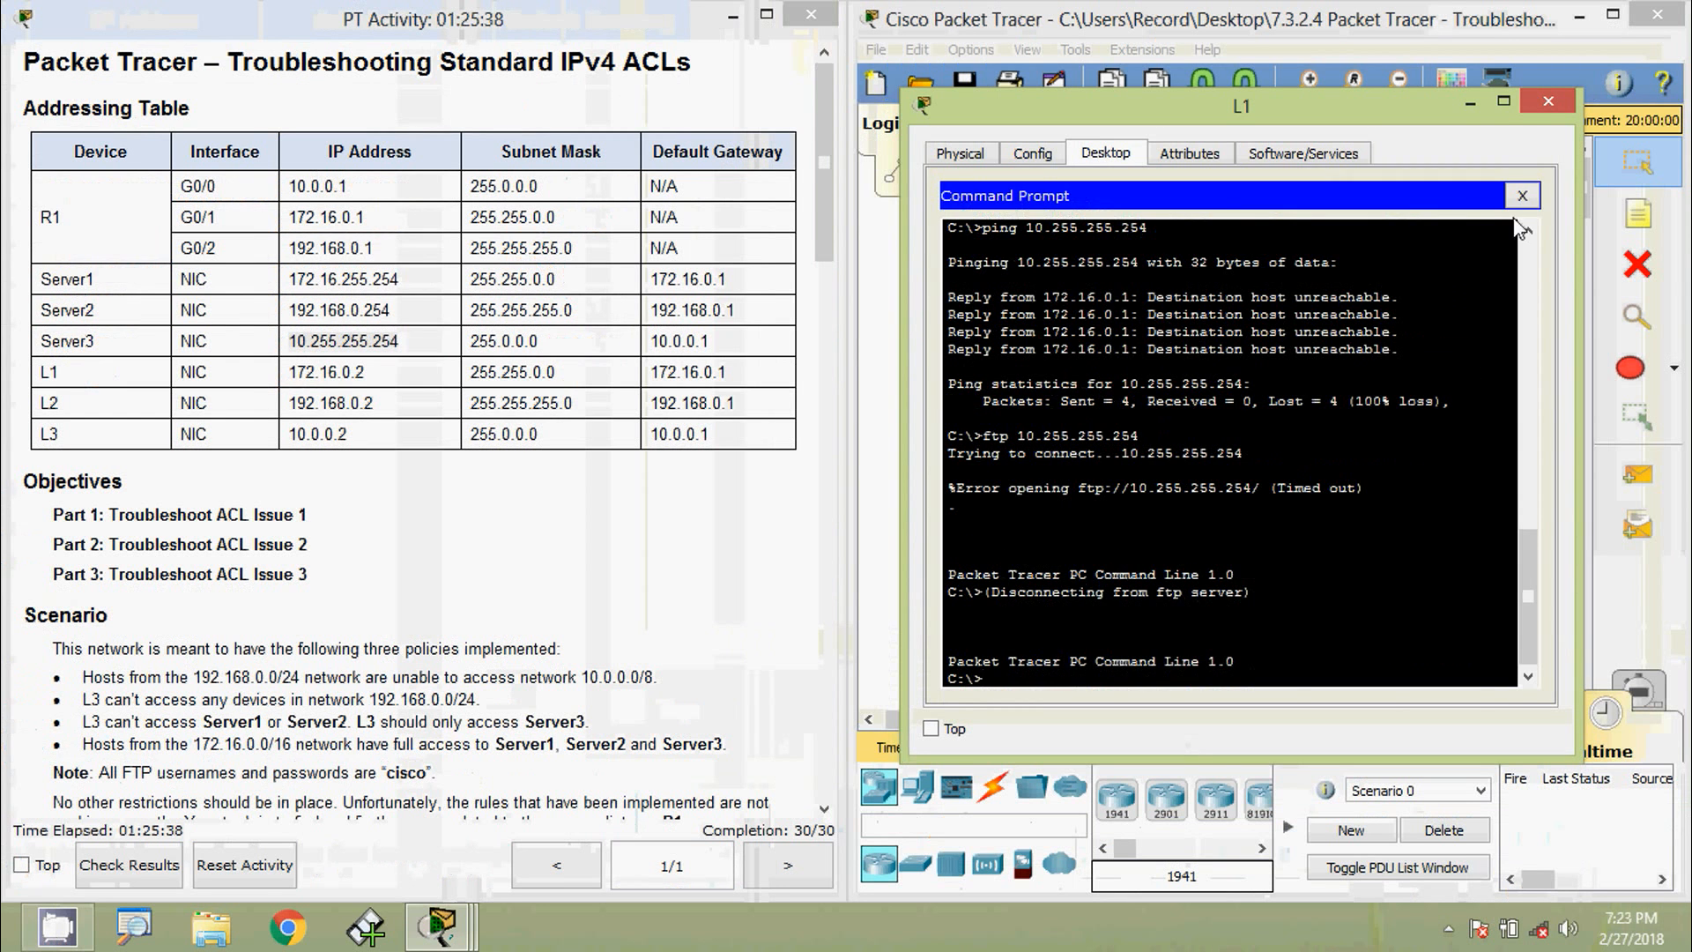
- Switch L1 from the command prompt to its web browser's address field
left_click(1522, 195)
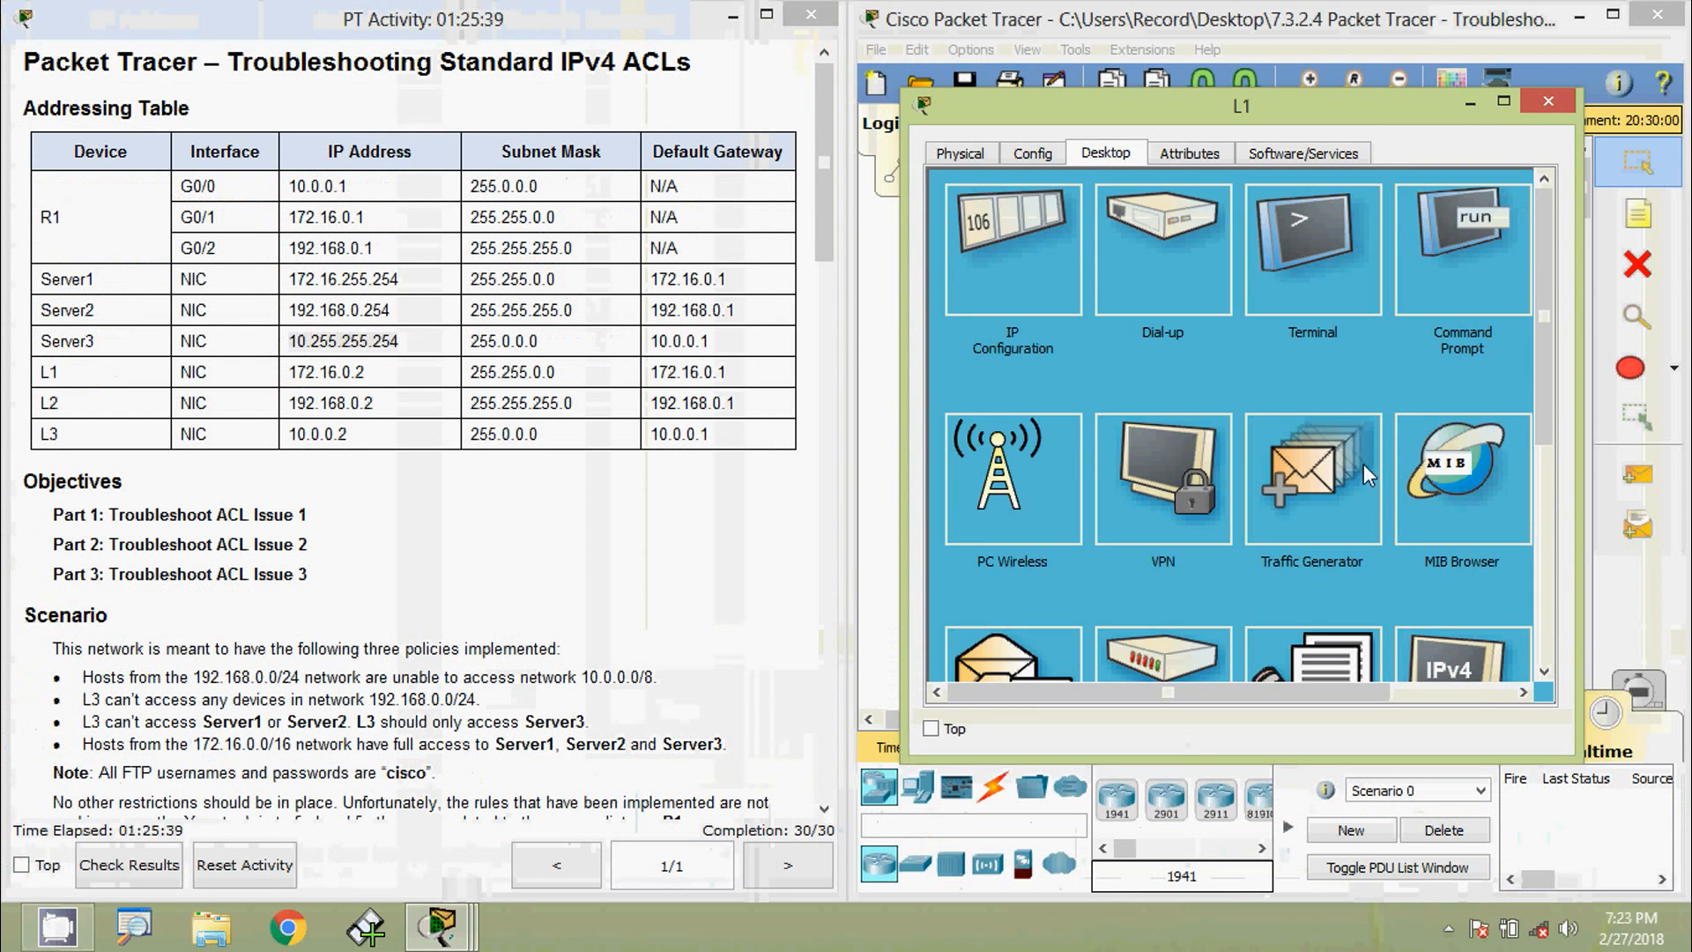
left_click_drag(1166, 684, 1295, 686)
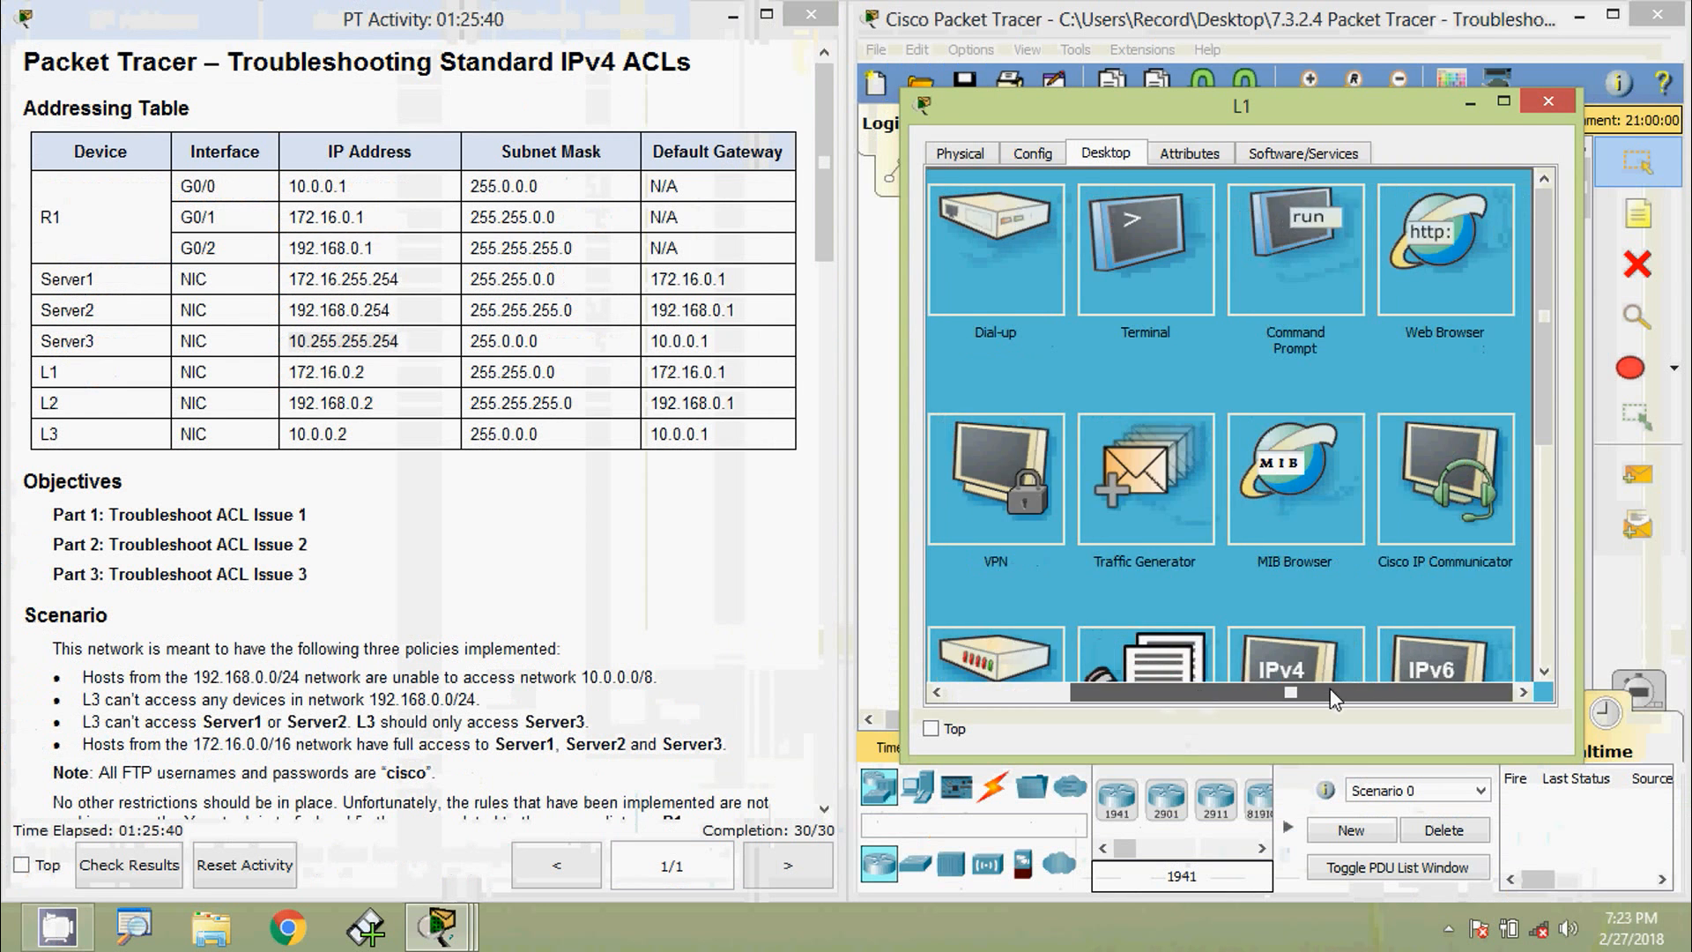
left_click(1398, 262)
left_click_drag(1287, 105, 1087, 97)
left_click(1025, 215)
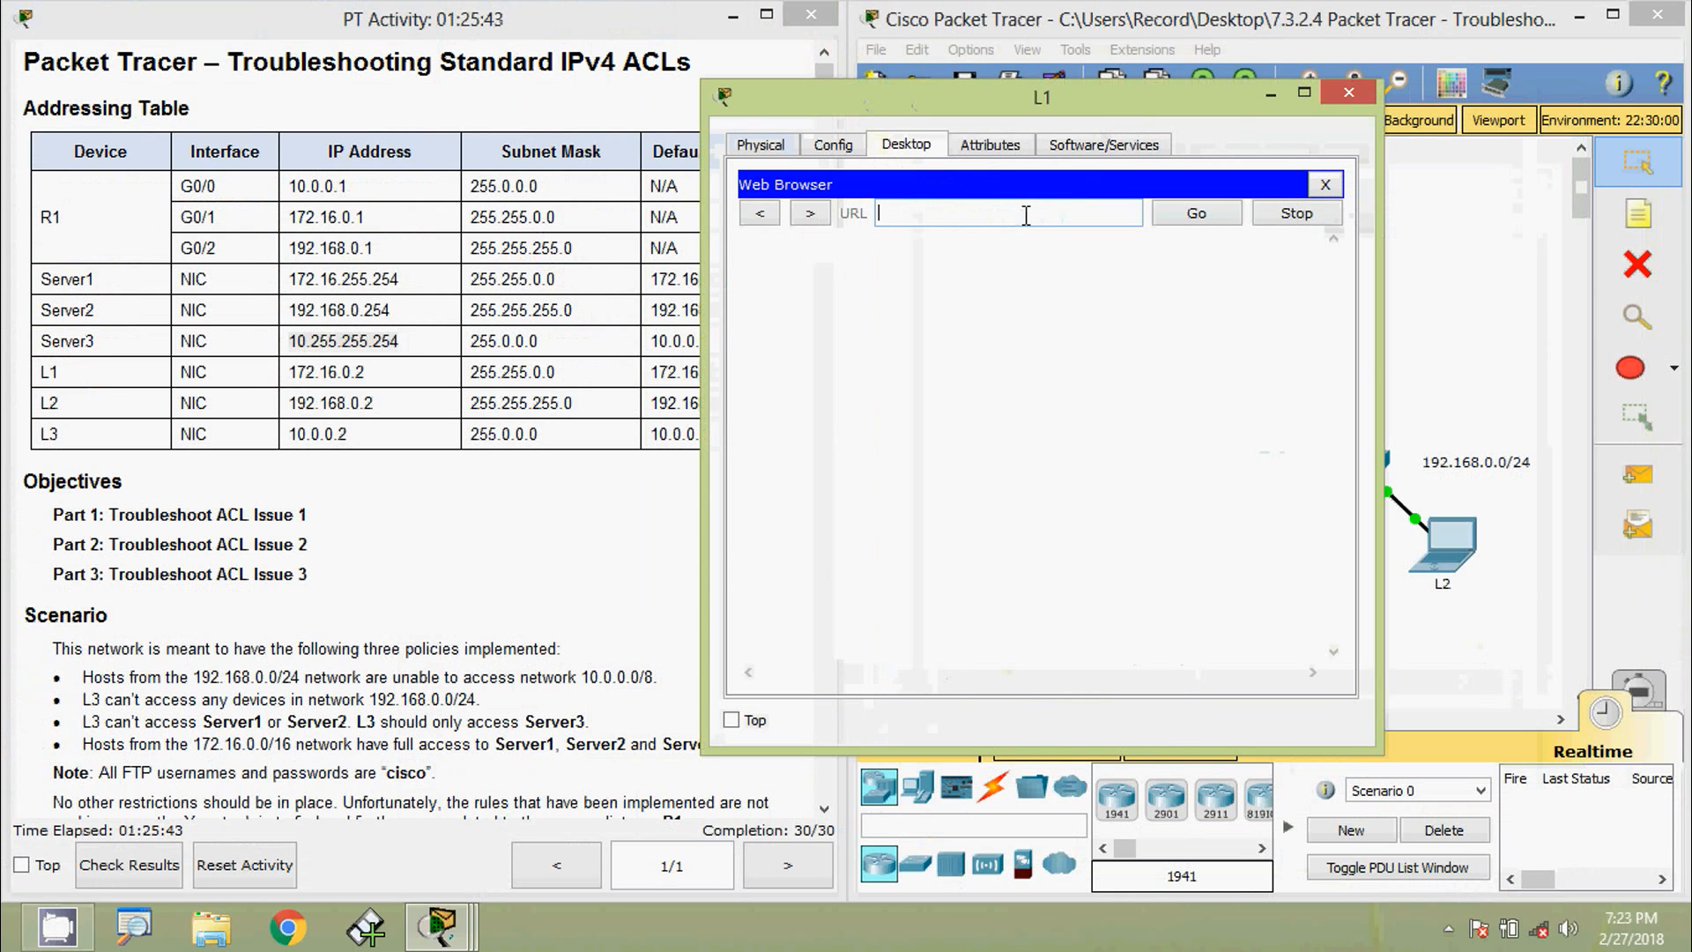
type("http://10.255.255.254")
left_click(1185, 225)
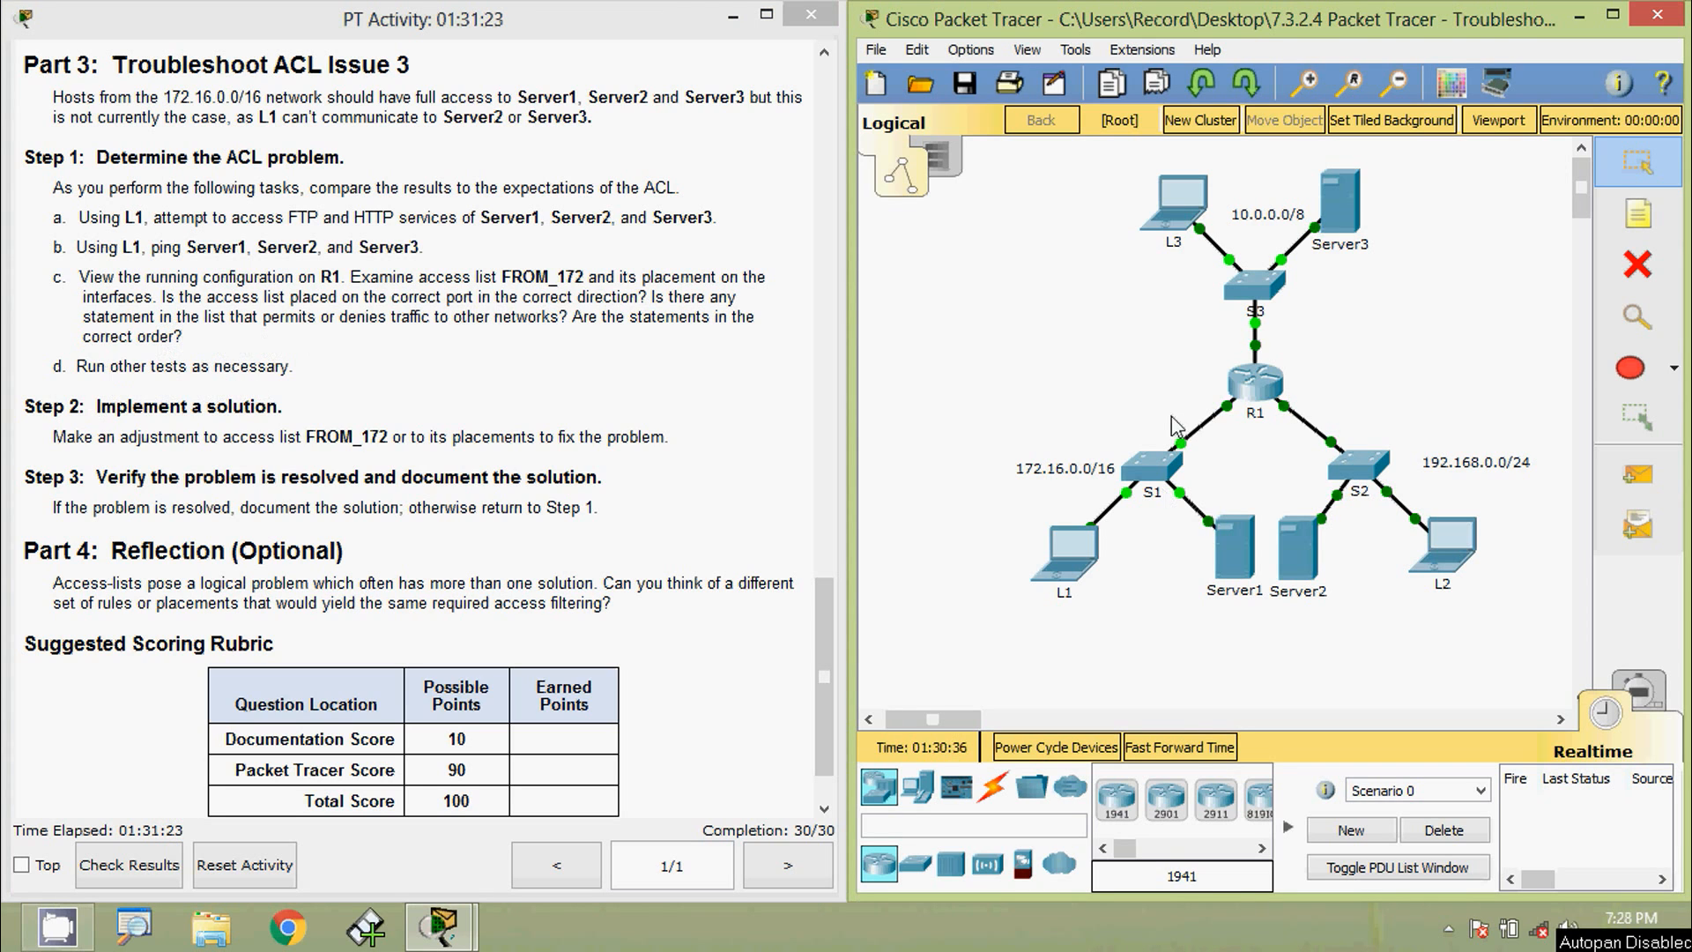
left_click(1250, 389)
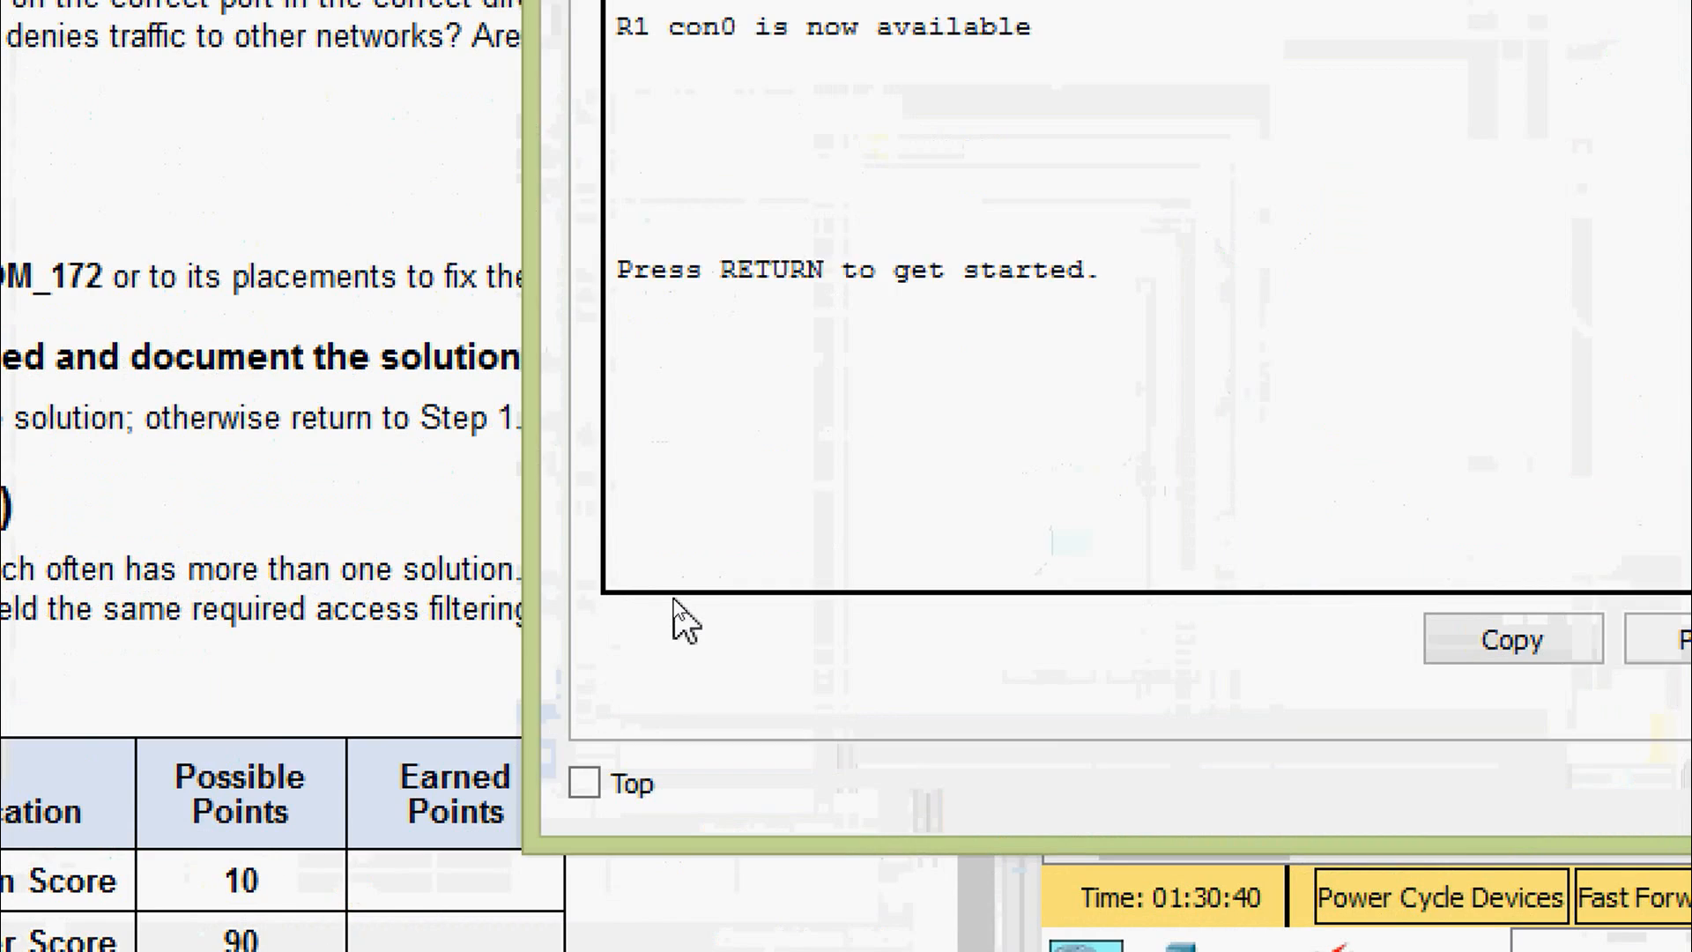
- Enter privileged mode on R1 with enable
key("Return")
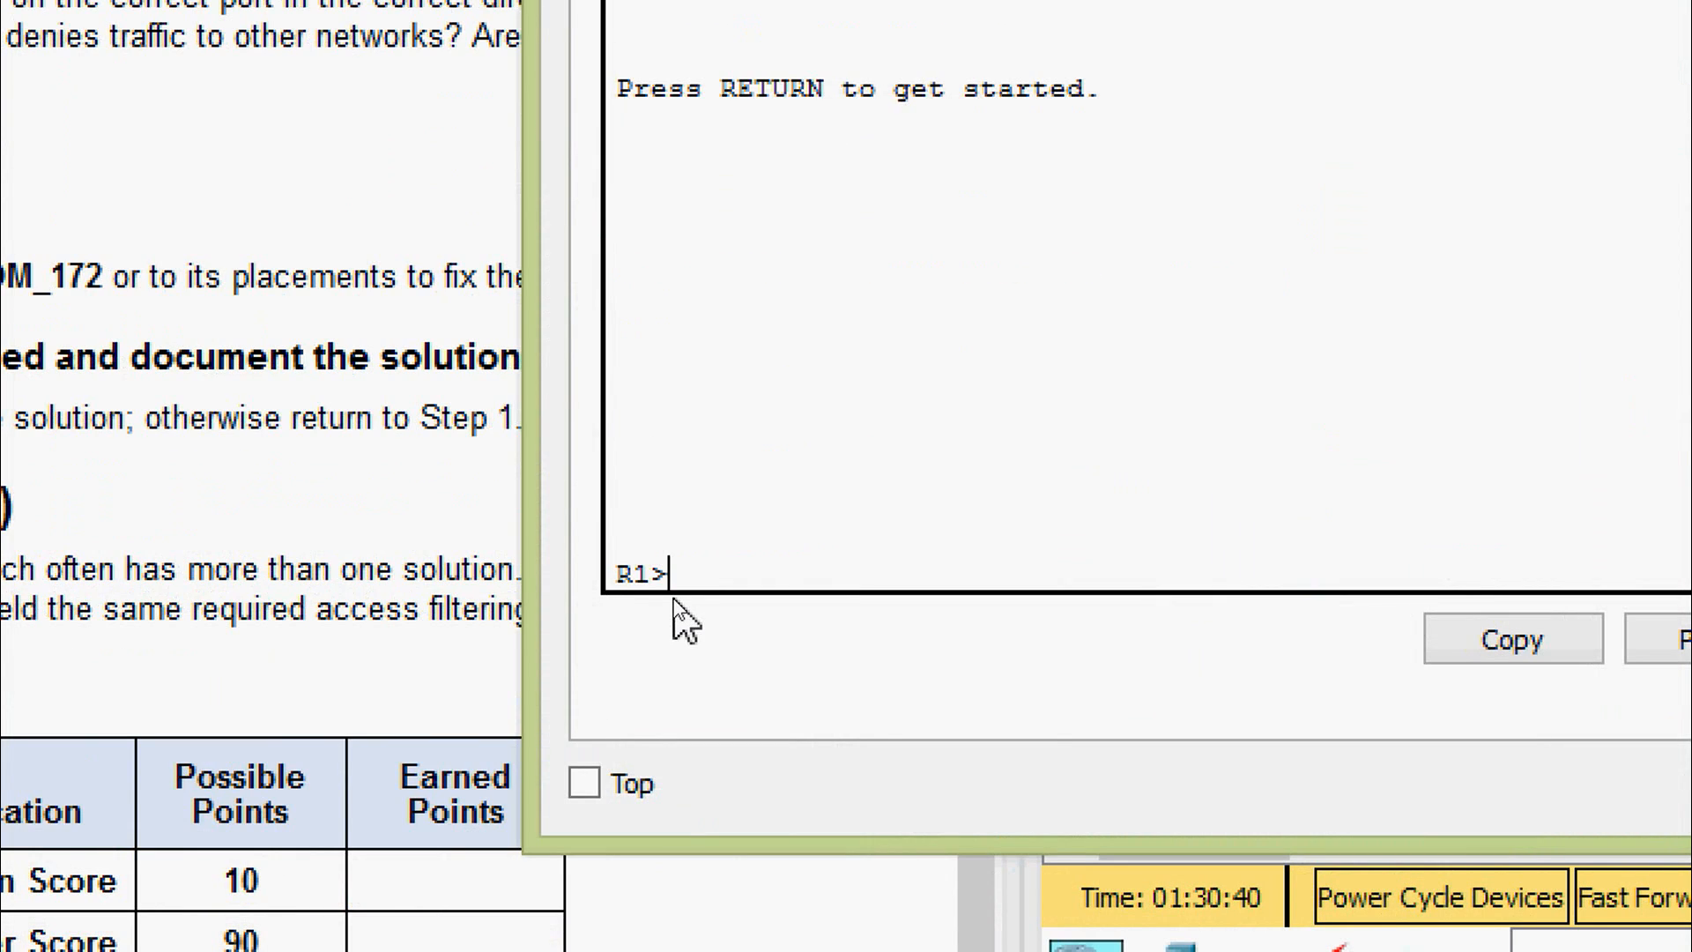
type("ena")
key("Tab")
key("Return")
- Show R1's running-config and locate FROM_172 denying host 172.16.0.2
type("sh")
key("Tab")
type("ru")
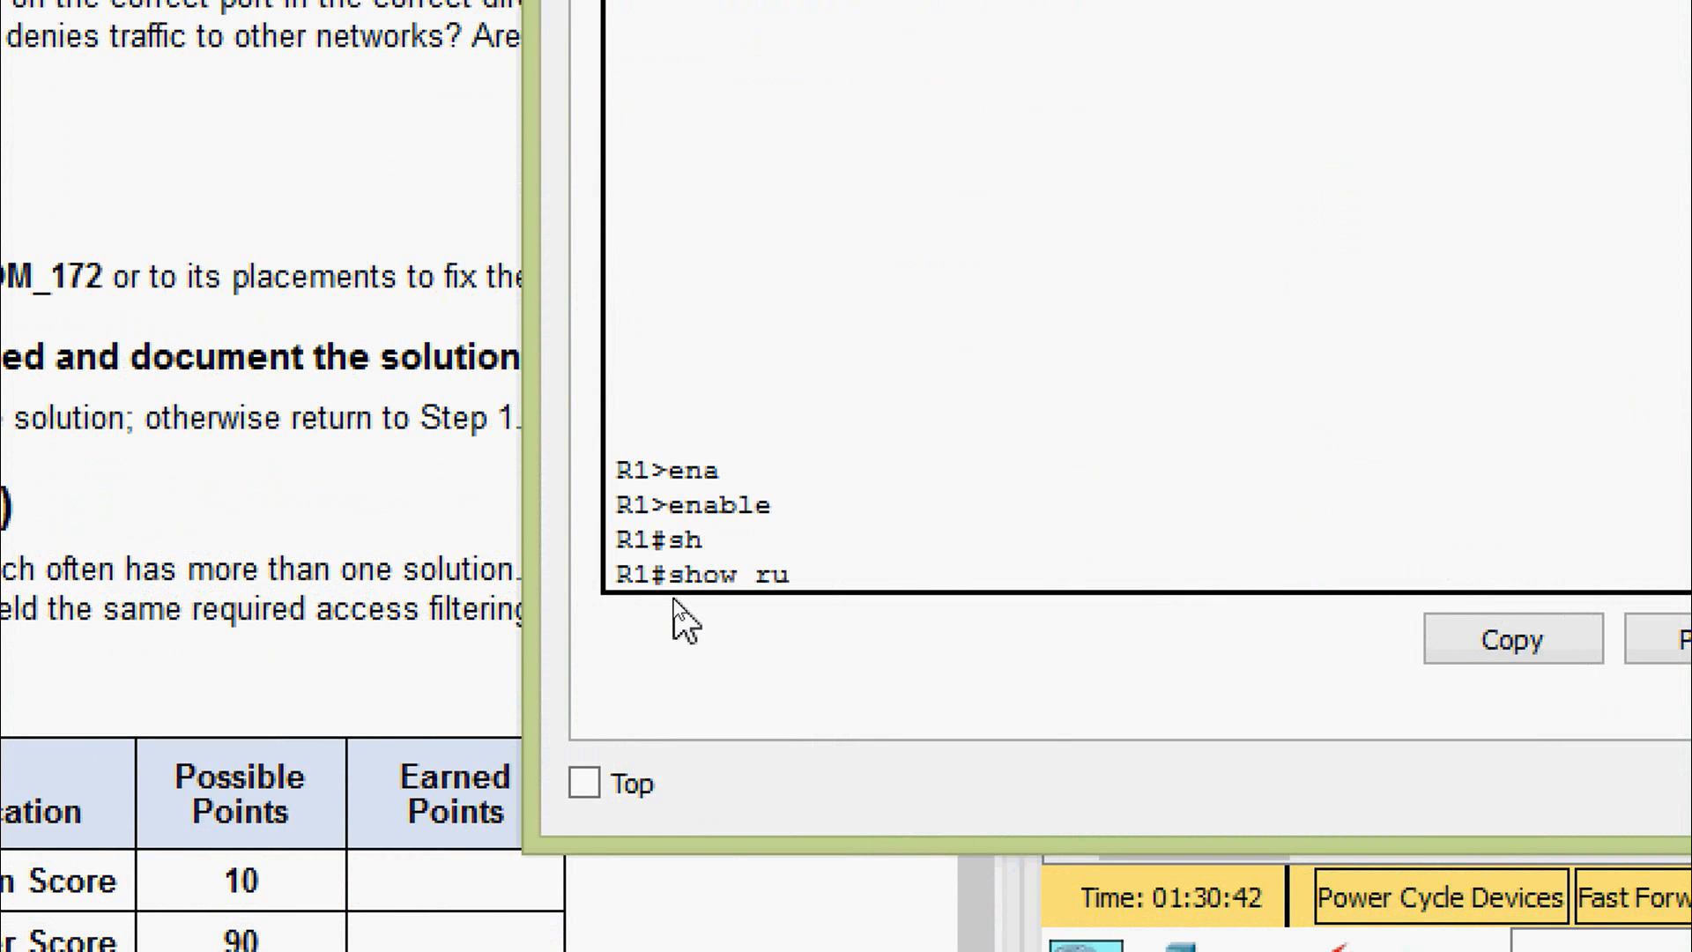
key("Tab")
key("Return")
key("space")
key("space")
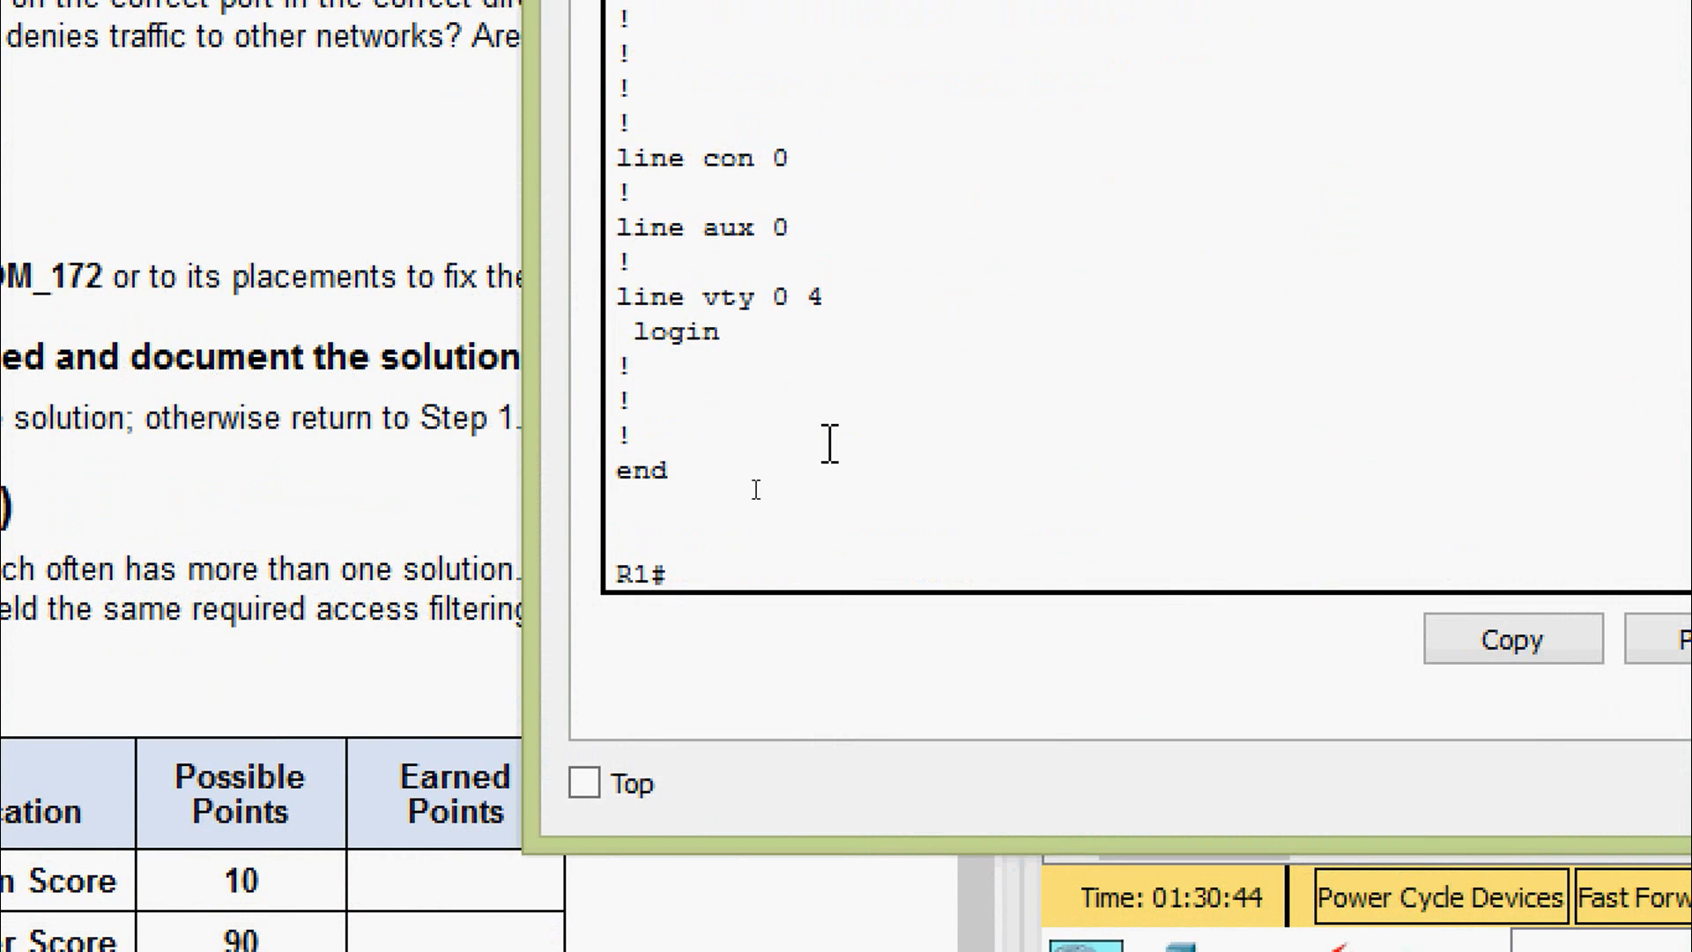
scroll(823, 423, "up", 2)
scroll(745, 282, "up", 3)
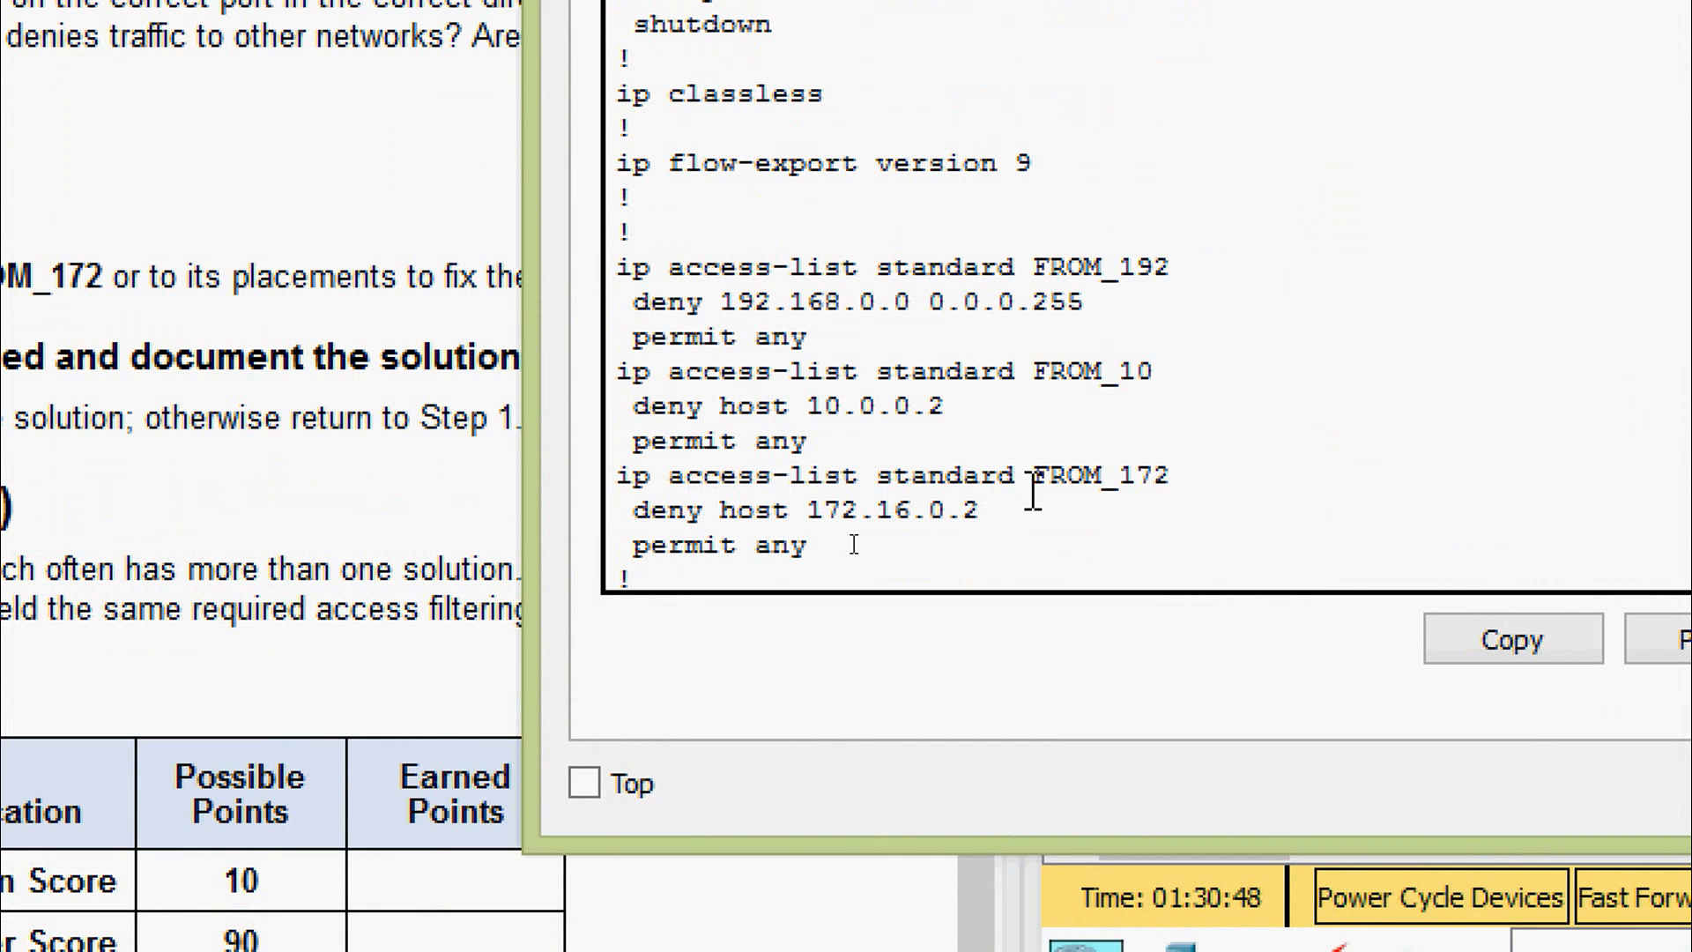
left_click_drag(1033, 483, 1187, 496)
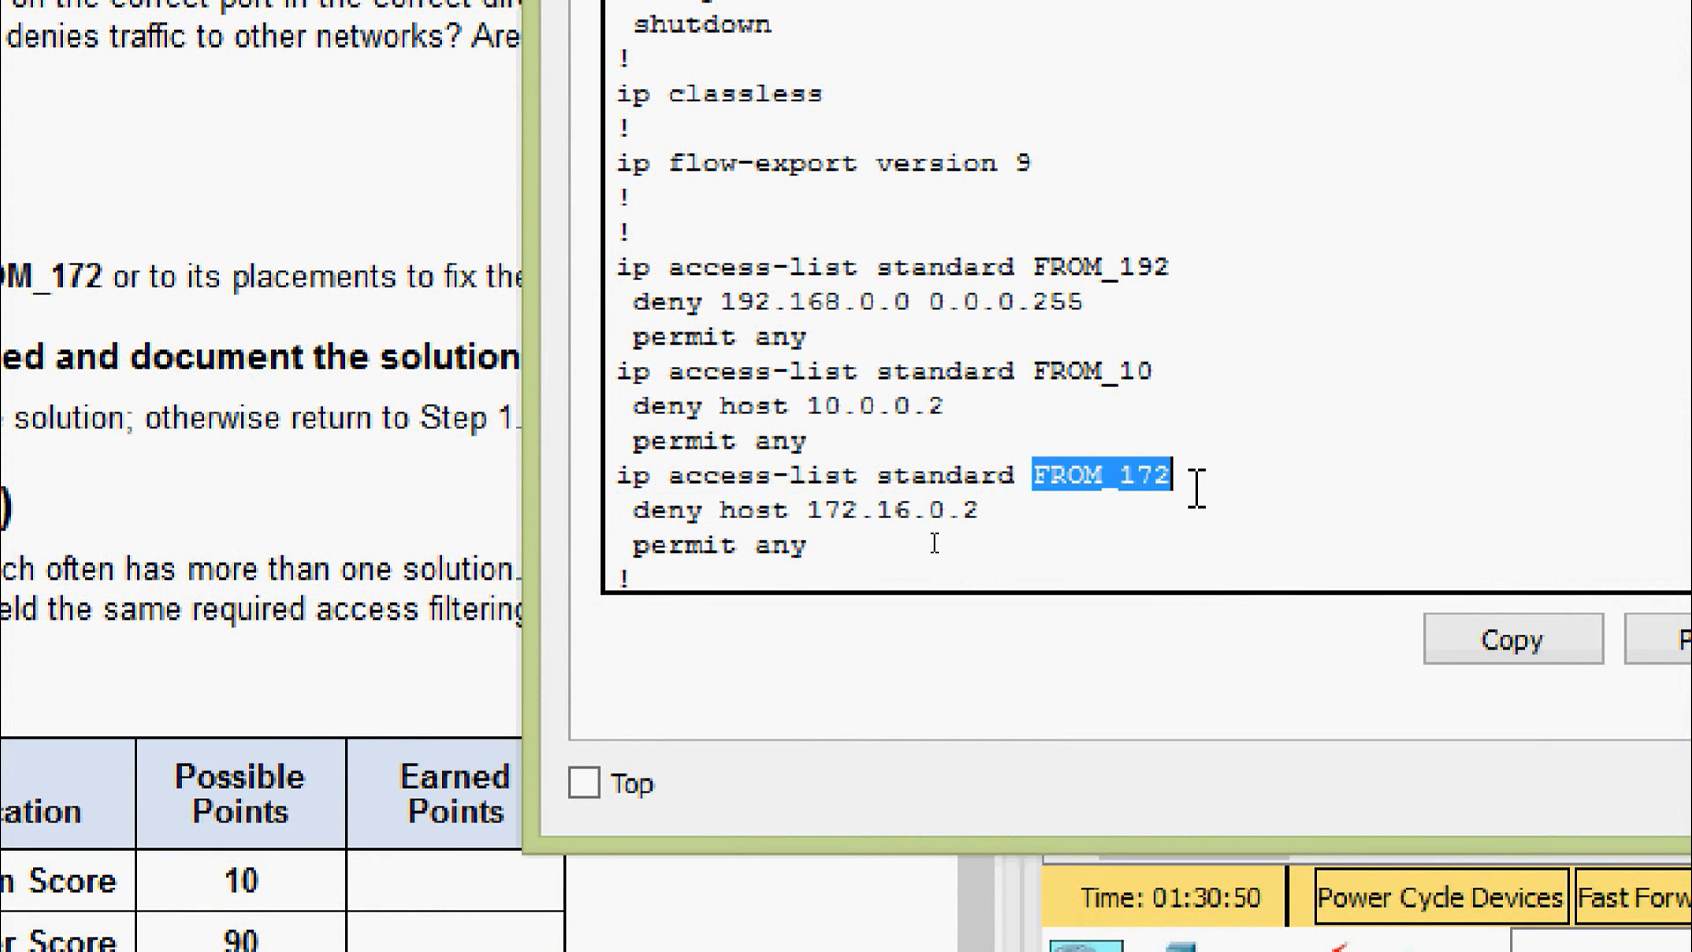
left_click(1035, 520)
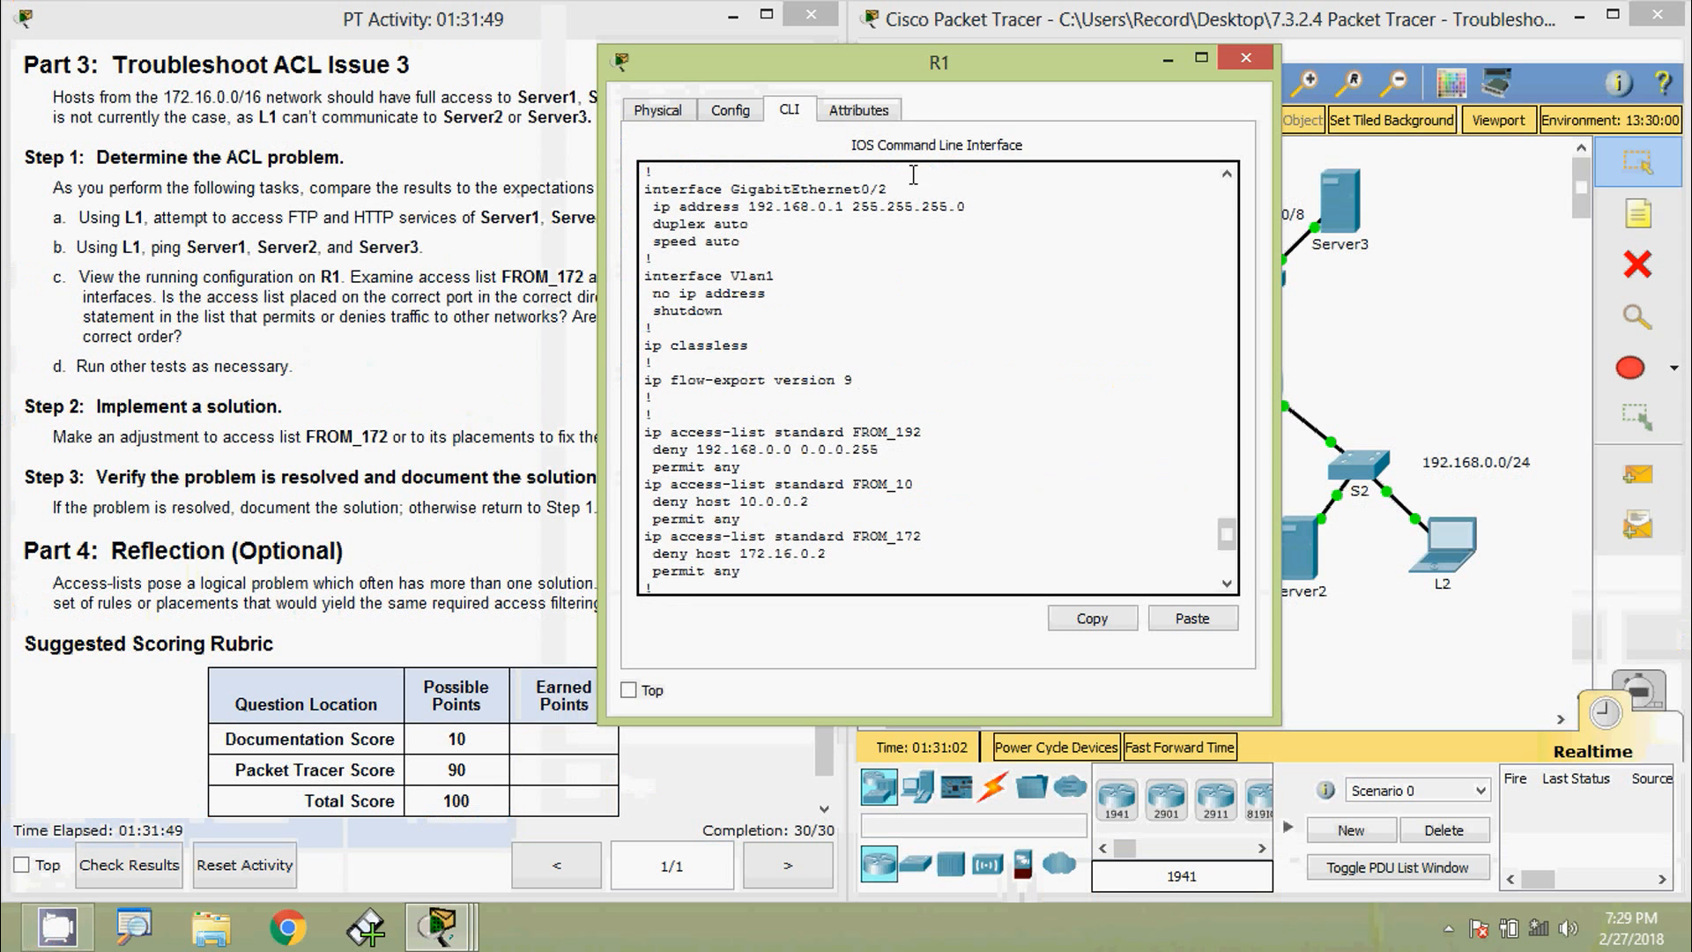
- Run ipconfig on L1, showing its address is 172.16.0.2
left_click_drag(944, 76, 514, 48)
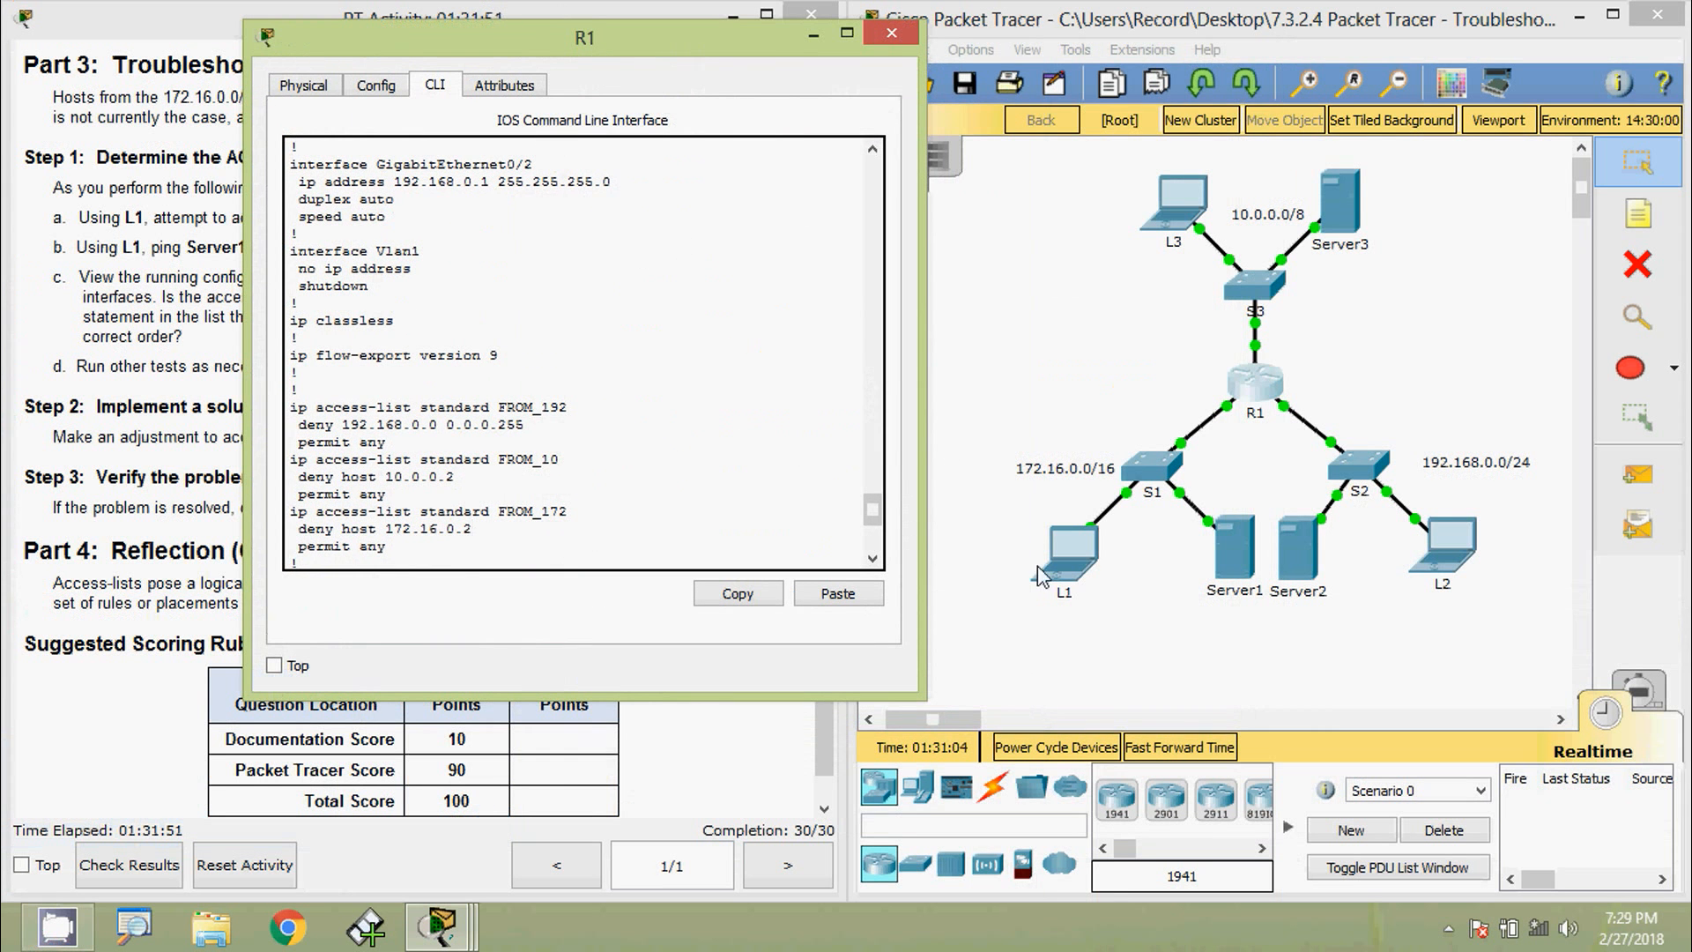
left_click(1067, 571)
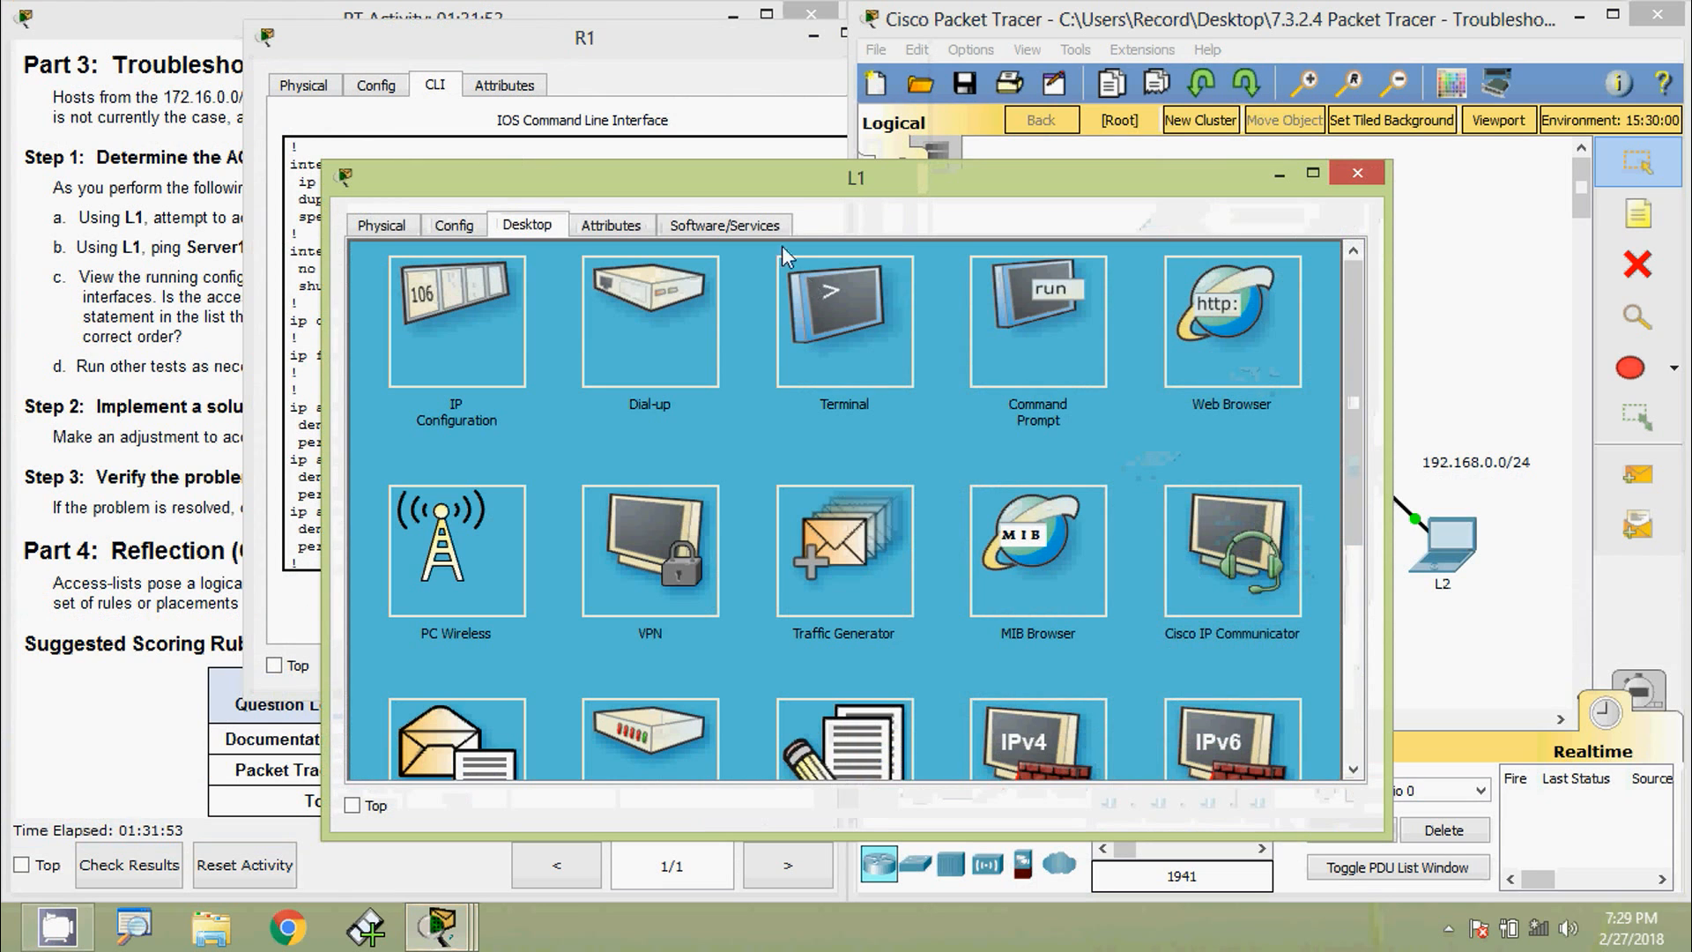
left_click_drag(325, 424, 713, 460)
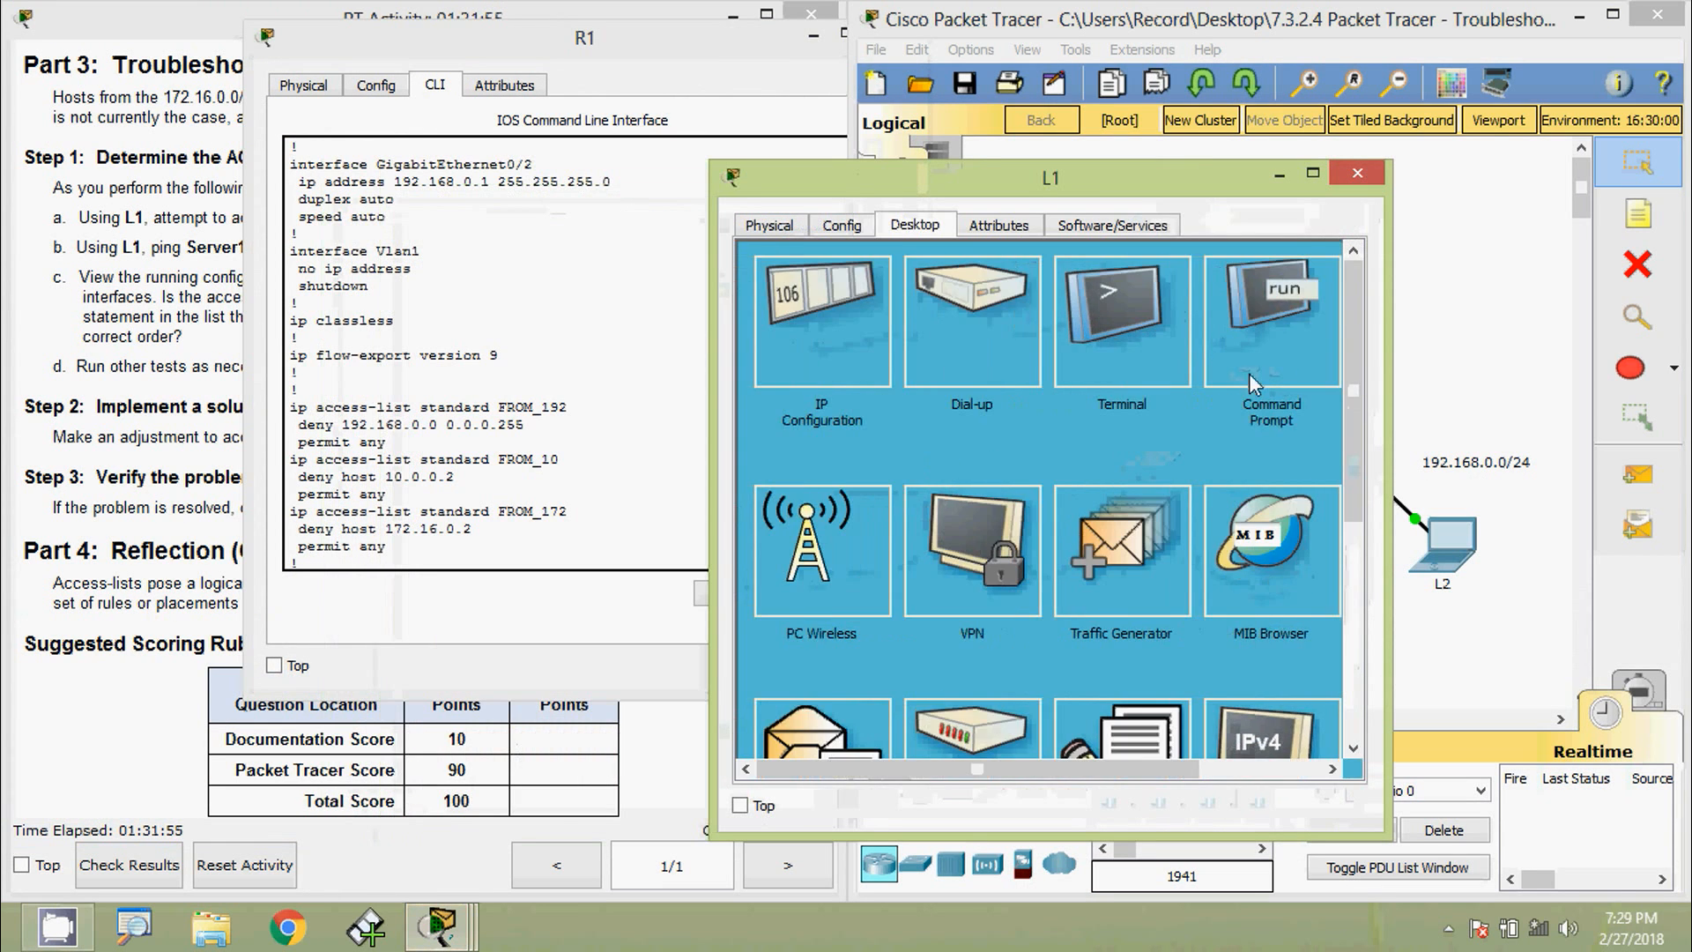
left_click(1250, 375)
left_click_drag(1132, 192, 1232, 159)
scroll(944, 714, "down", 8)
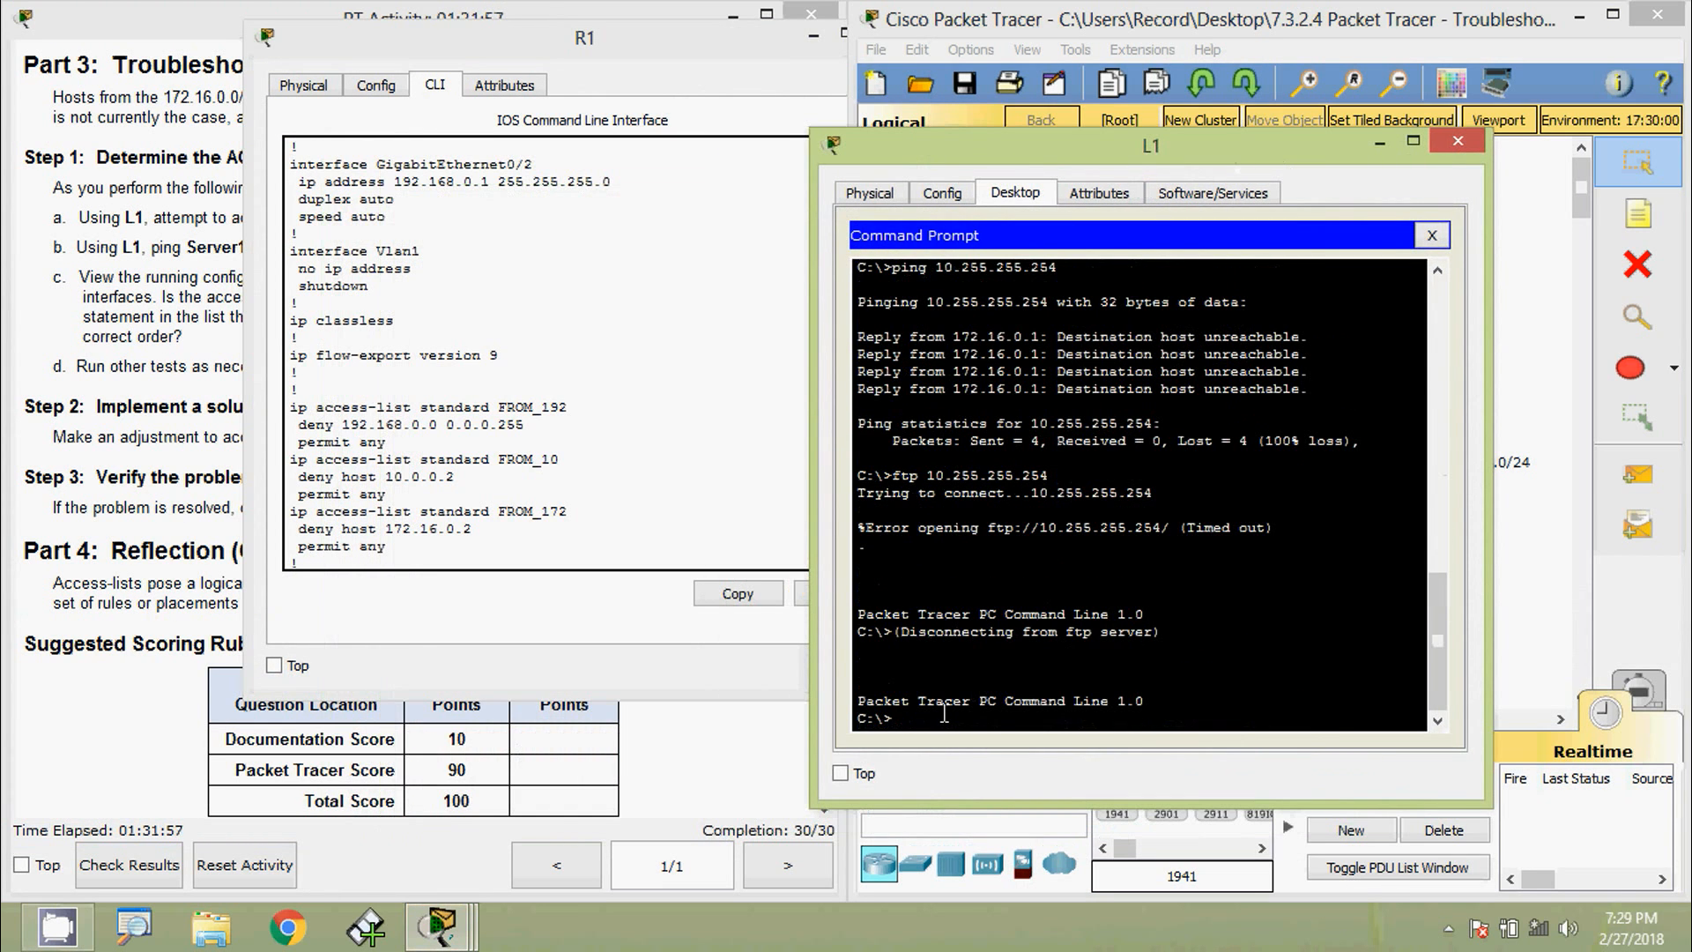
type("ipconfig")
key("Return")
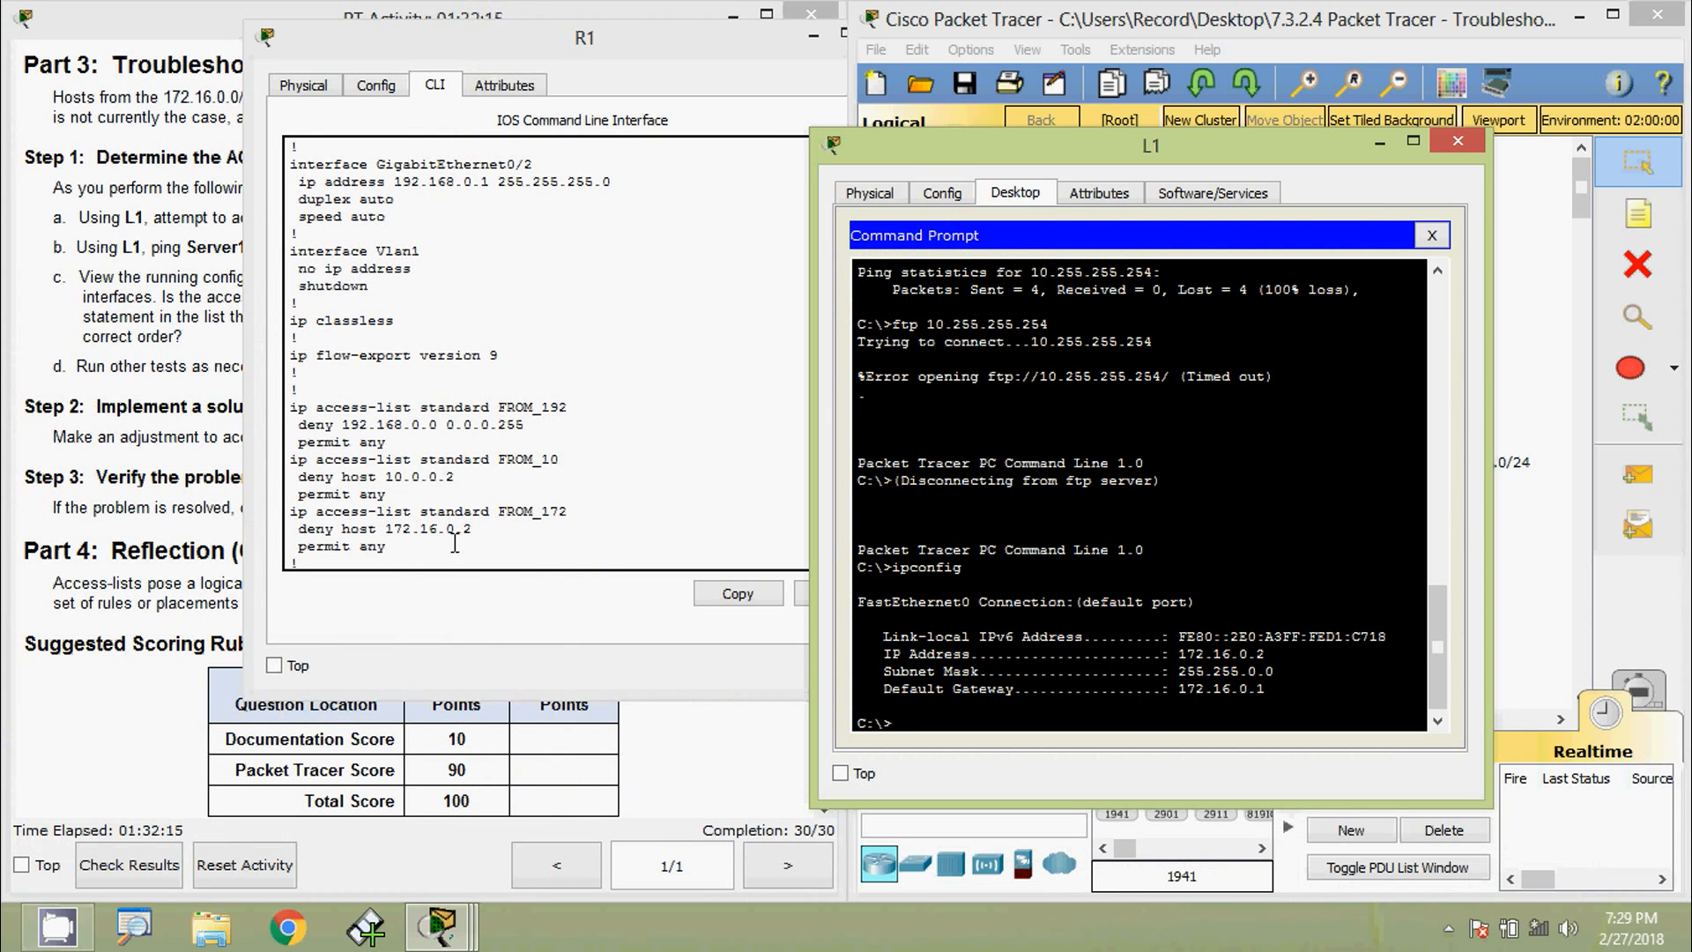
left_click(360, 553)
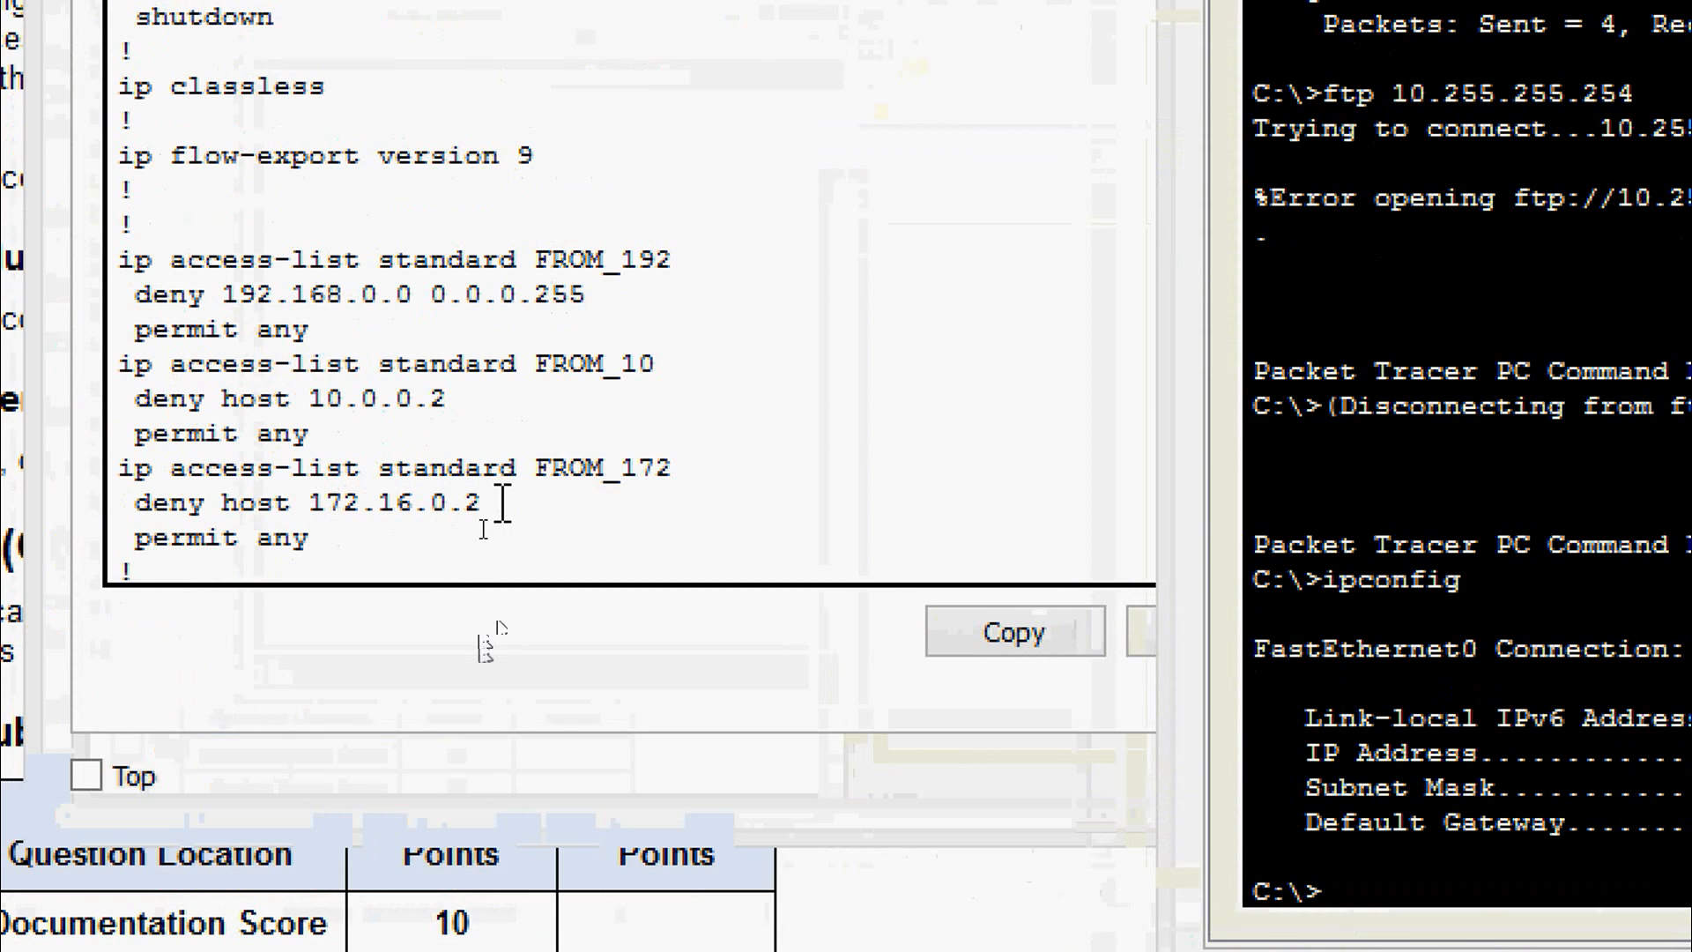
left_click_drag(491, 504, 175, 512)
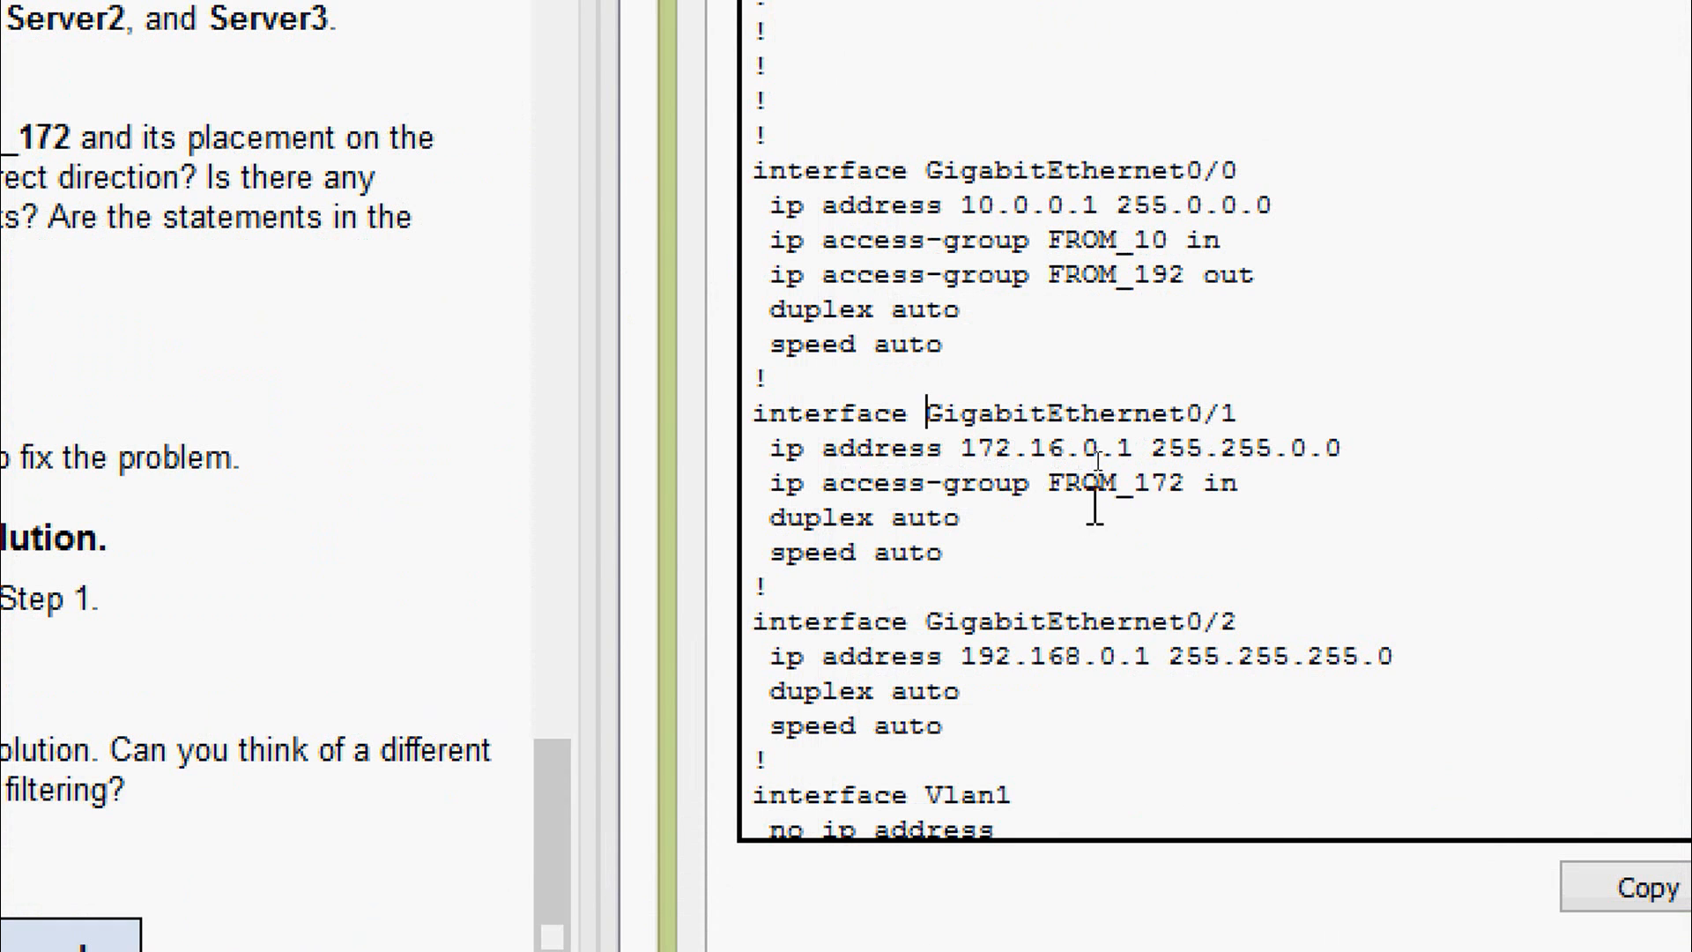
double_click(1216, 495)
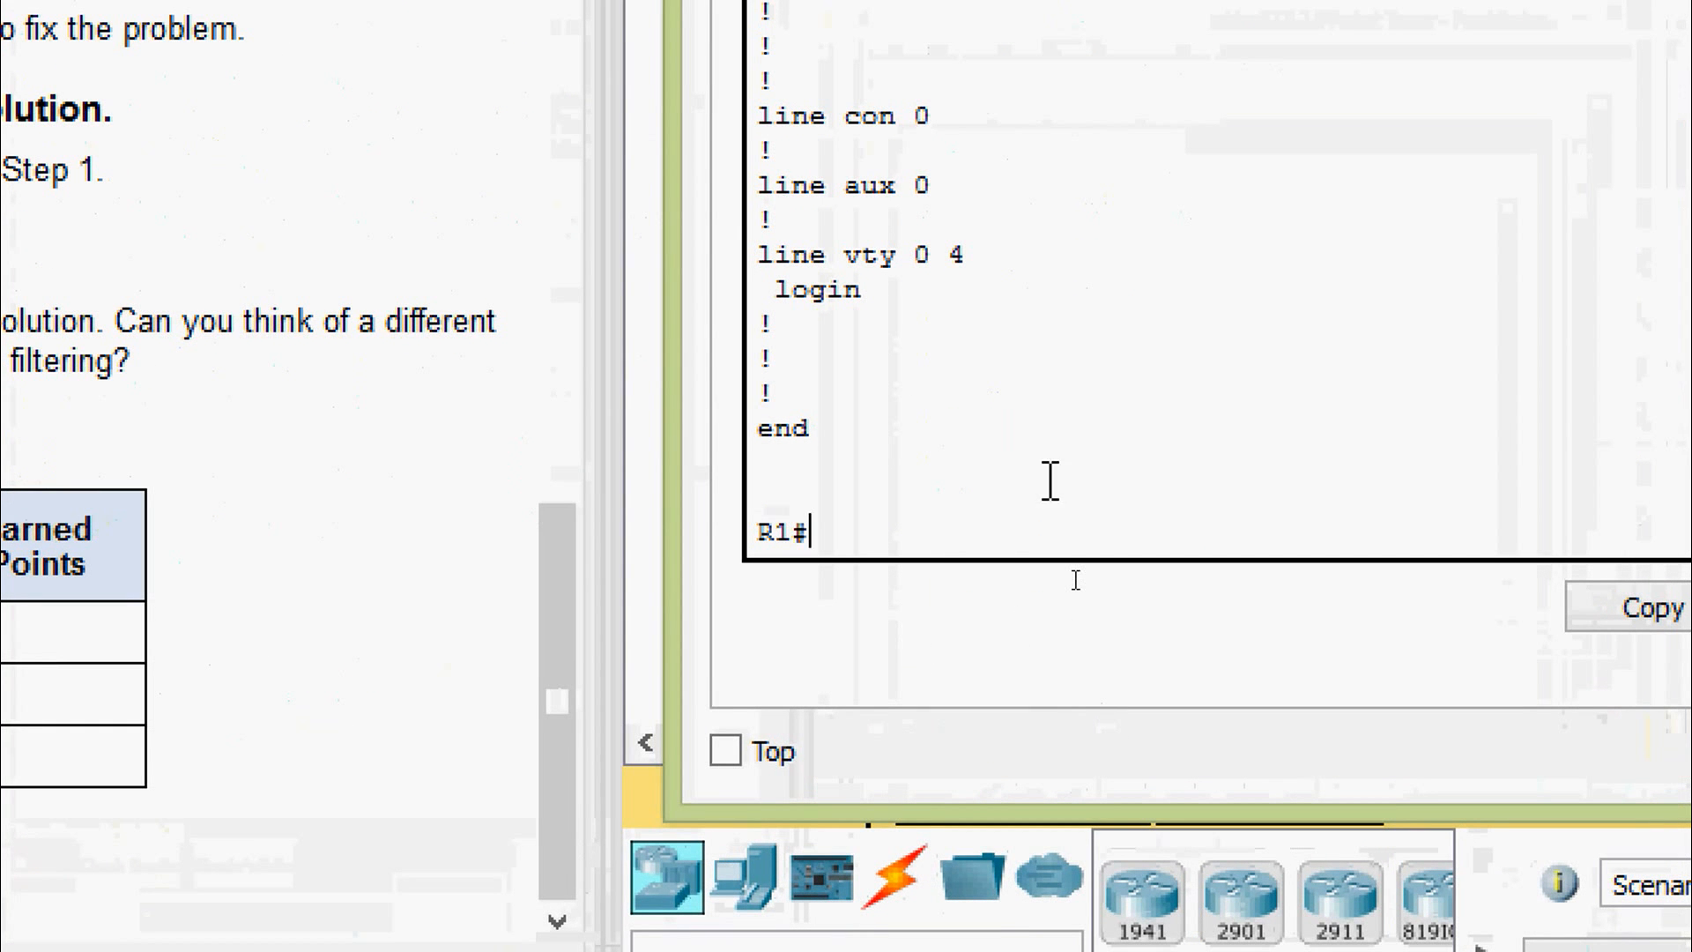
- Enter configure terminal and edit the standard access list FROM_172 on R1
type("c")
type("terminal")
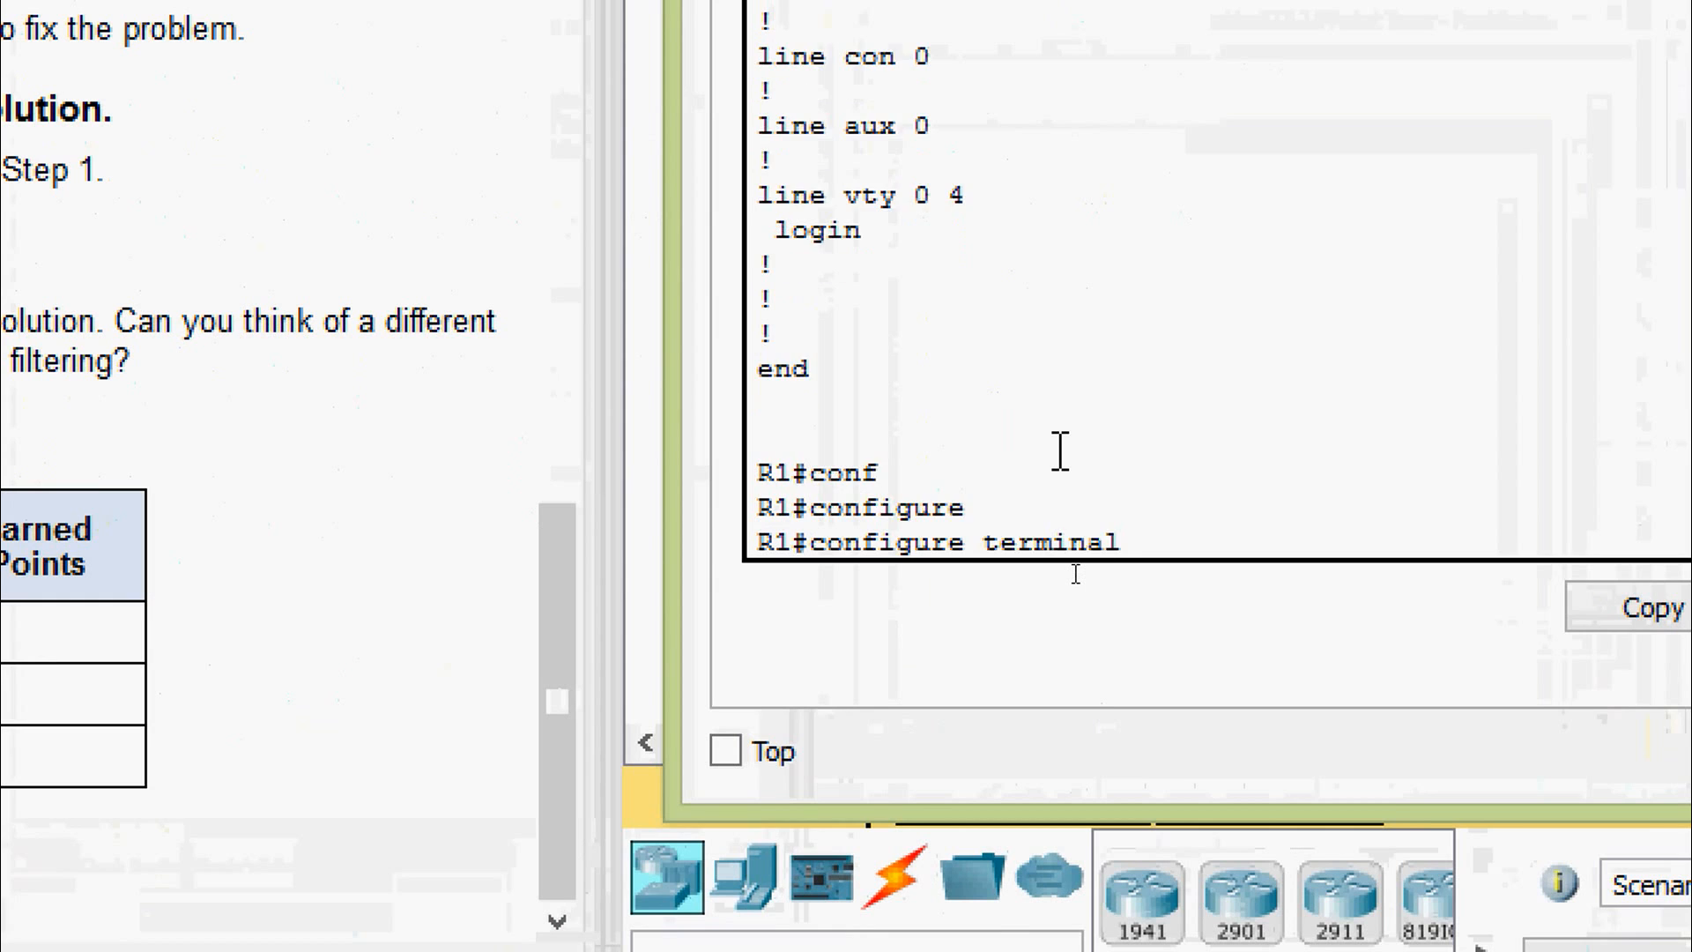
key("Return")
key("Return")
type("ip ")
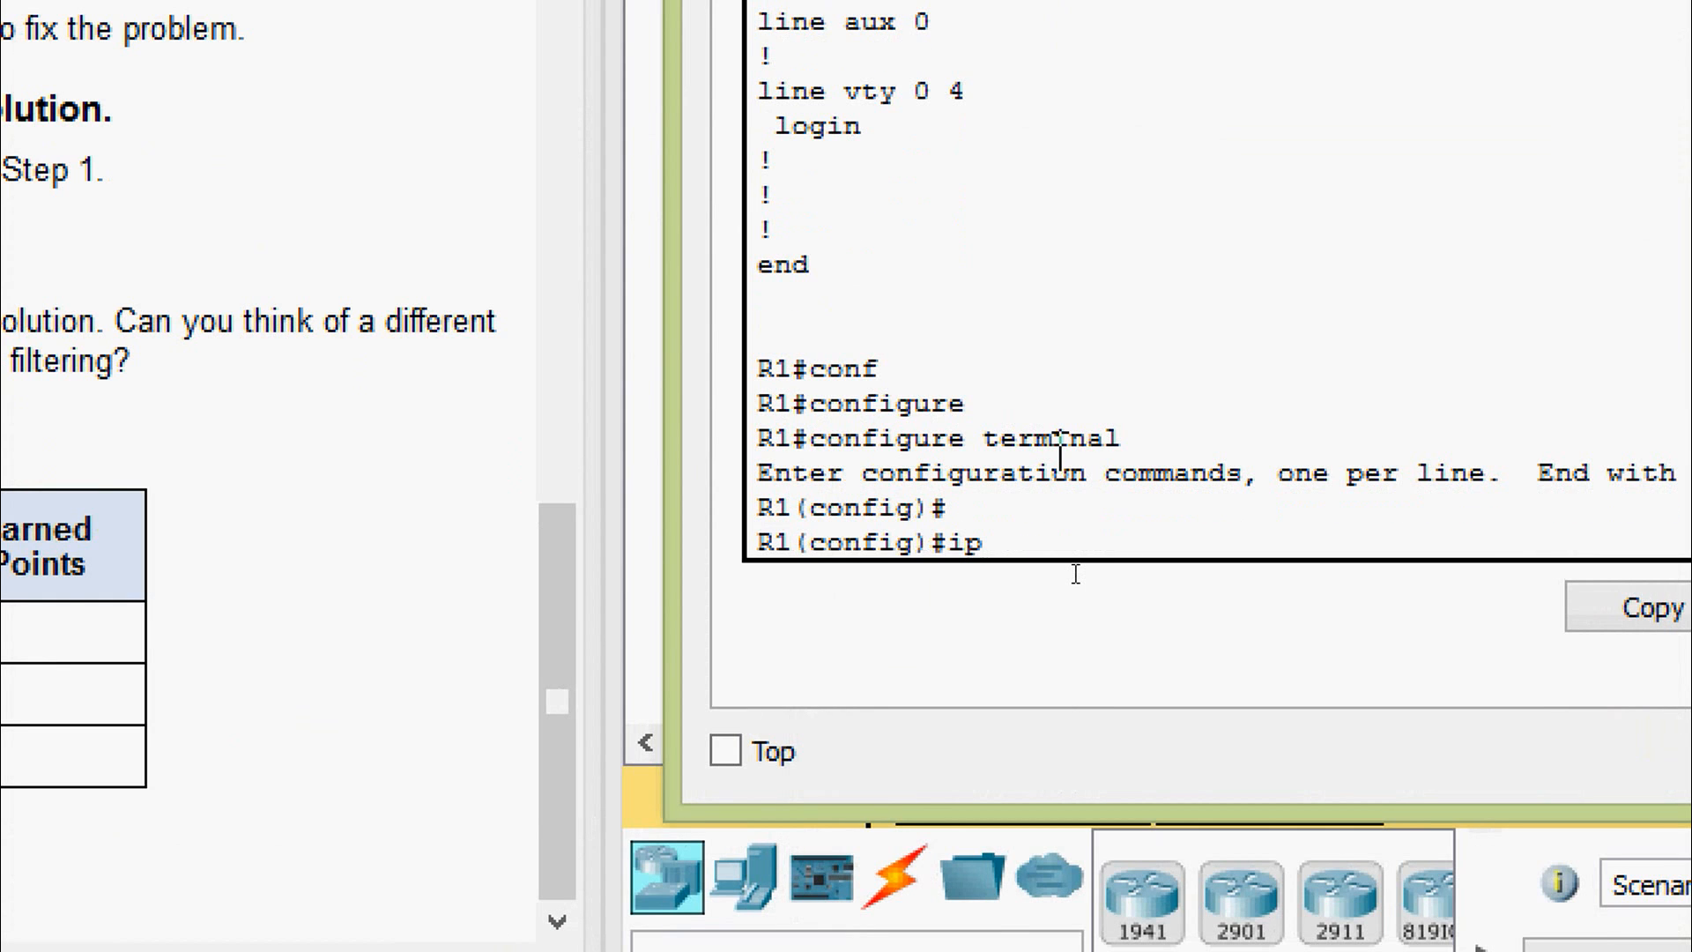
type("ac")
key("Tab")
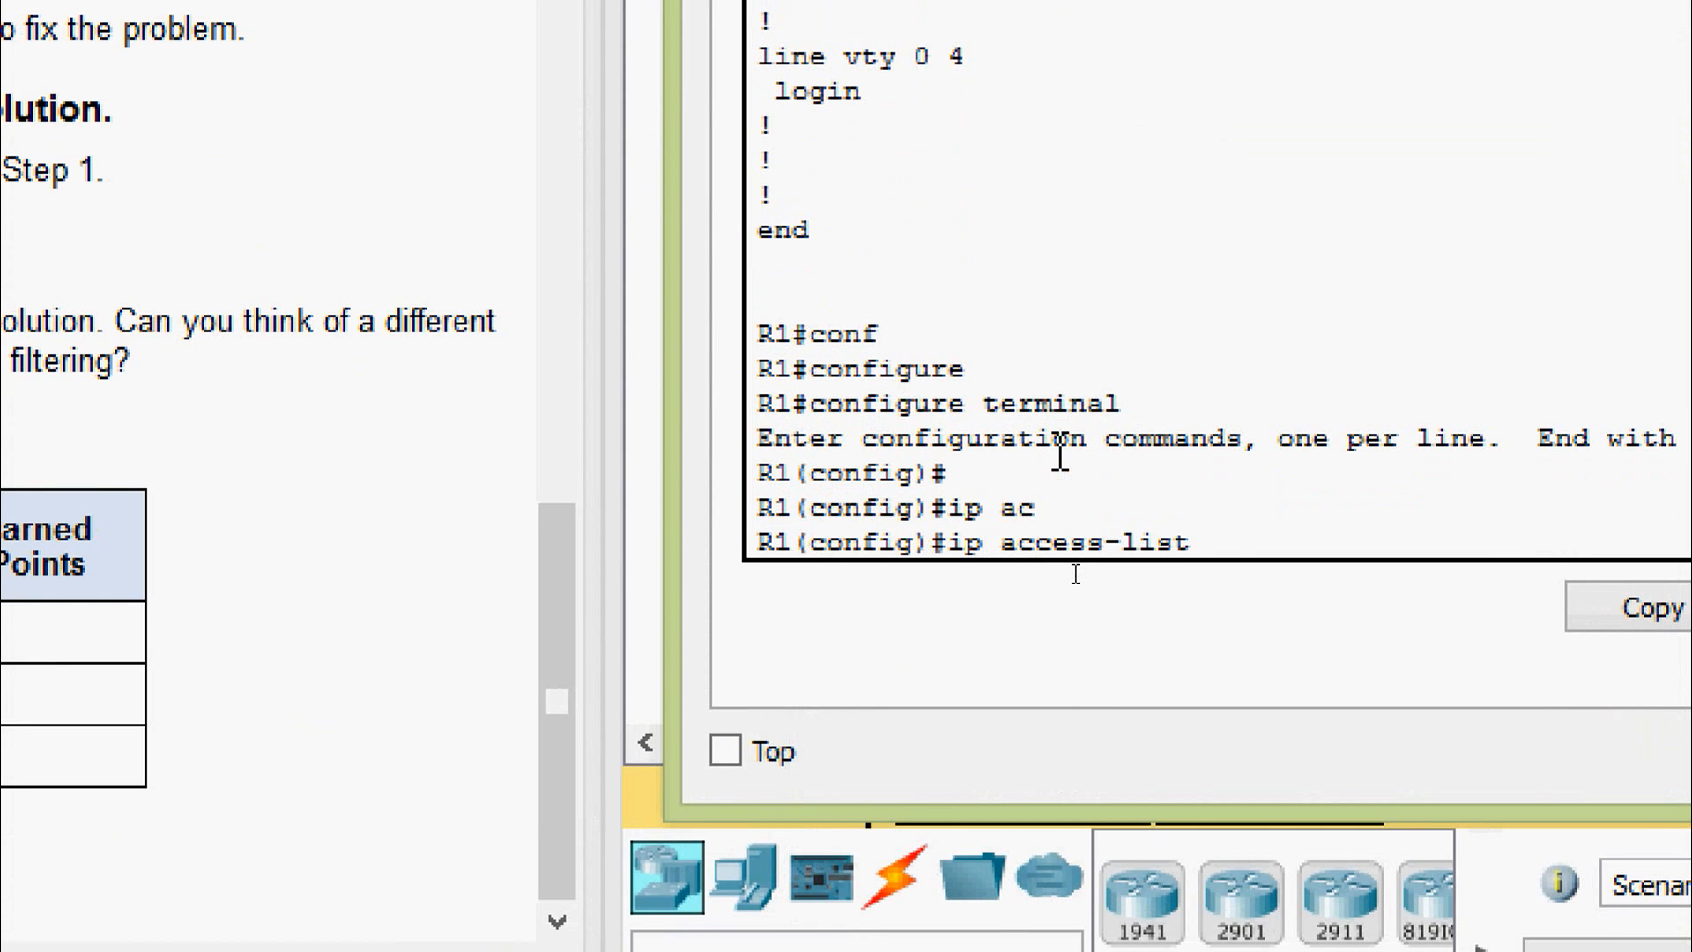
type("st")
key("Tab")
type("FROM")
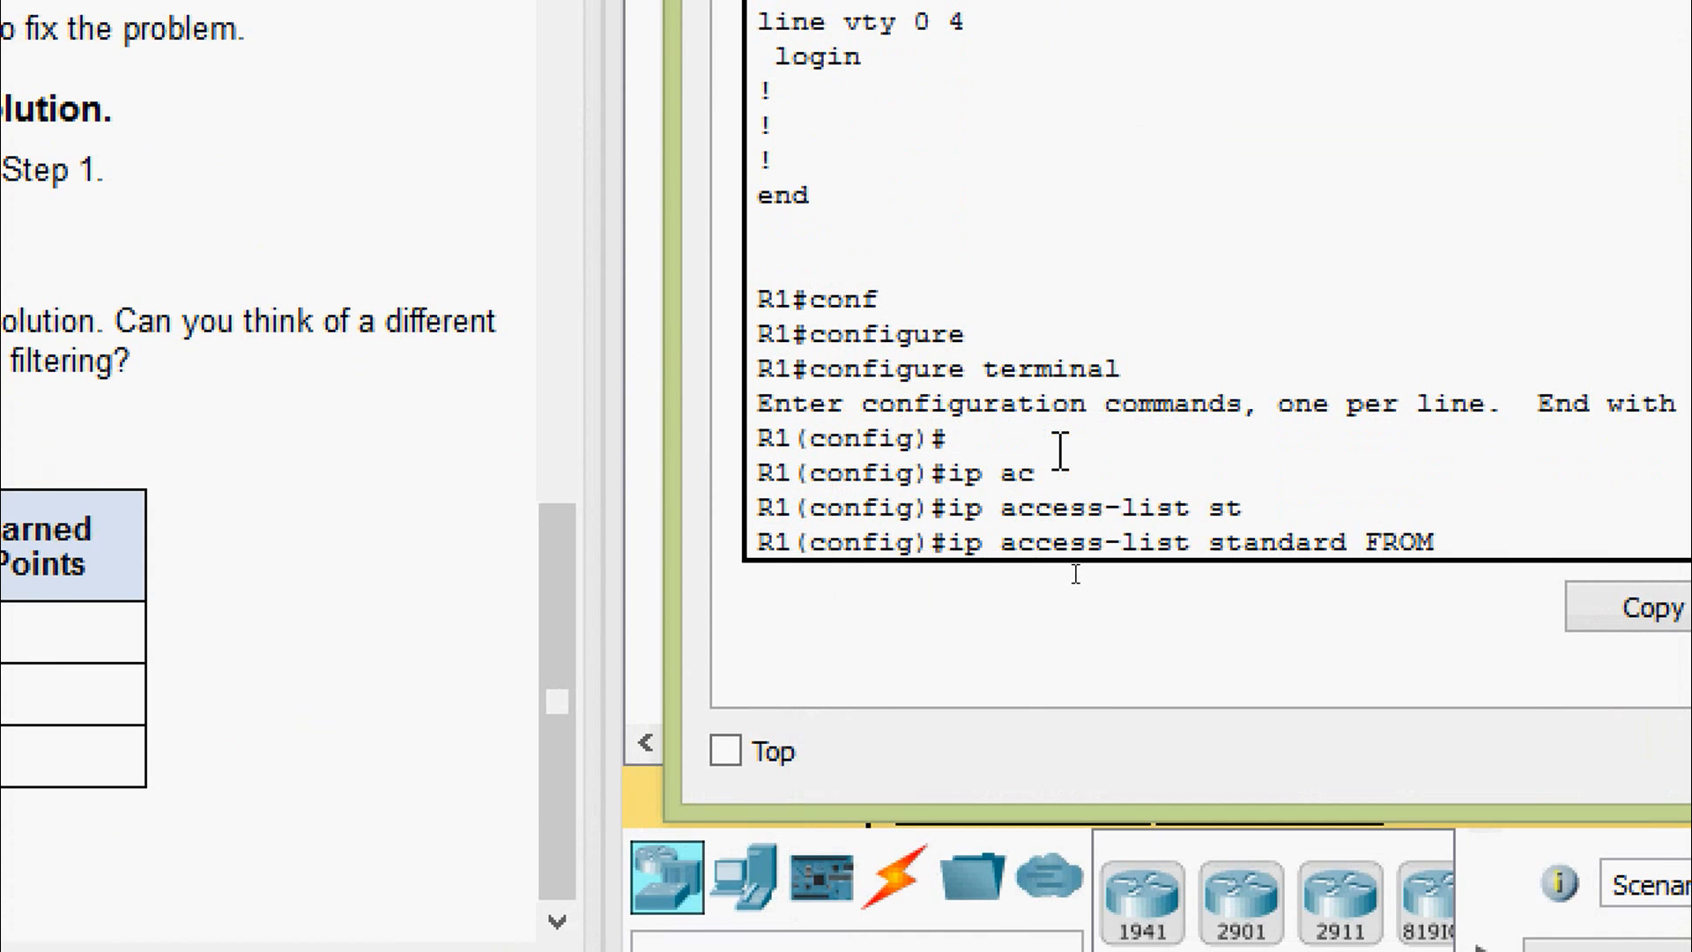
type("_172")
key("Return")
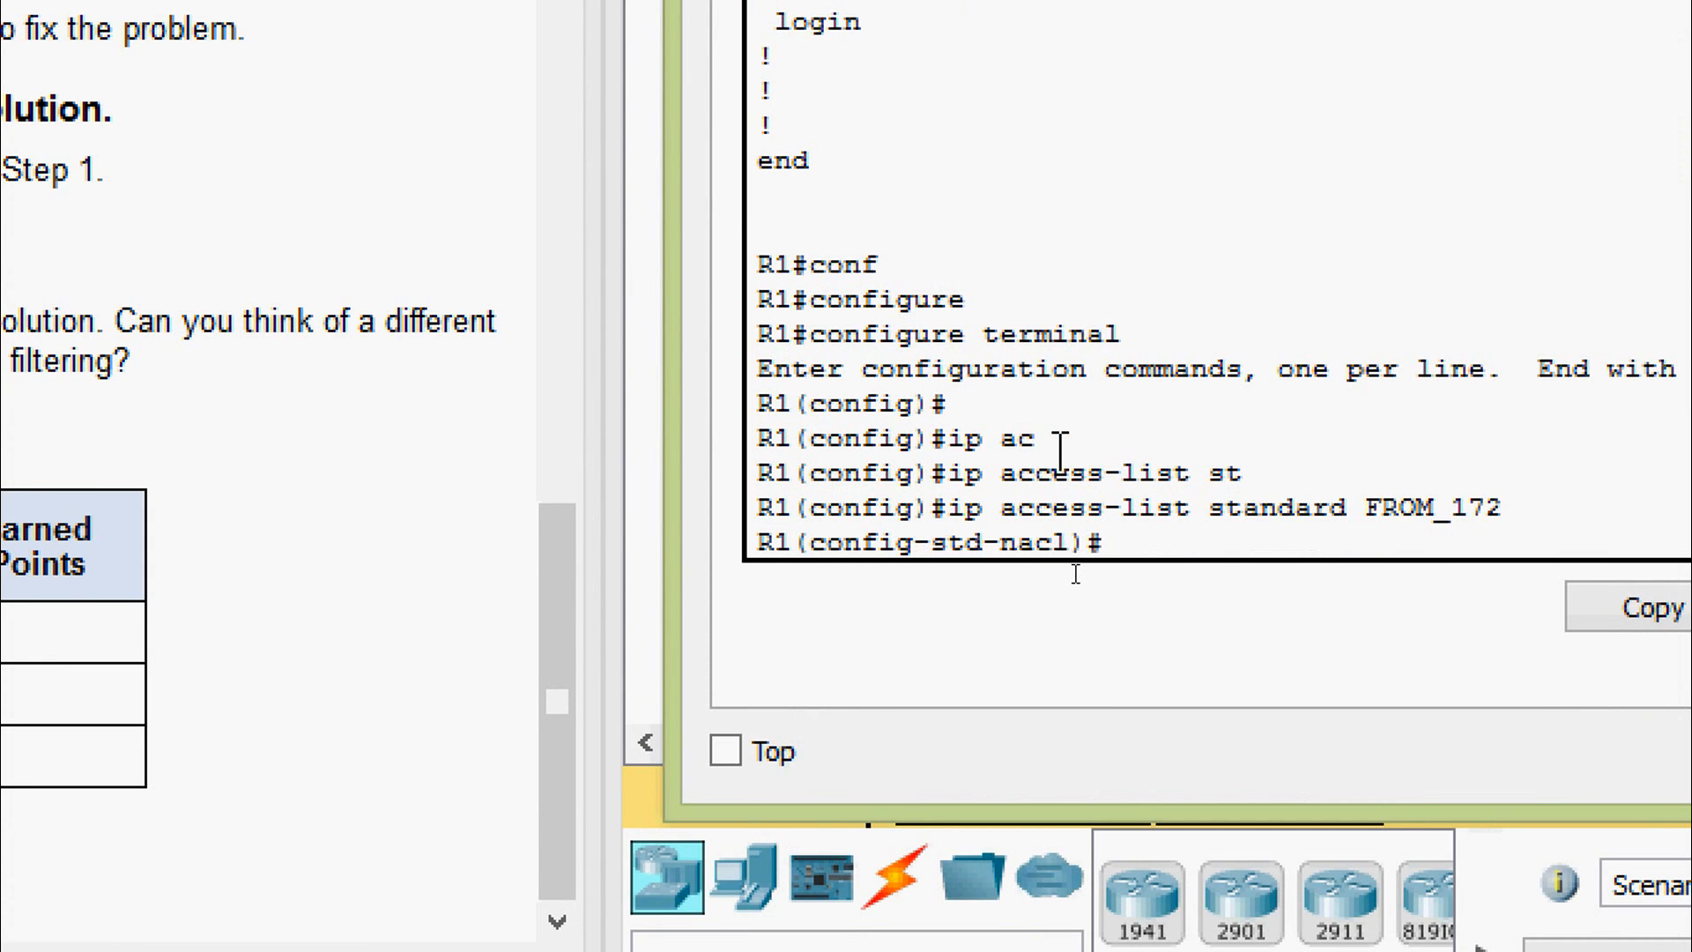
- Remove the deny host 172.16.0.2 entry and exit configuration mode
type("no den")
key("Tab")
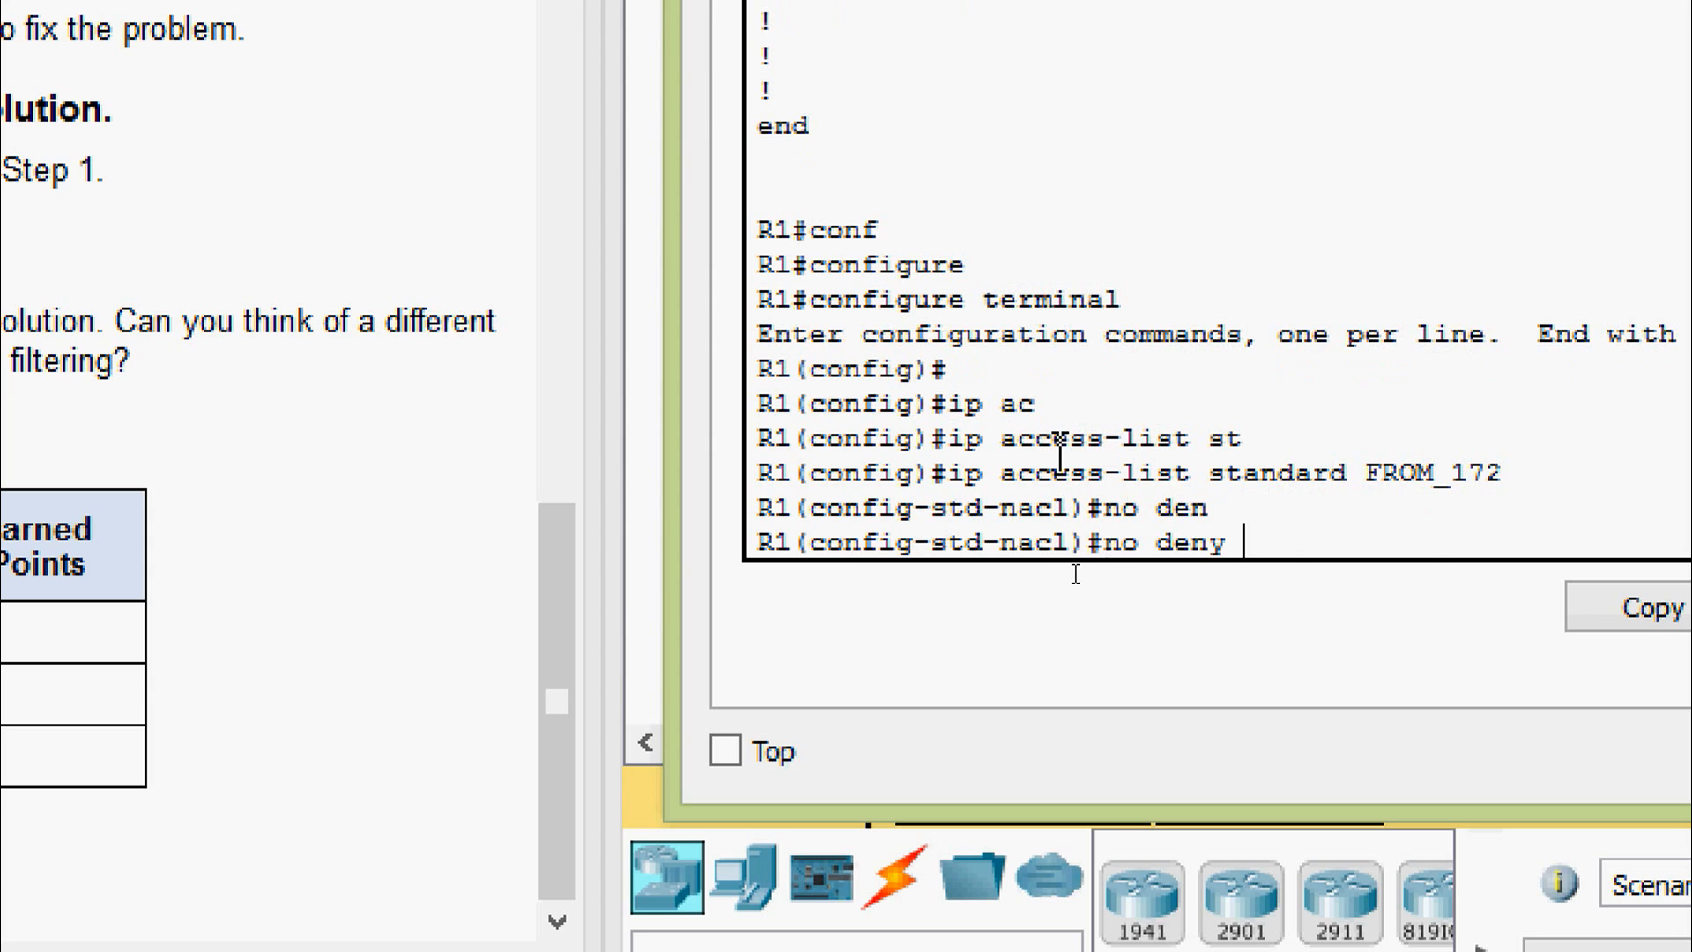
type("ho")
key("Tab")
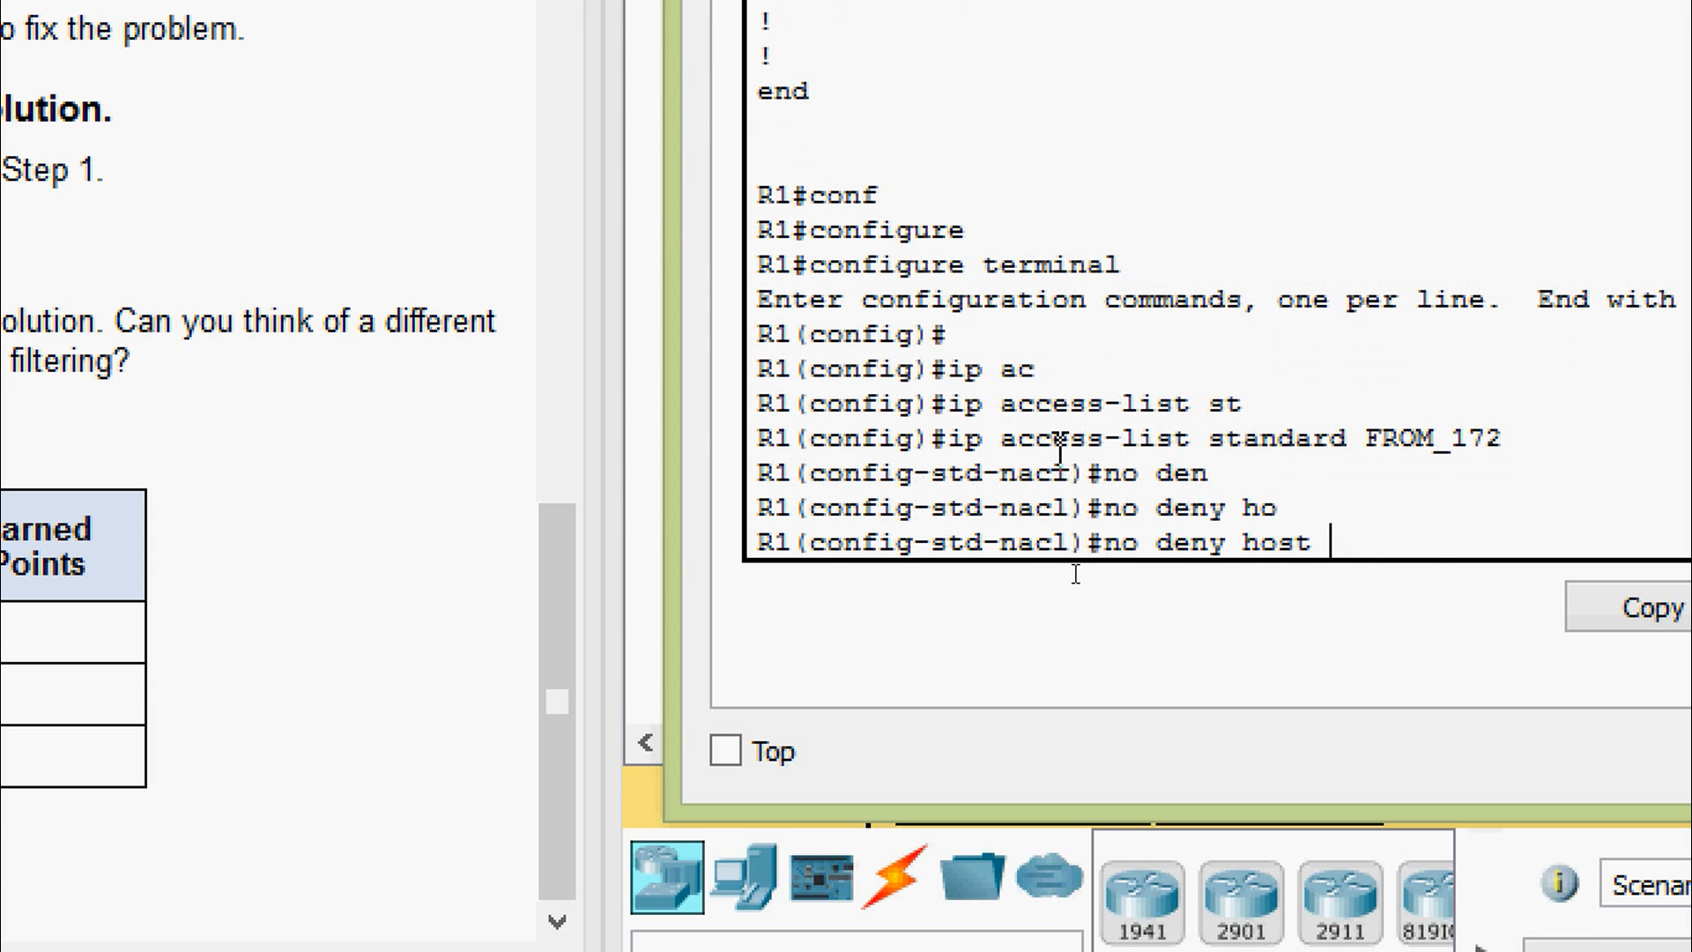
type("172.16.0.2")
key("Return")
key("ctrl+z")
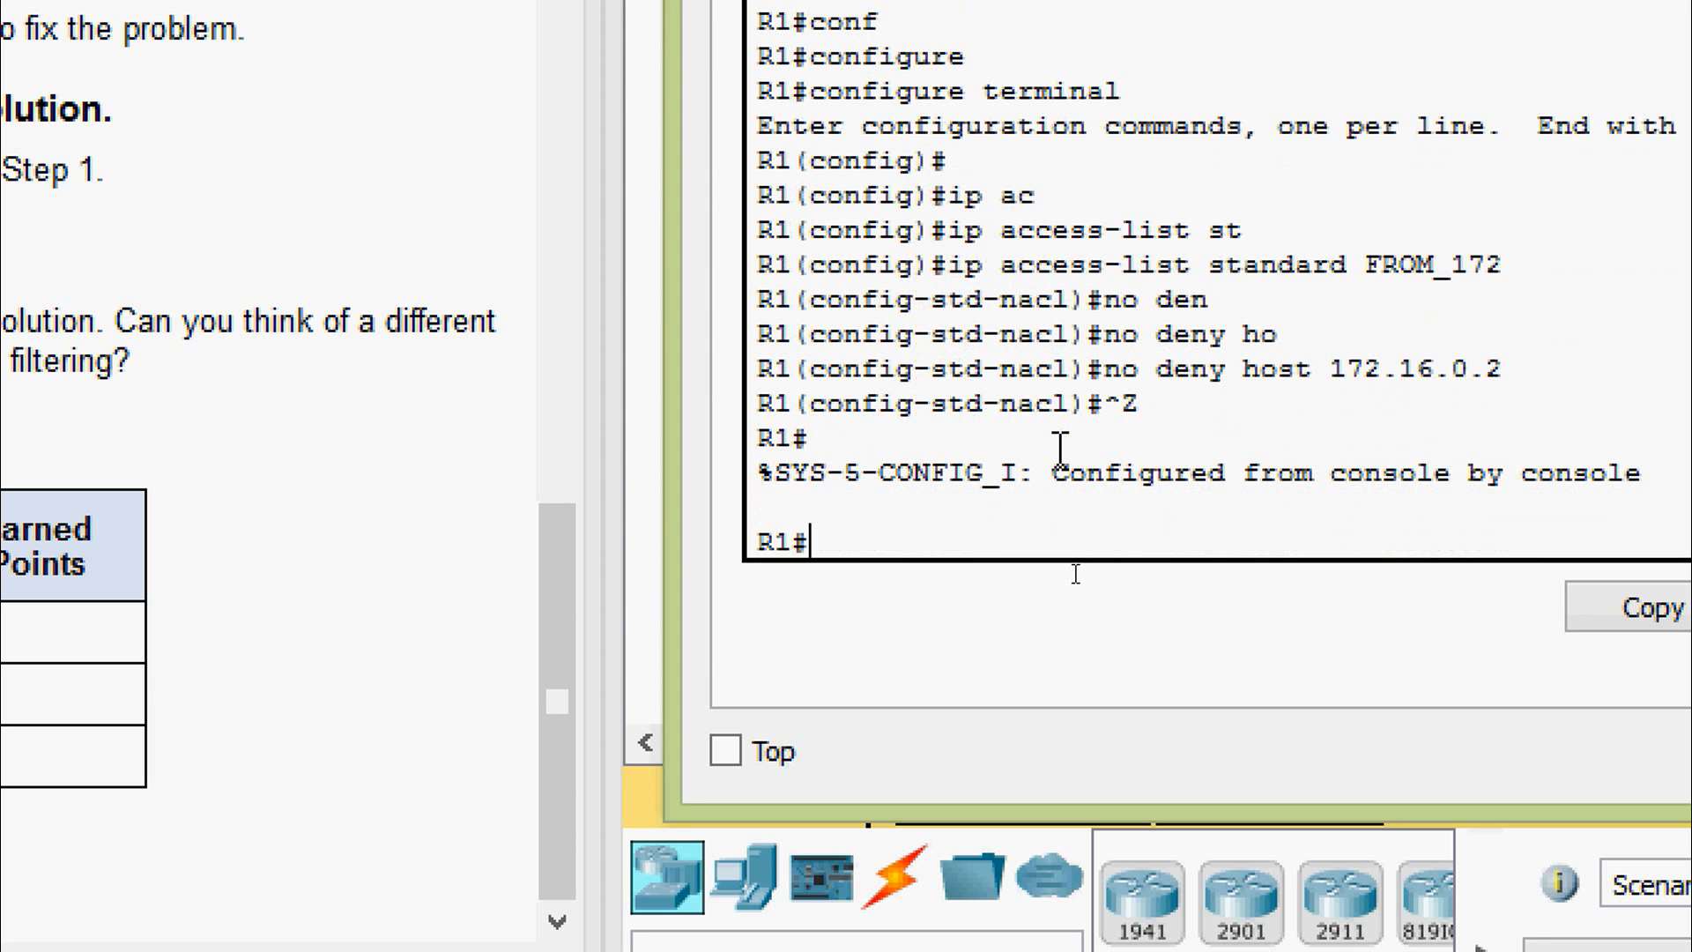
- Verify in show running-config that FROM_172 now only permits any
type("sh")
key("Tab")
type("ru")
key("Tab")
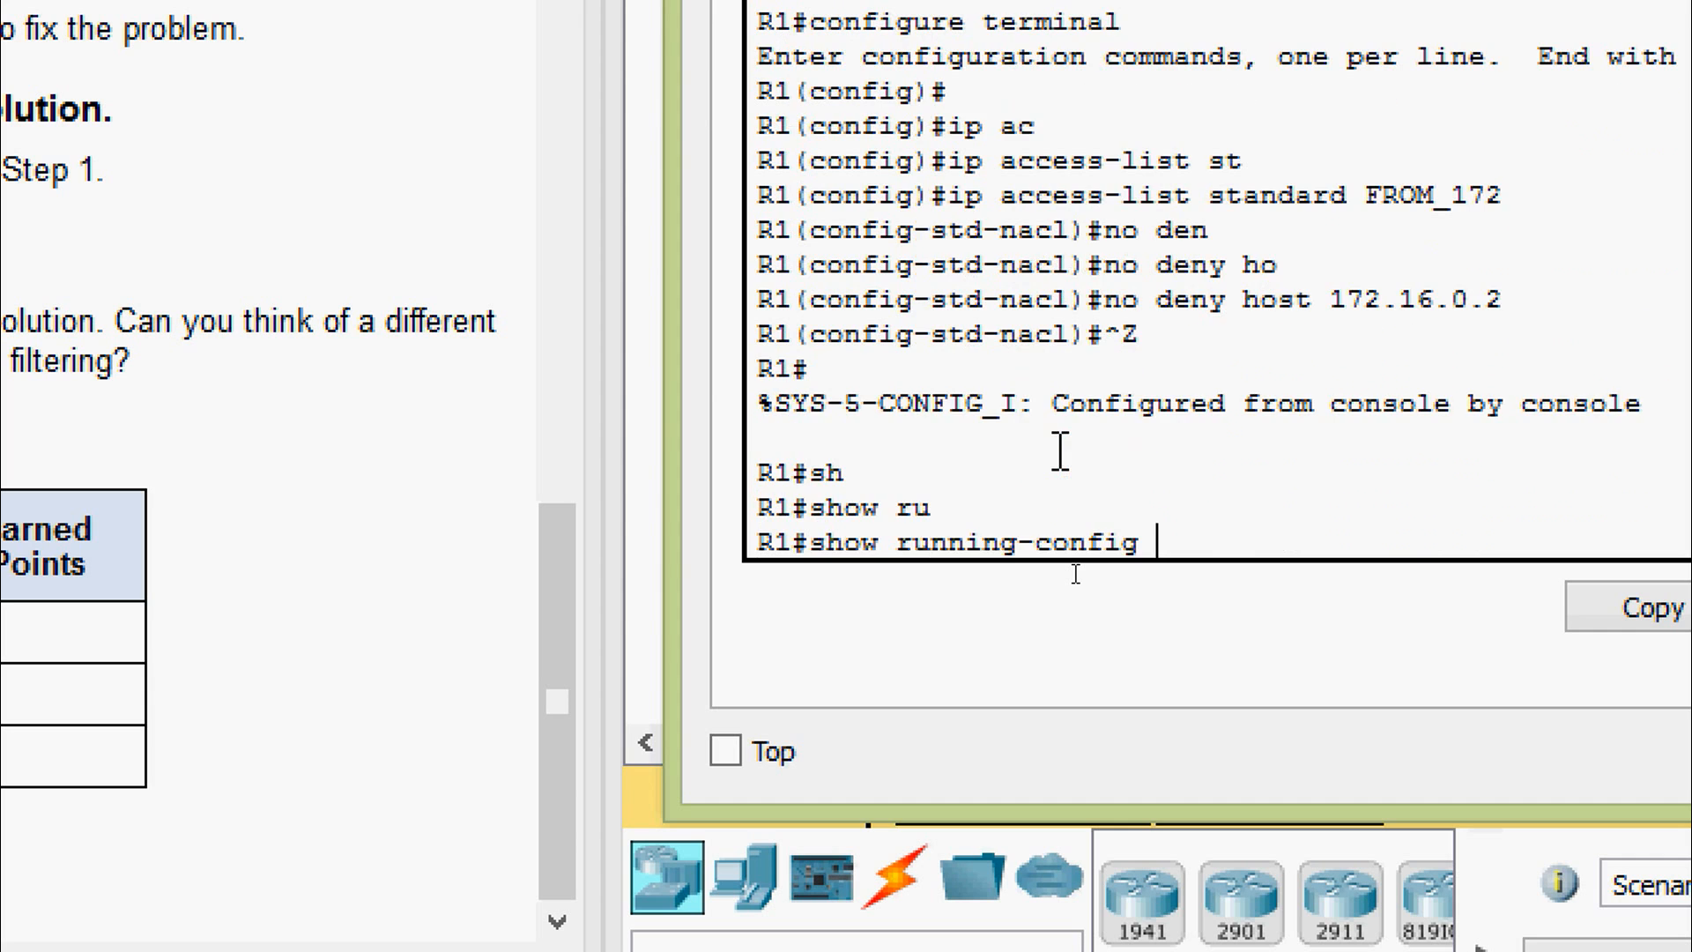
key("Return")
key("space")
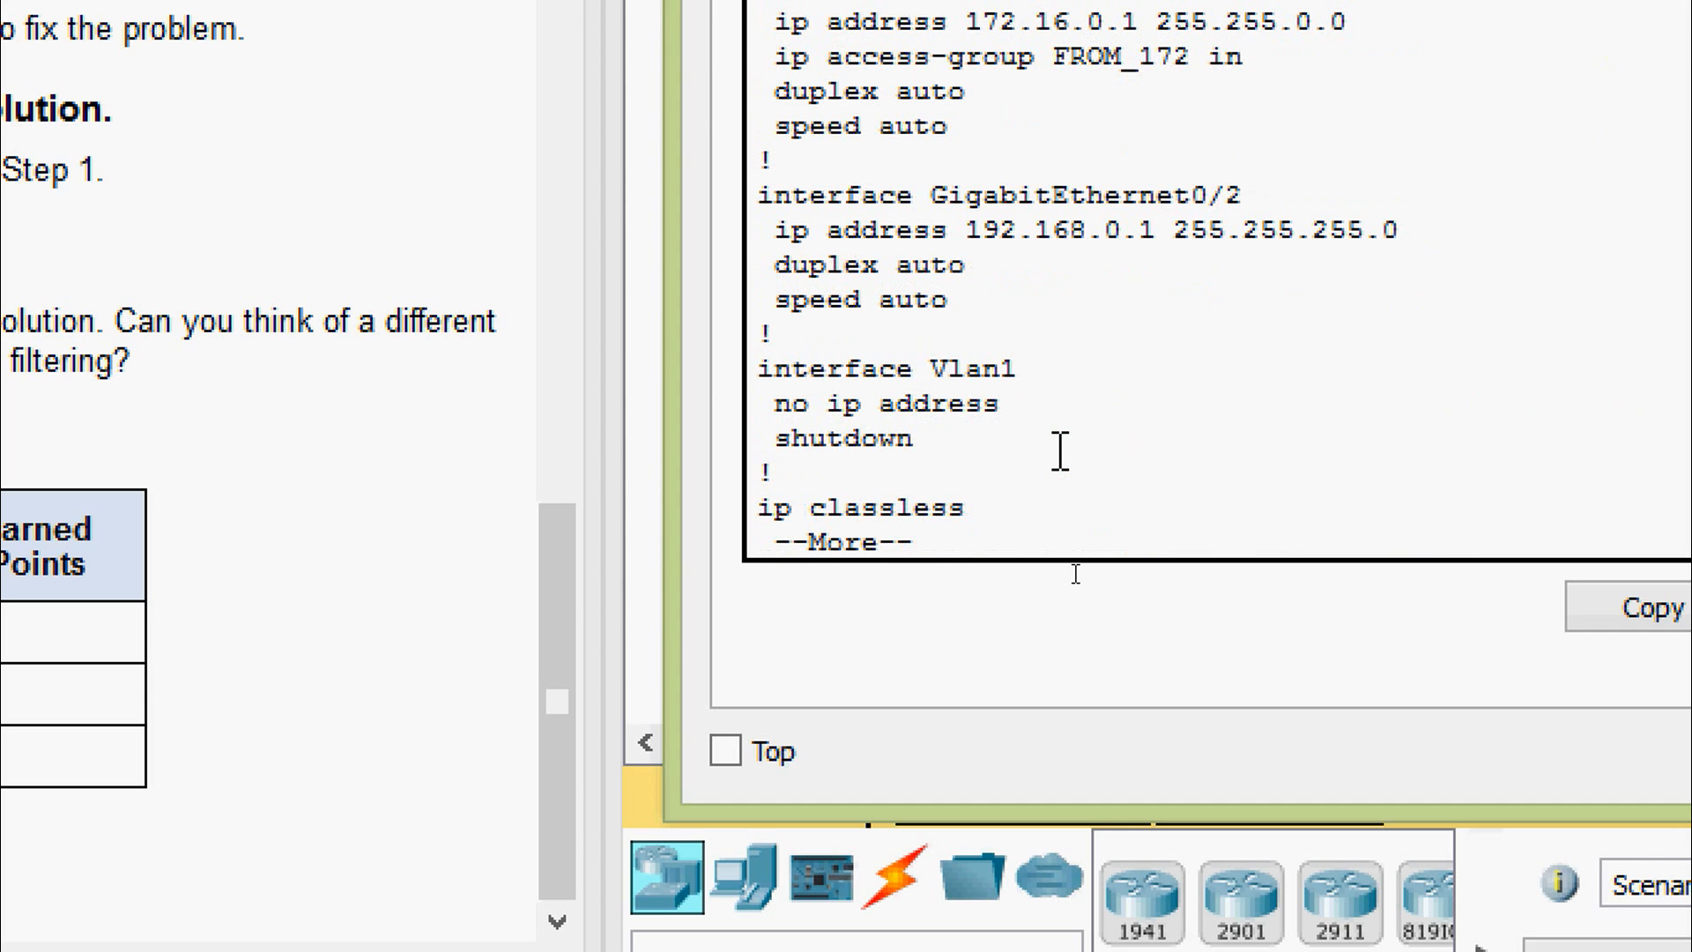
key("space")
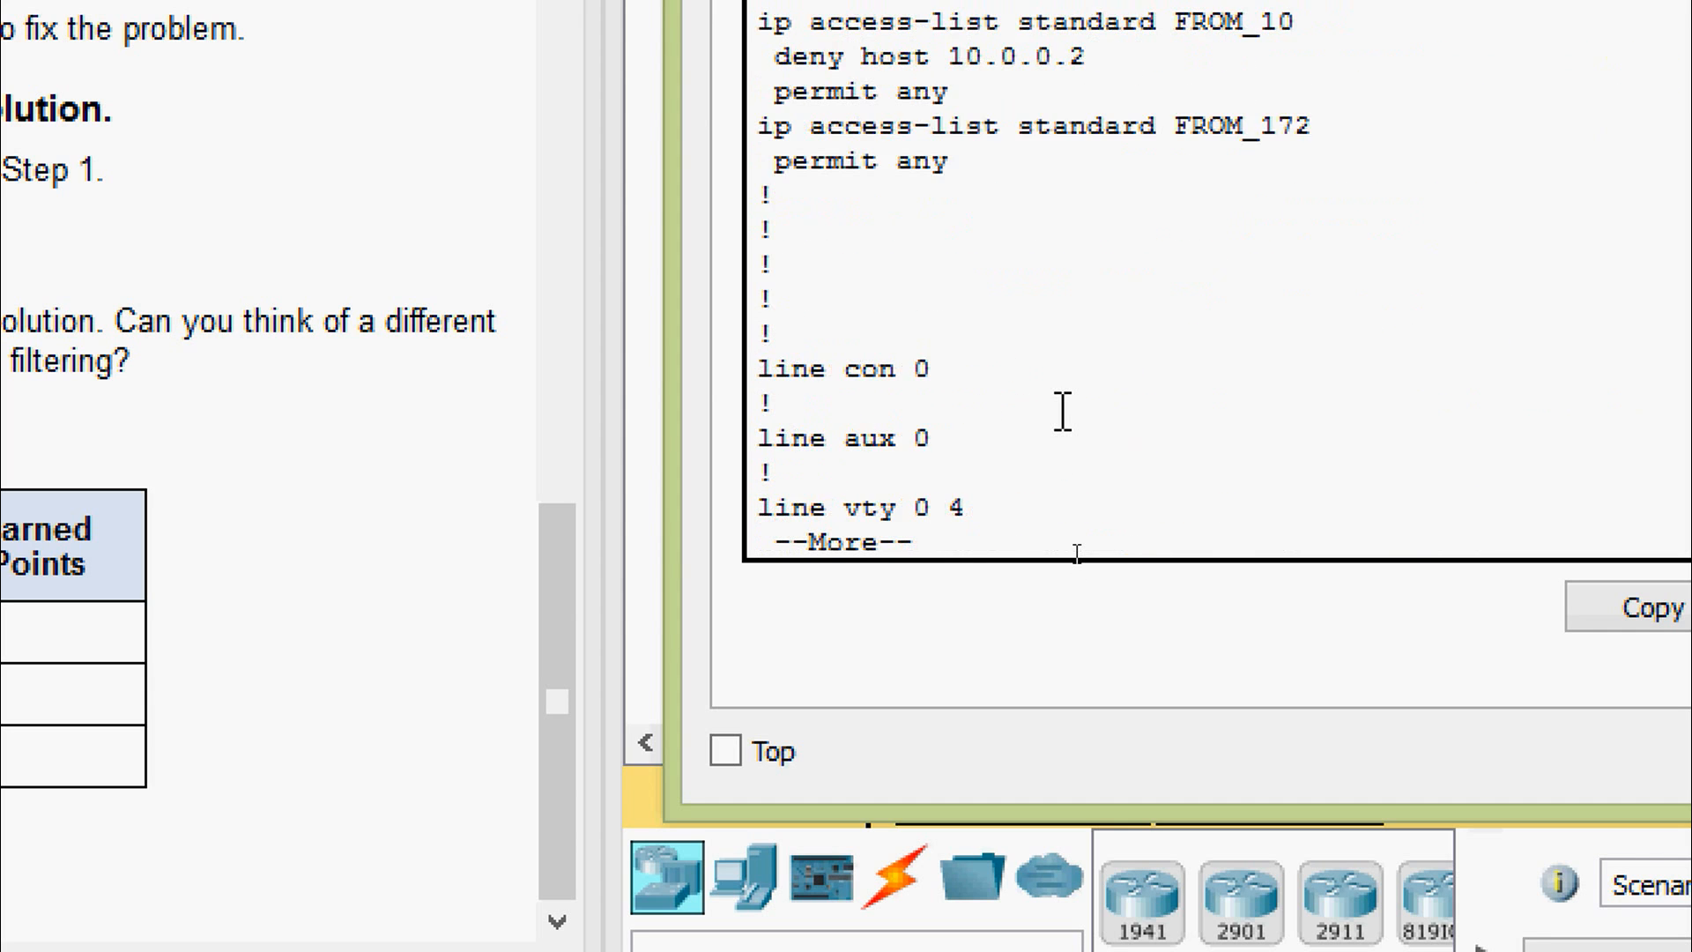
key("space")
scroll(1063, 412, "up", 2)
scroll(1063, 411, "up", 2)
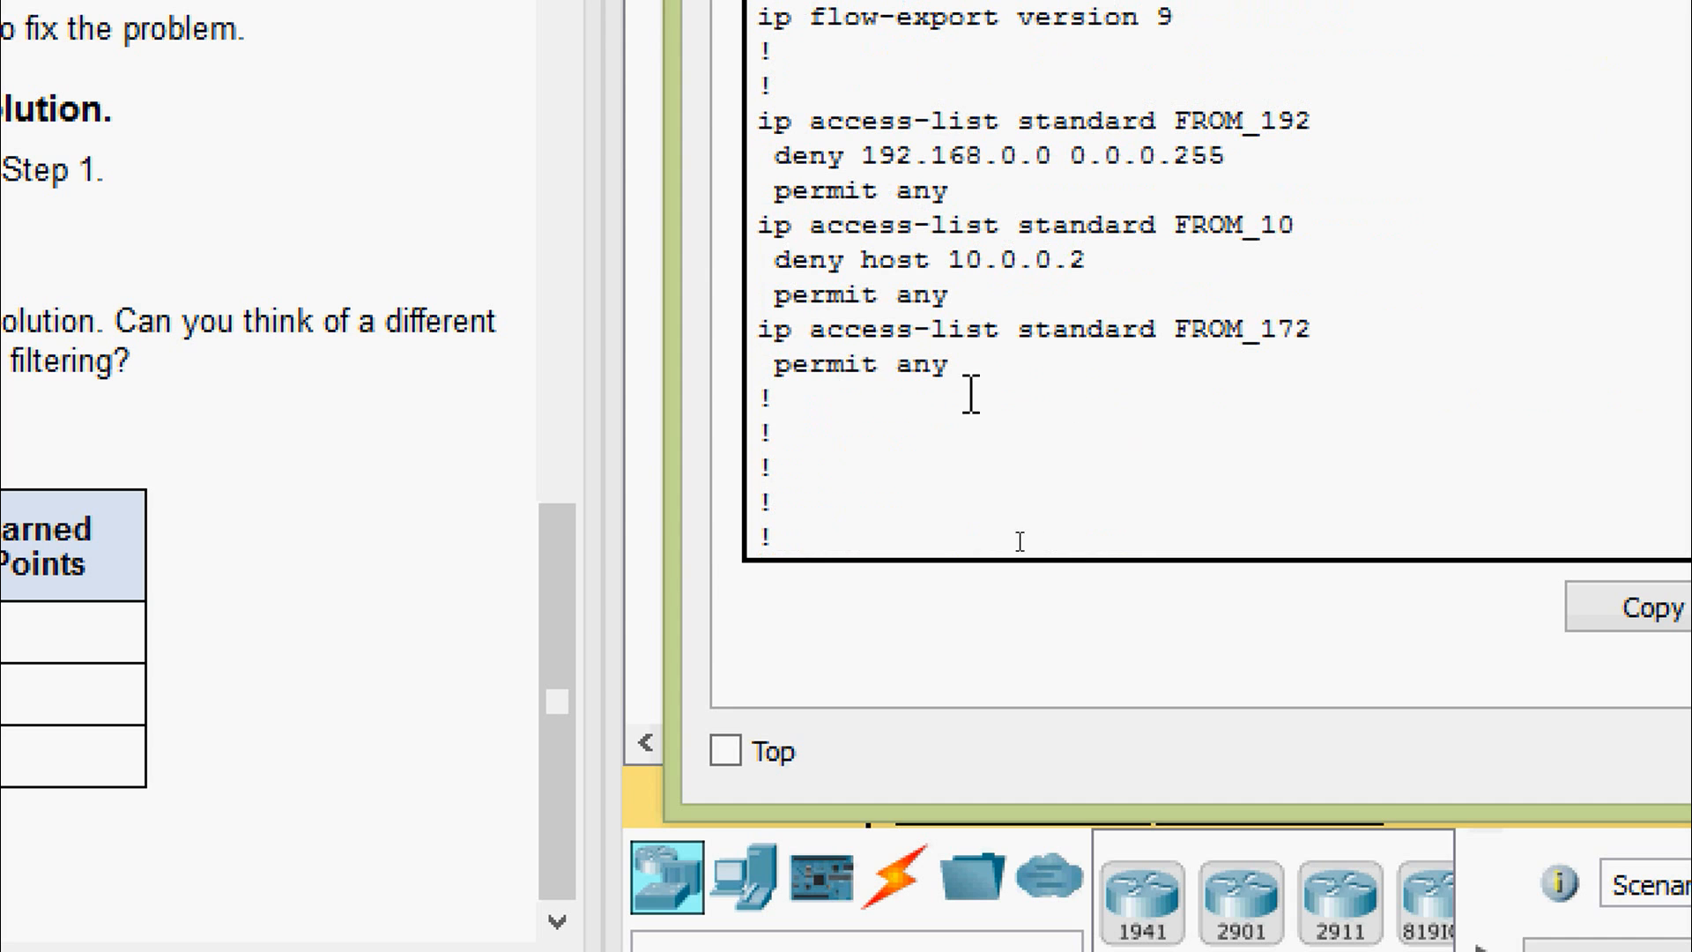
left_click_drag(760, 333, 981, 378)
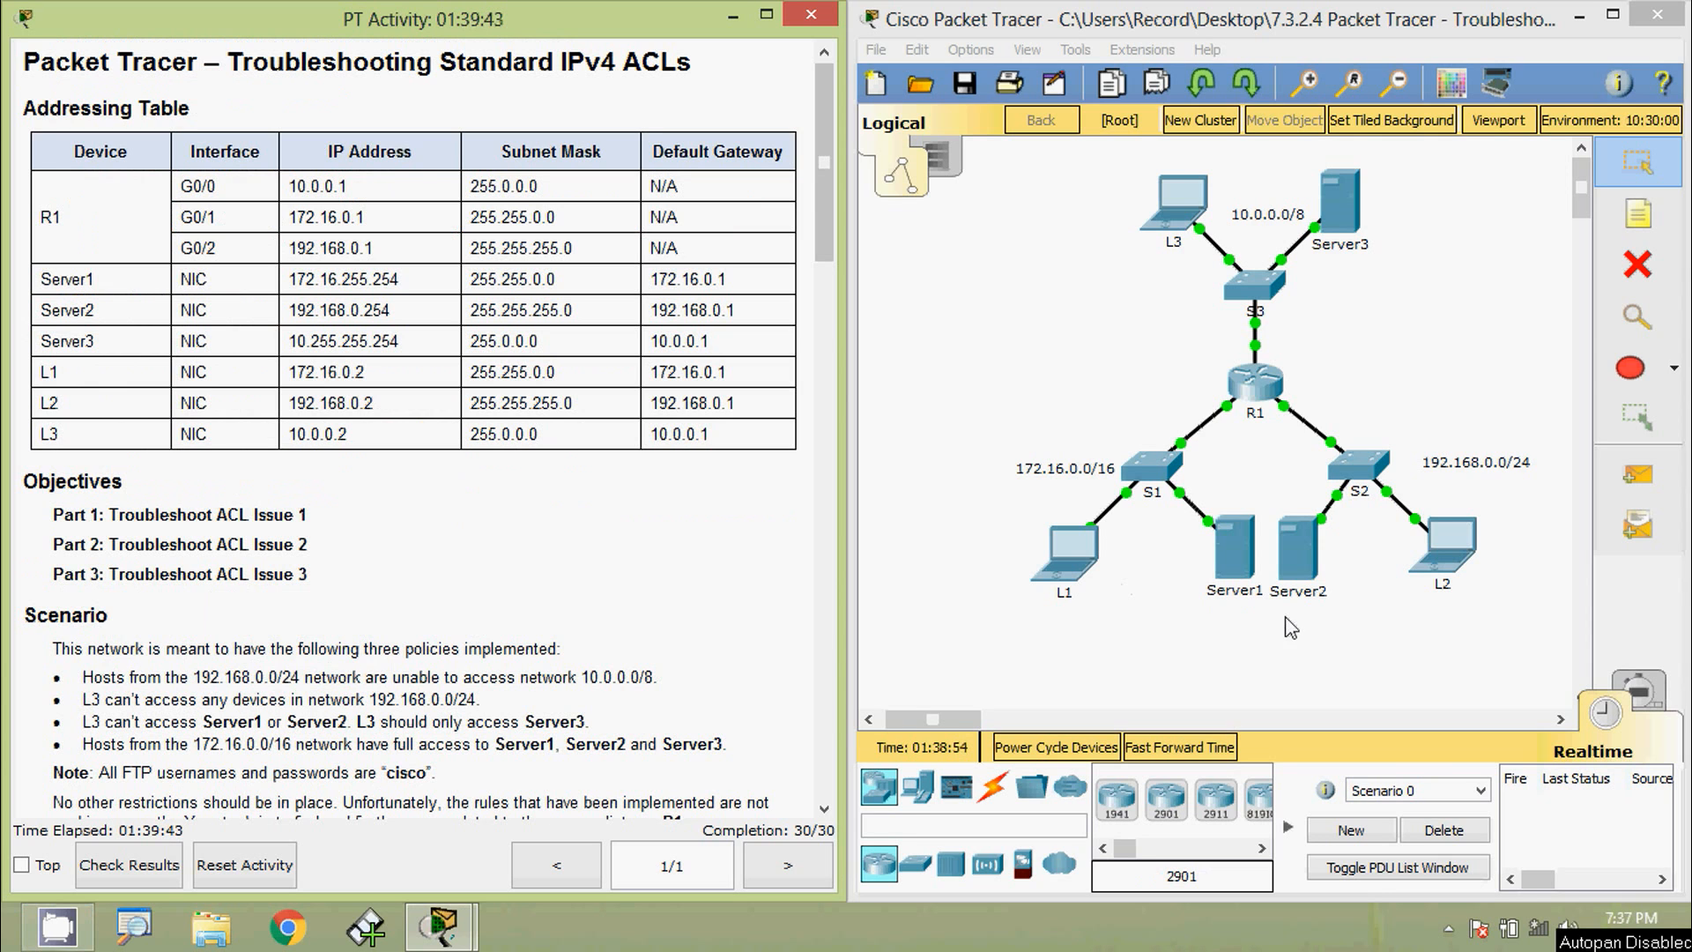
- Ping Server1 at 172.16.255.254 from L1 with 4 of 4 replies, then begin an ftp command
left_click(1080, 574)
left_click_drag(325, 523, 844, 507)
left_click_drag(994, 194, 1203, 121)
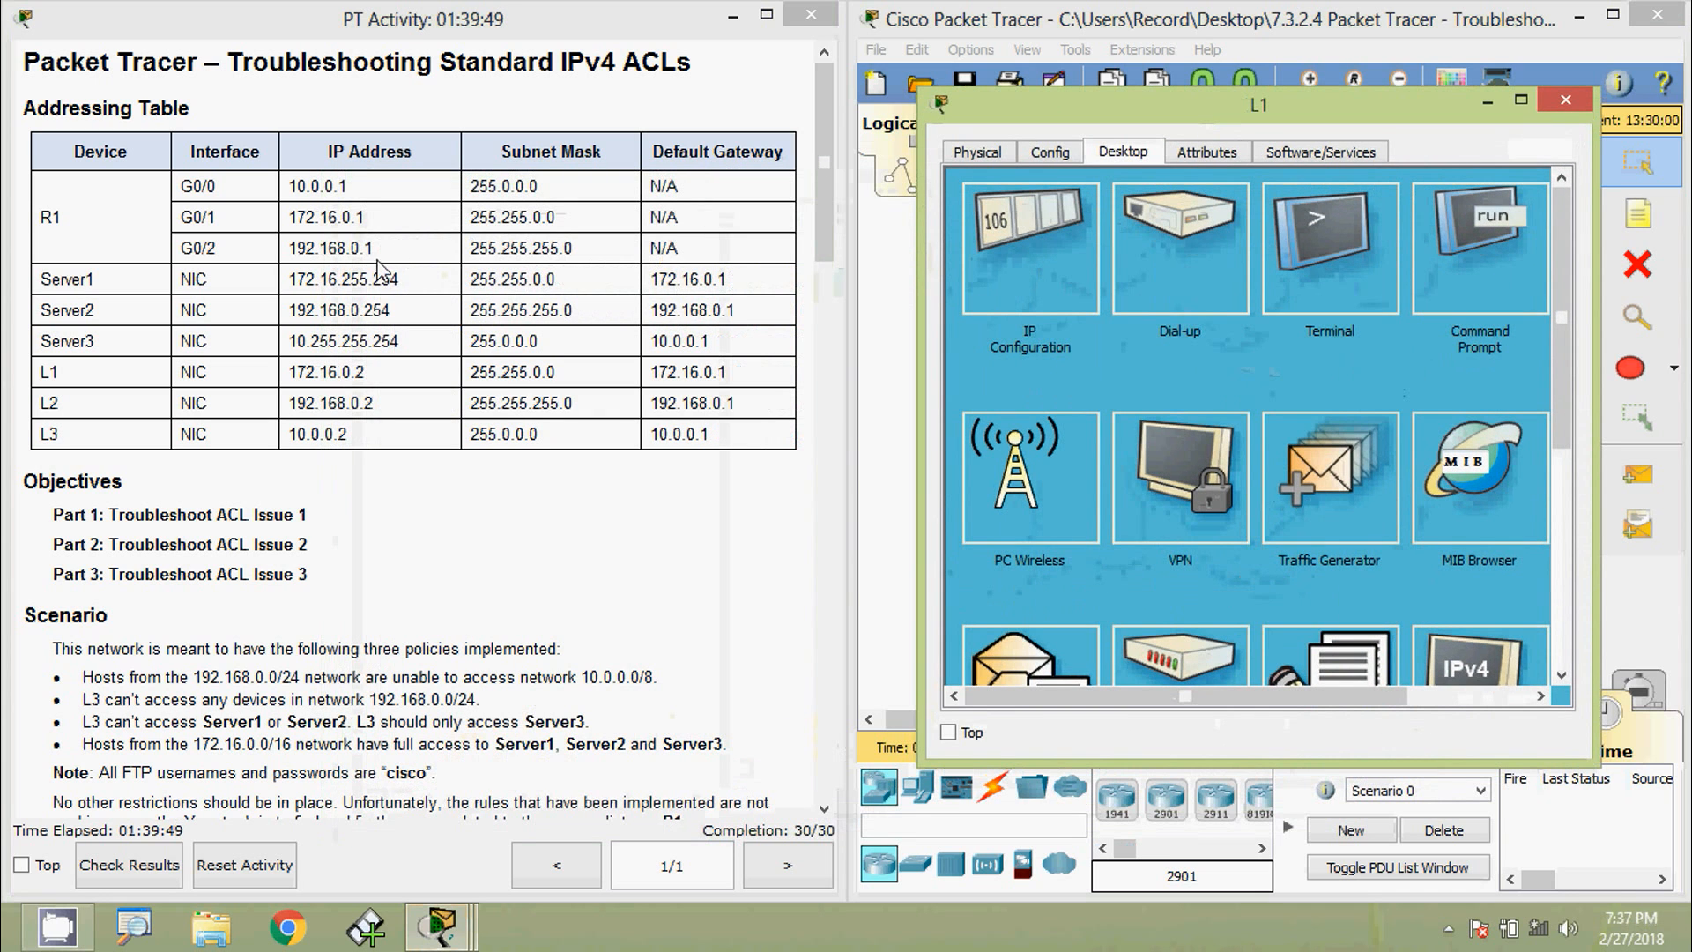
left_click_drag(399, 280, 291, 282)
key("ctrl+c")
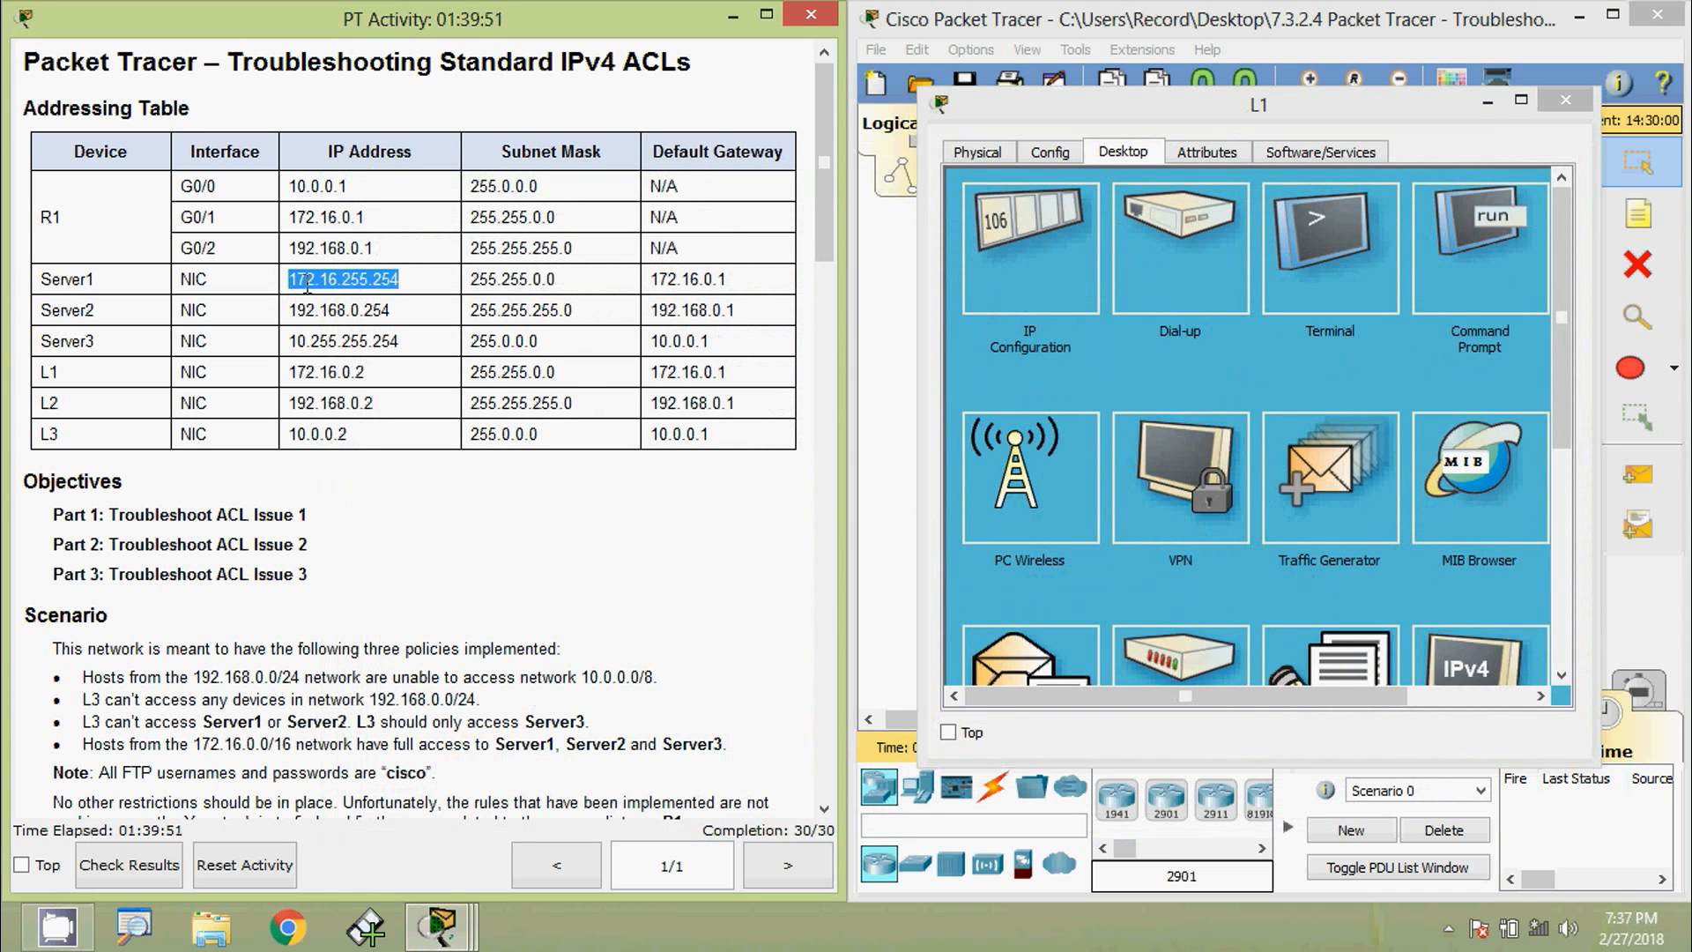
left_click(1459, 256)
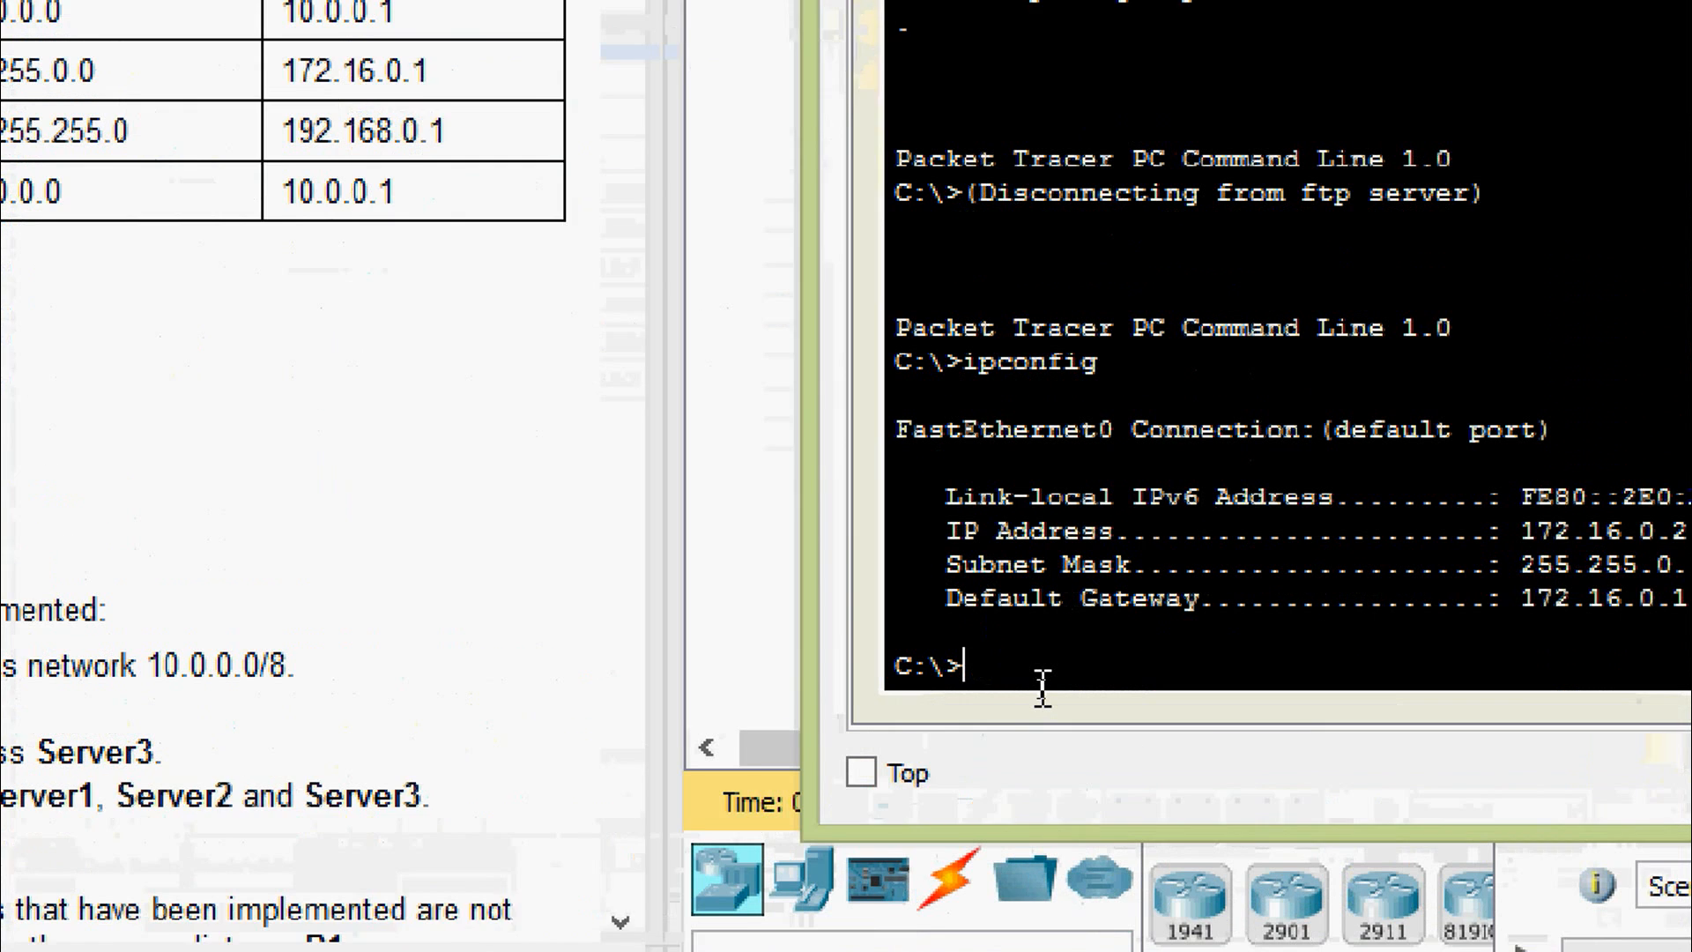
type("ping")
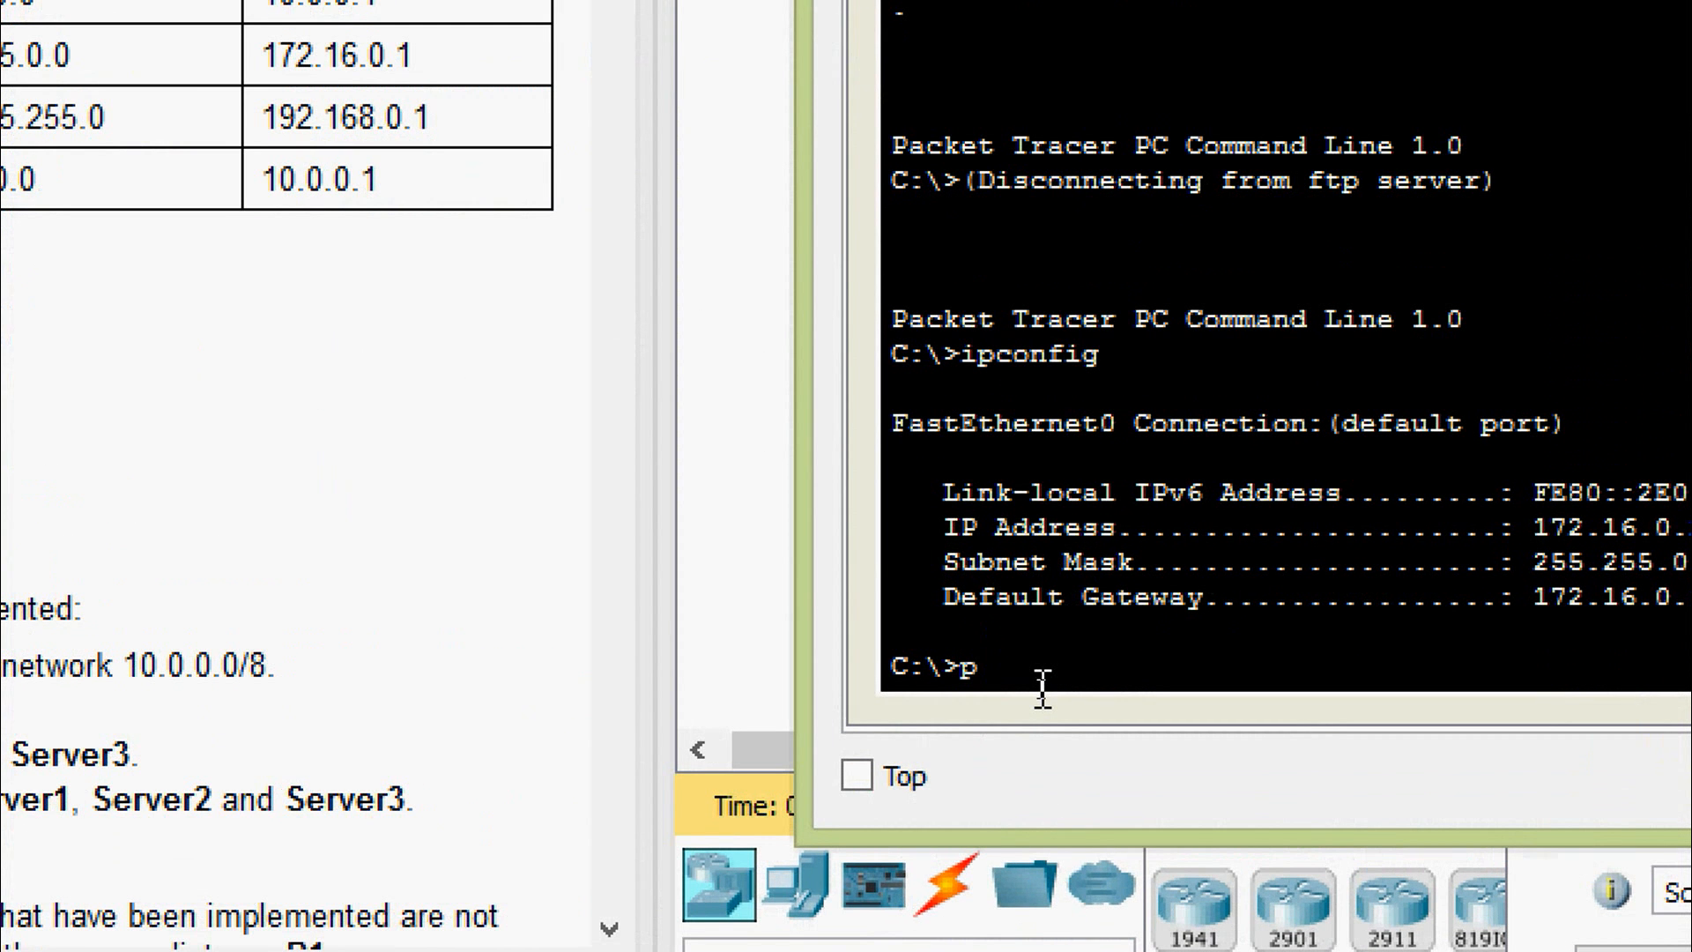
right_click(1077, 674)
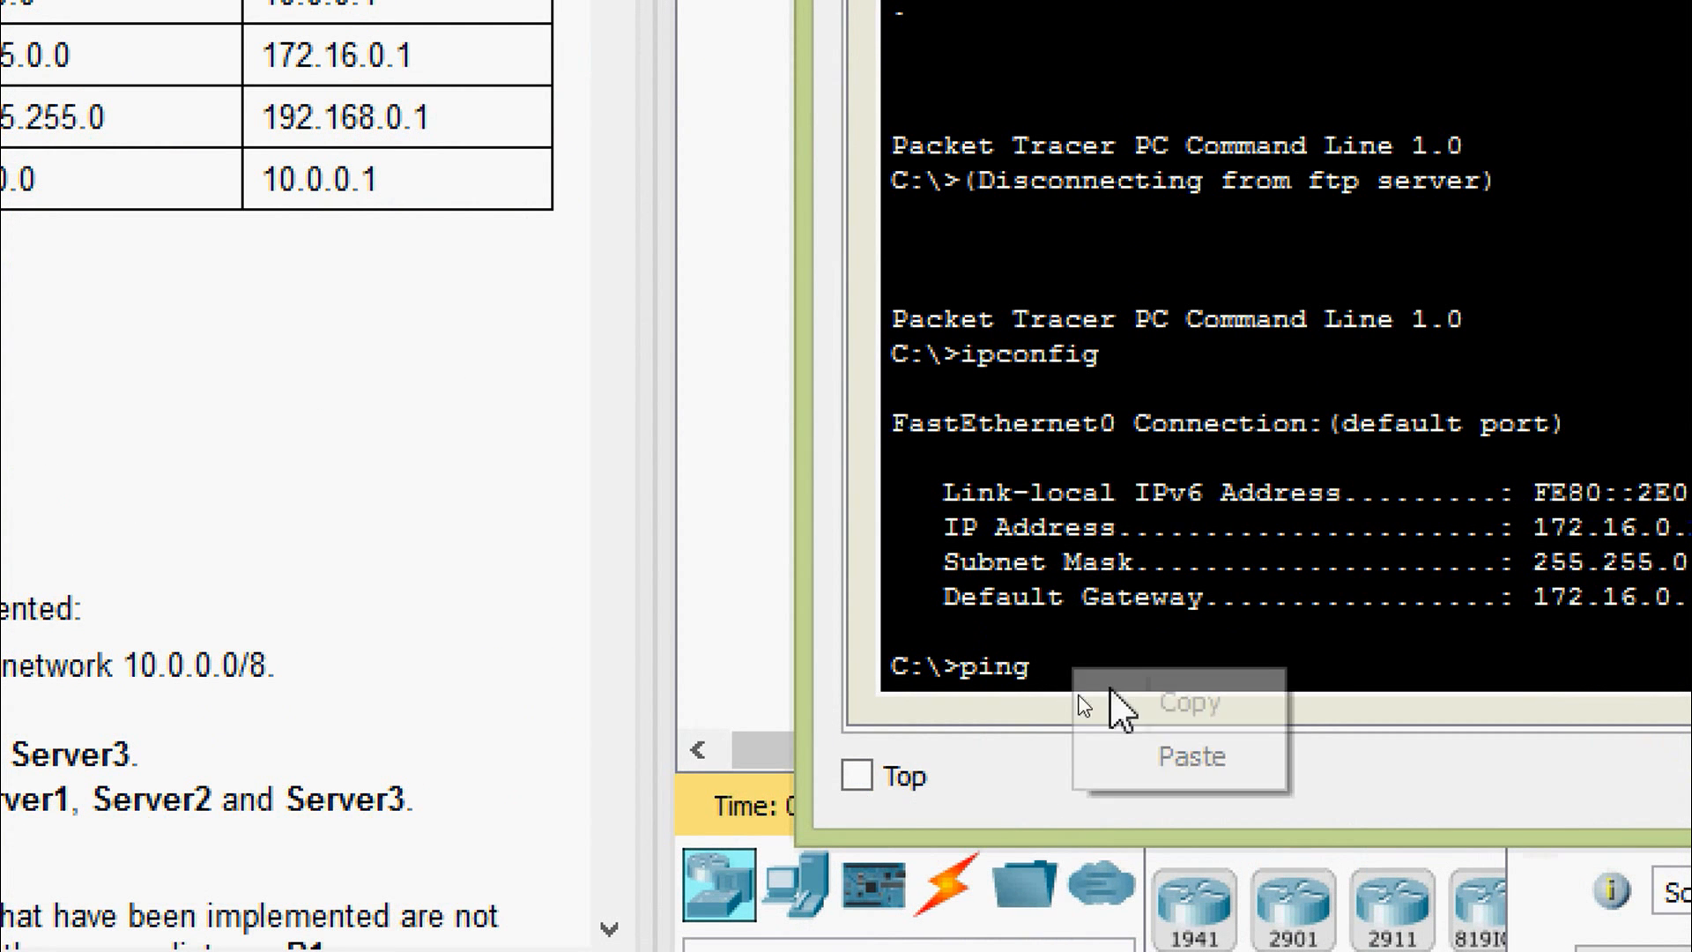
left_click(1126, 744)
key("Return")
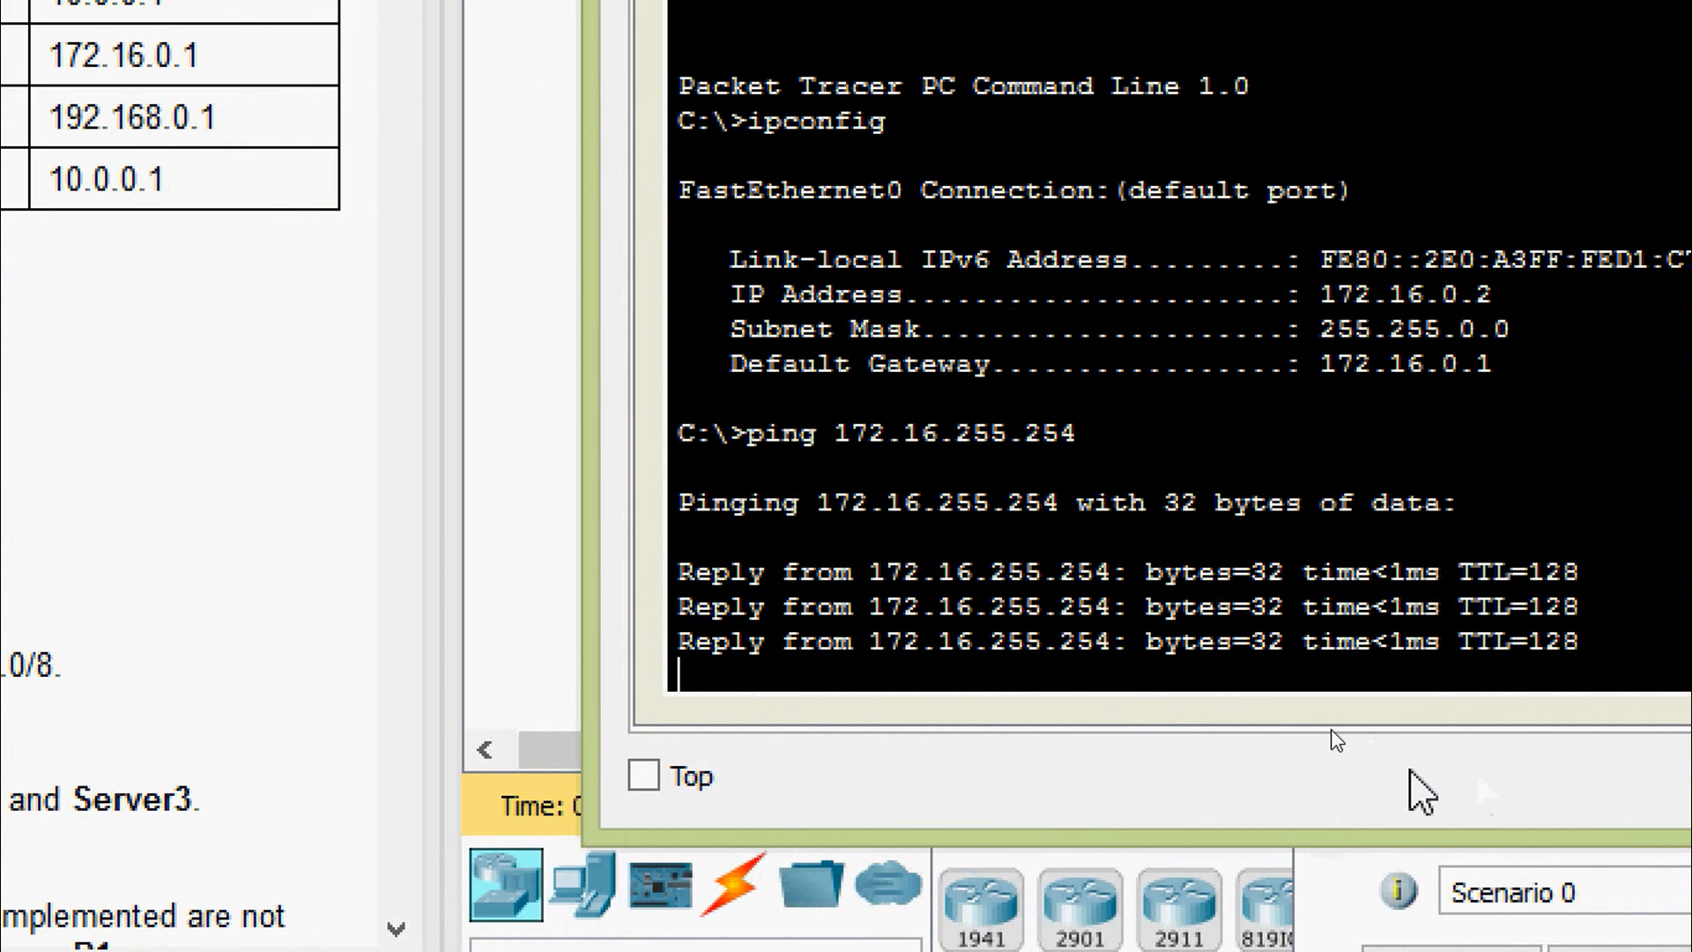
type("ft")
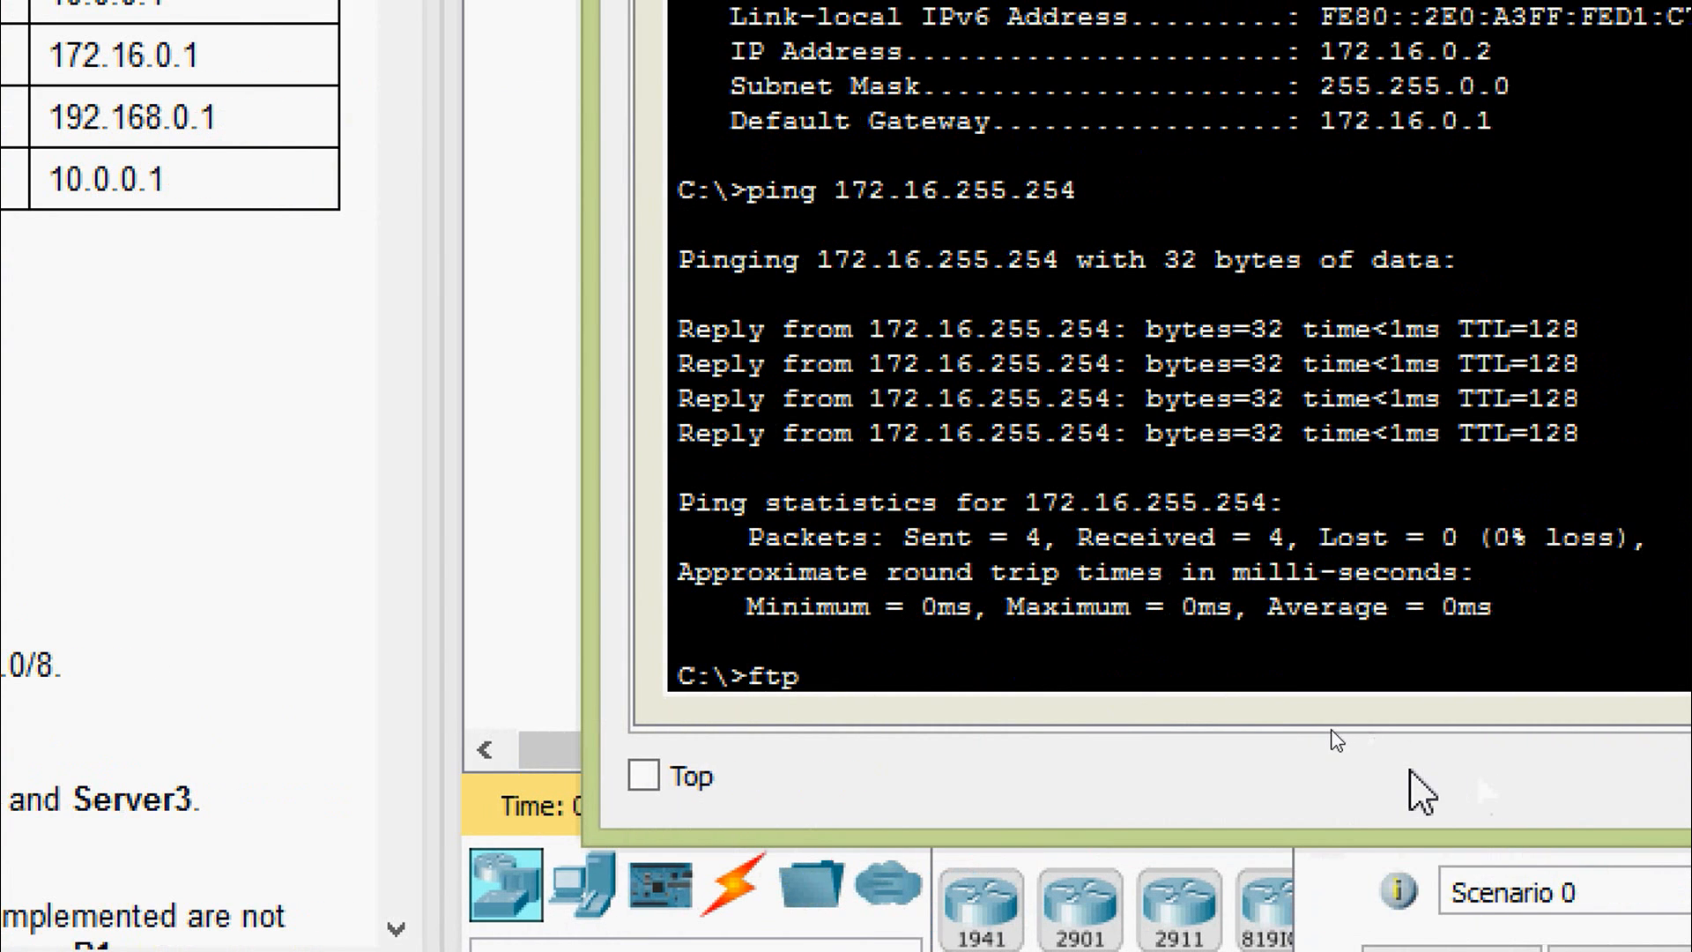
type("p")
right_click(1276, 683)
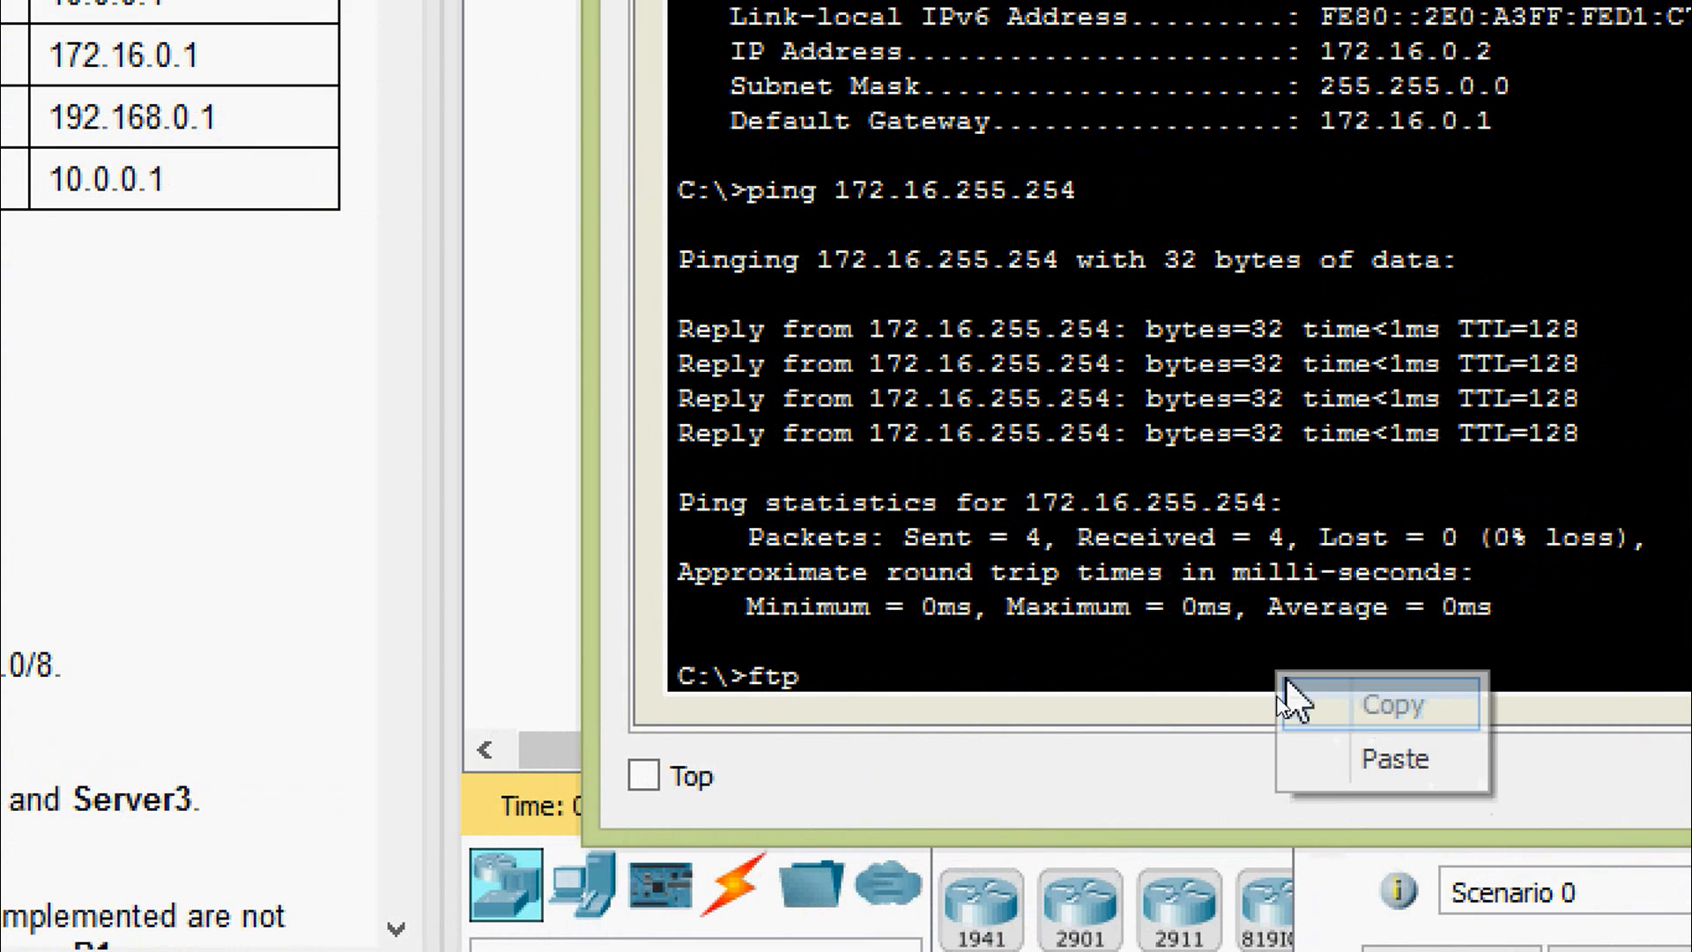
- Log in to FTP on 172.16.255.254 as user cisco, then quit the session
left_click(1332, 758)
key("Return")
type("cisco")
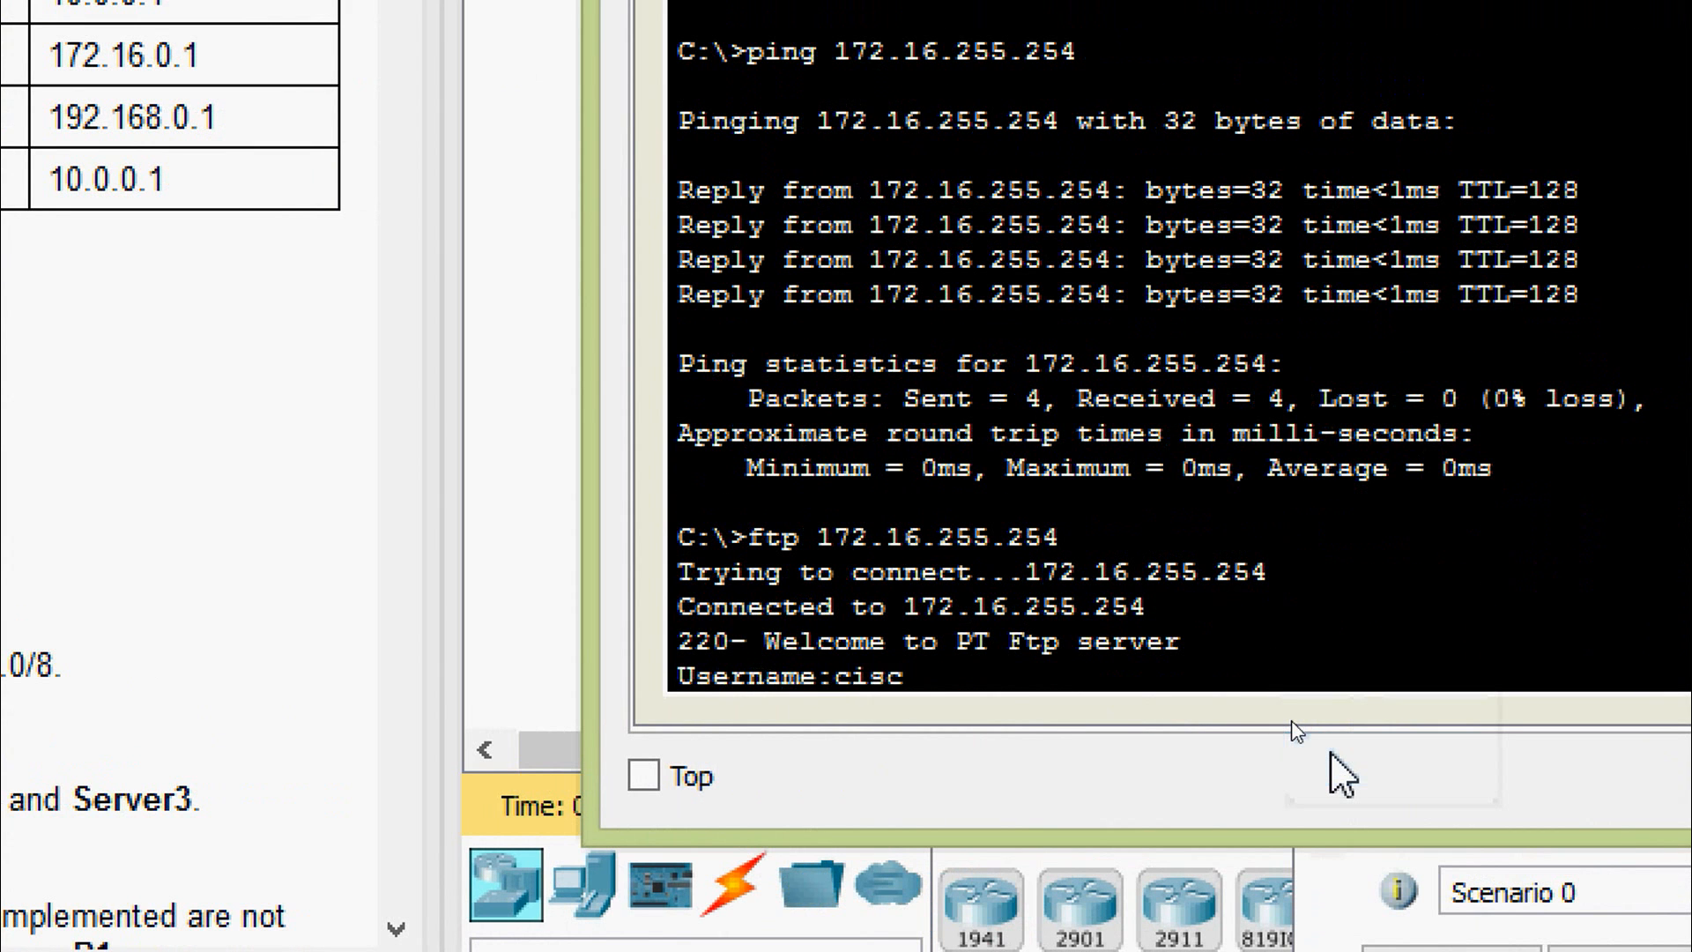
key("Return")
type("cisco")
key("Return")
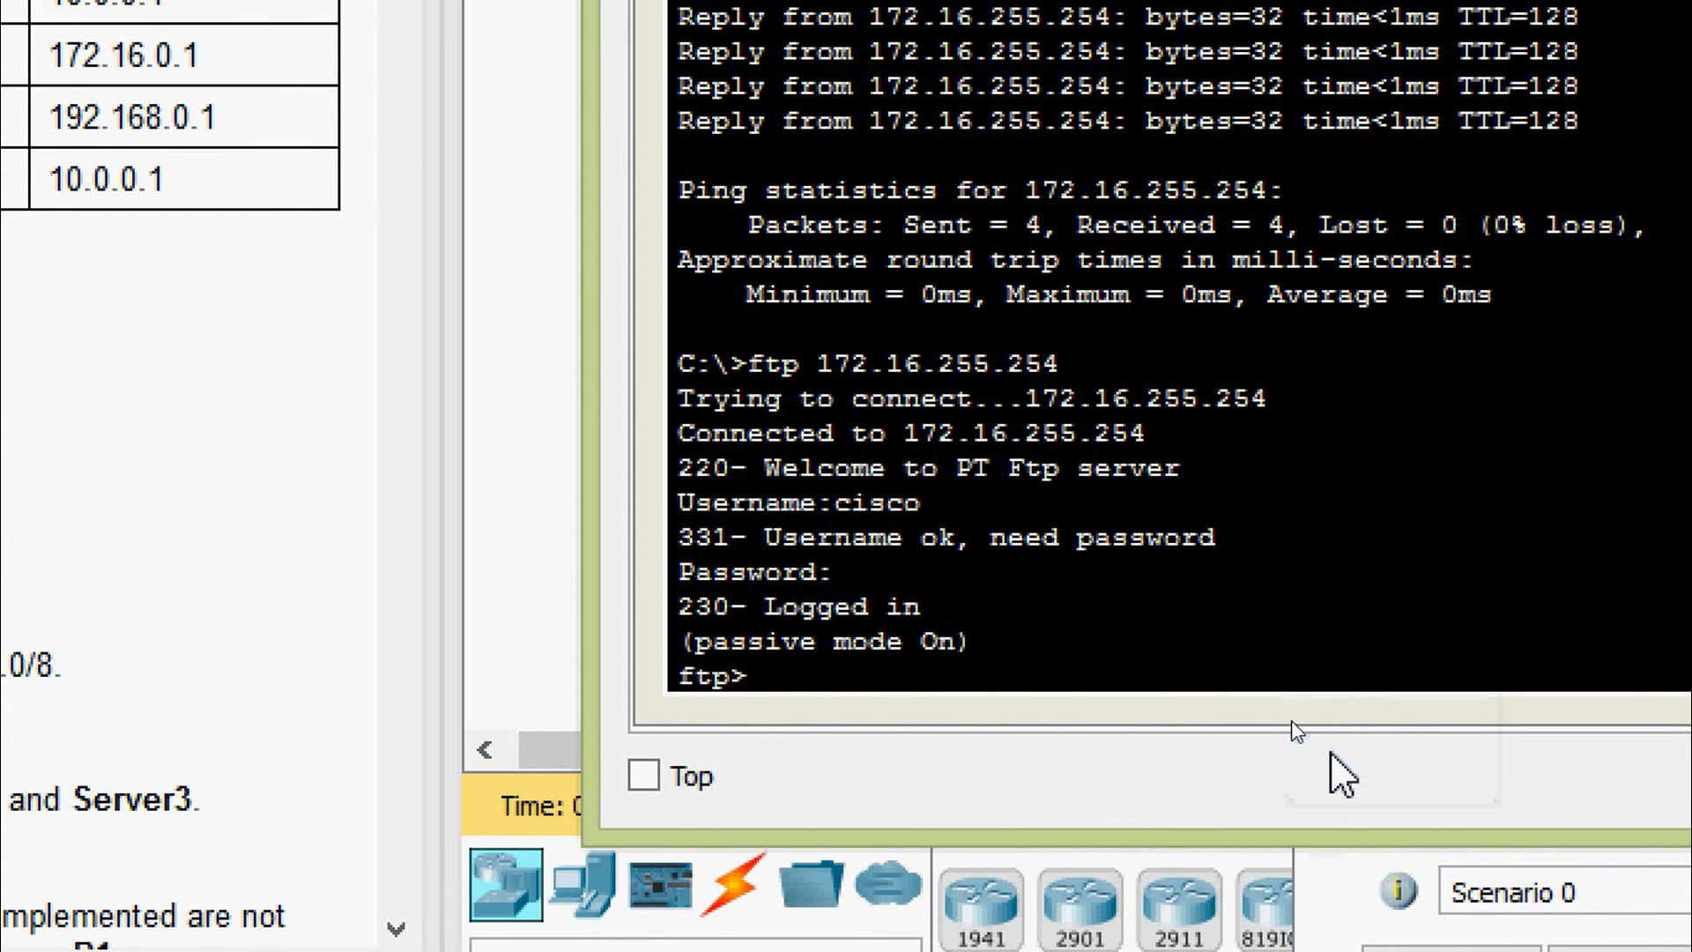
type("quit")
key("Return")
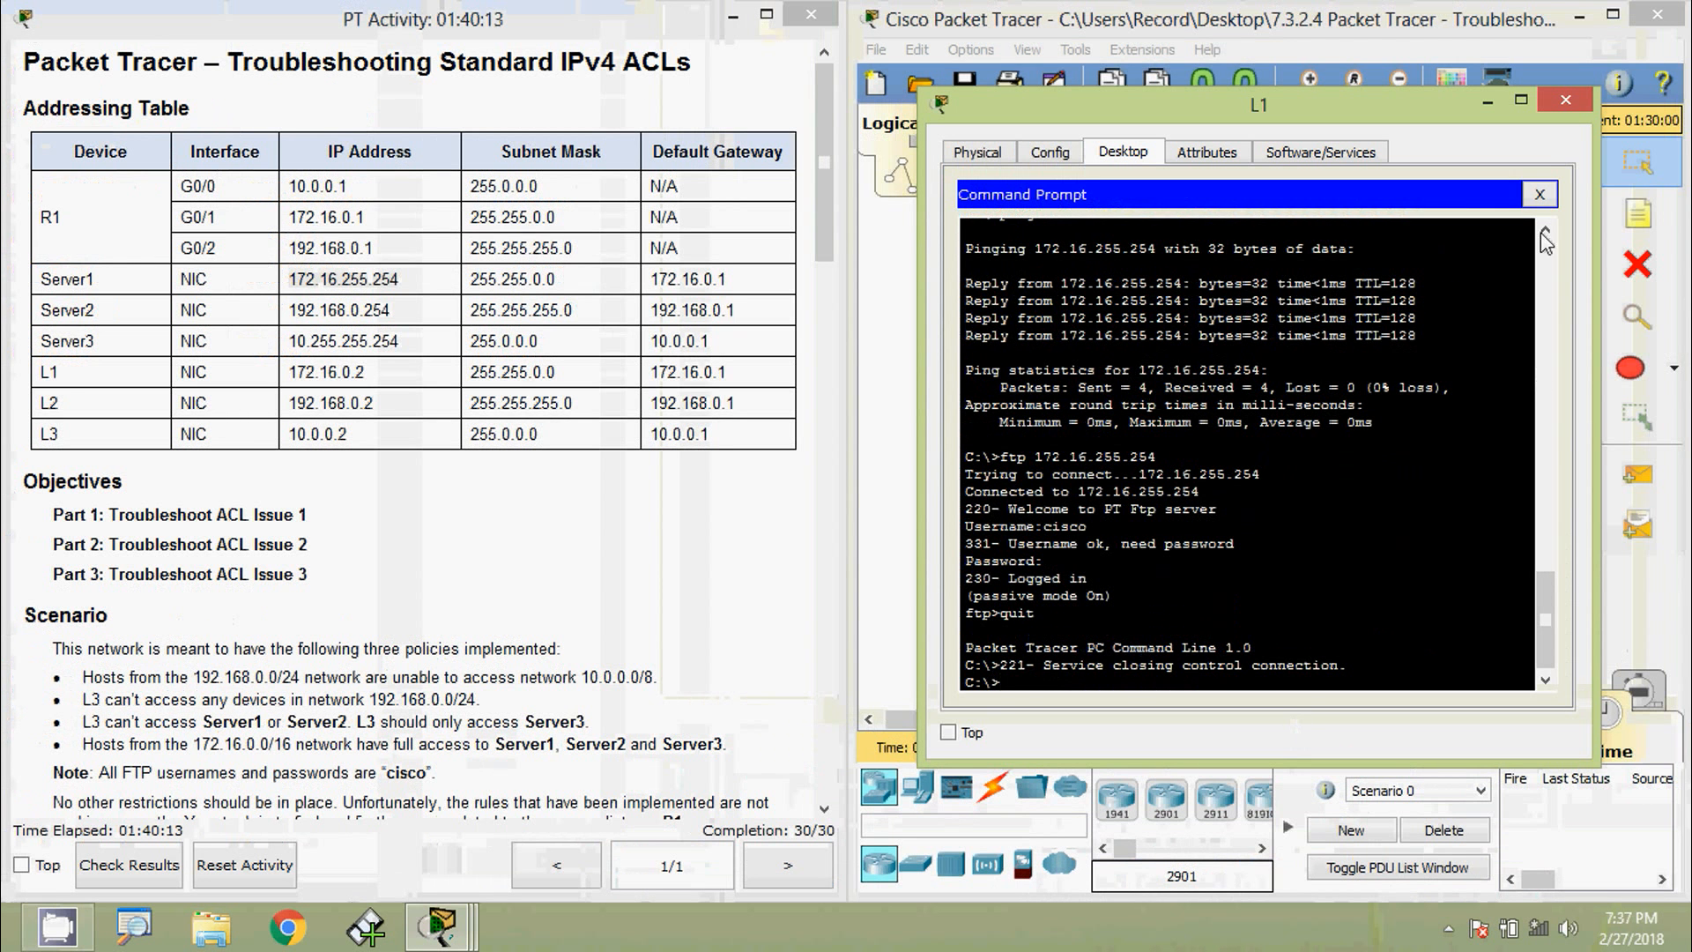
left_click(1542, 193)
- Load Server1's welcome page at 172.16.255.254 in L1's web browser
left_click_drag(1181, 706, 1273, 696)
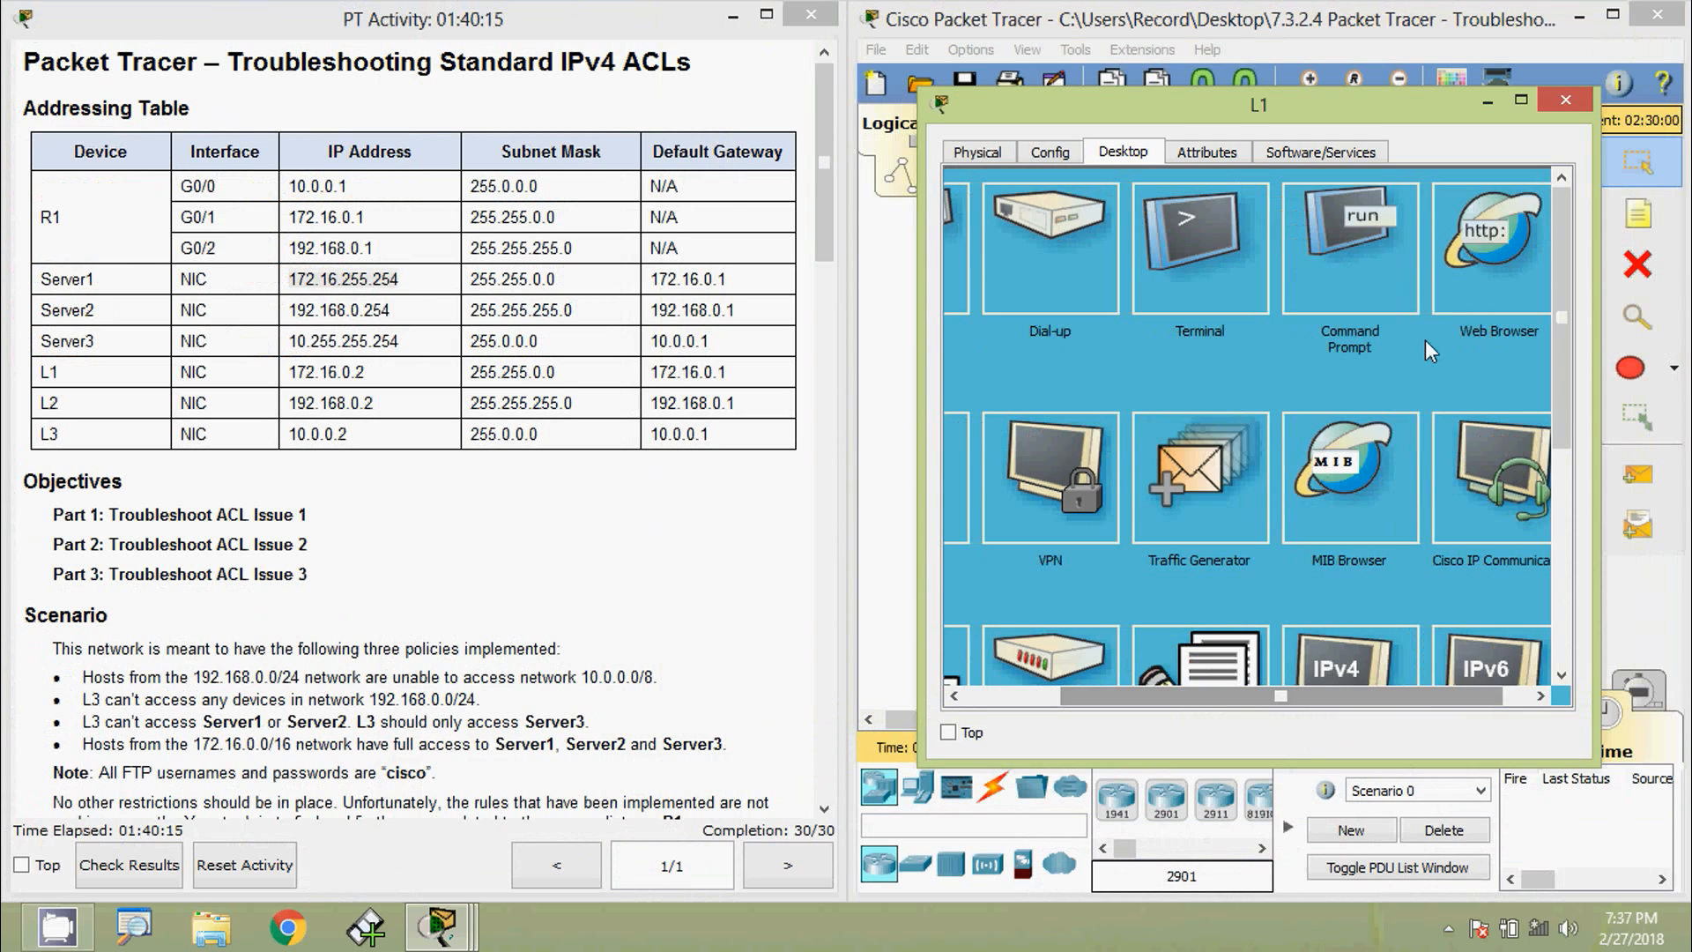
left_click(1226, 241)
key("ctrl+v")
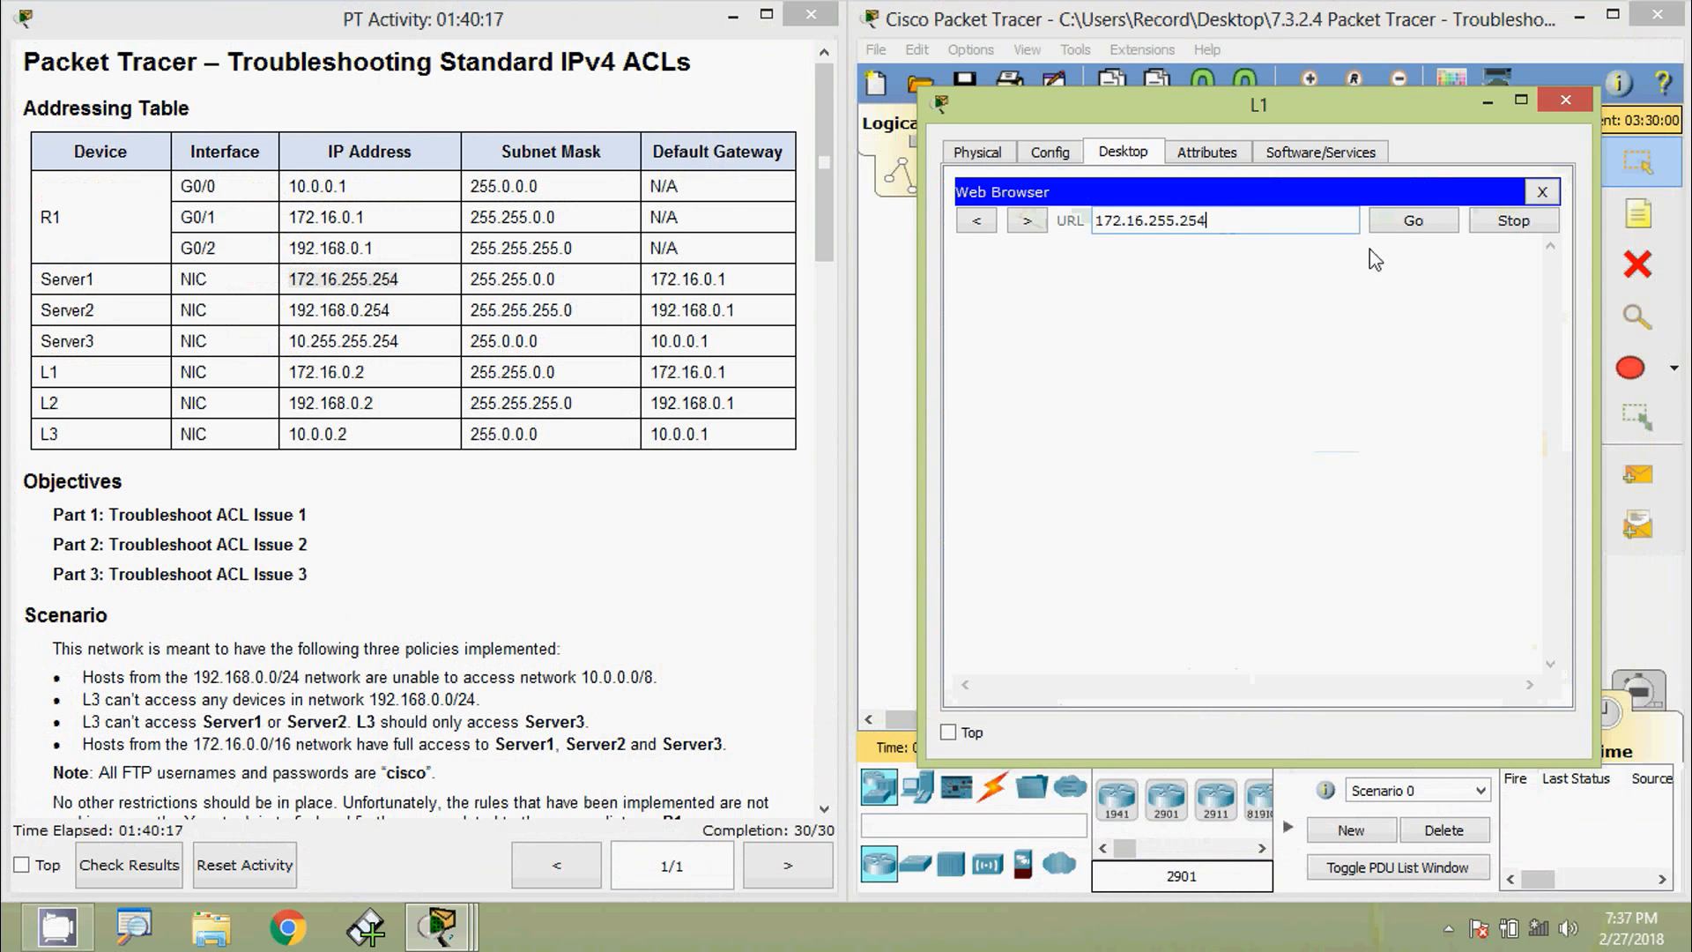
left_click(1410, 222)
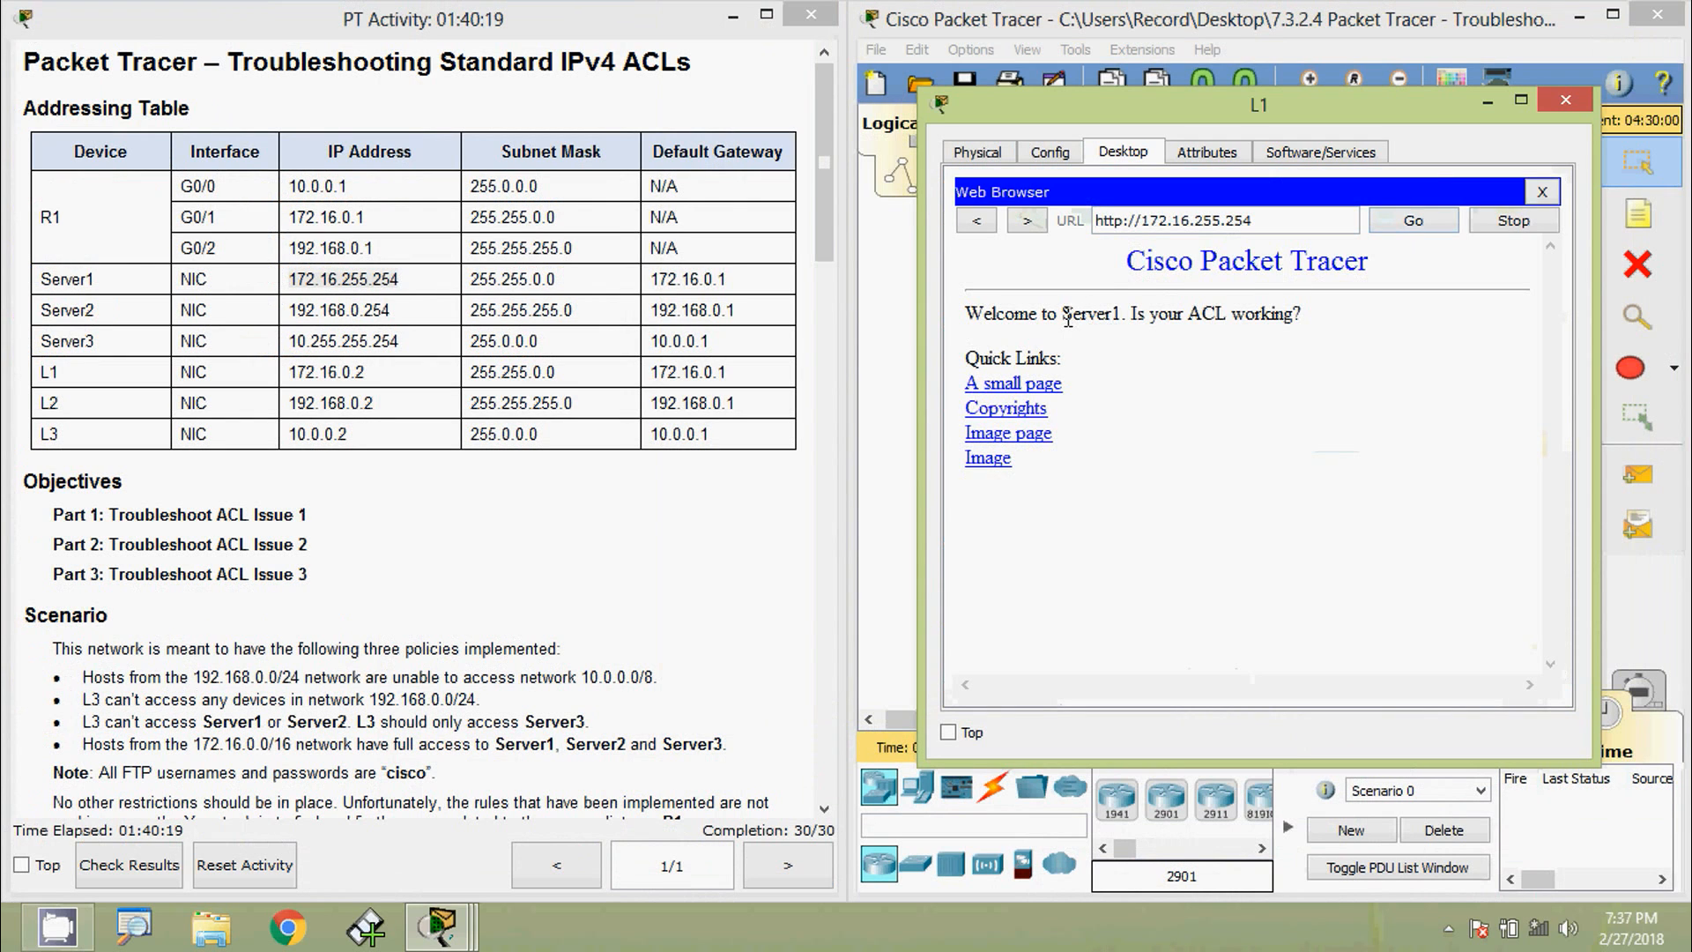
left_click_drag(1066, 315, 1115, 313)
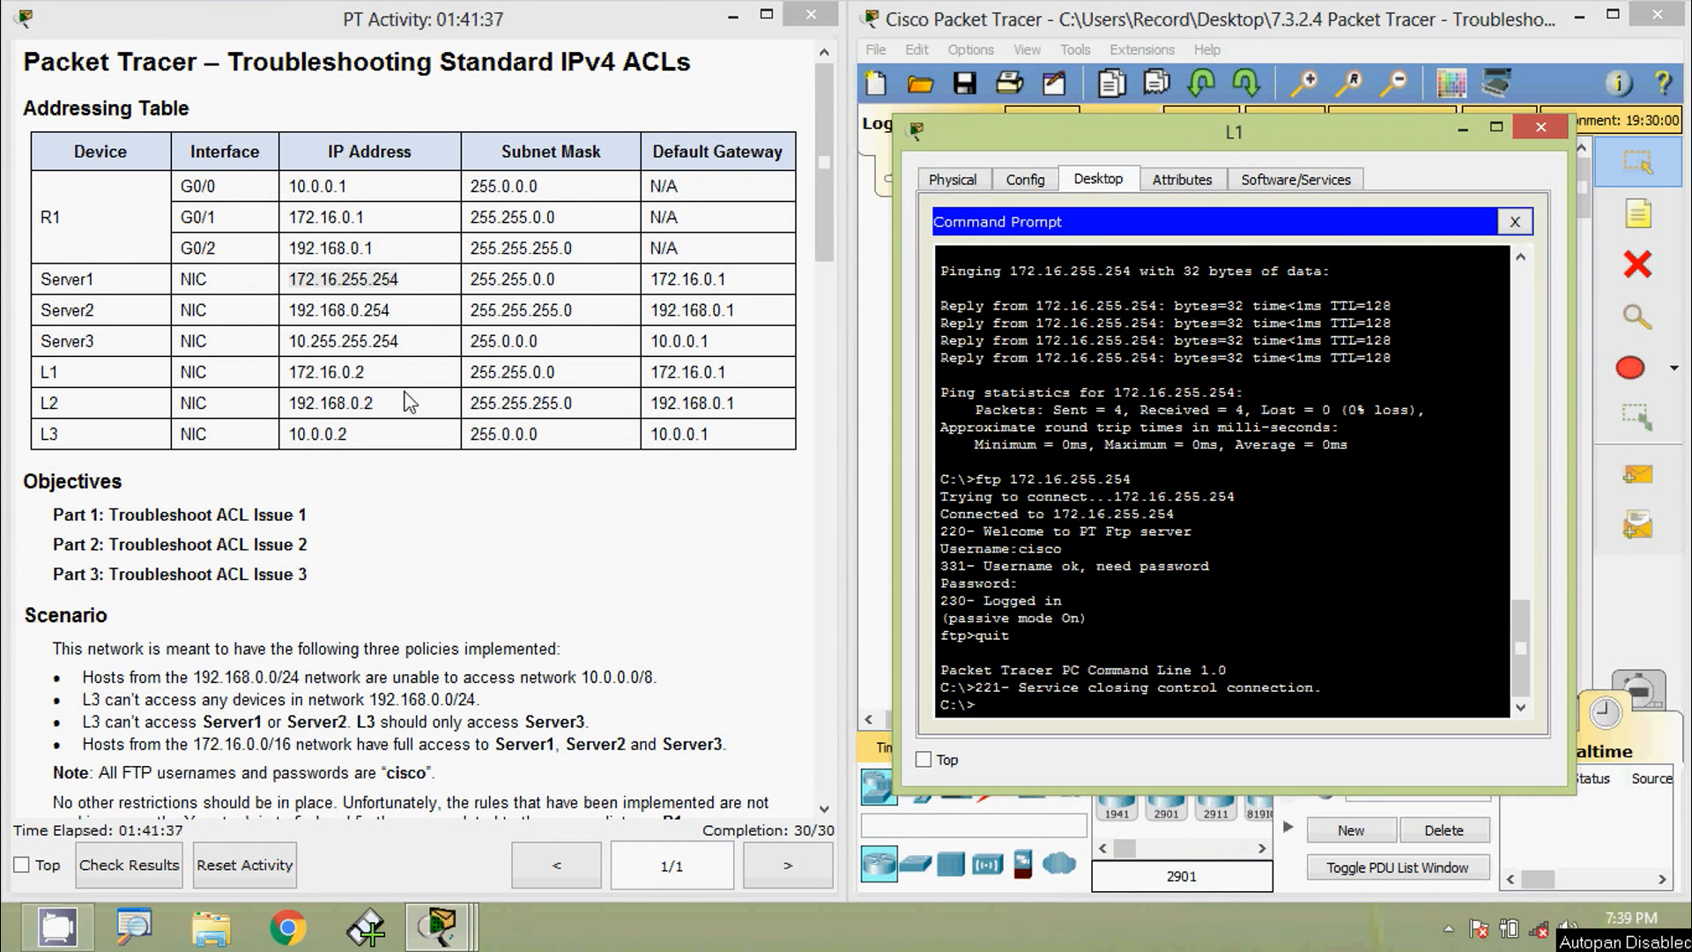
- Ping Server2 at 192.168.0.254 from L1's command prompt
left_click_drag(389, 312, 295, 313)
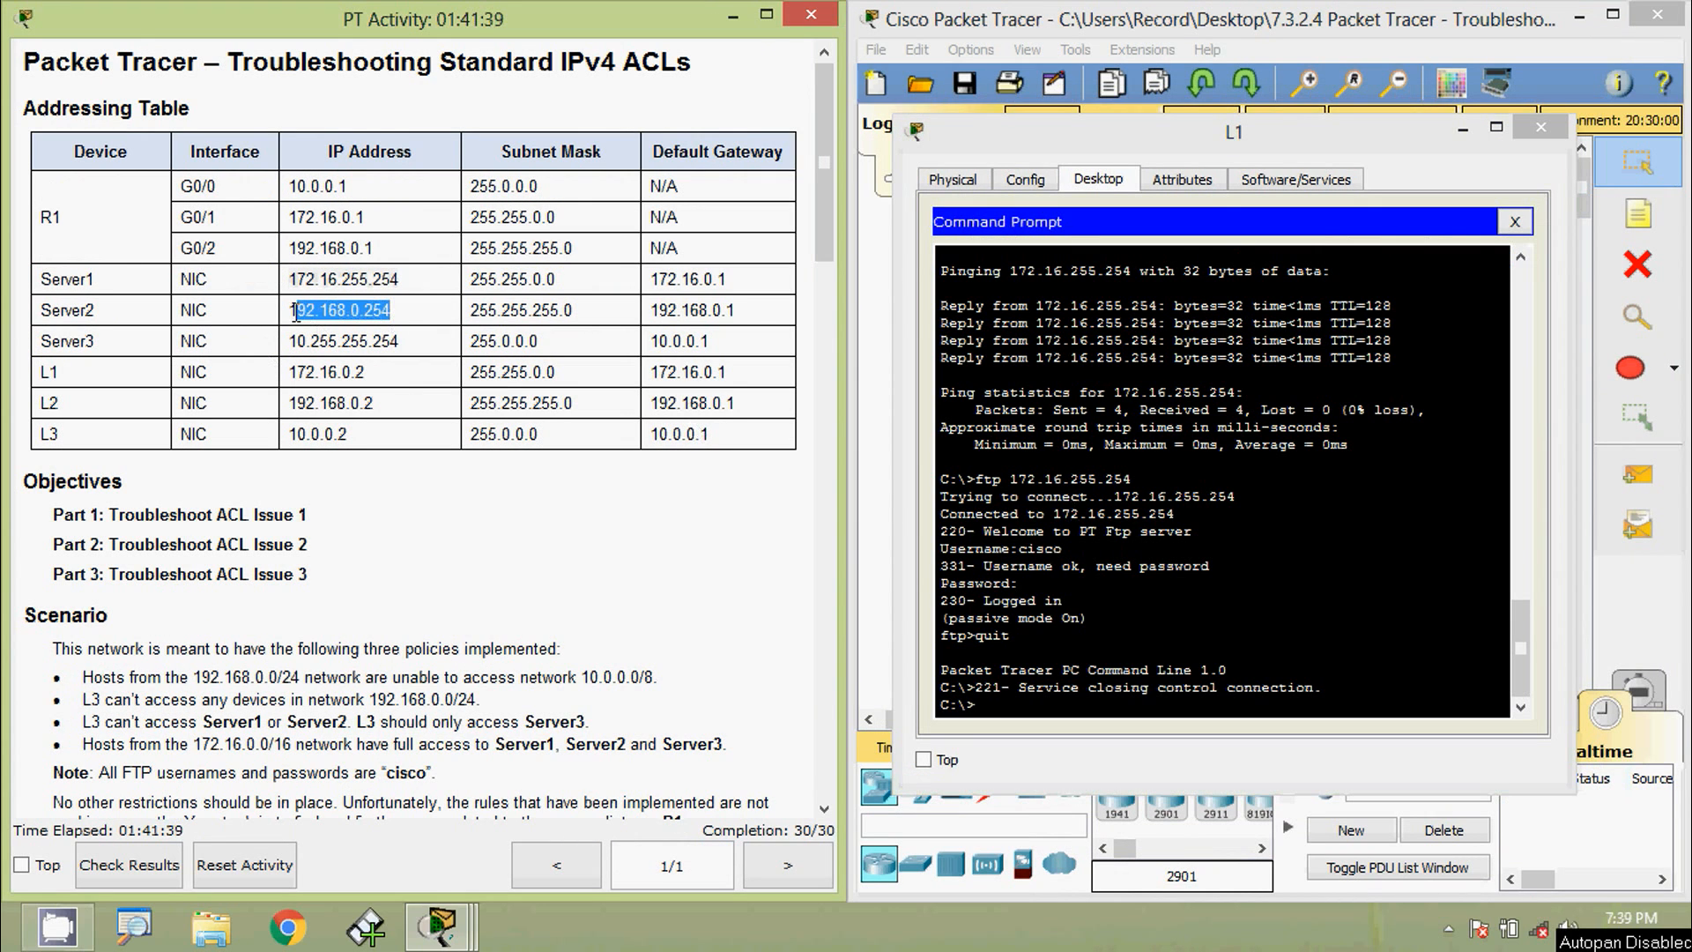
left_click(1058, 705)
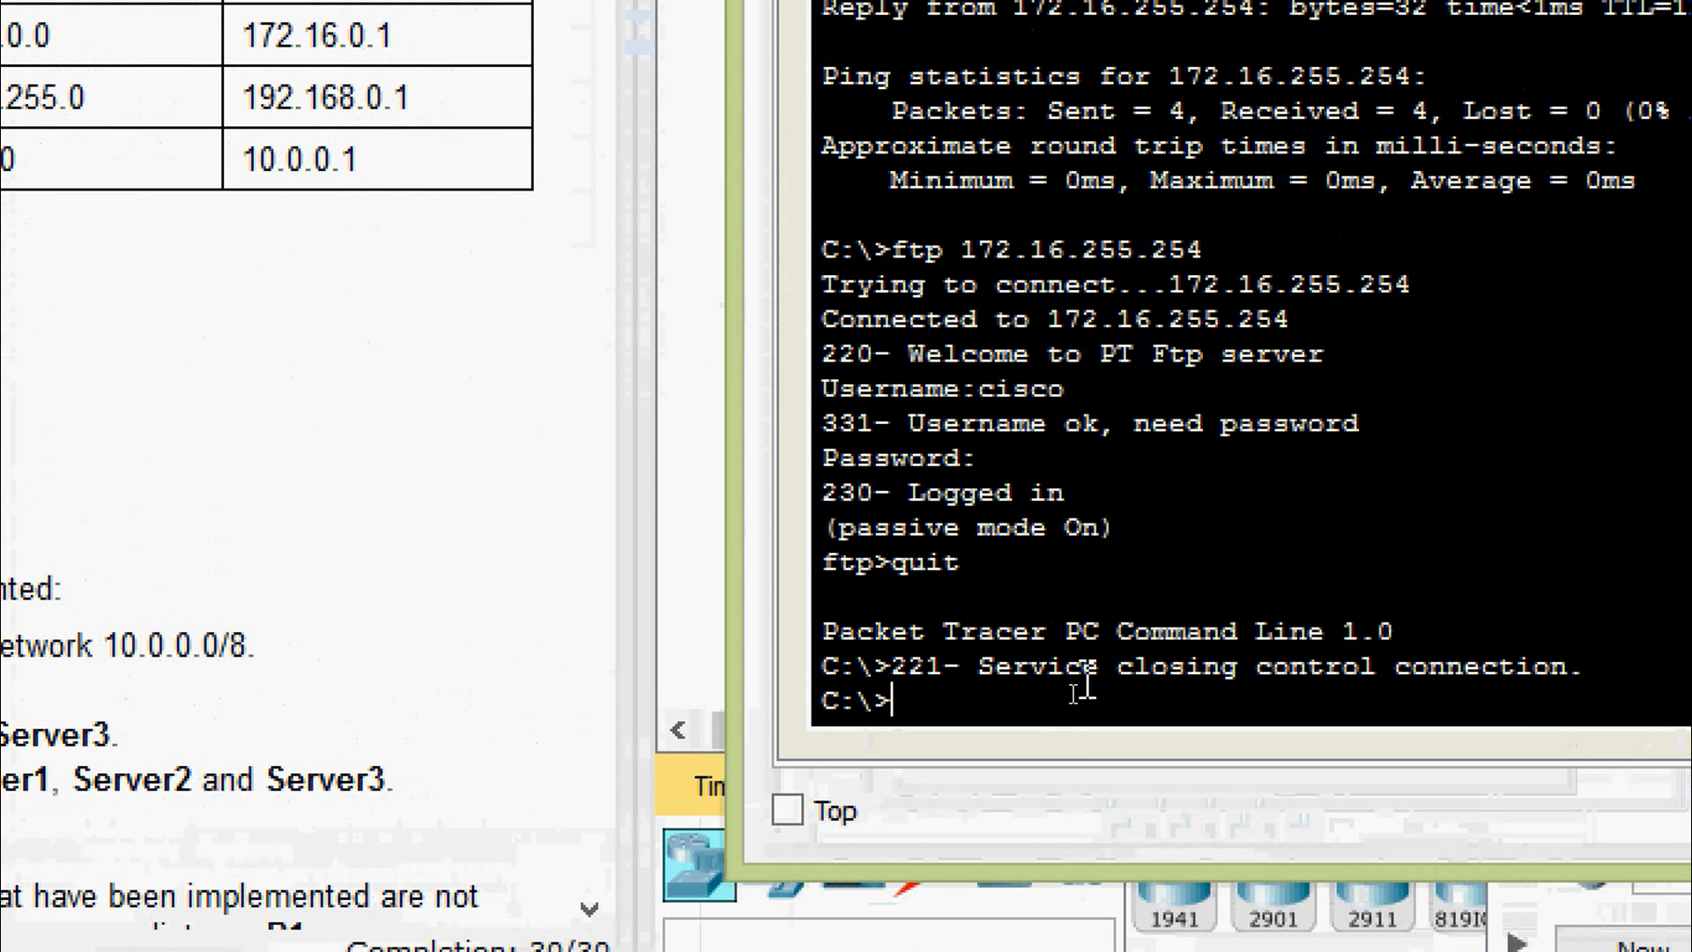
type("ping")
right_click(1084, 680)
left_click(1129, 749)
key("Return")
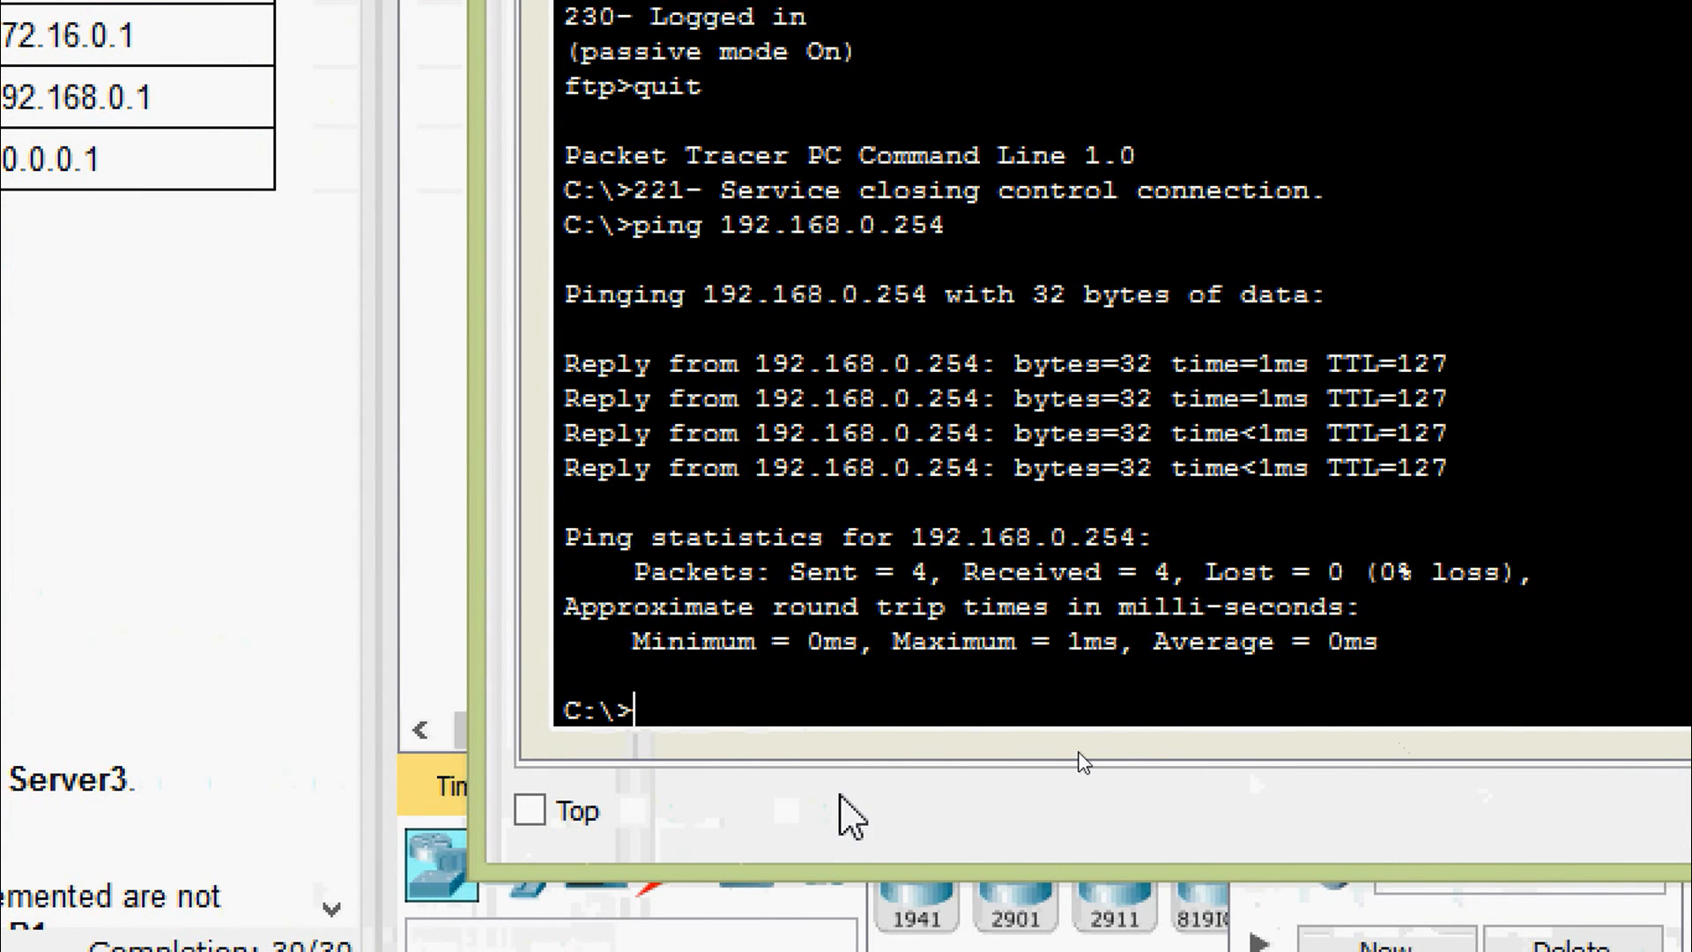
- Log into Server2's FTP service at 192.168.0.254 with the lab username, then close the command line
type("ftp")
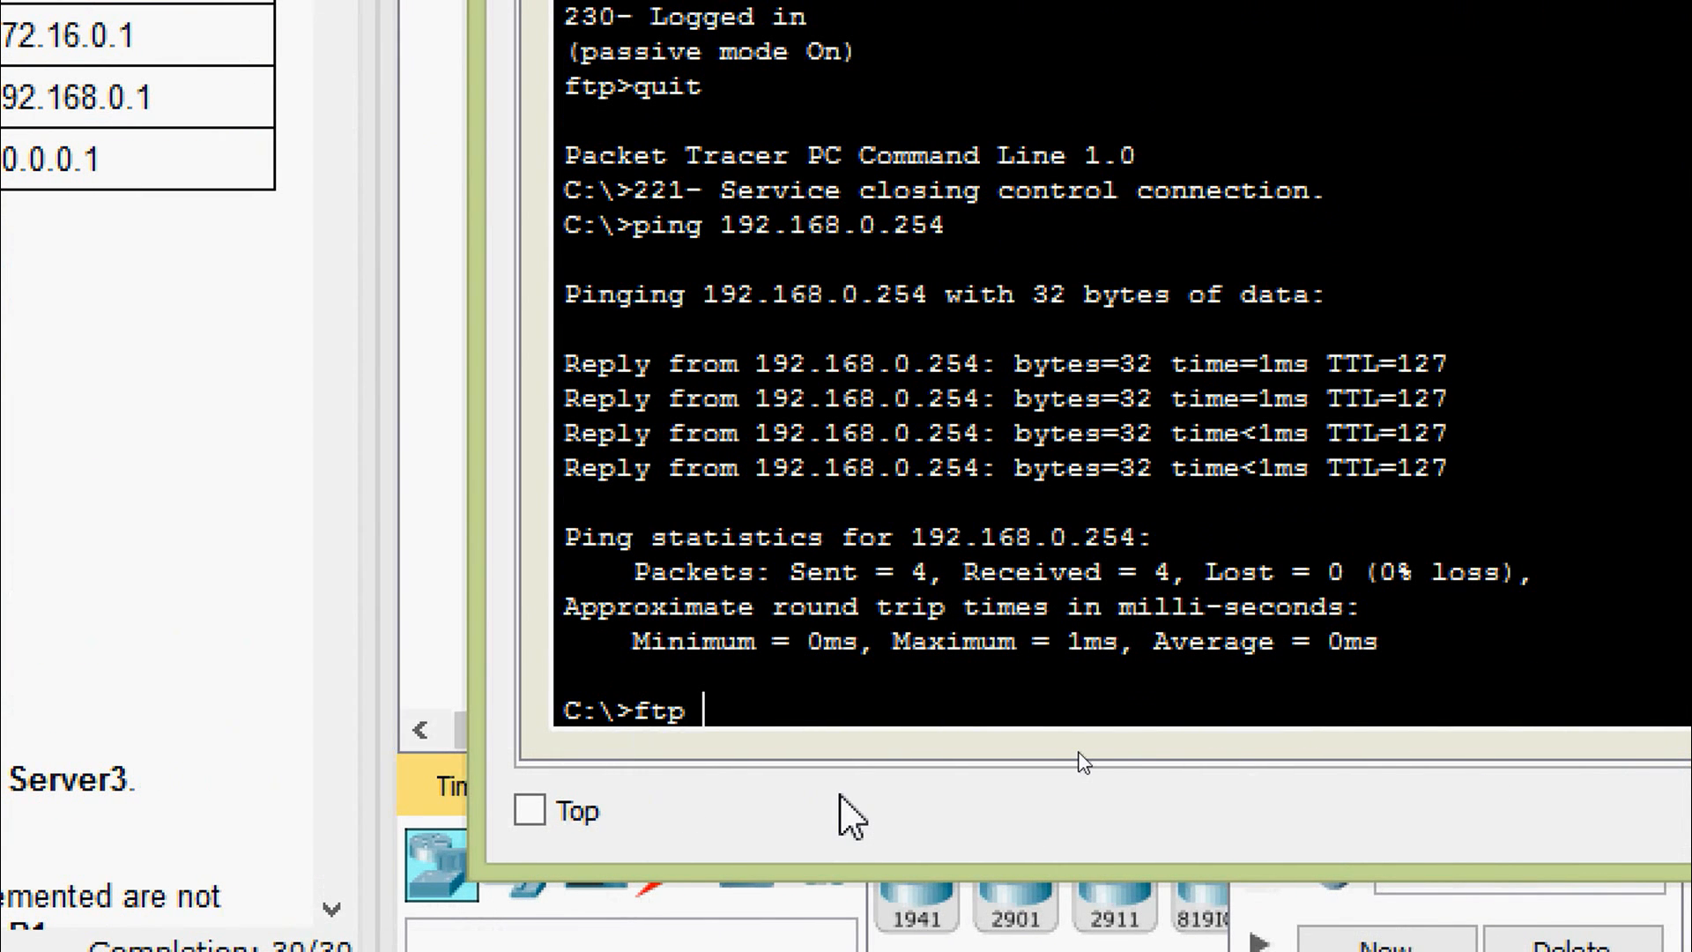
right_click(837, 692)
left_click(883, 786)
key("Return")
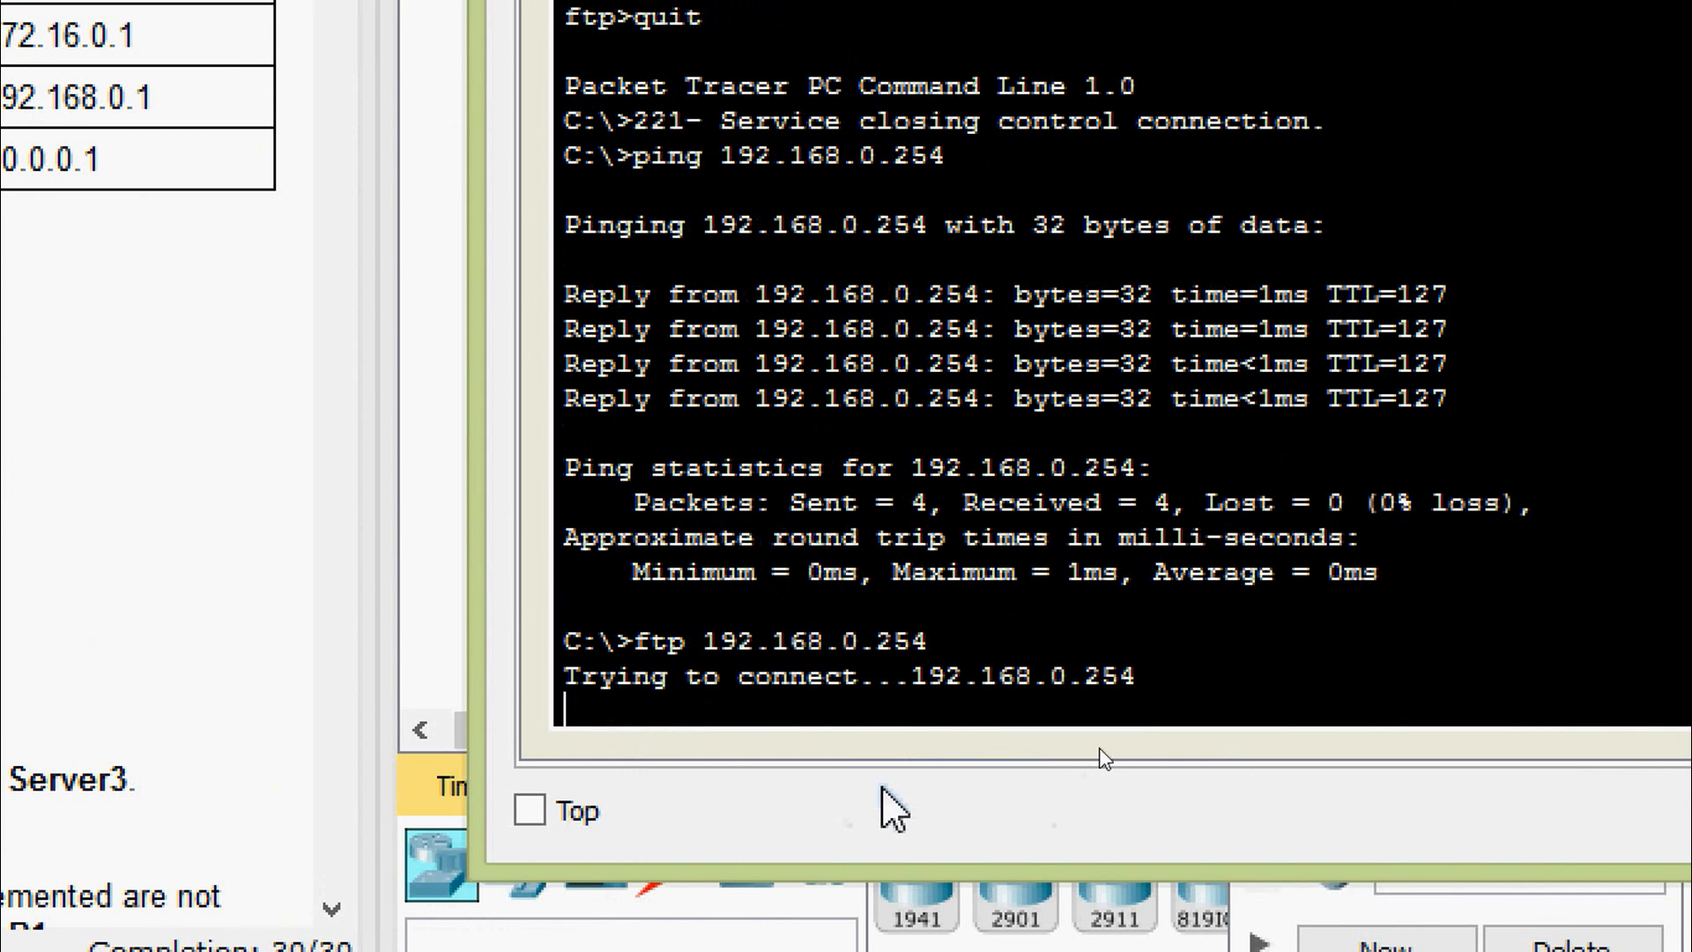
type("cisco")
key("Return")
key("Return")
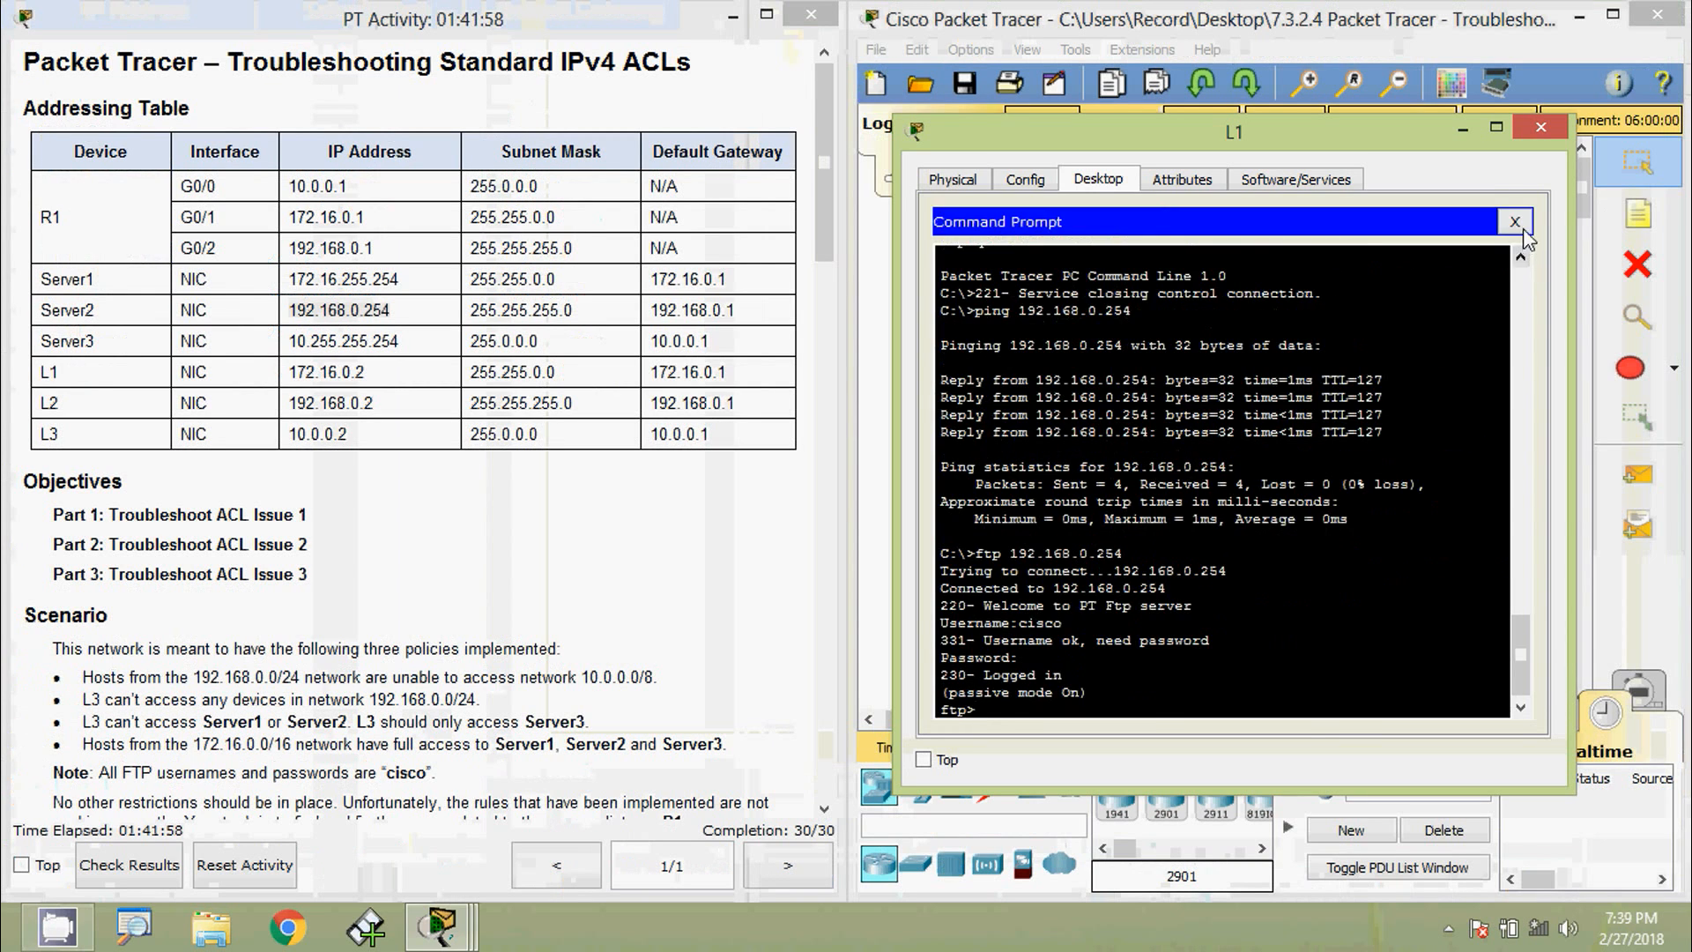
left_click(1528, 239)
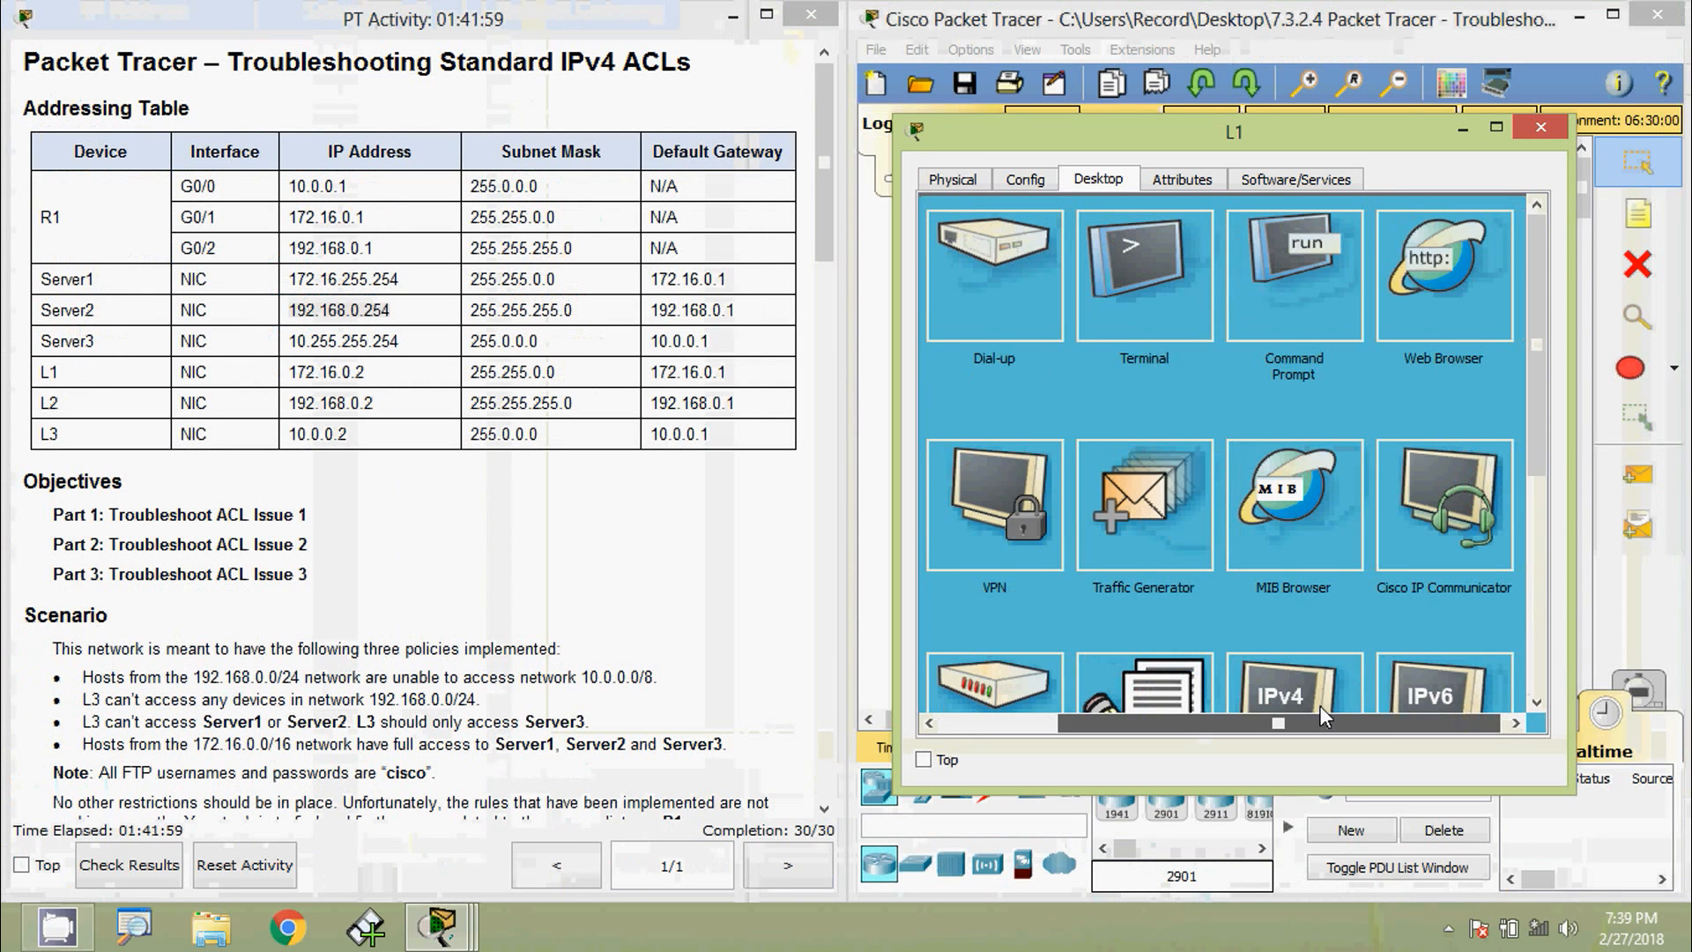
- Browse from L1 to 192.168.0.254 and confirm Server2's welcome page appears
left_click(1442, 271)
left_click(1197, 251)
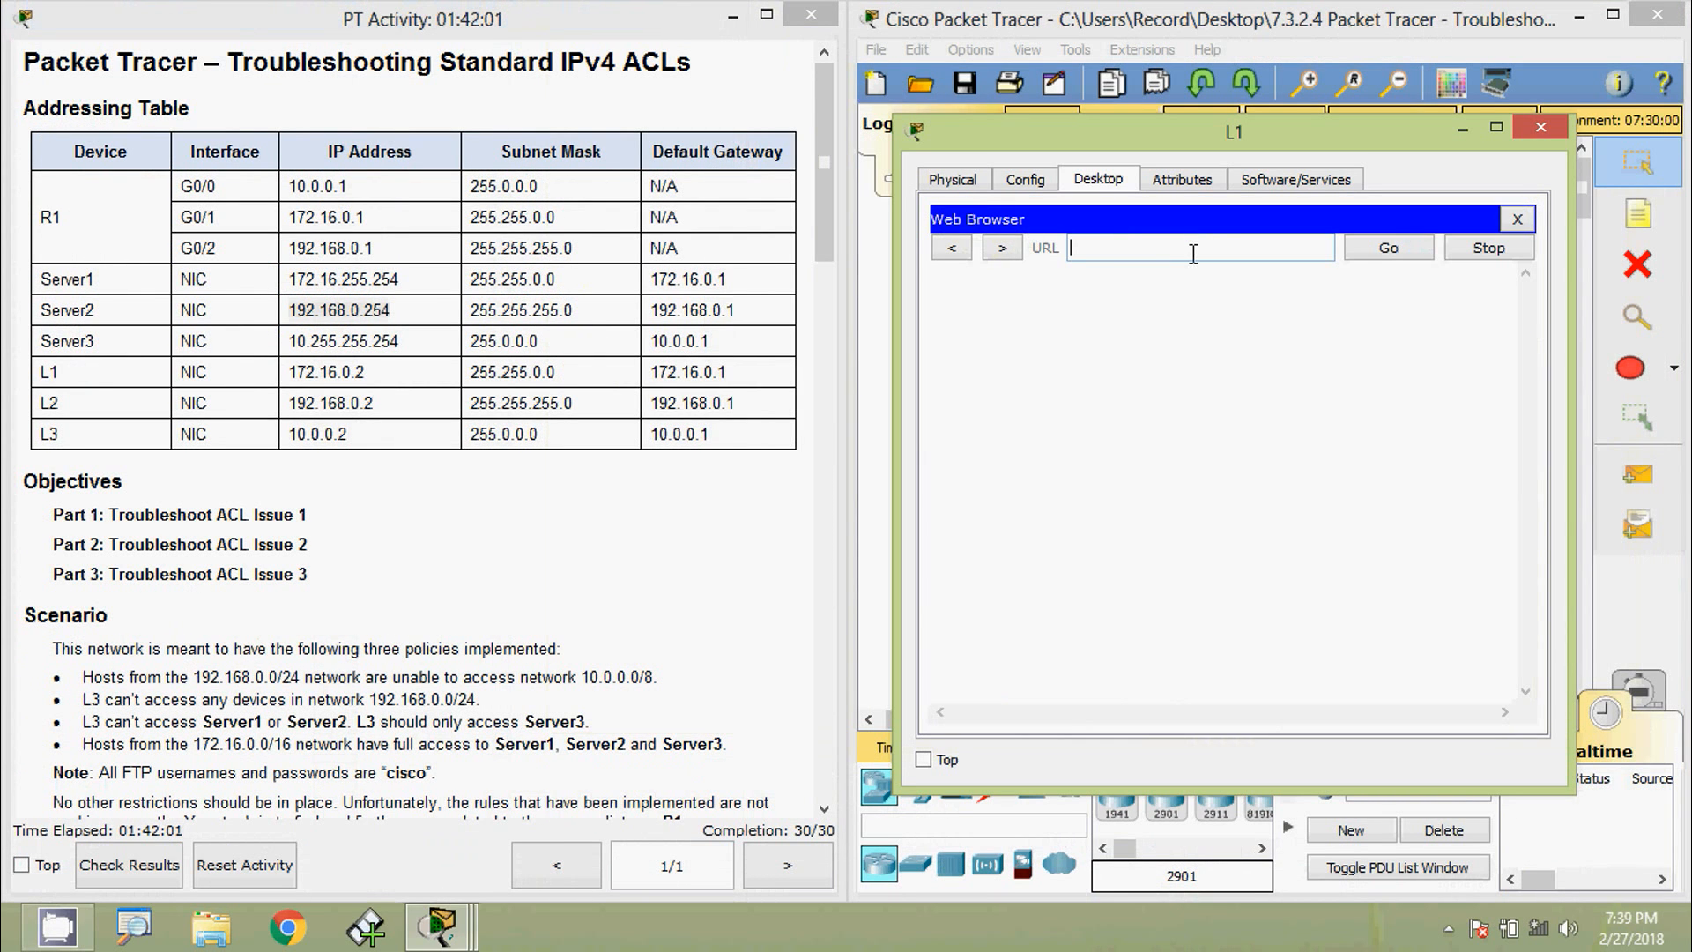
type("192.168.0.254")
left_click(1385, 251)
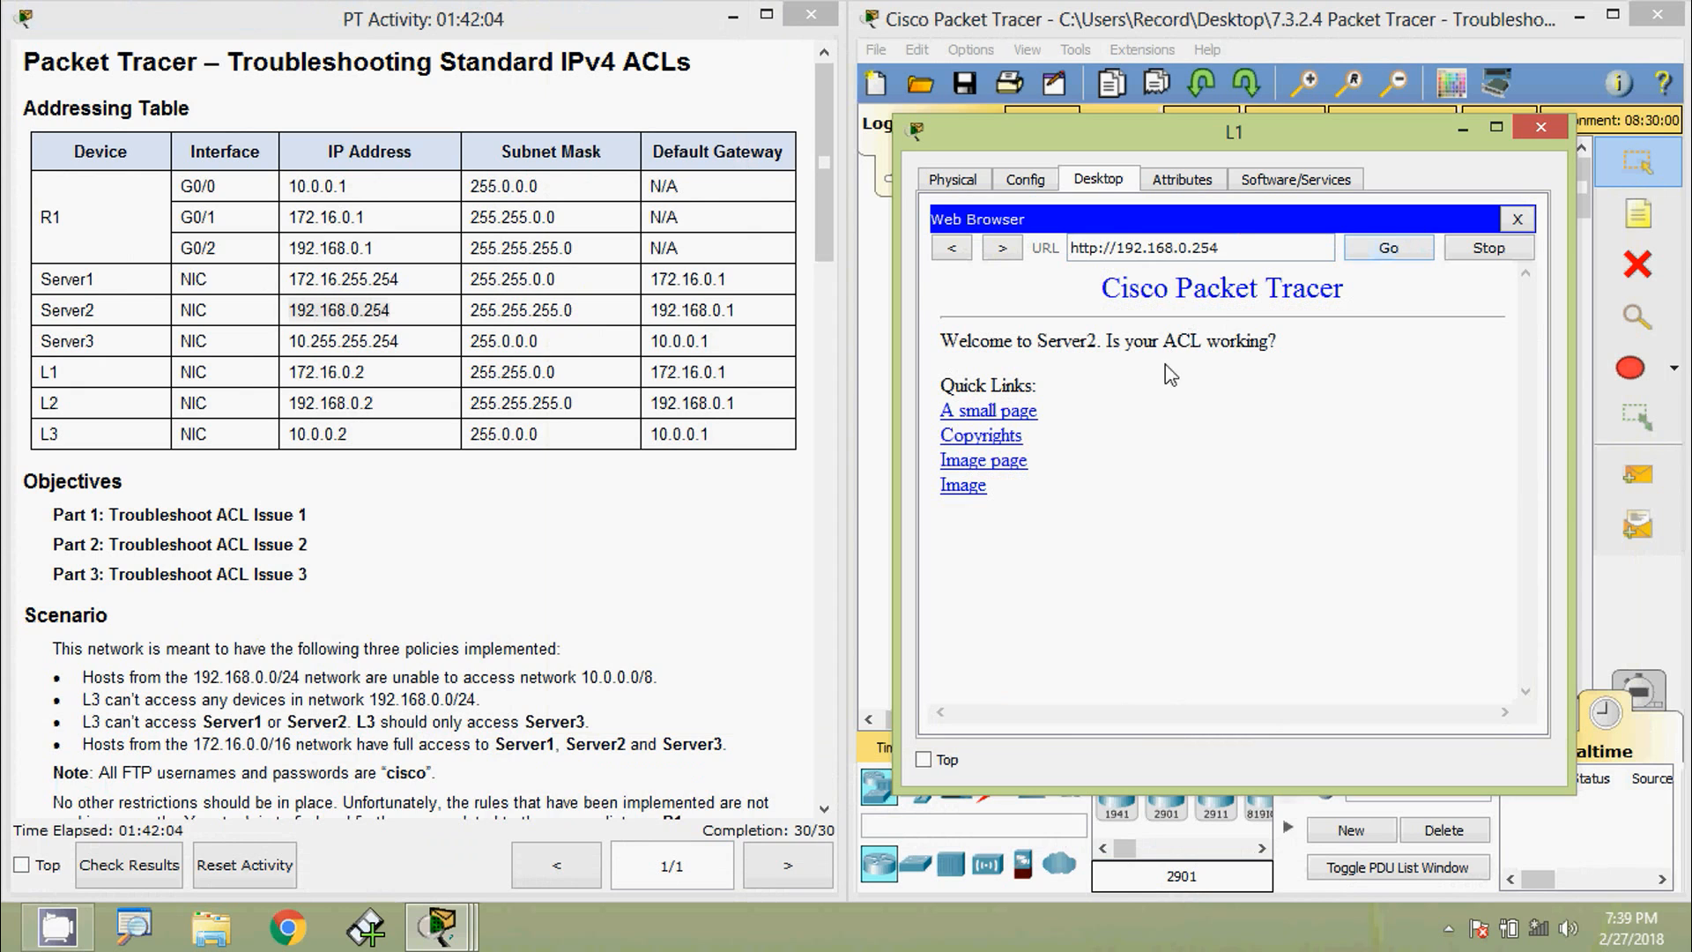
left_click_drag(1038, 340, 1101, 342)
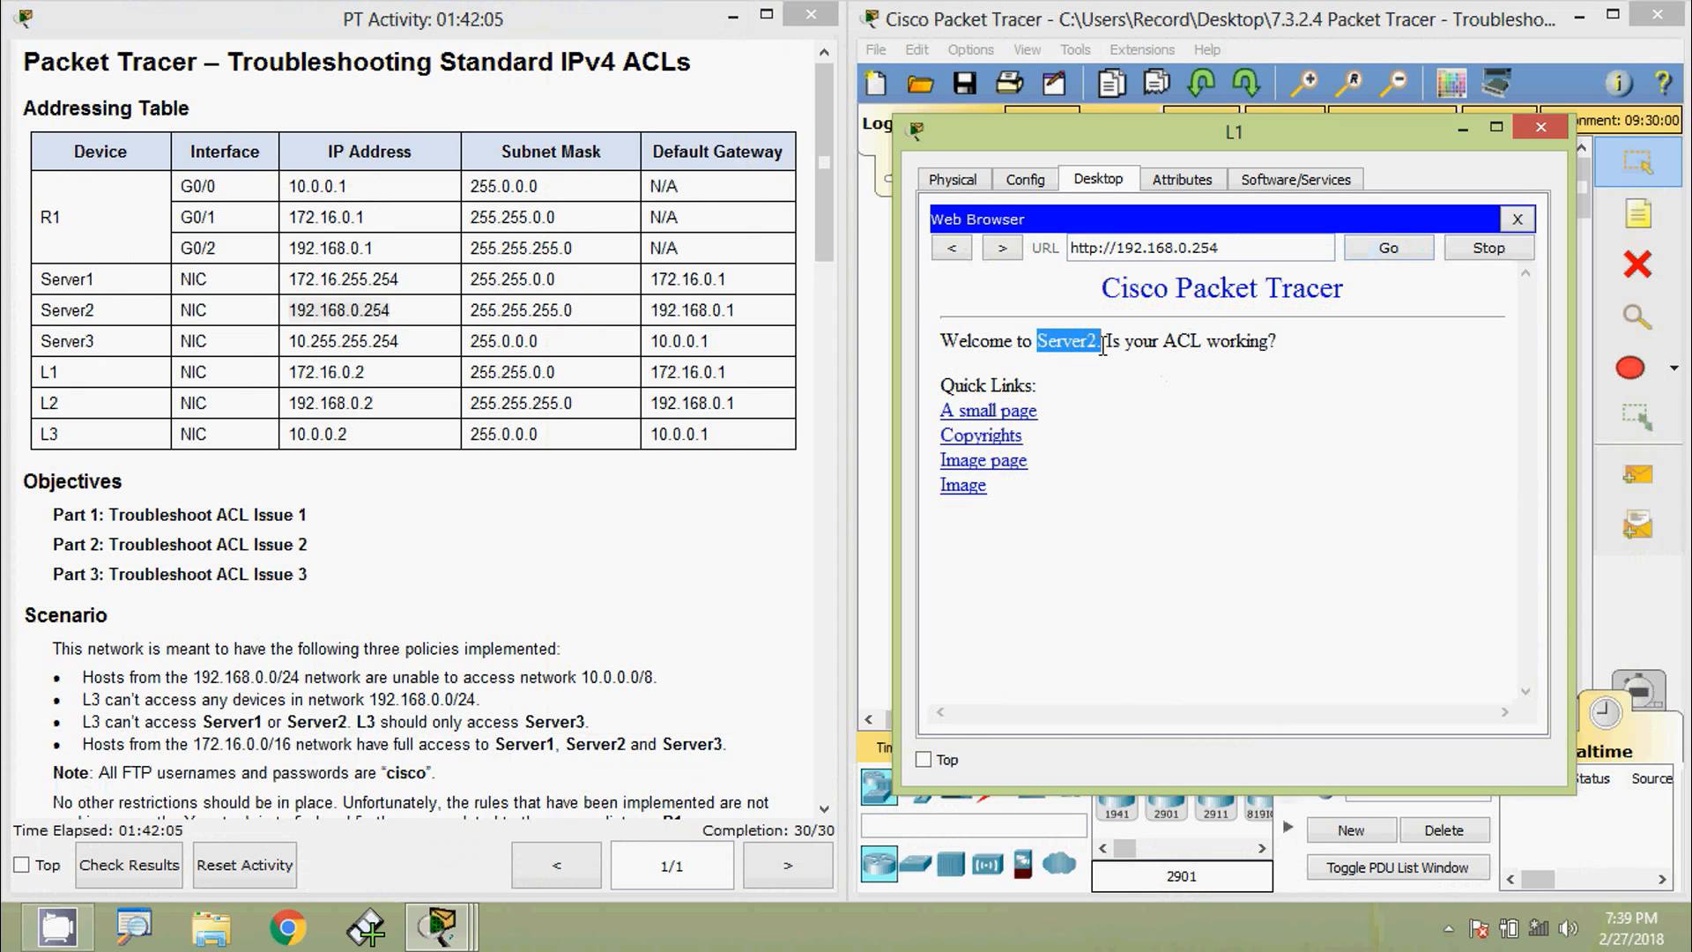
left_click(1159, 393)
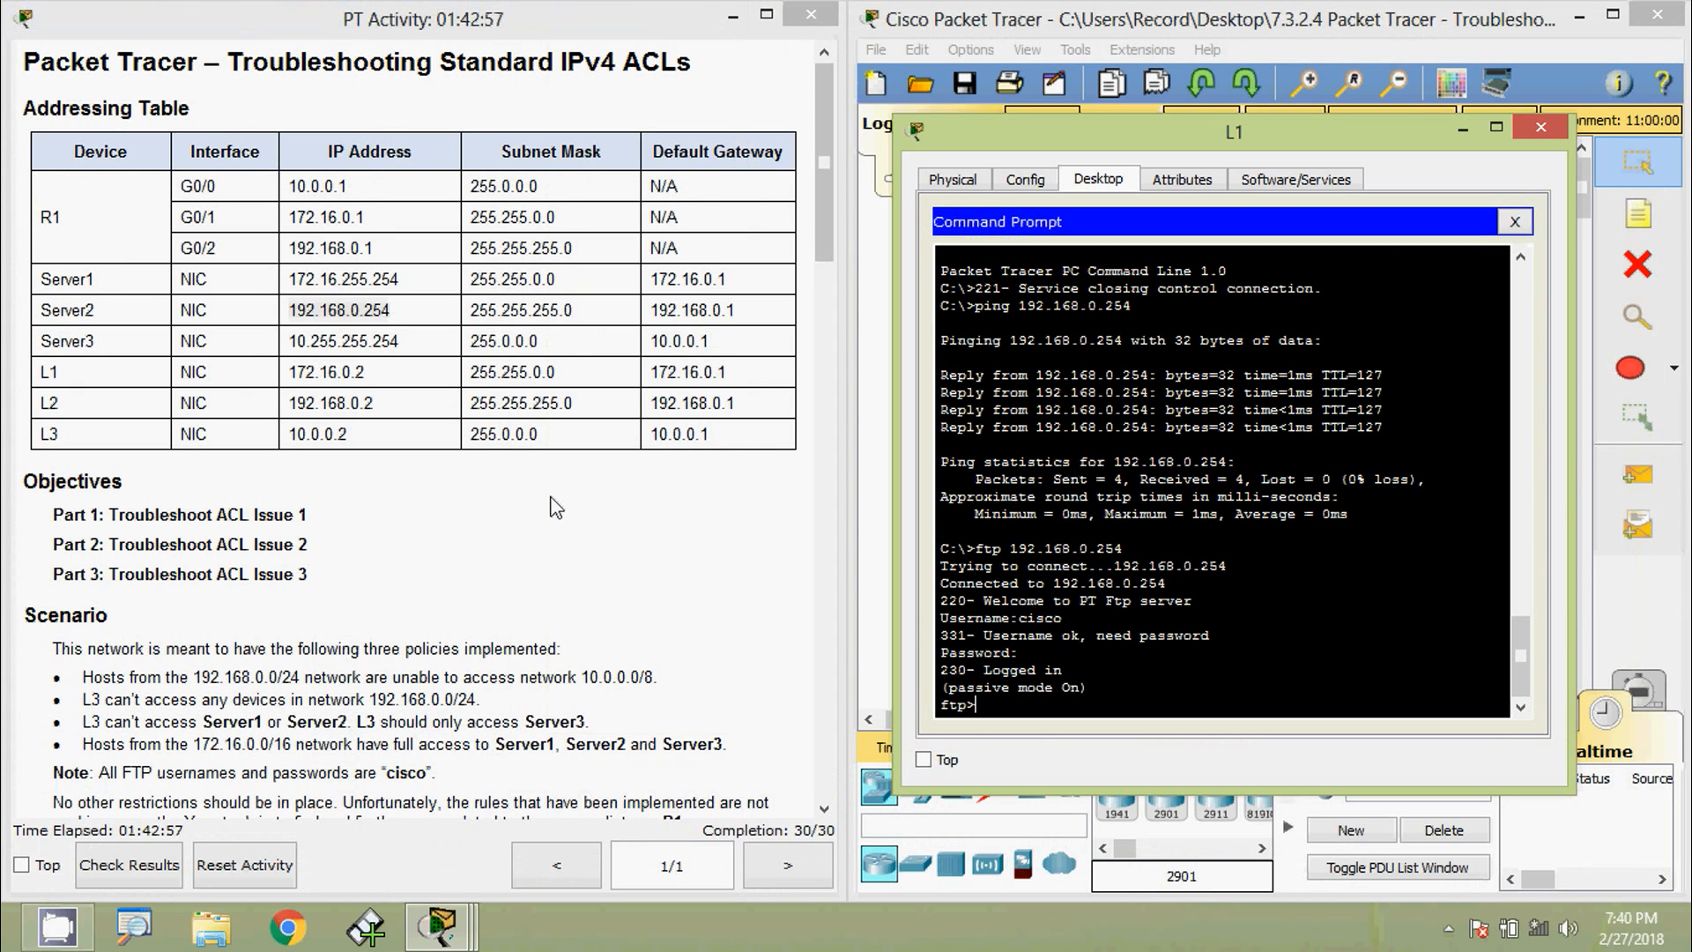
- End the Server2 FTP session and ping Server3 at 10.255.255.254 with 0% loss
left_click_drag(401, 342, 291, 341)
key("ctrl+c")
left_click(1037, 698)
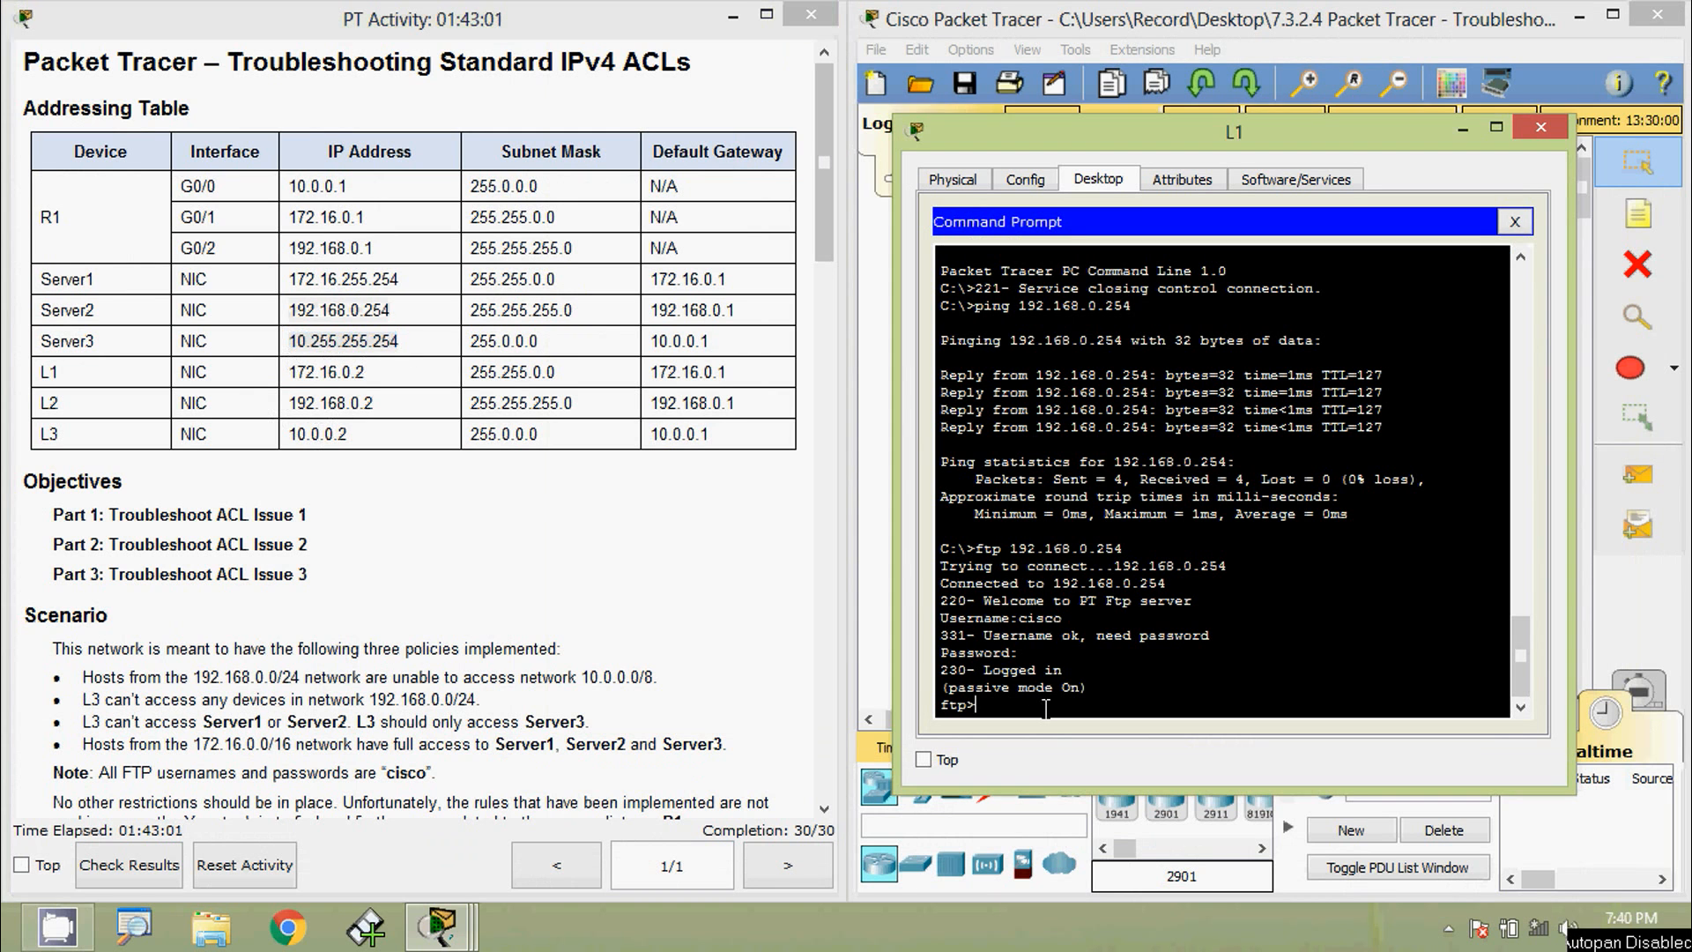
type("quit")
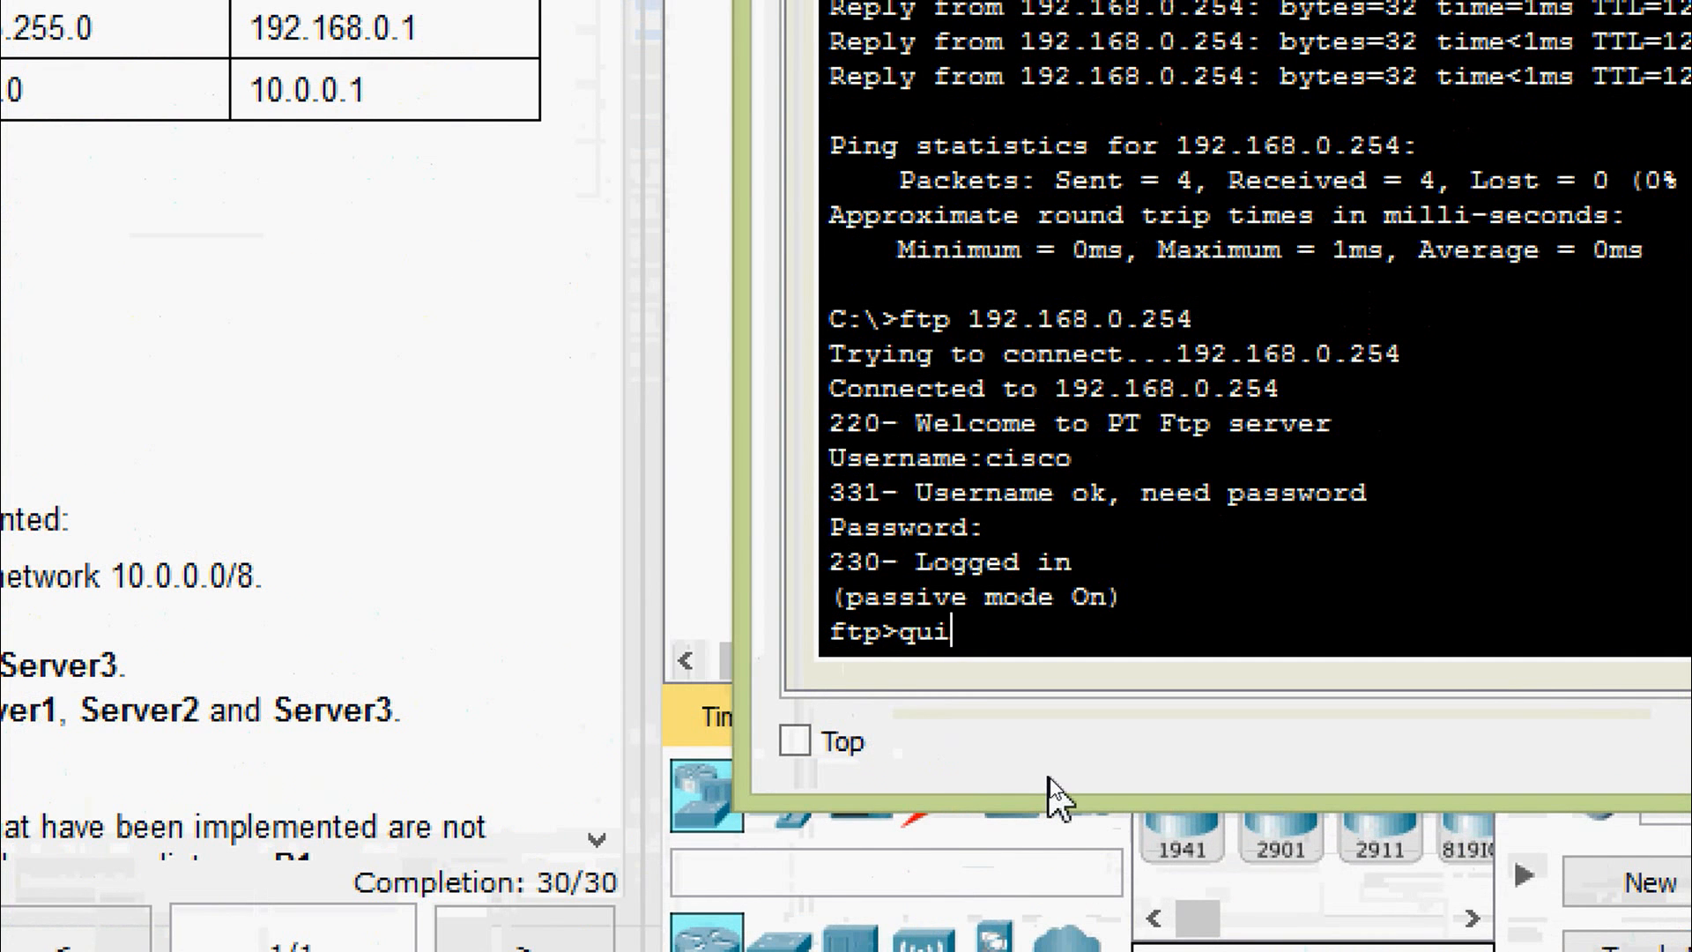
key("Return")
type("ping")
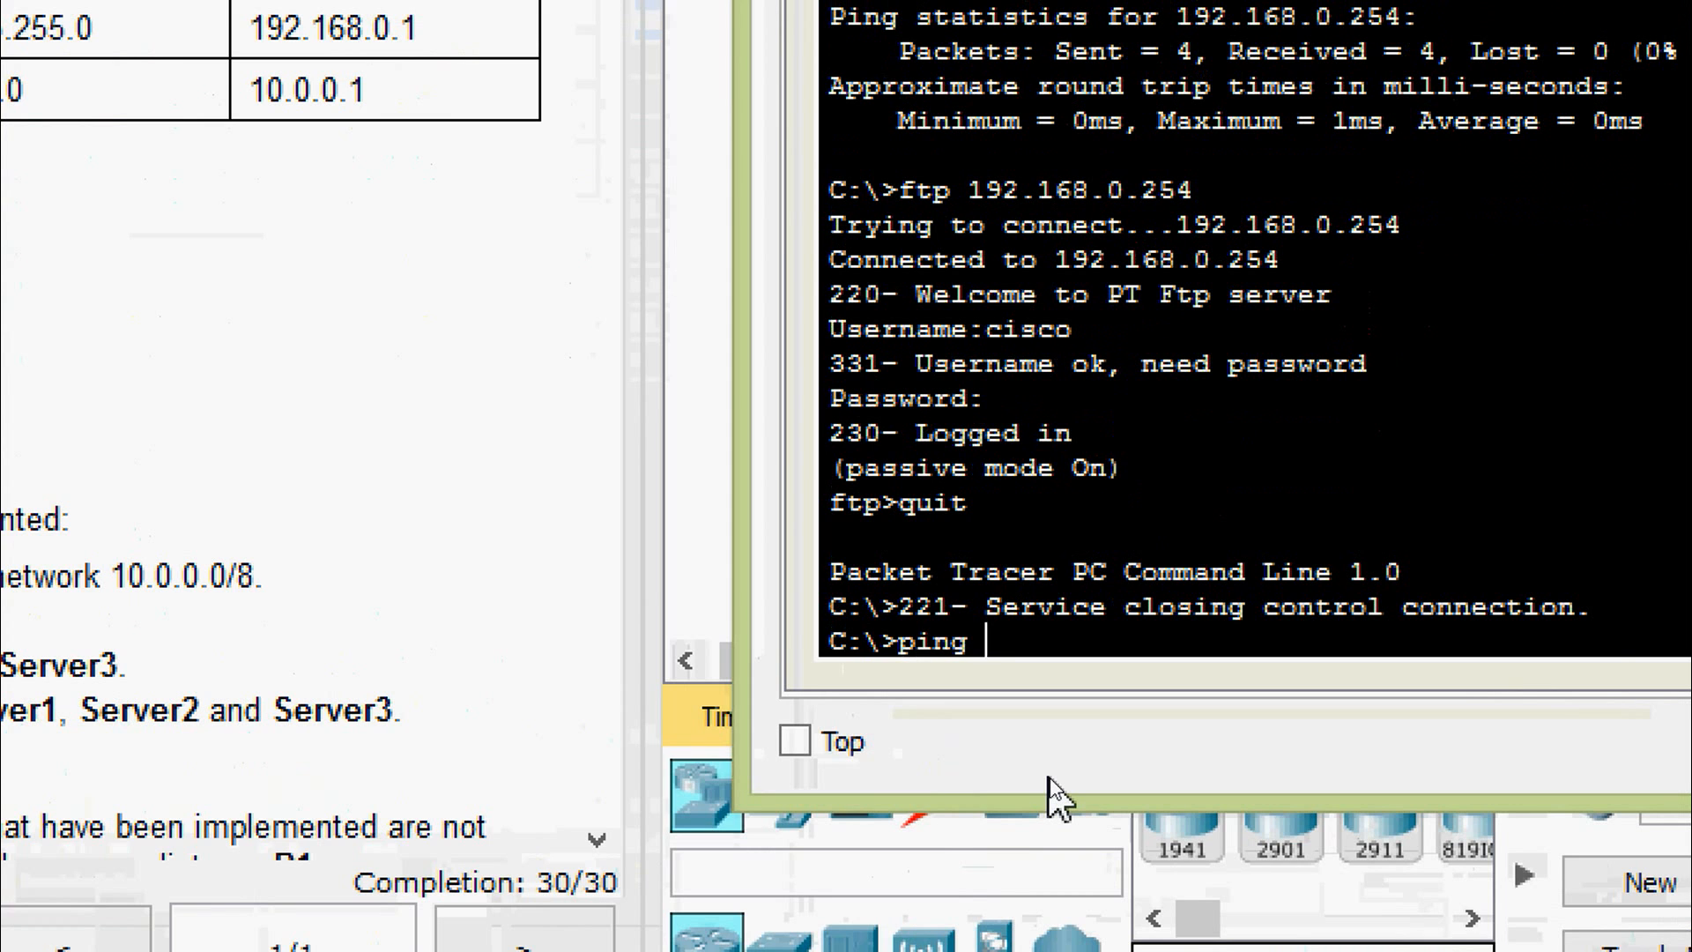
right_click(1082, 649)
left_click(1143, 746)
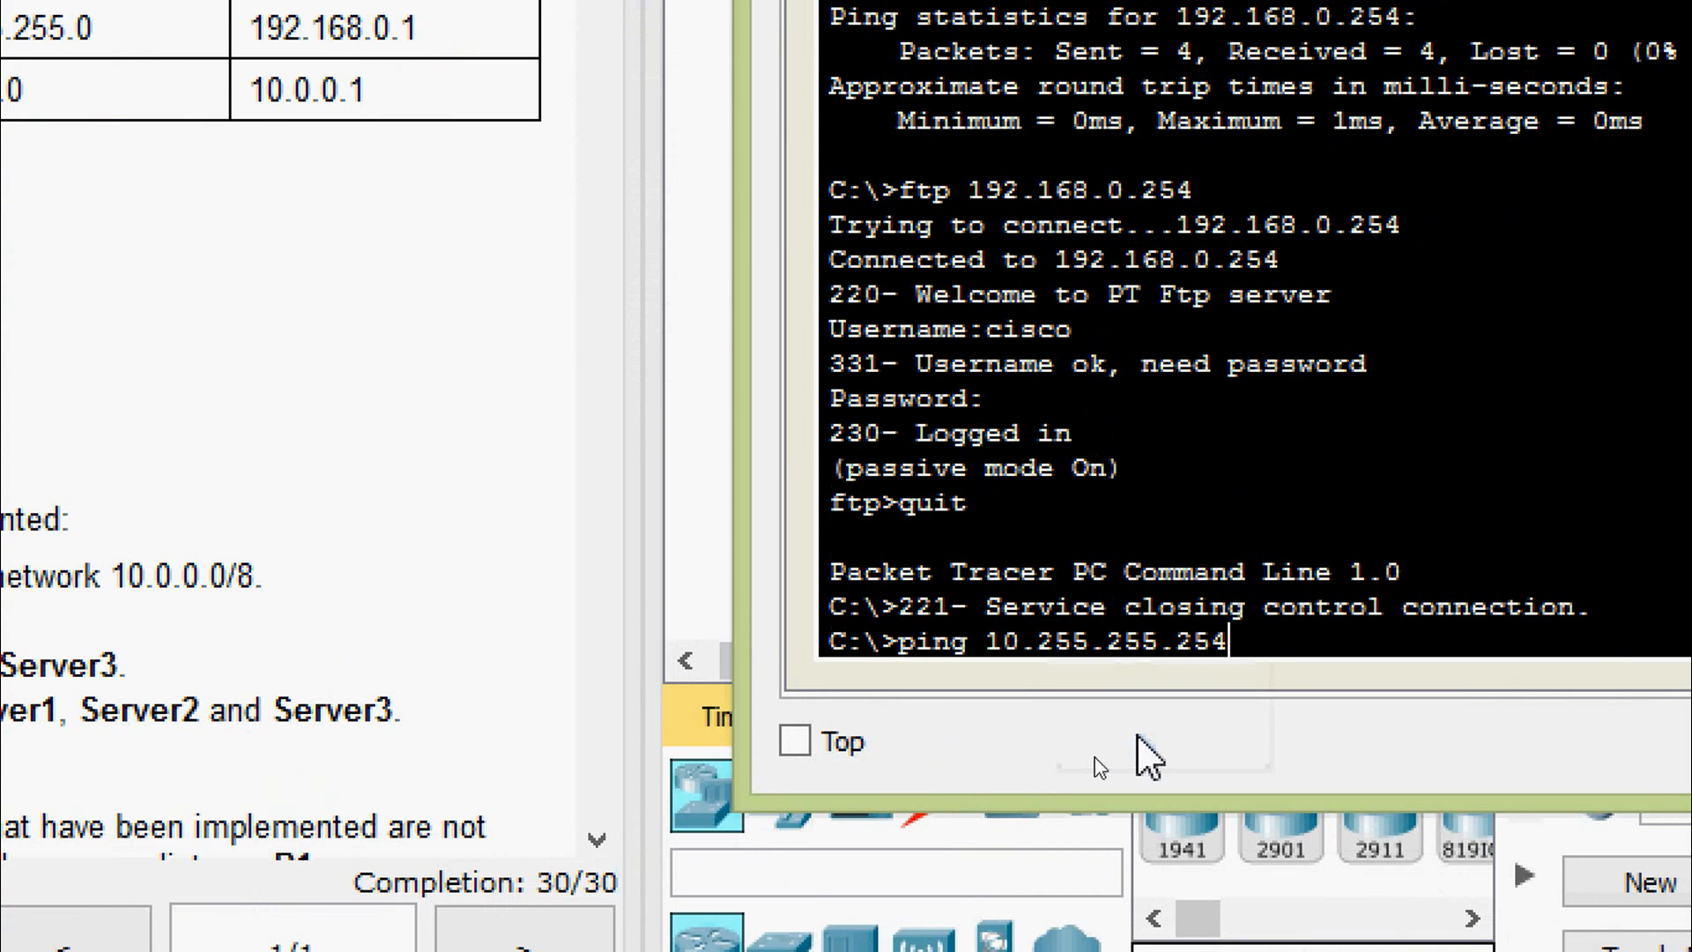
key("Return")
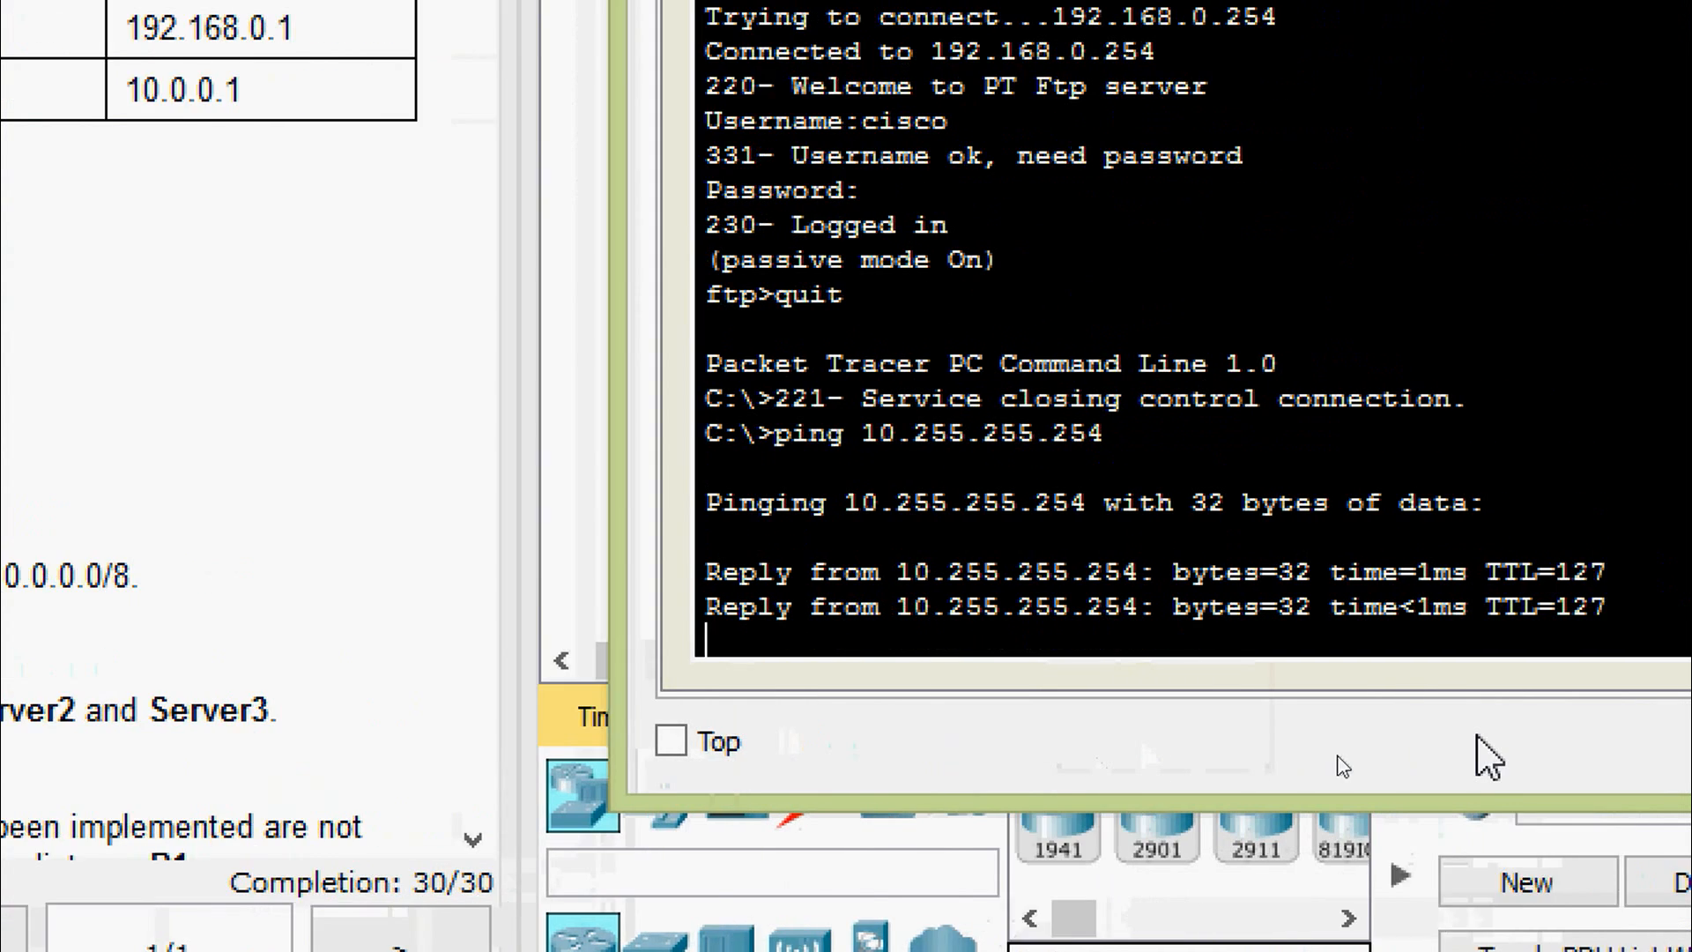
key("Return")
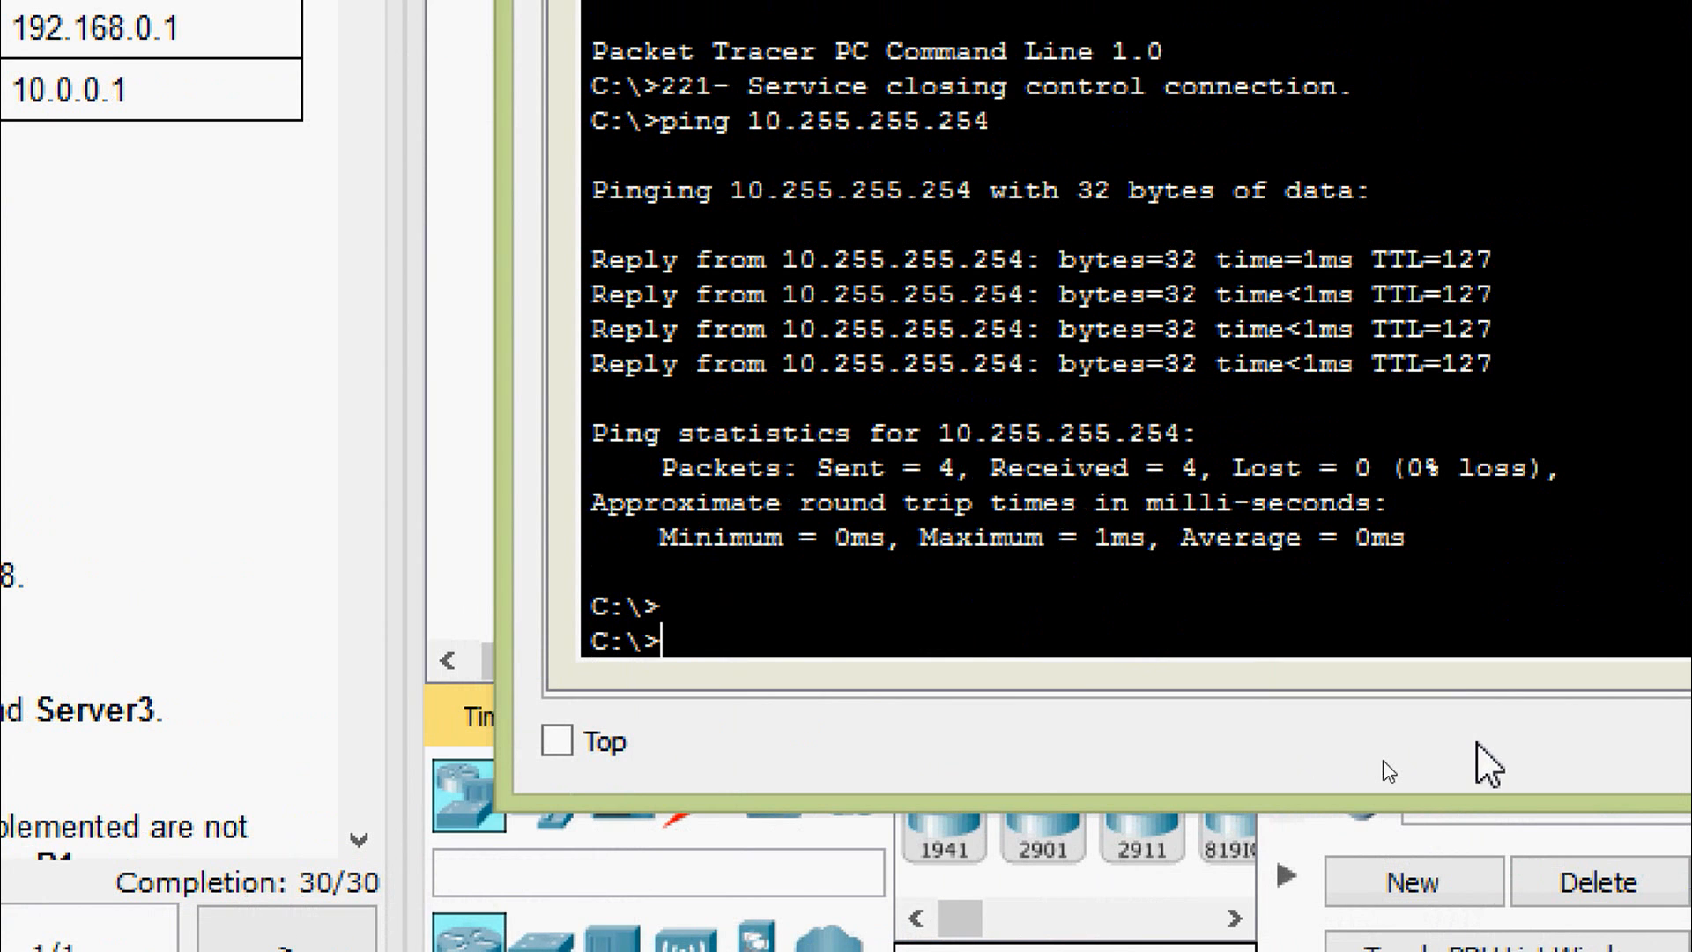
- Log into Server3's FTP service at 10.255.255.254 with the lab username and password
type("ftp")
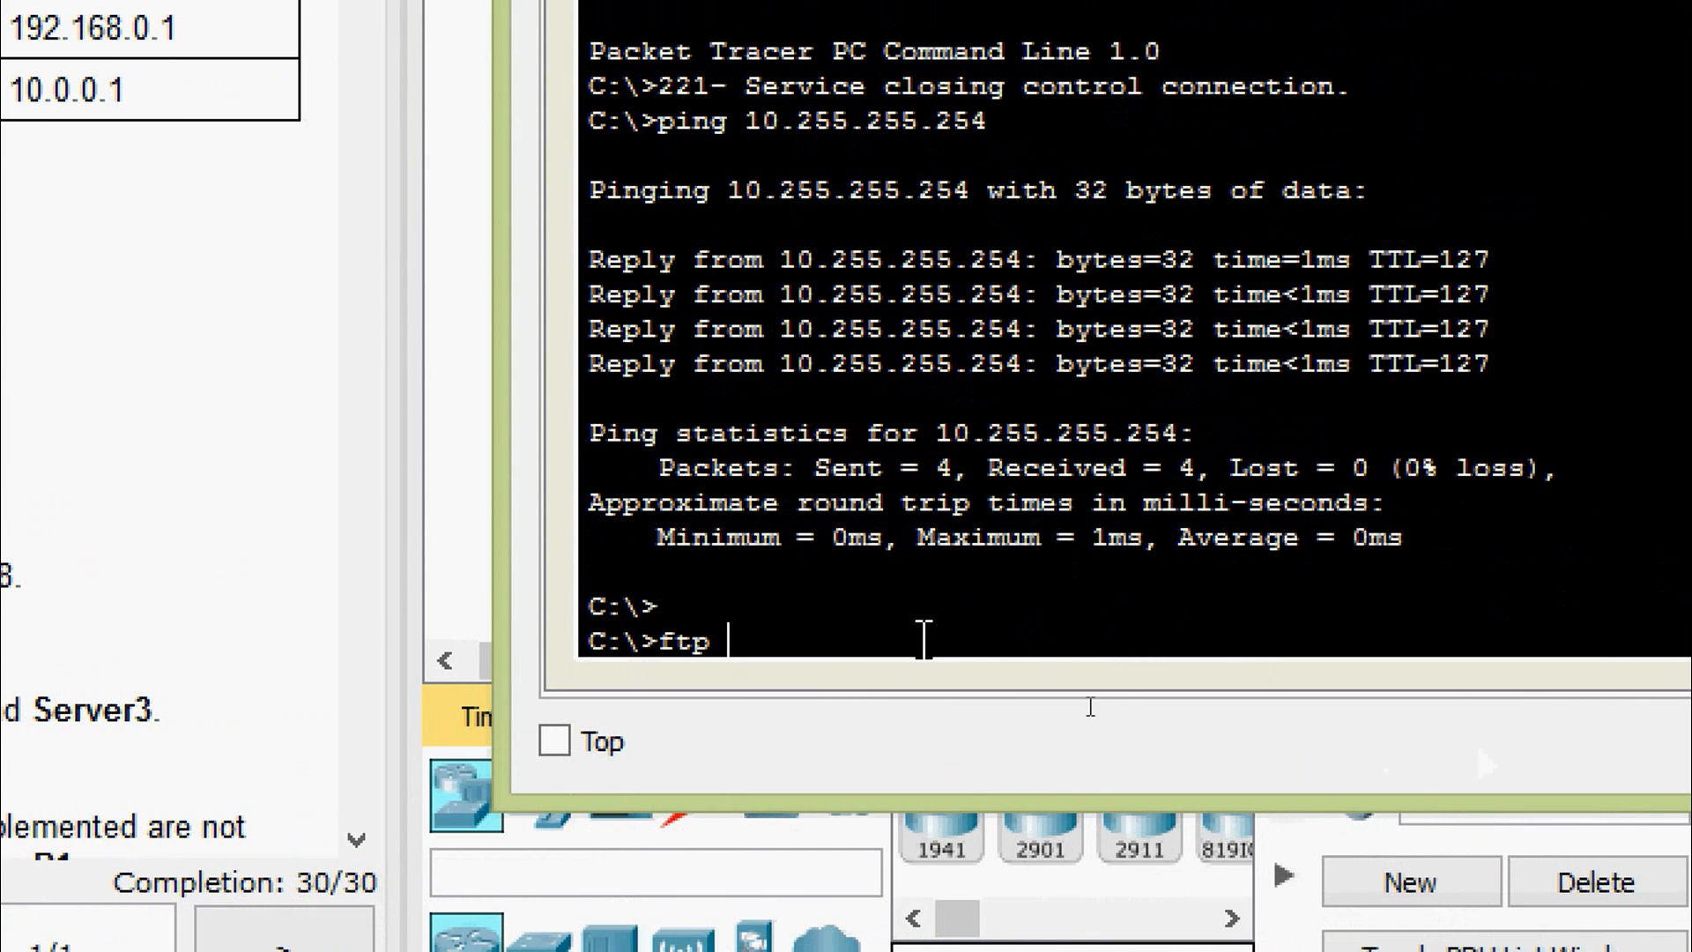
right_click(890, 644)
left_click(964, 719)
key("Return")
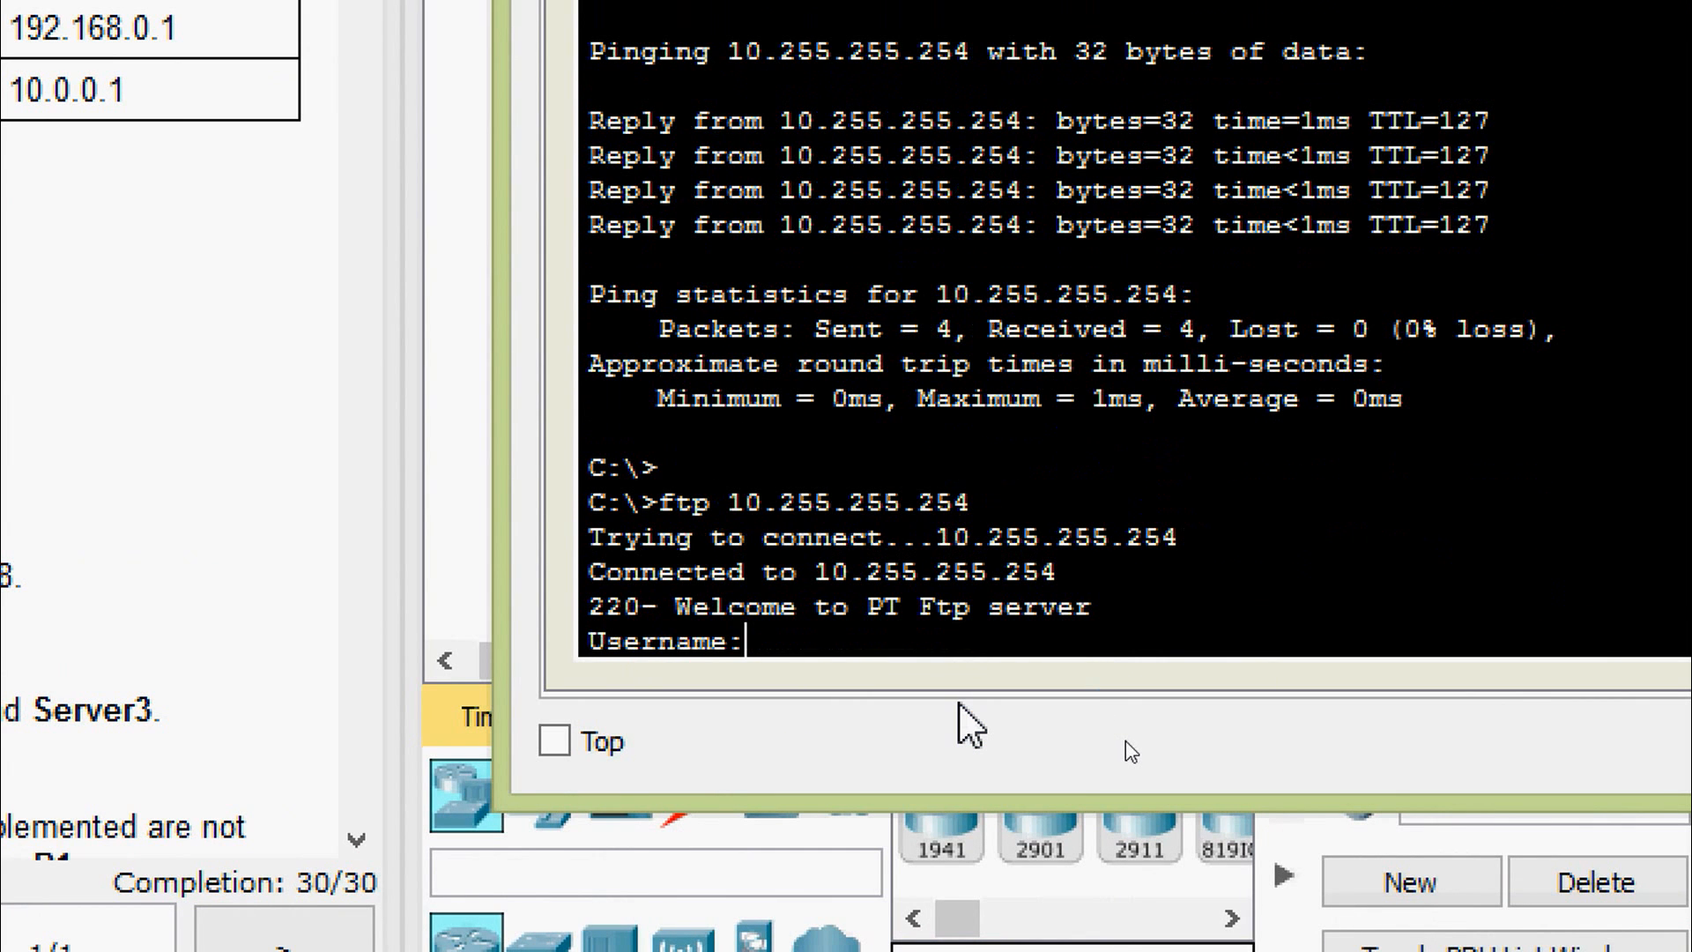
type("cisco")
key("Return")
type("cisco")
key("Return")
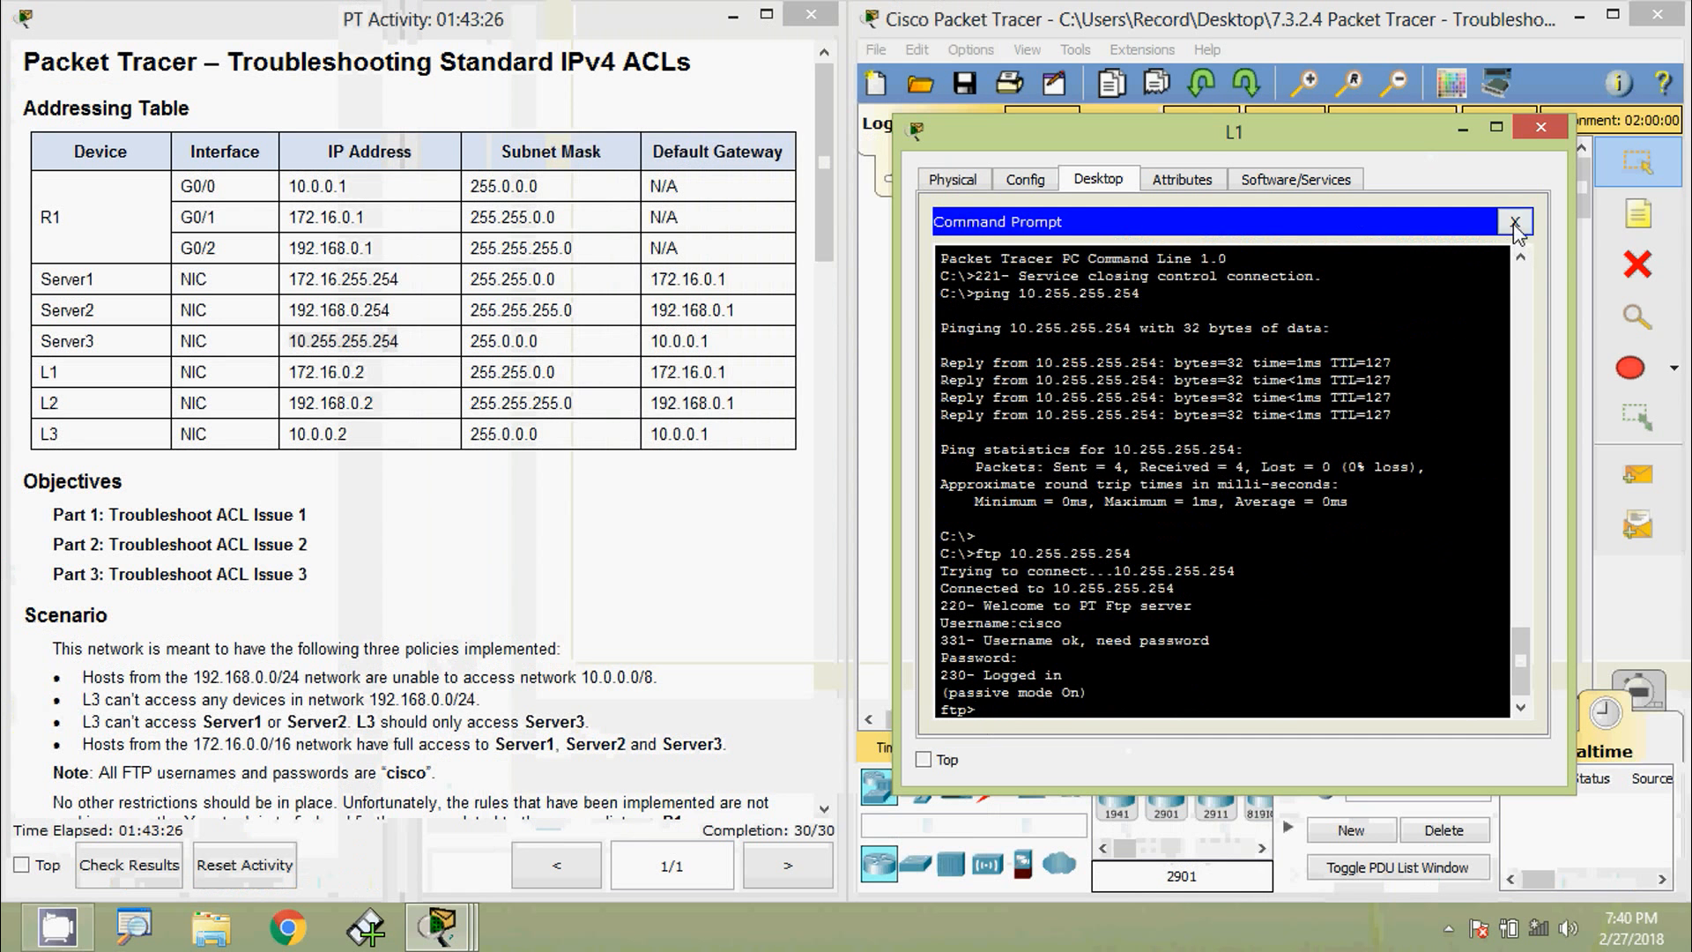
- Load 10.255.255.254 in L1's browser to confirm Server3's welcome page, then close the browser
left_click(1516, 225)
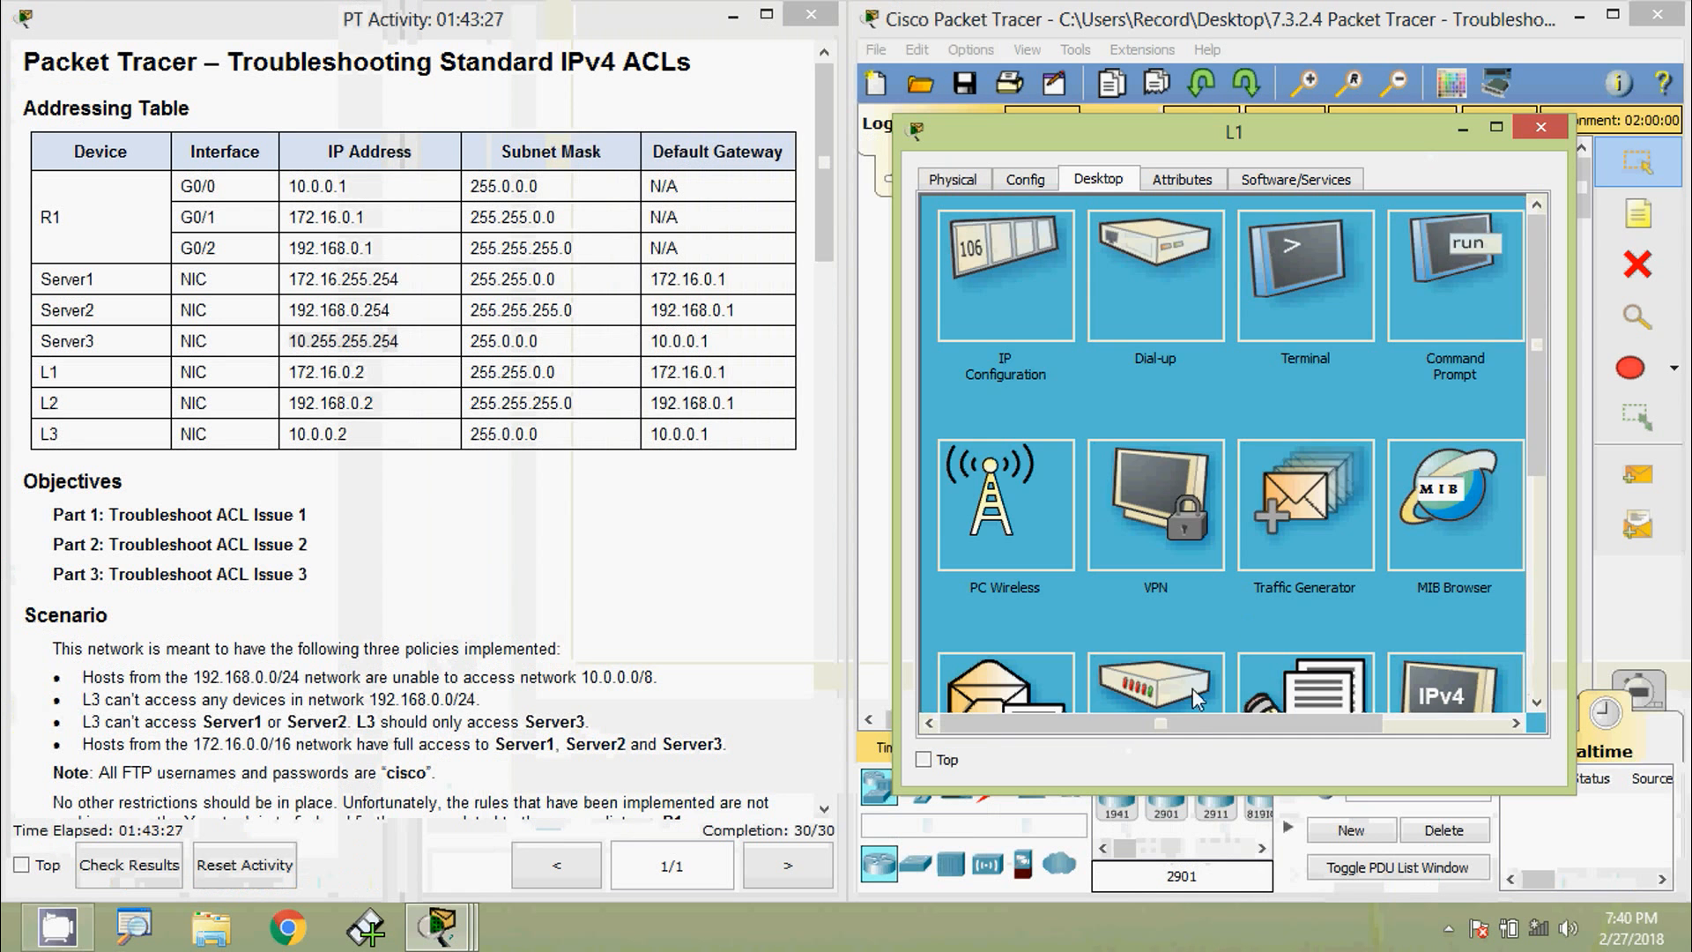
scroll(1192, 689, "down", 3)
left_click(1419, 306)
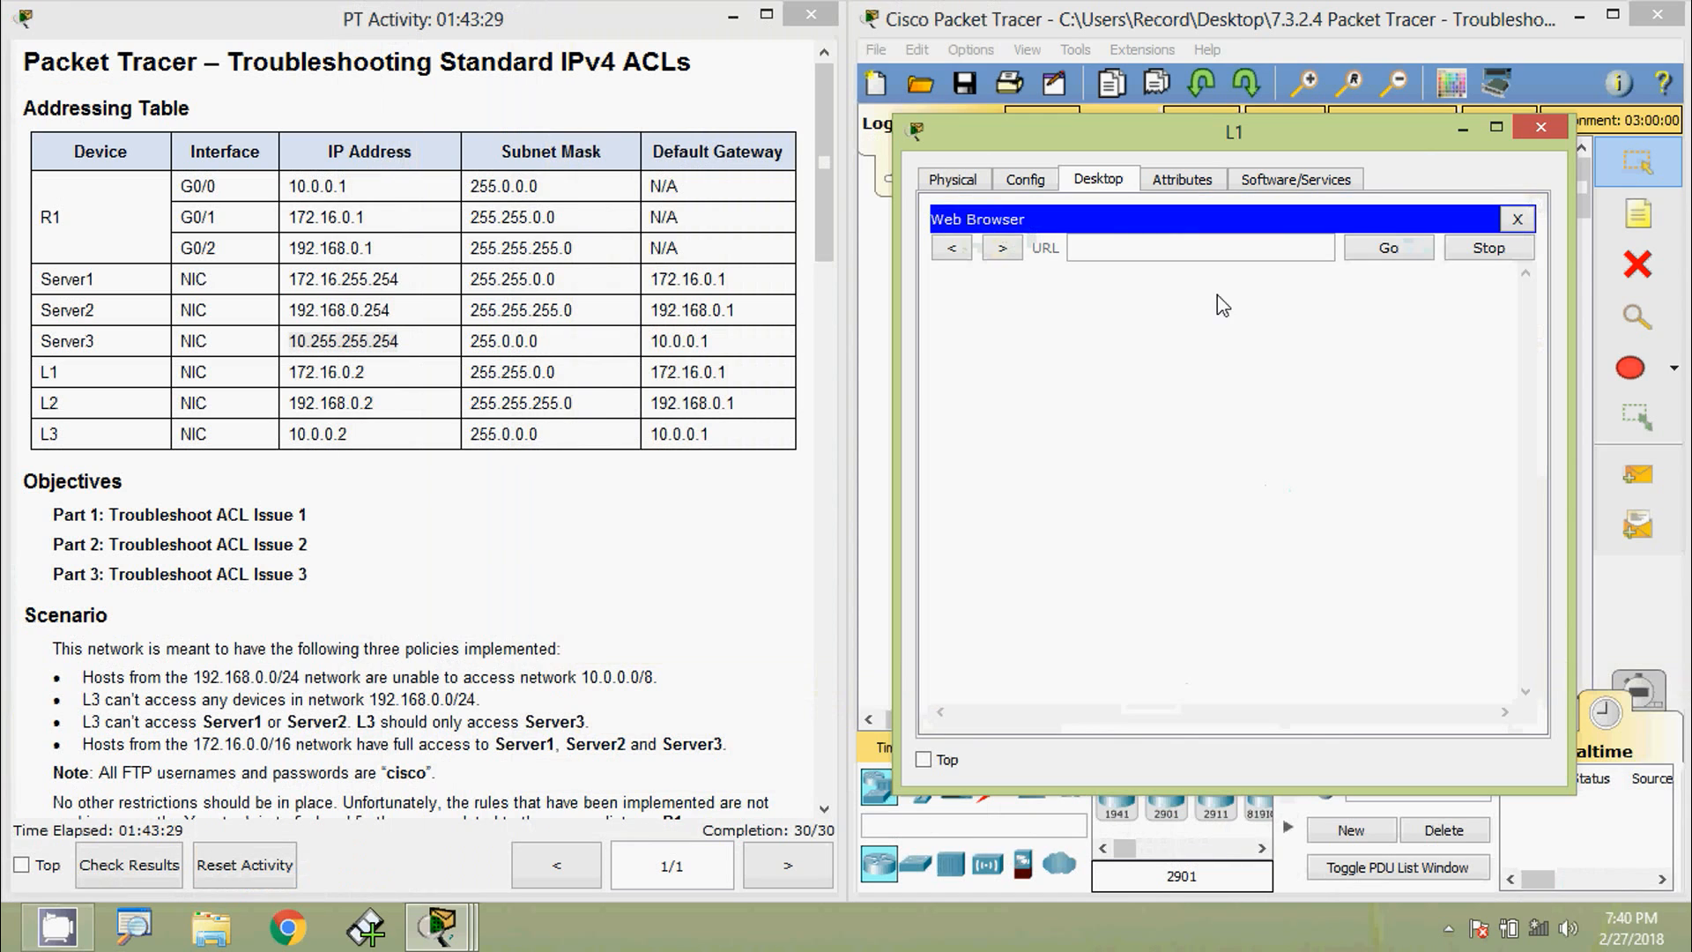
left_click(1159, 247)
key("ctrl+v")
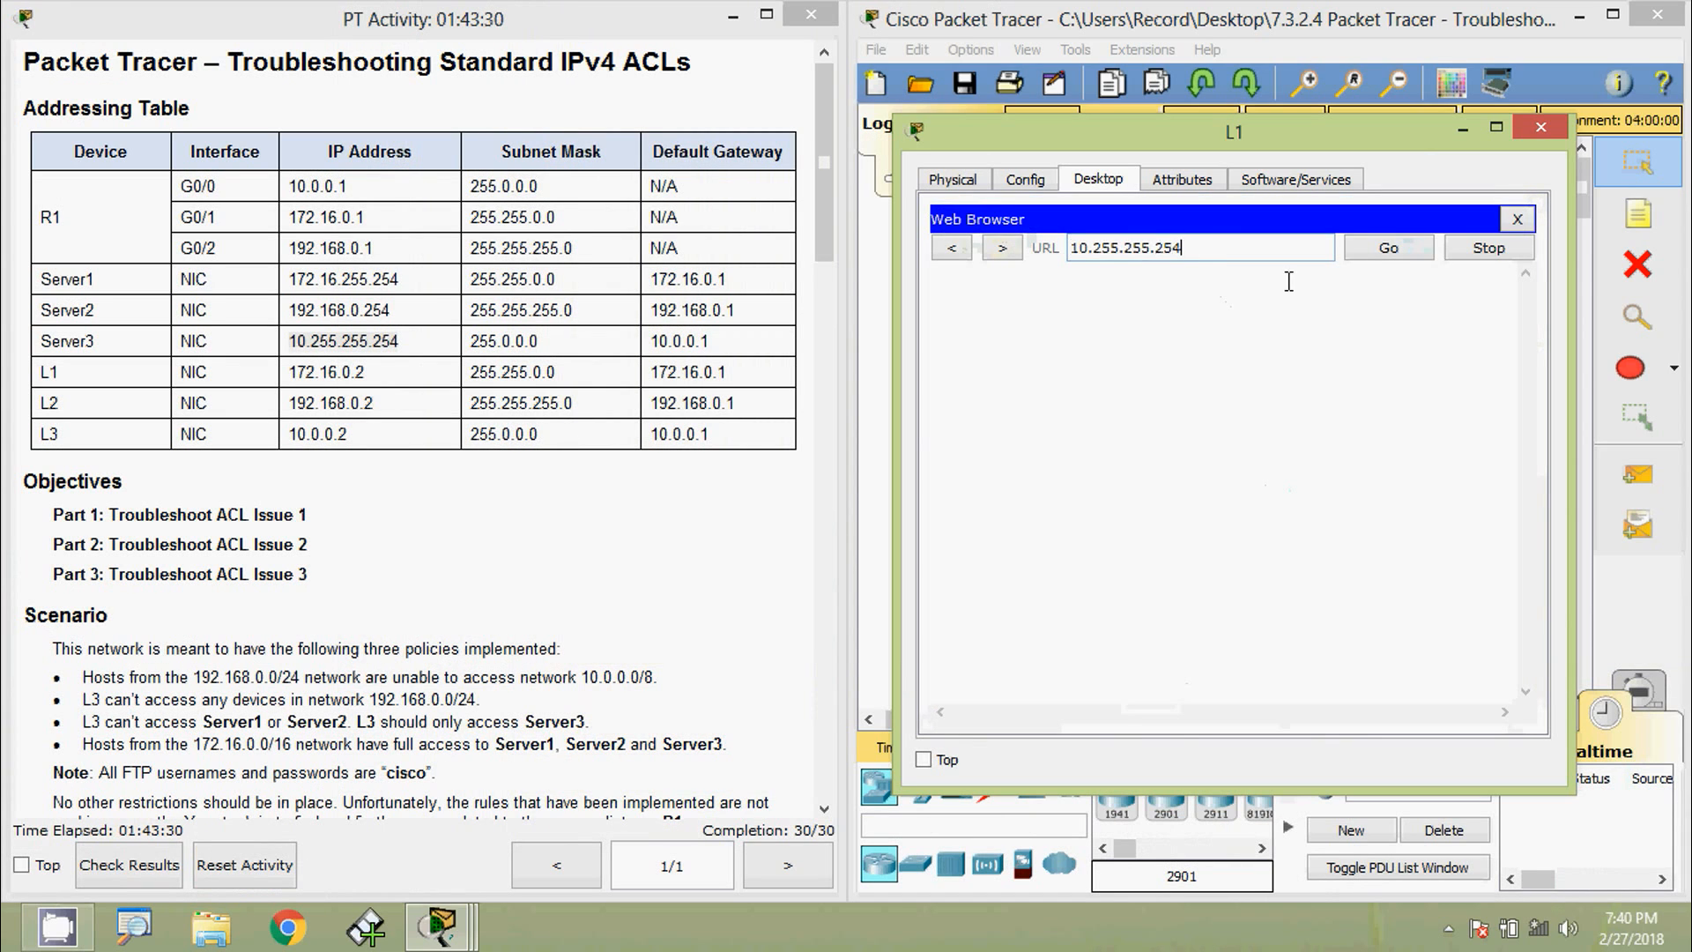
left_click(1386, 251)
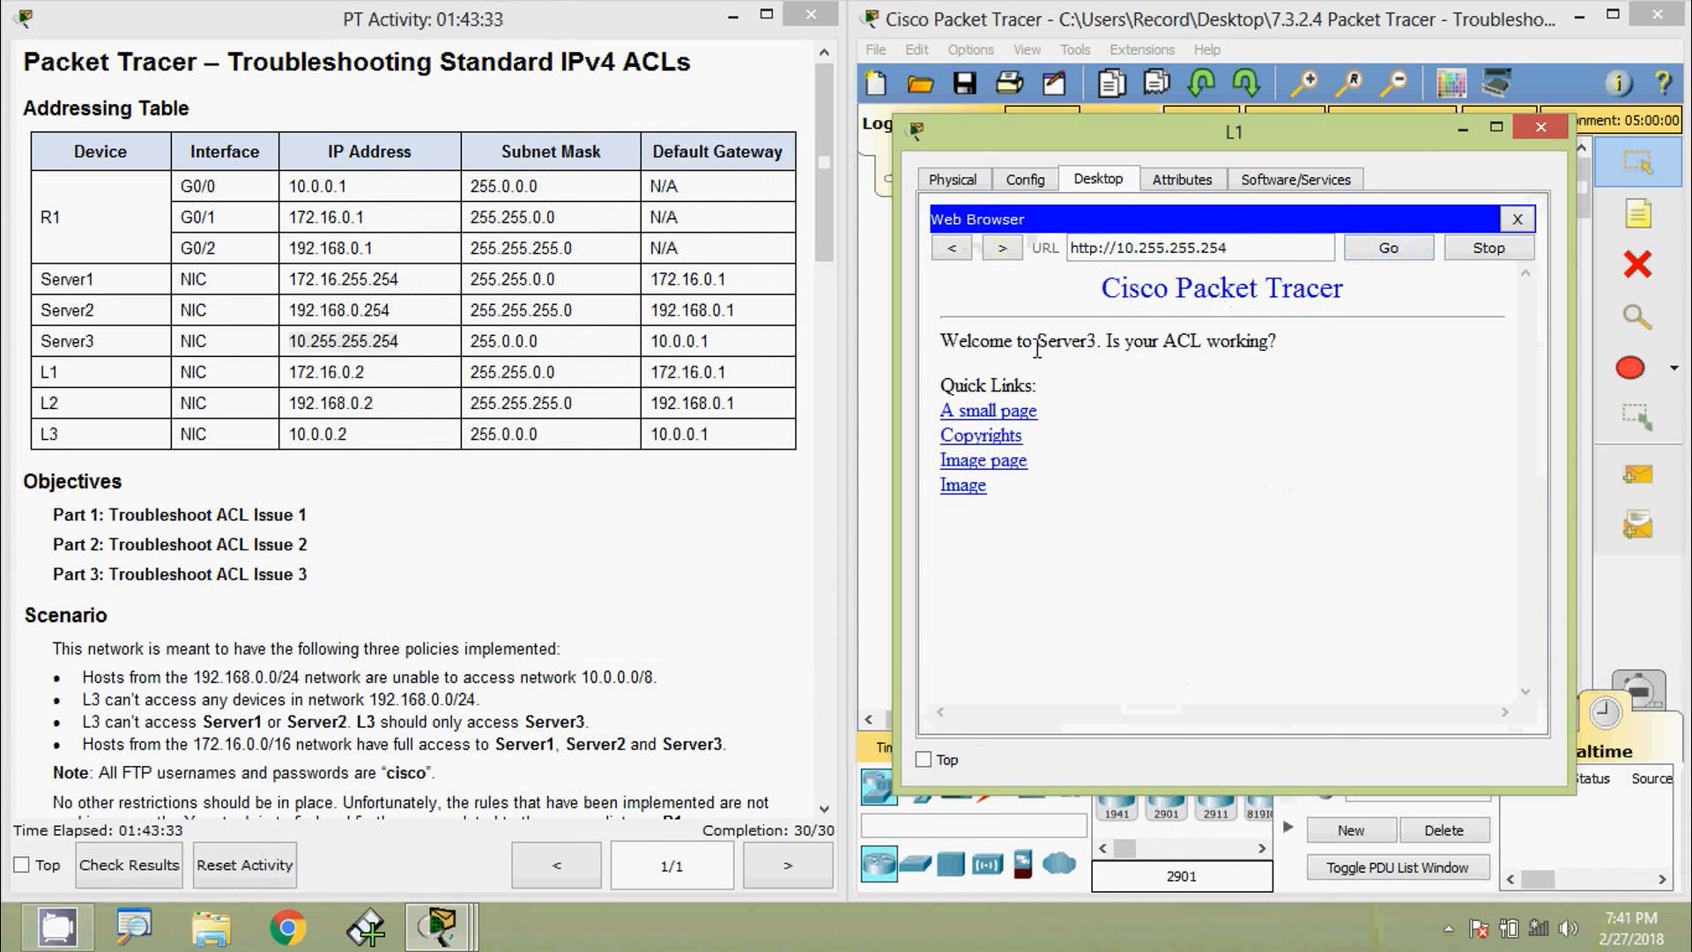
left_click_drag(1038, 346, 1099, 341)
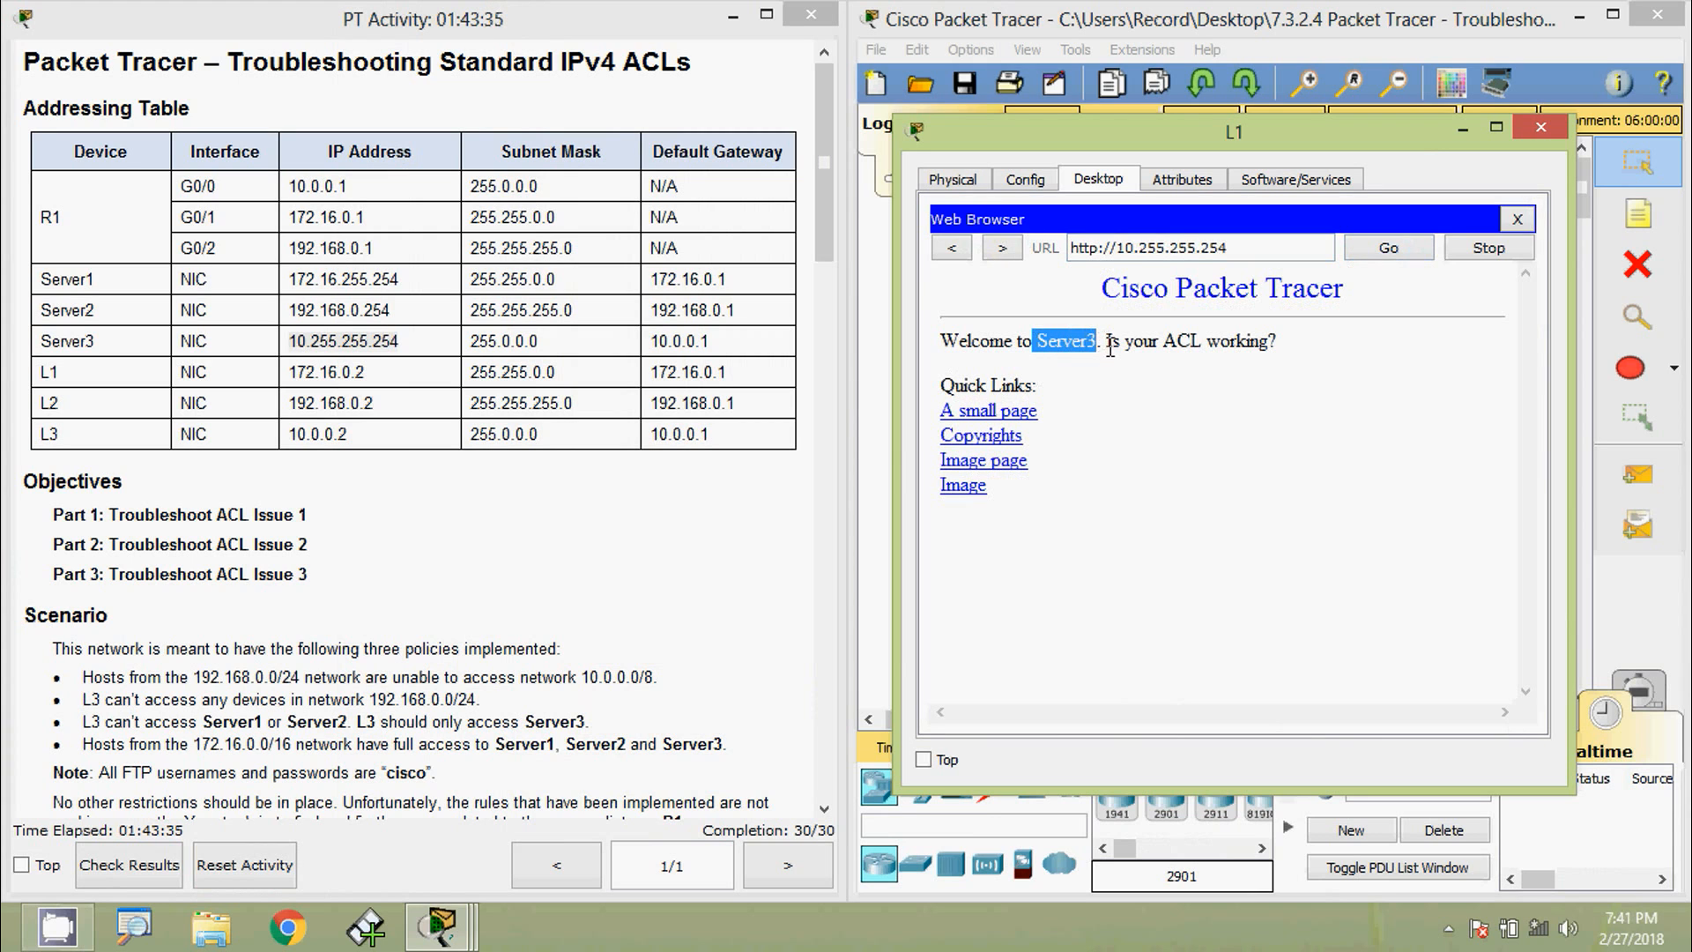
left_click(1517, 219)
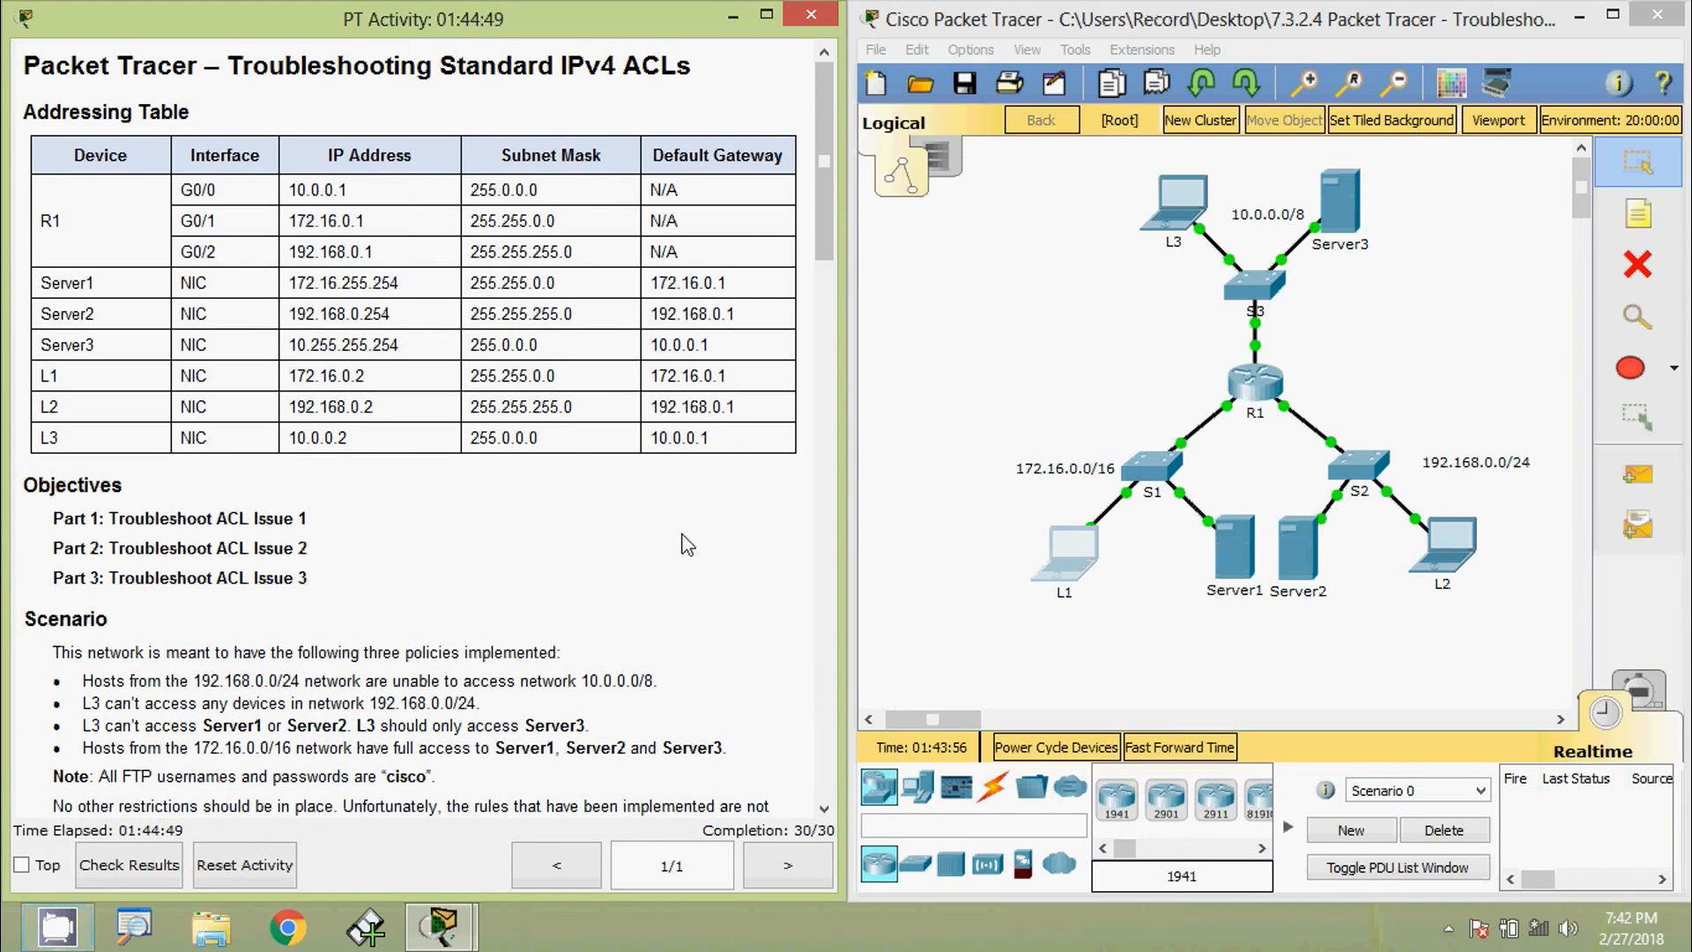